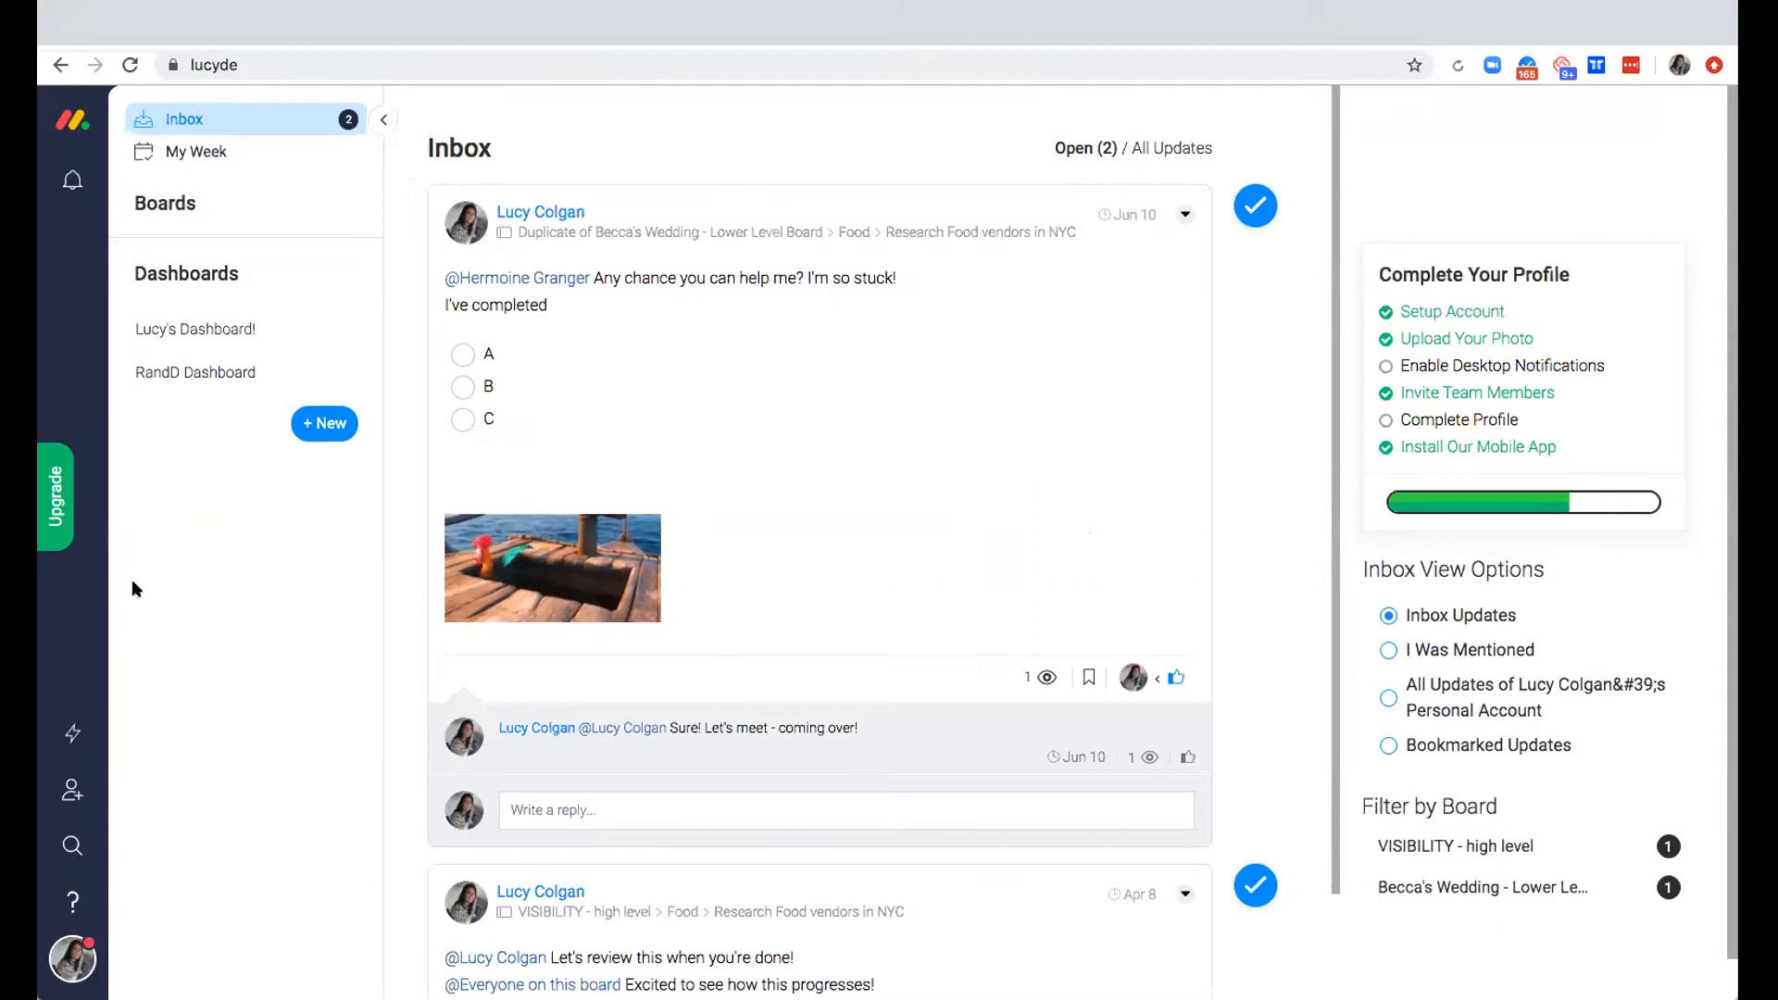
Open the Platform Team A - Iteration Planning board from the Software teams folder and collapse the board navigation
click(183, 204)
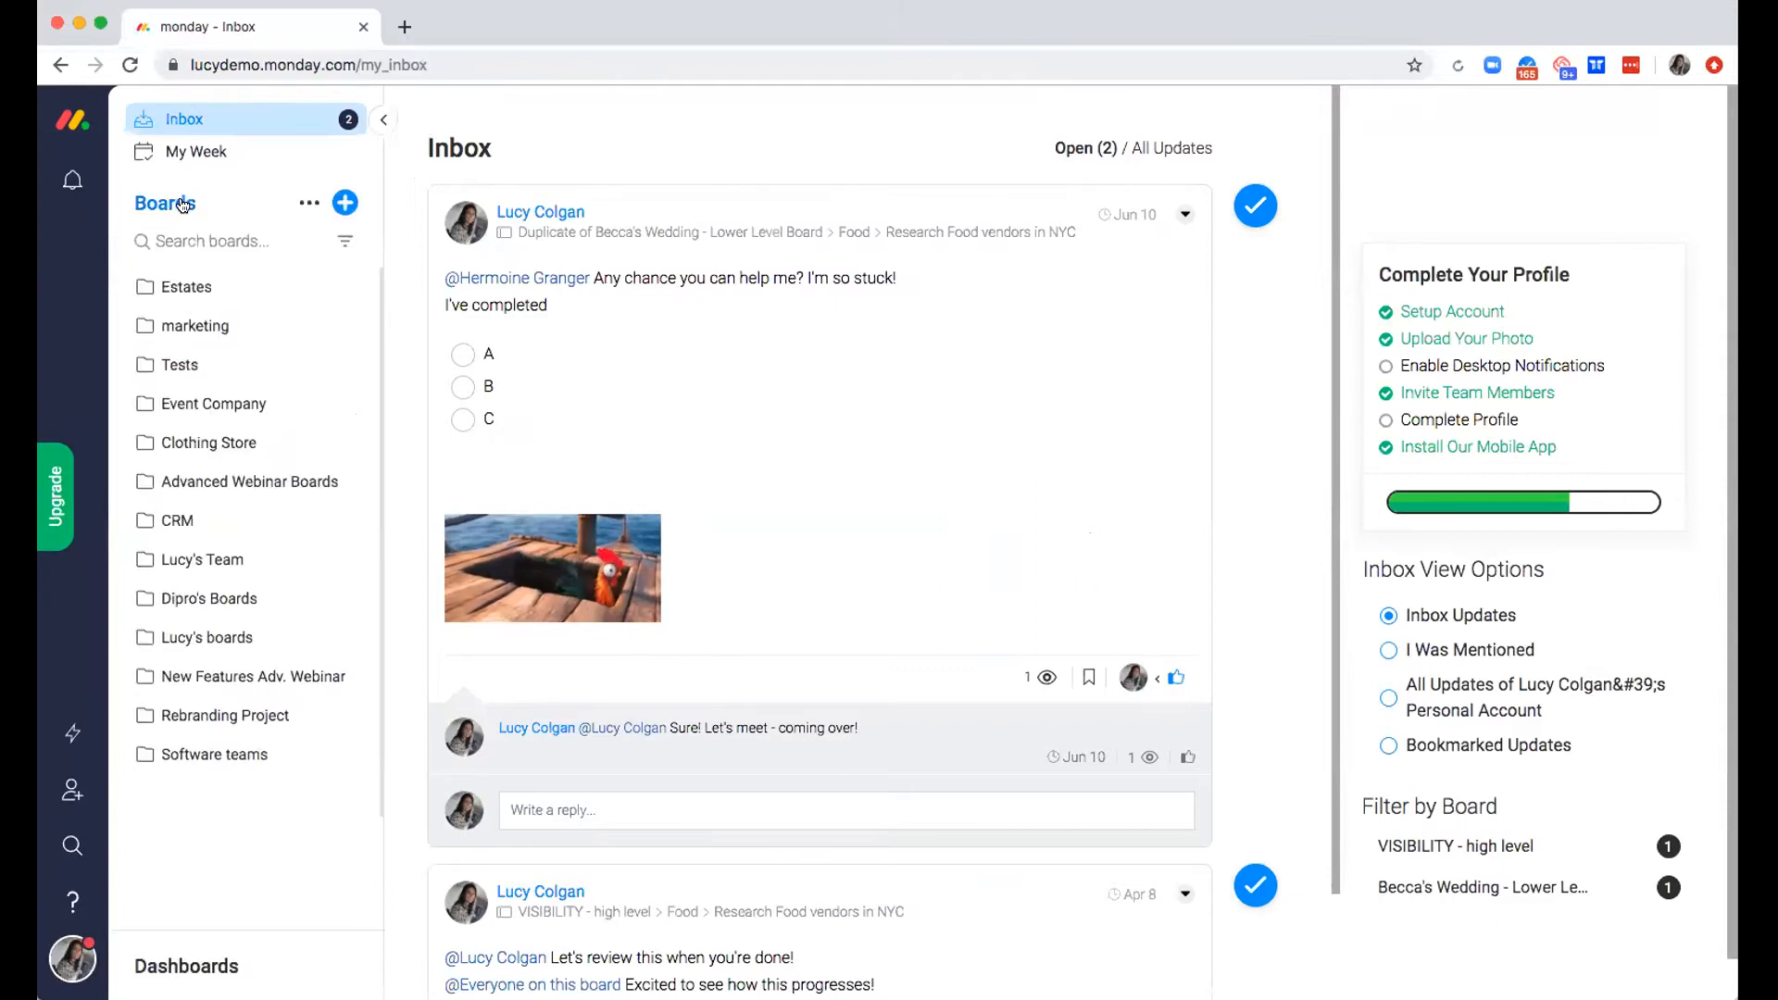
click(212, 755)
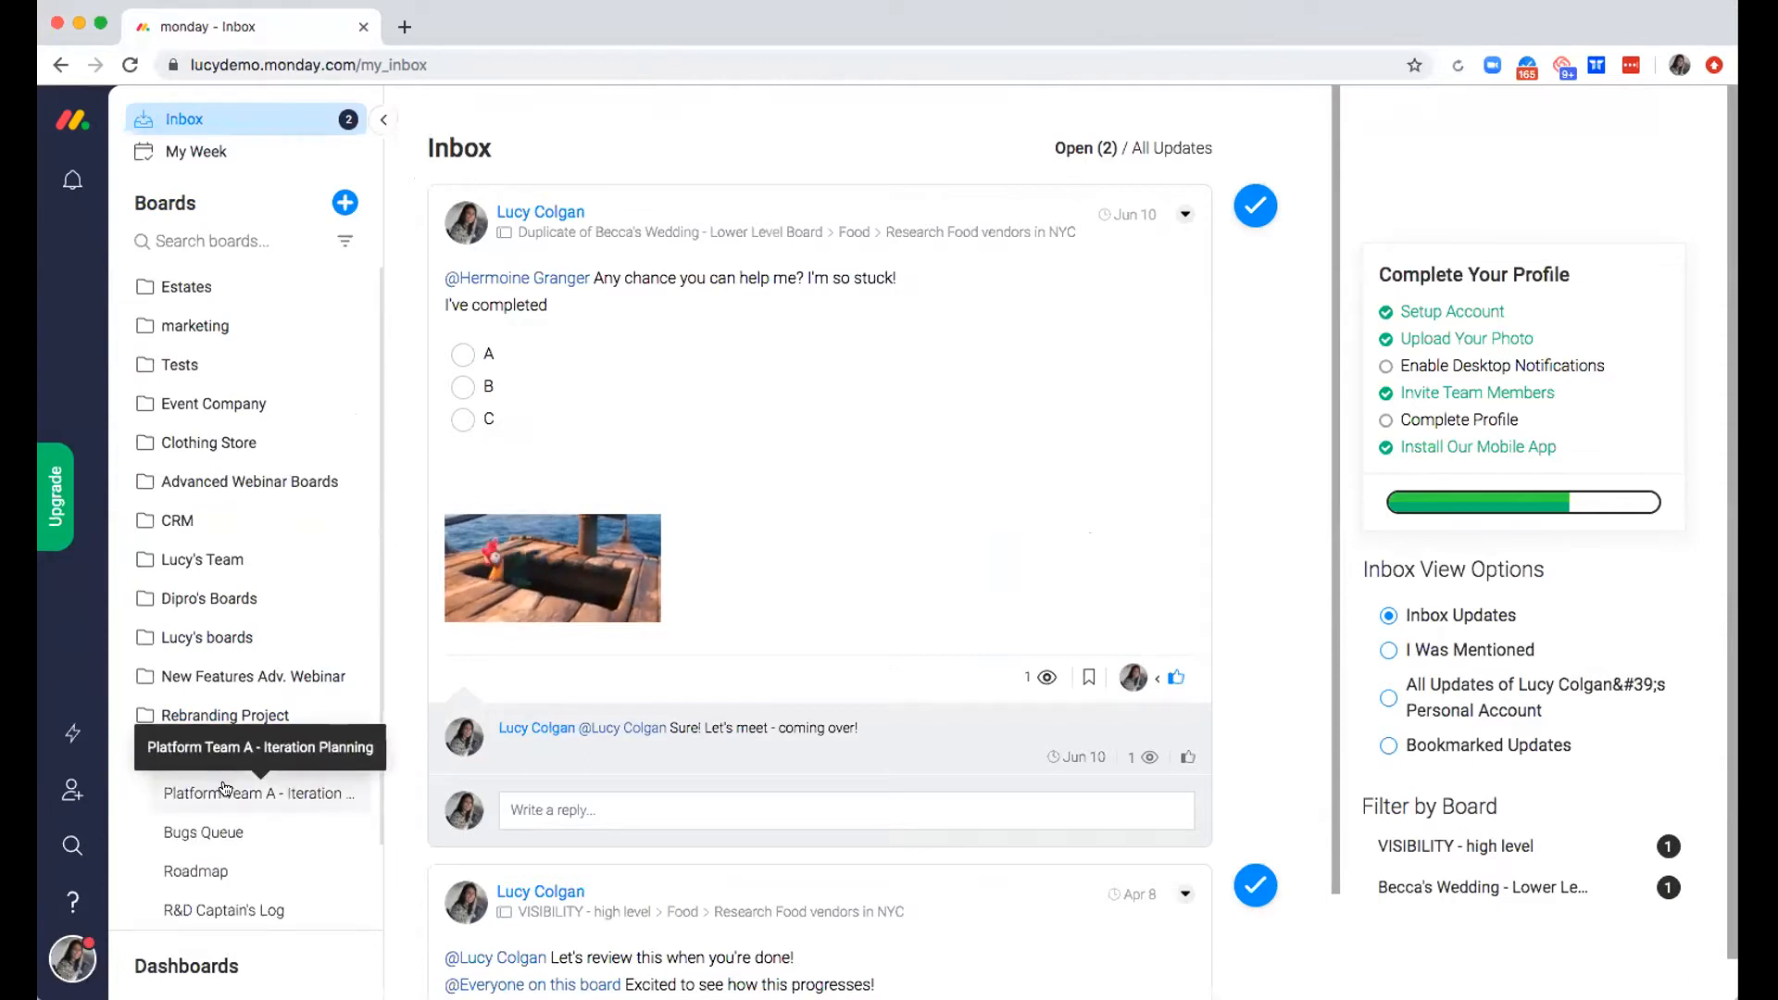
click(225, 792)
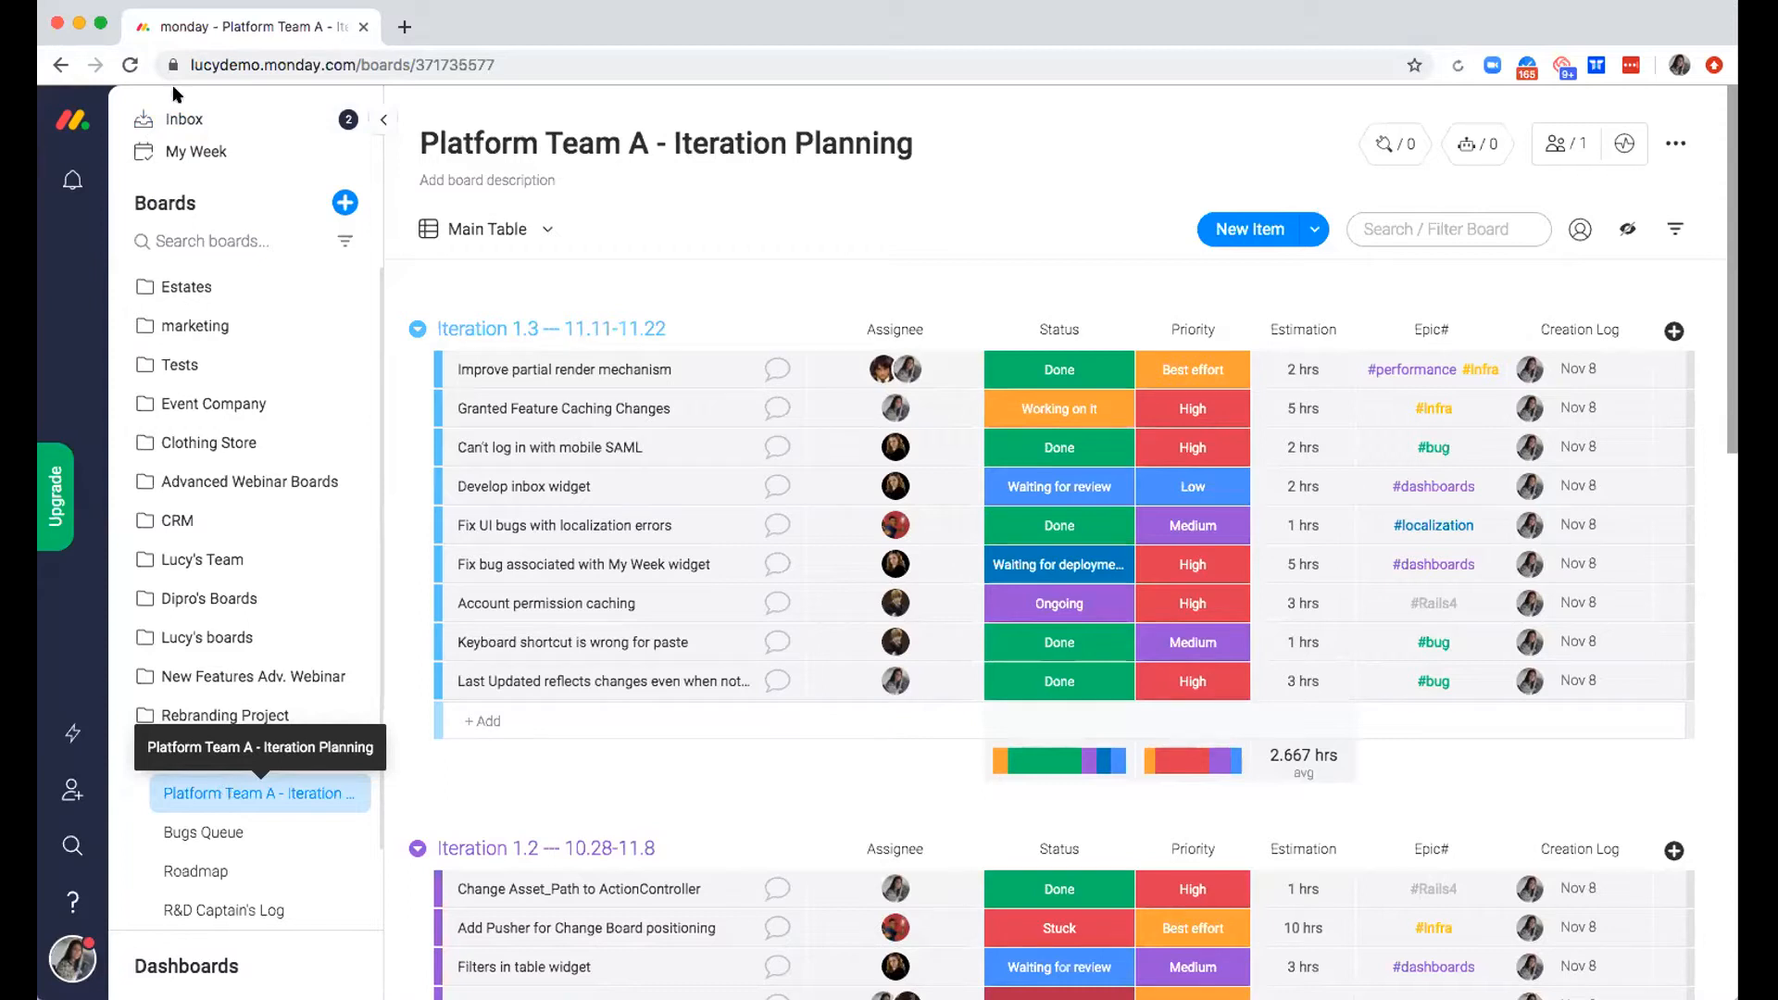
click(375, 121)
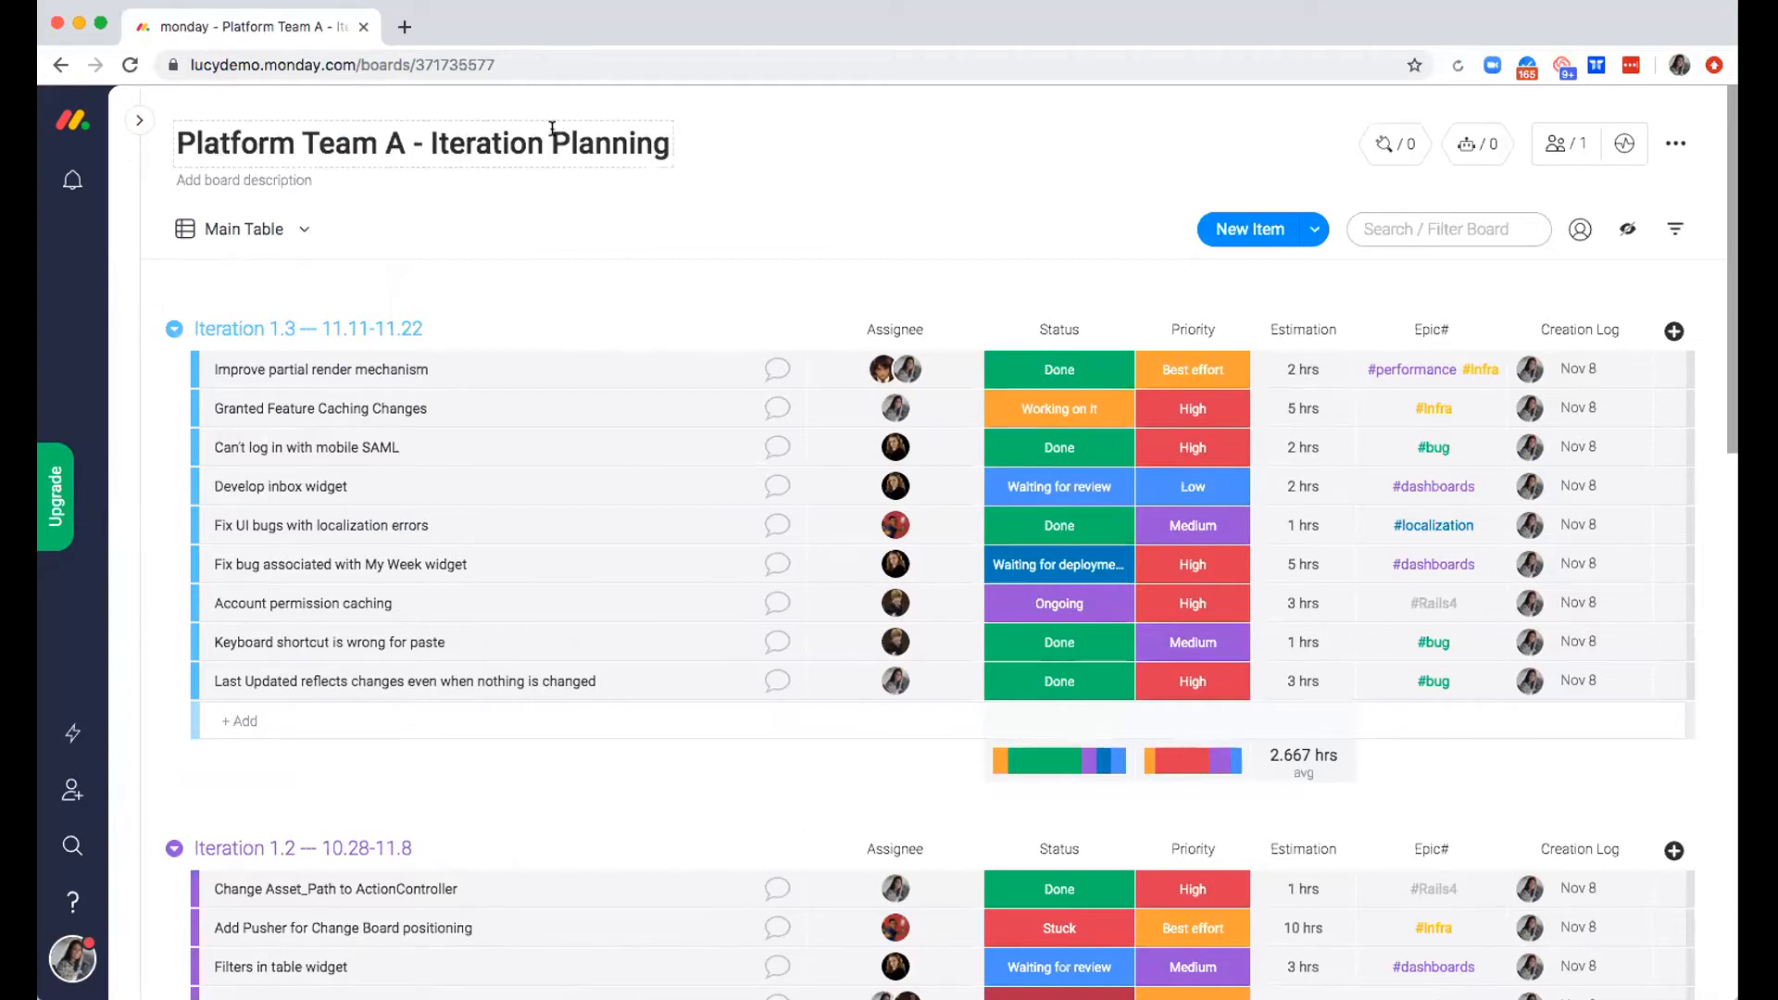
Collapse all groups on the board and expand only the BACKLOG group
click(172, 331)
click(301, 412)
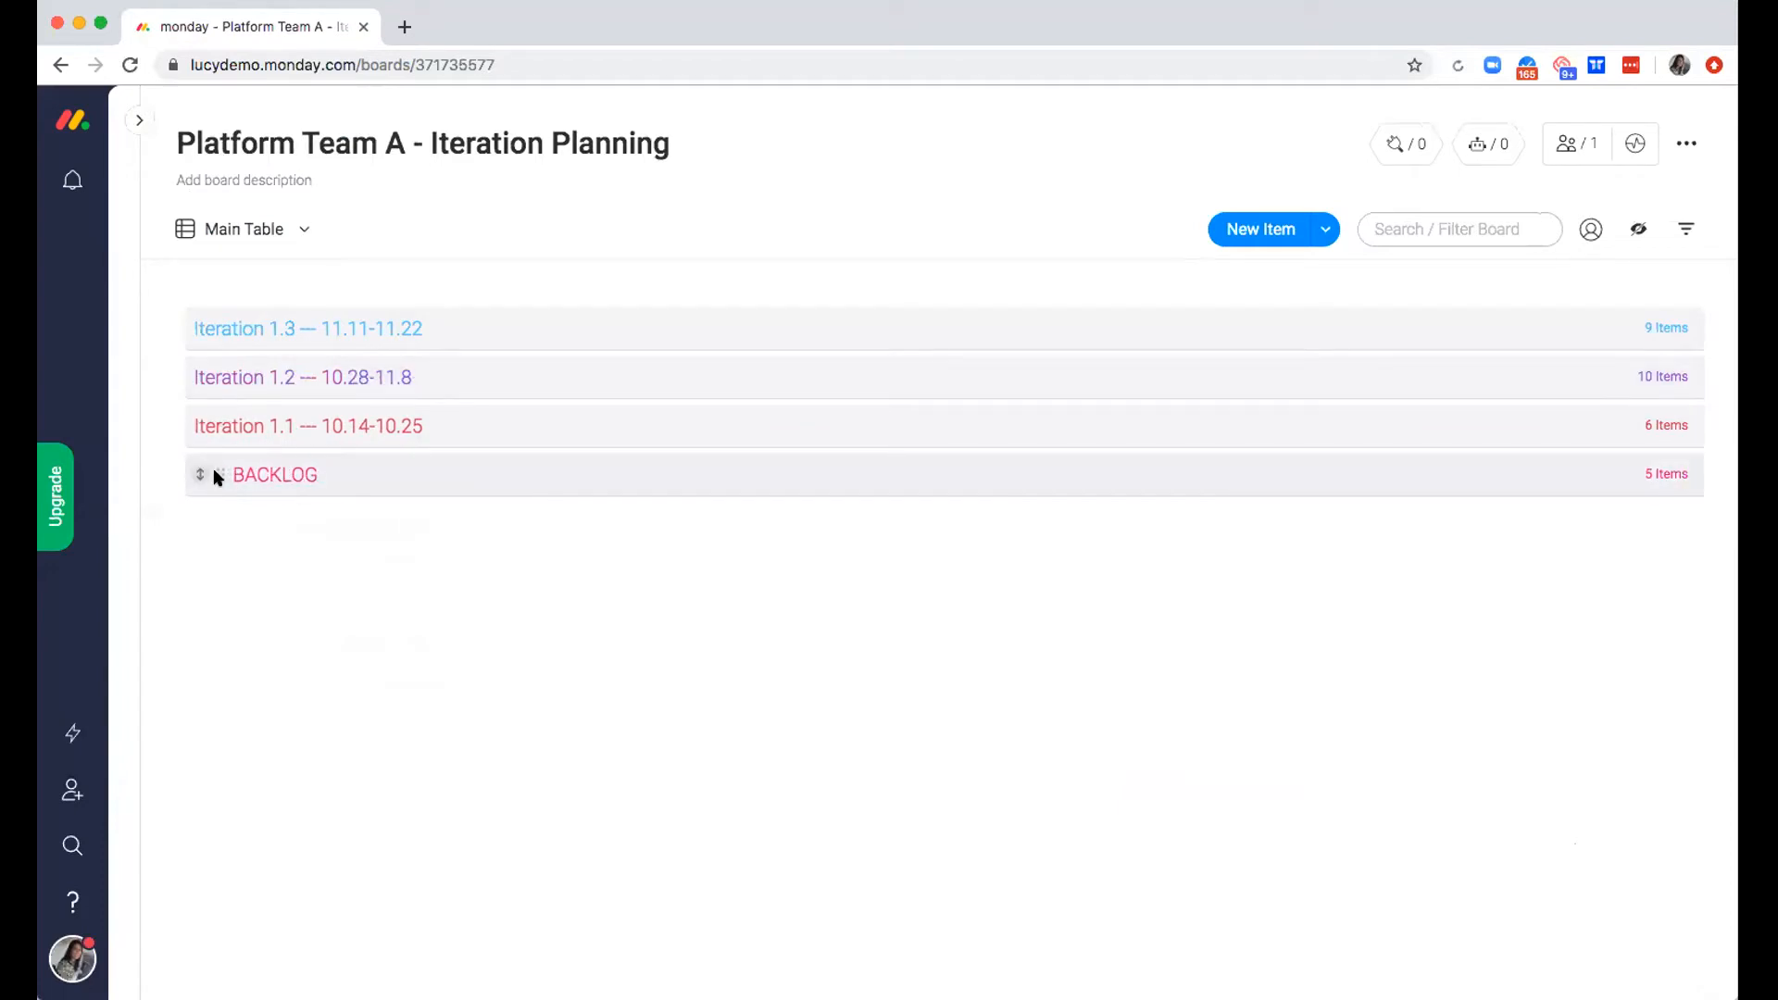
click(216, 475)
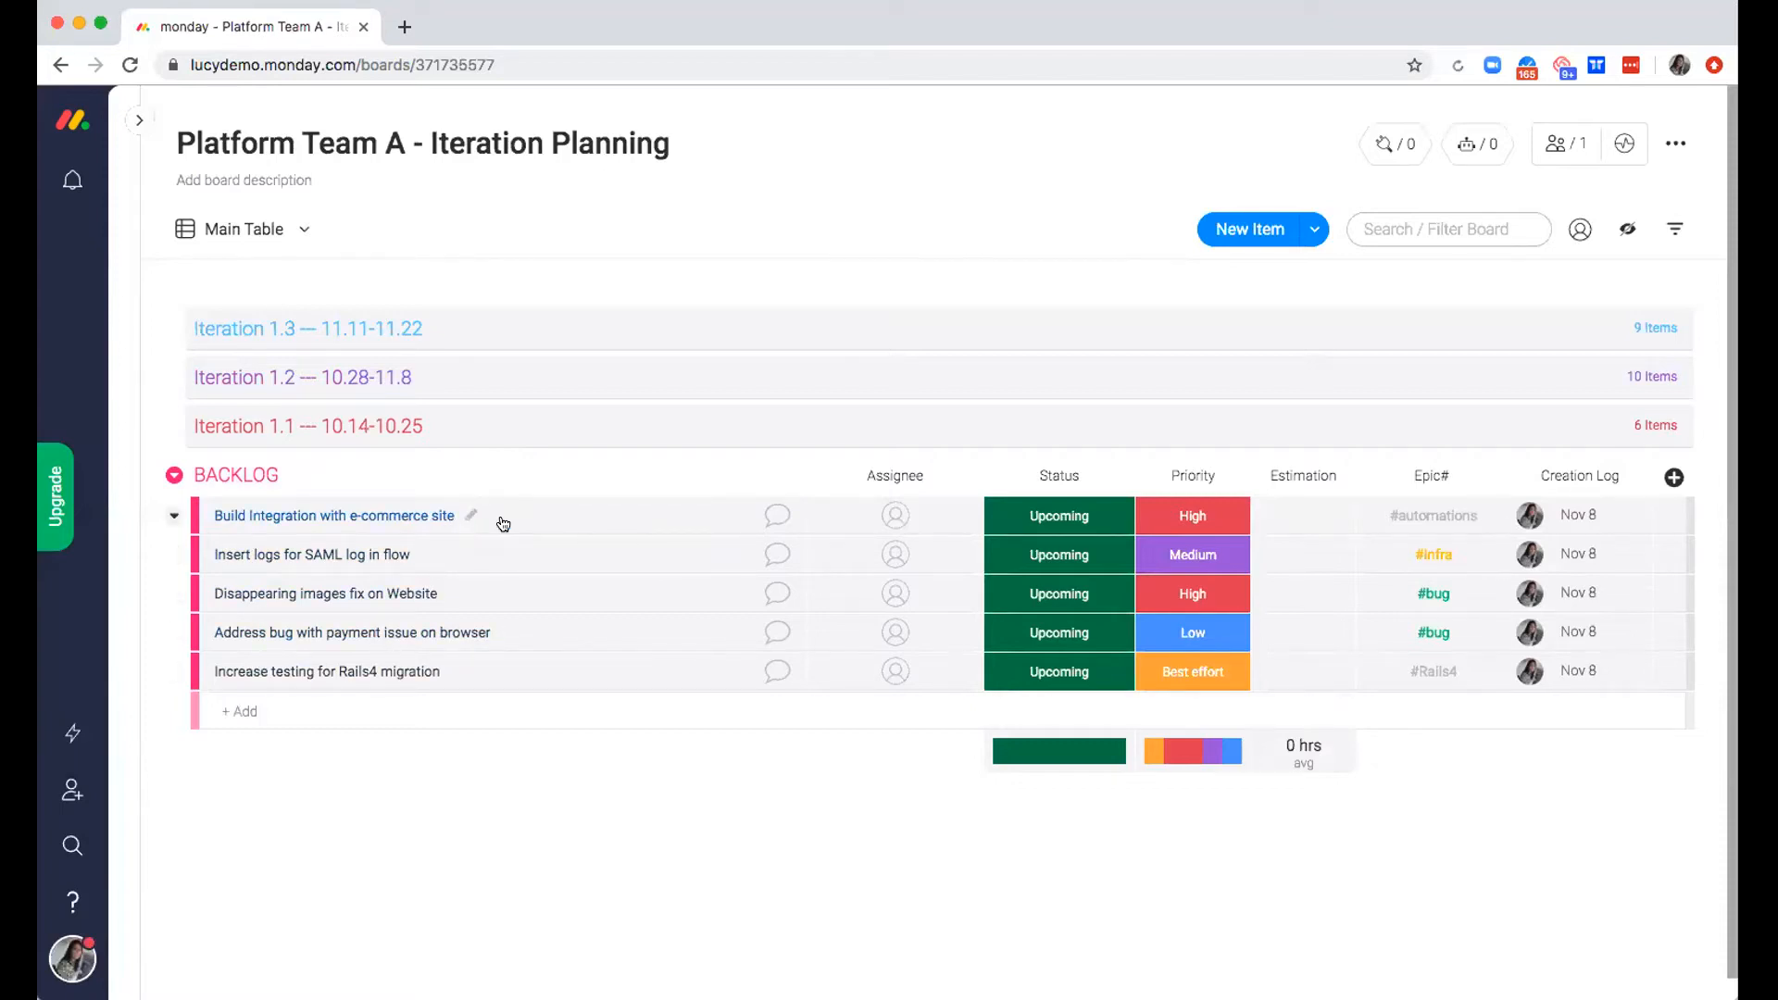
scroll(503, 524, down, 1)
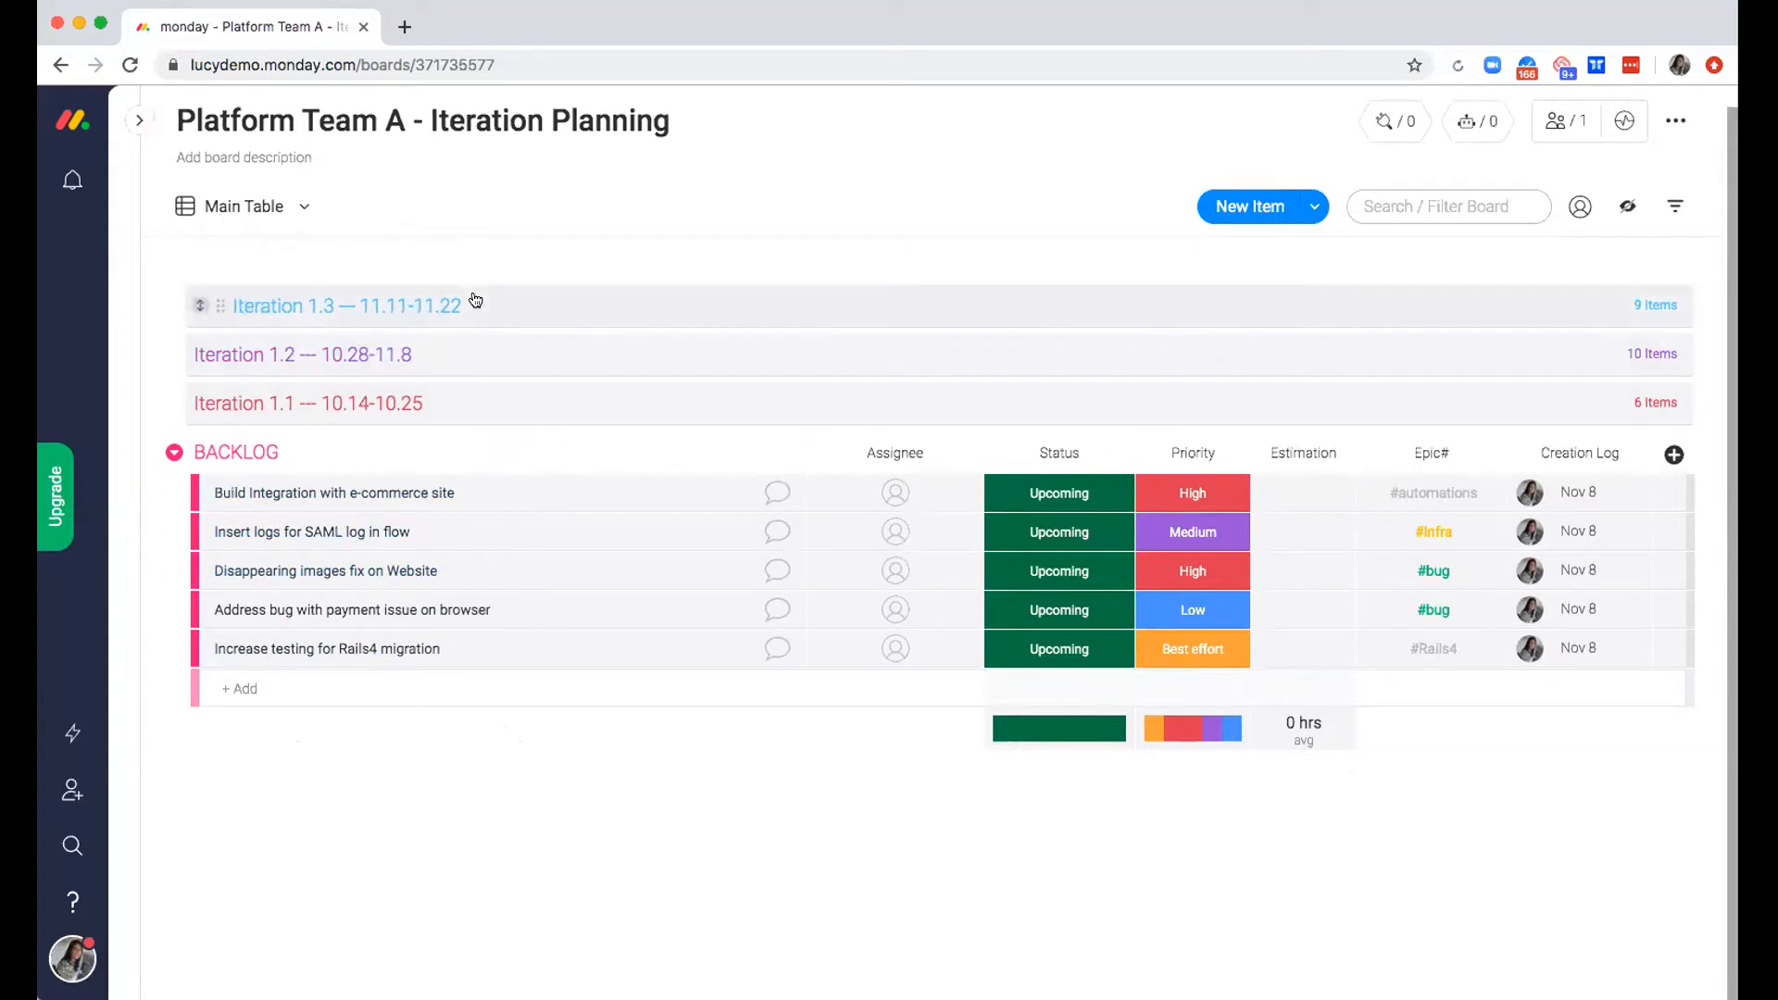
Move the backlog item "Build Integration with e-commerce site" to the group Iteration 1.3 — 11.11-11.22
click(207, 498)
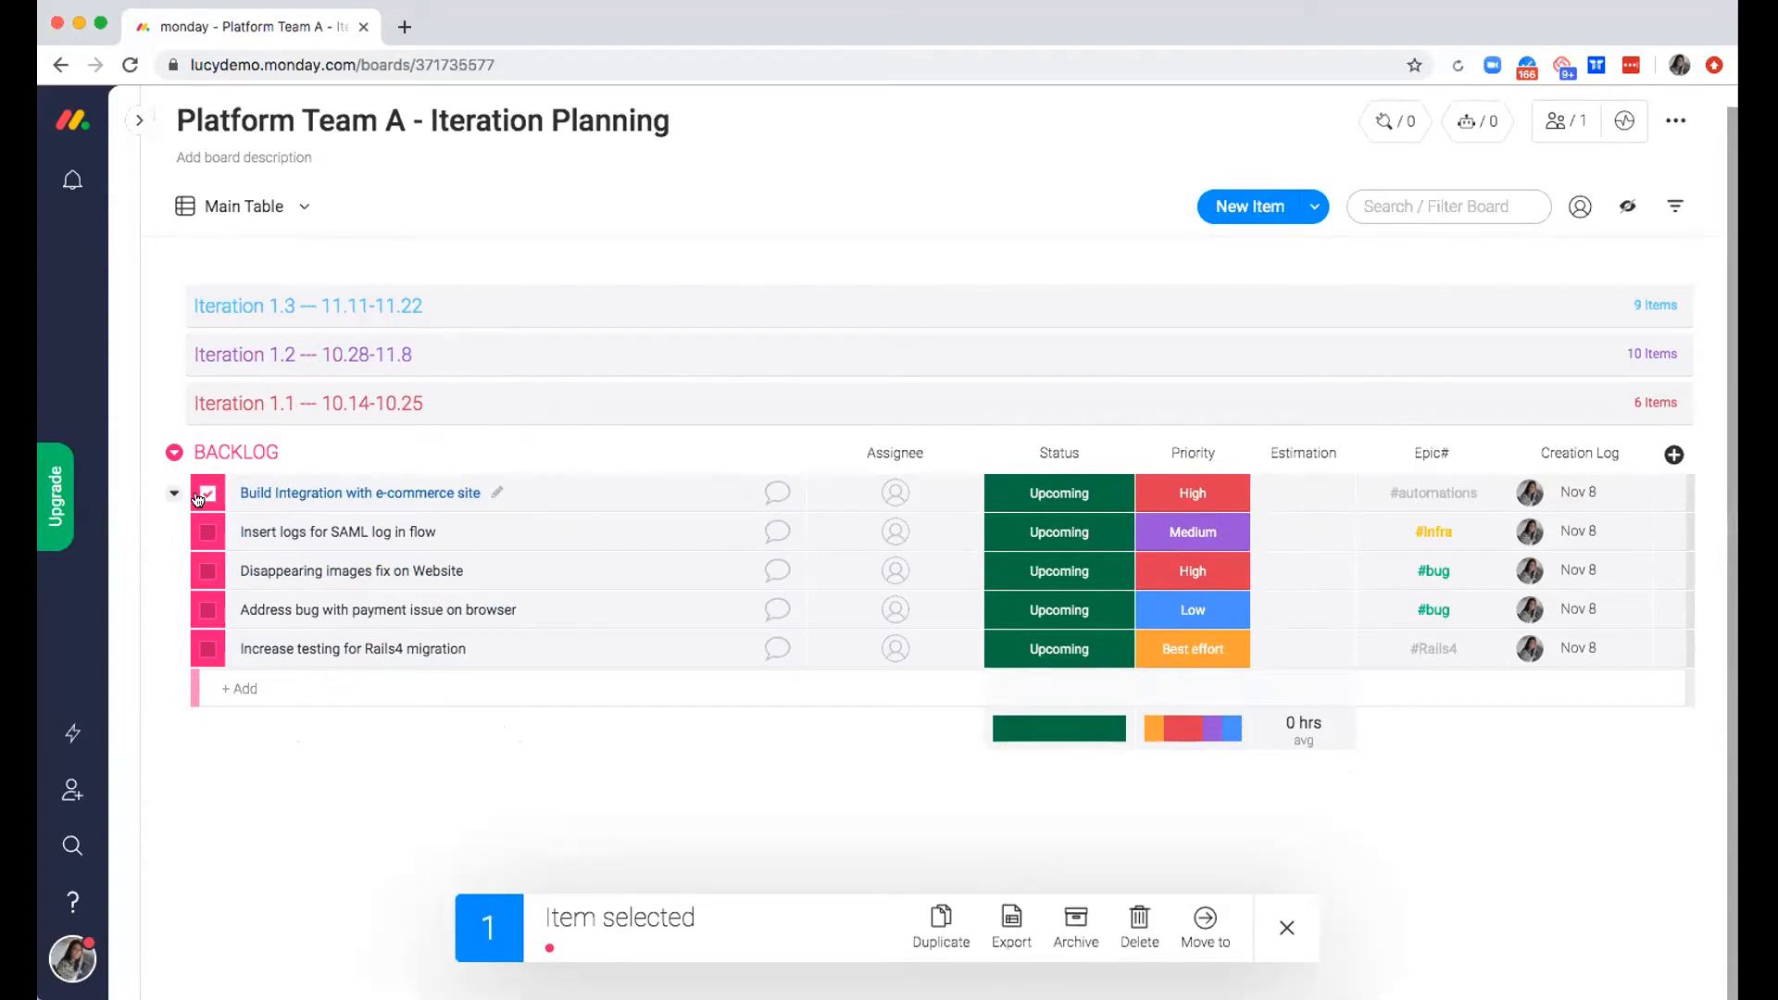
click(1203, 928)
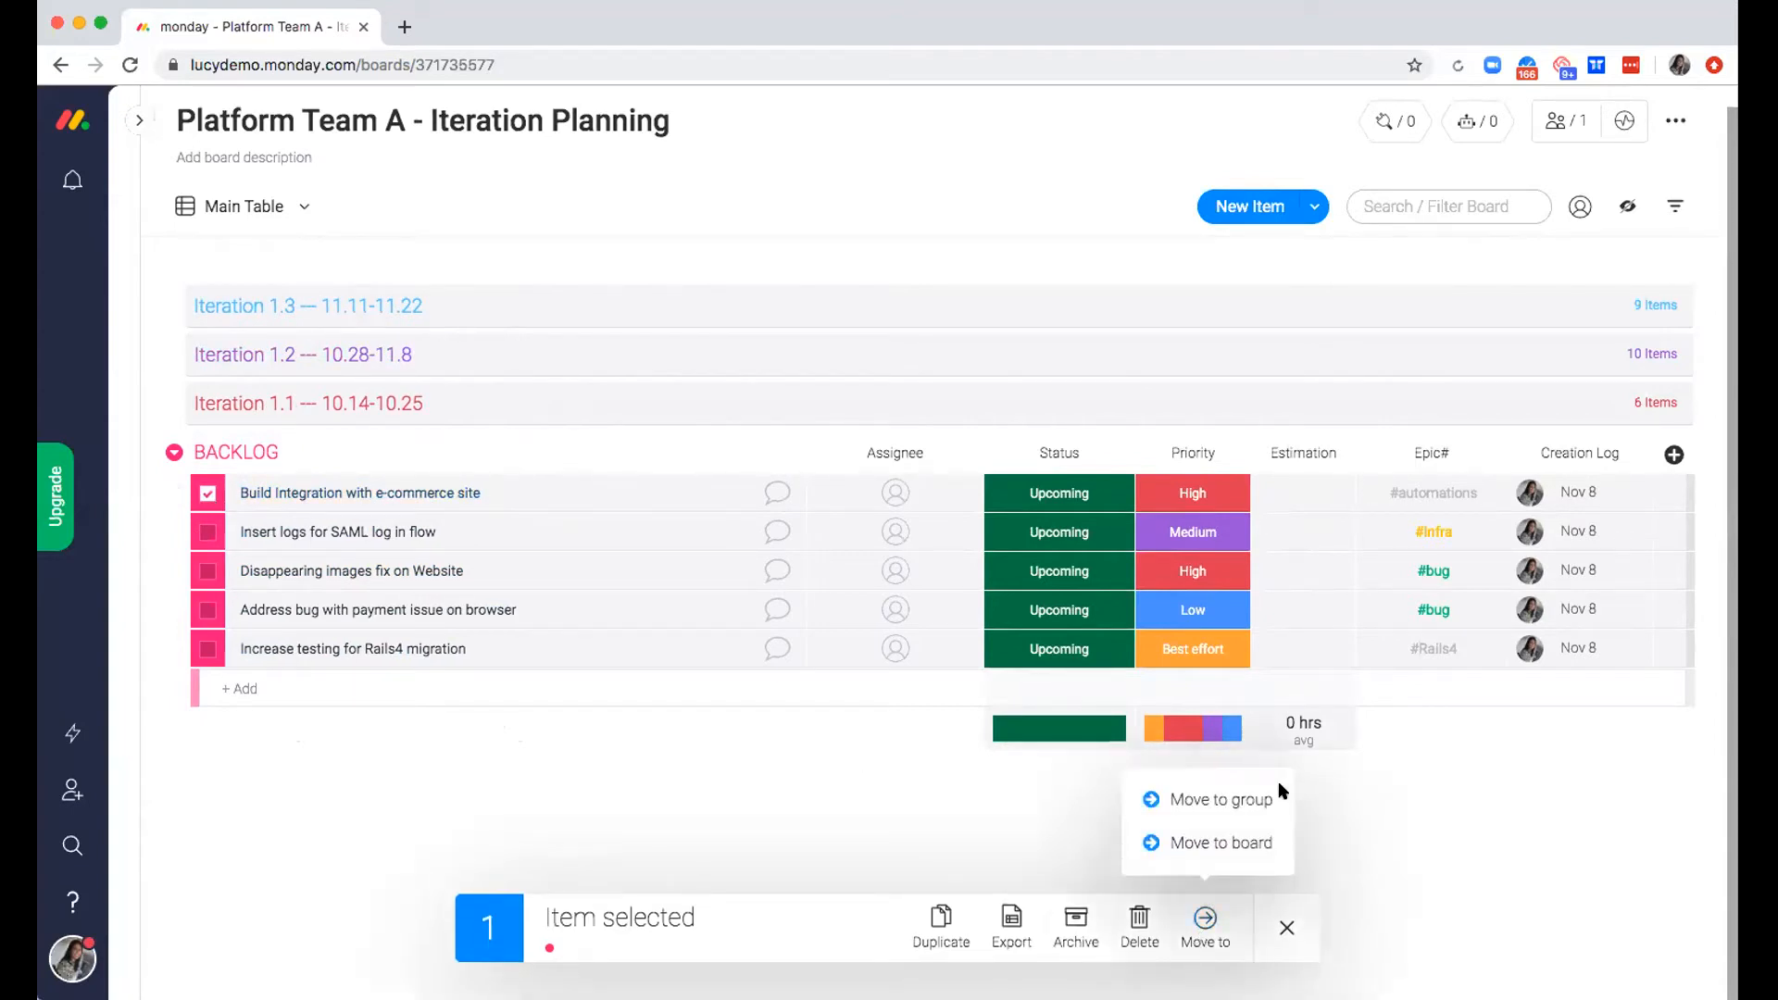
click(1259, 798)
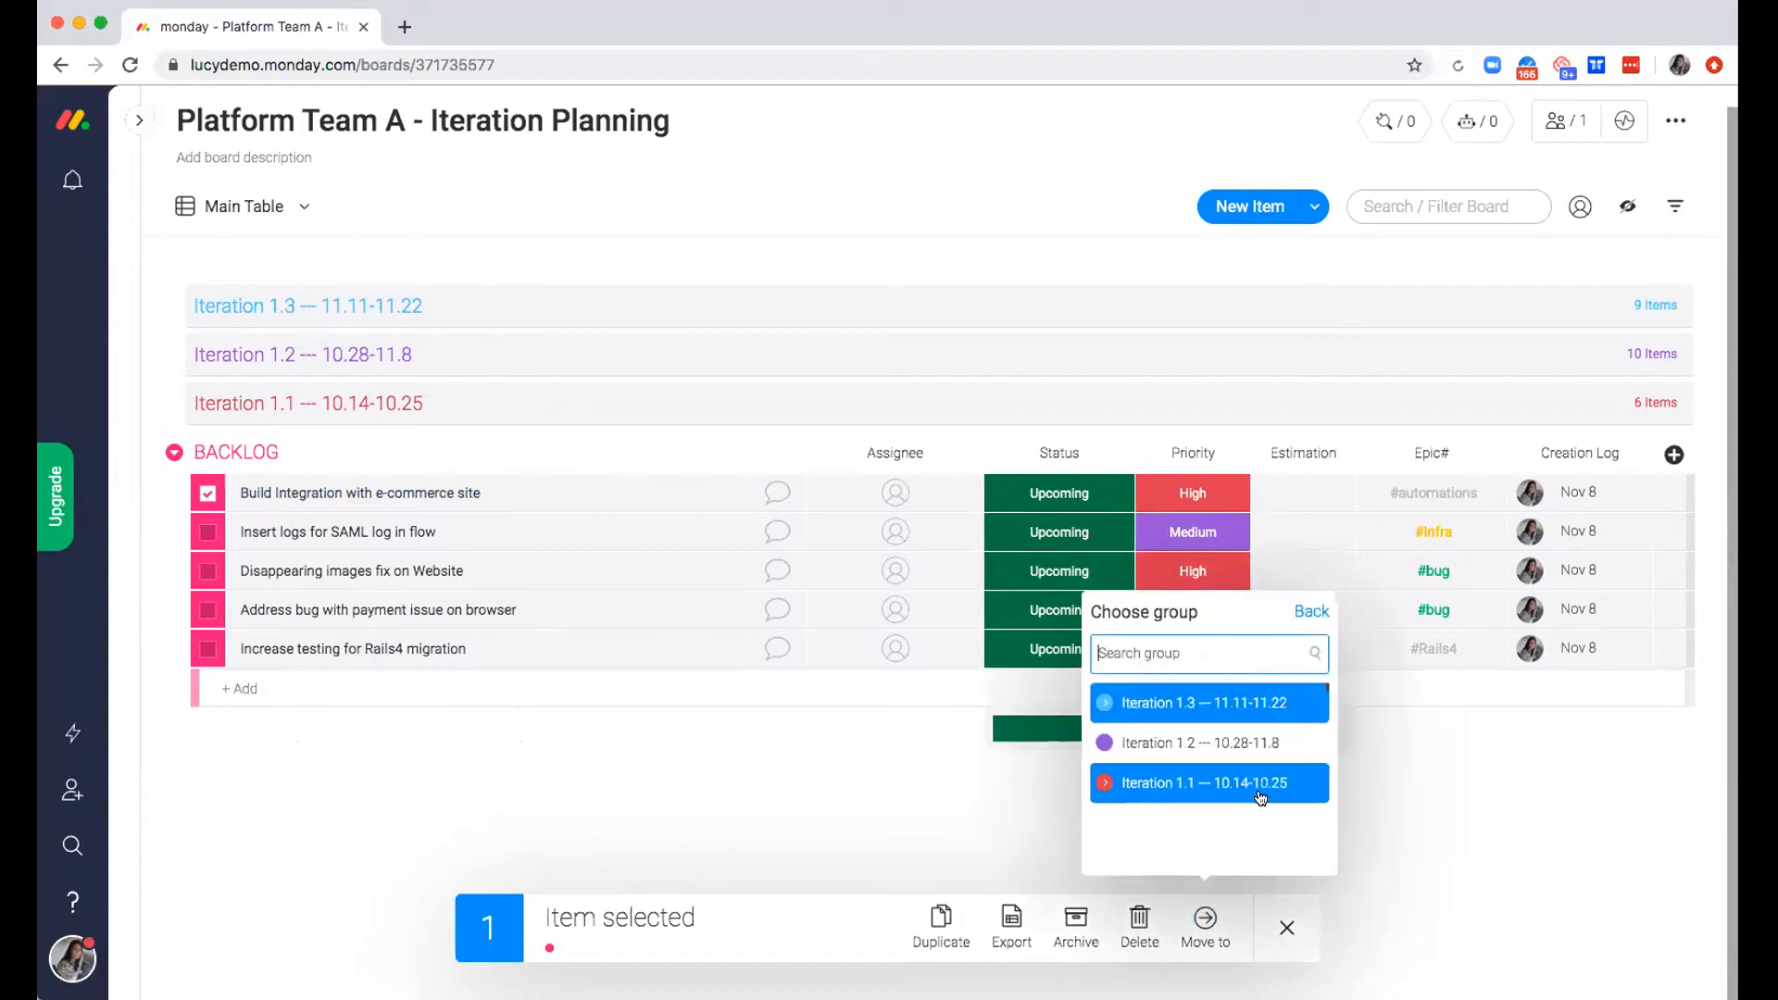
click(1230, 698)
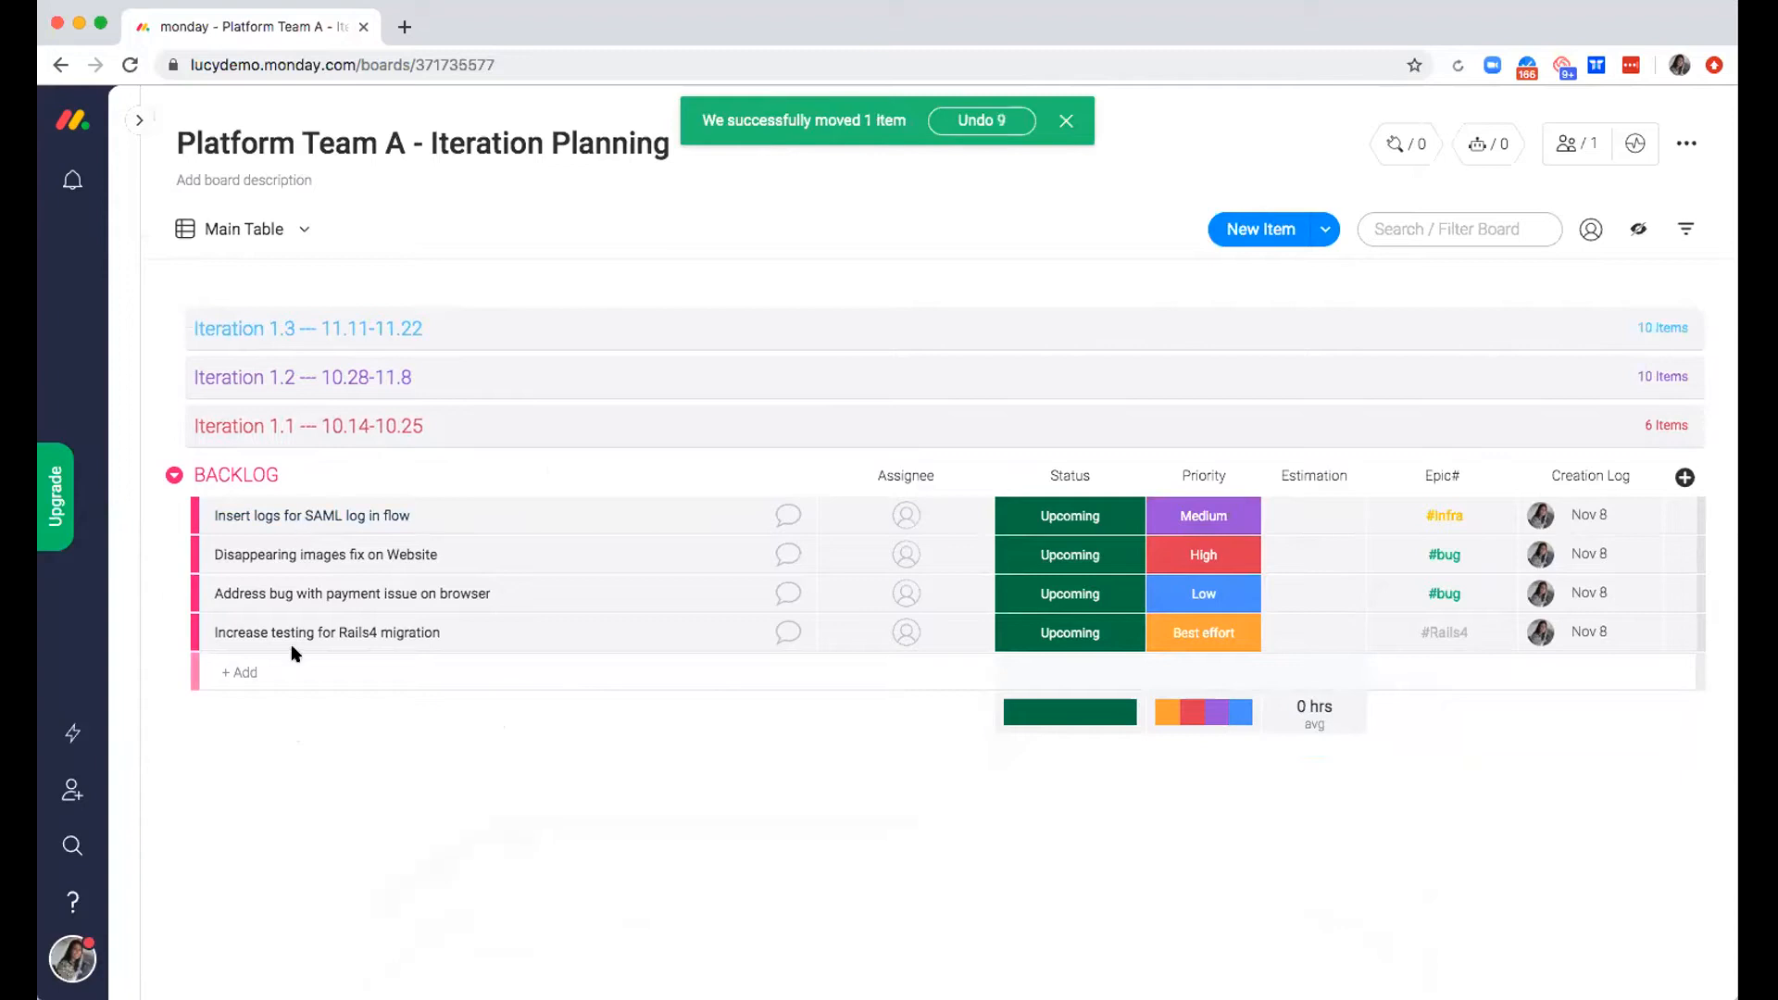
Expand the Iteration 1.3 and Iteration 1.2 groups to show their items
click(209, 518)
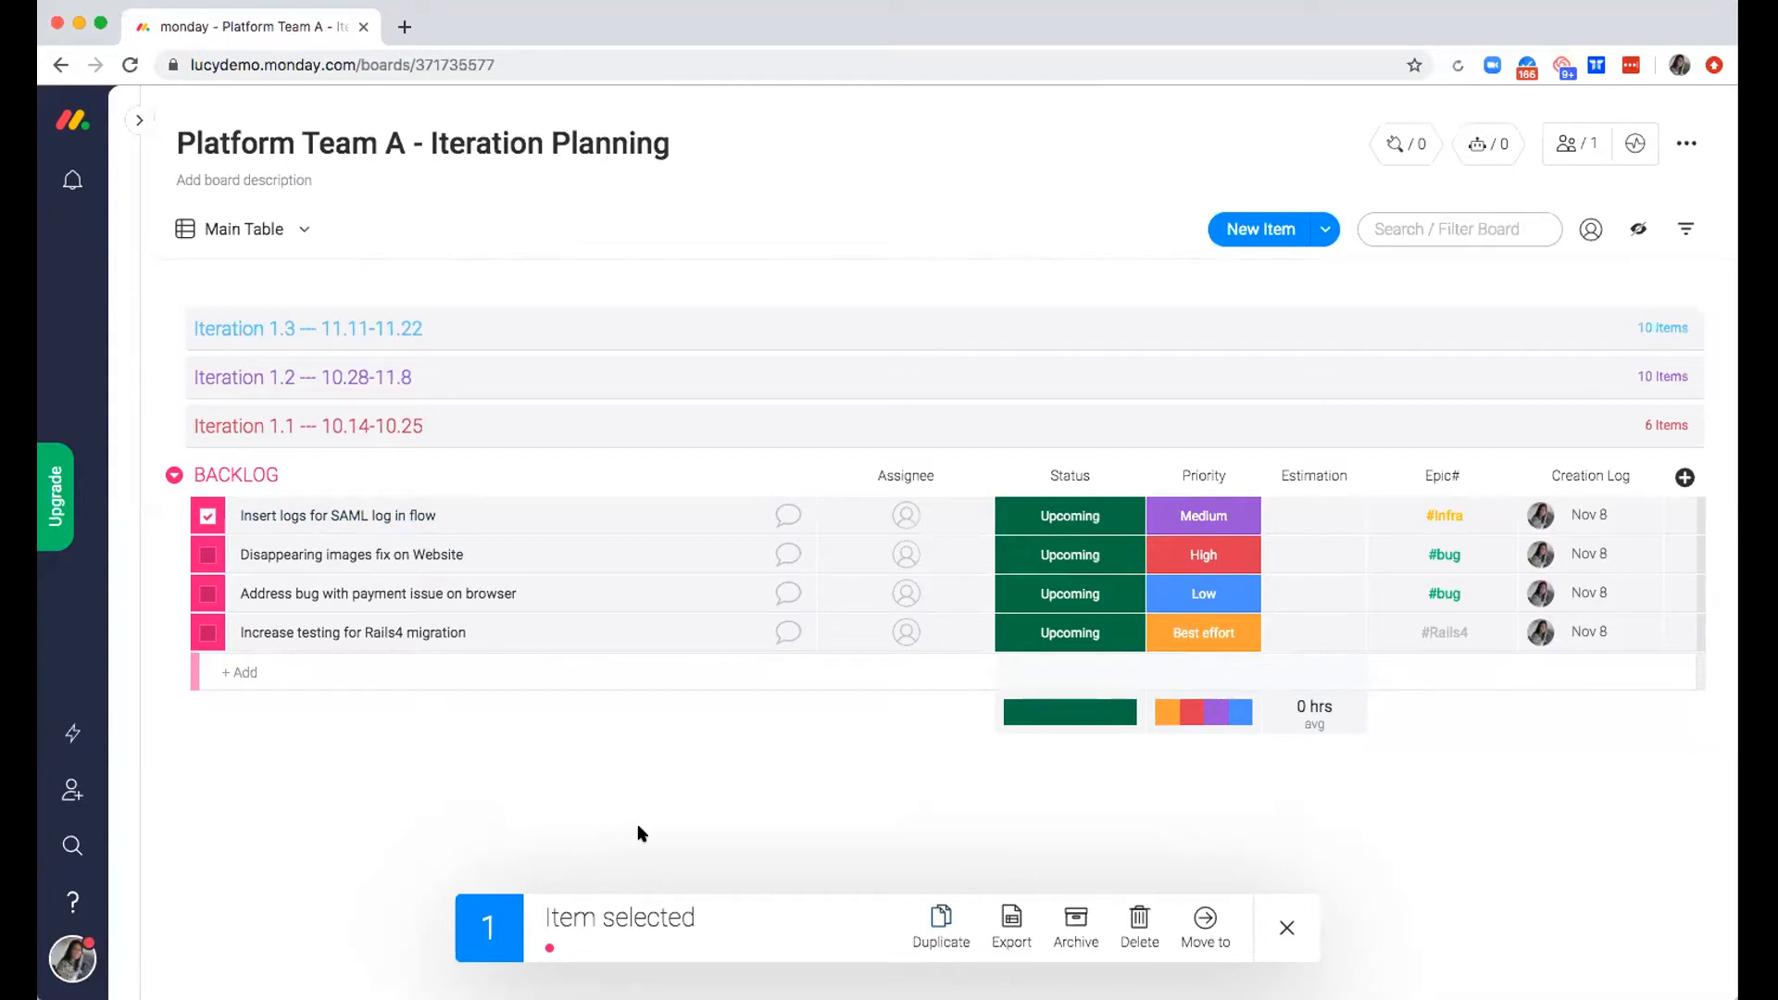
click(202, 517)
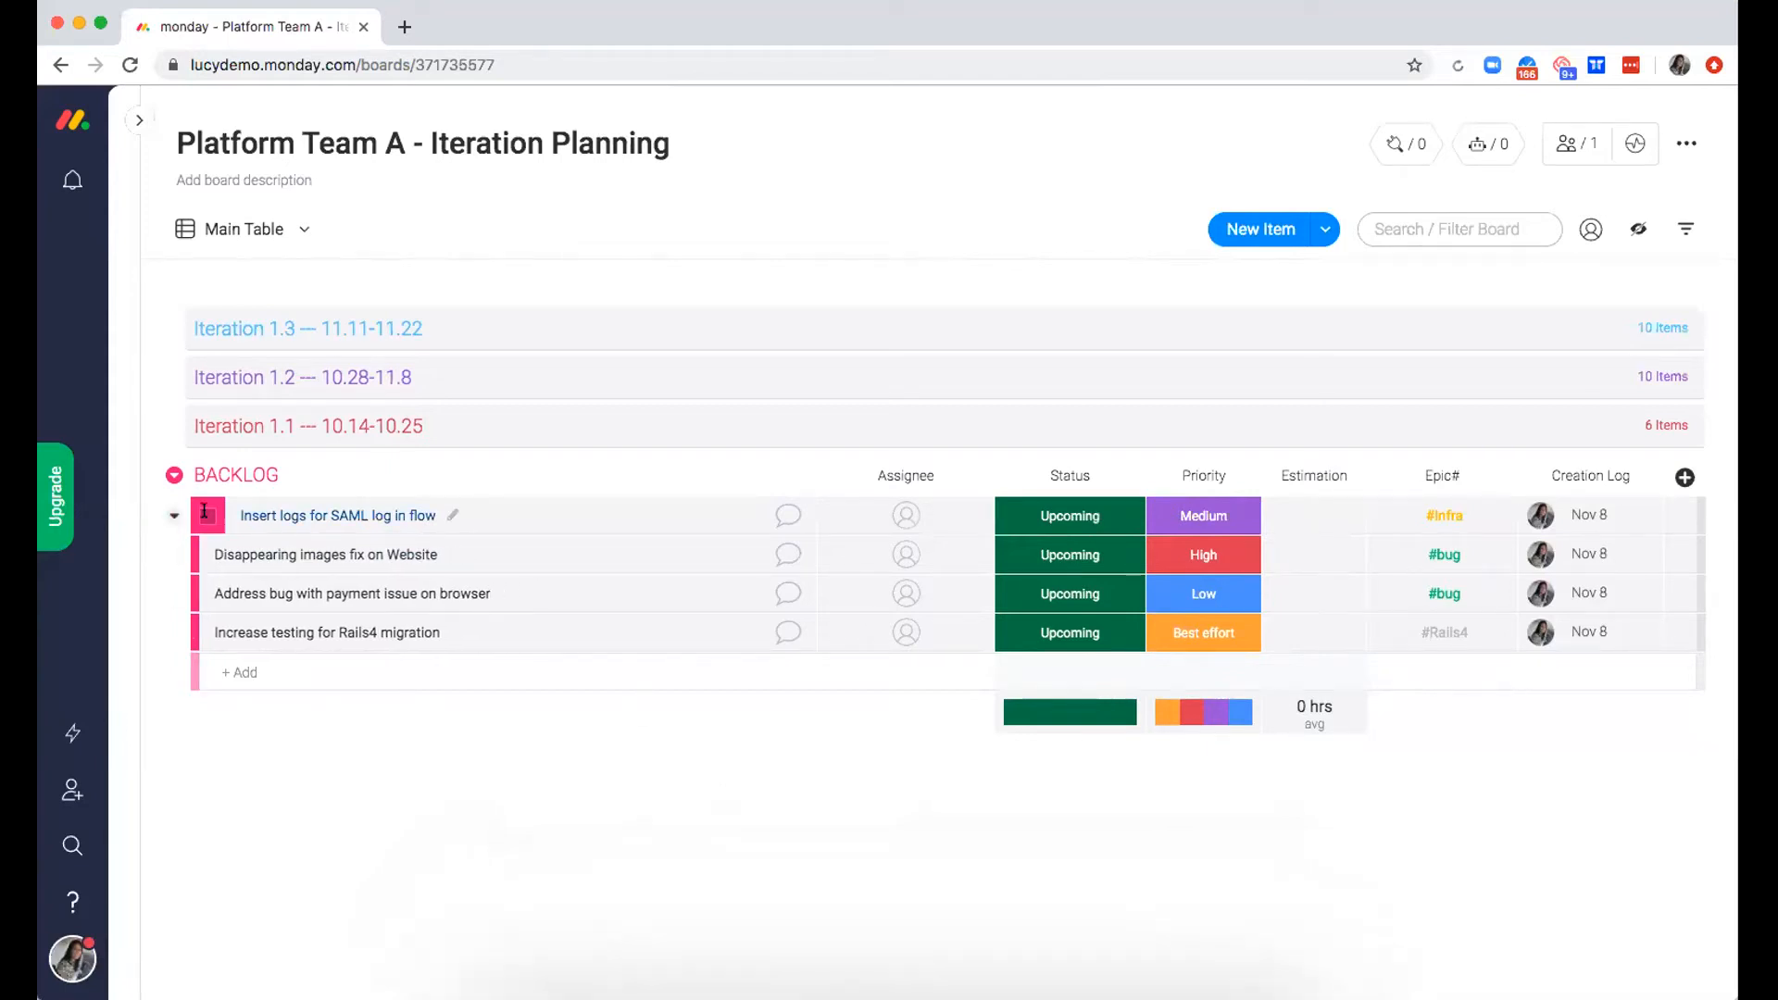
click(198, 329)
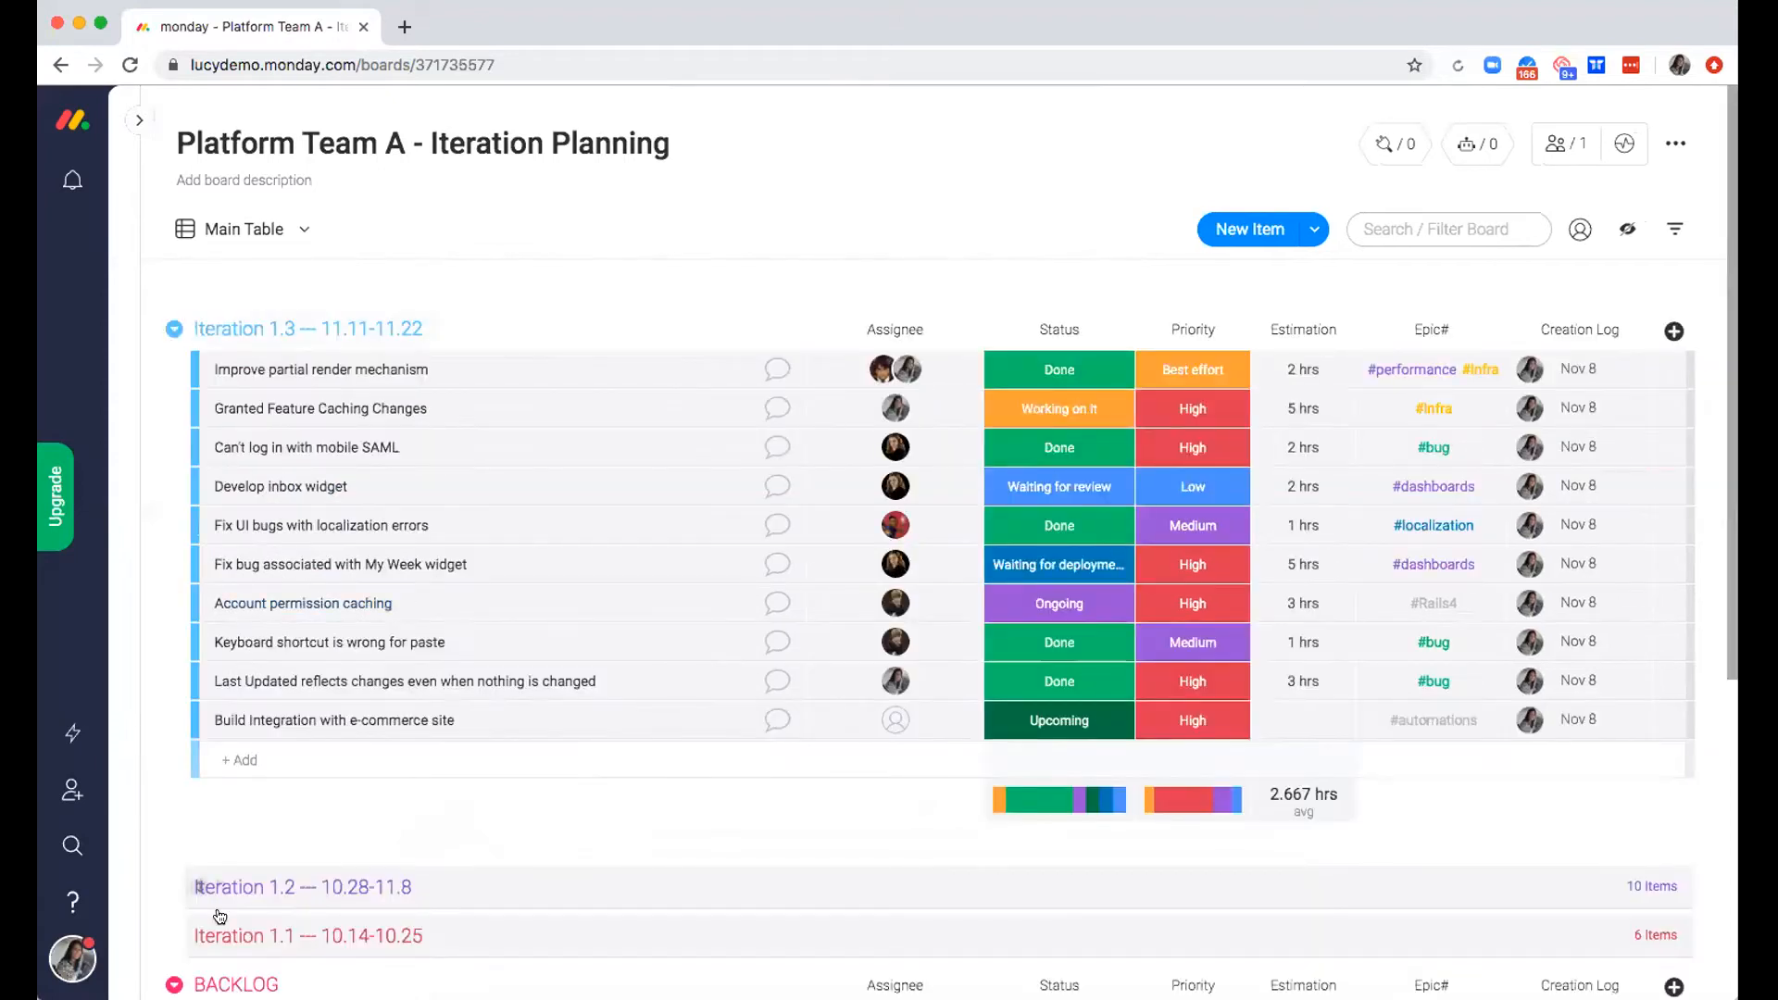
click(195, 887)
scroll(196, 891, down, 2)
scroll(195, 890, down, 4)
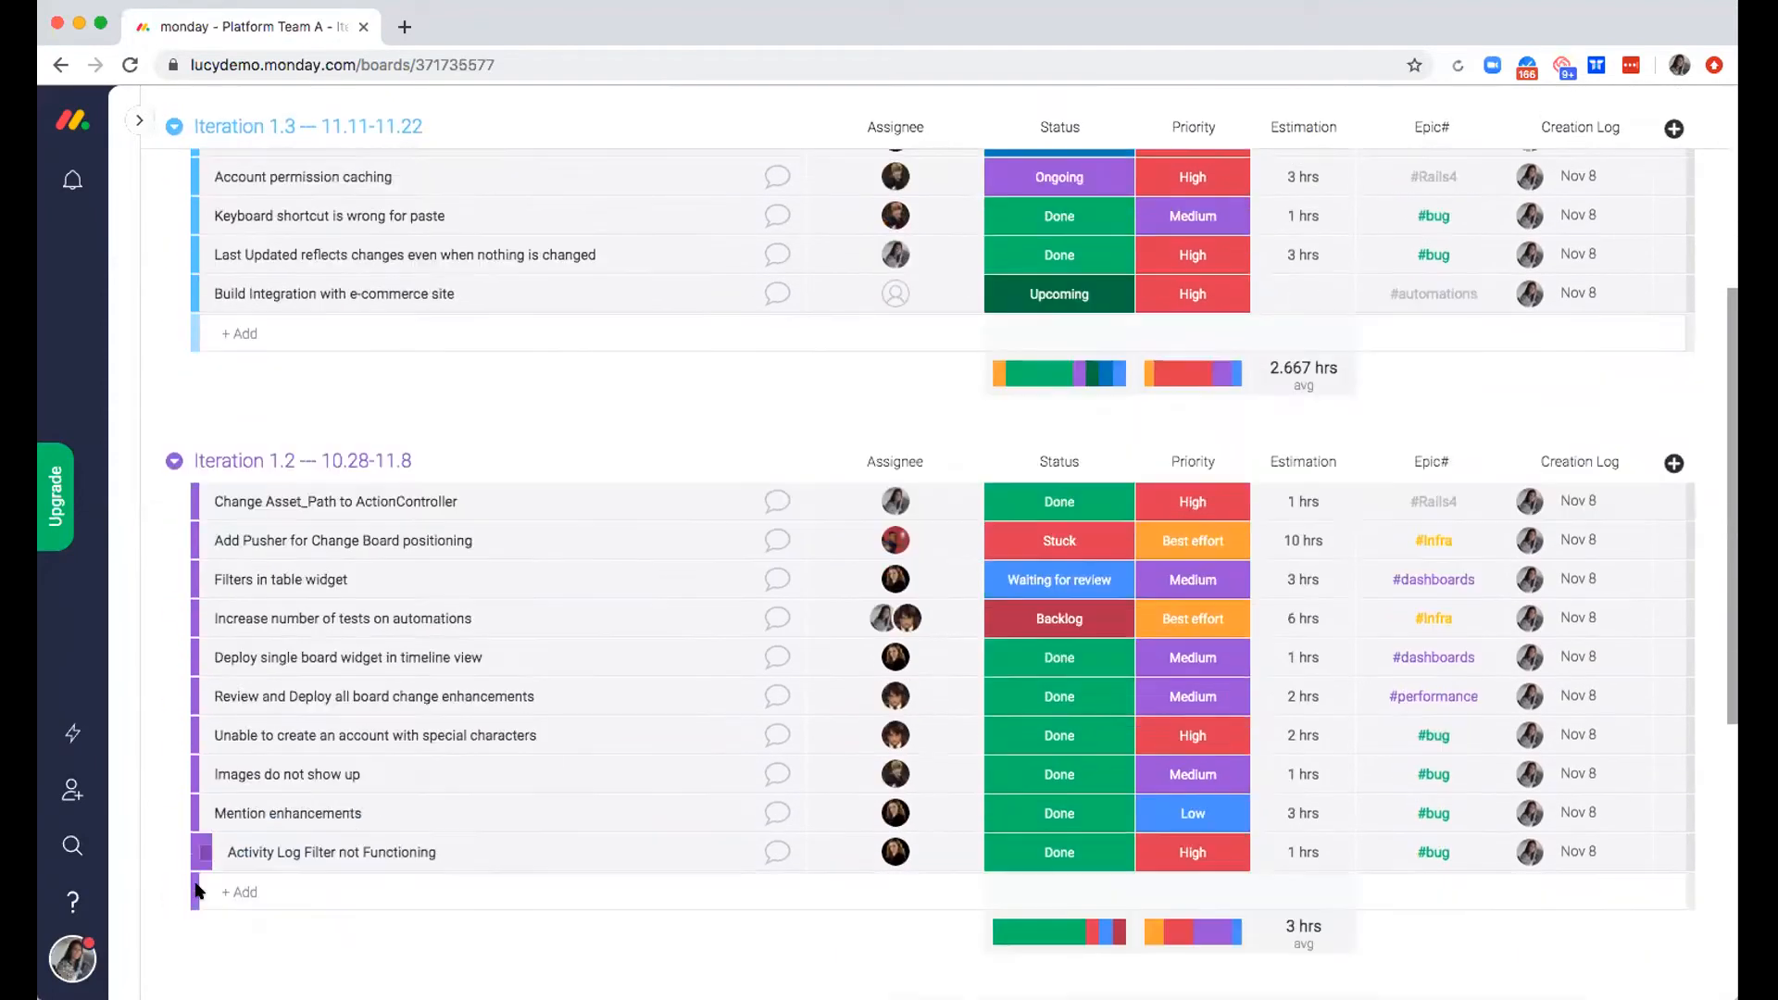
click(205, 890)
scroll(204, 891, up, 6)
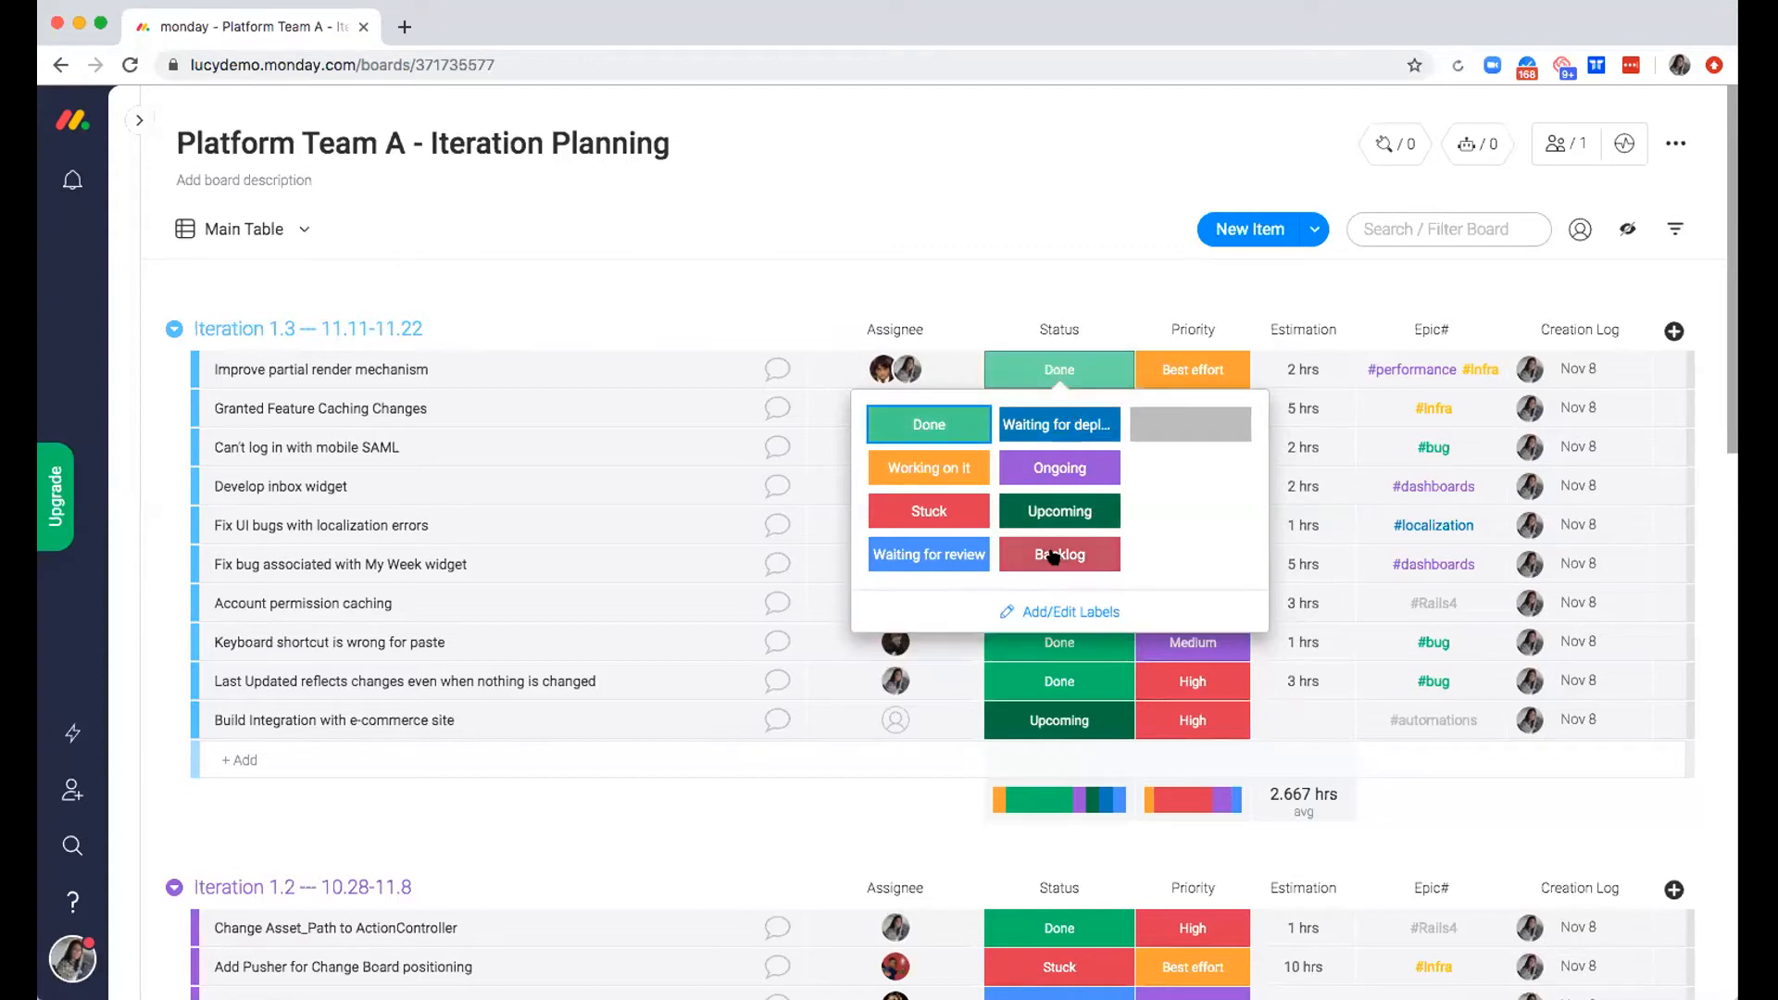
Review the editable Status labels and the Priority options of the item "Improve partial render mechanism"
click(1144, 614)
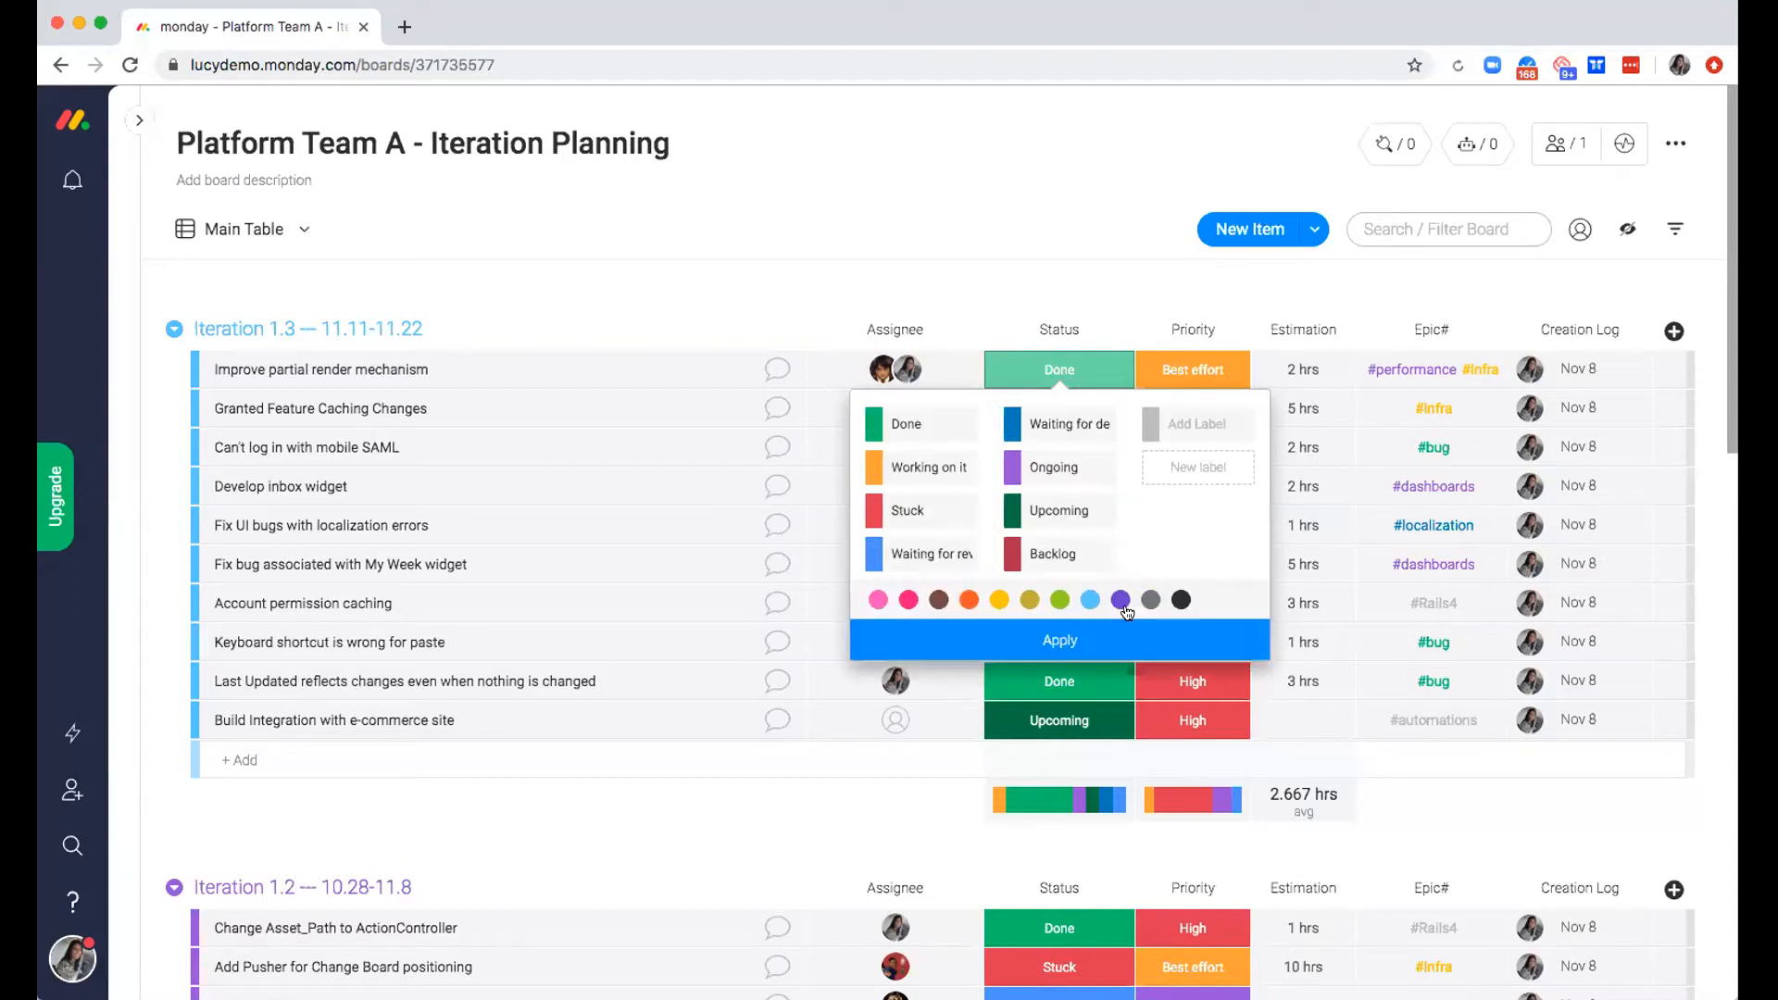
click(1137, 637)
click(1189, 350)
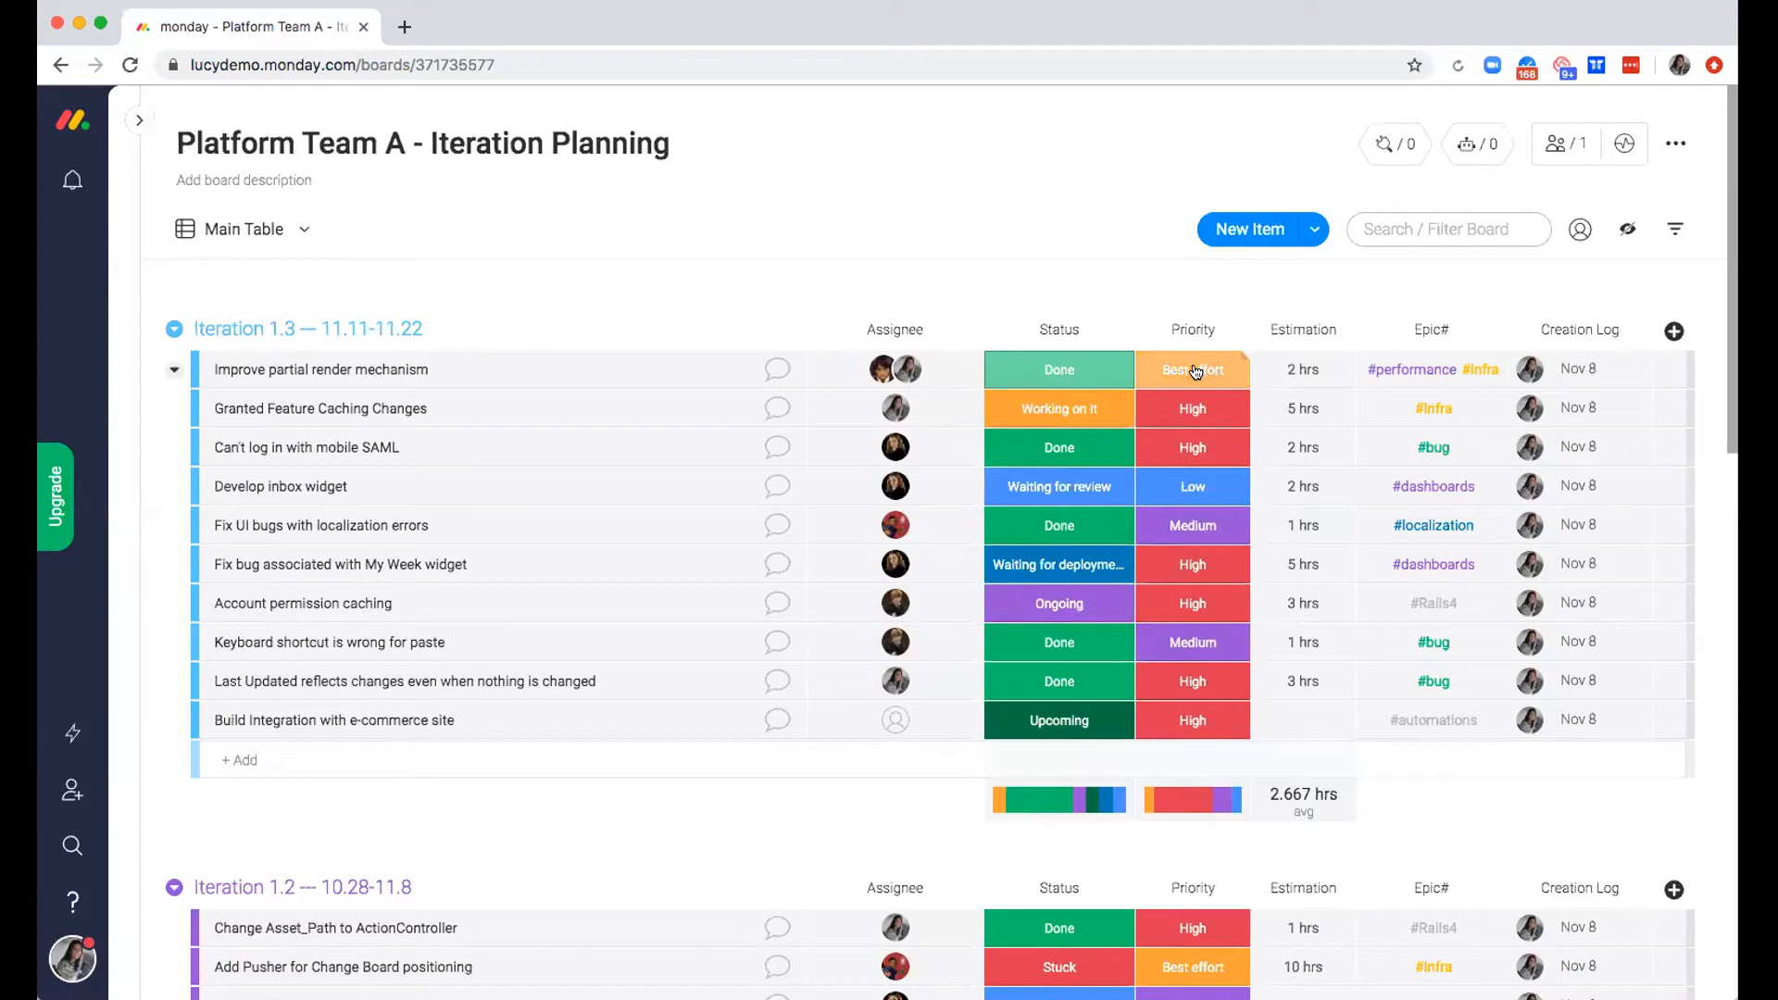
click(1195, 371)
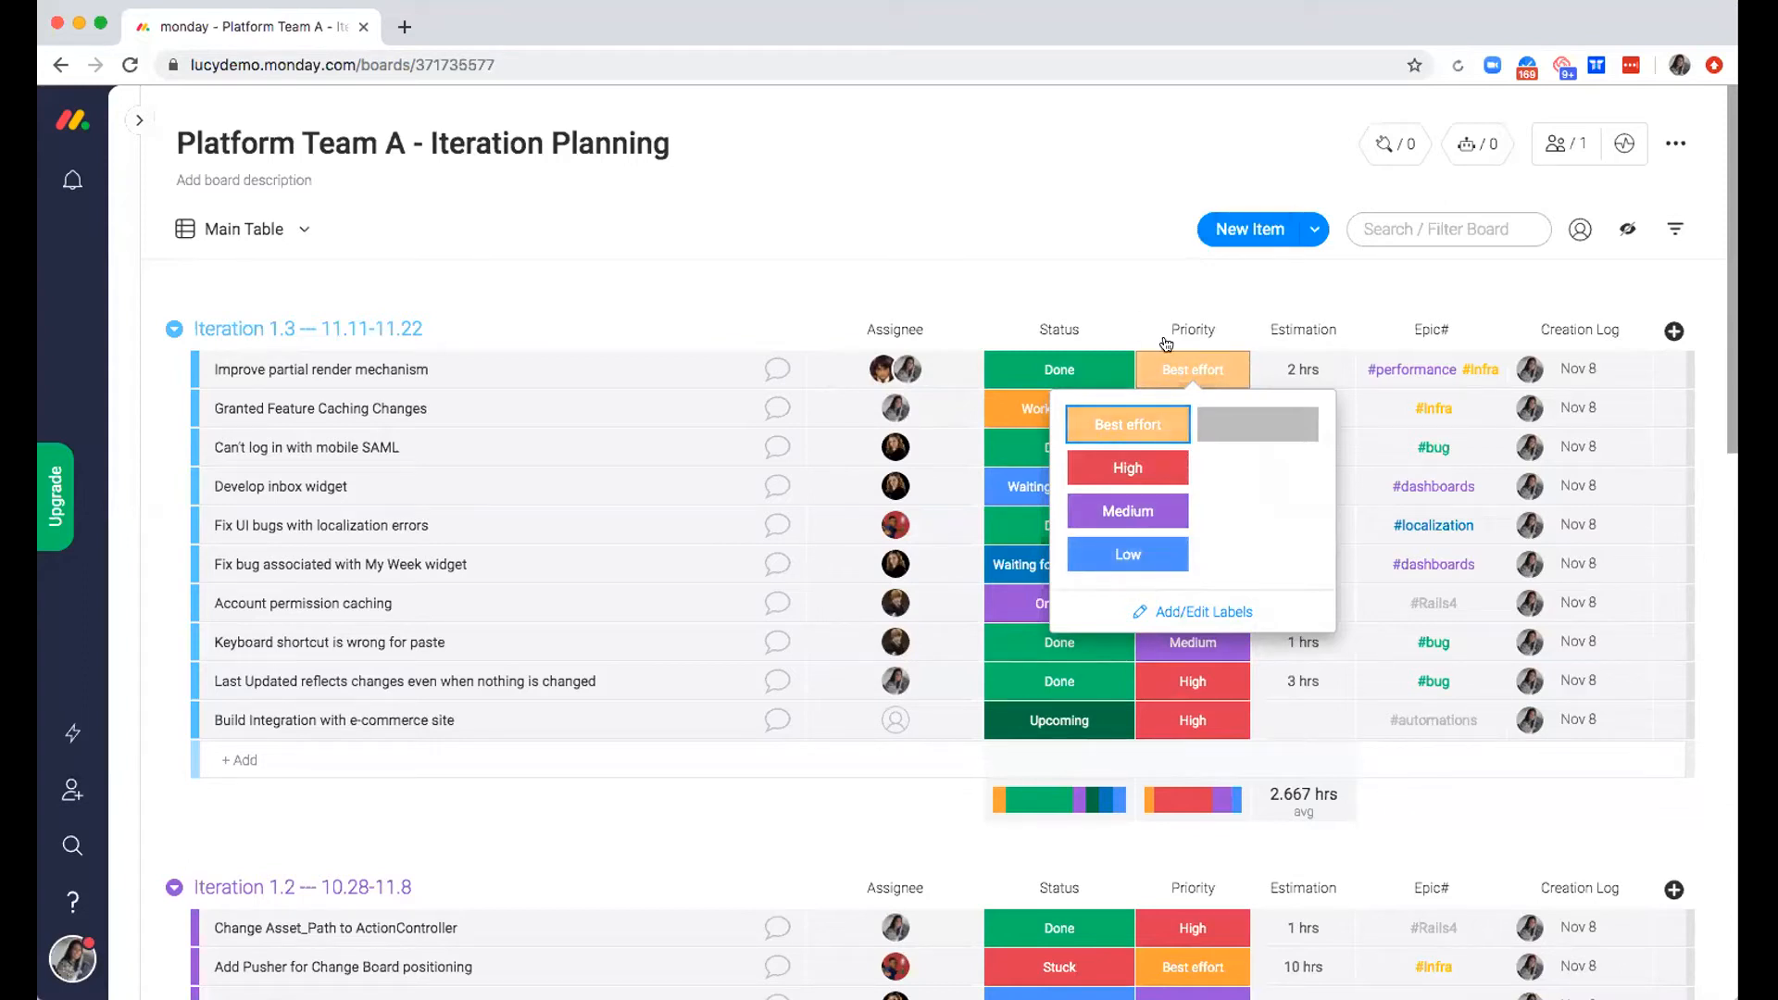
click(1170, 276)
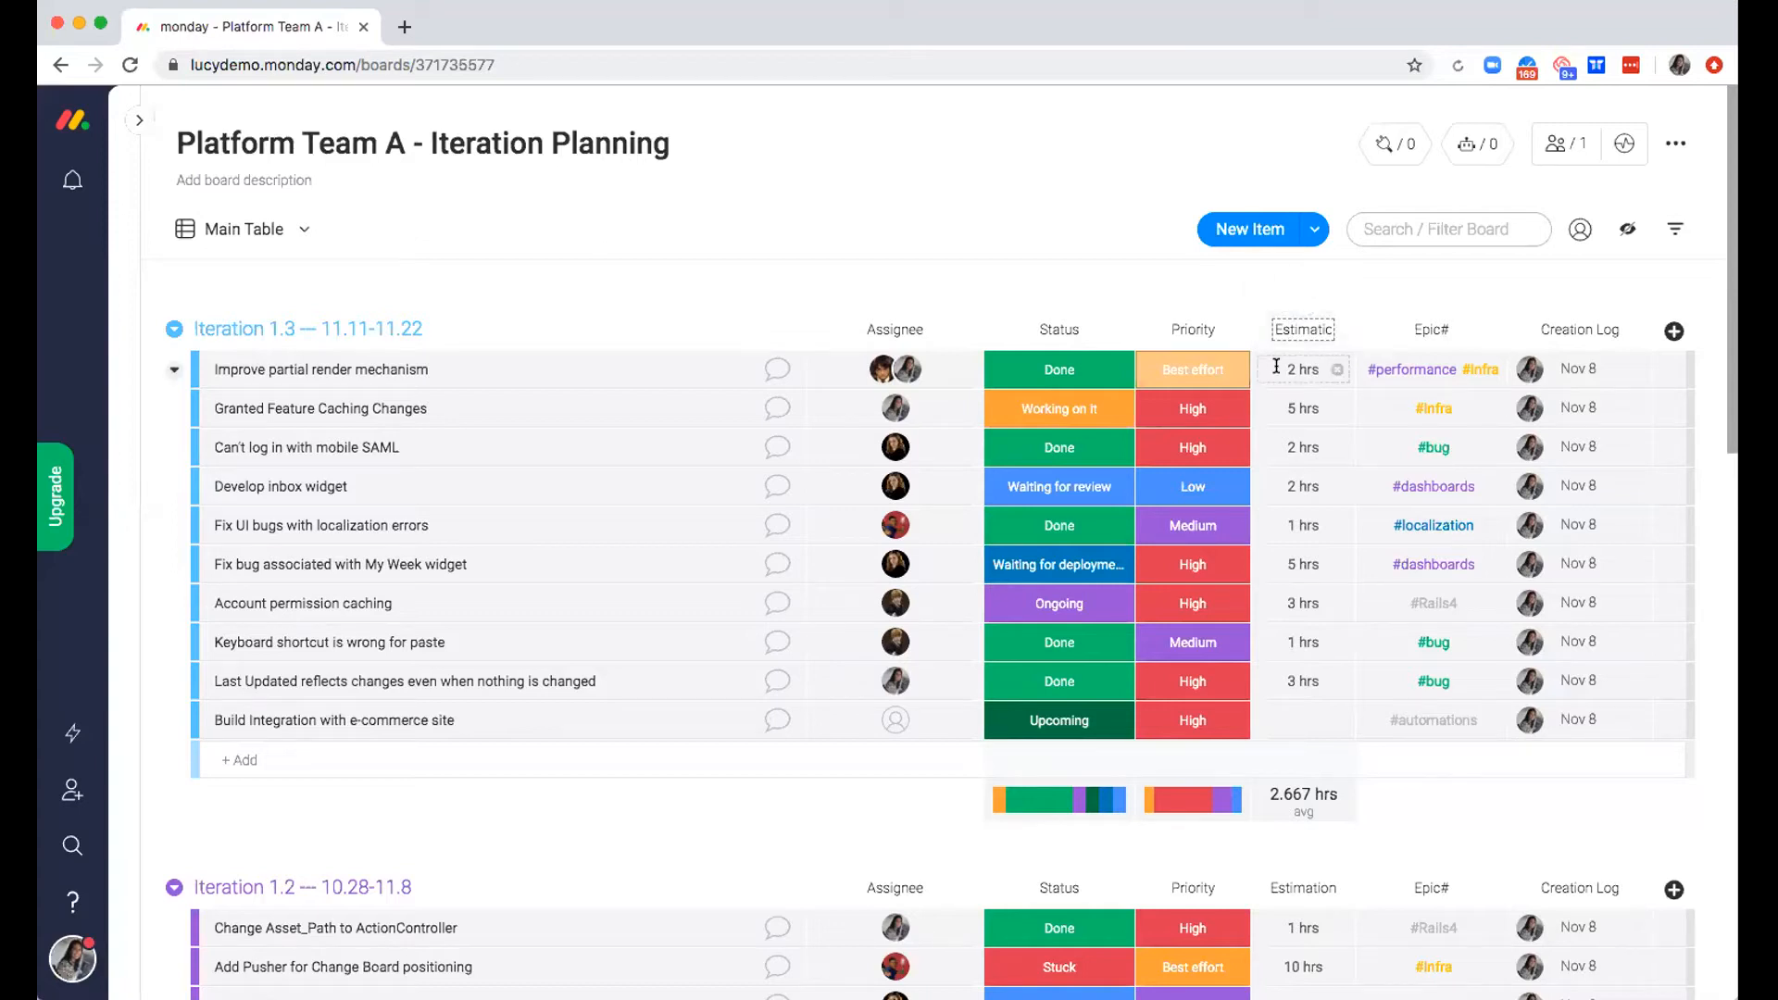
Try the Sum function on the Estimation column summary of Iteration 1.3 and restore Average
click(1334, 815)
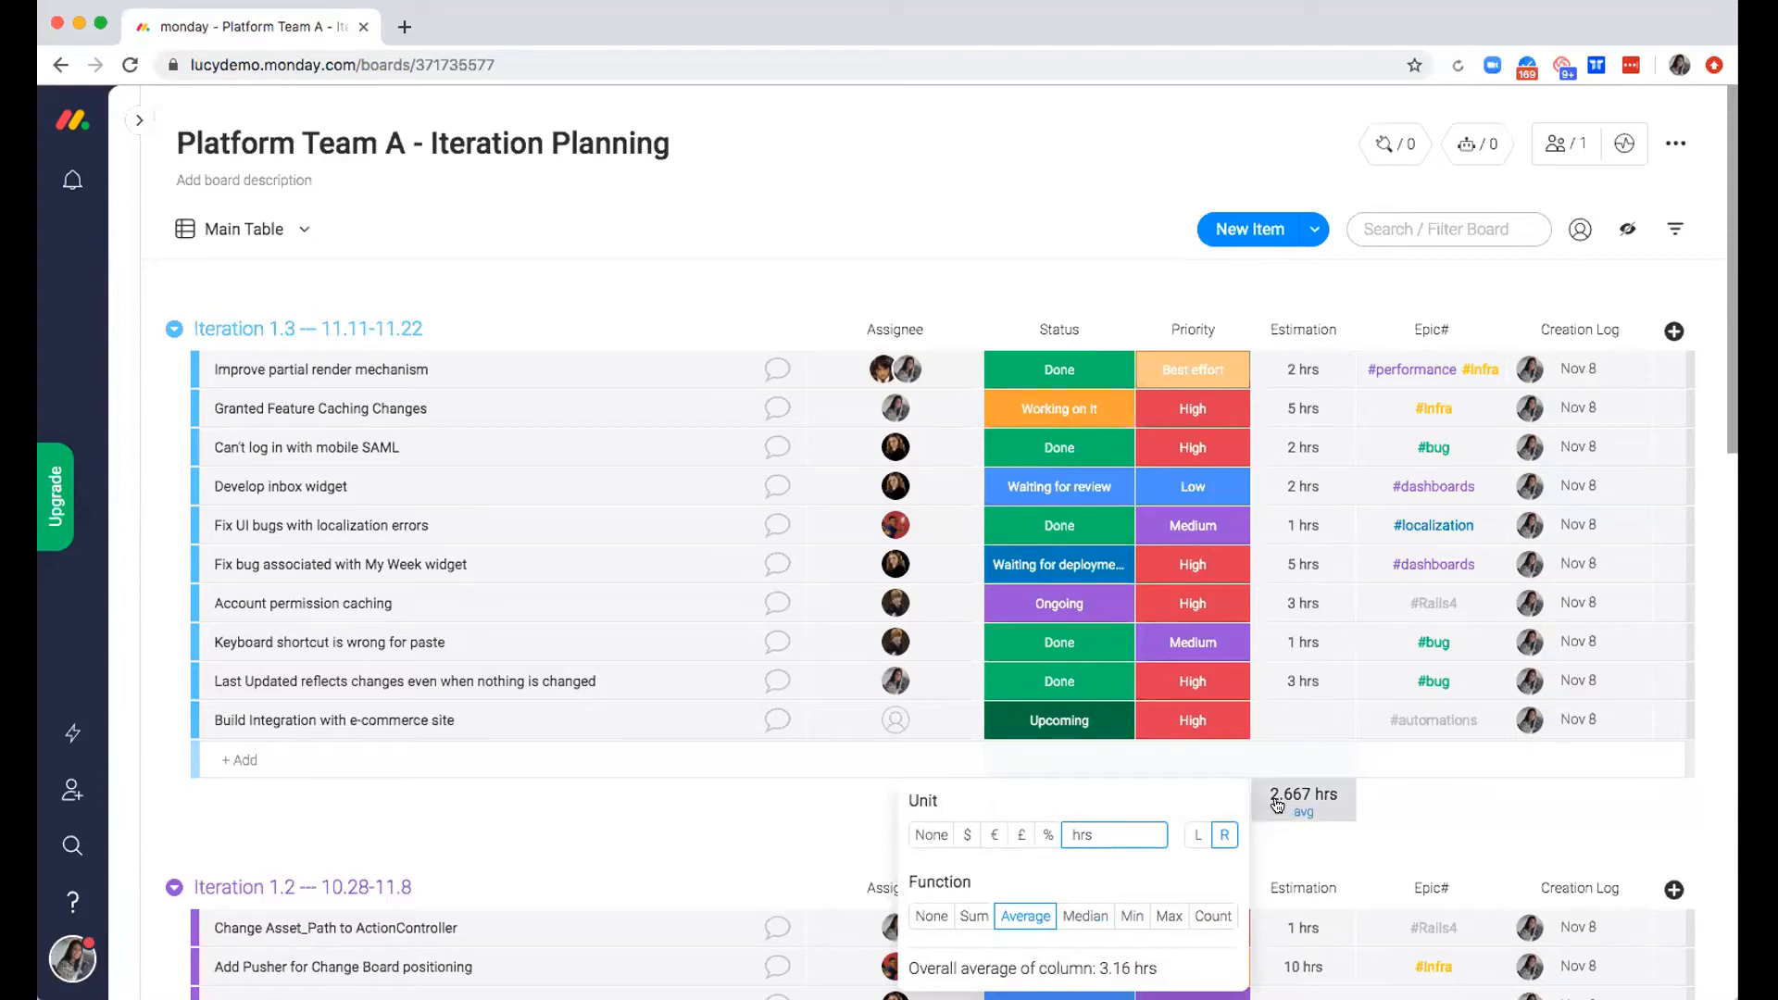
click(965, 917)
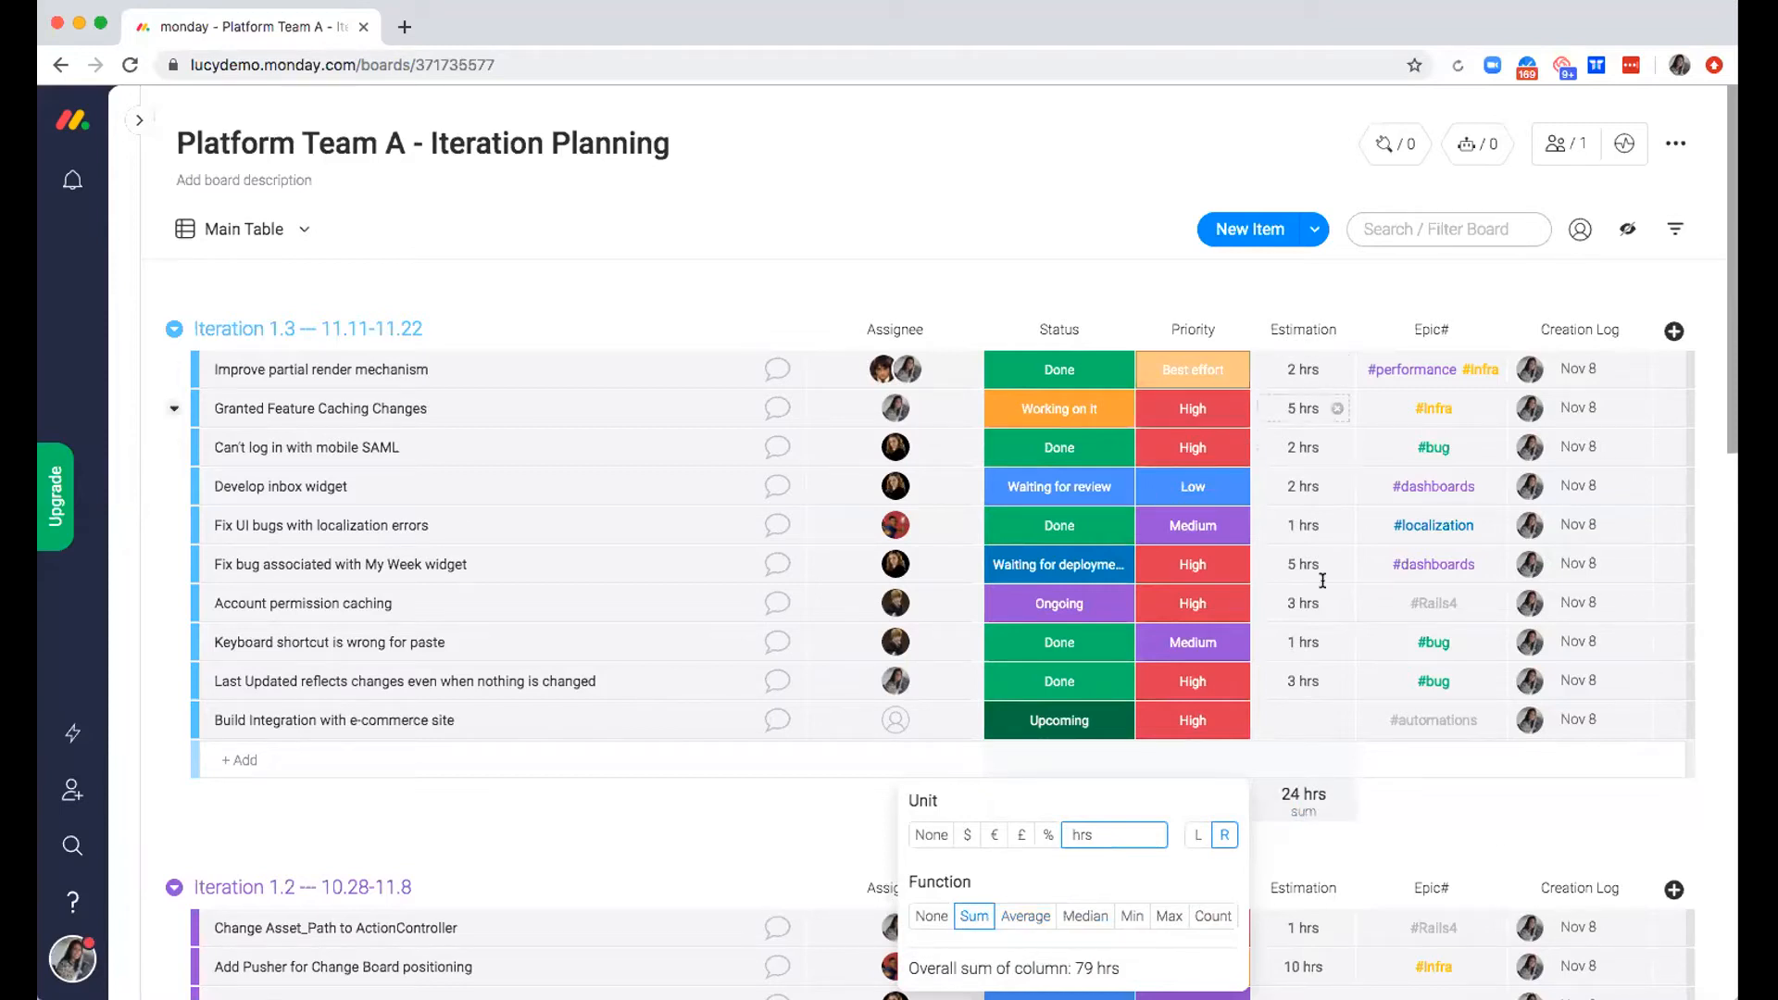
click(1006, 915)
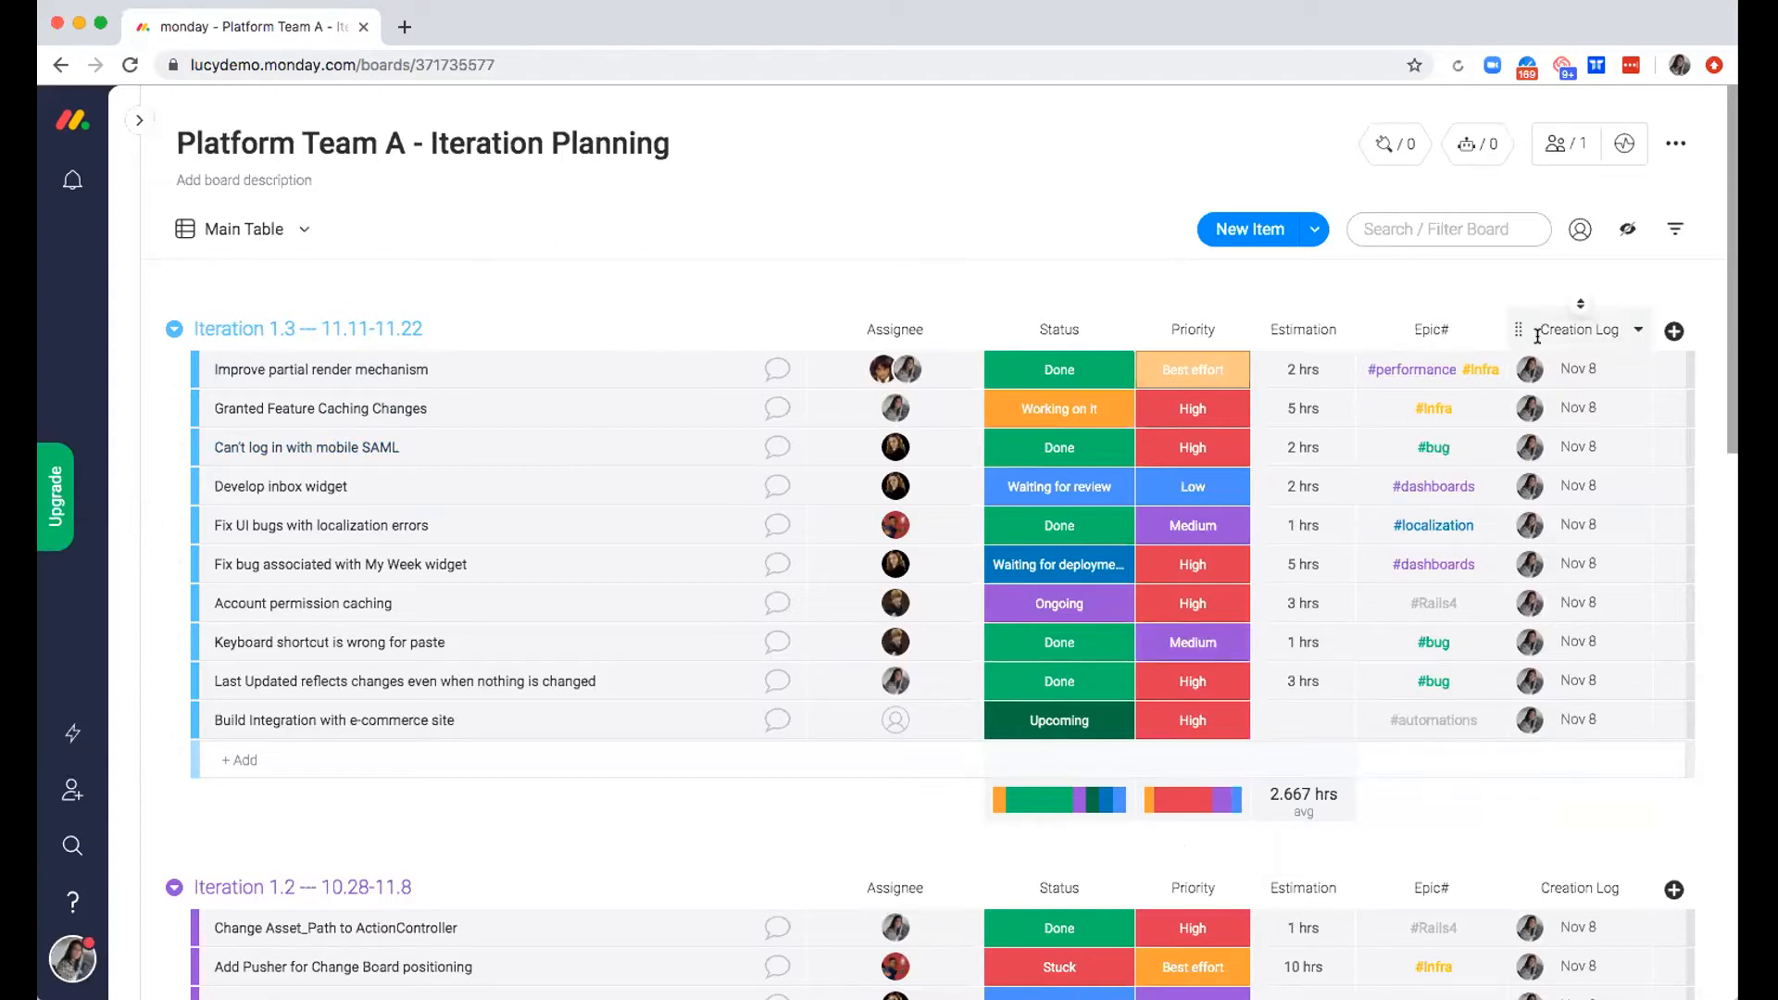
Widen the Epic# column and look up all items tagged #performance, returning to the board after viewing them
drag(1502, 335, 1548, 335)
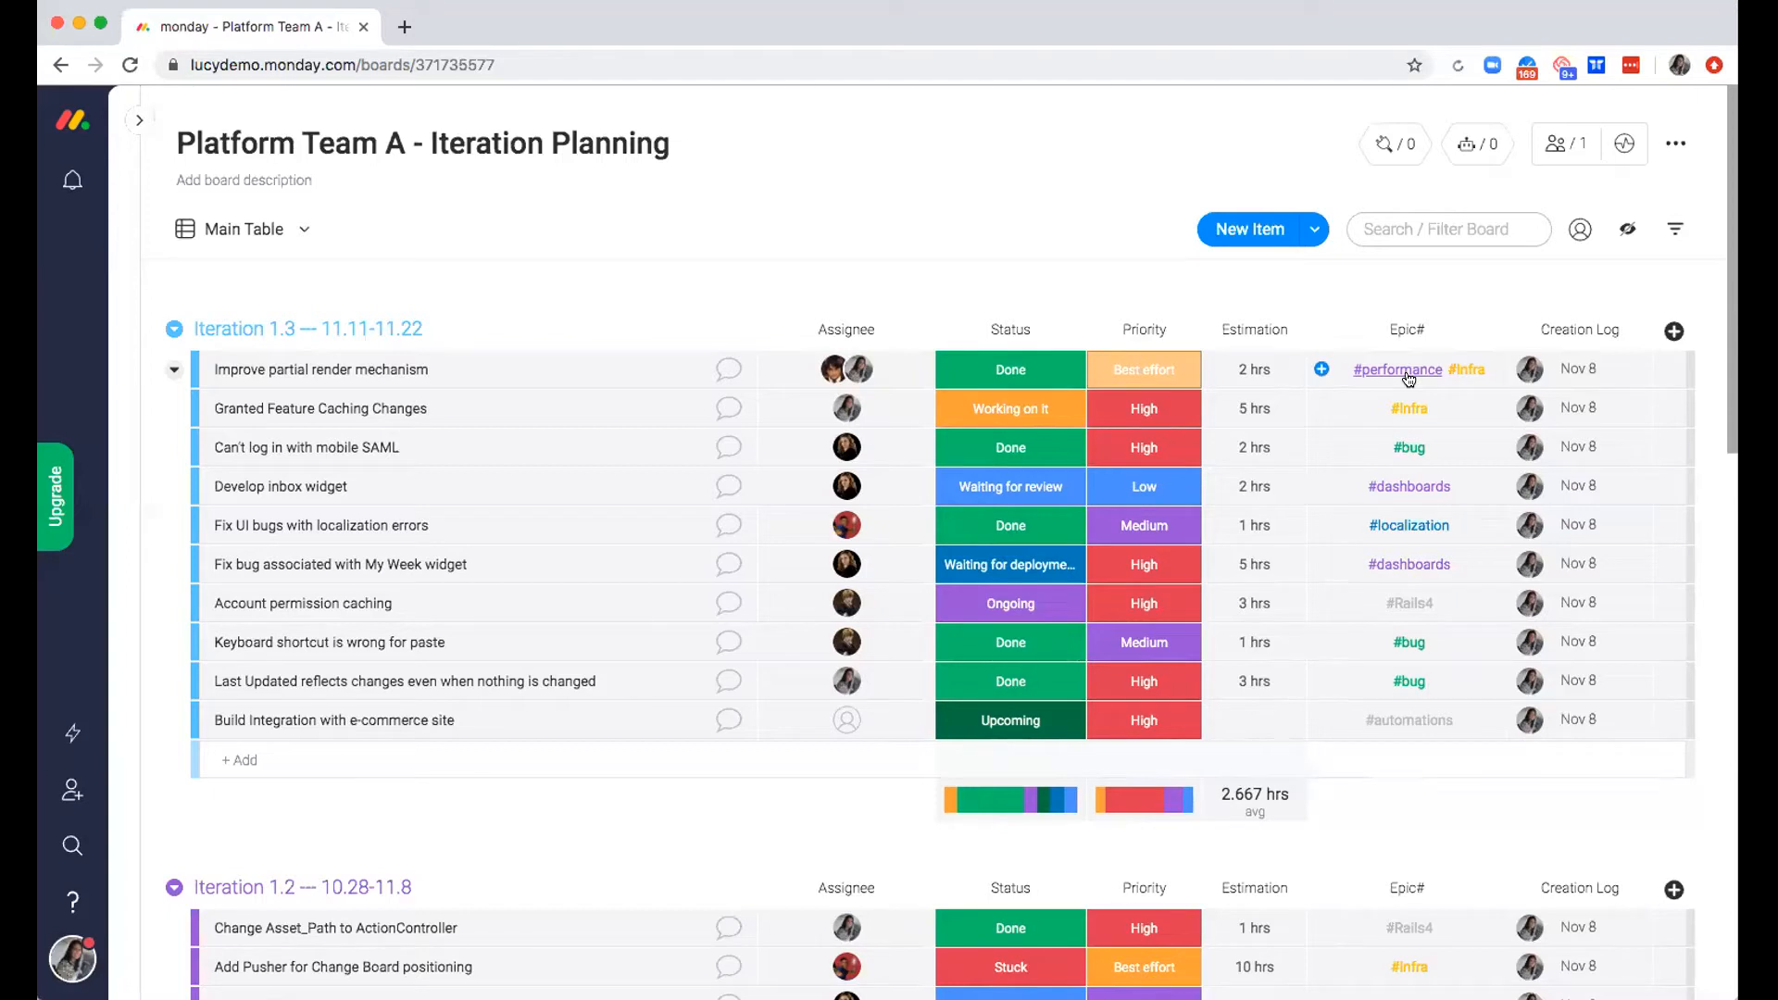
click(1411, 372)
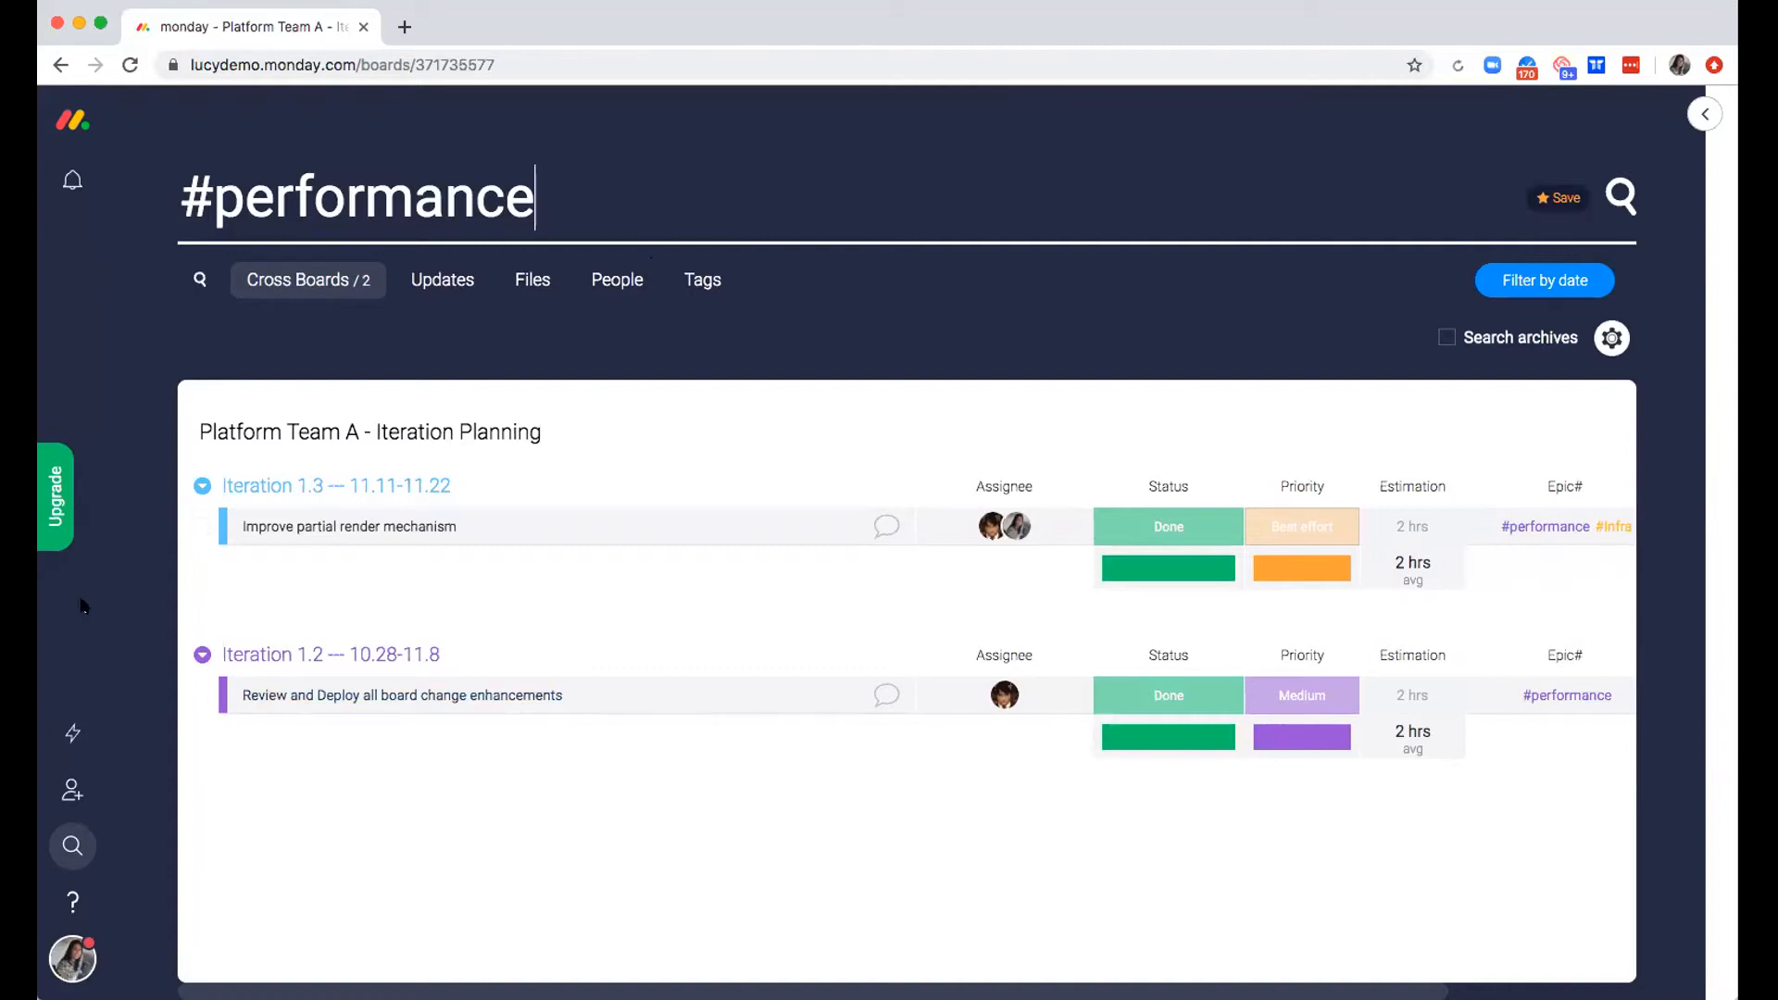
click(72, 845)
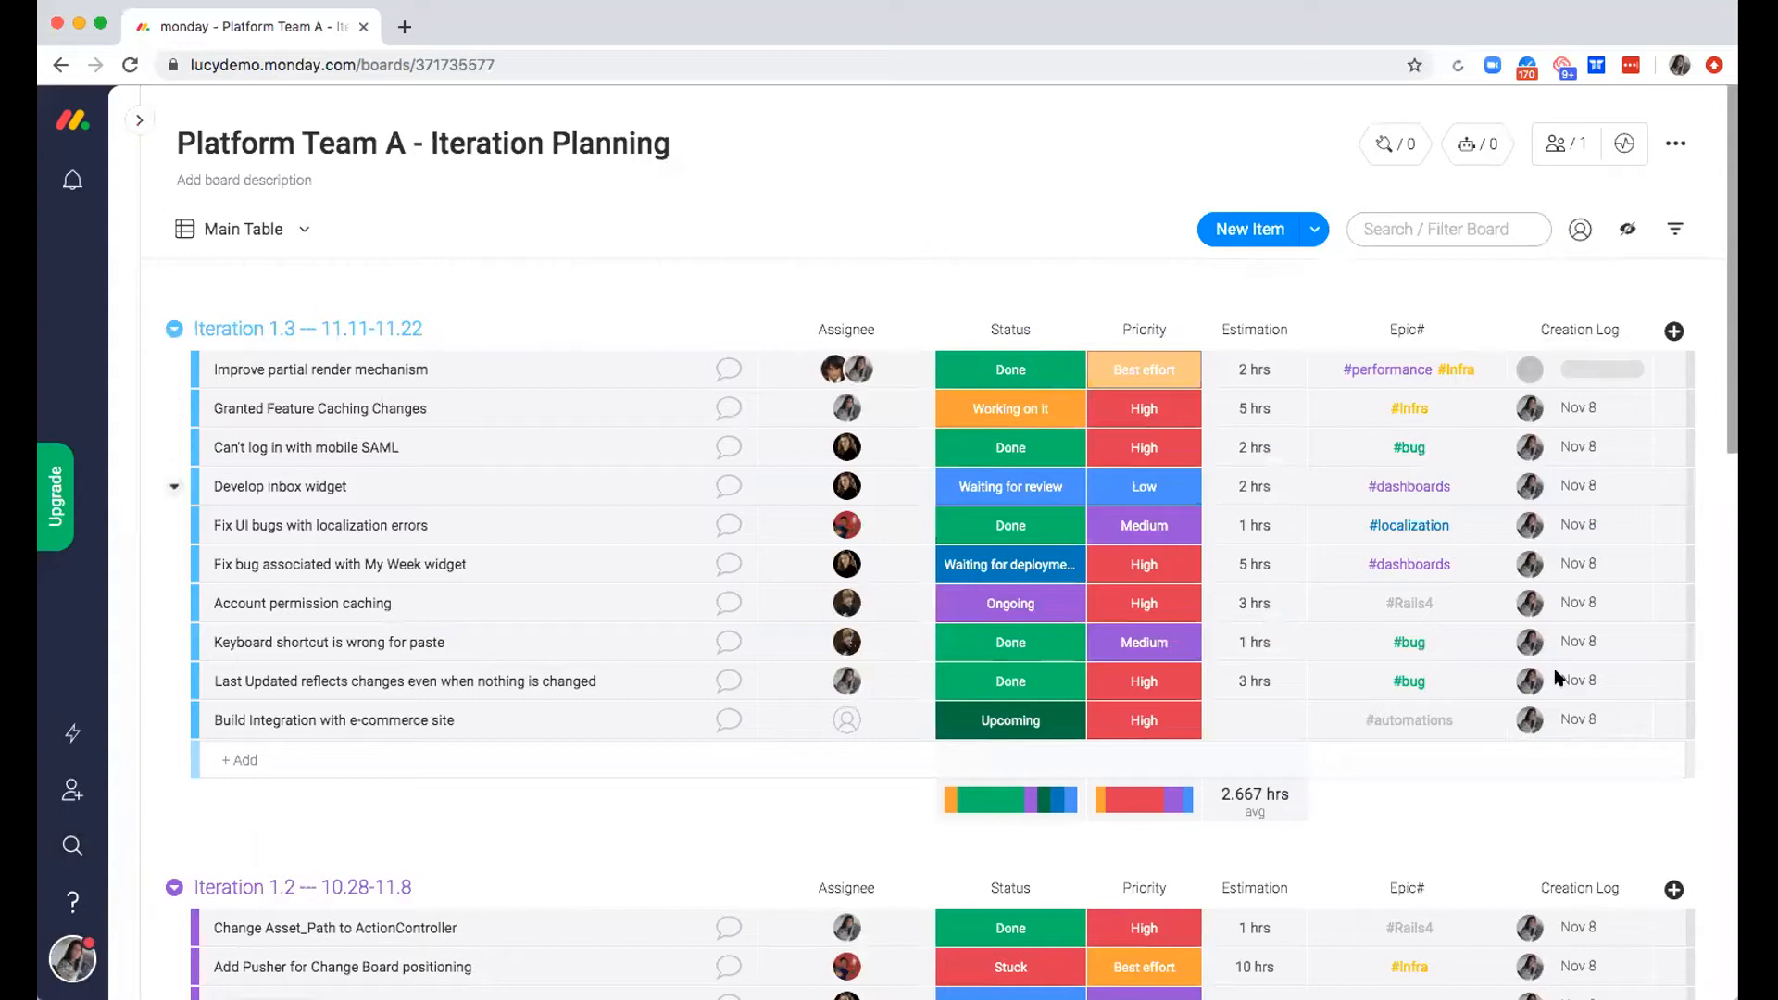
mouse_move(1574, 412)
scroll(689, 828, down, 1)
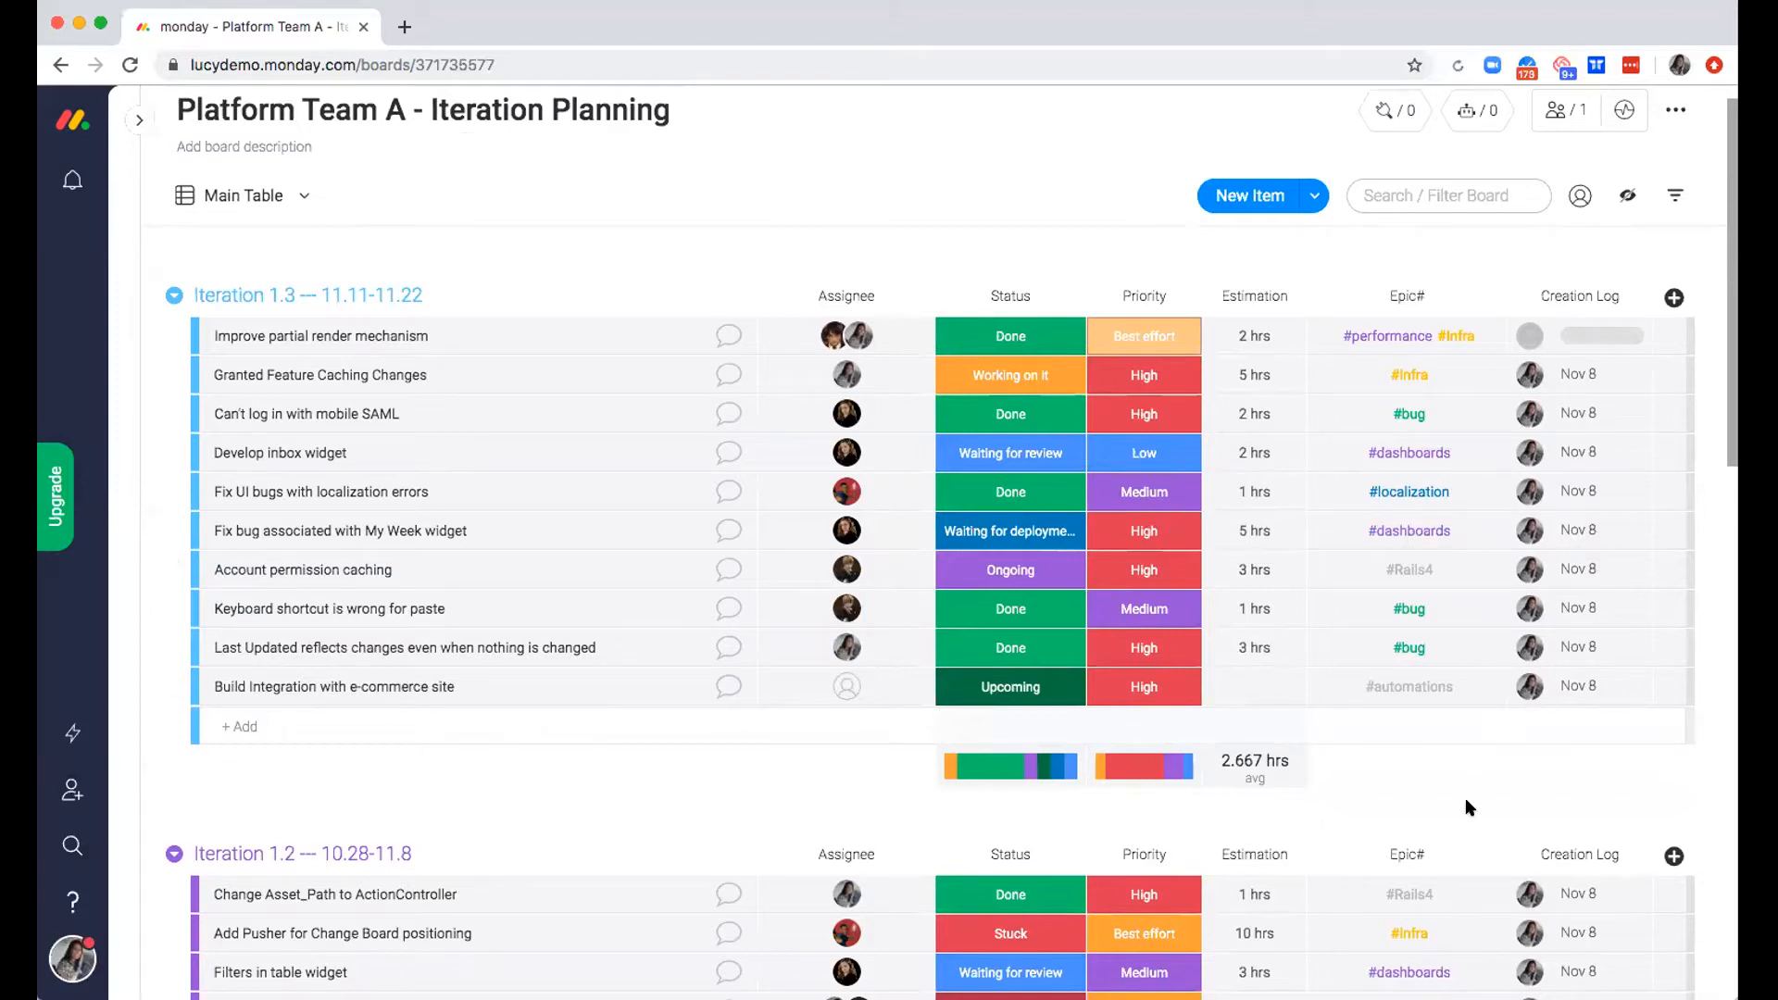
scroll(1451, 811, up, 1)
scroll(1450, 811, up, 1)
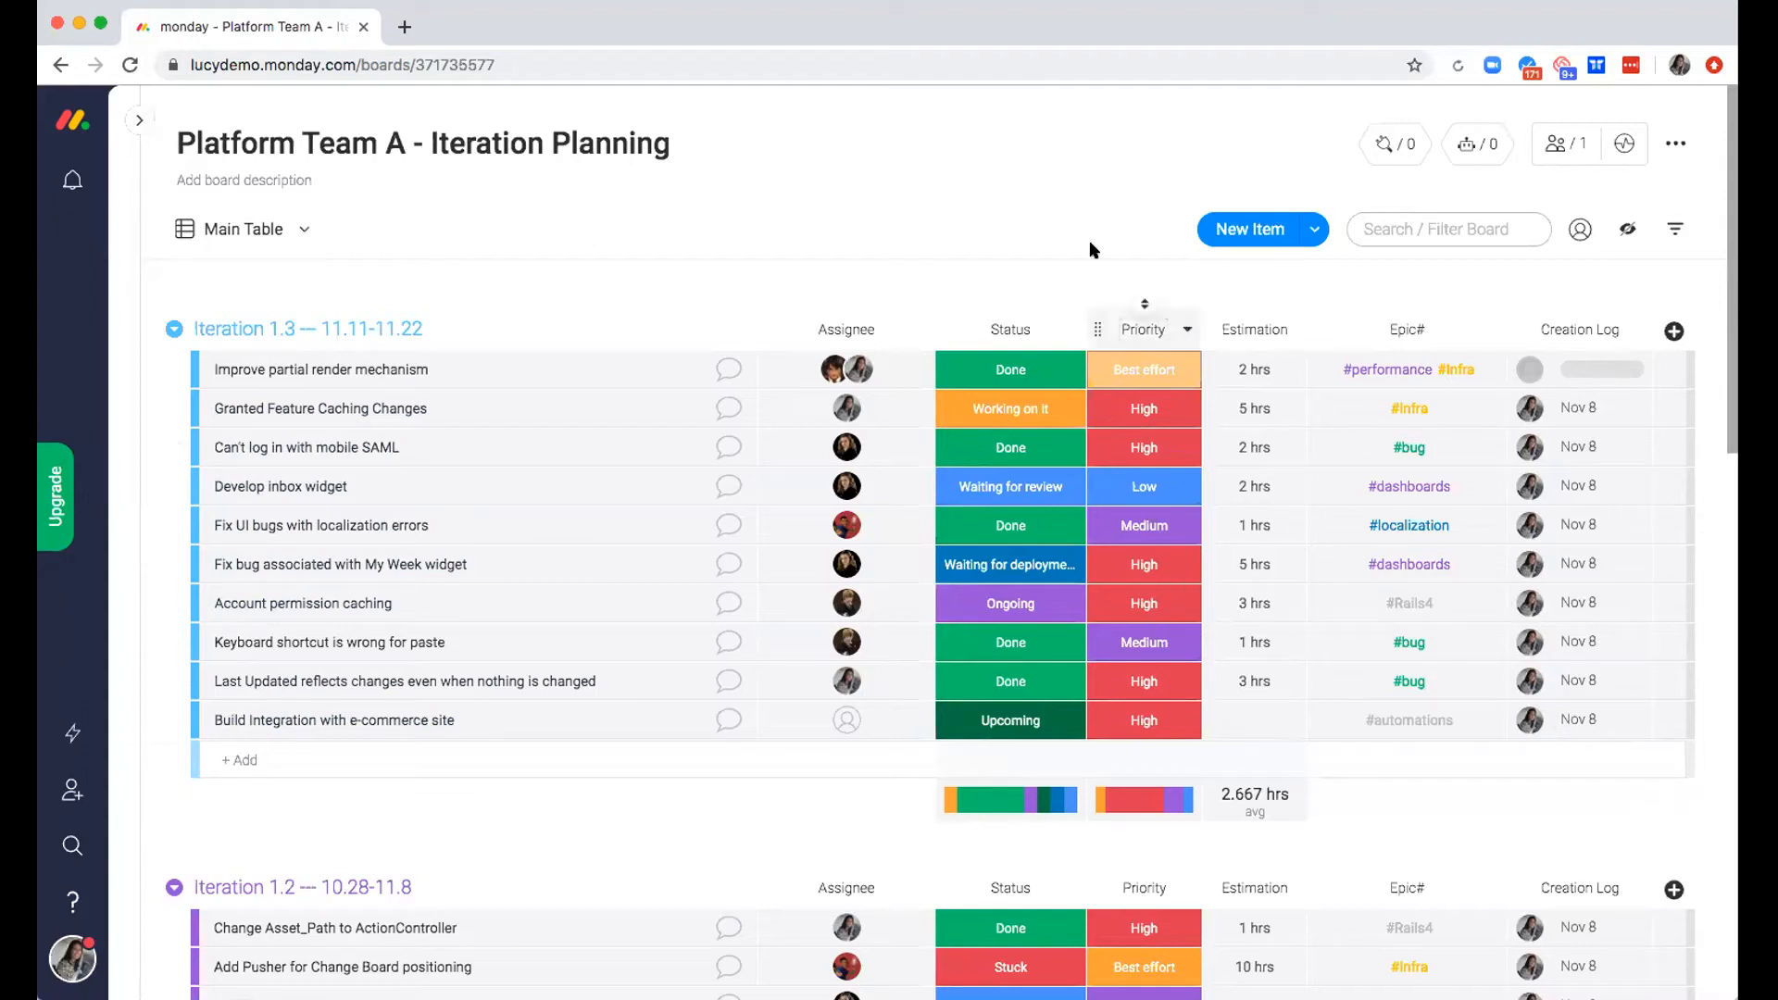
Browse the board's available integrations by app and open the GitHub recipes
click(1389, 160)
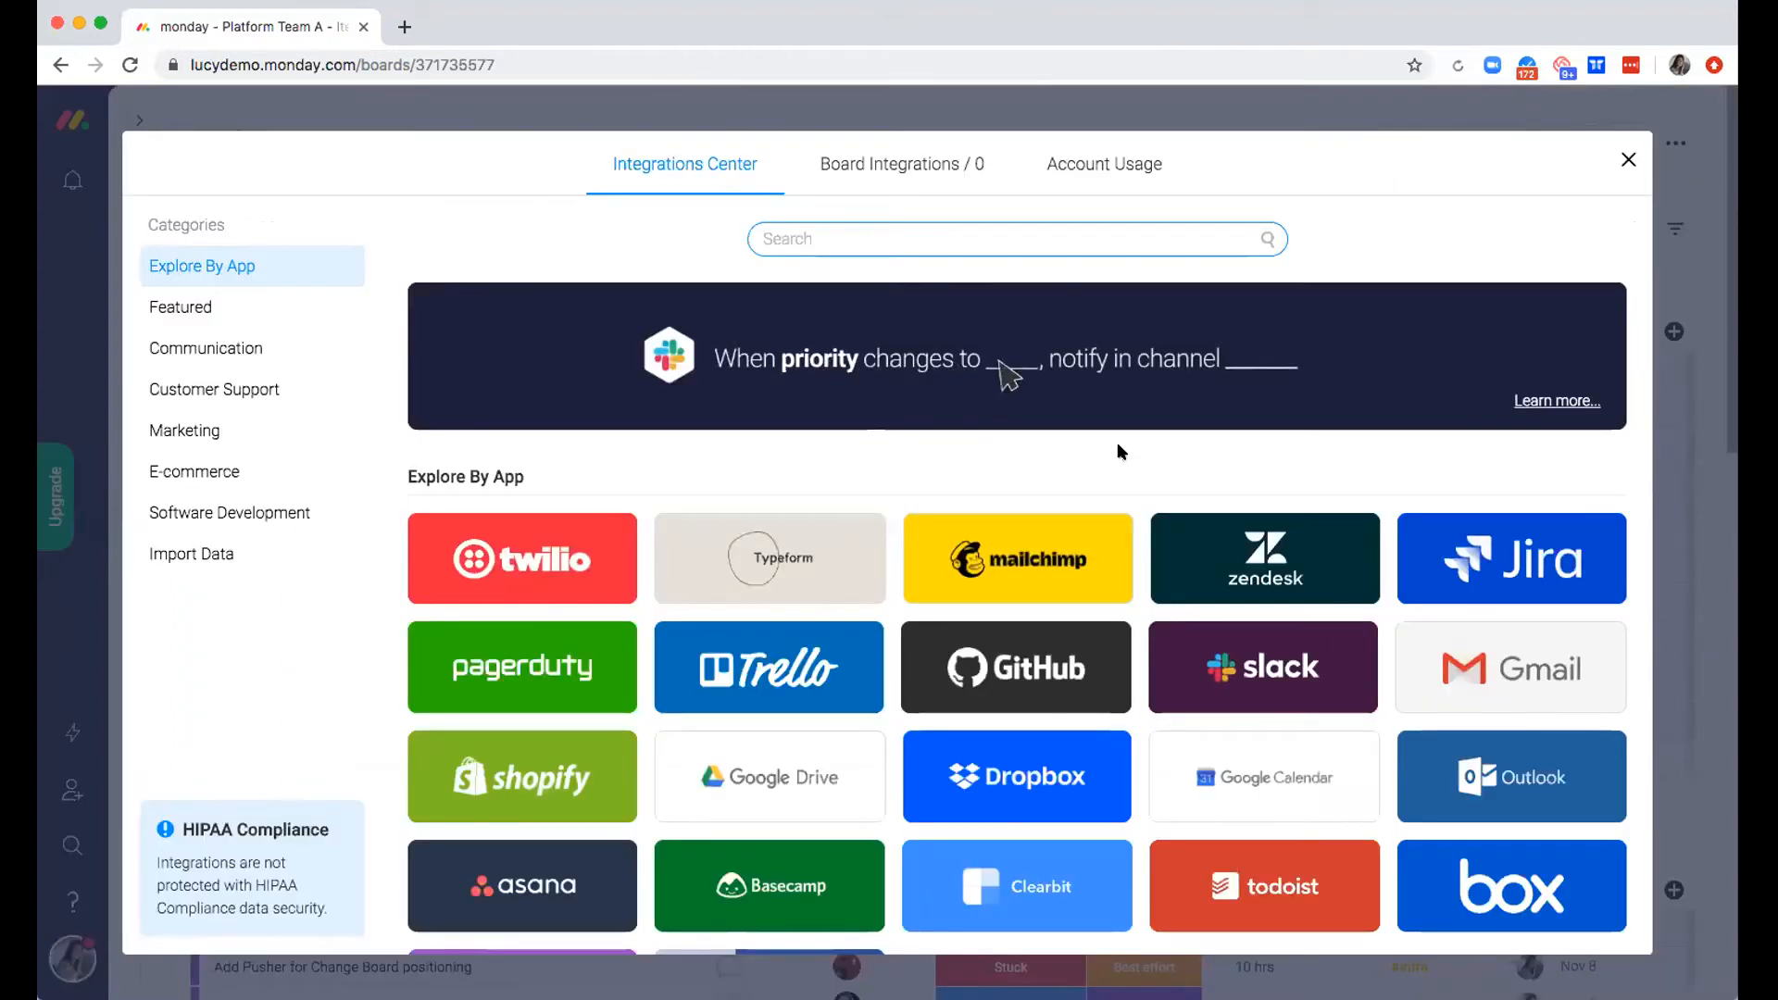
scroll(1117, 442, down, 1)
scroll(1117, 441, down, 1)
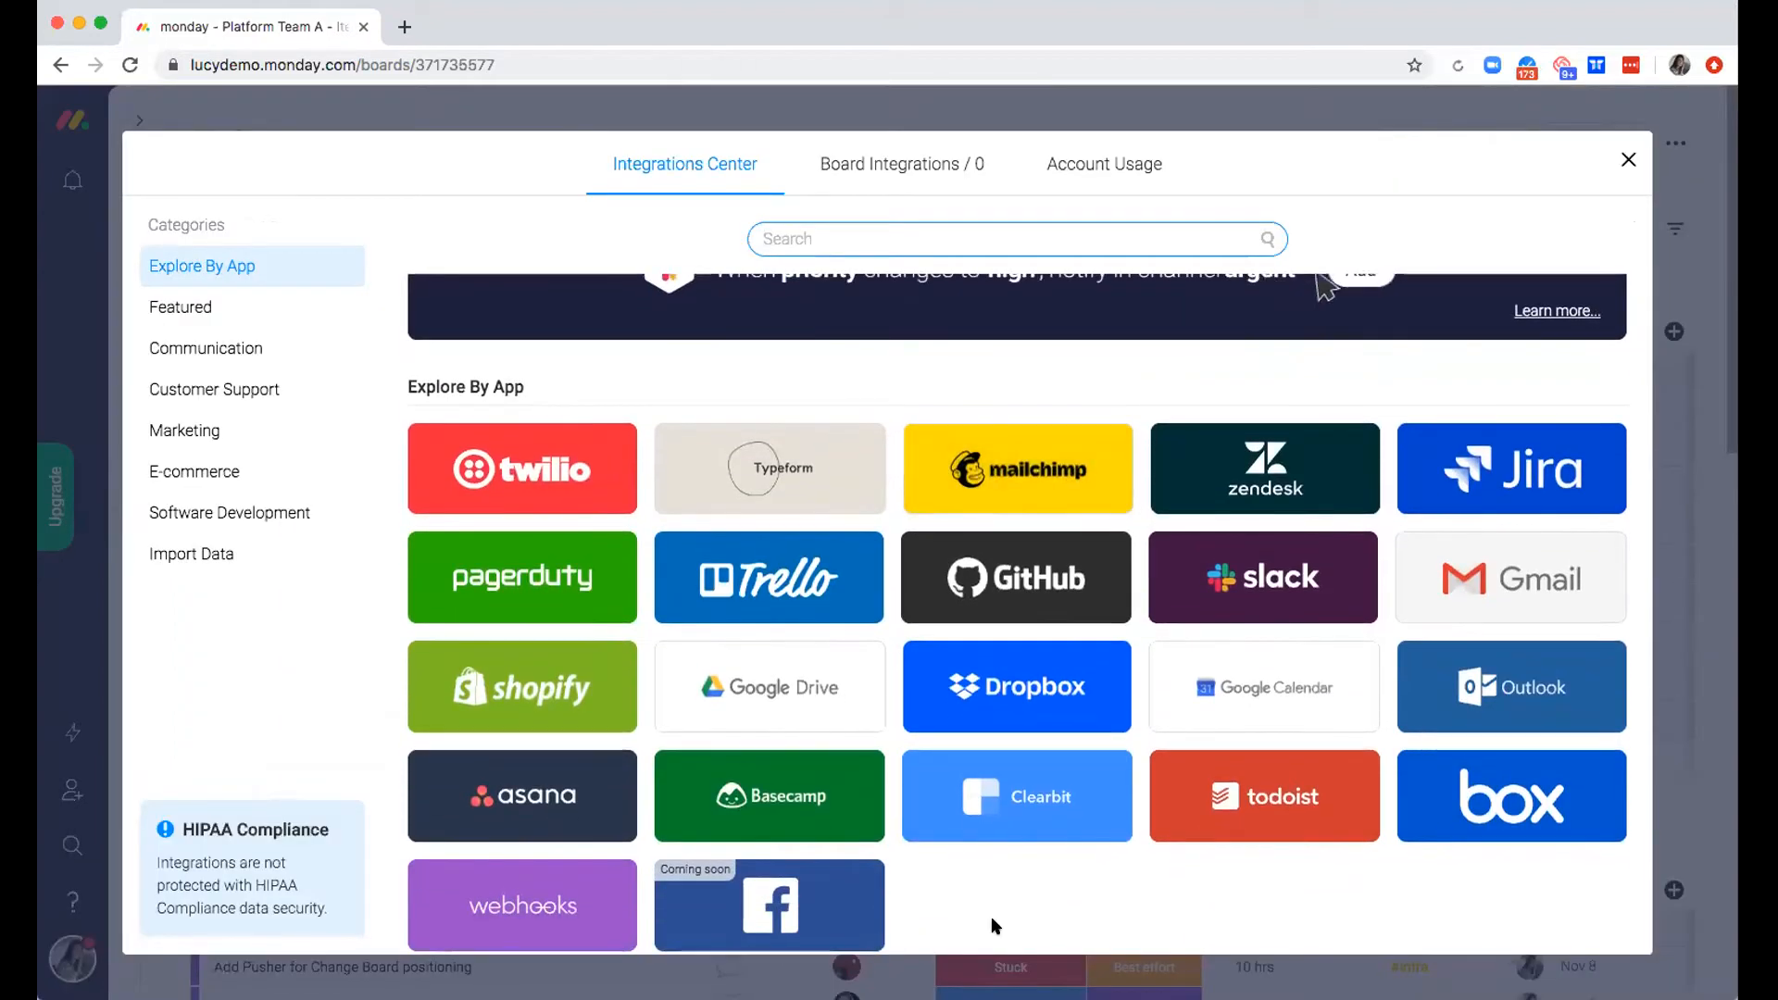
scroll(963, 857, down, 1)
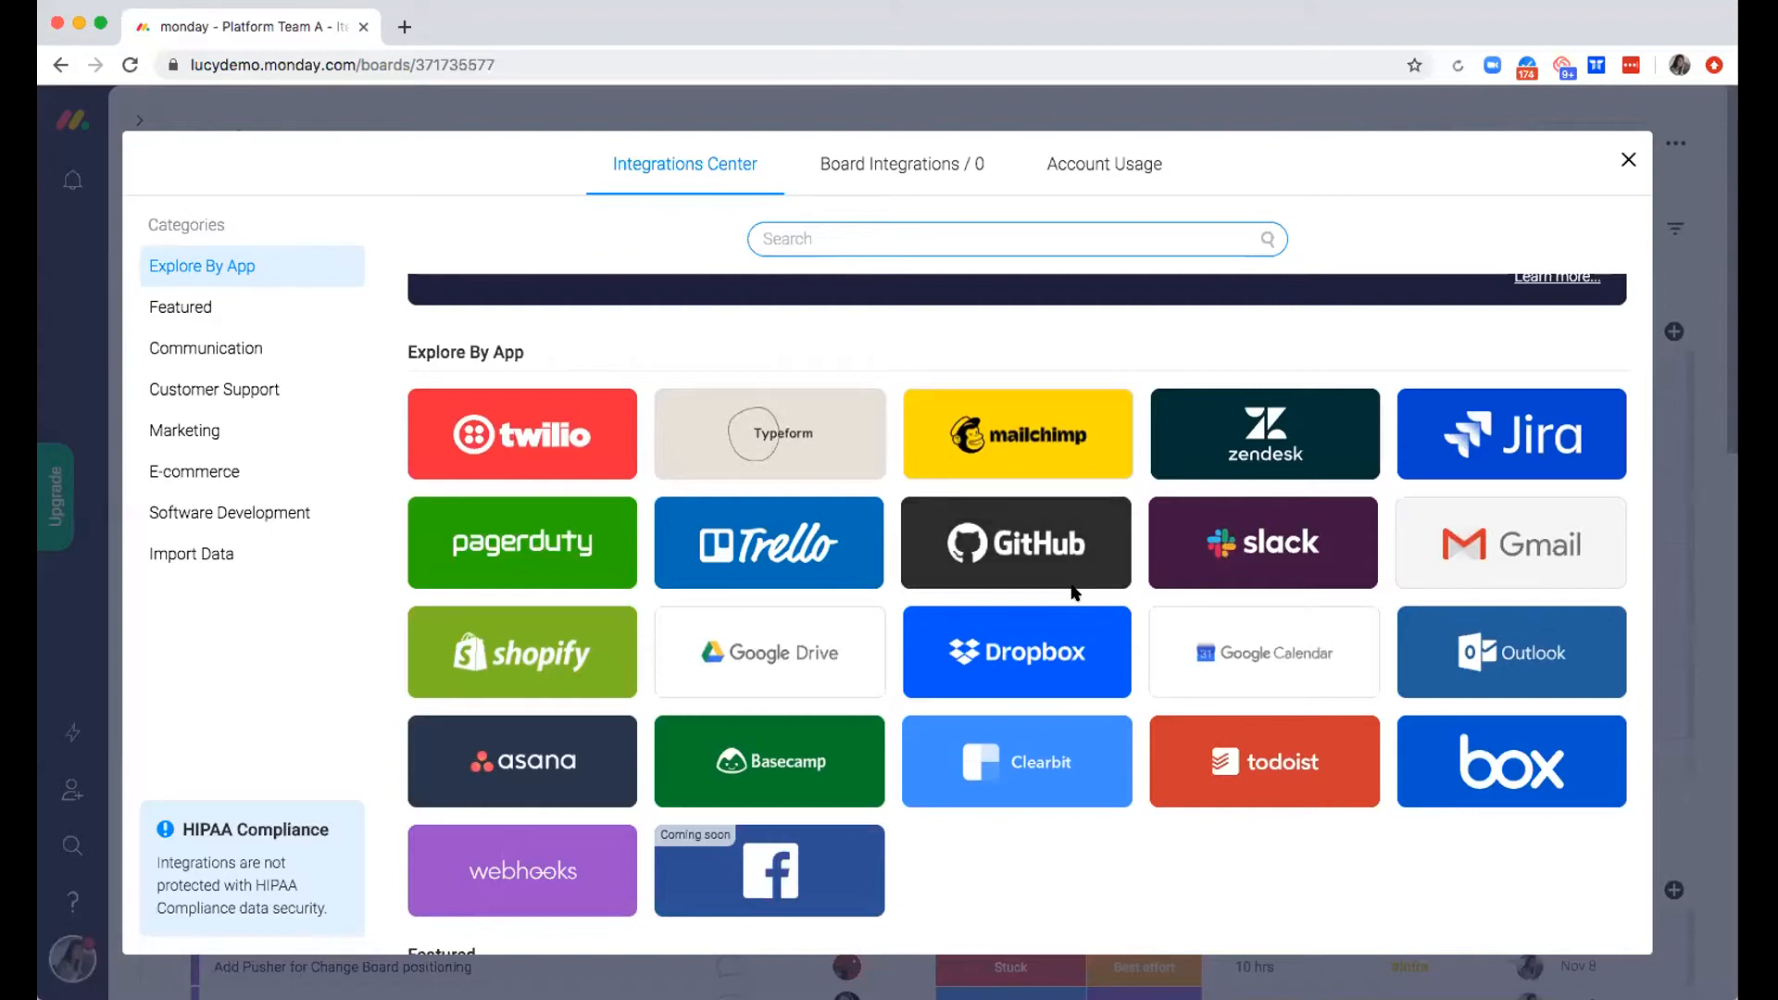
click(1021, 554)
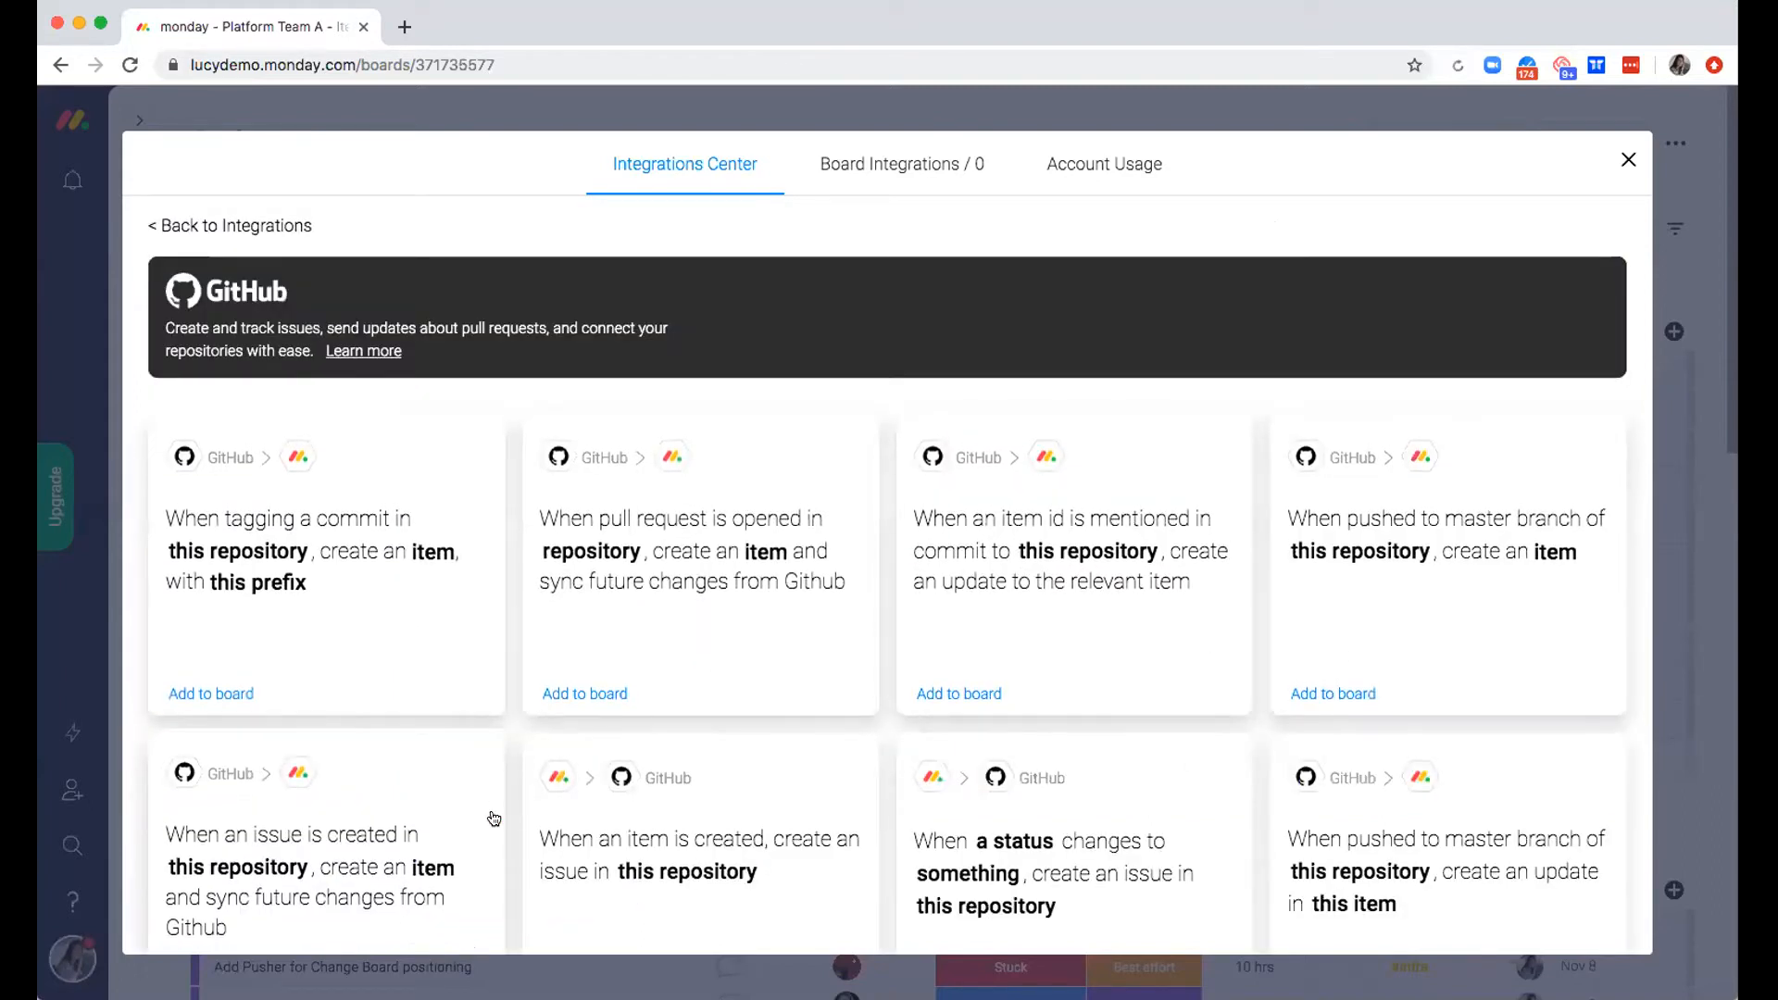
Choose the GitHub recipe "When an item is created, create an issue in this repository" and use the cs-github-account connection
scroll(979, 597, down, 2)
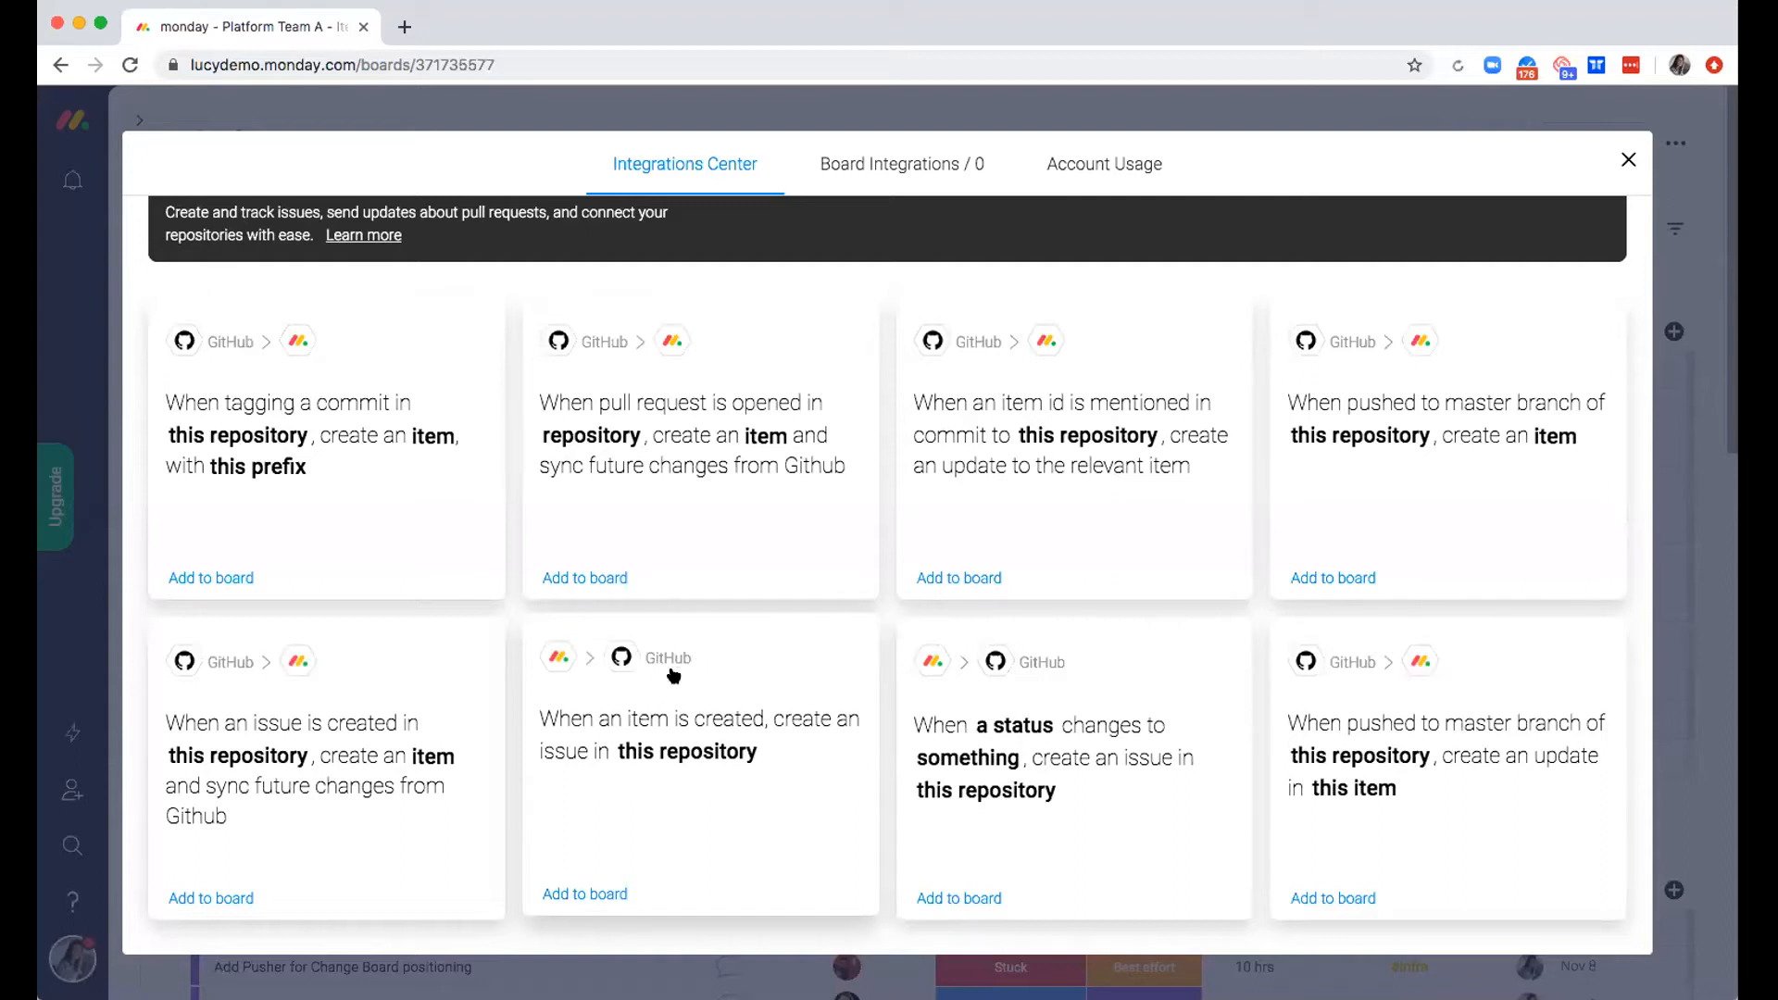
click(596, 895)
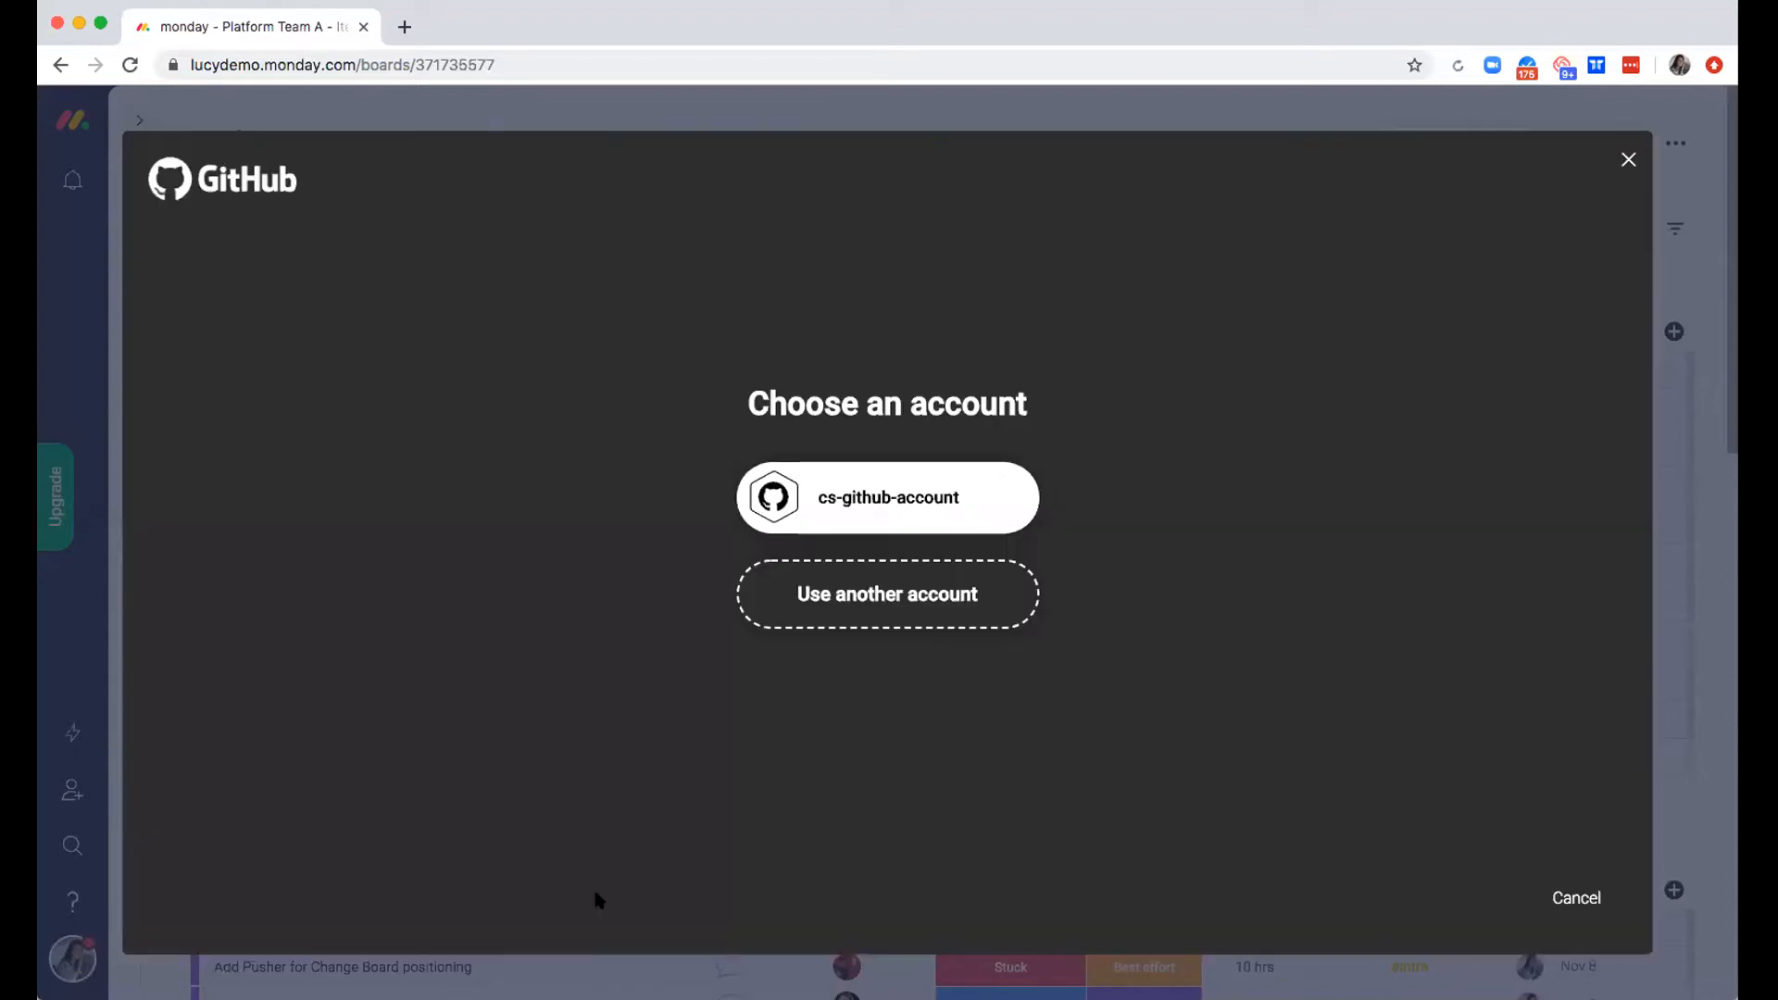
click(847, 493)
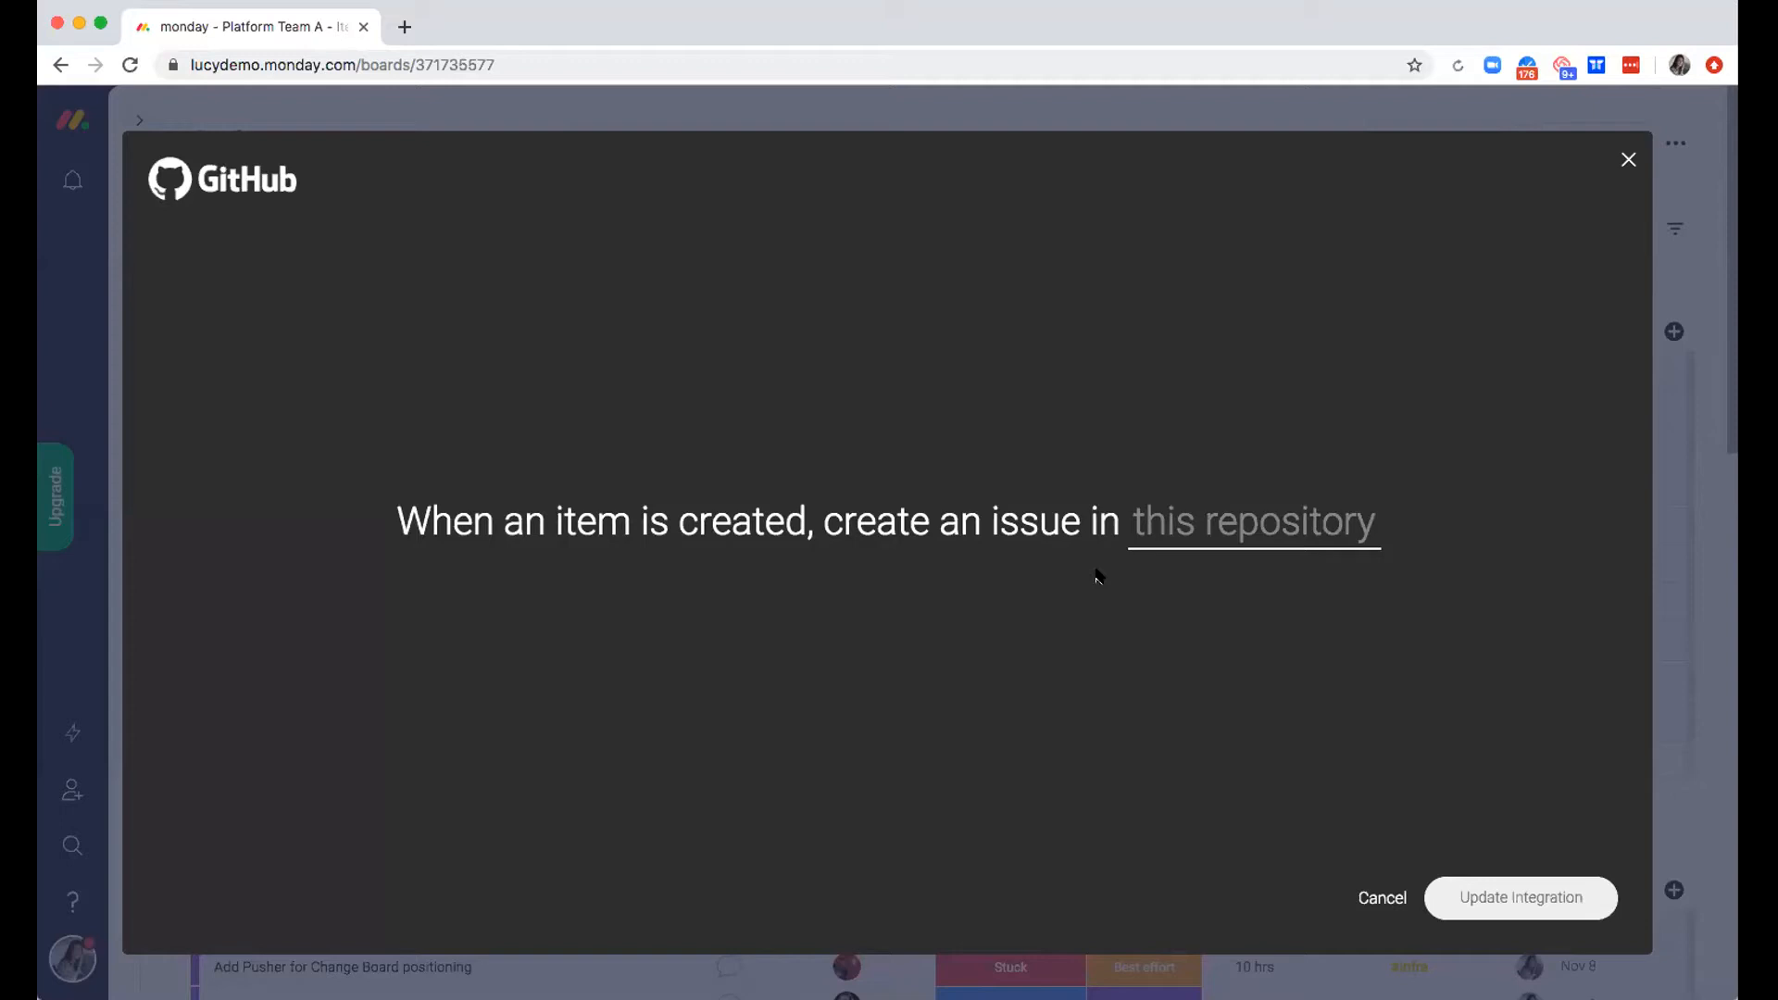
Set New-Project as the recipe's repository, save the integration, and return to the board, dismissing the new column notice
click(1229, 541)
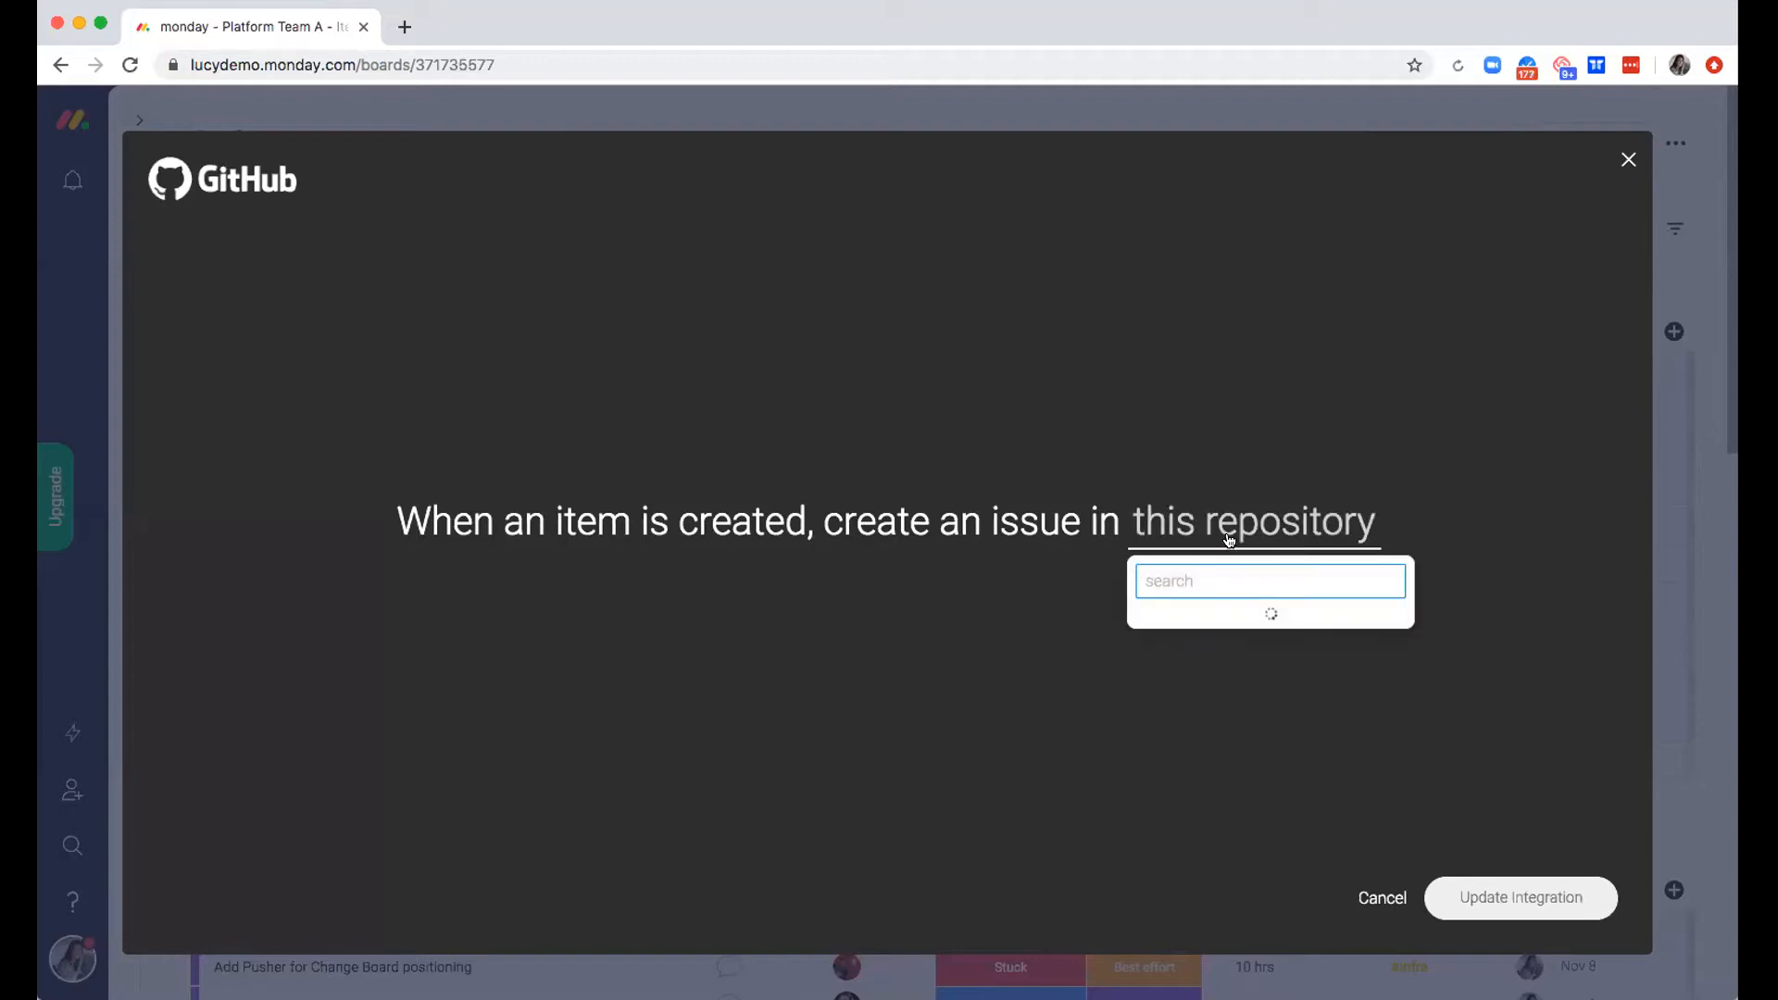
scroll(1257, 654, down, 5)
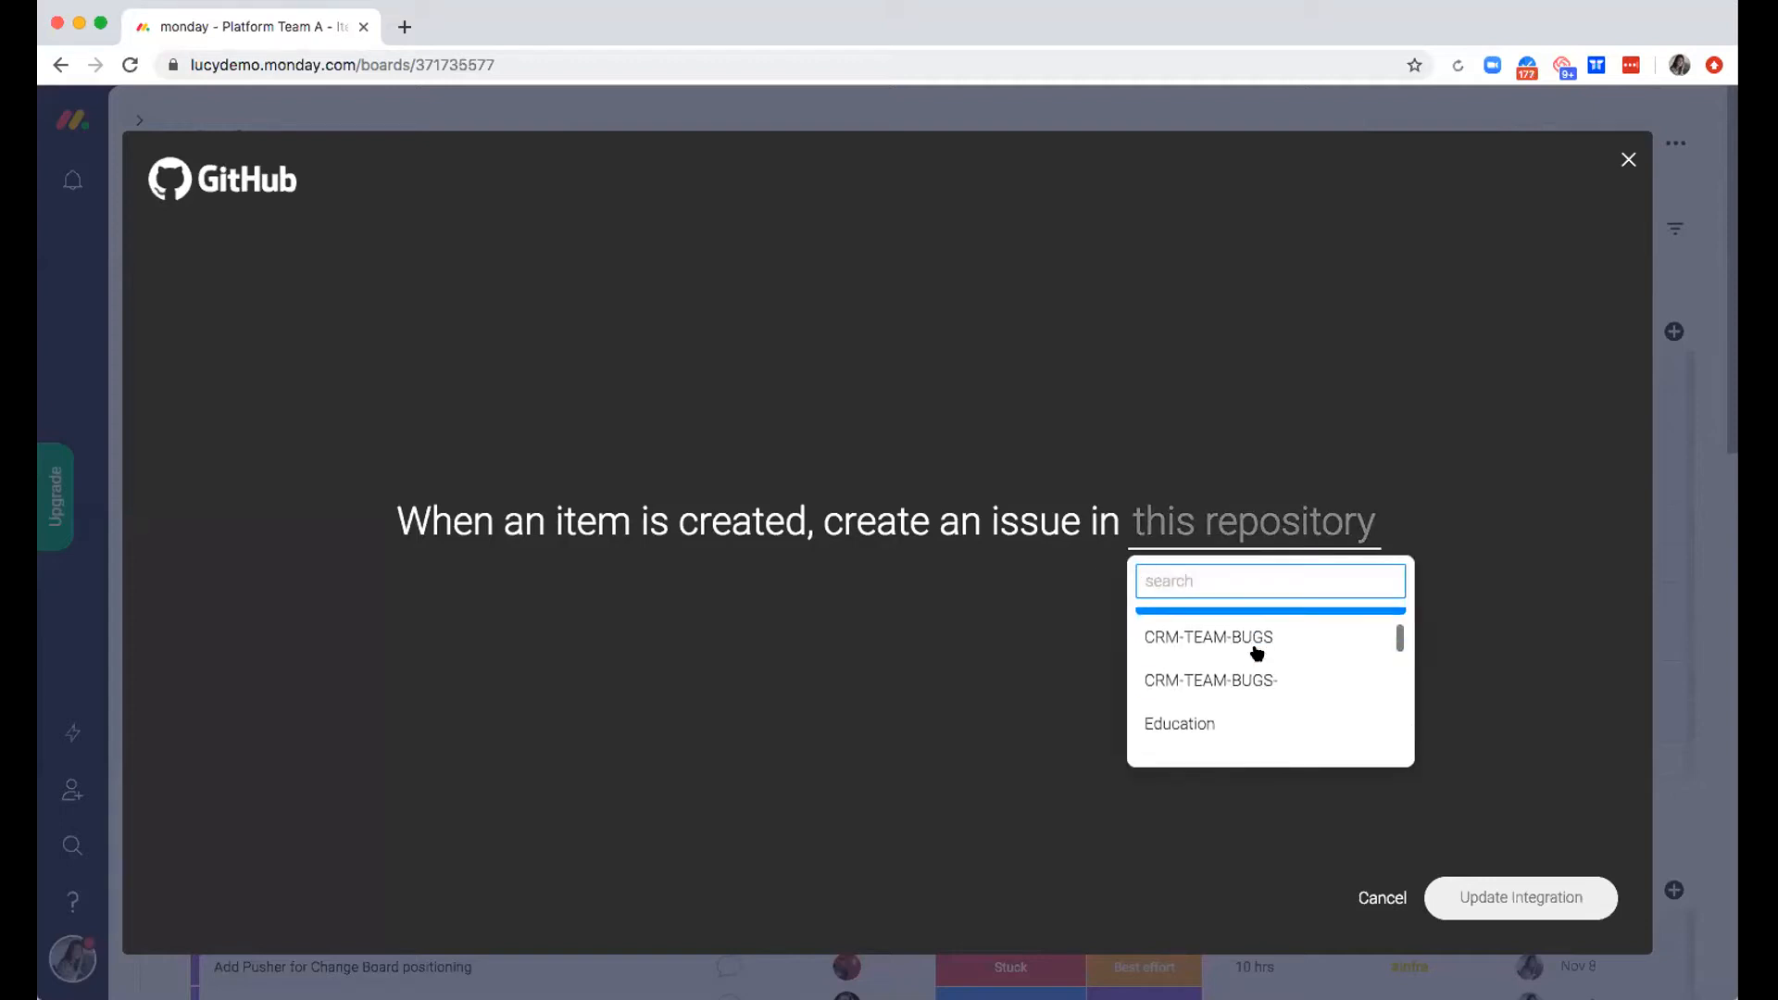
scroll(1257, 653, down, 1)
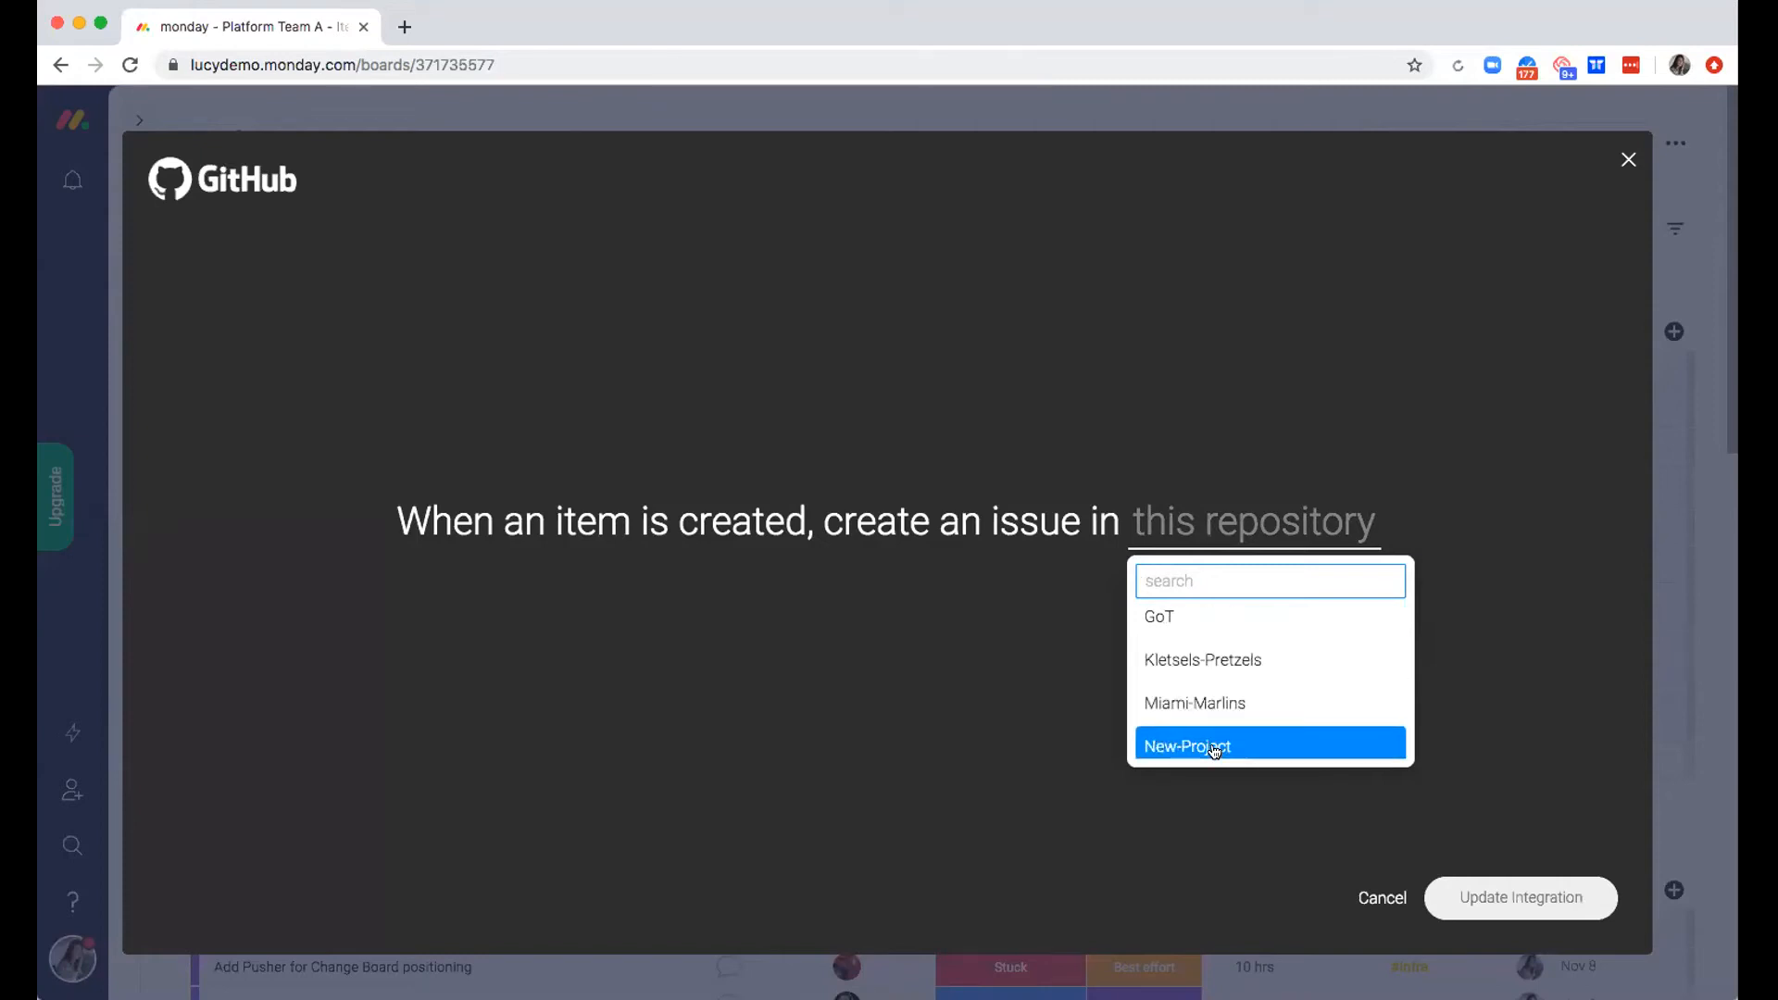
scroll(1206, 739, down, 1)
click(1250, 692)
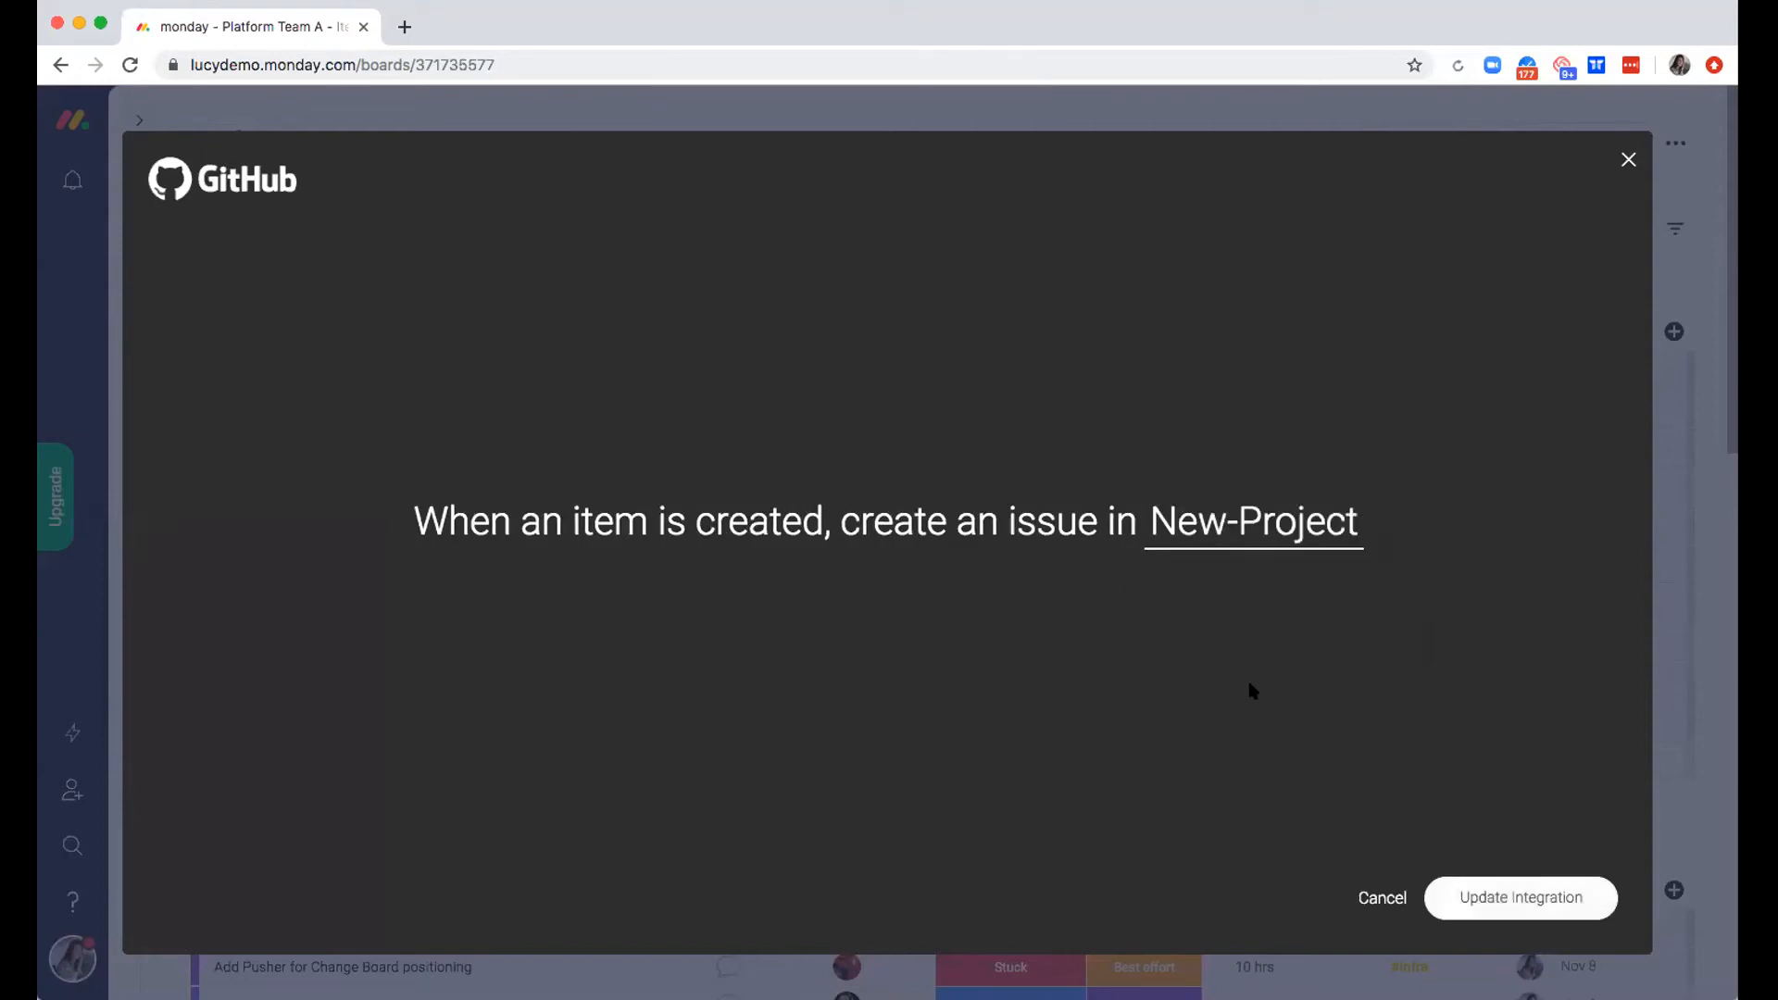
click(1512, 897)
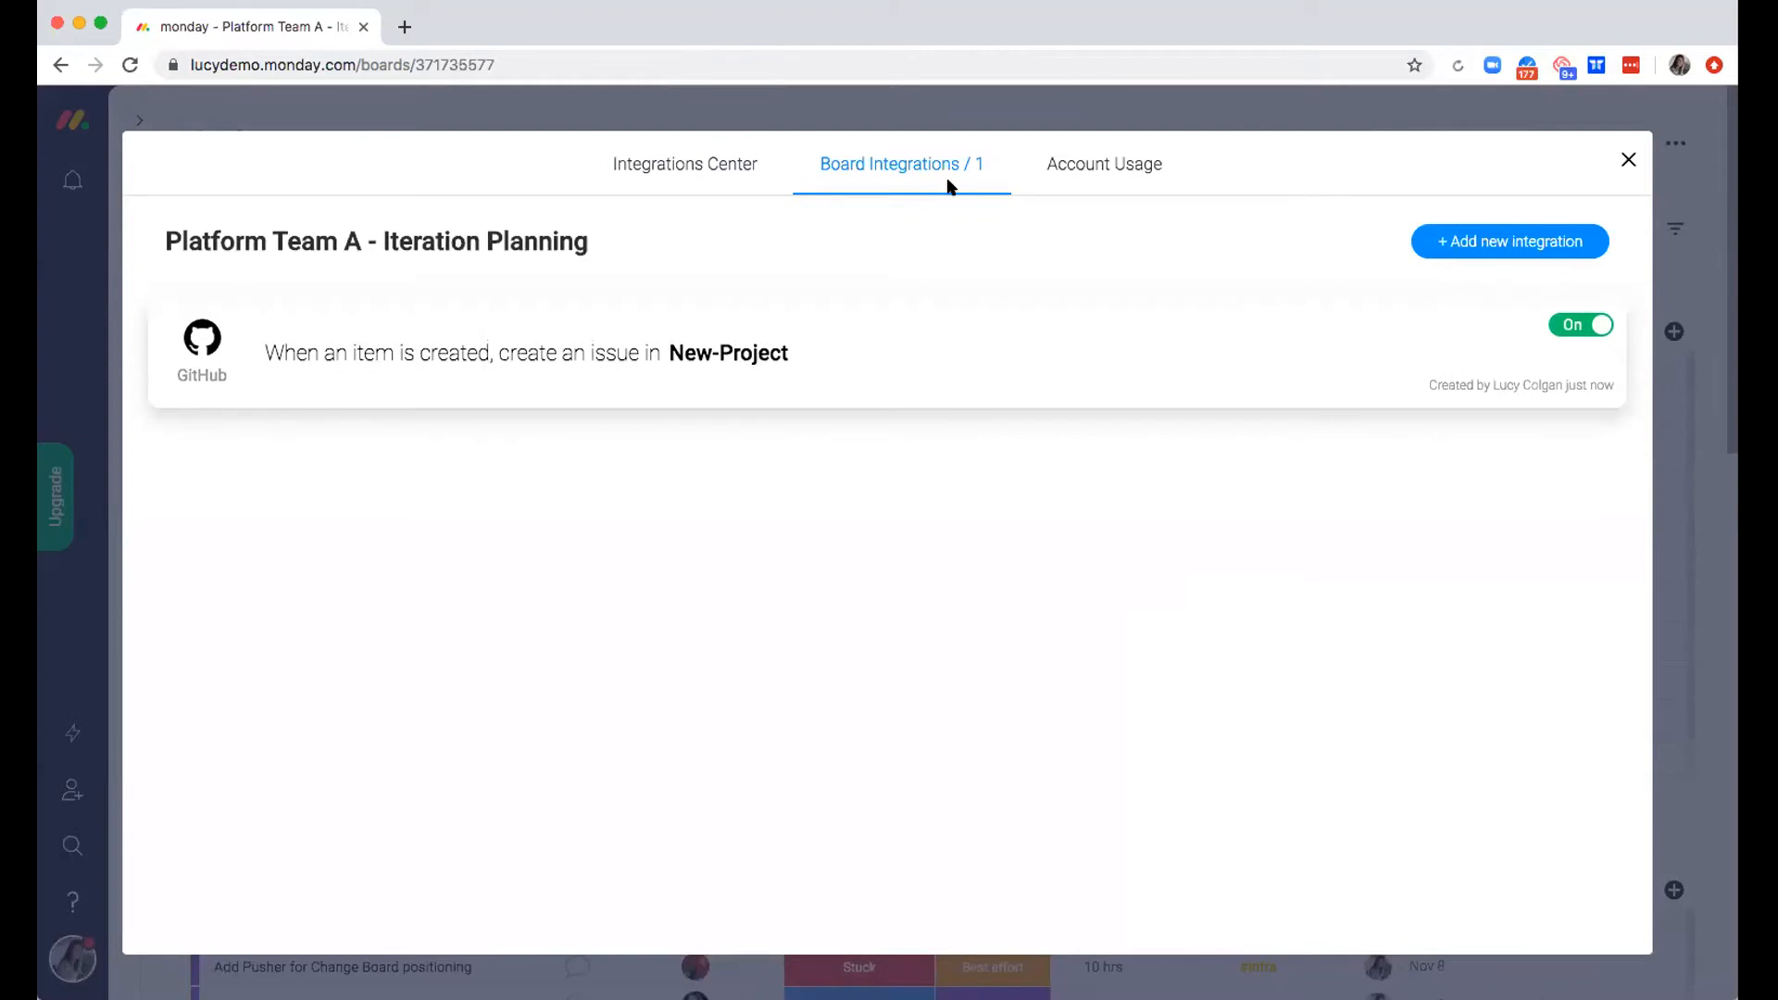
click(1627, 160)
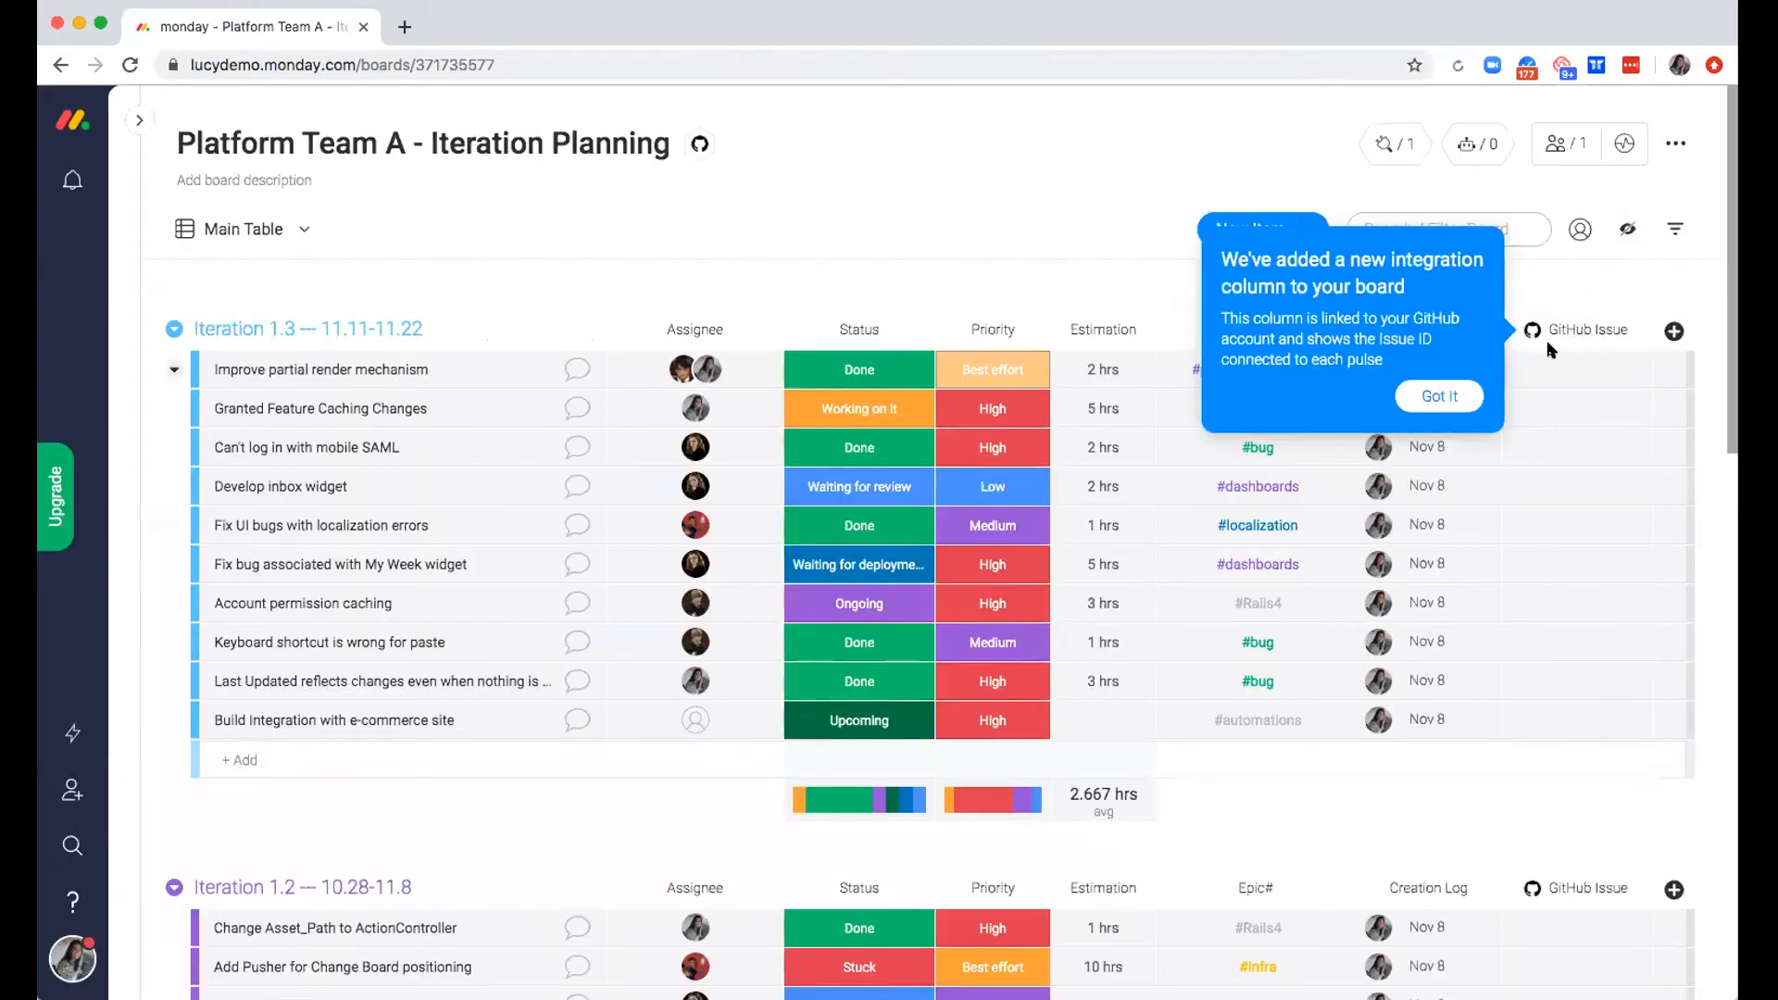
click(1440, 396)
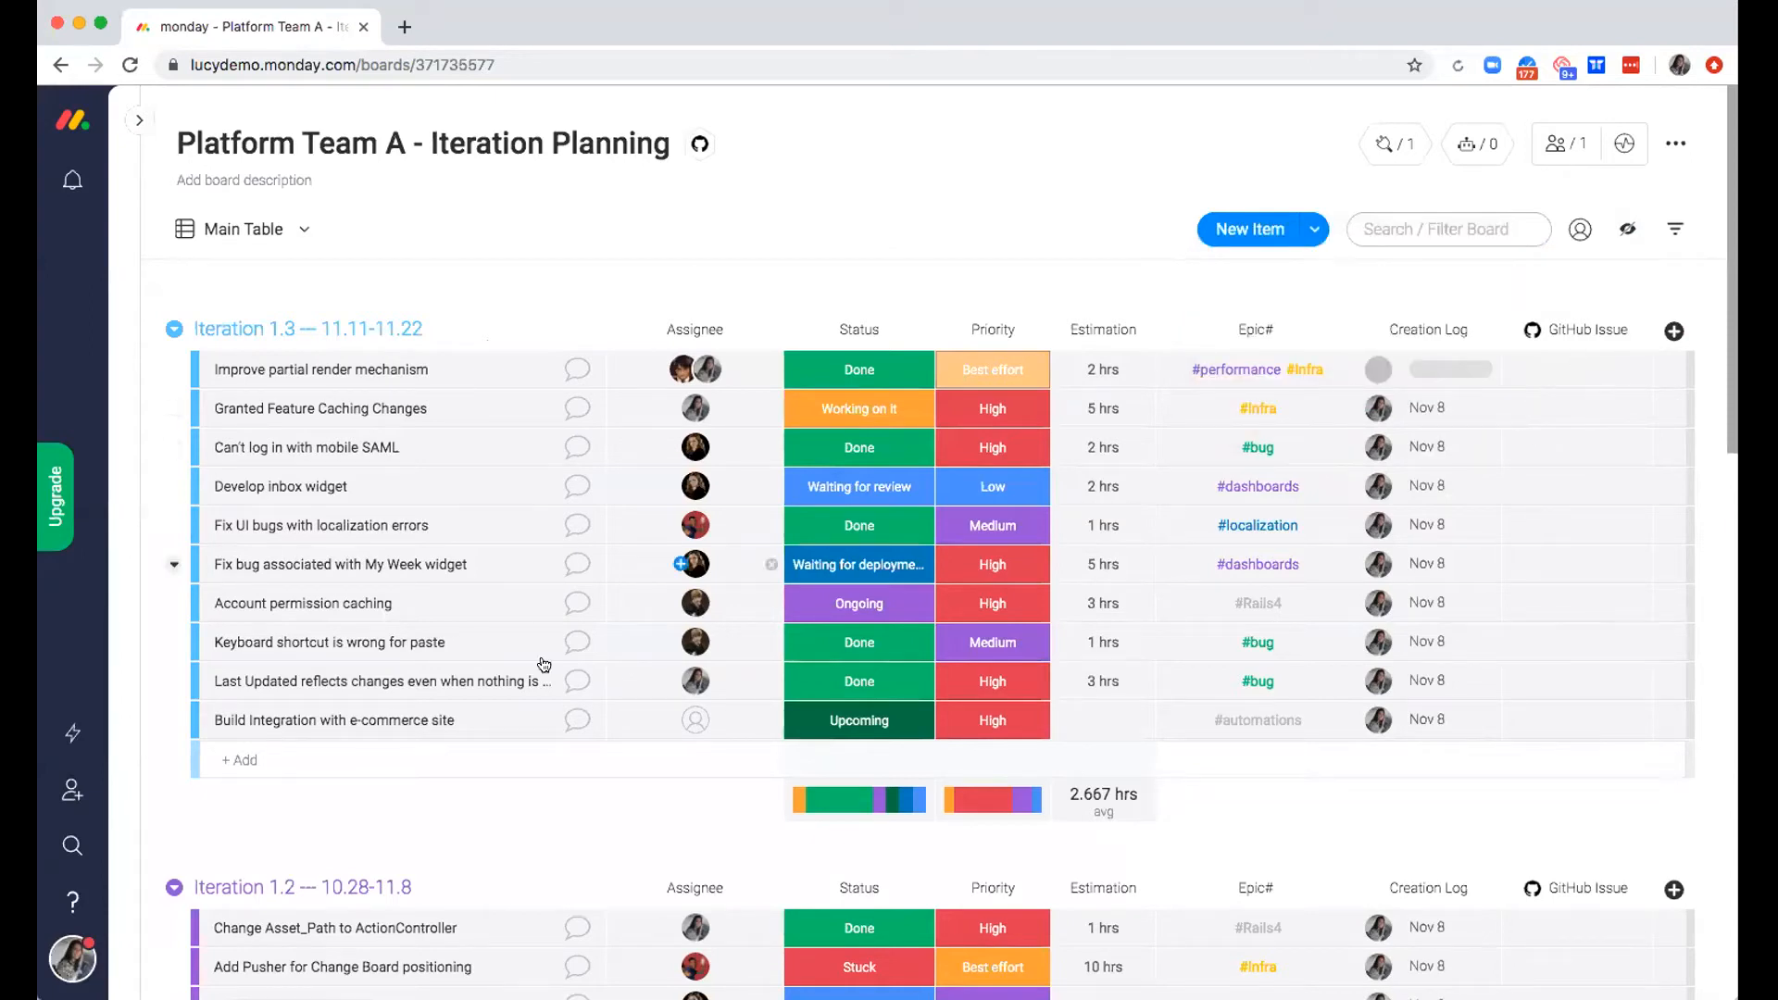
Add an item named "TEST TEST" to Iteration 1.3 and view its linked GitHub issue before returning to the board
click(234, 755)
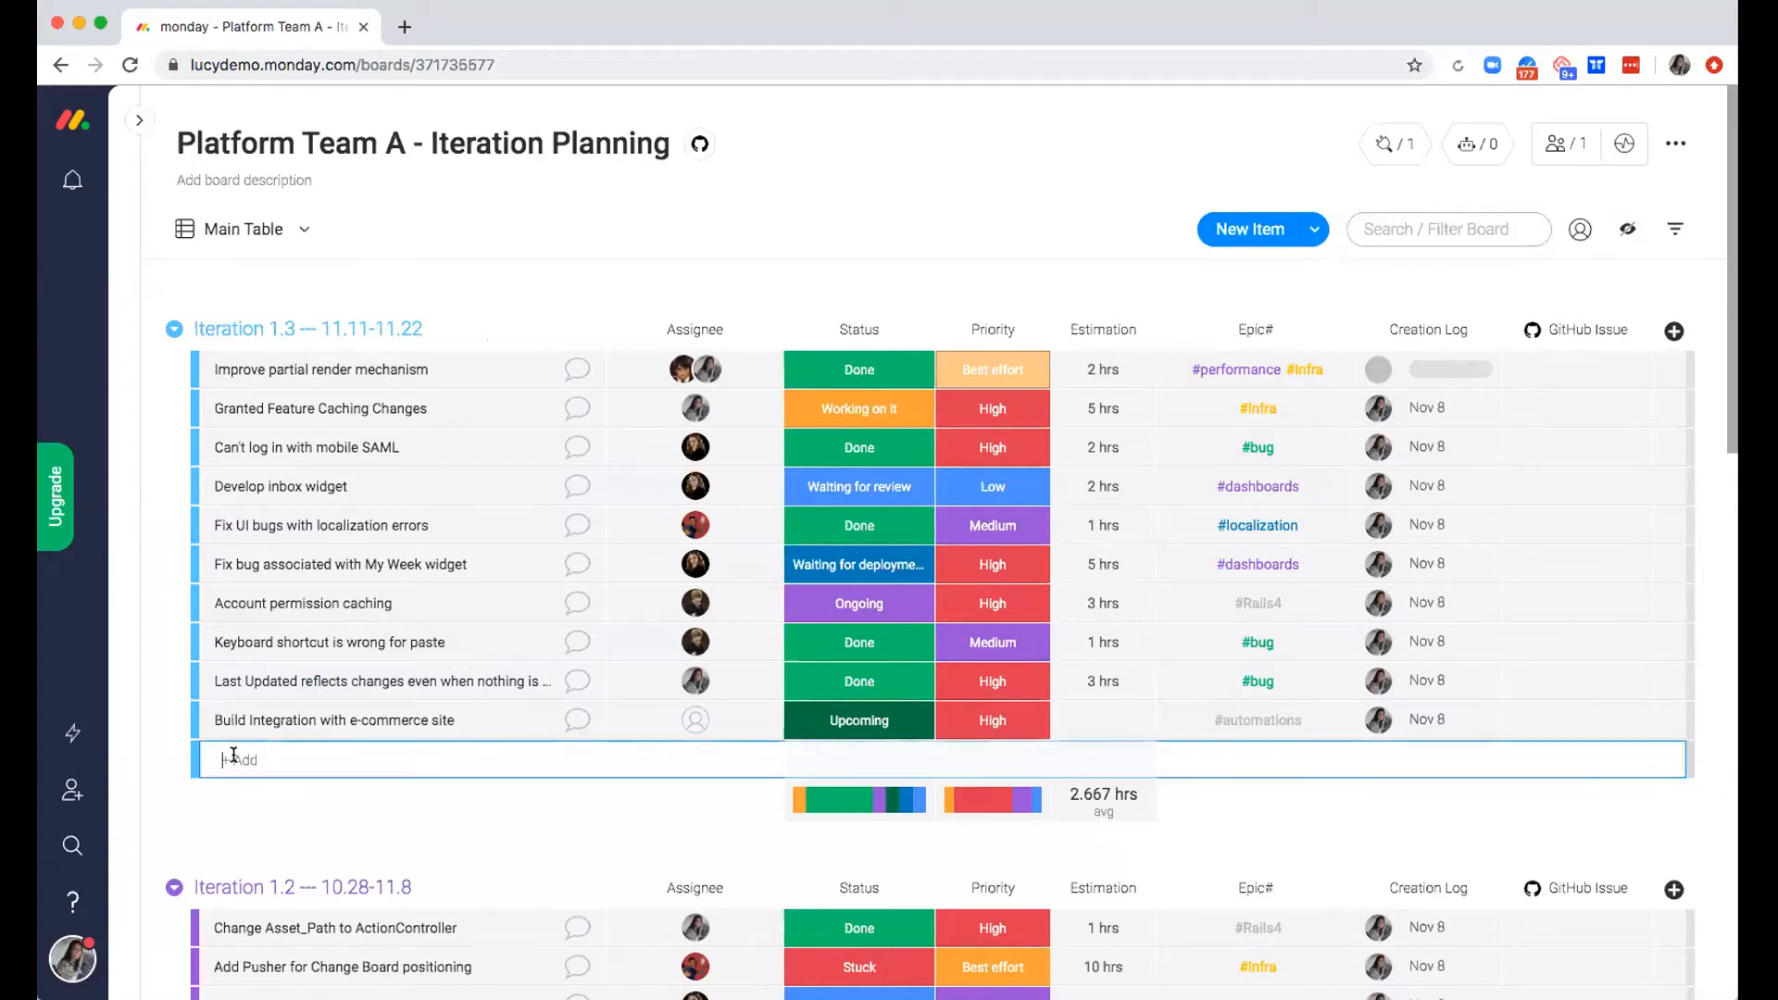
text(TEST TEST)
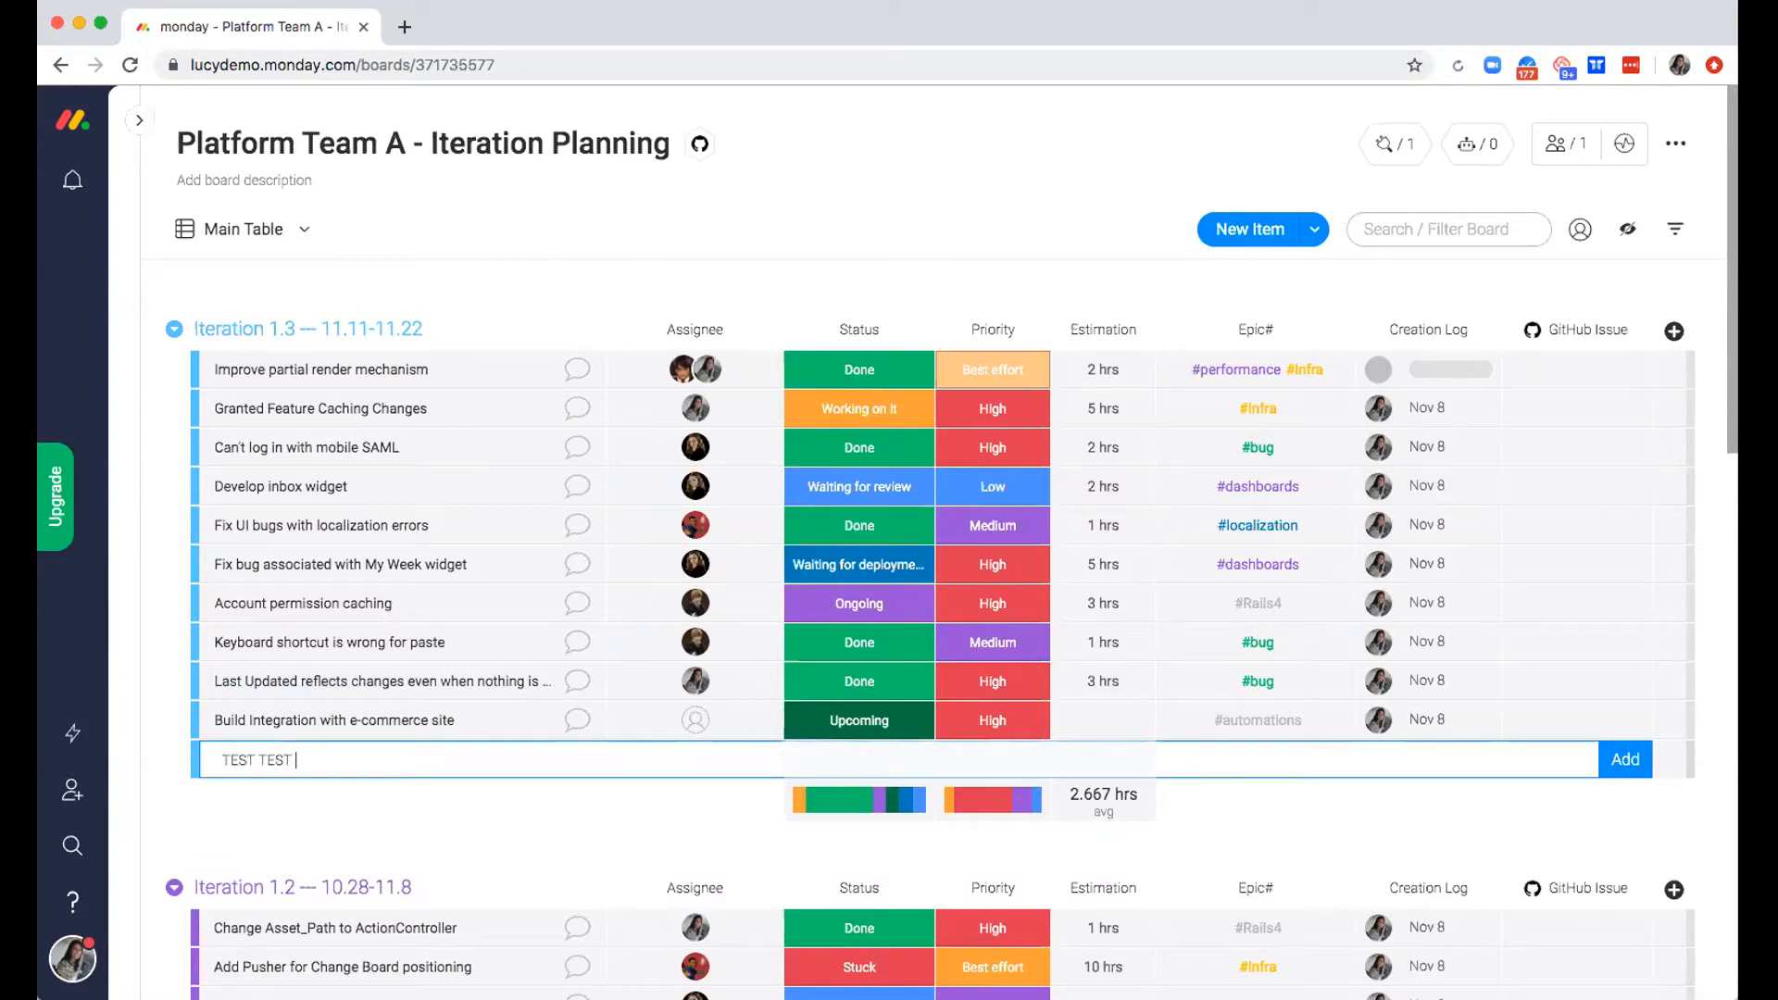
key(Return)
click(1563, 761)
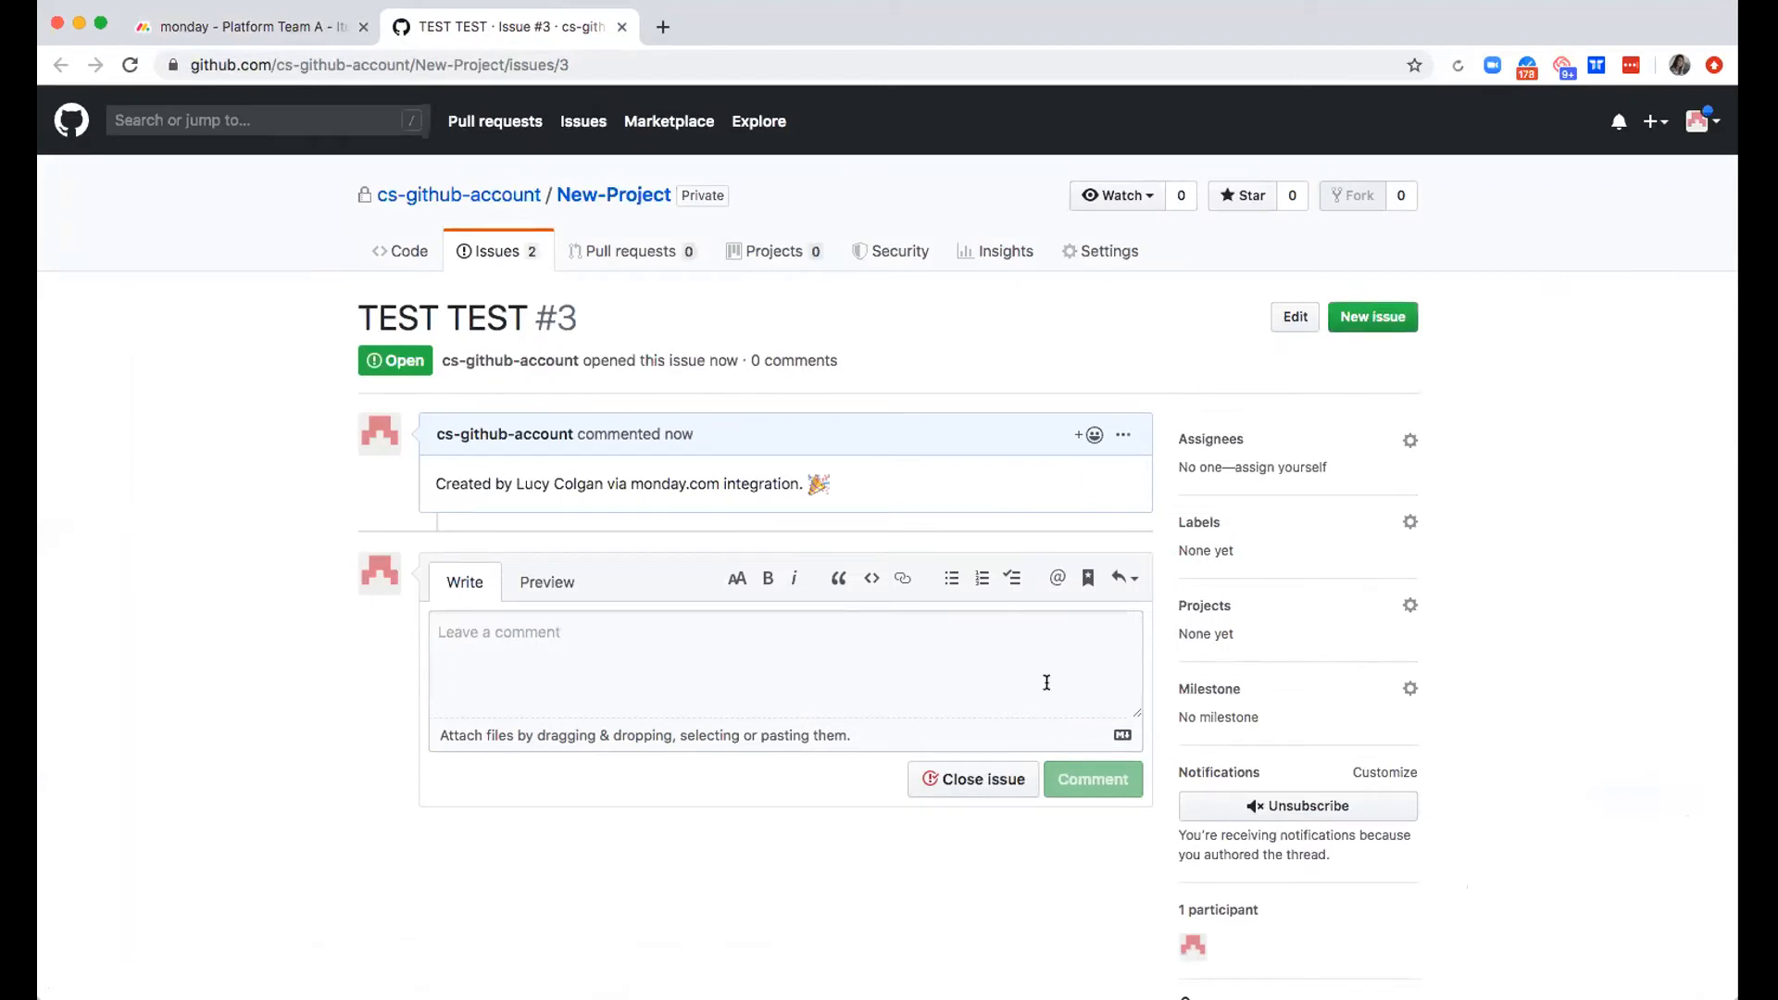
click(234, 28)
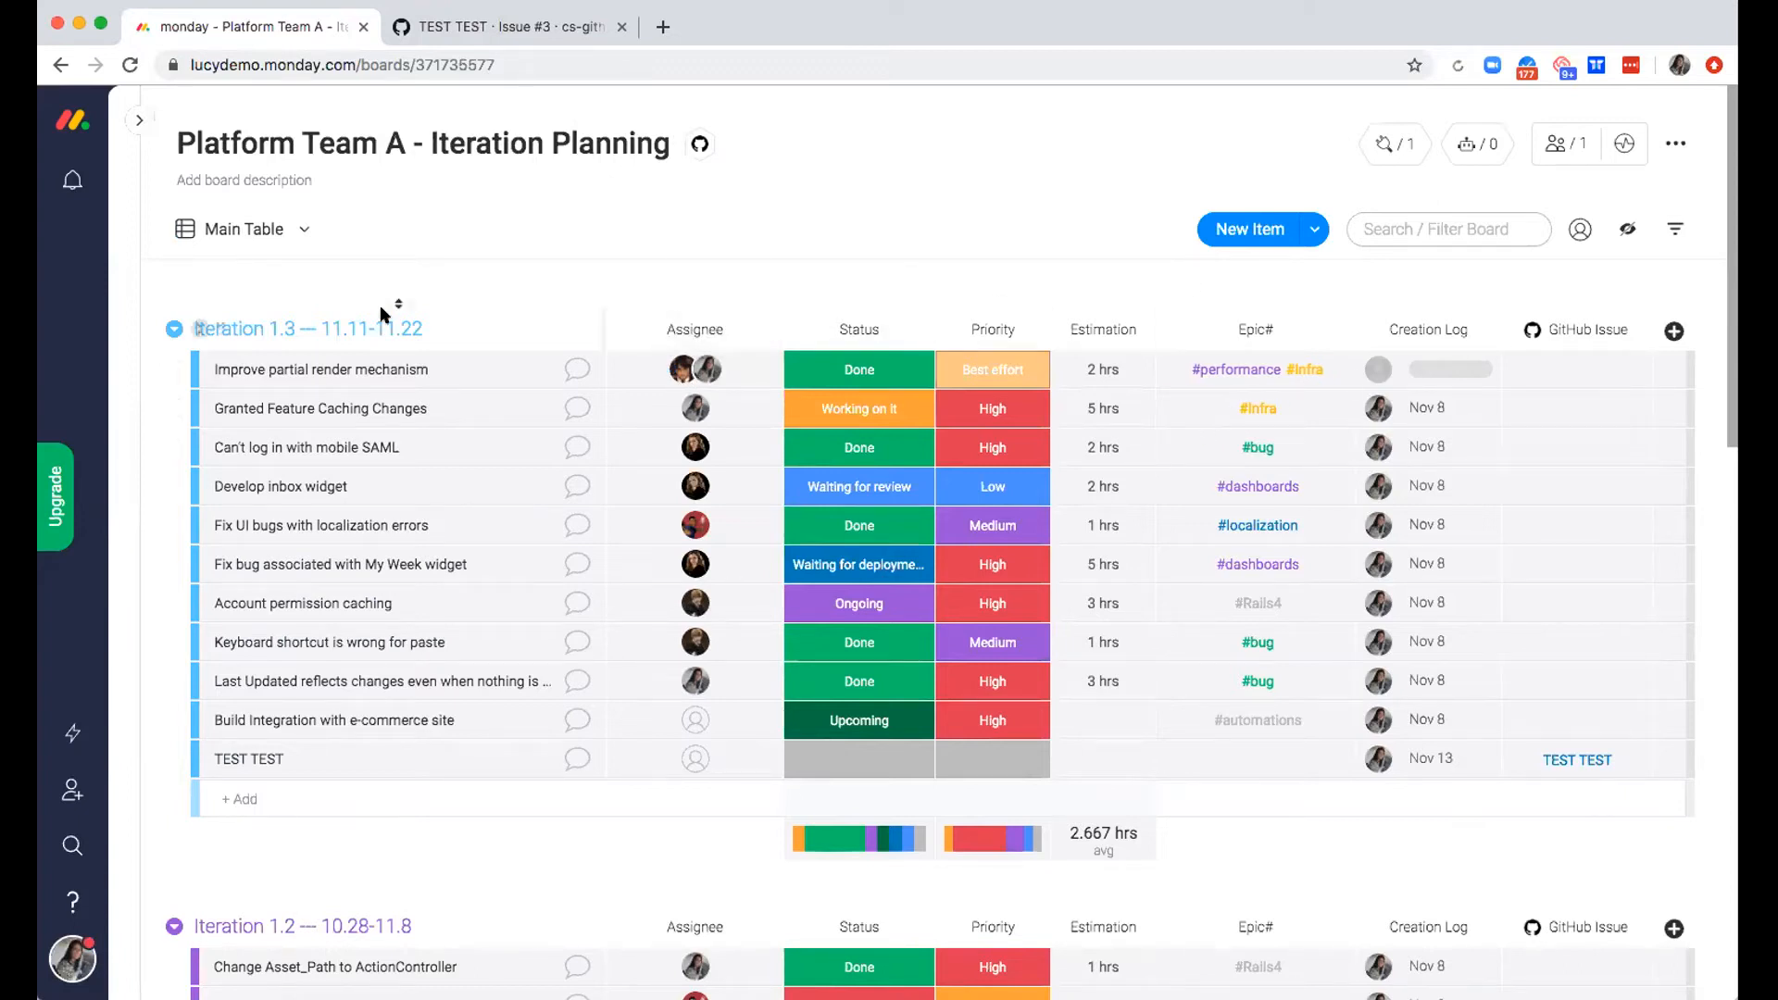
Filter the board by the first listed person and clear that filter after viewing the highlighted assignments
click(1580, 233)
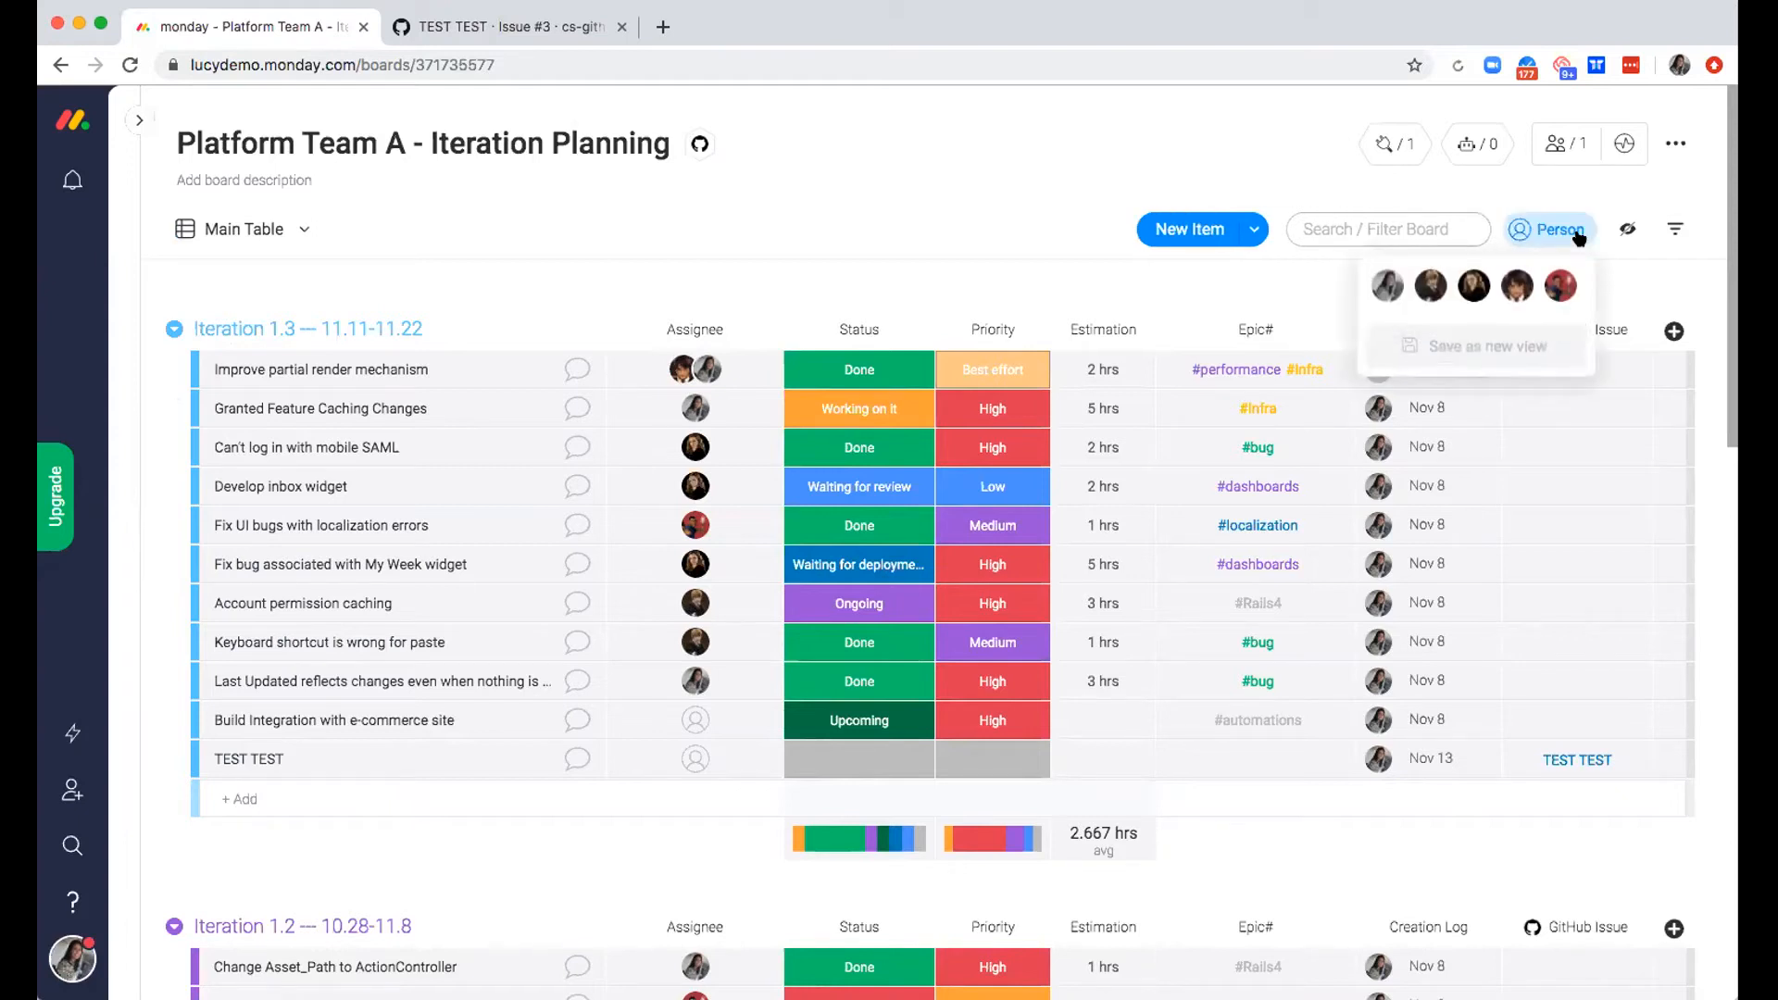
click(1385, 287)
click(926, 231)
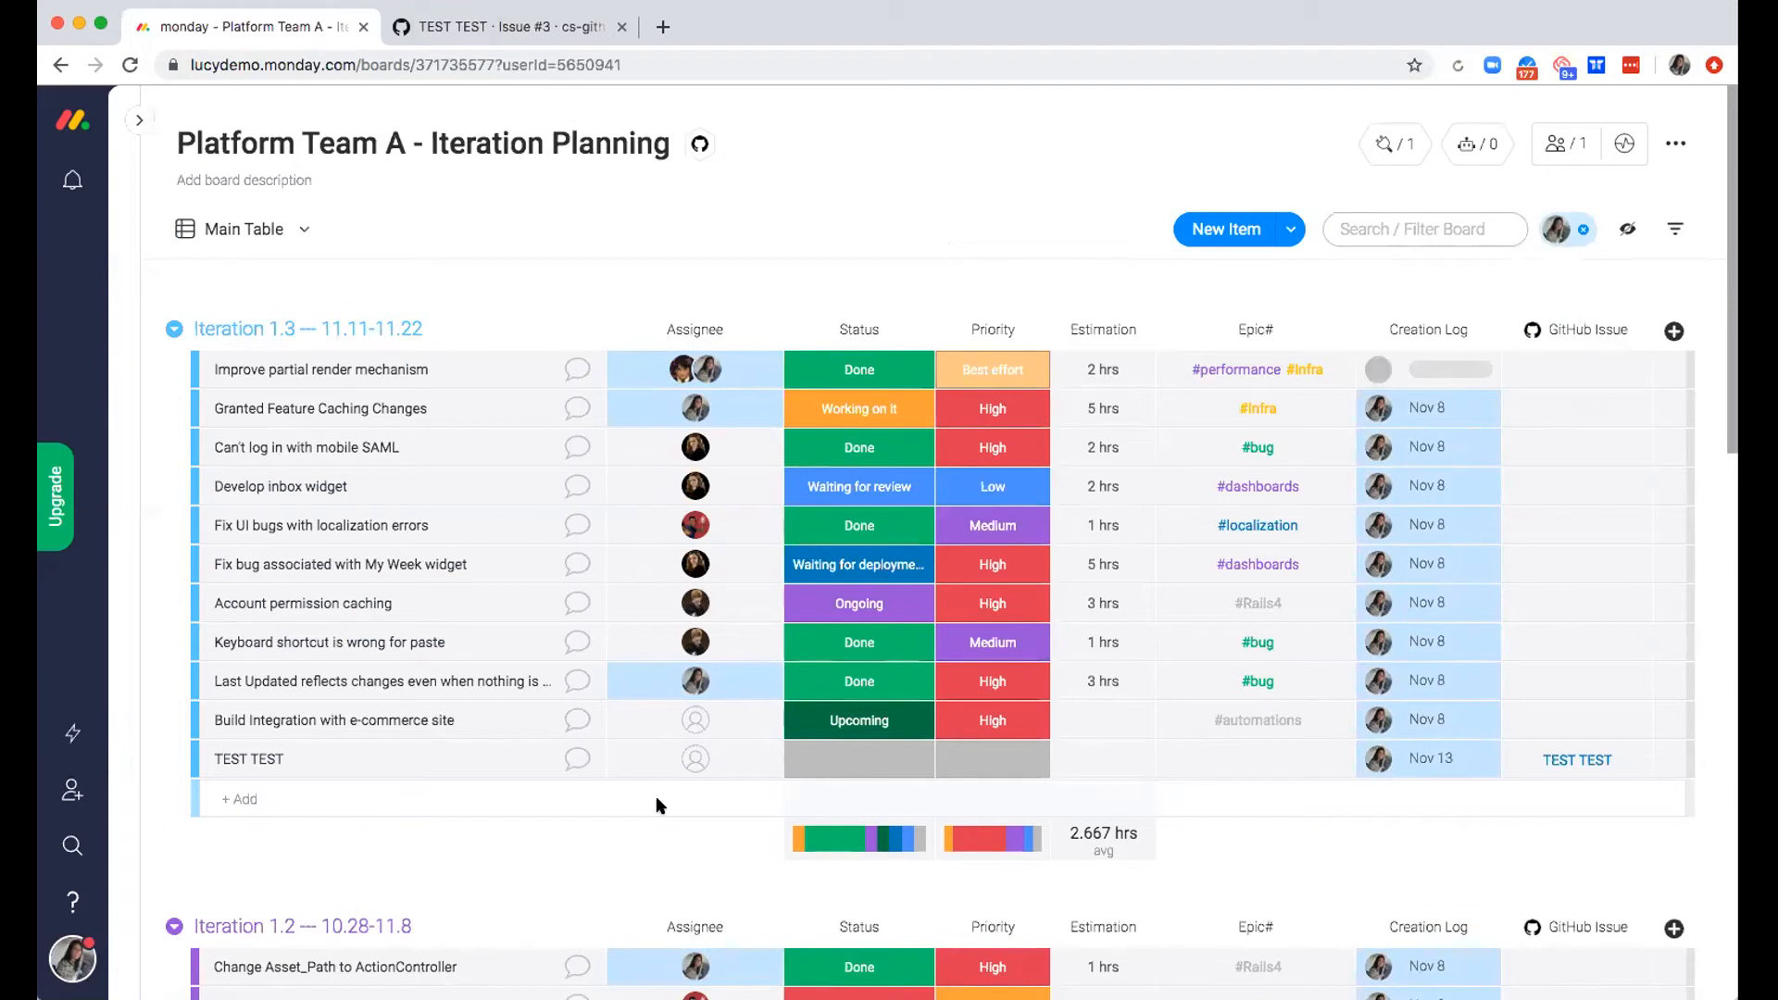
click(1583, 230)
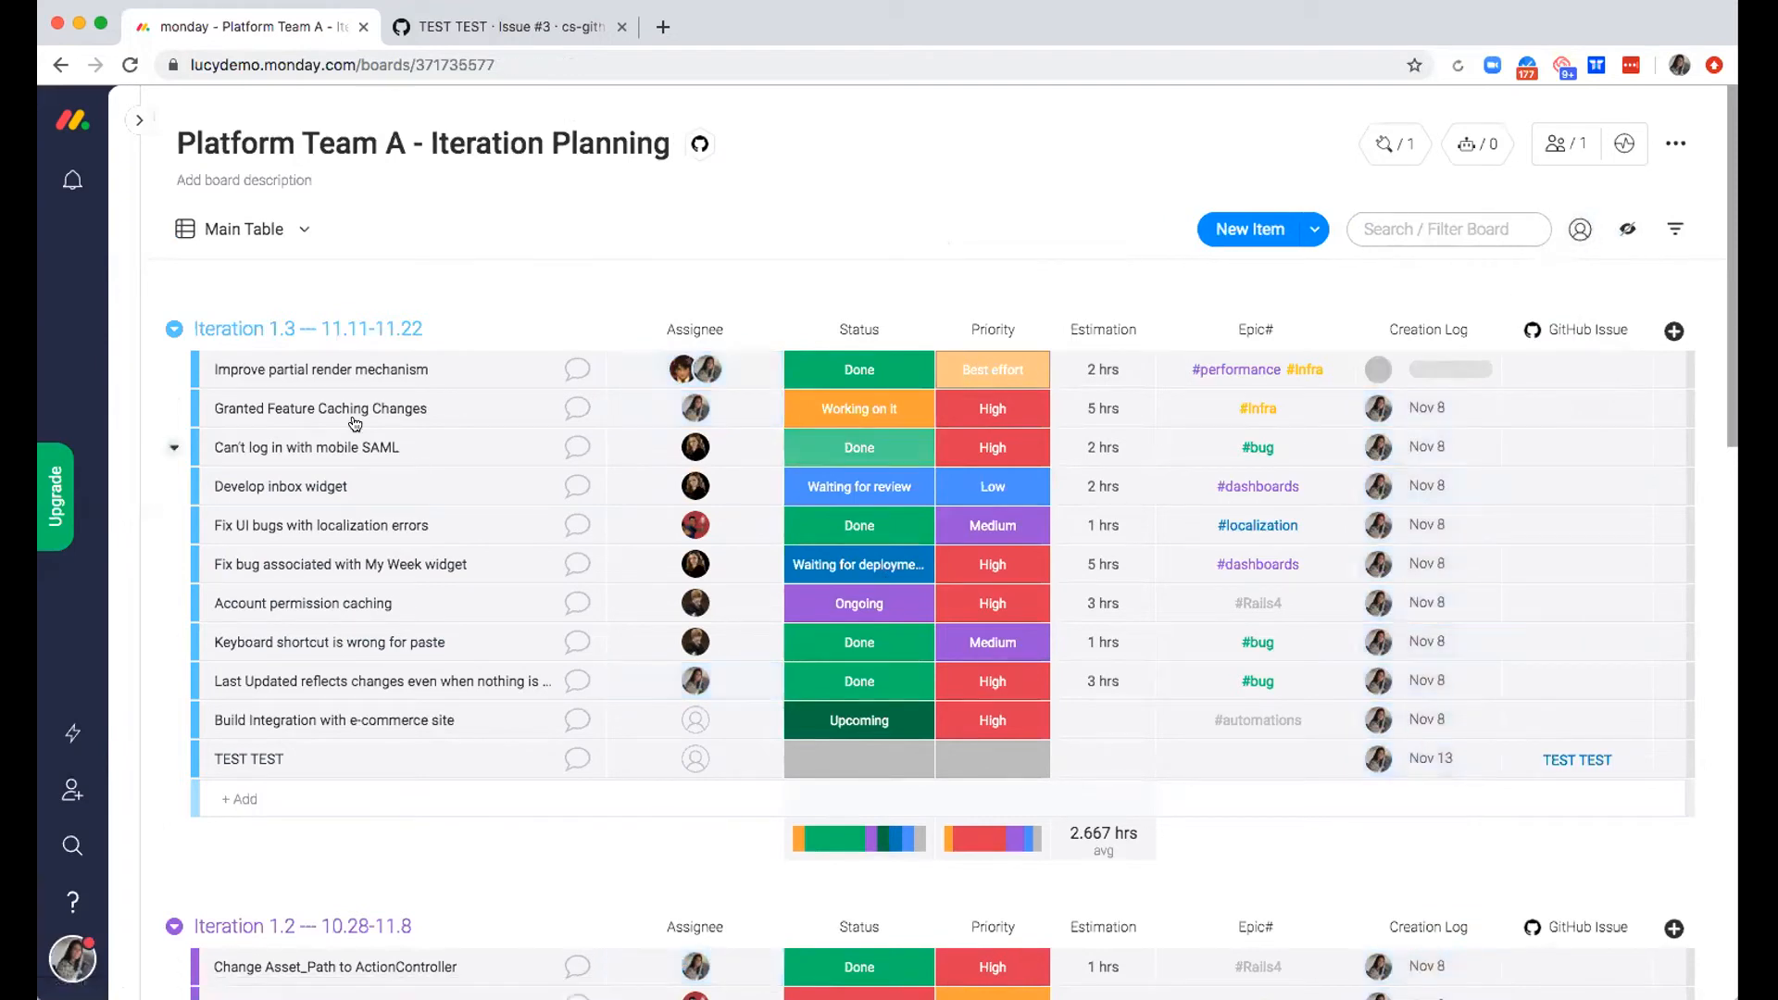
Look over the view types available to add and switch the board to its existing Kanban view
click(299, 233)
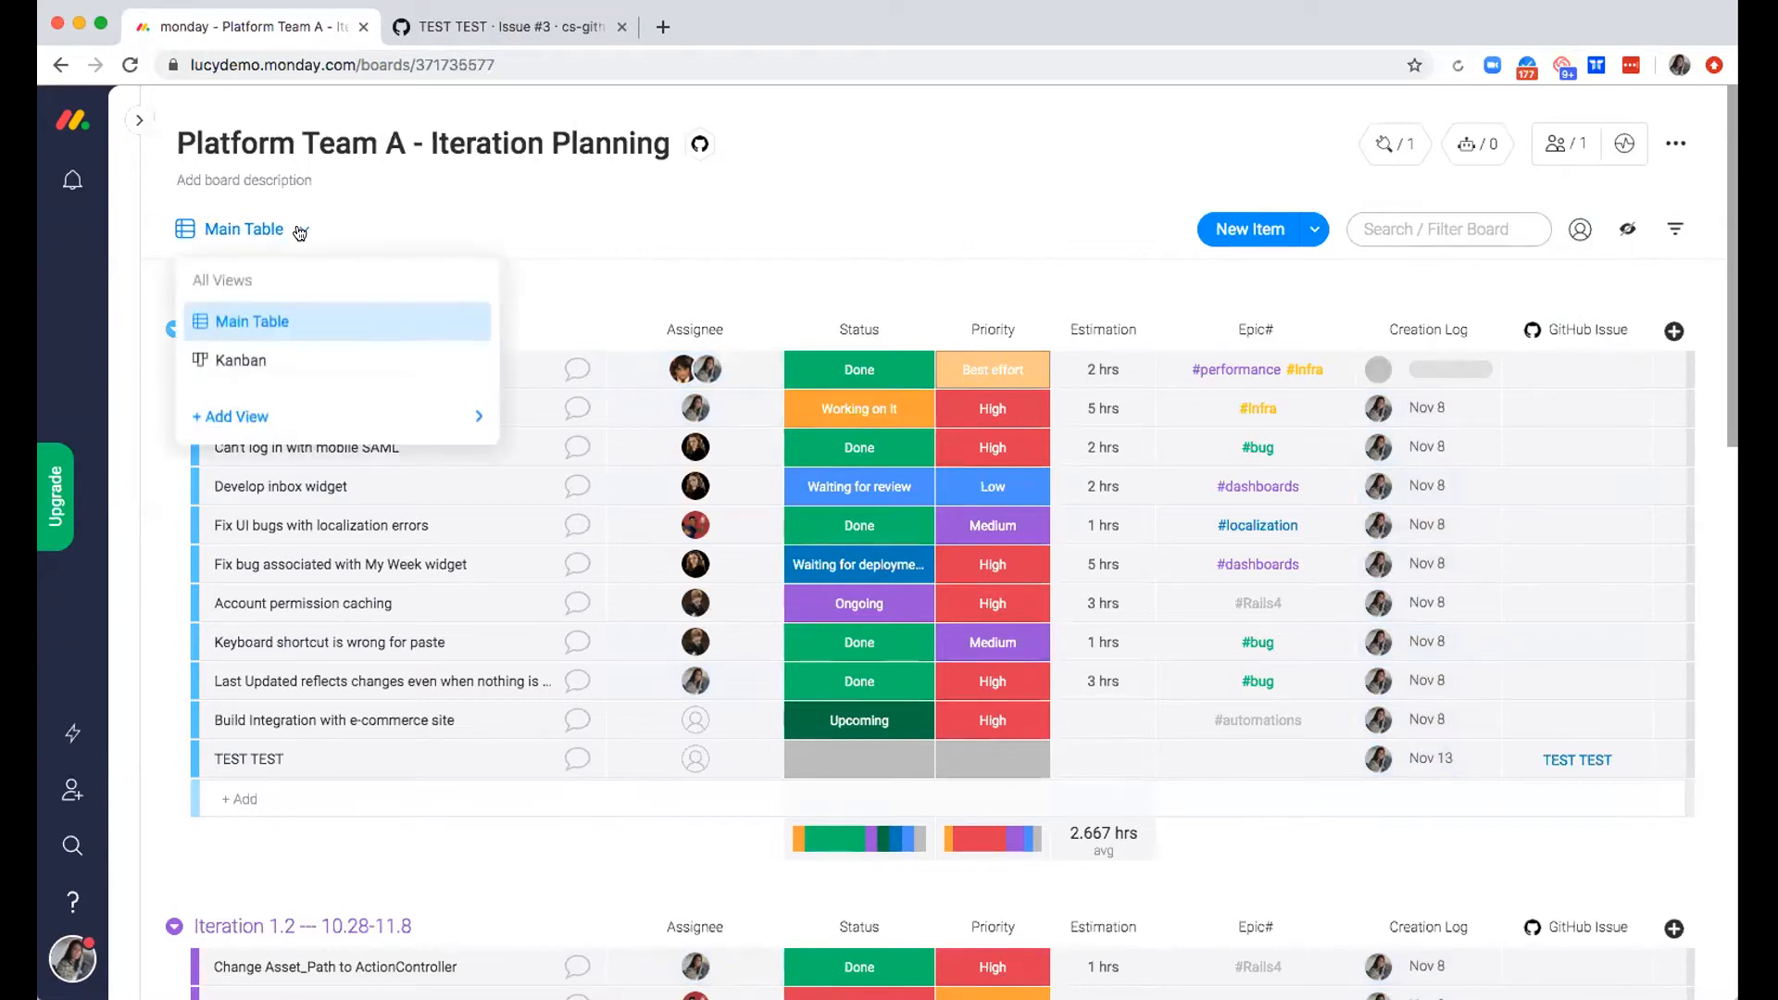
mouse_move(263, 429)
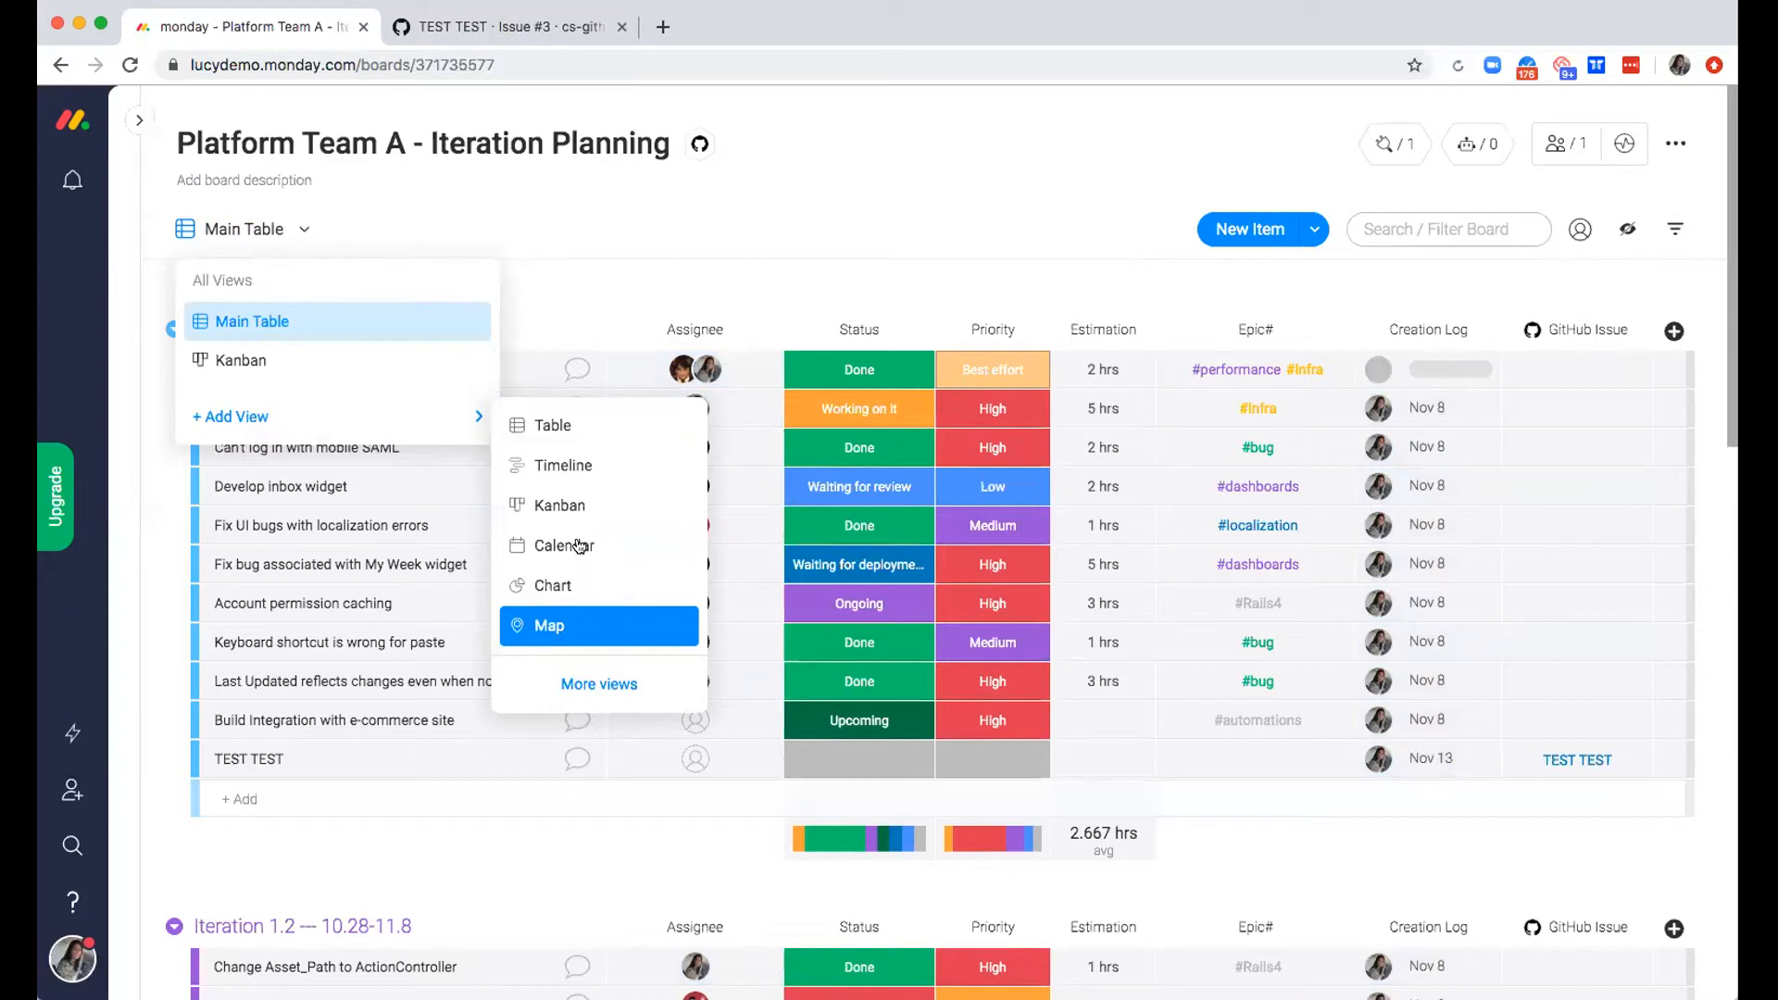
click(243, 361)
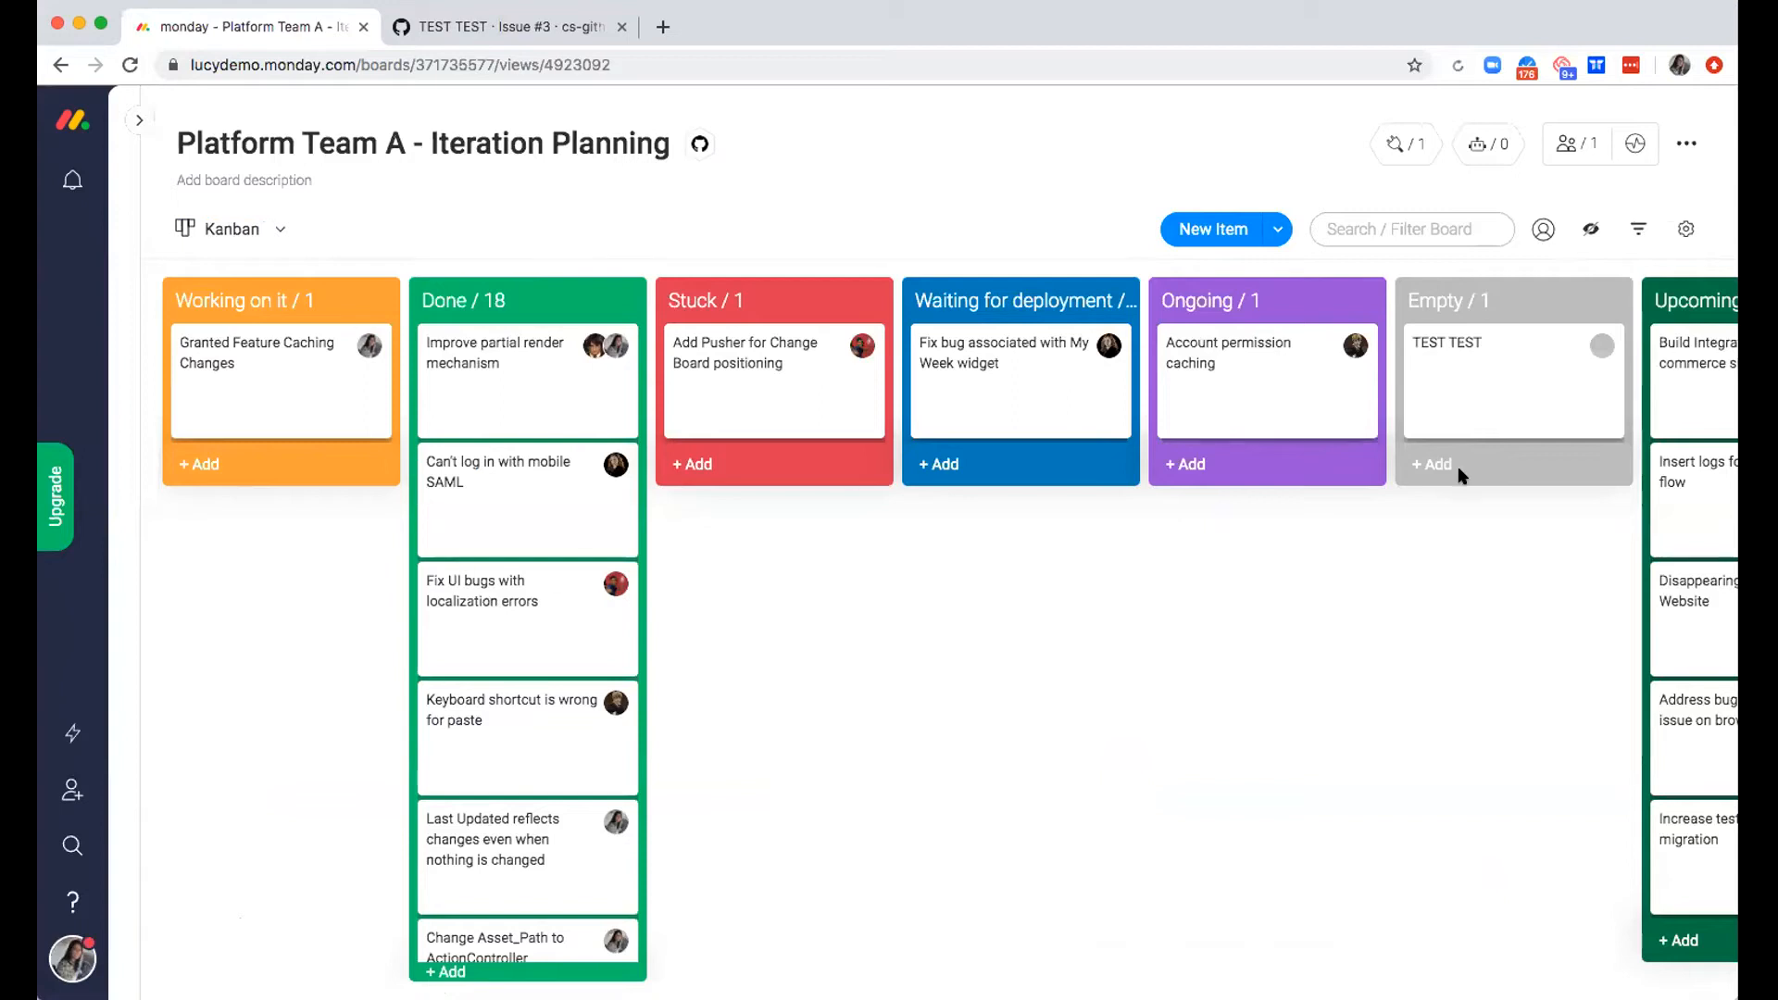
Filter the Kanban cards by a team member's name and inspect the details of the "Can't log in with mobile SAML" card
click(1370, 226)
text(hermoin)
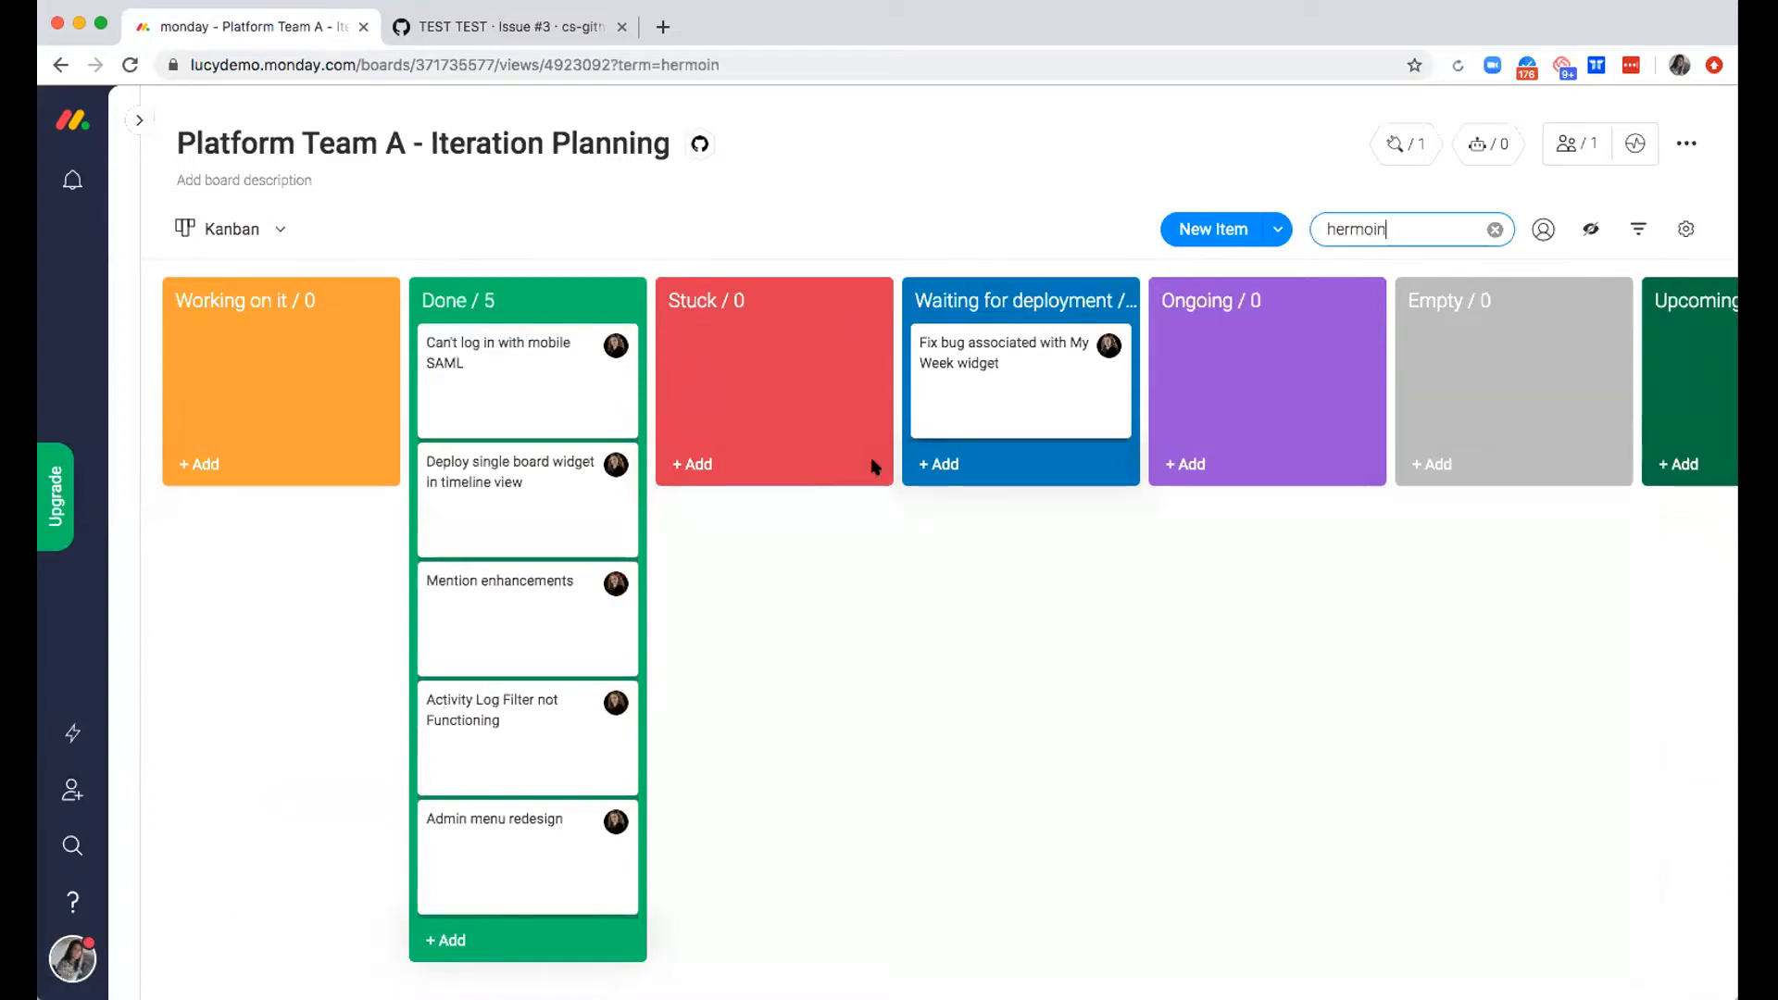
mouse_move(618, 350)
click(461, 372)
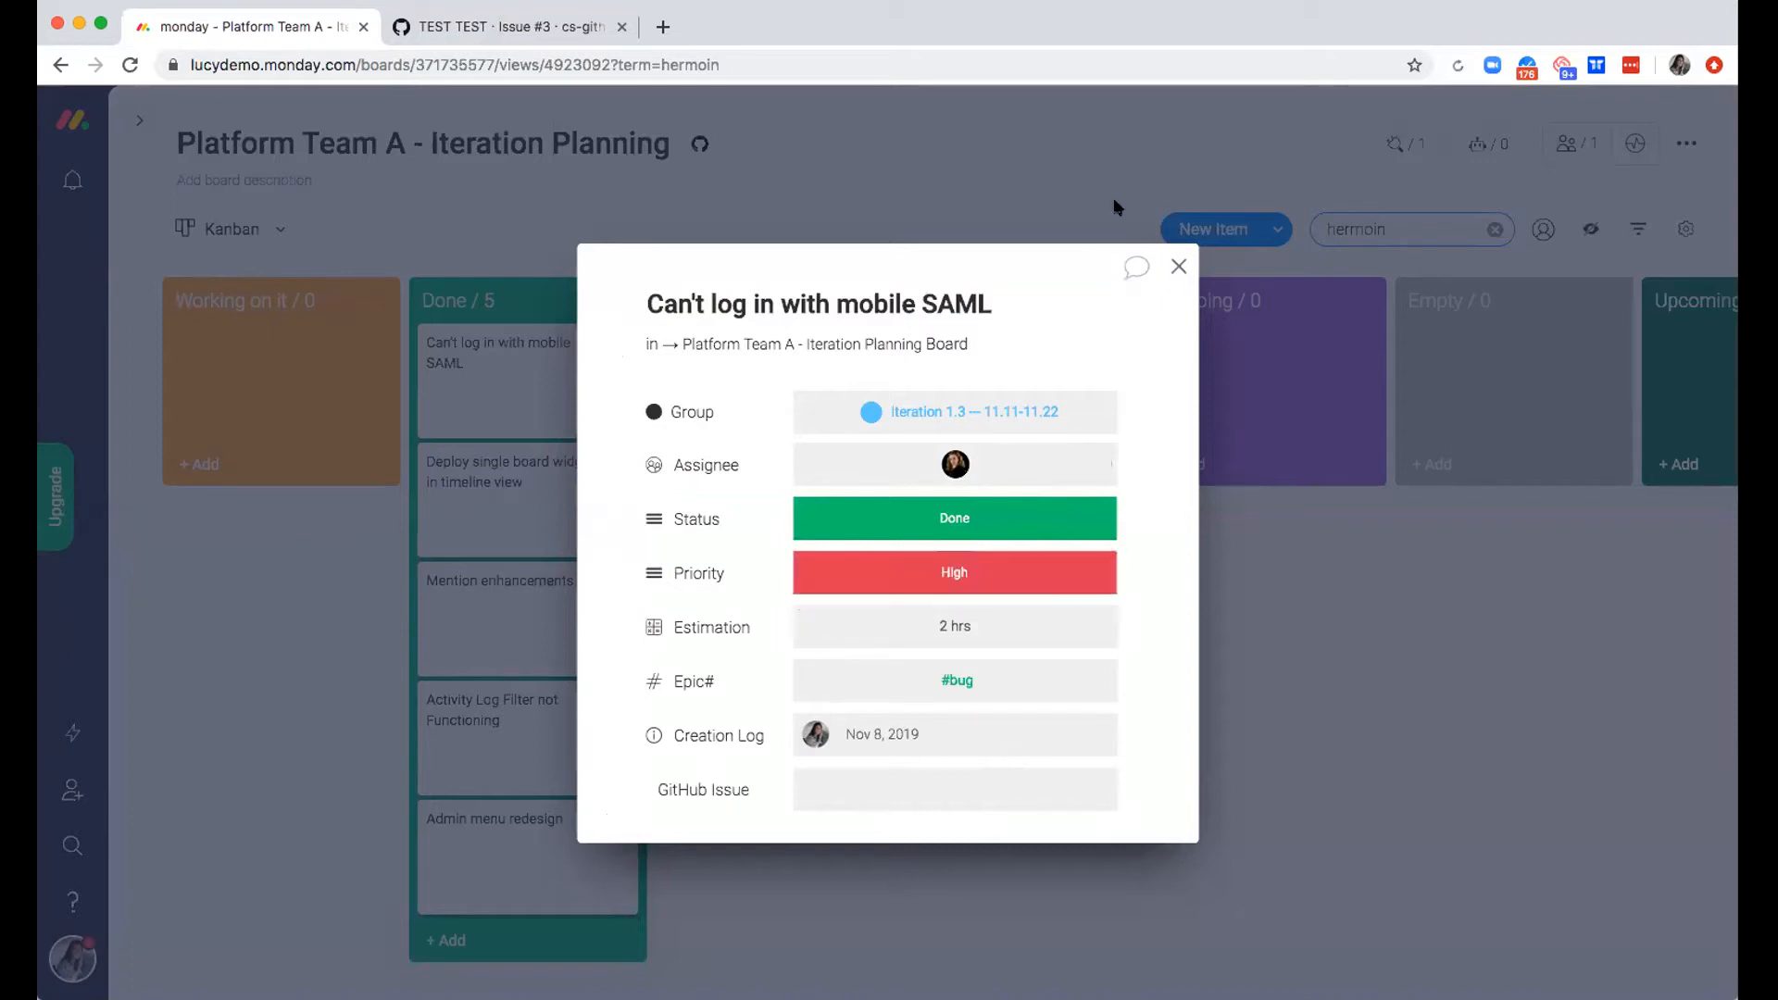
click(1178, 267)
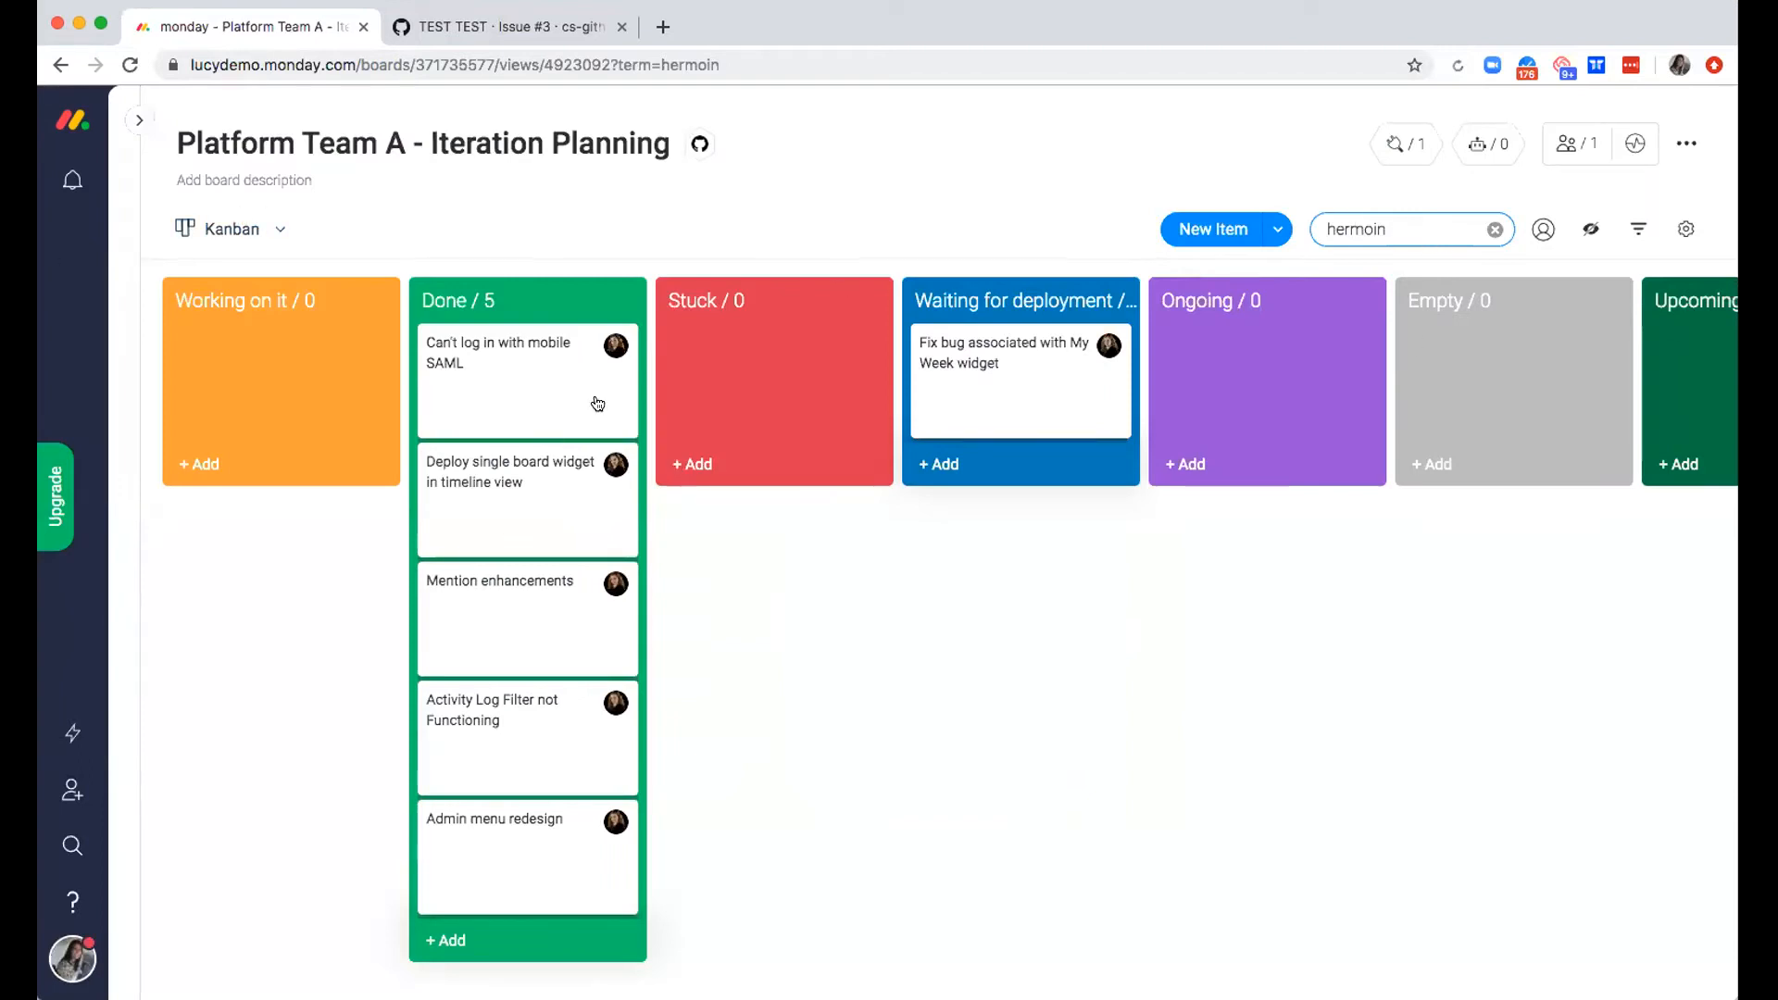
Review the filtered cards across all Kanban status columns and clear the search filter
scroll(597, 403, right, 7)
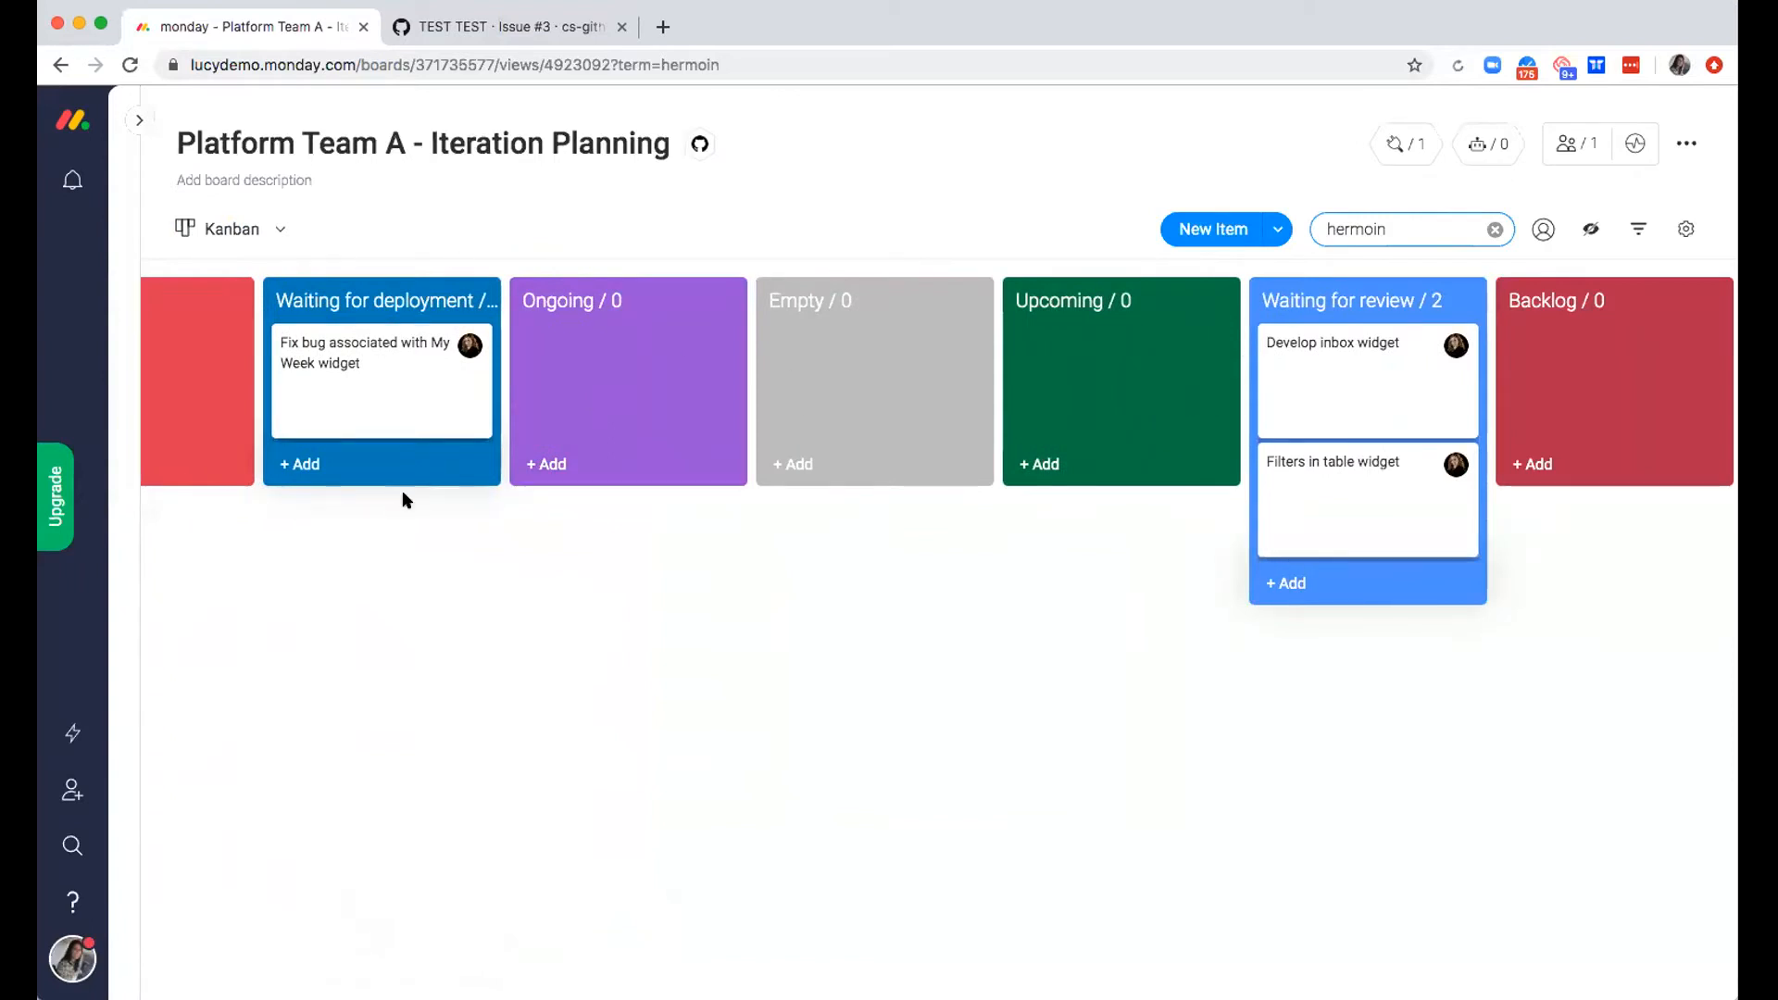
scroll(401, 491, left, 6)
scroll(402, 490, left, 1)
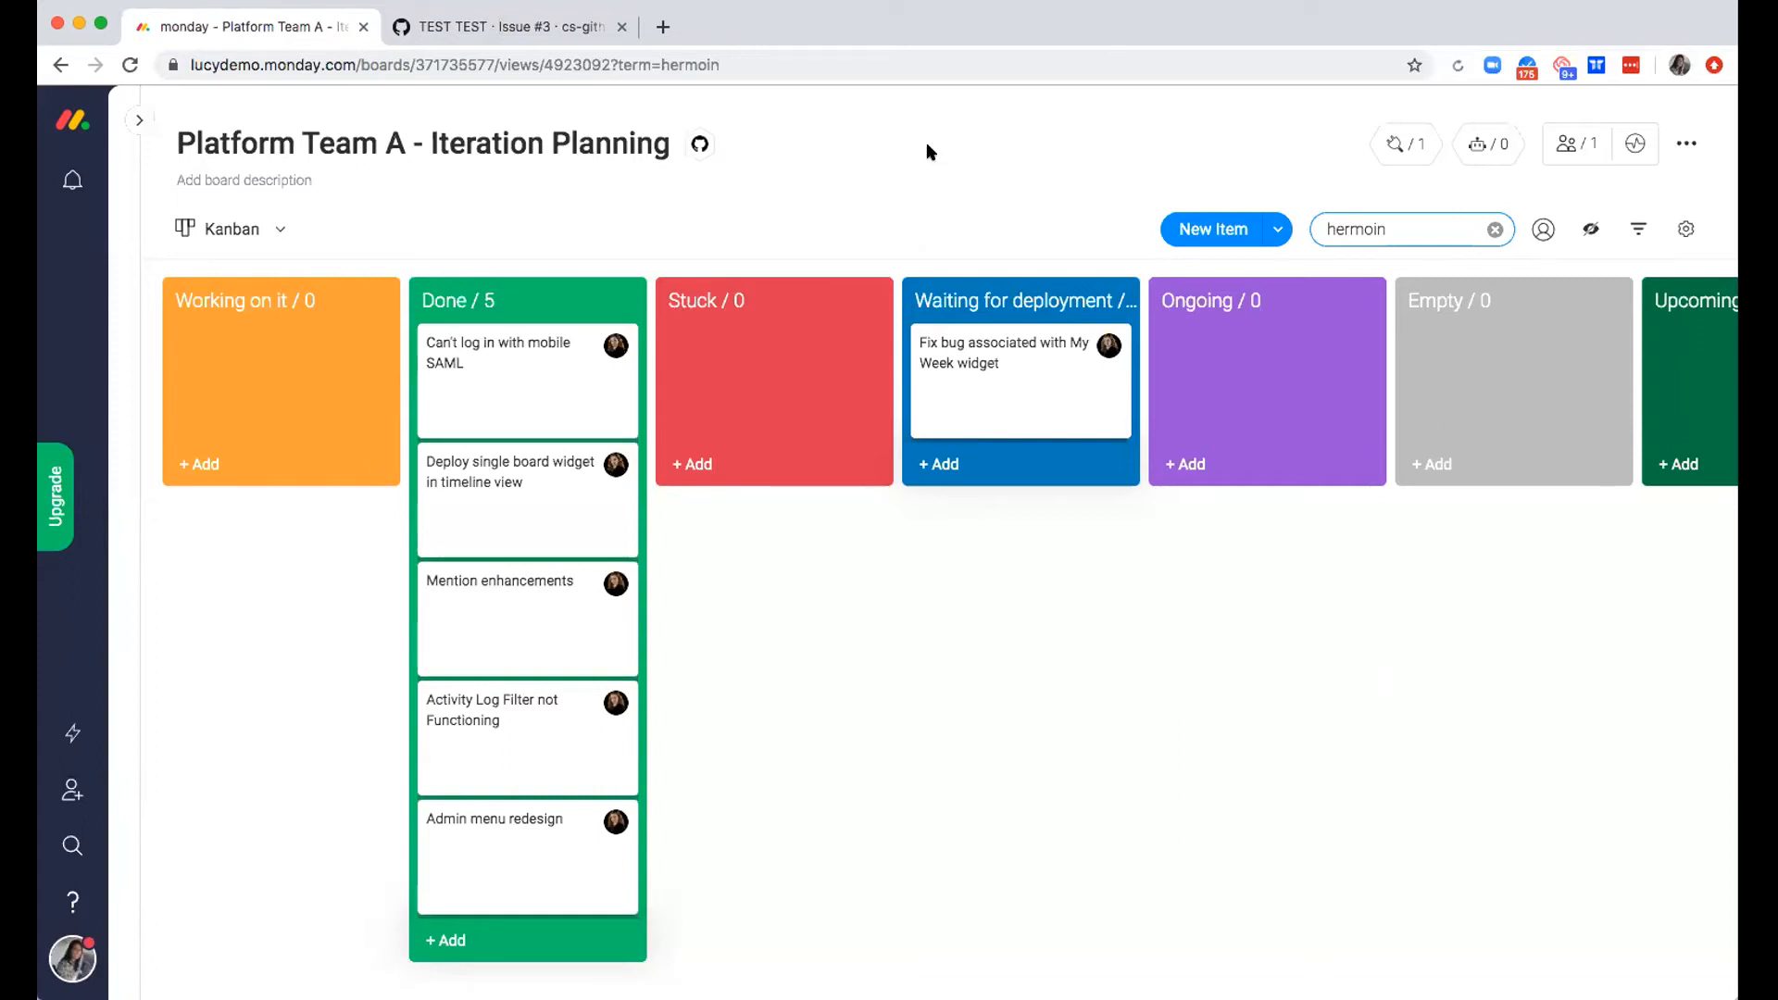
click(1492, 231)
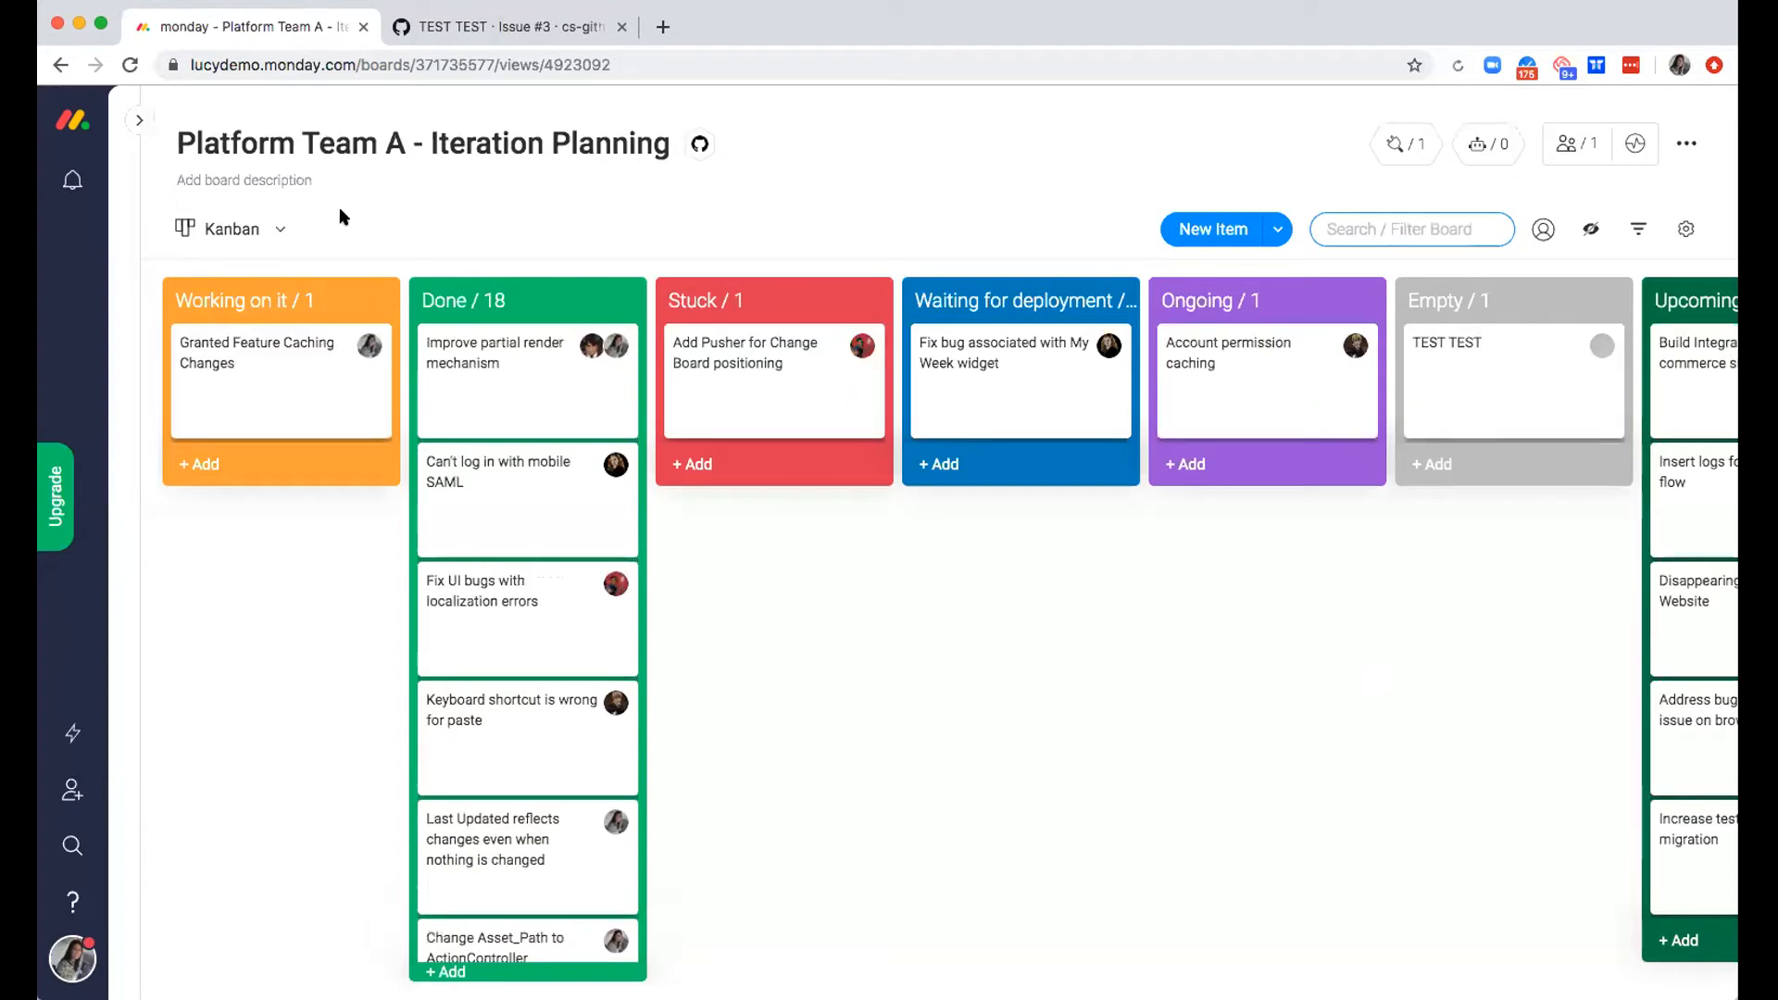
Return to the Main Table view and open the Bugs Queue board from the Software teams folder, hiding the board list
click(274, 230)
click(271, 322)
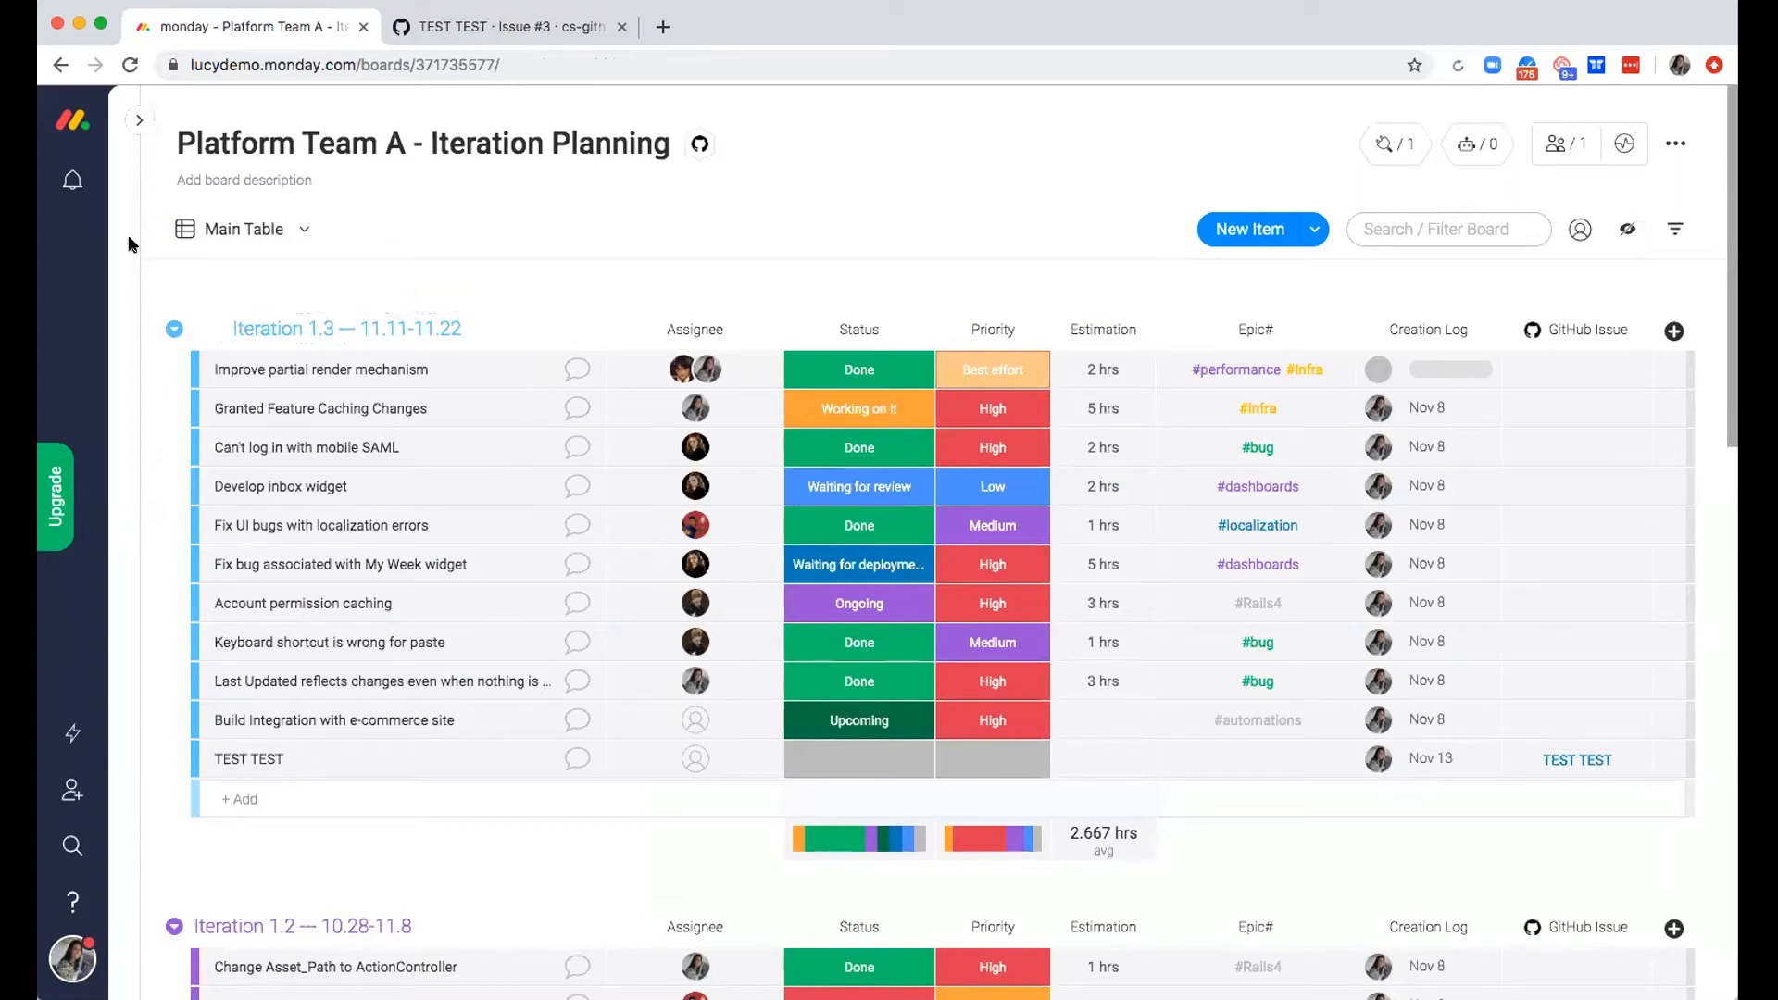
click(139, 120)
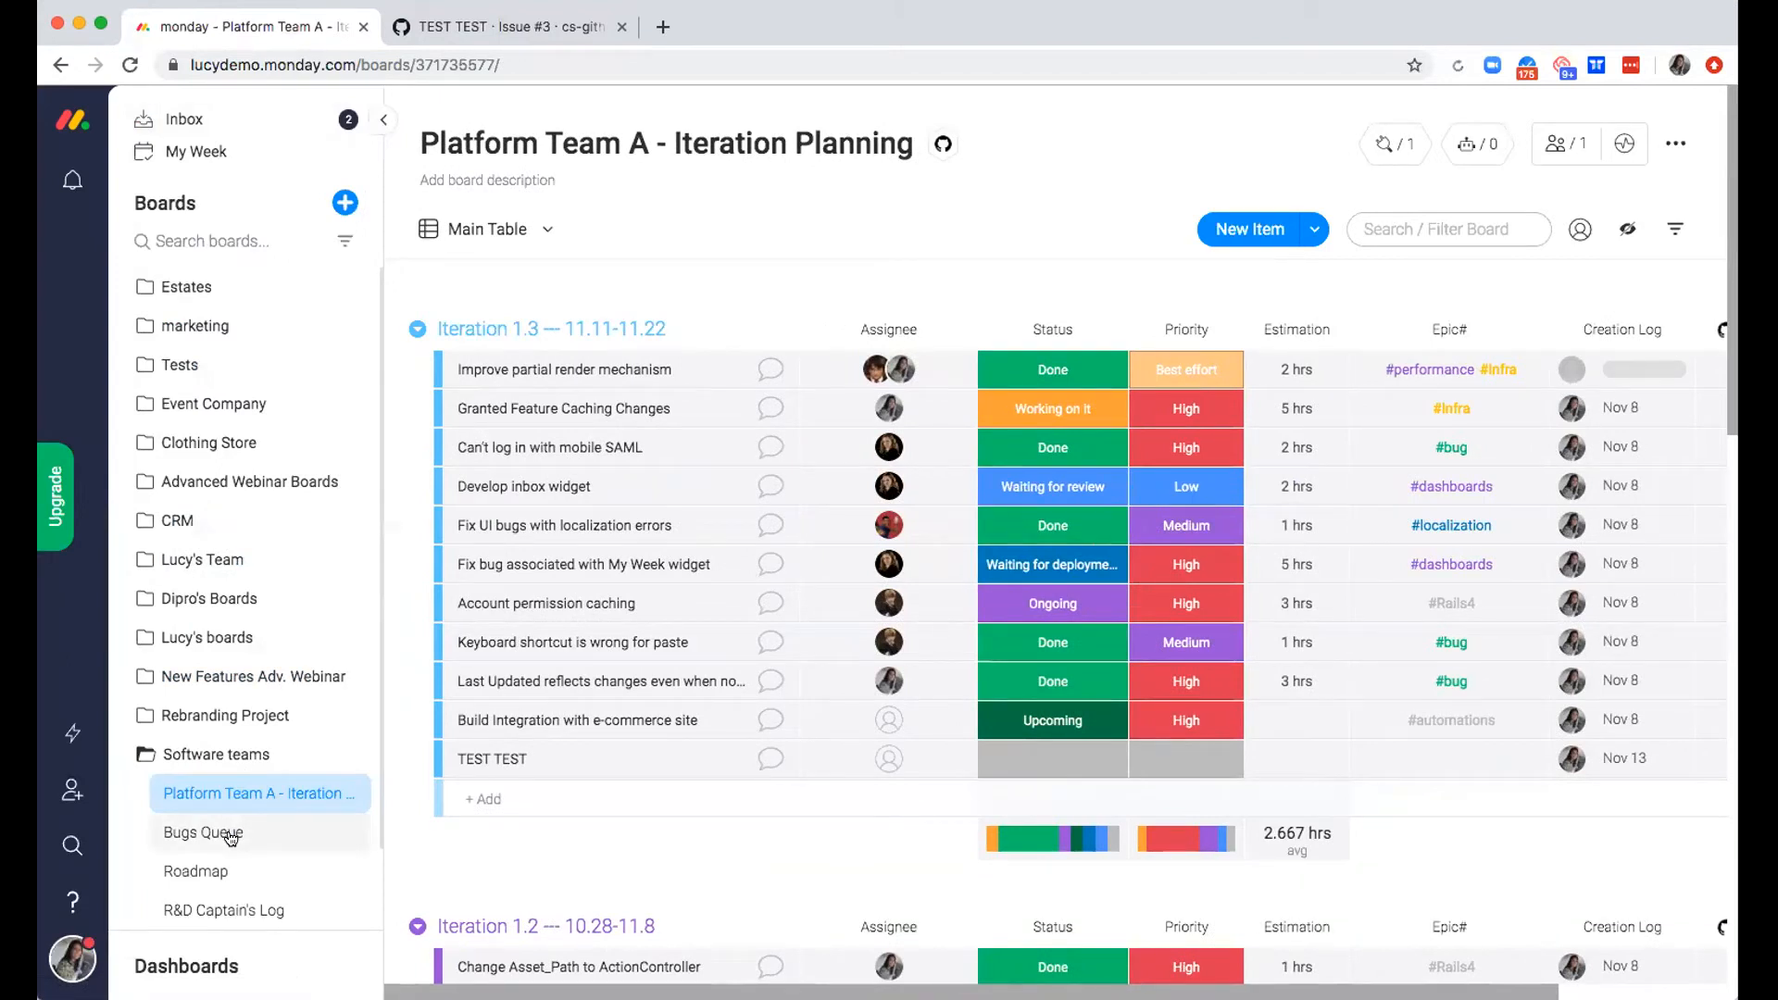
click(231, 835)
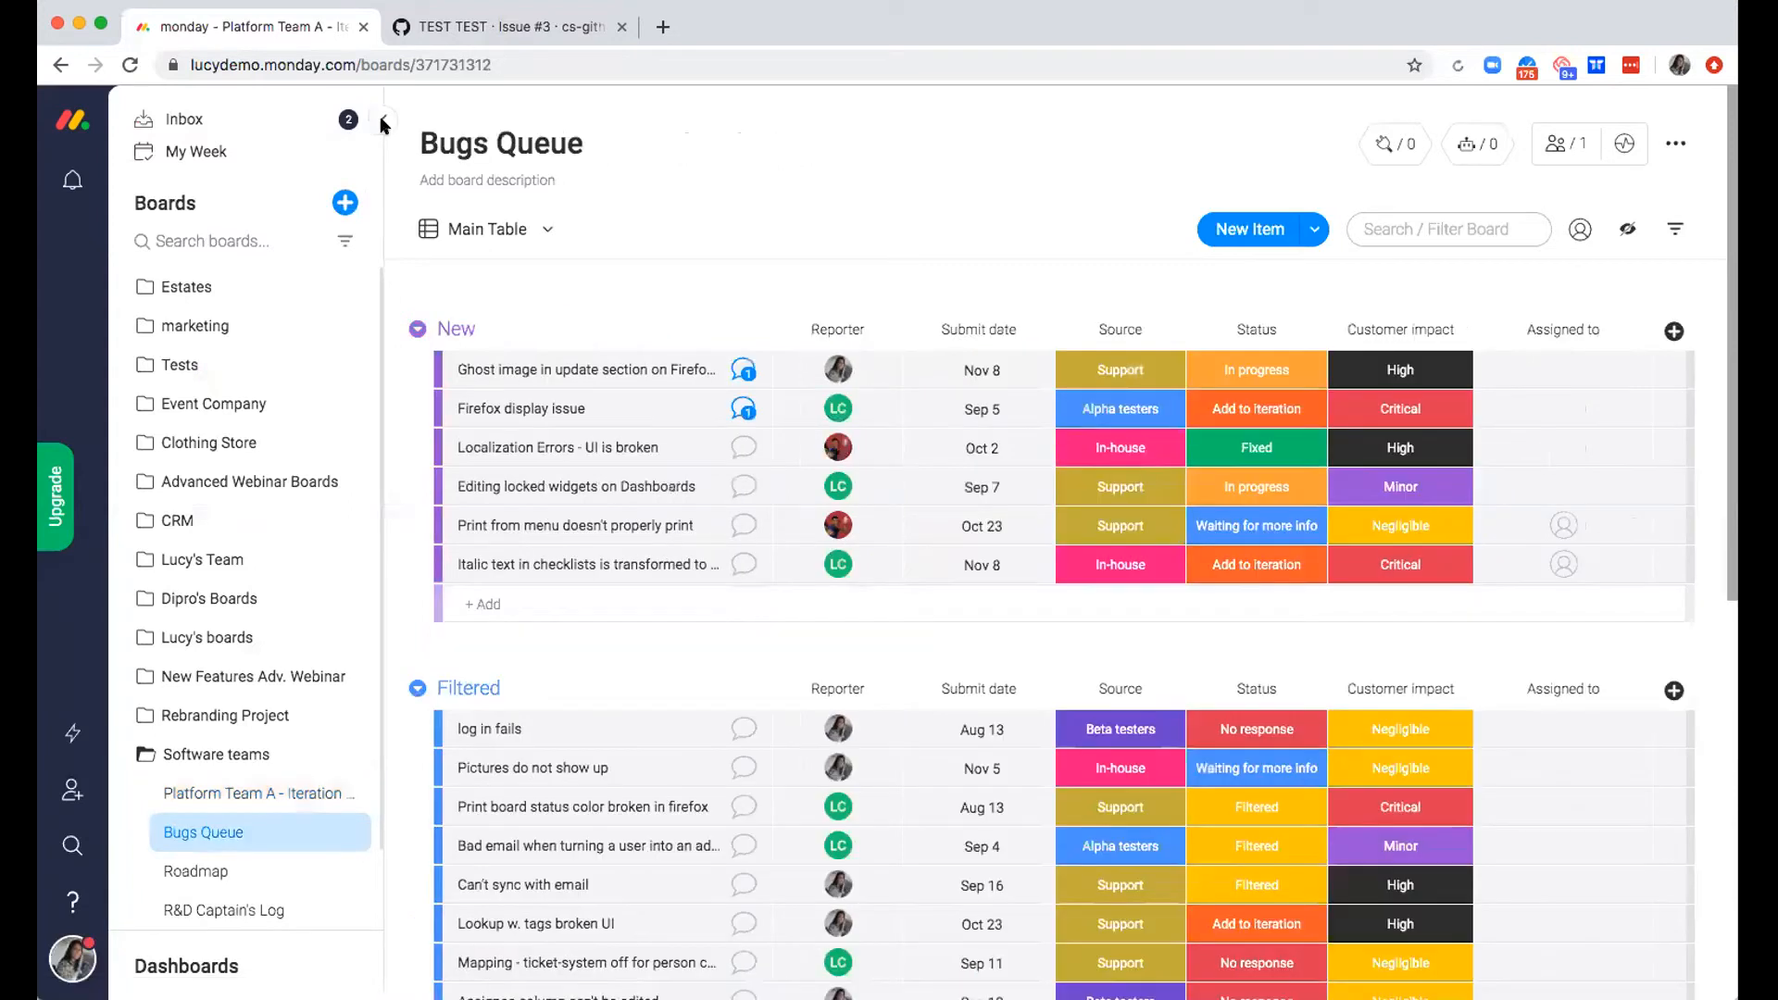
click(382, 120)
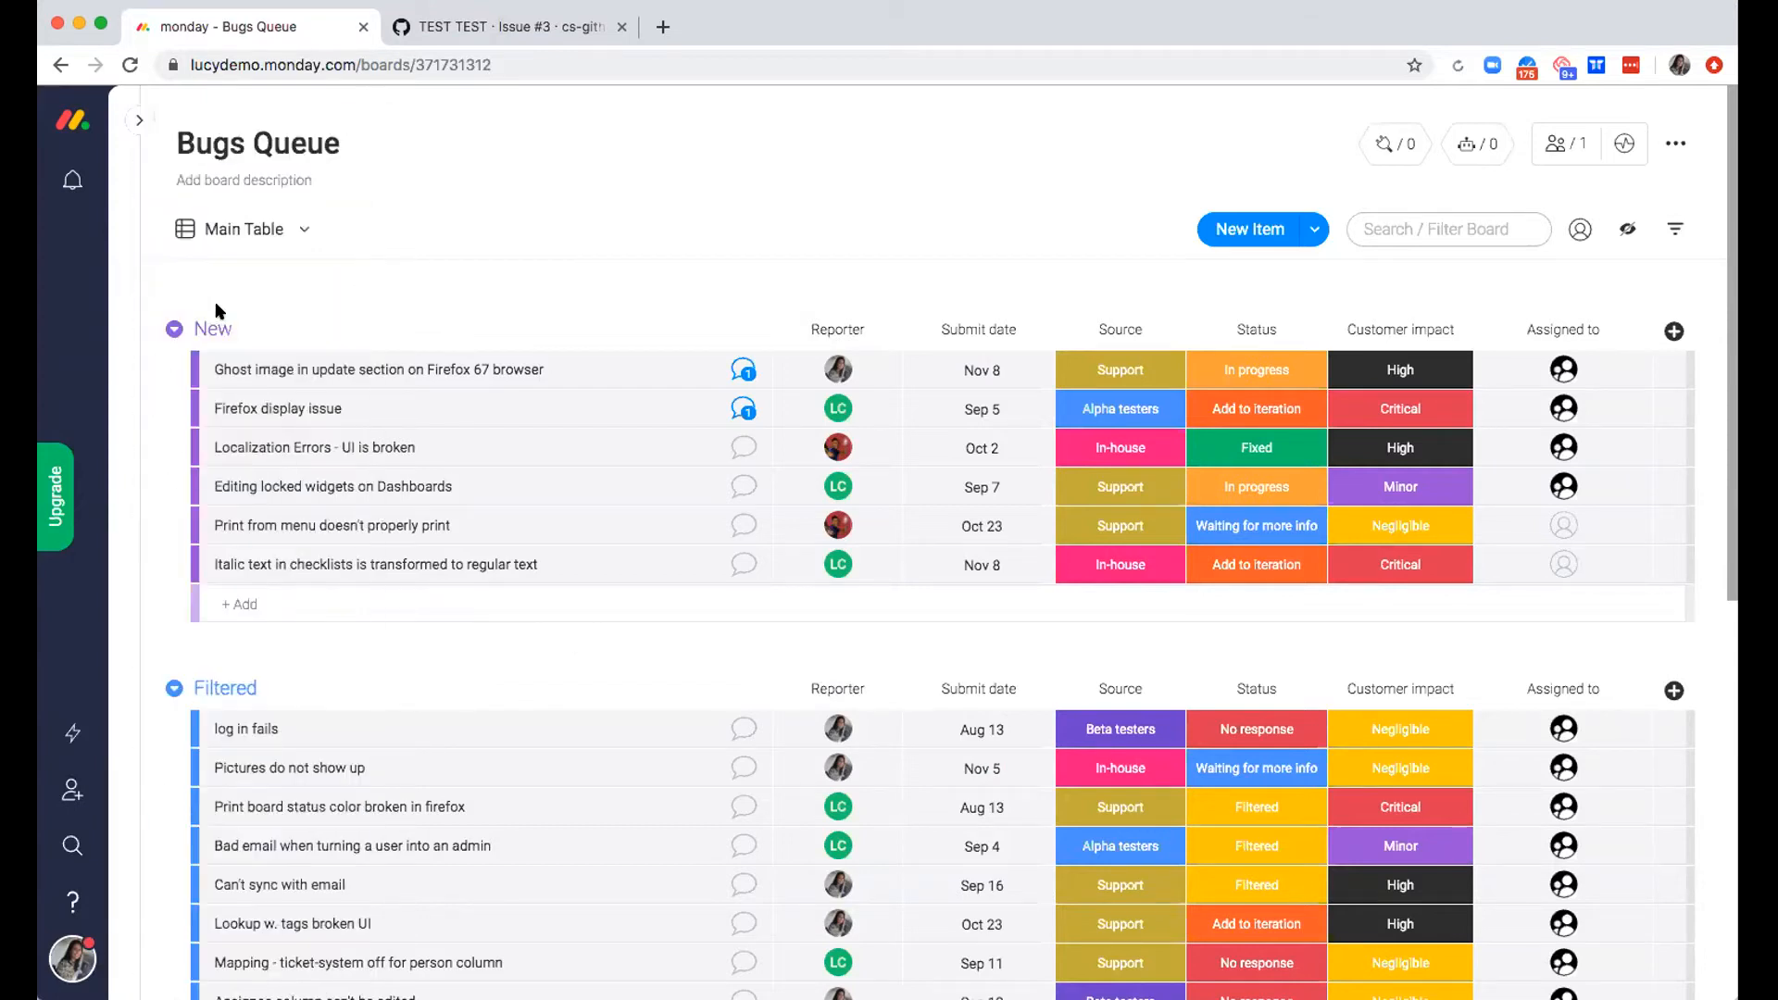
Collapse all groups on the Bugs Queue board and expand New, Filtered and Fixed again
click(175, 329)
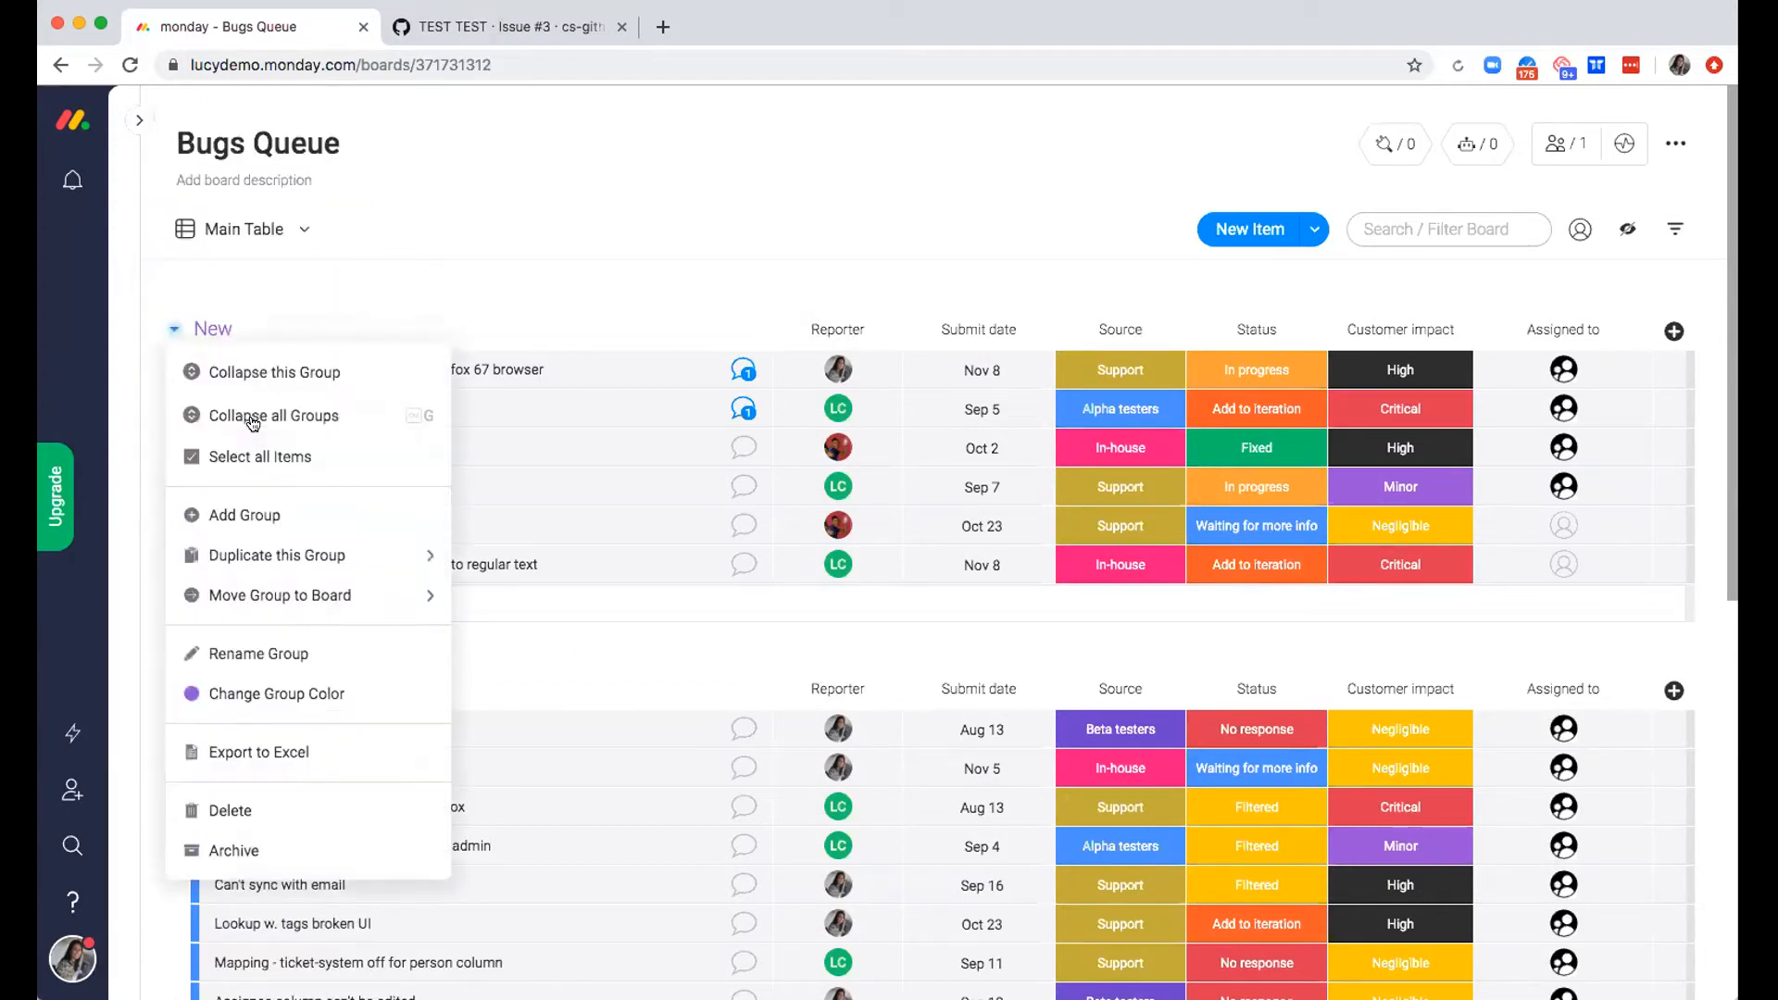
click(252, 417)
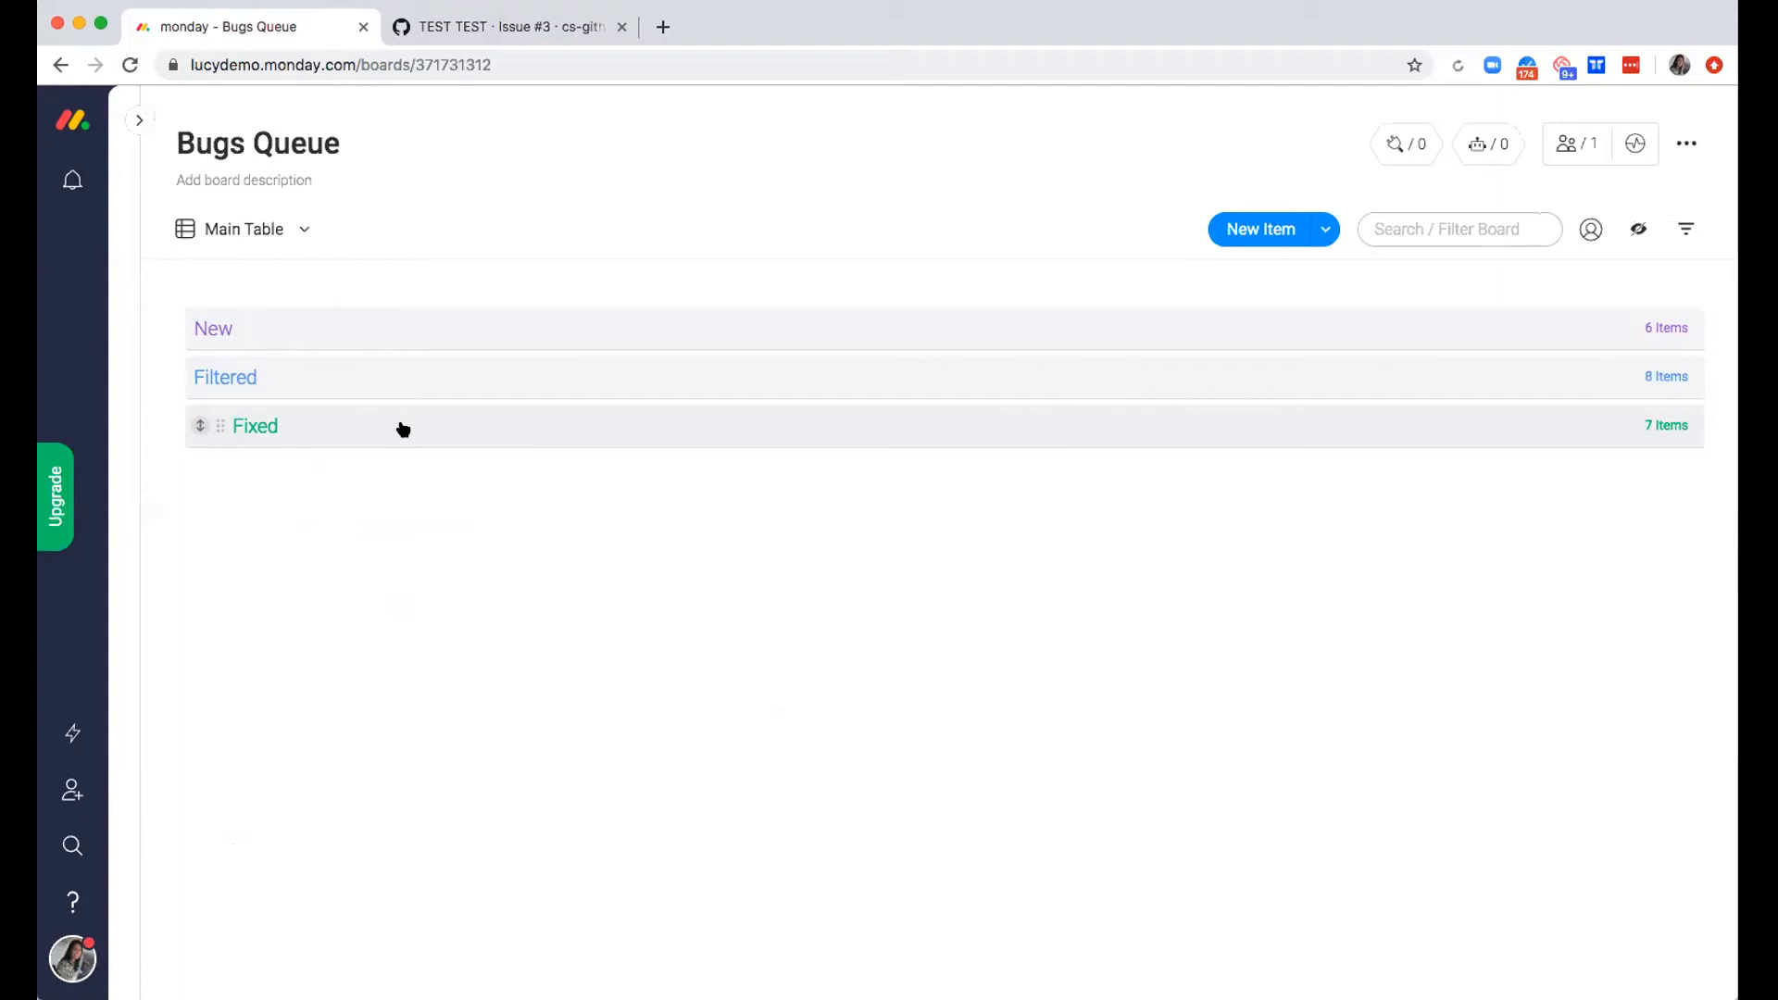
click(218, 328)
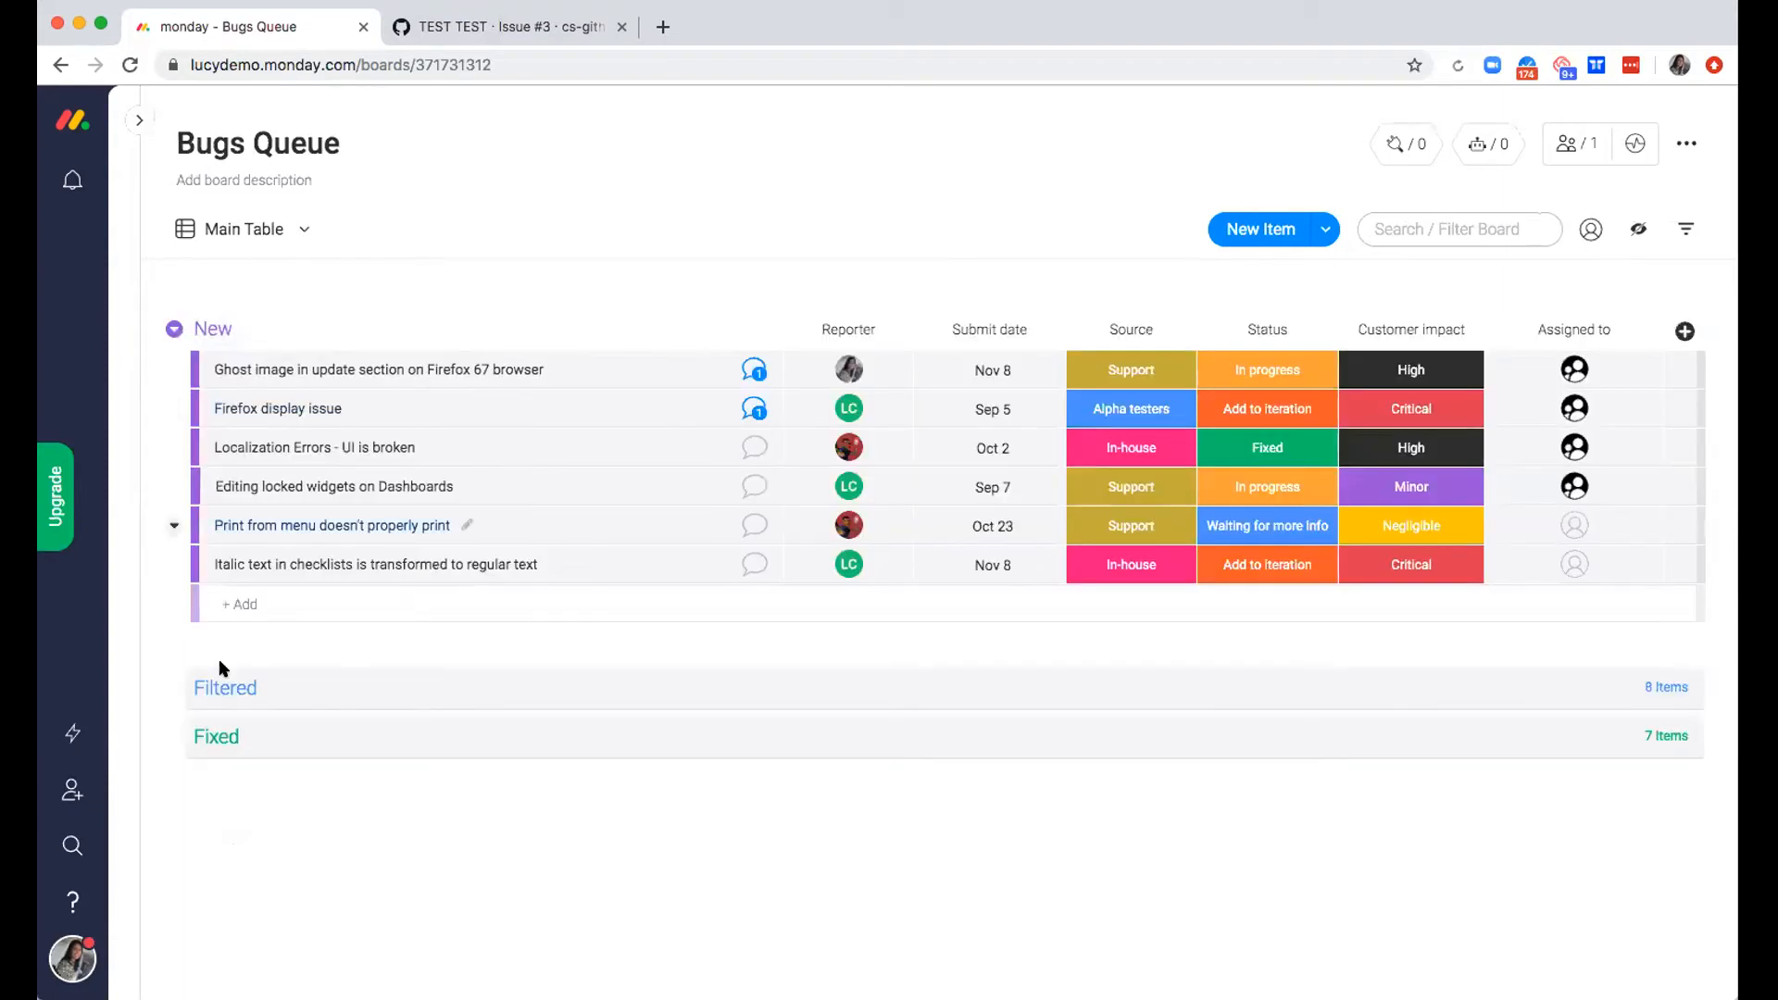
click(198, 687)
click(195, 769)
scroll(476, 738, up, 5)
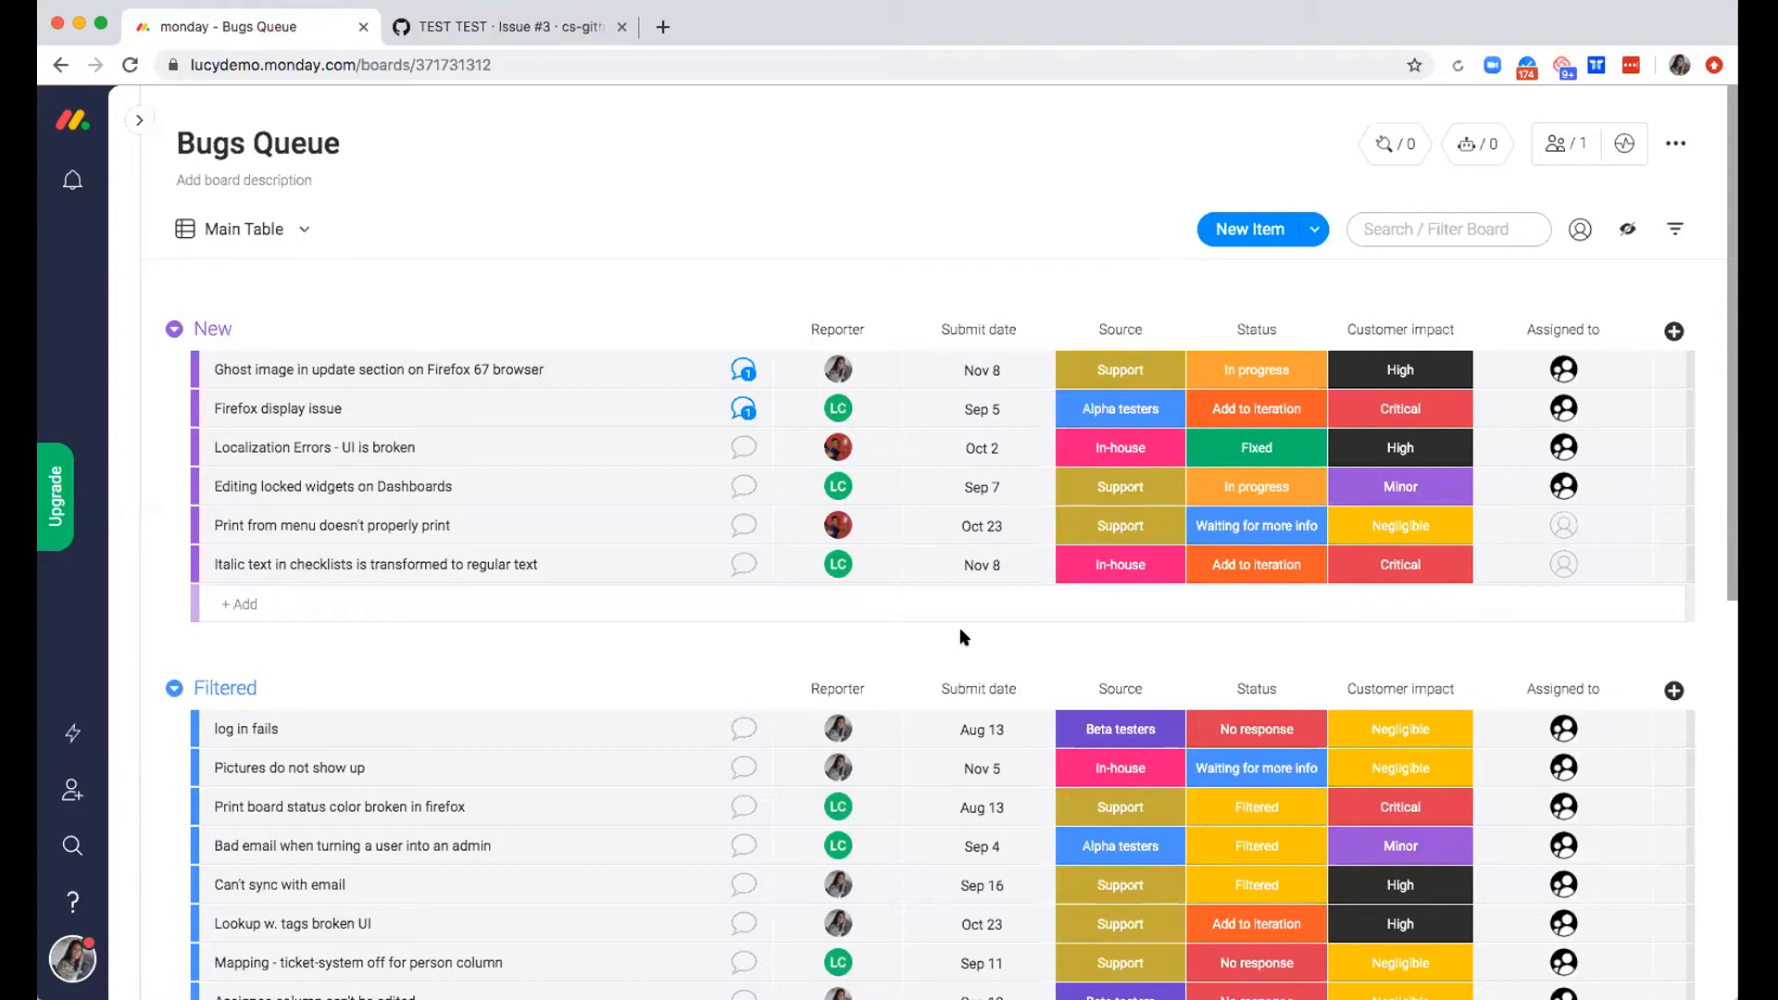
Check the Source, Status and Customer impact label options for the item "Ghost image in update section on Firefox 67 browser"
click(1117, 368)
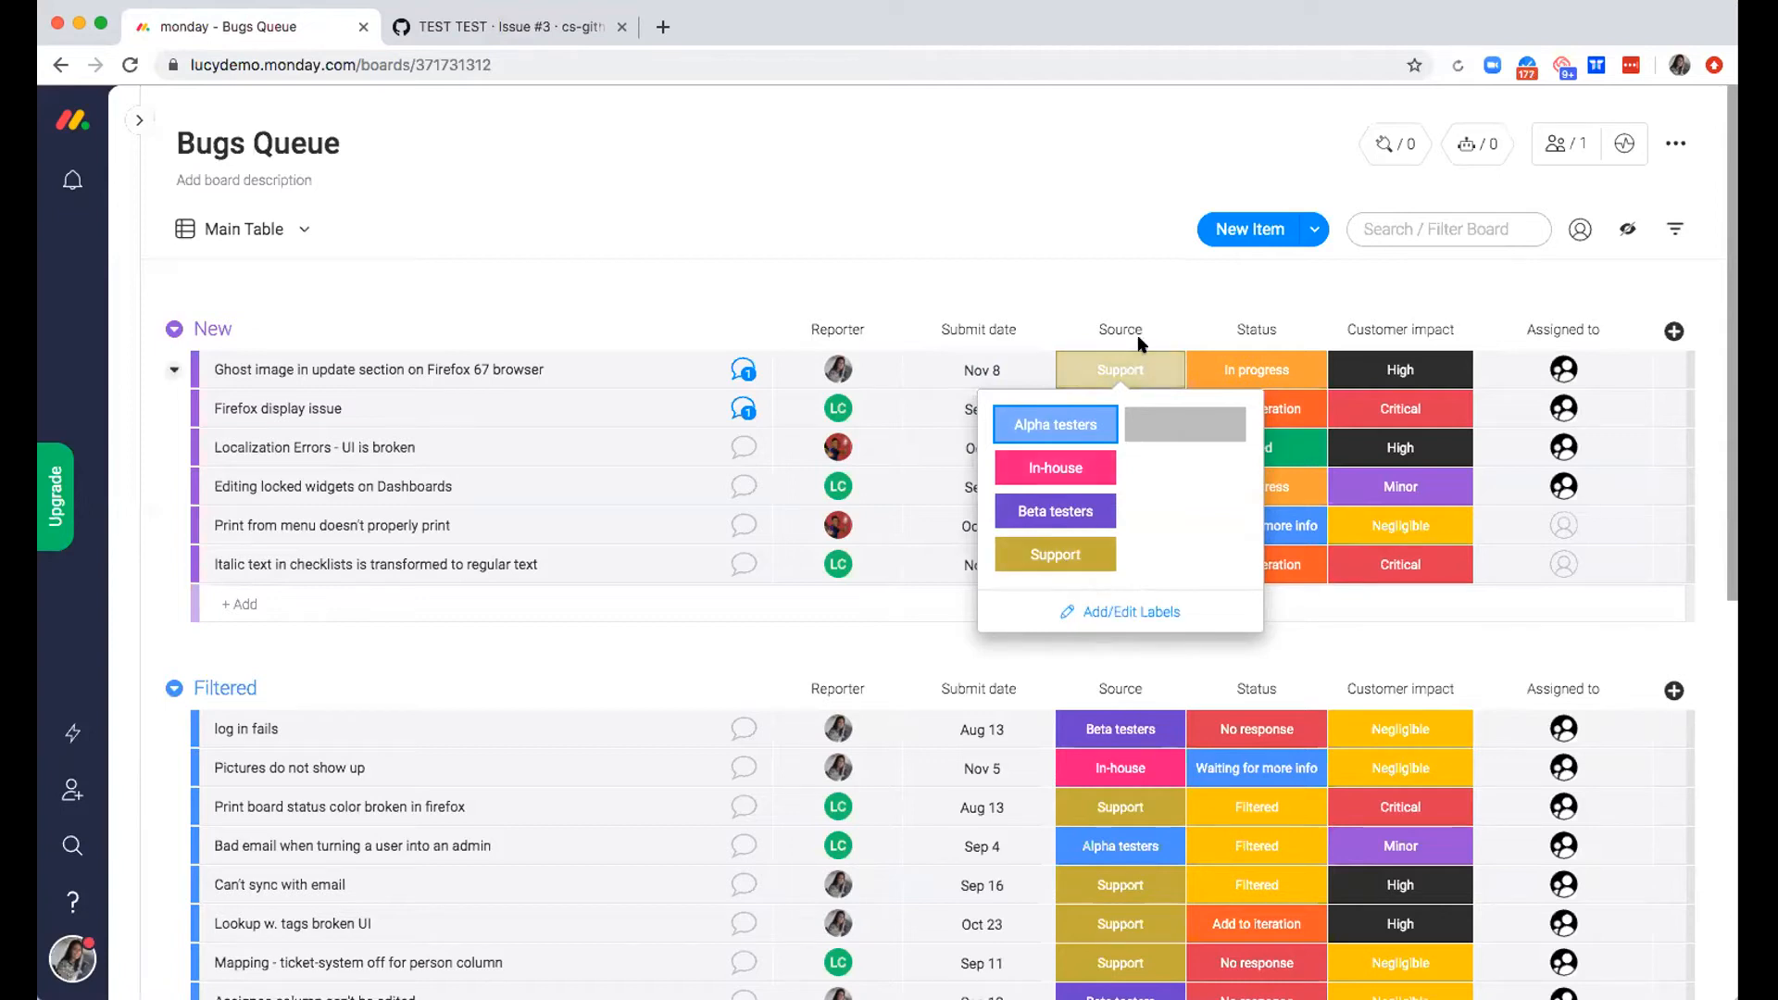
click(1115, 250)
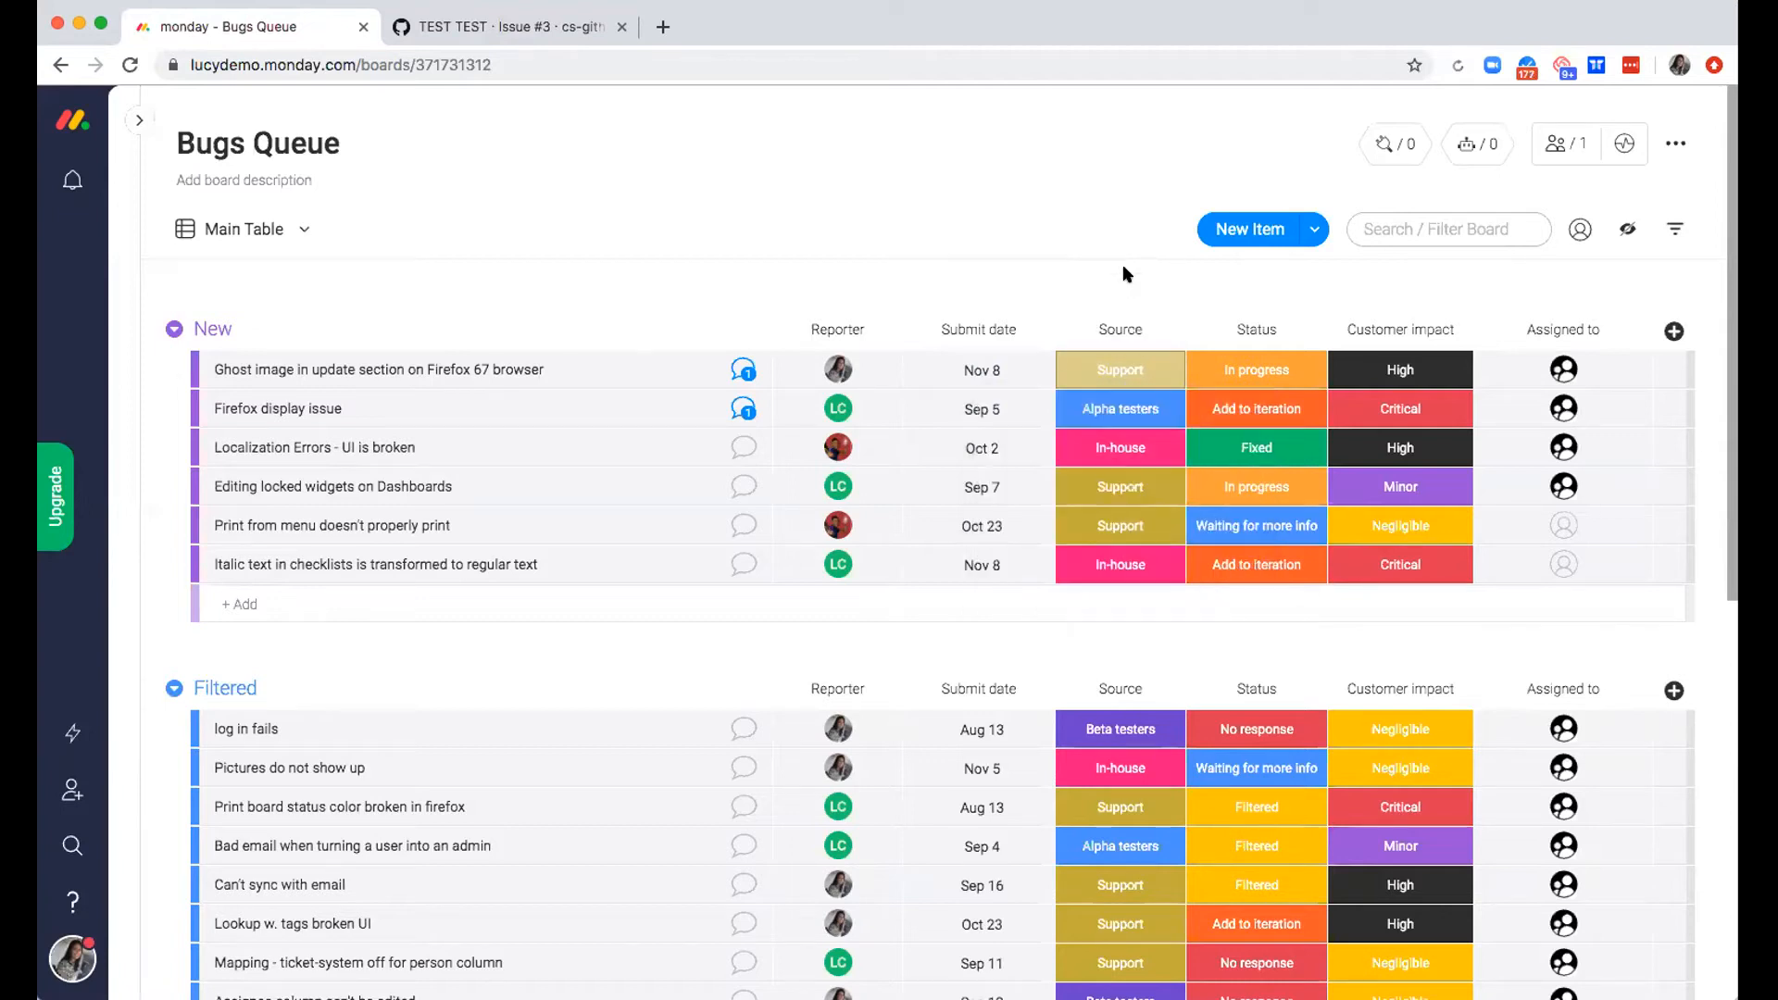
click(1280, 370)
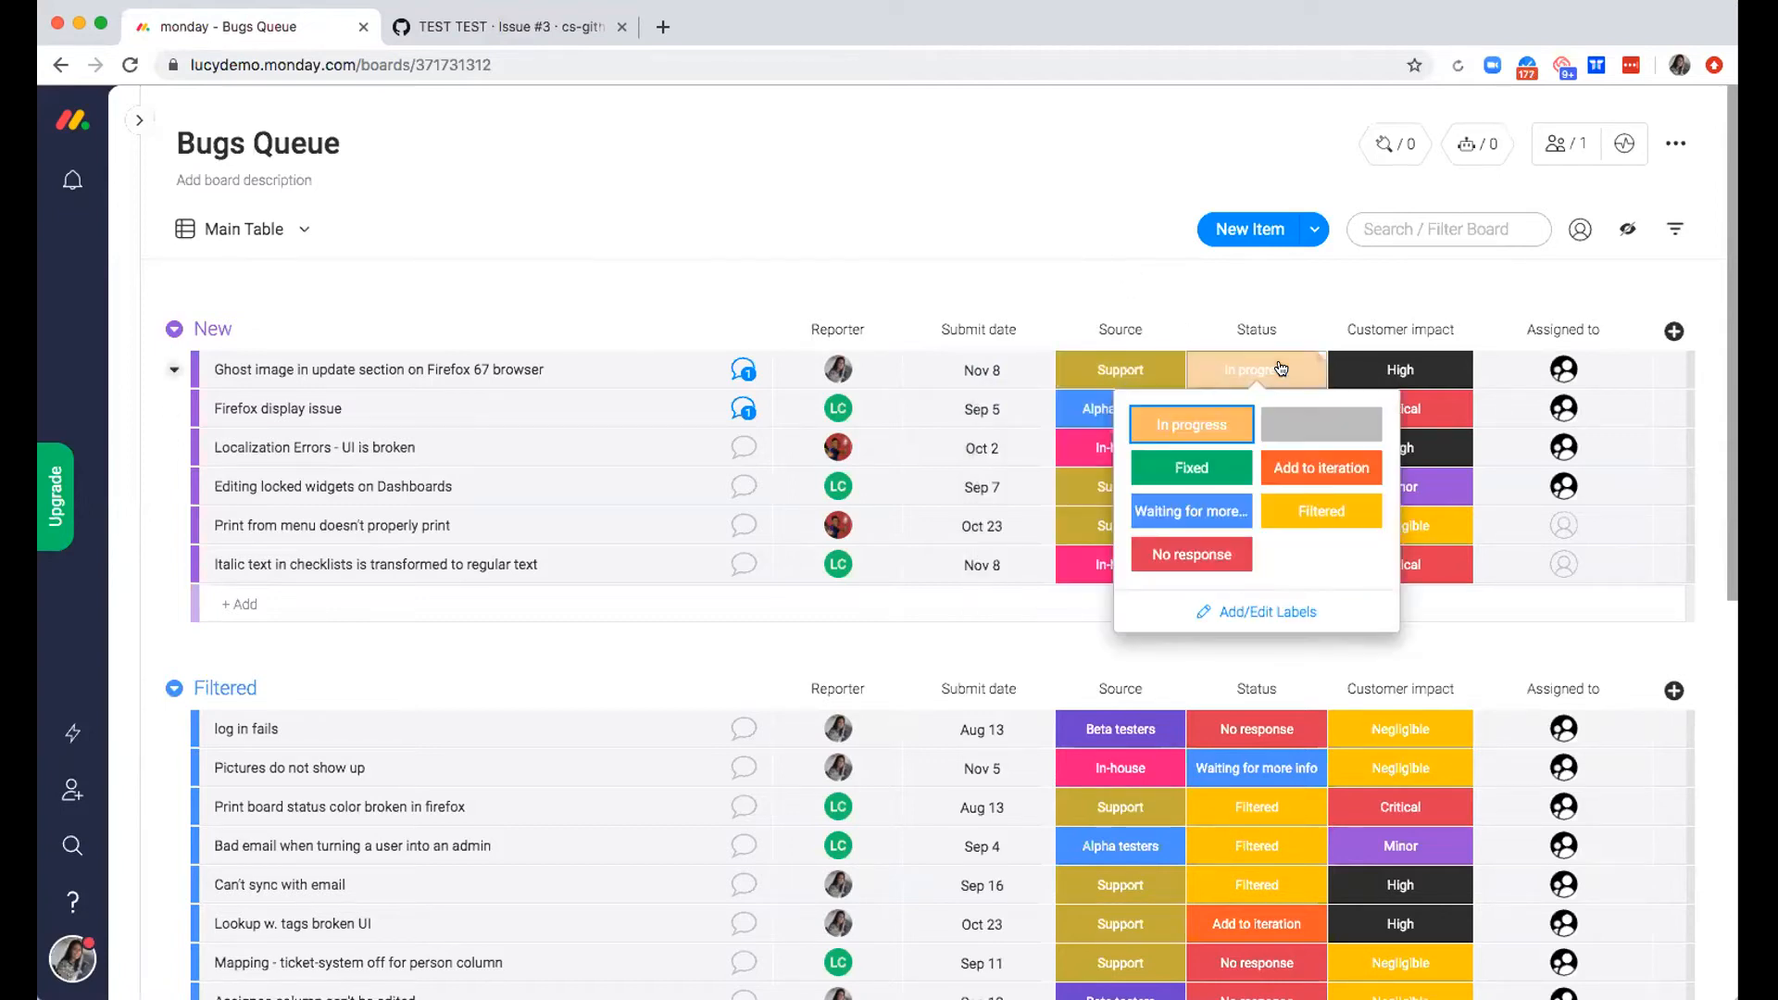
click(1407, 367)
click(1406, 369)
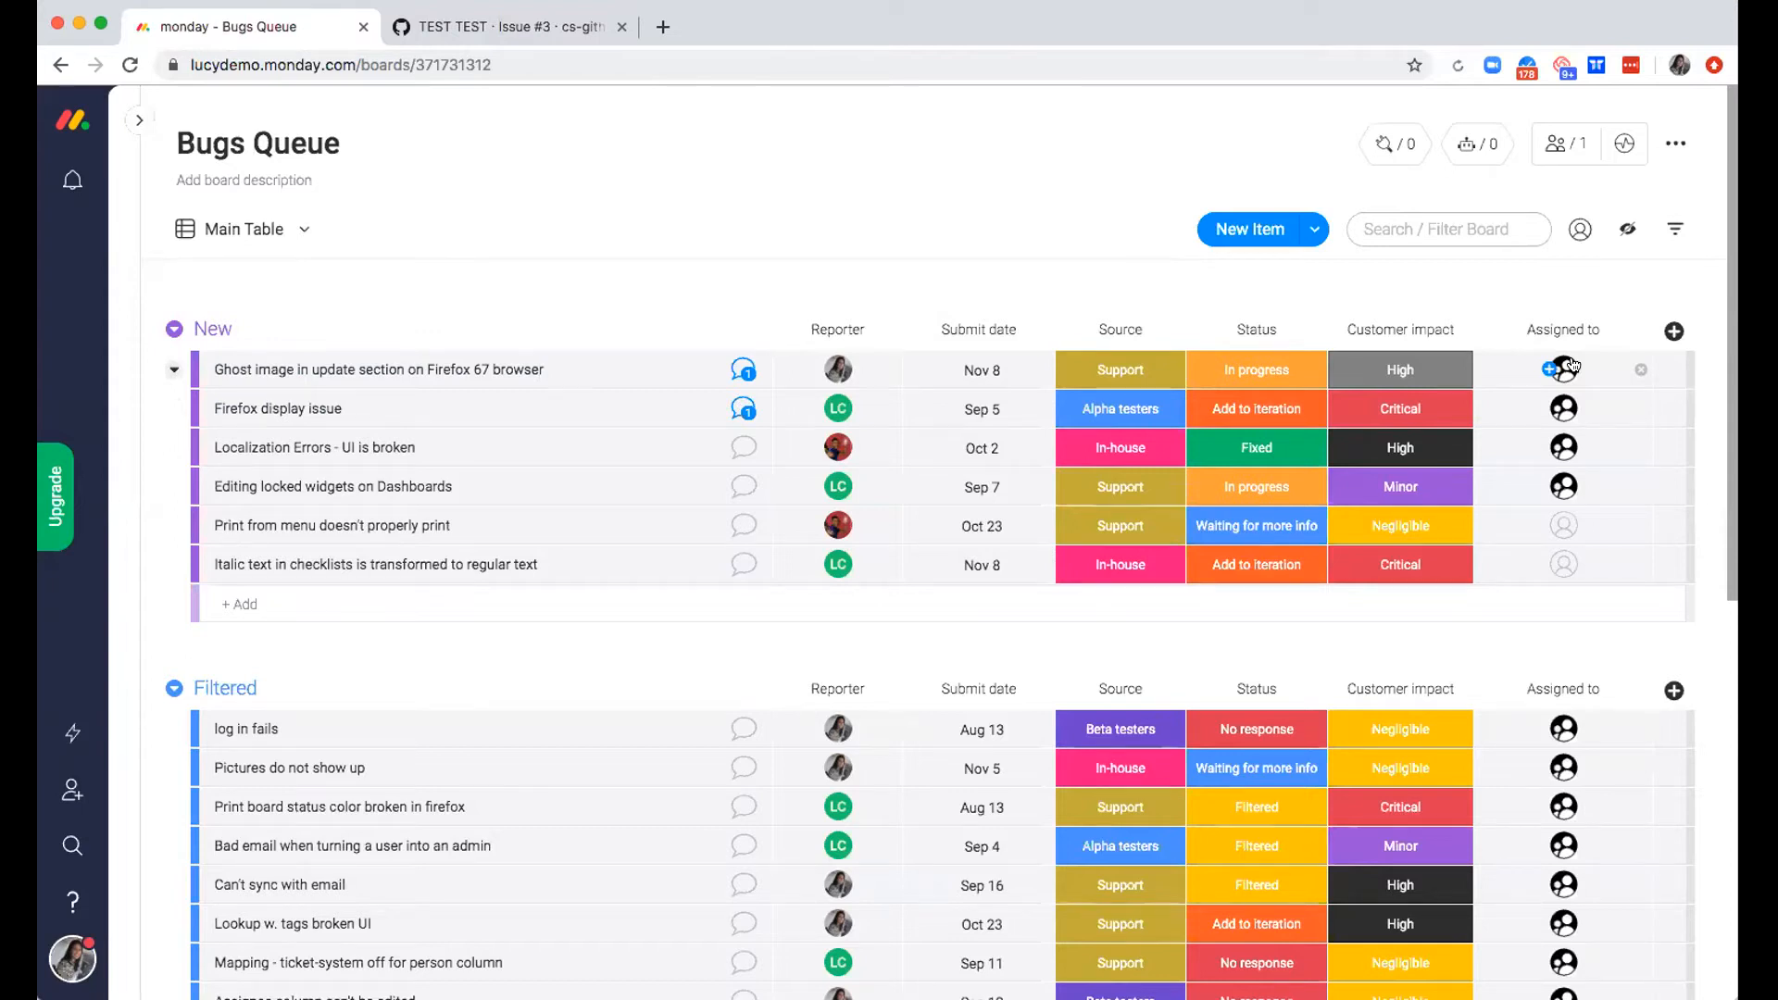
Open the updates of "Ghost image in update section on Firefox 67 browser" and read the full issue description
click(741, 371)
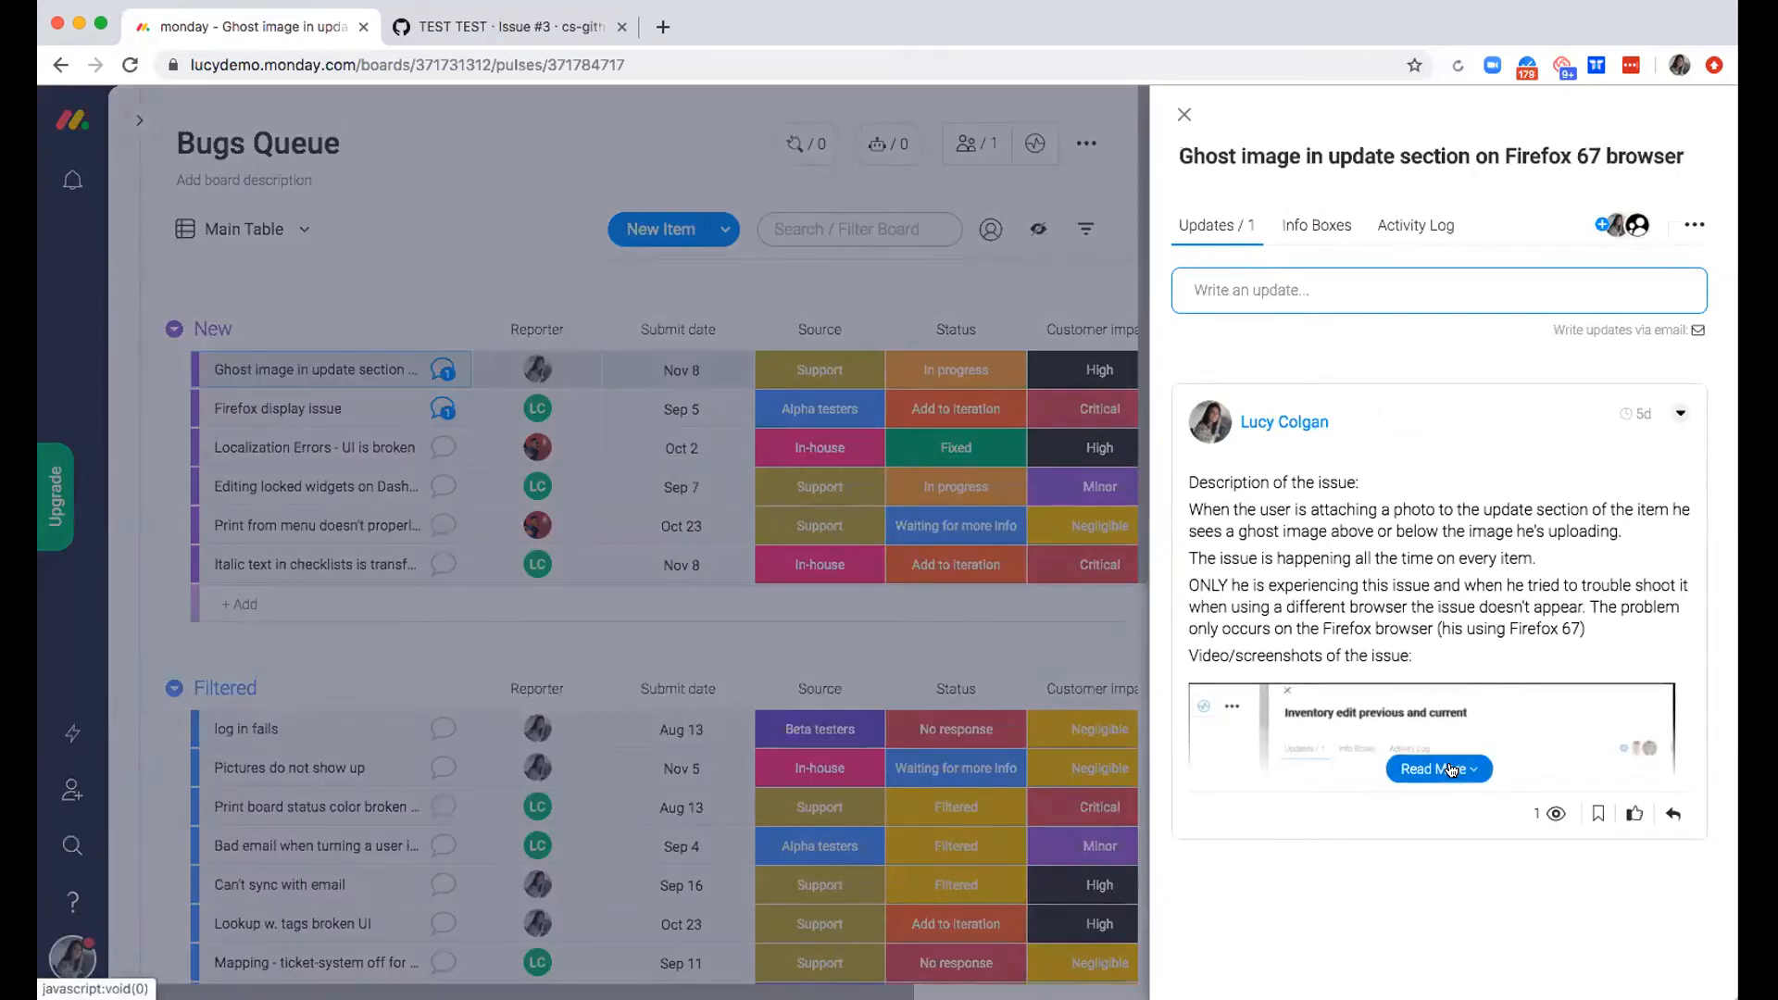
click(1450, 770)
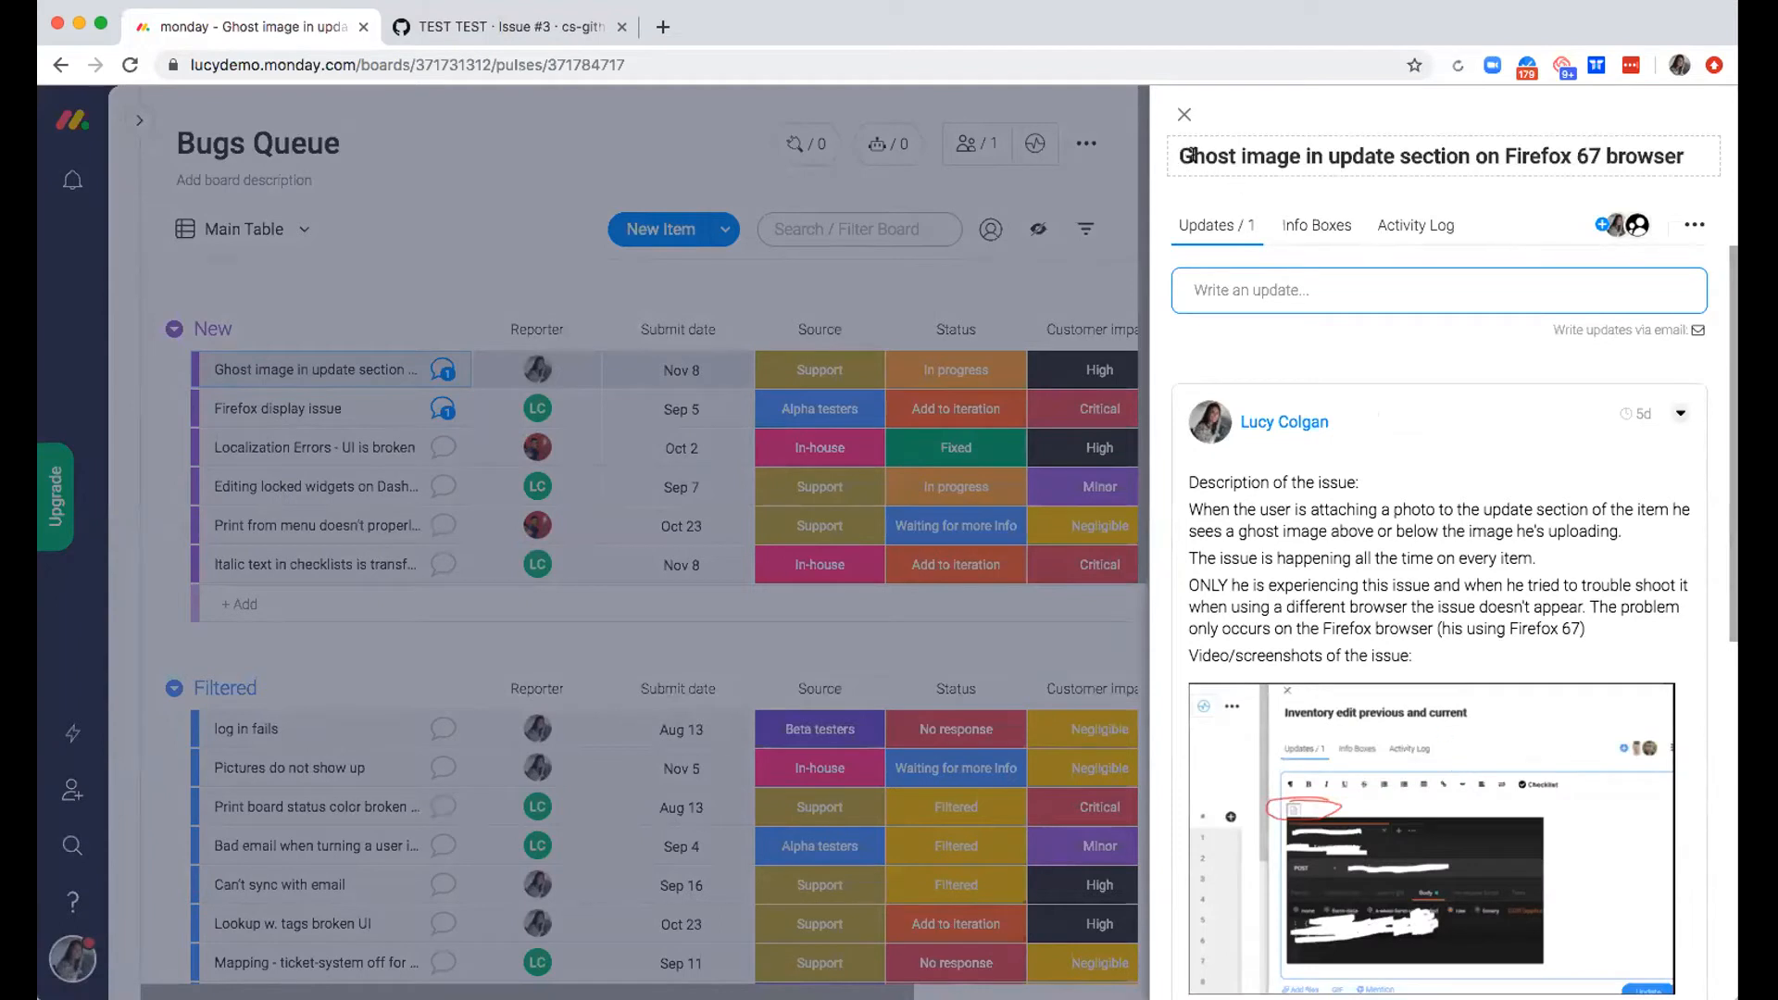
drag(1187, 512, 1589, 556)
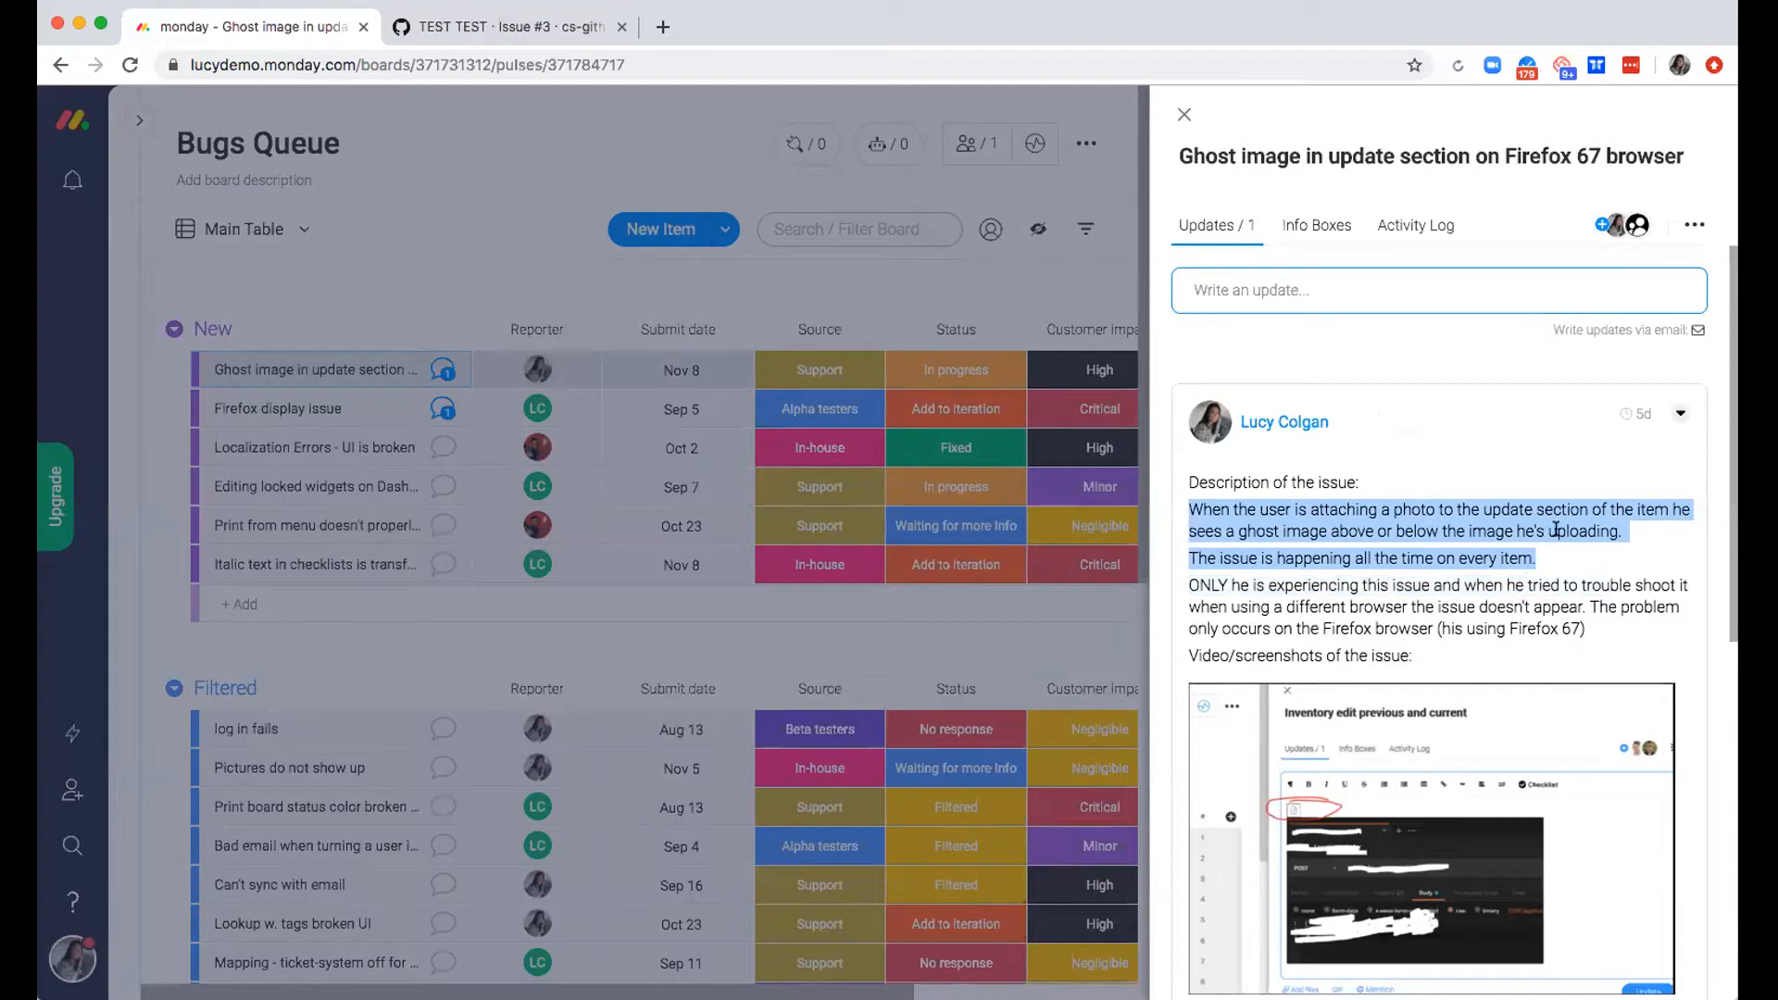
drag(1256, 585, 1480, 620)
click(1479, 620)
scroll(1463, 629, down, 3)
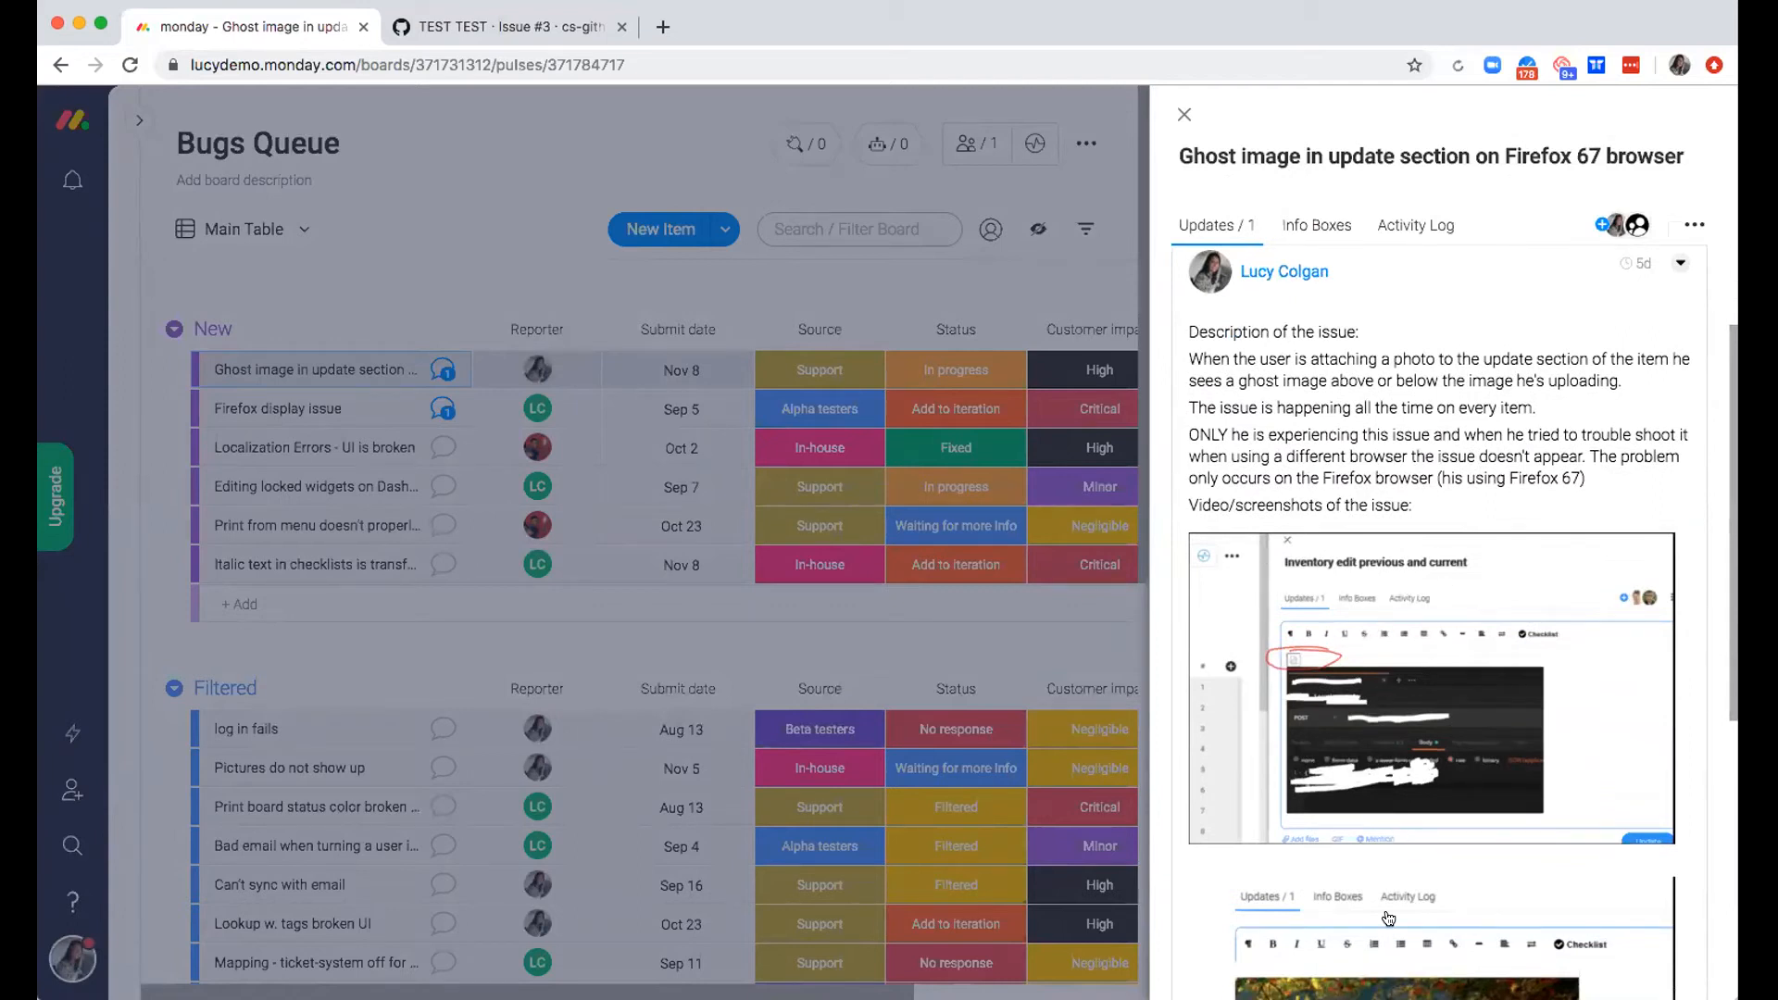
Examine the update's screenshots, browser and account details, and check who has seen the update
scroll(1395, 921, down, 5)
scroll(1396, 923, down, 3)
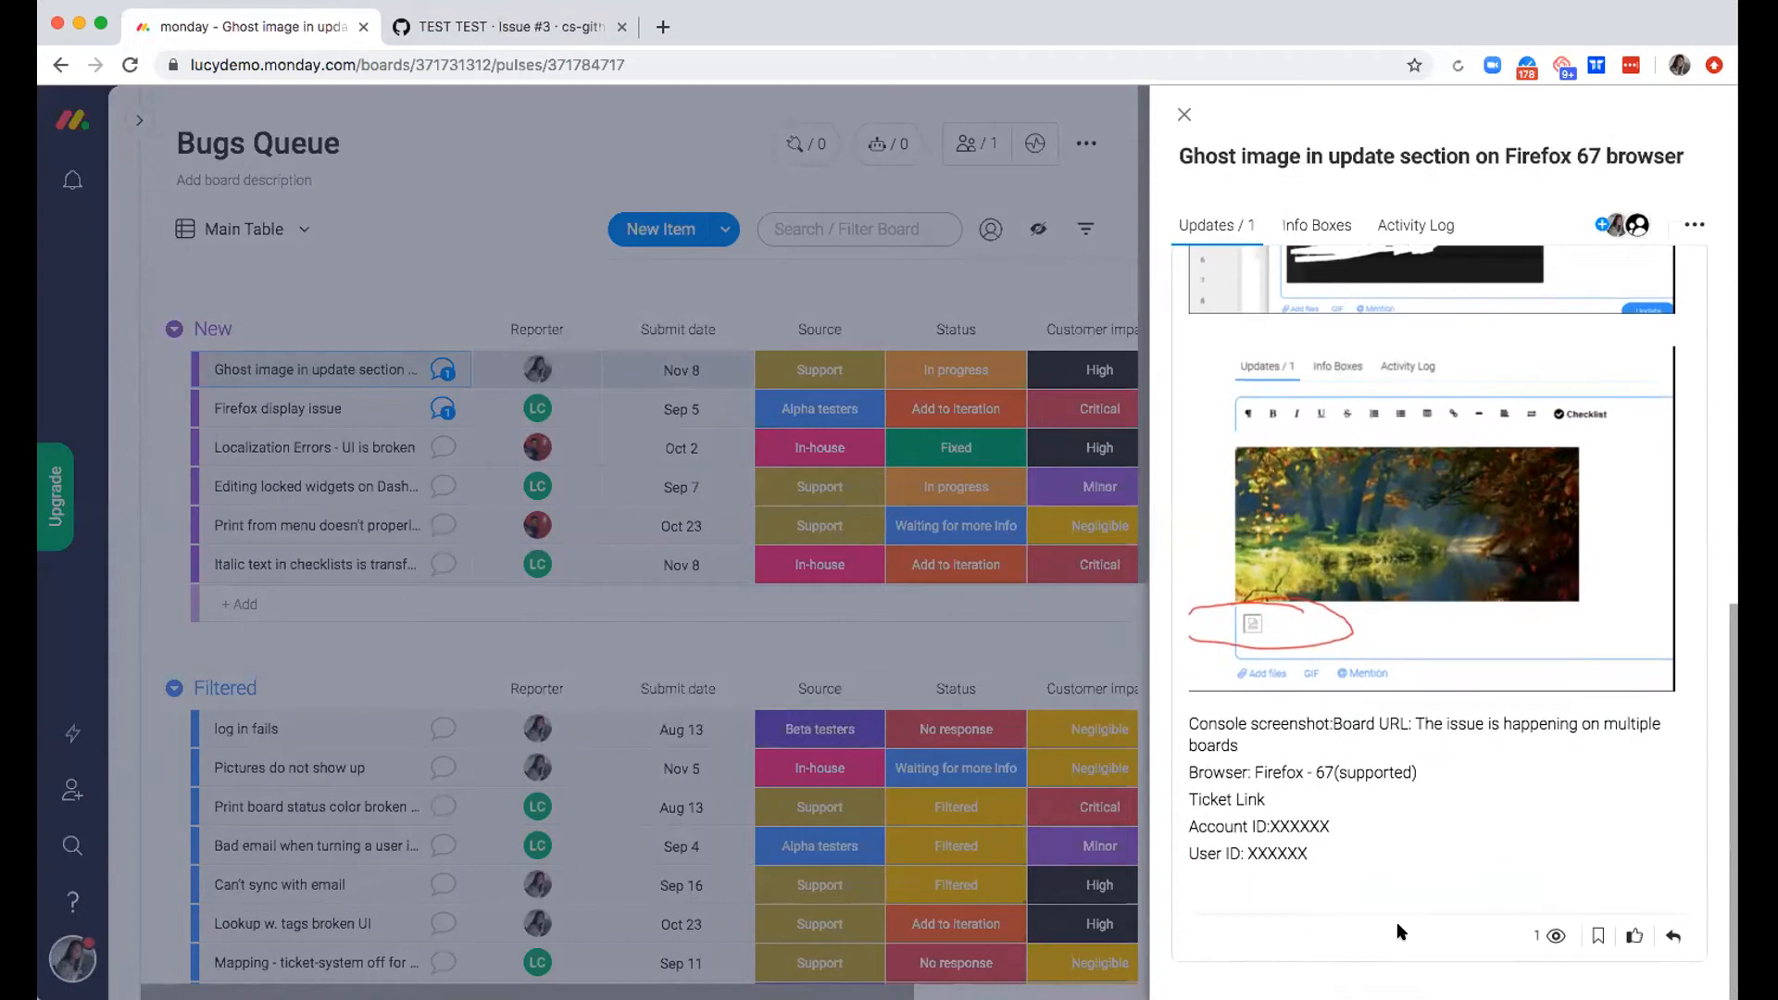
drag(1321, 861, 1169, 775)
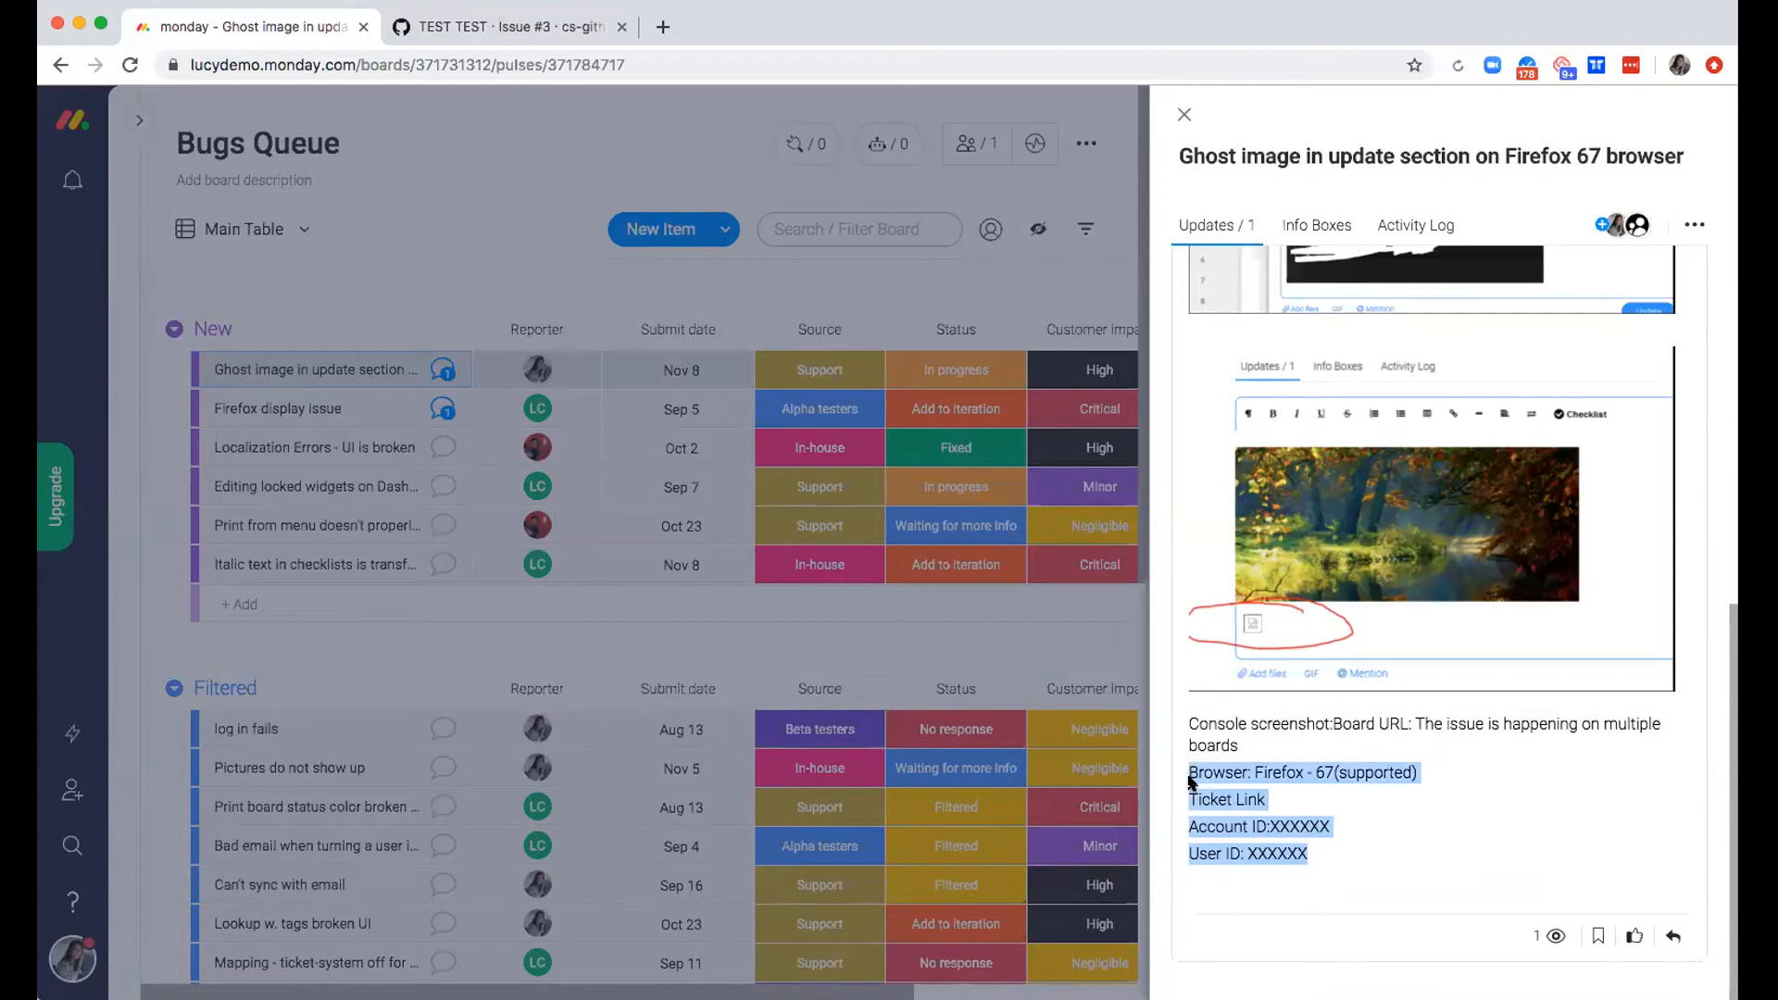
click(1342, 770)
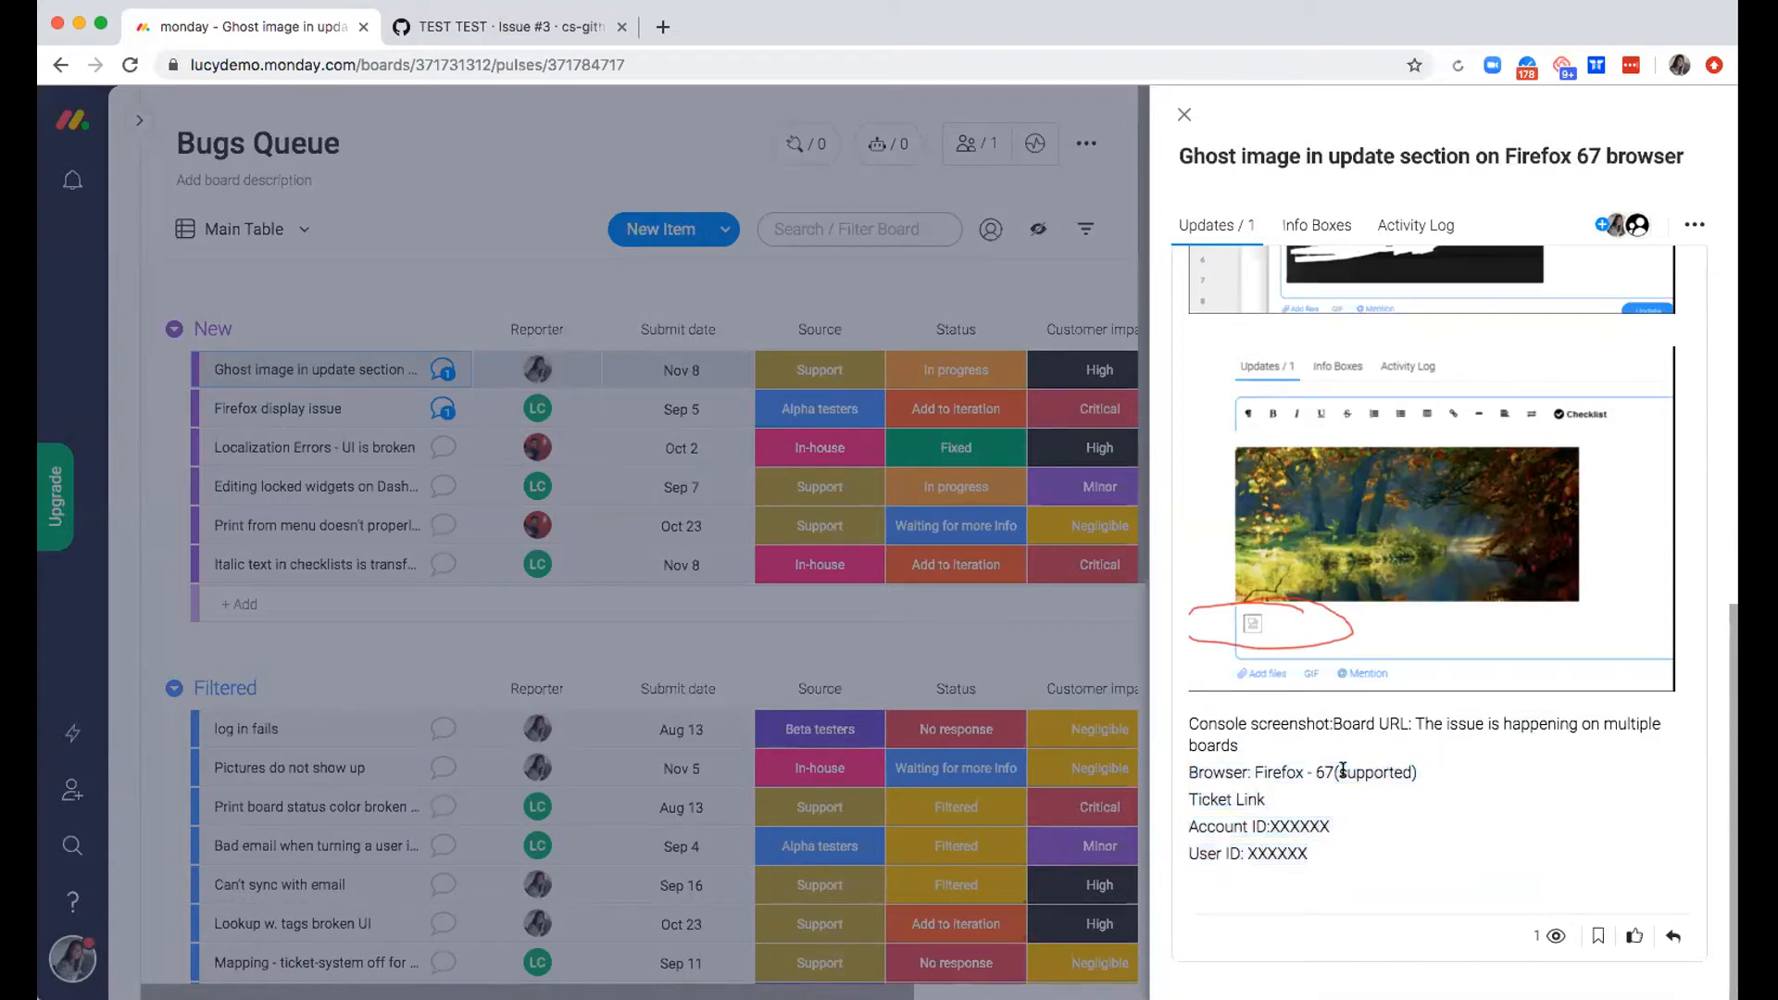
double_click(1287, 830)
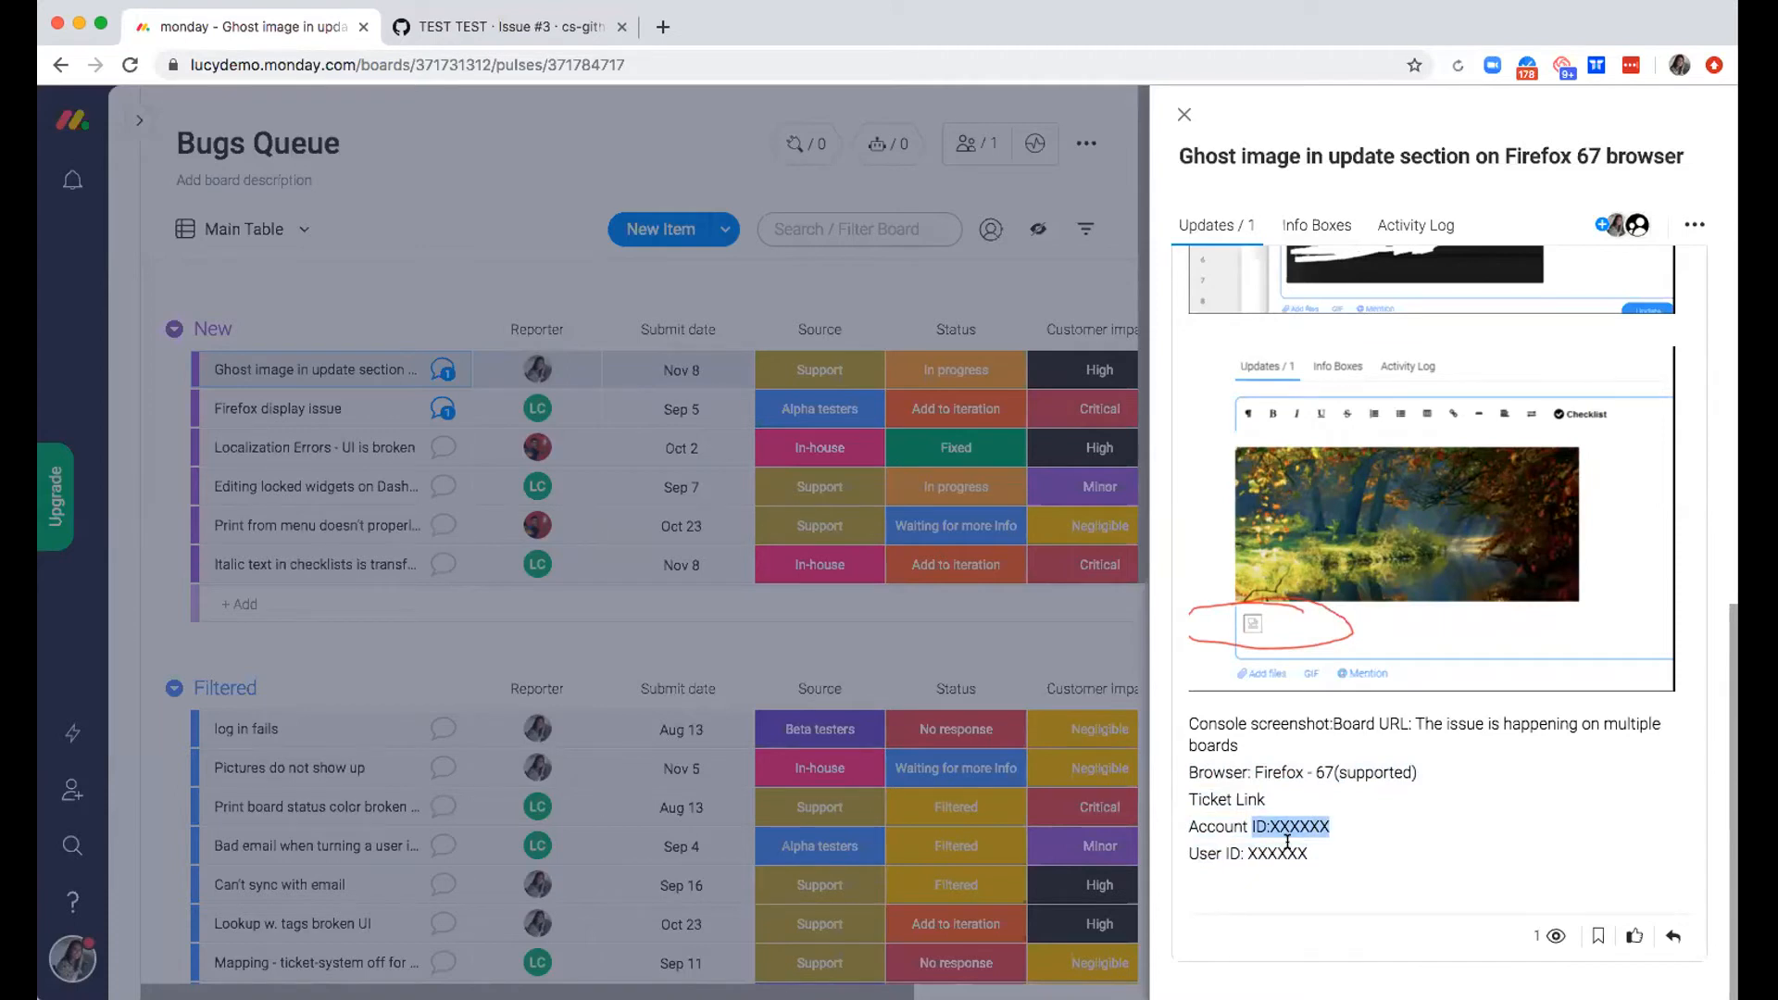
scroll(1287, 841, up, 10)
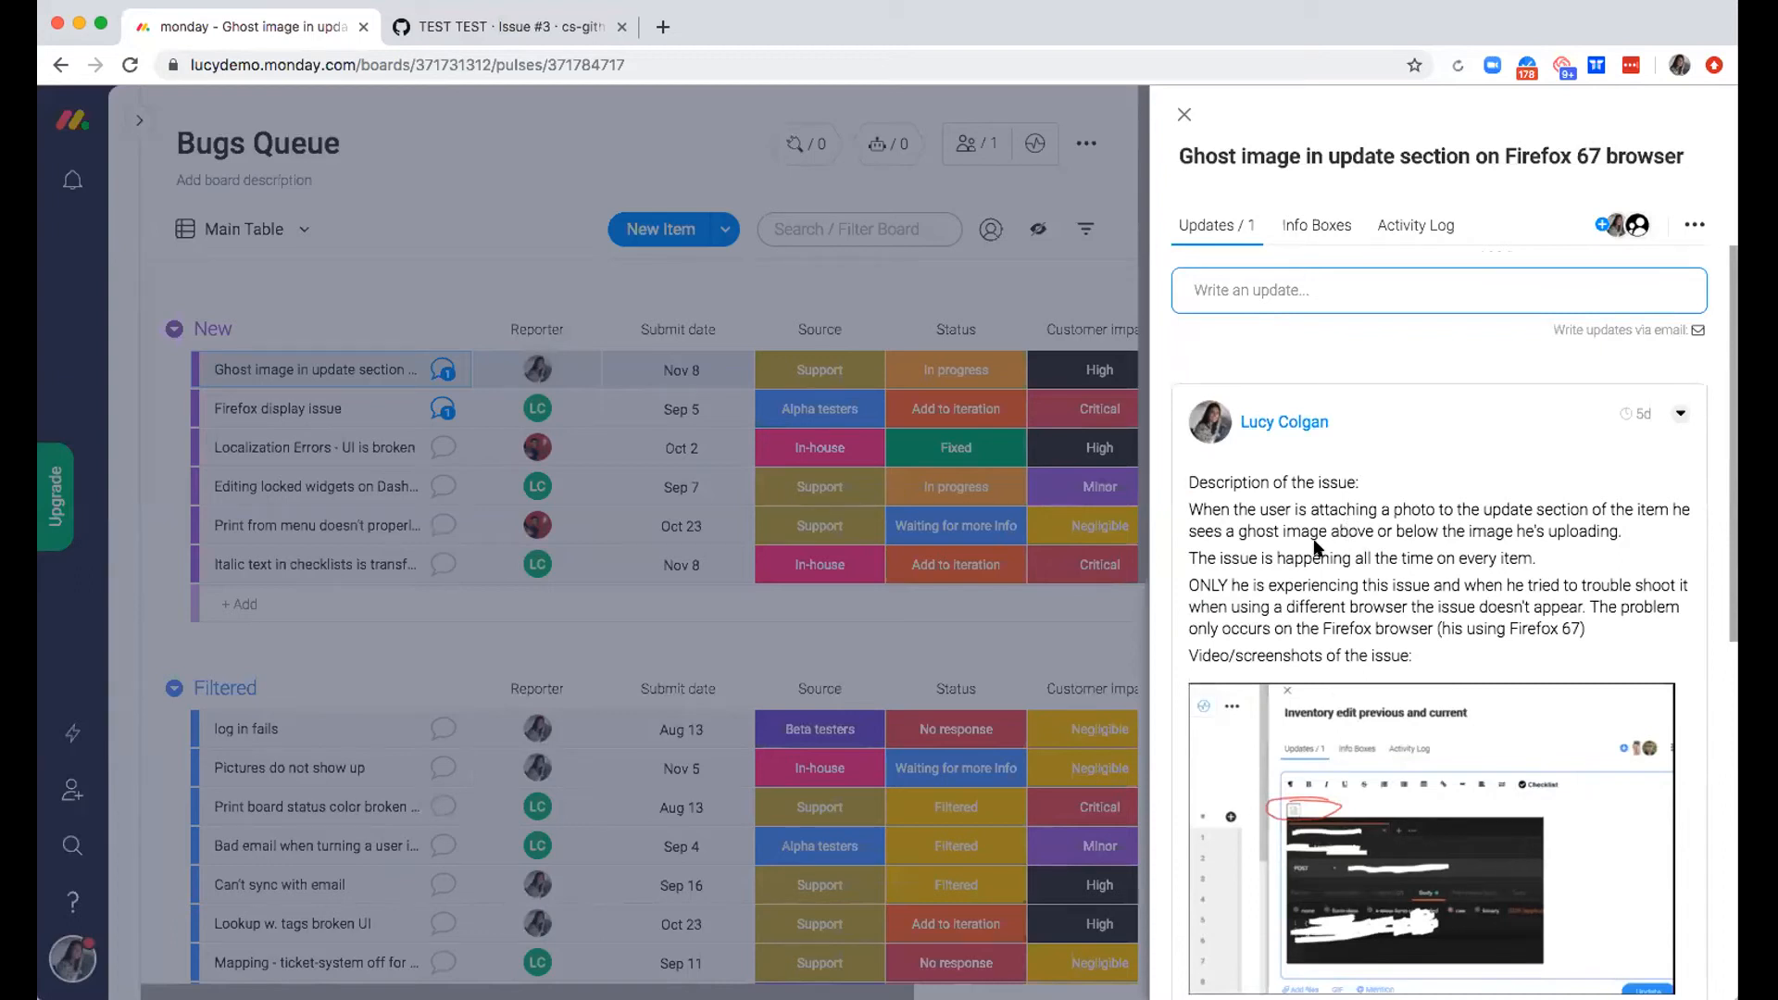
scroll(1315, 627, down, 1)
scroll(1315, 628, down, 7)
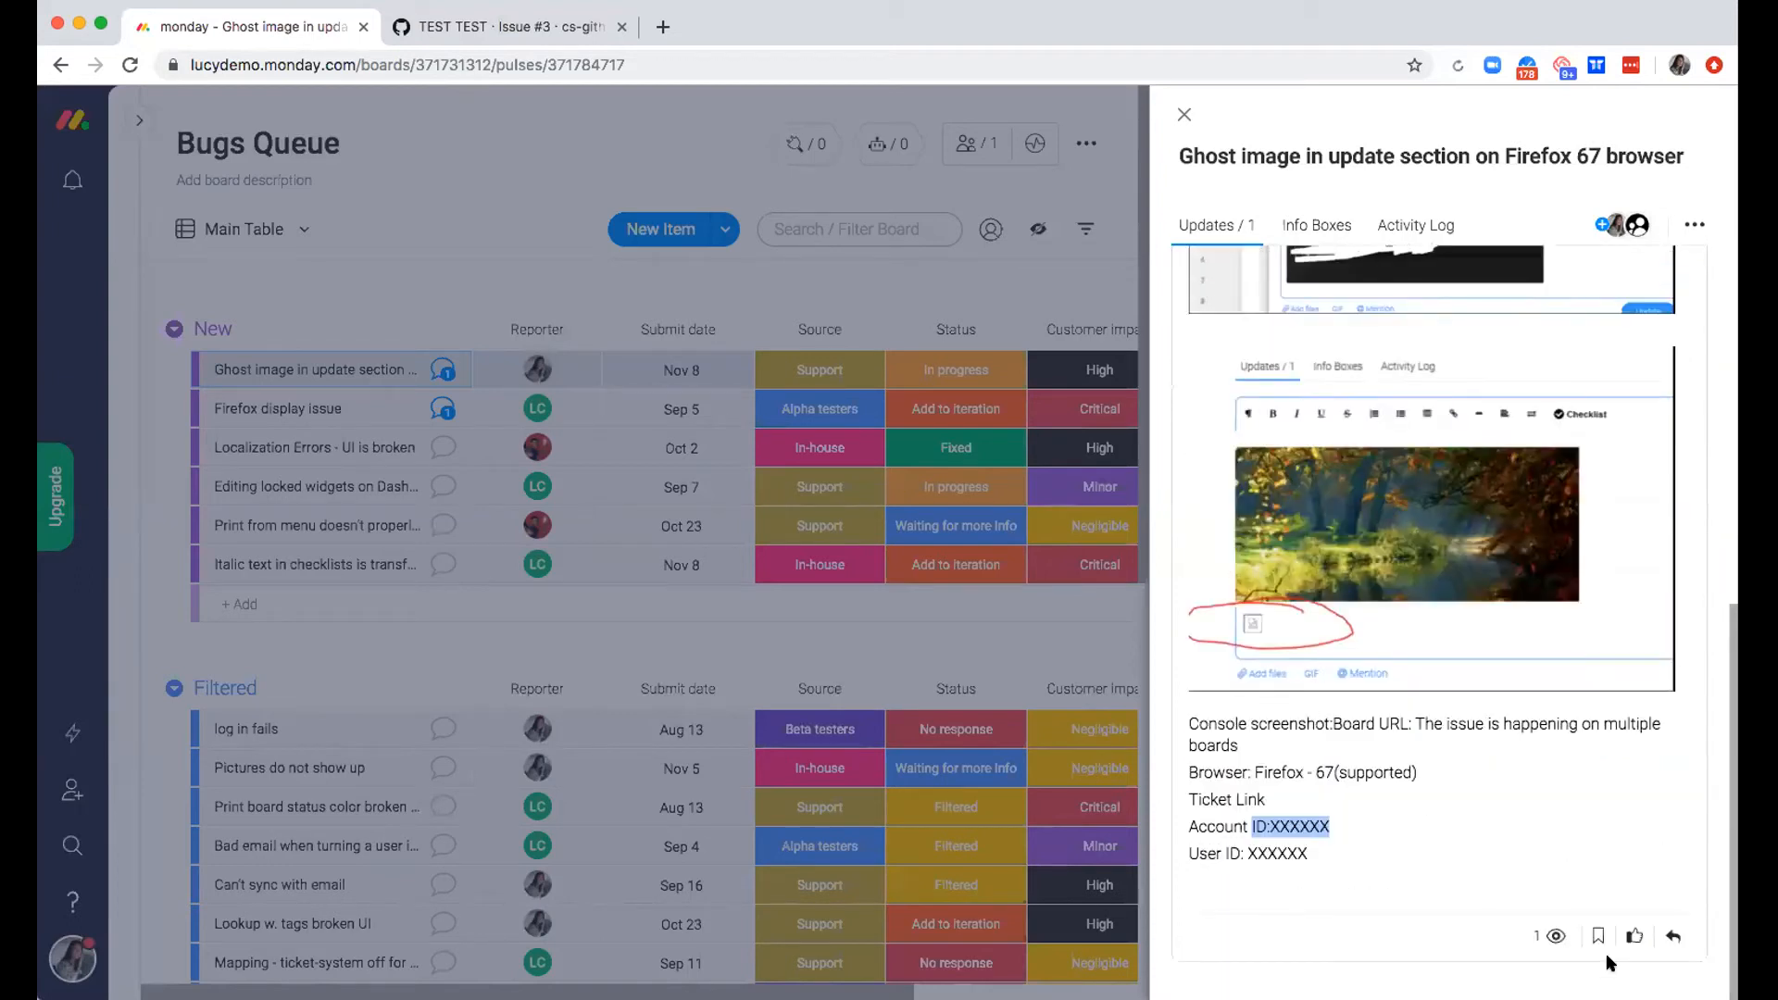
mouse_move(1545, 940)
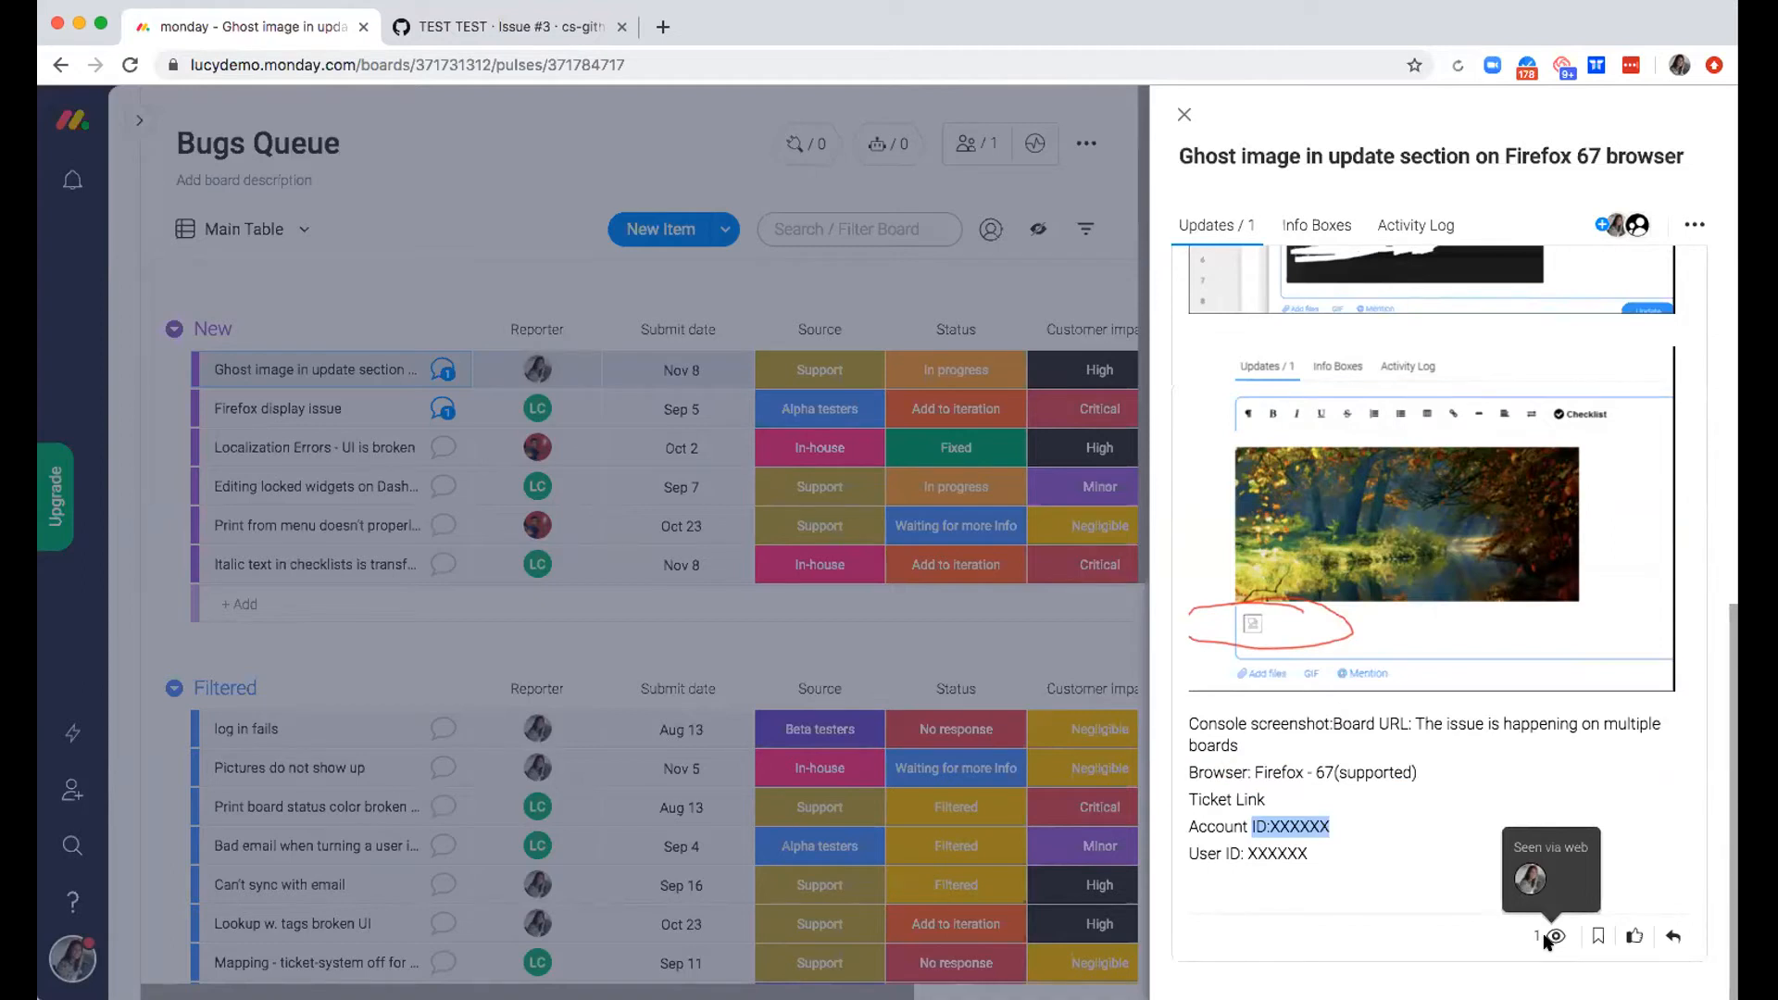
Reply to the update, mentioning its author, with "Can you clarify if the user has tried a different browser?"
click(1669, 935)
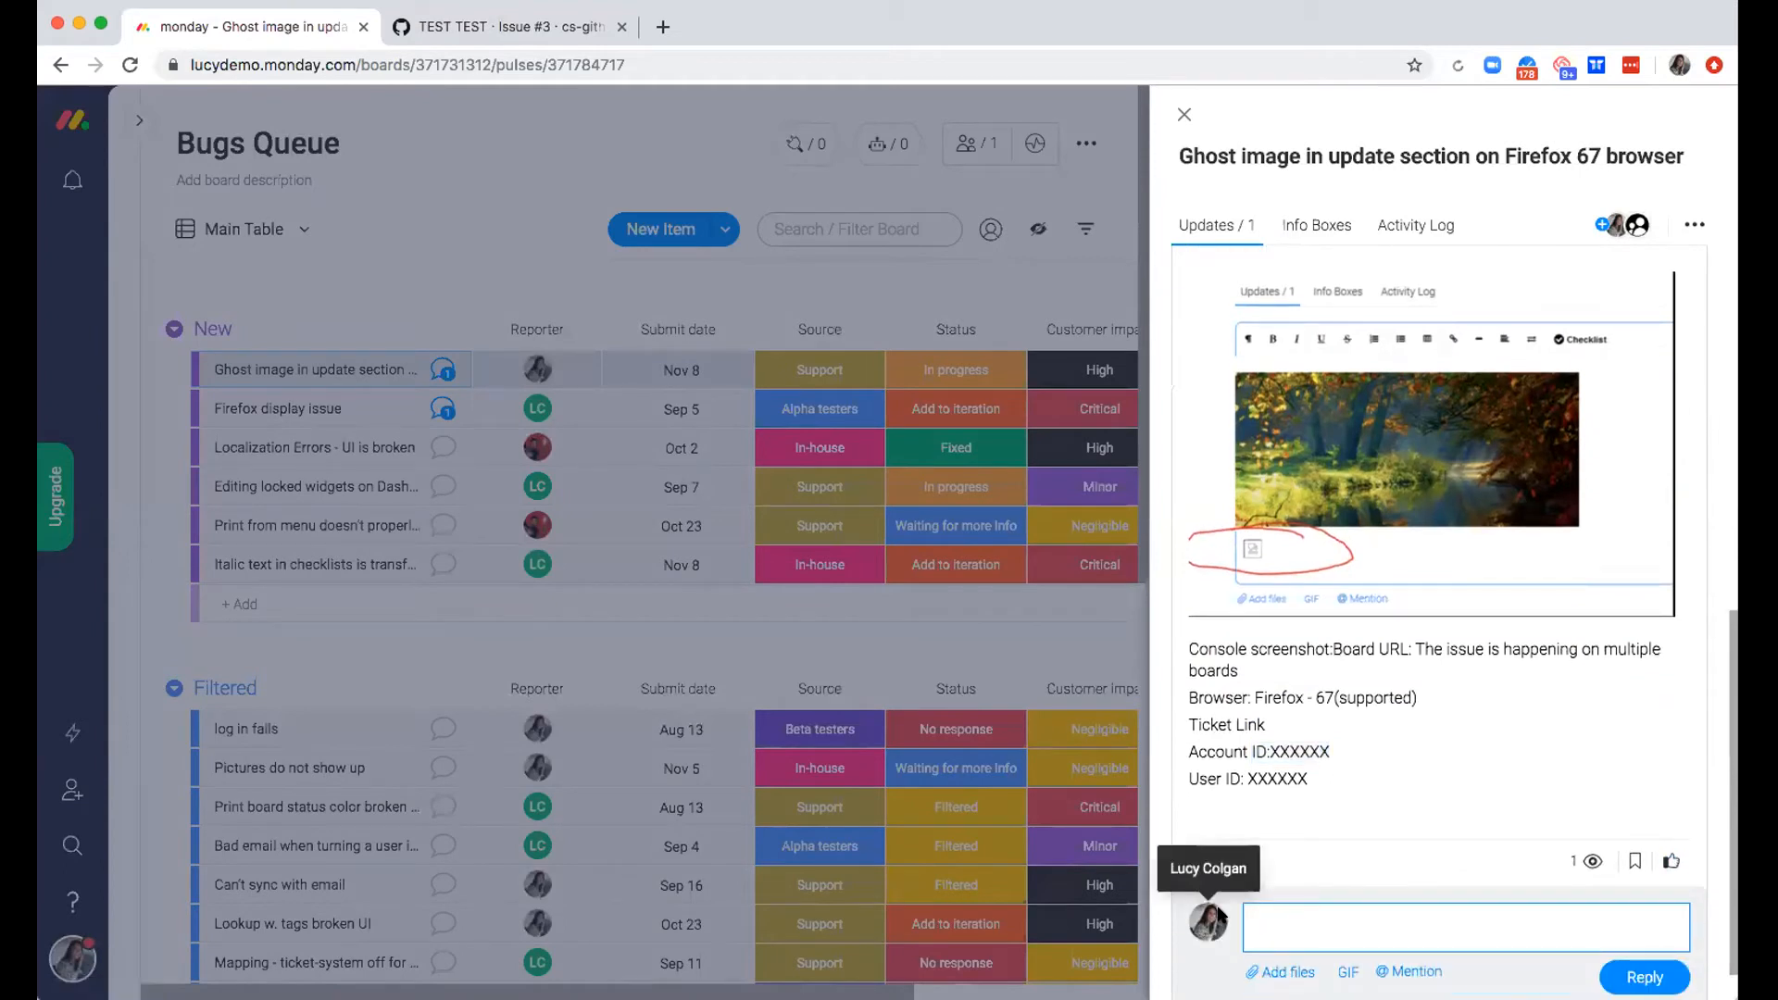
scroll(1208, 921, up, 10)
scroll(1279, 850, up, 1)
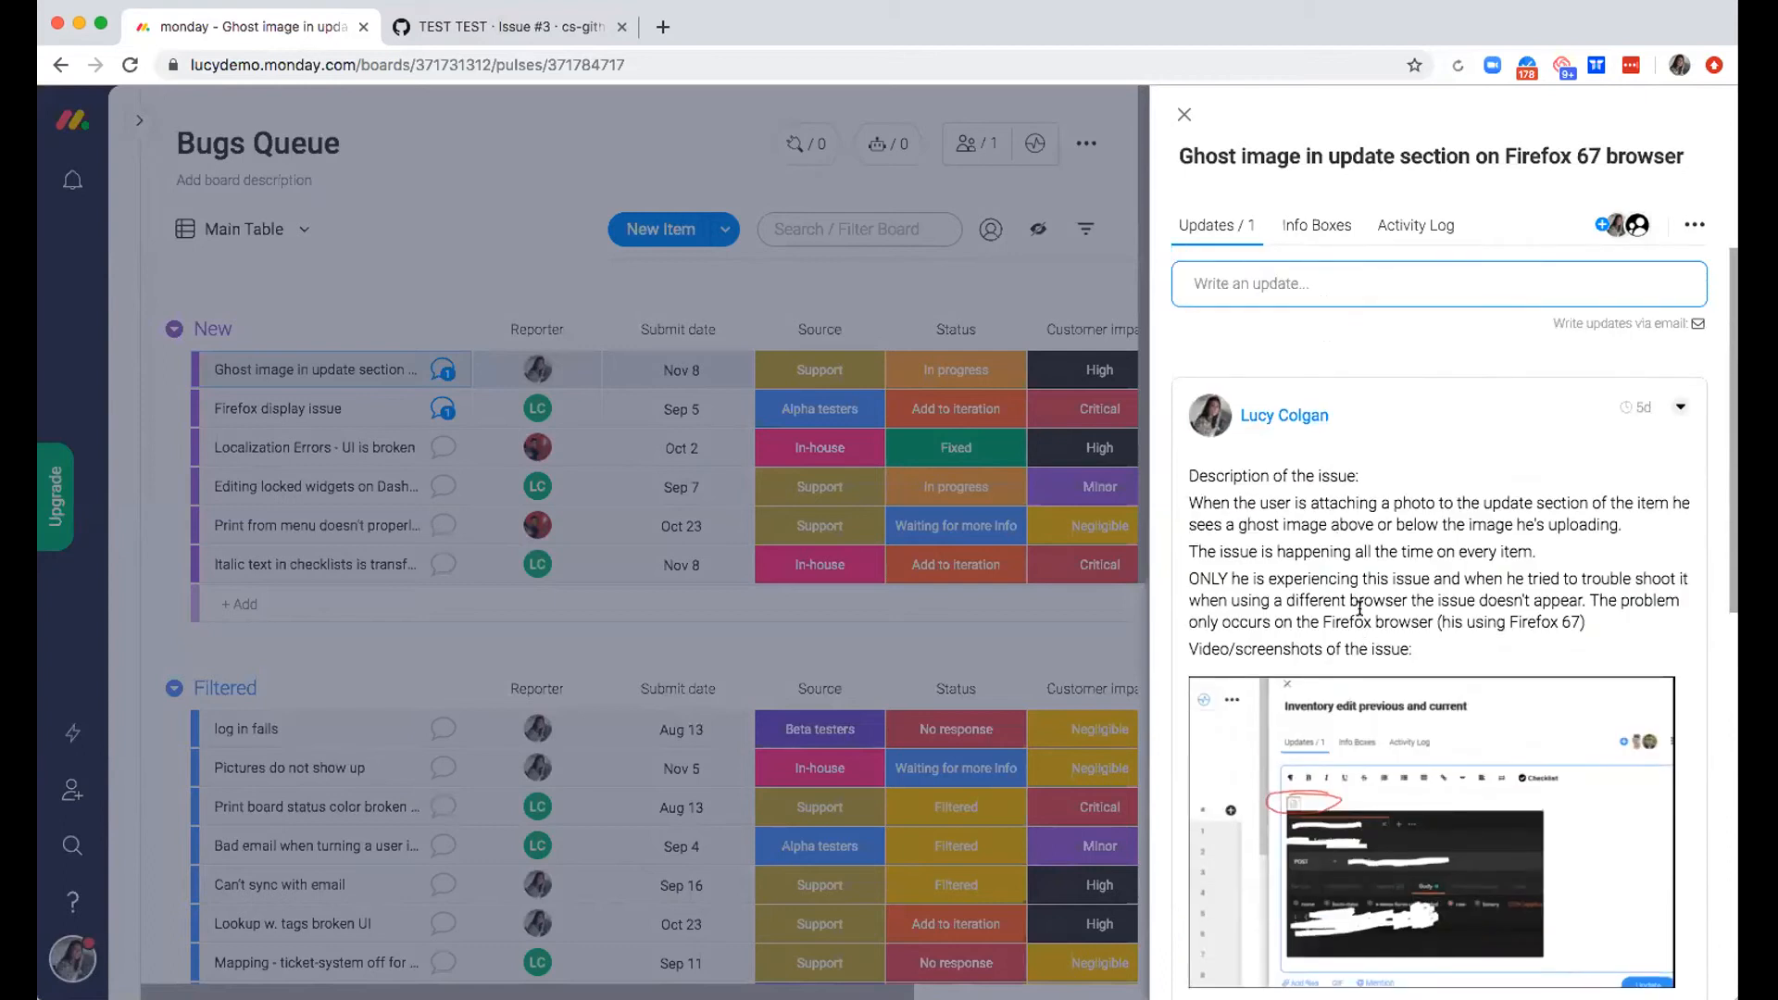
scroll(1358, 607, down, 10)
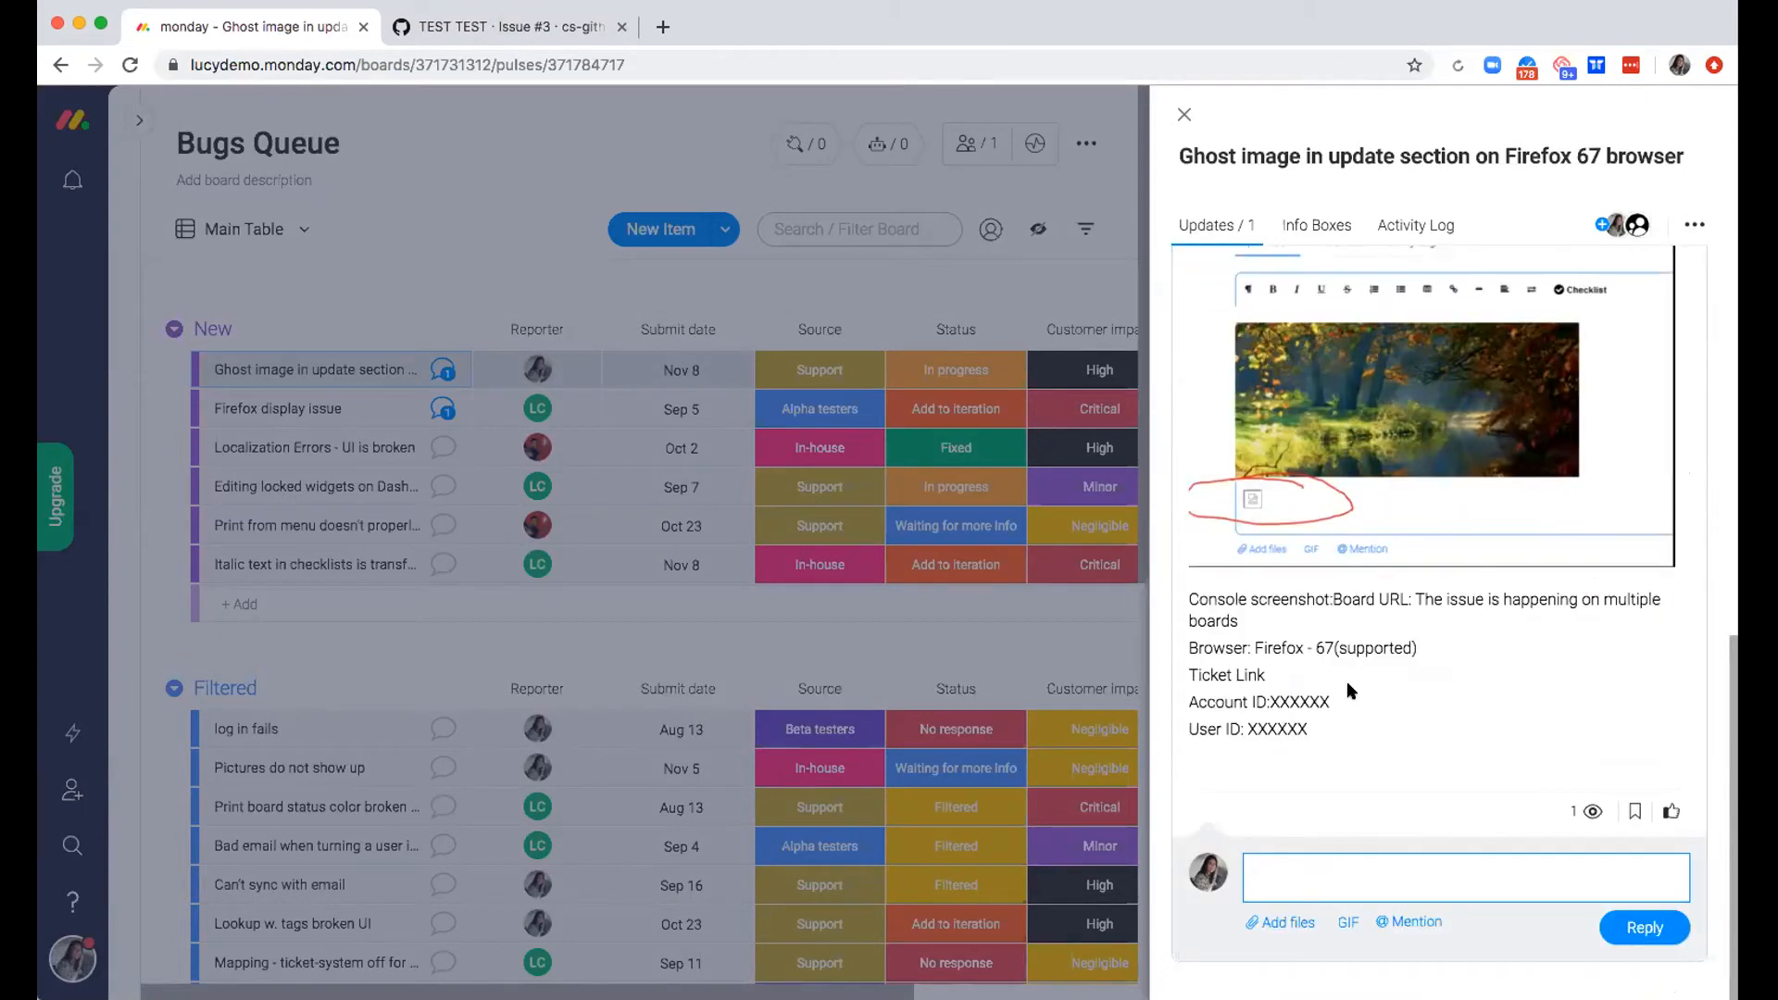
text(@)
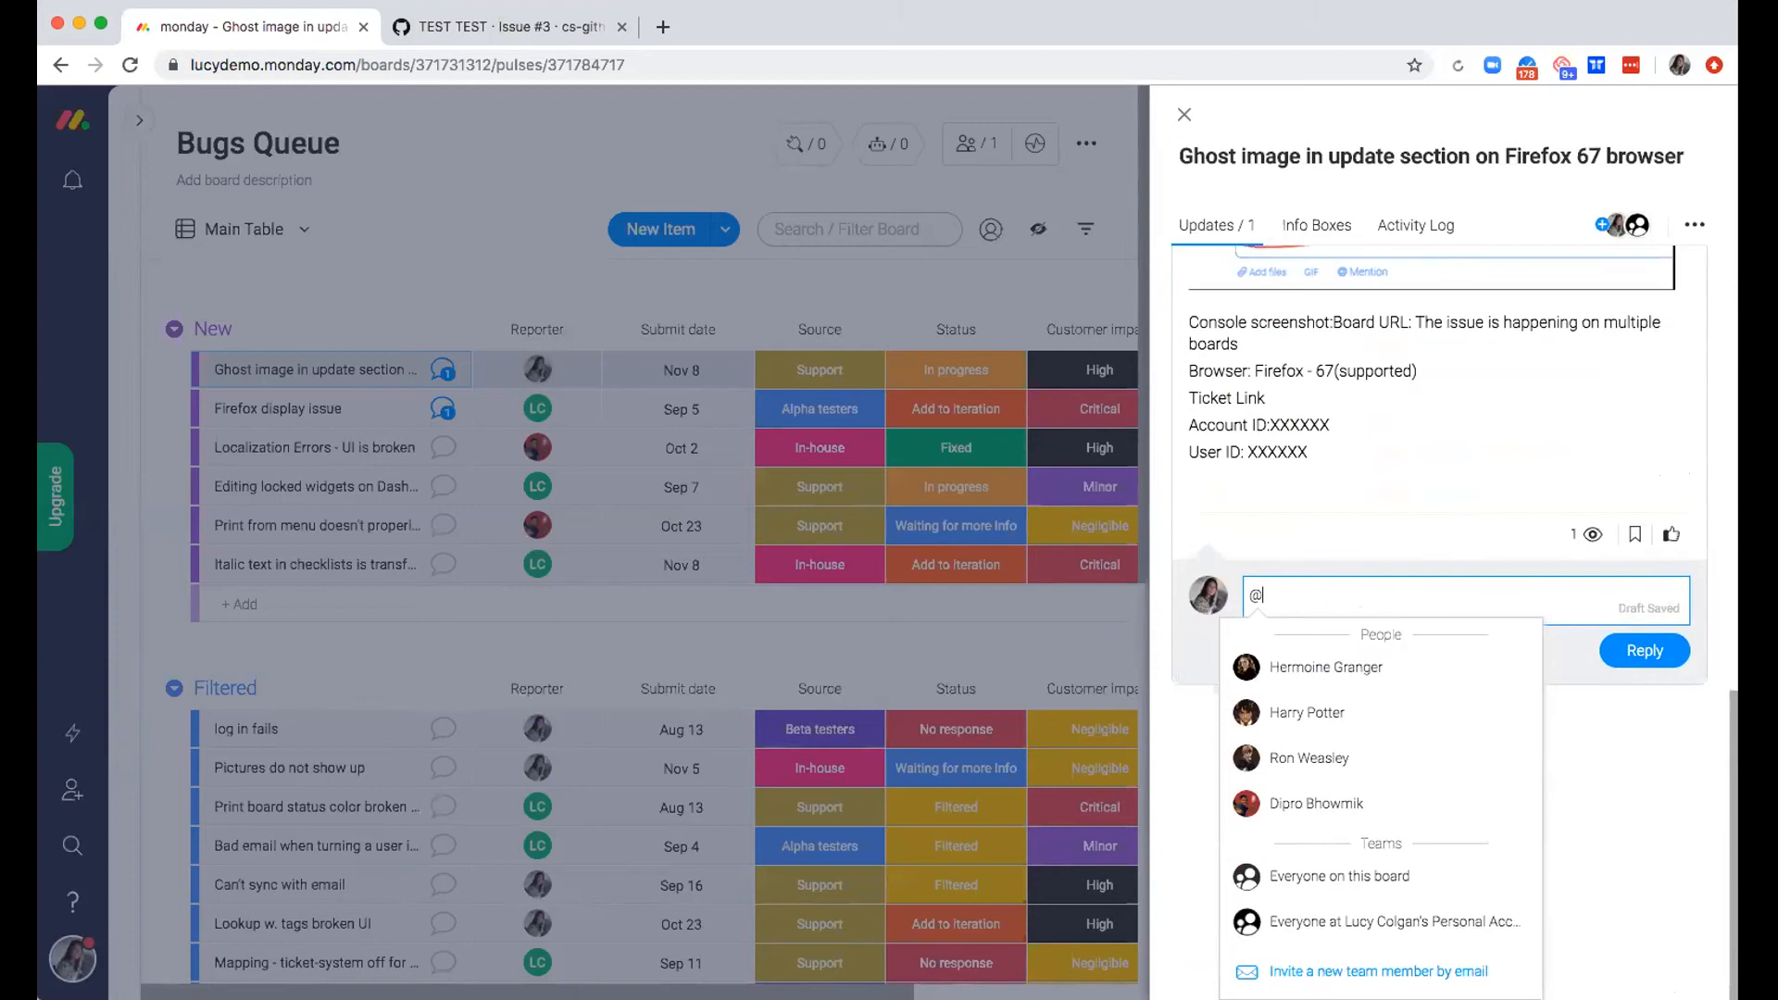
text(lucy)
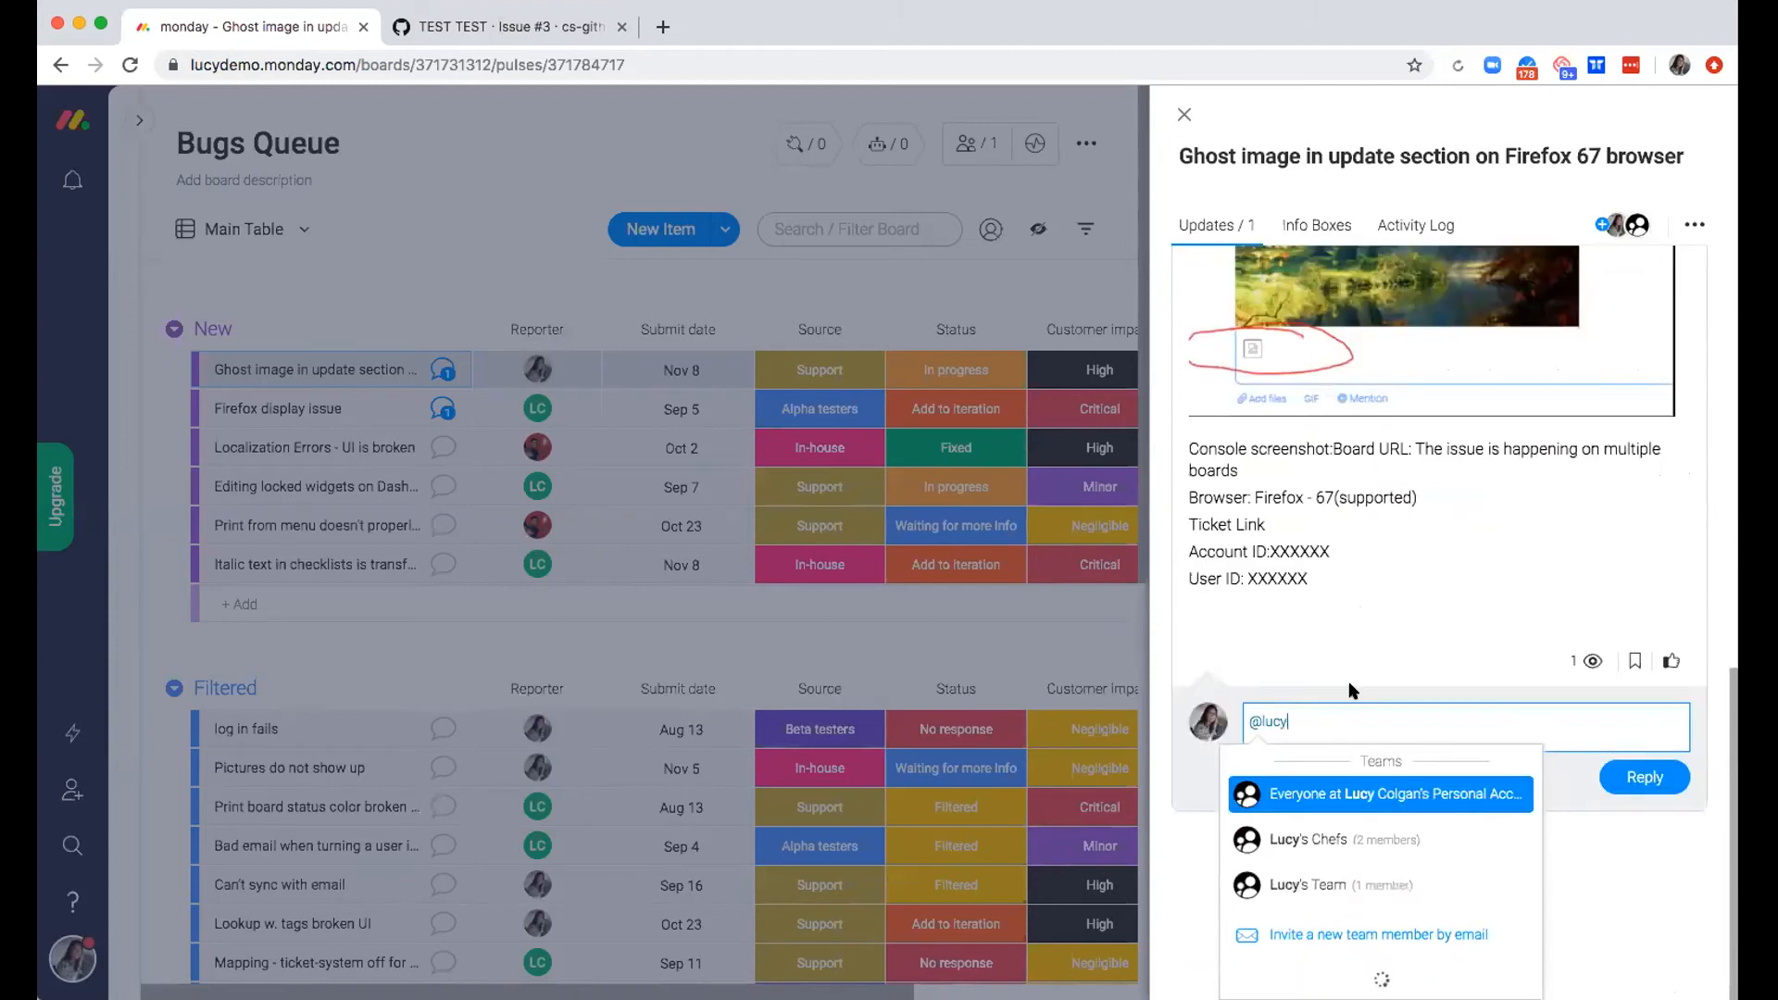
click(1331, 668)
text(Can you clarify)
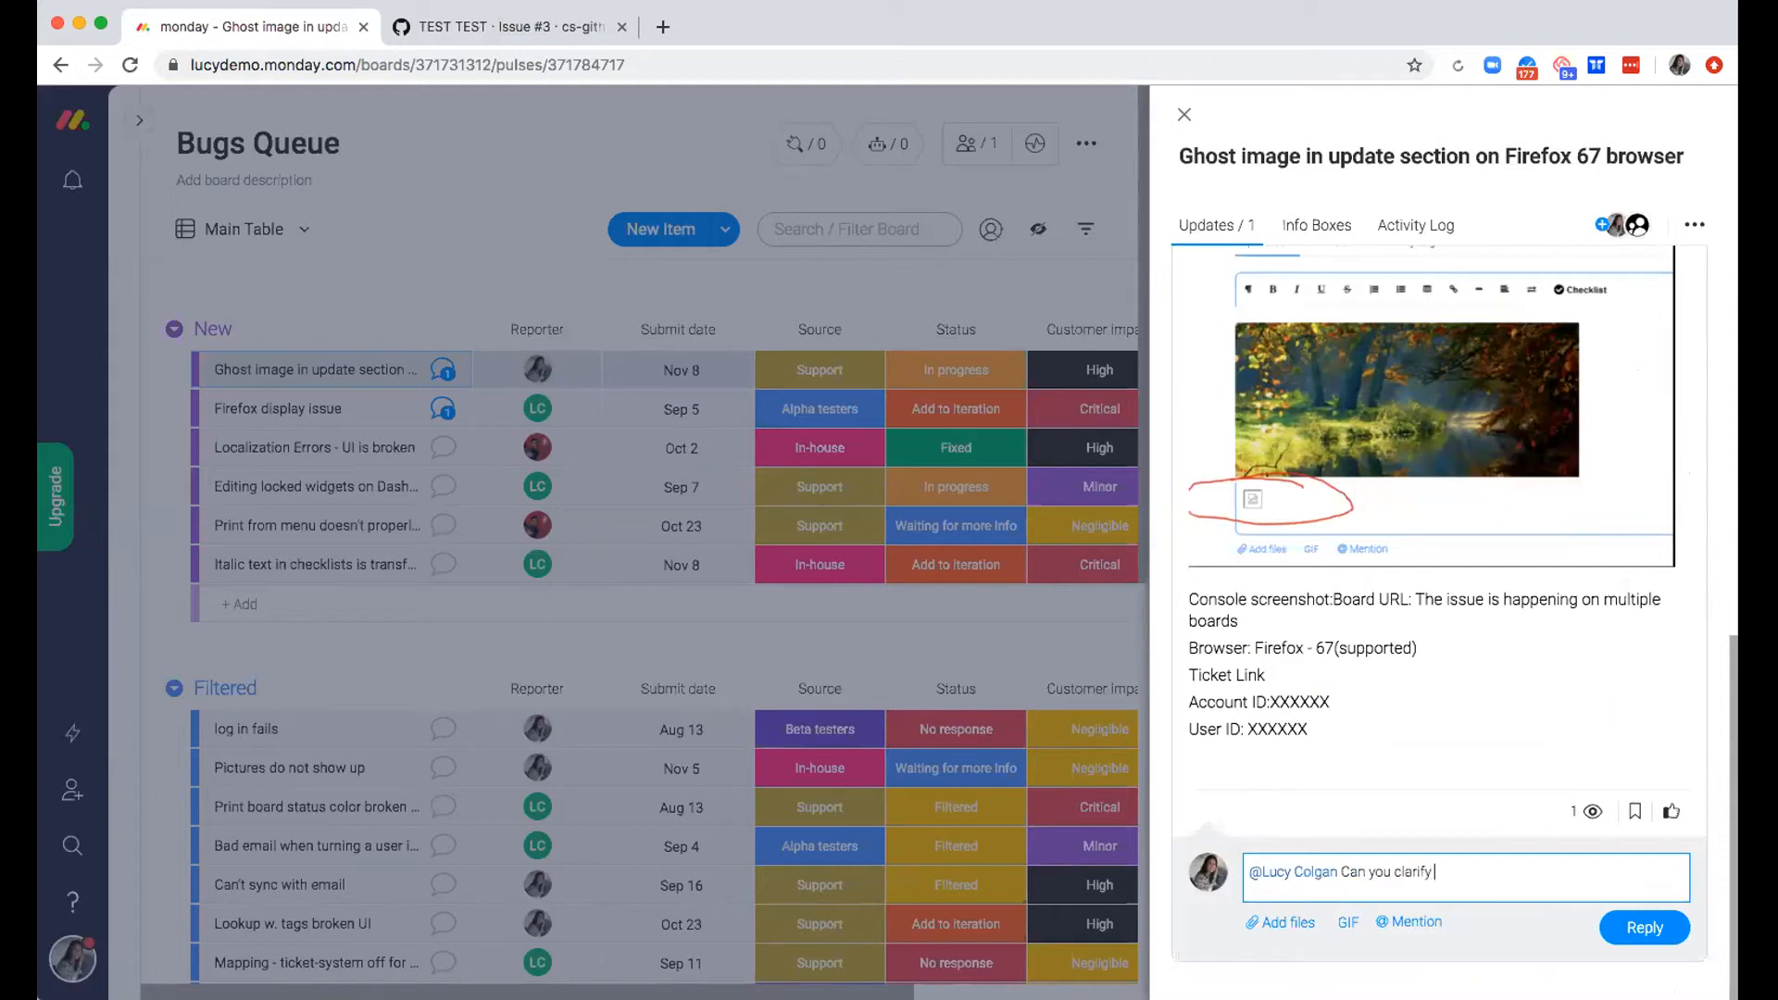
text( if the user has tried a different browser?)
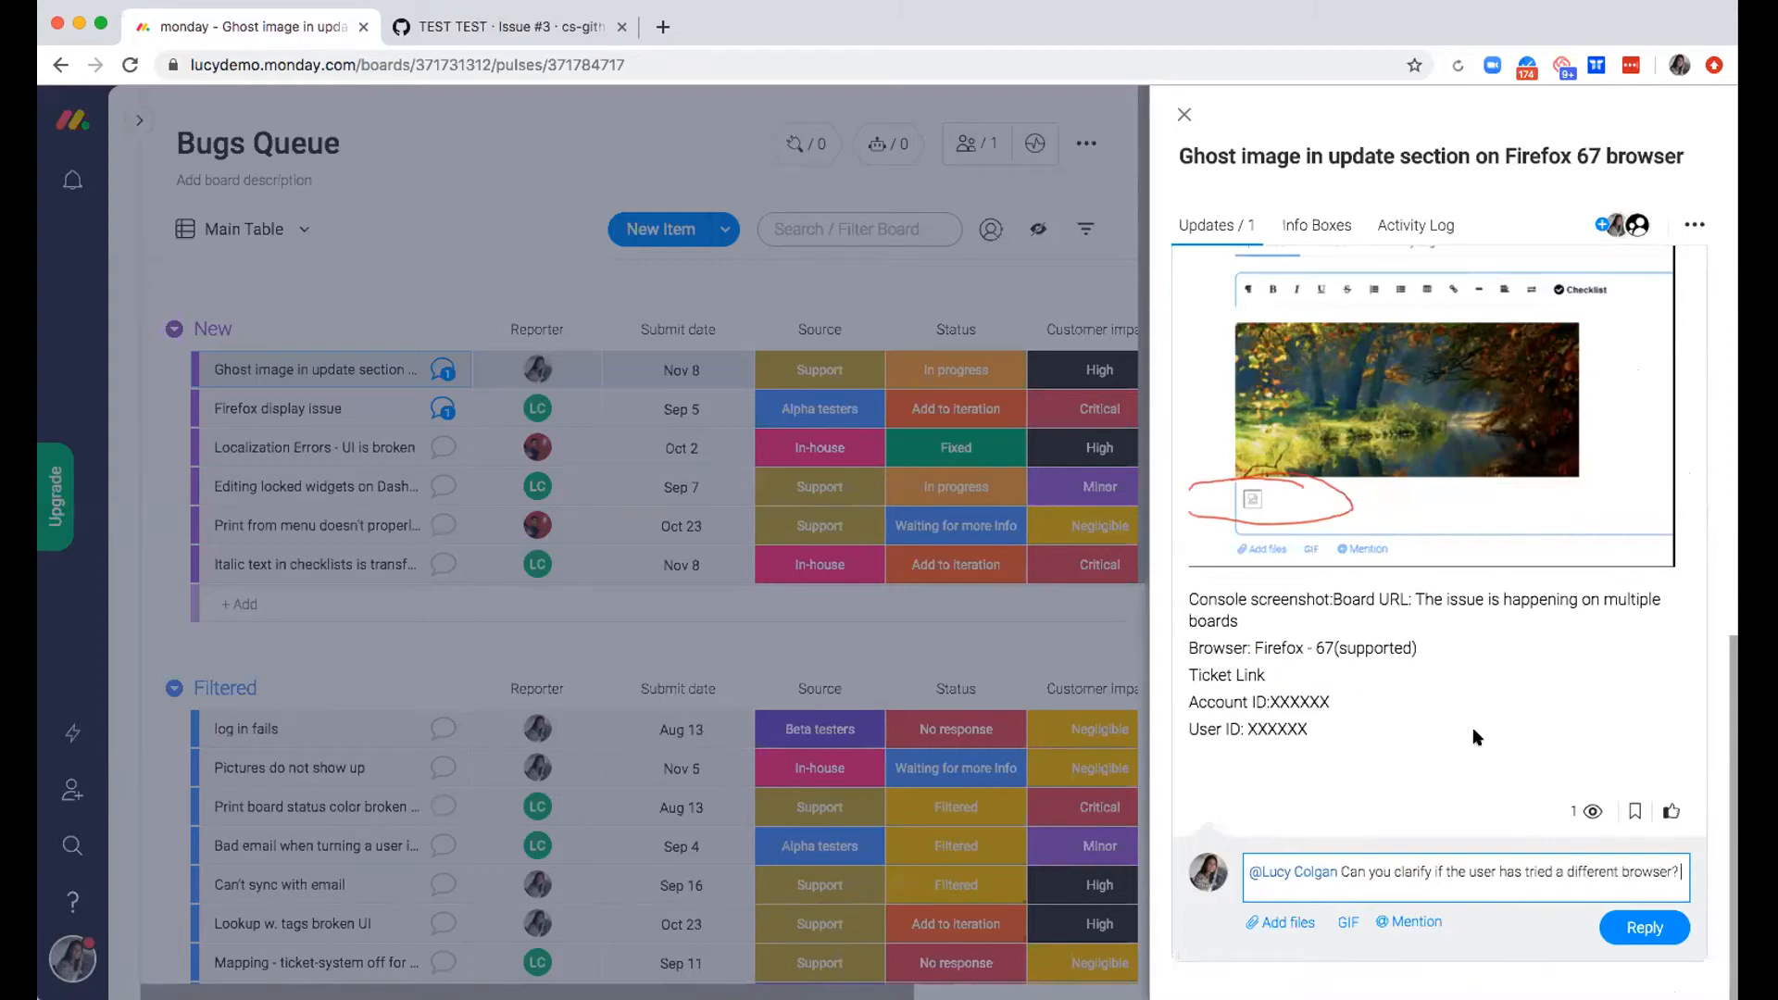
click(1643, 927)
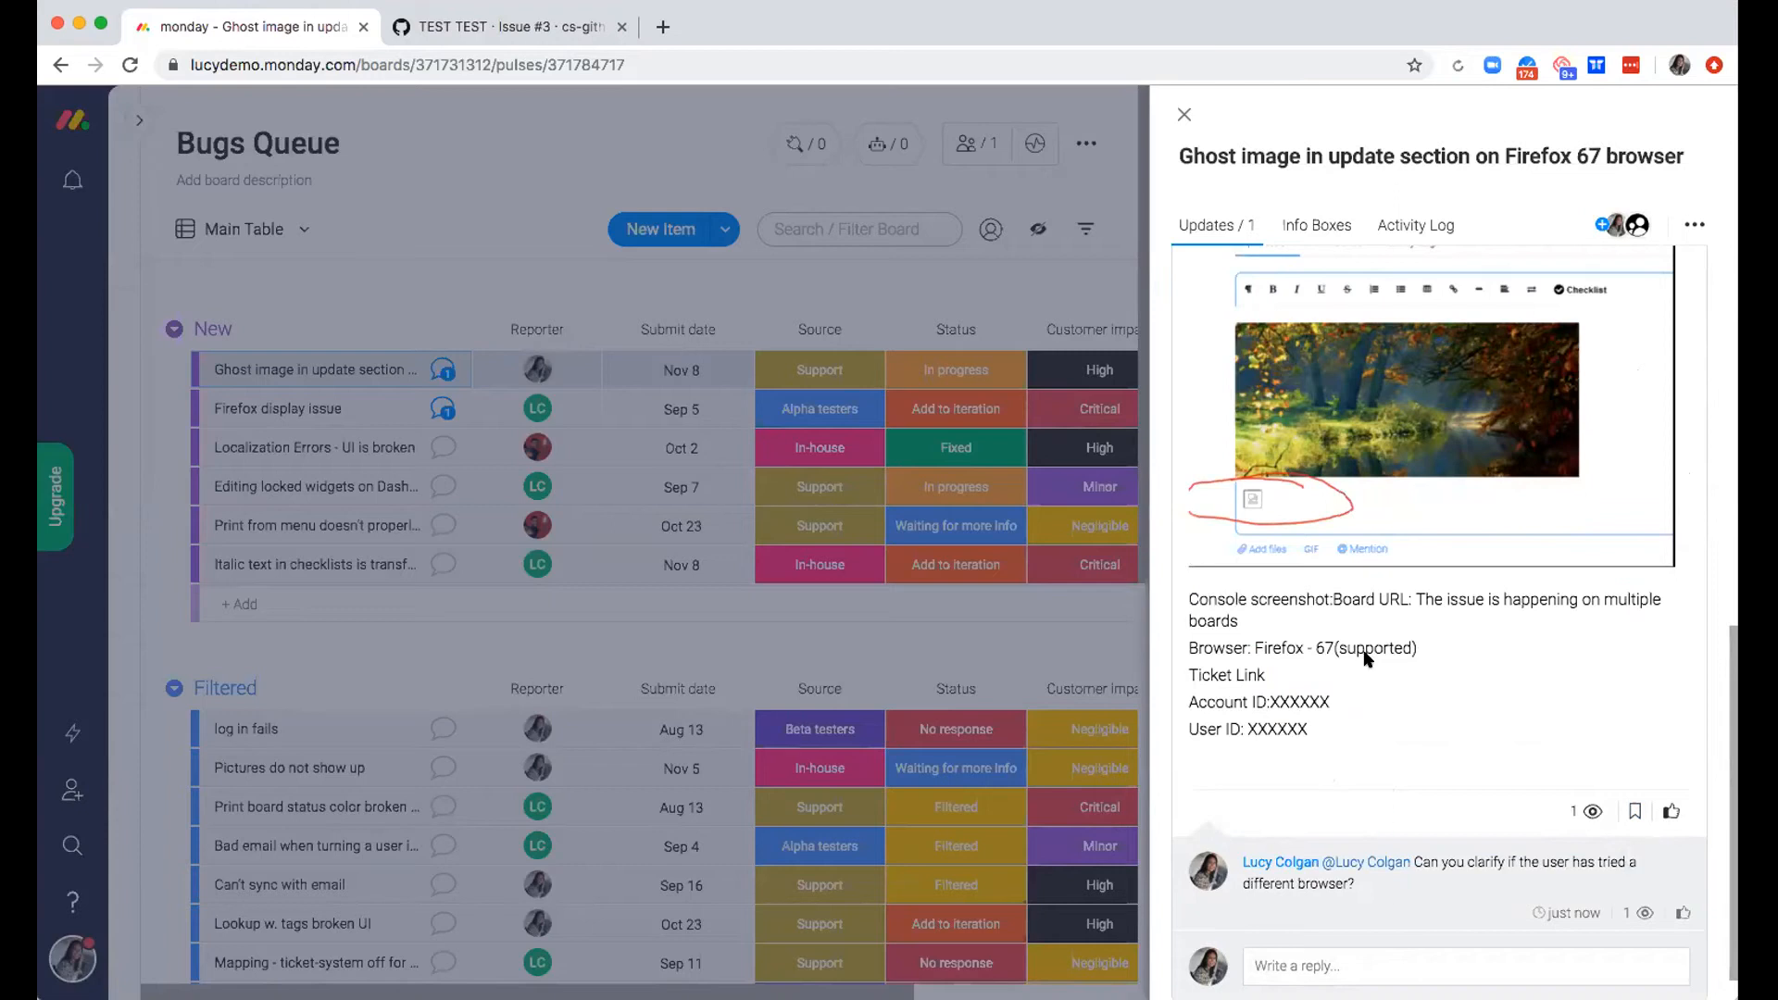
Check who has seen the posted reply and close the item's updates
scroll(1343, 916, up, 3)
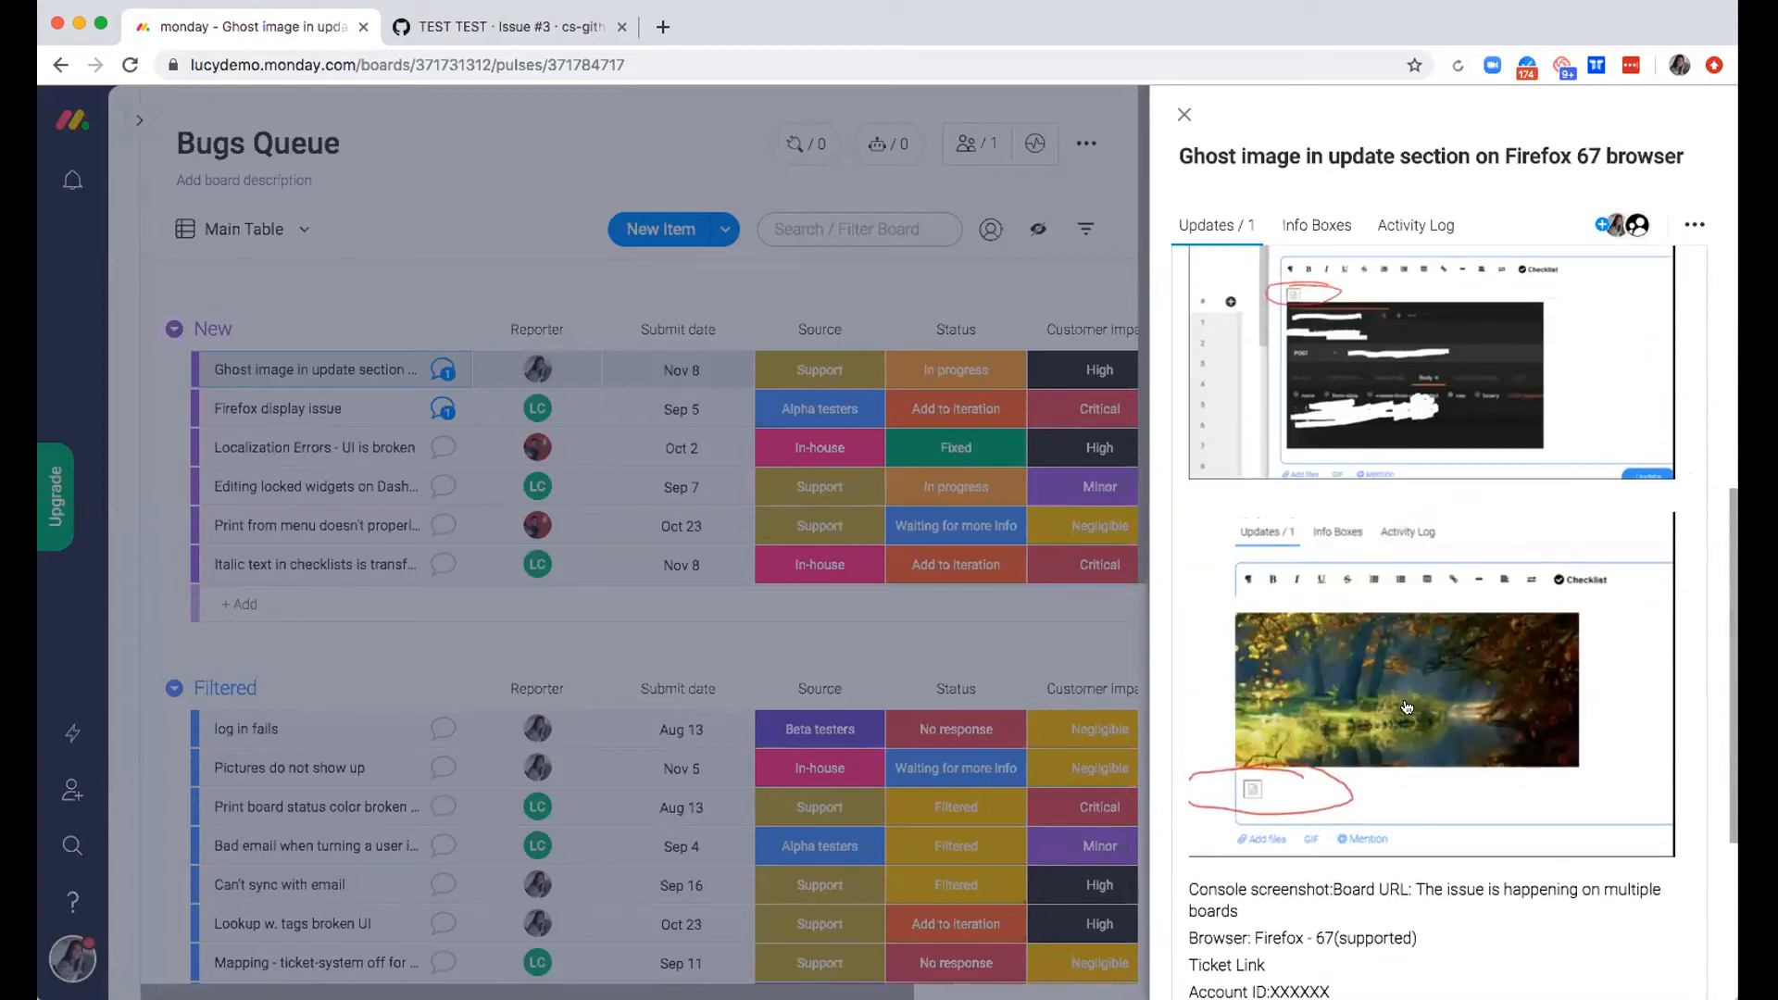
scroll(1411, 714, down, 4)
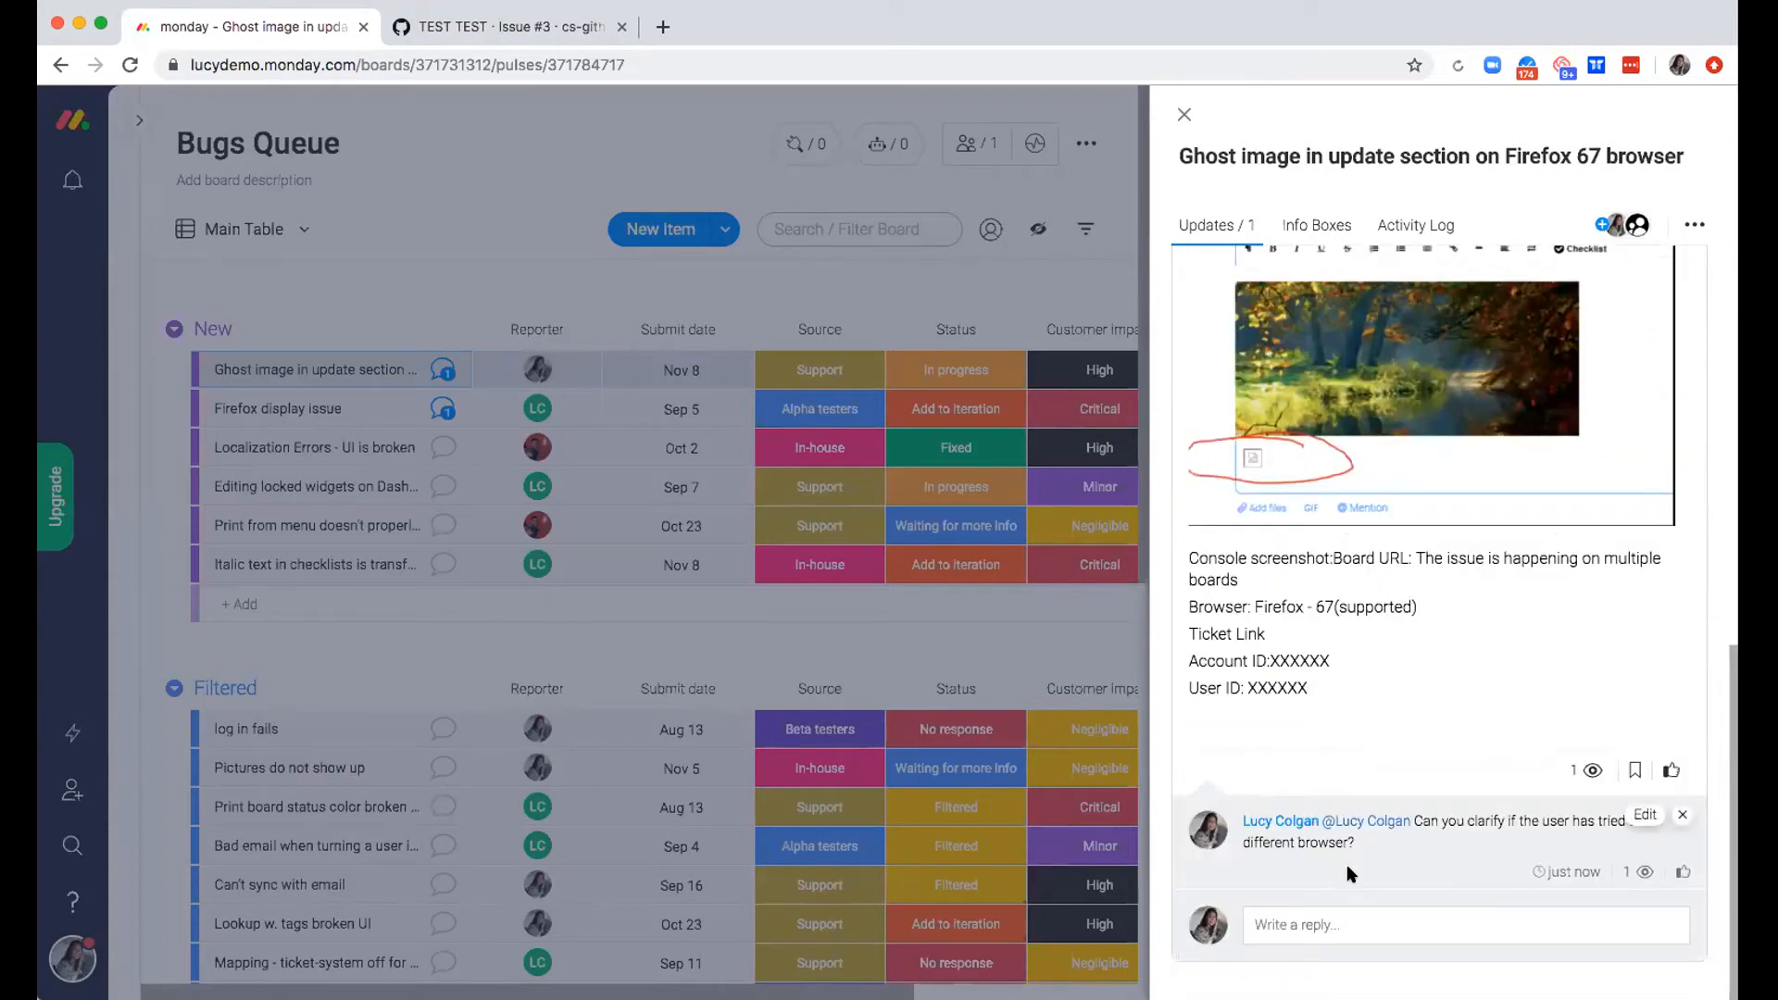
mouse_move(1642, 872)
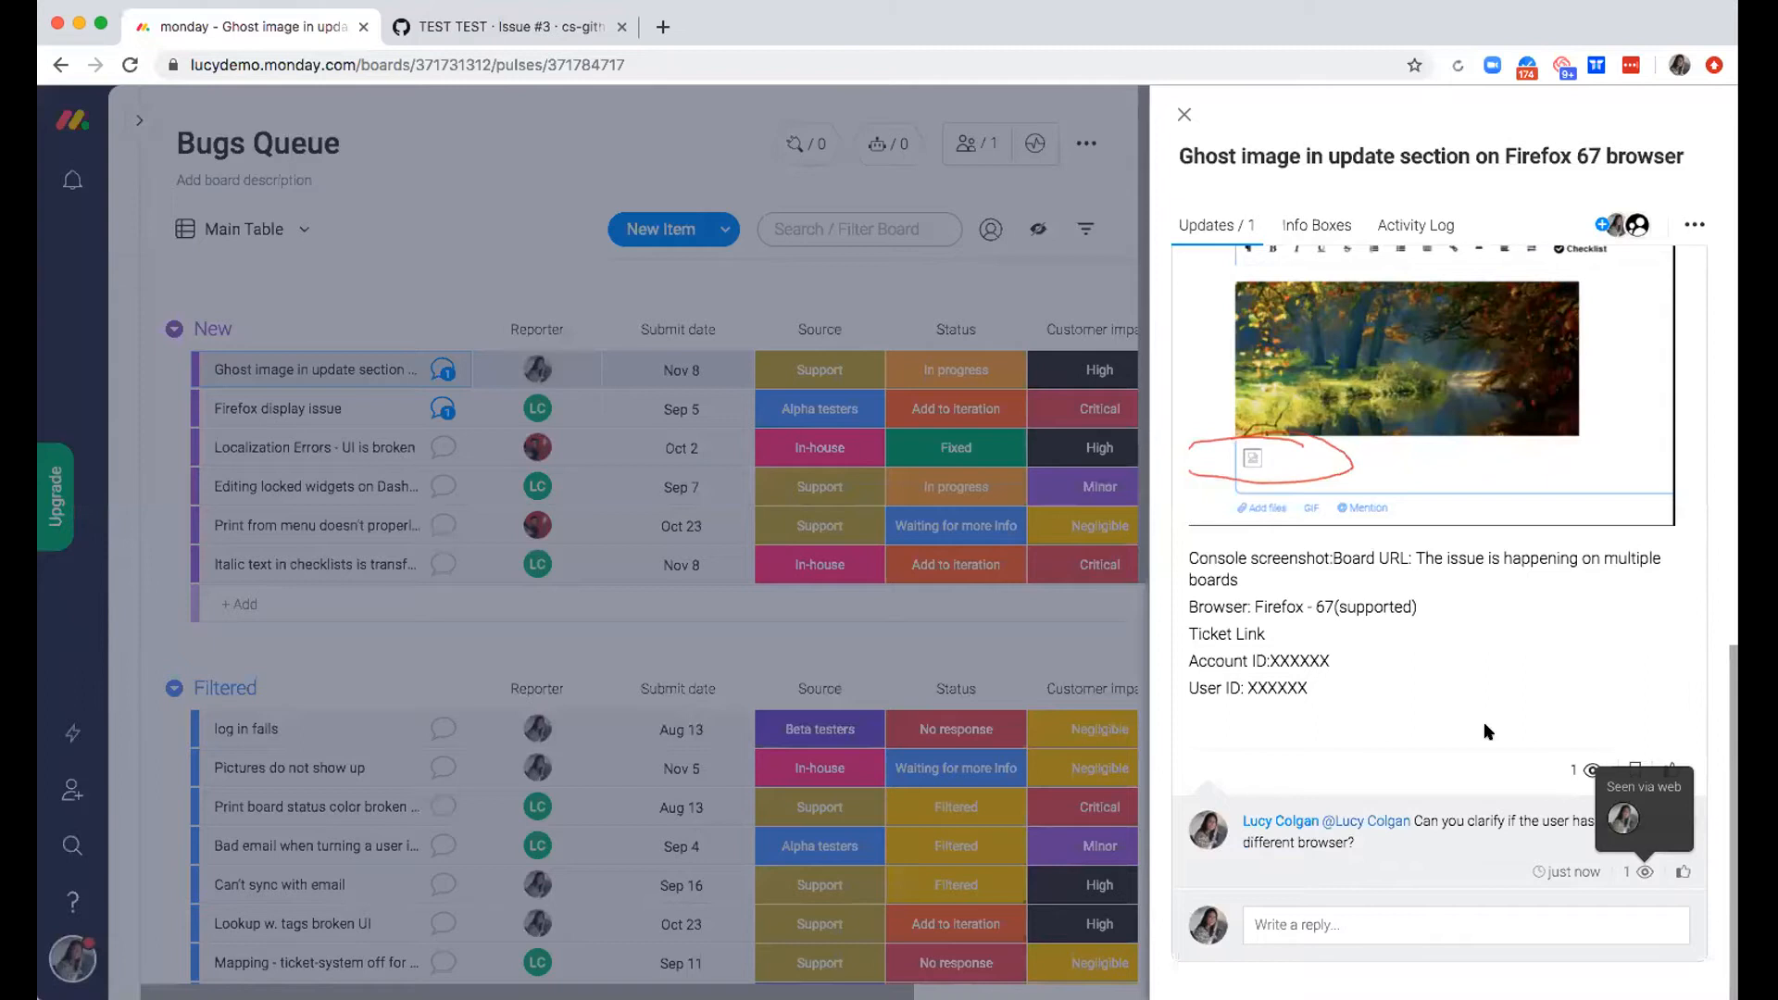
scroll(1486, 717, up, 10)
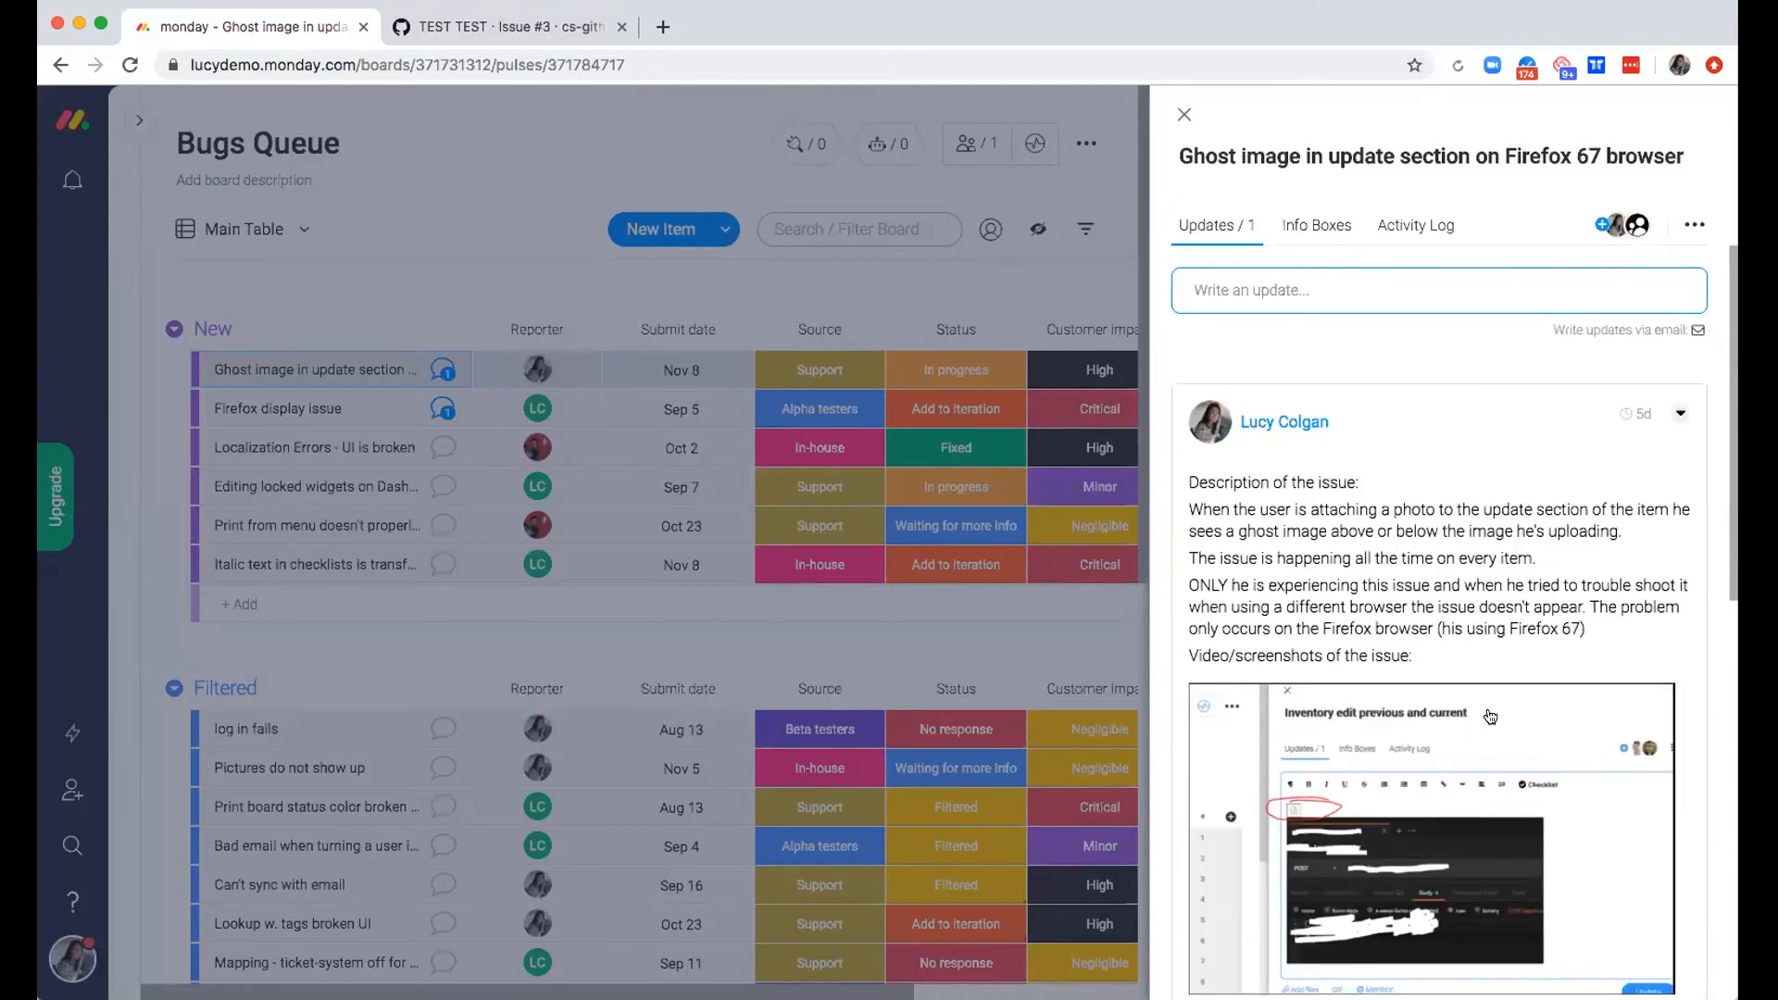
click(1183, 113)
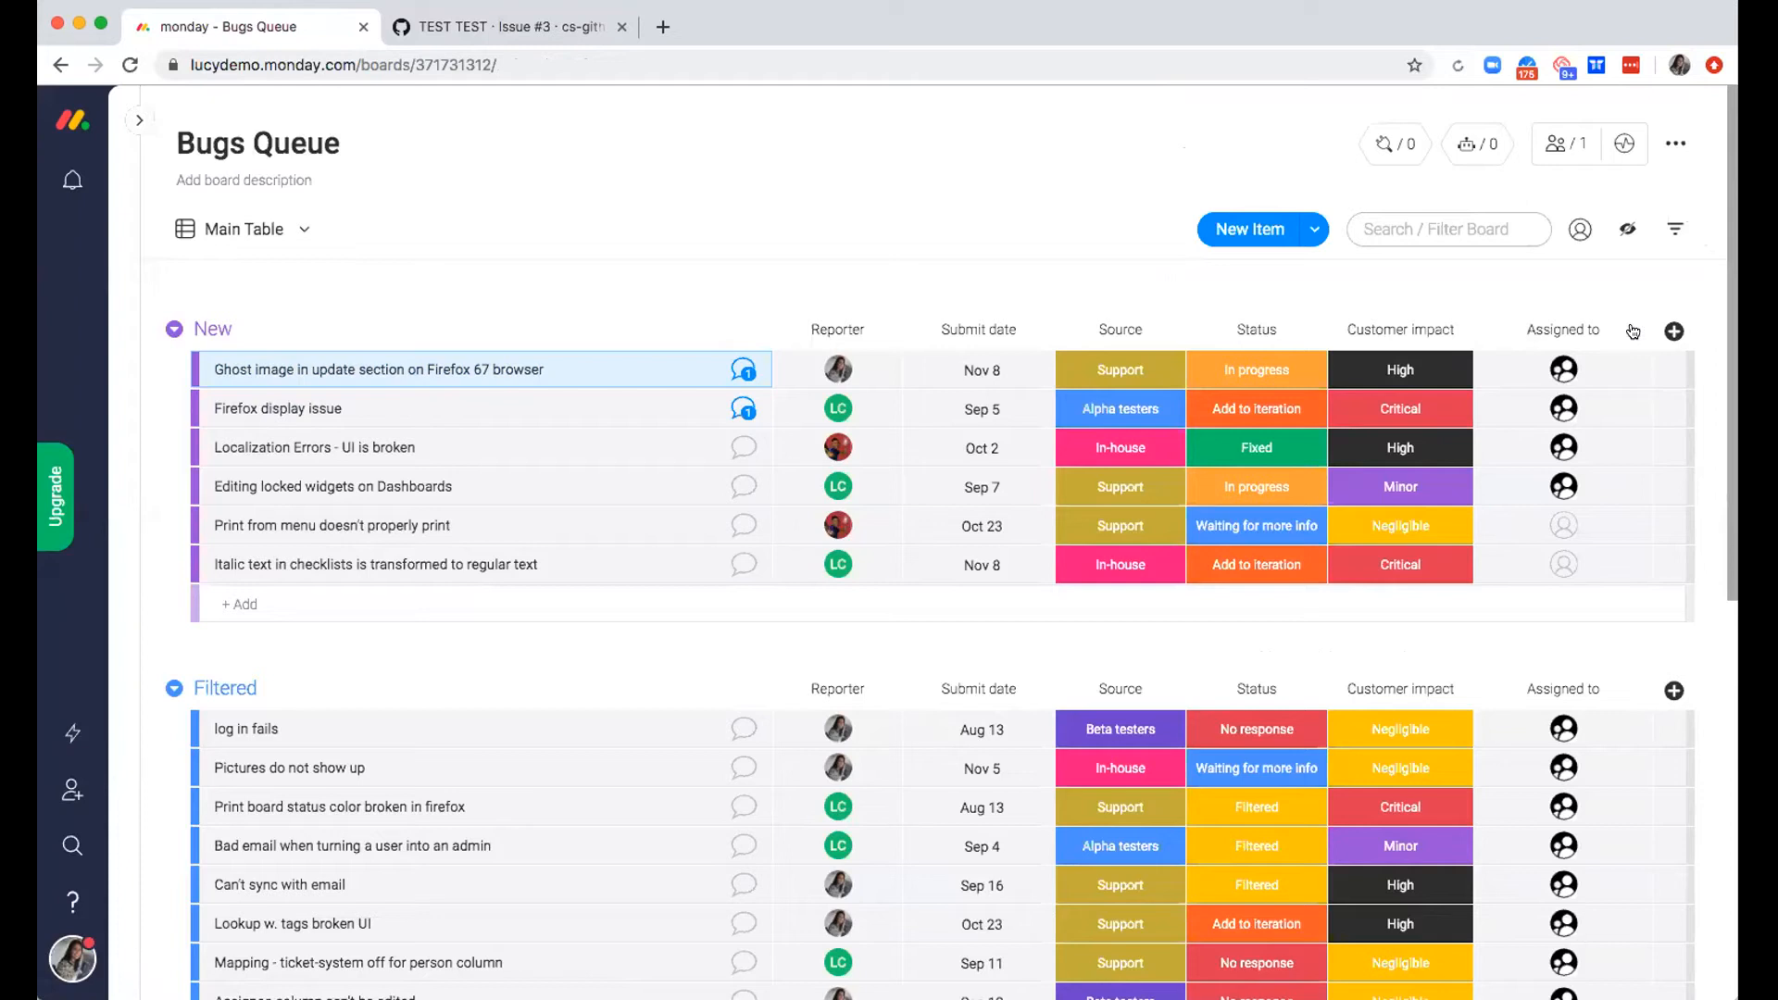
Assign the second suggested person to the Firefox 67 ghost image item alongside Platform B Team
click(1543, 367)
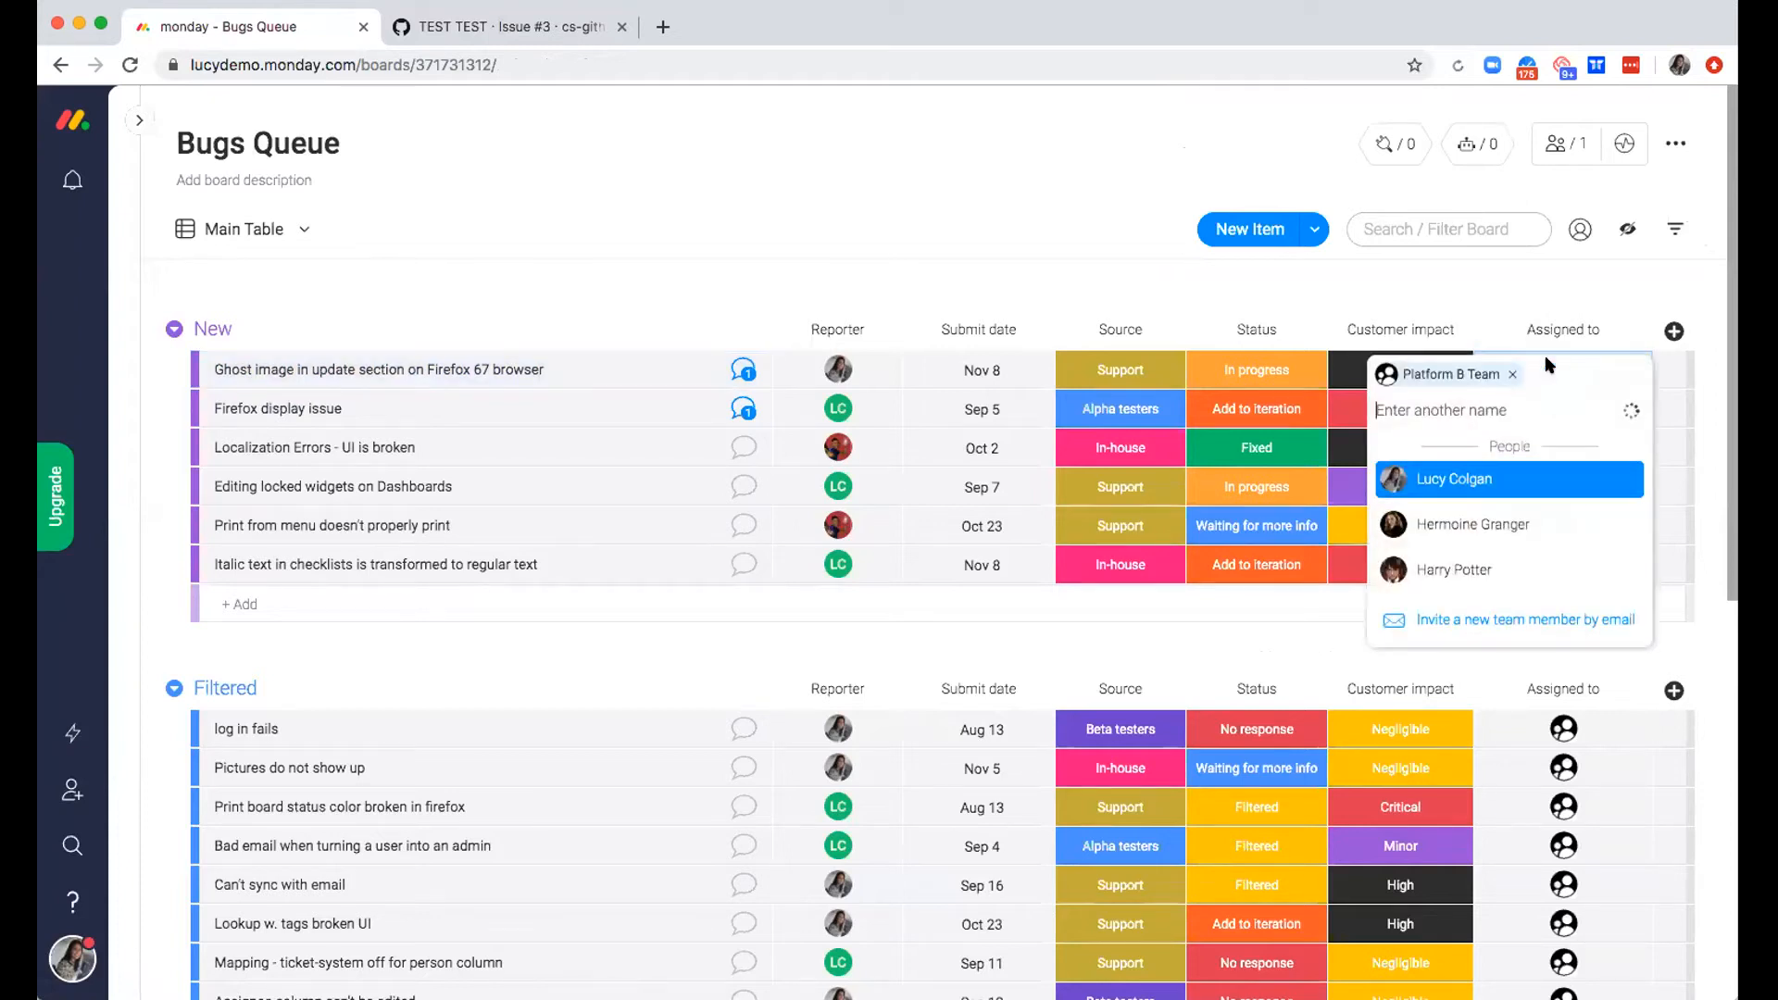
click(1491, 524)
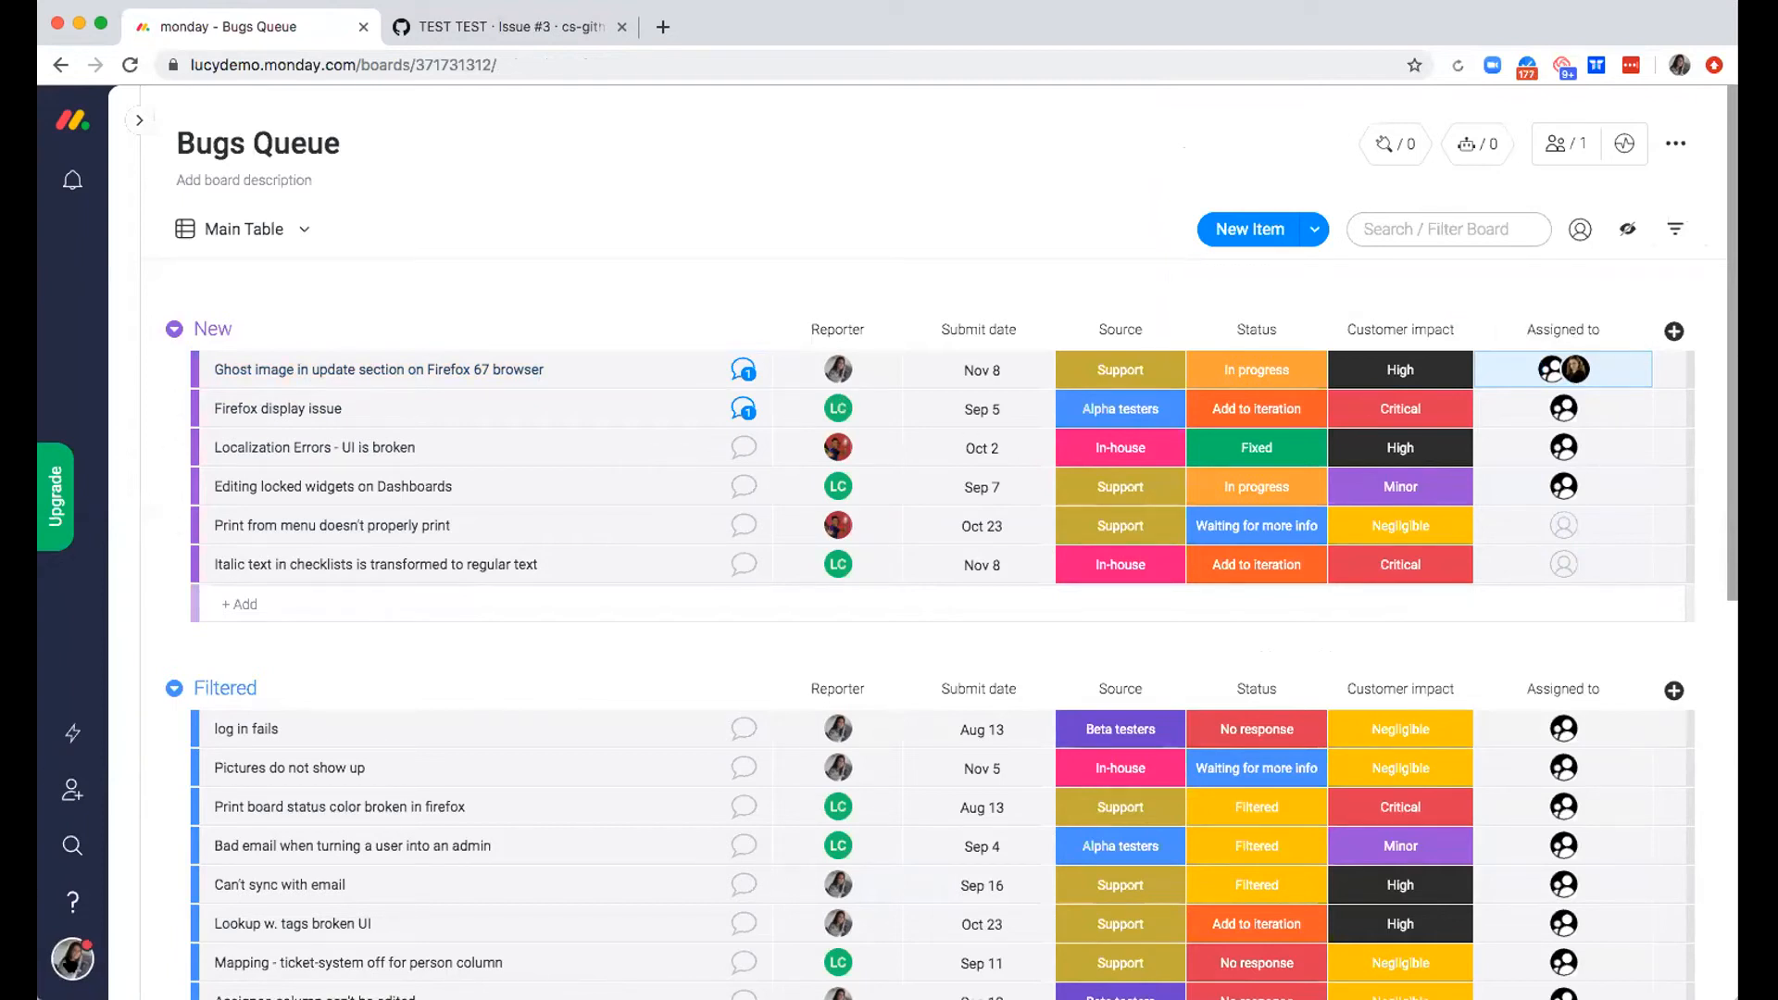
Check the members of Platform A Team on the account's Teams page and return to the Bugs Queue board, hiding the board list
click(73, 959)
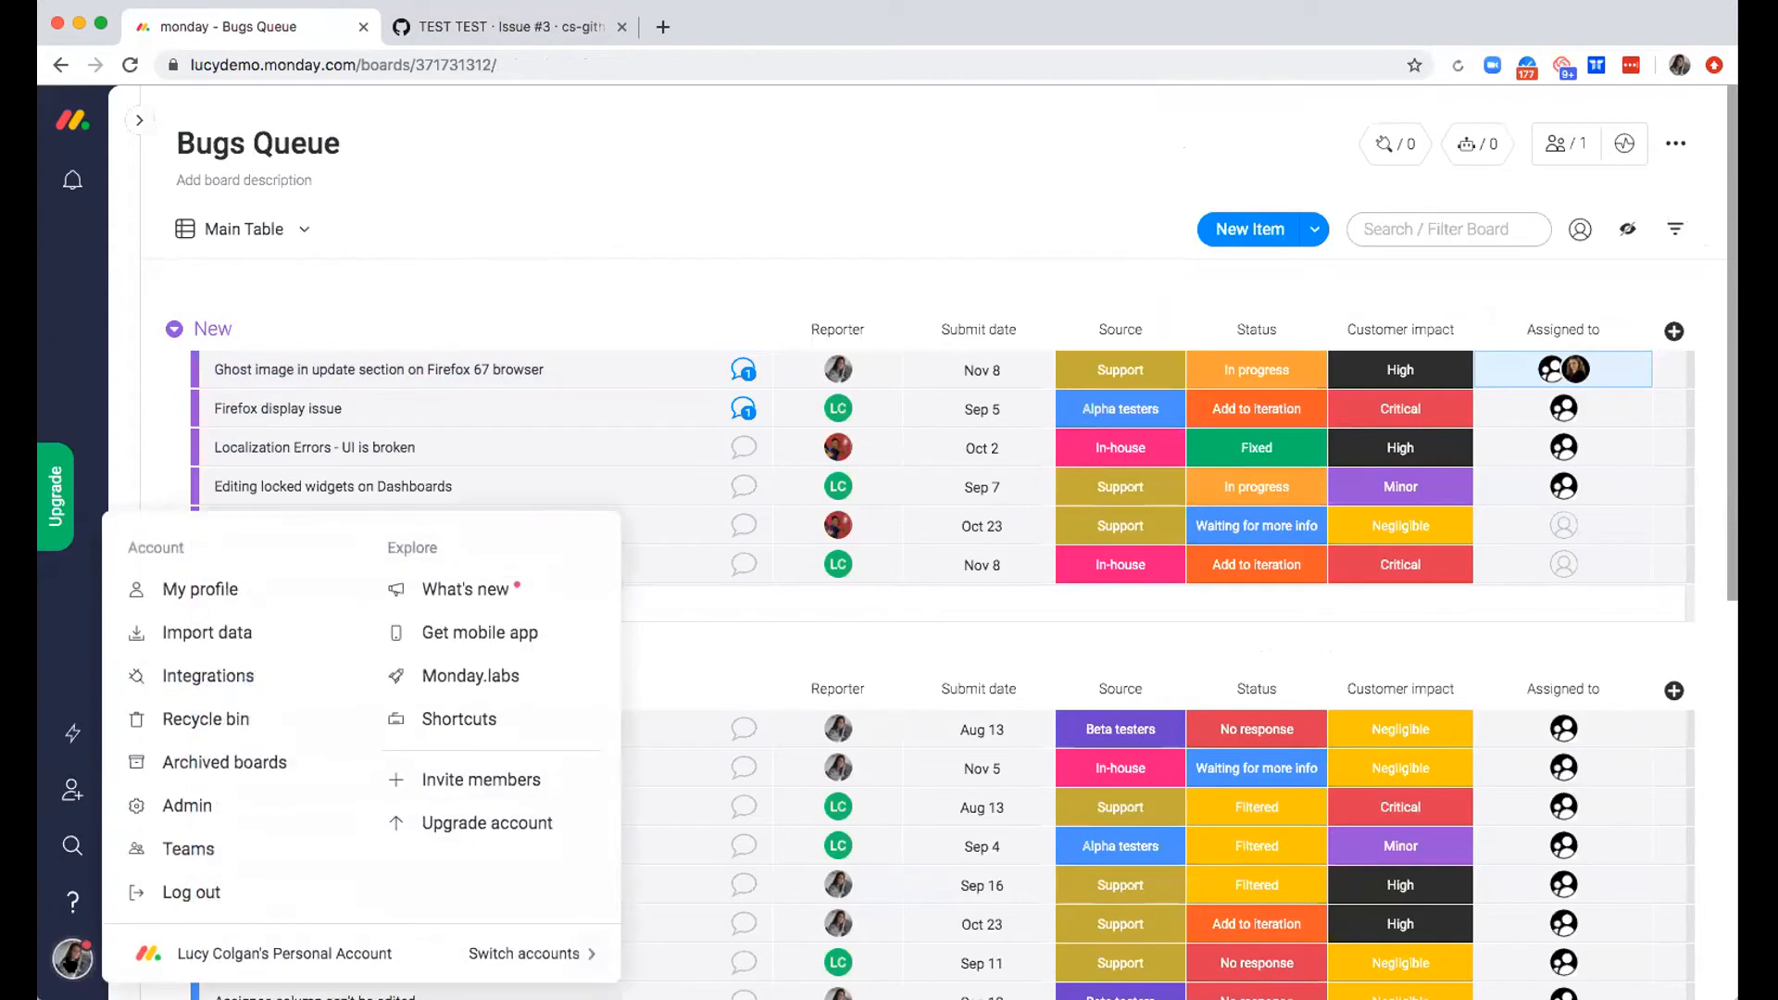
click(225, 845)
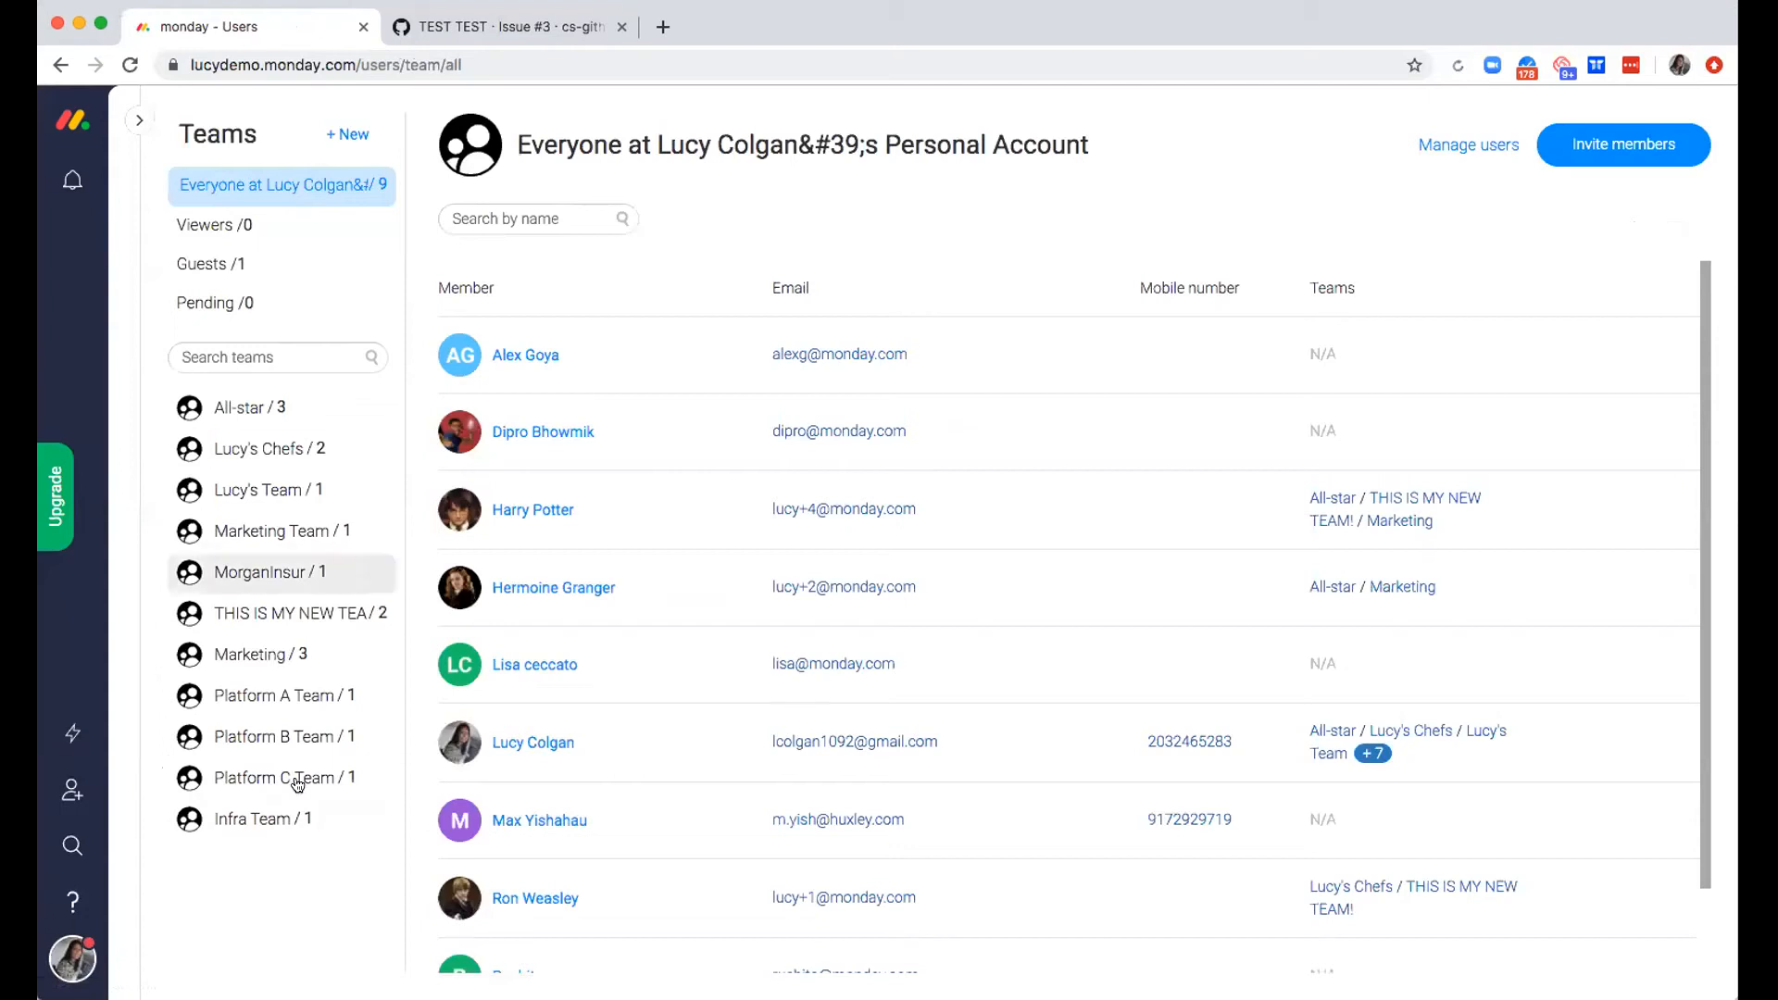
click(277, 697)
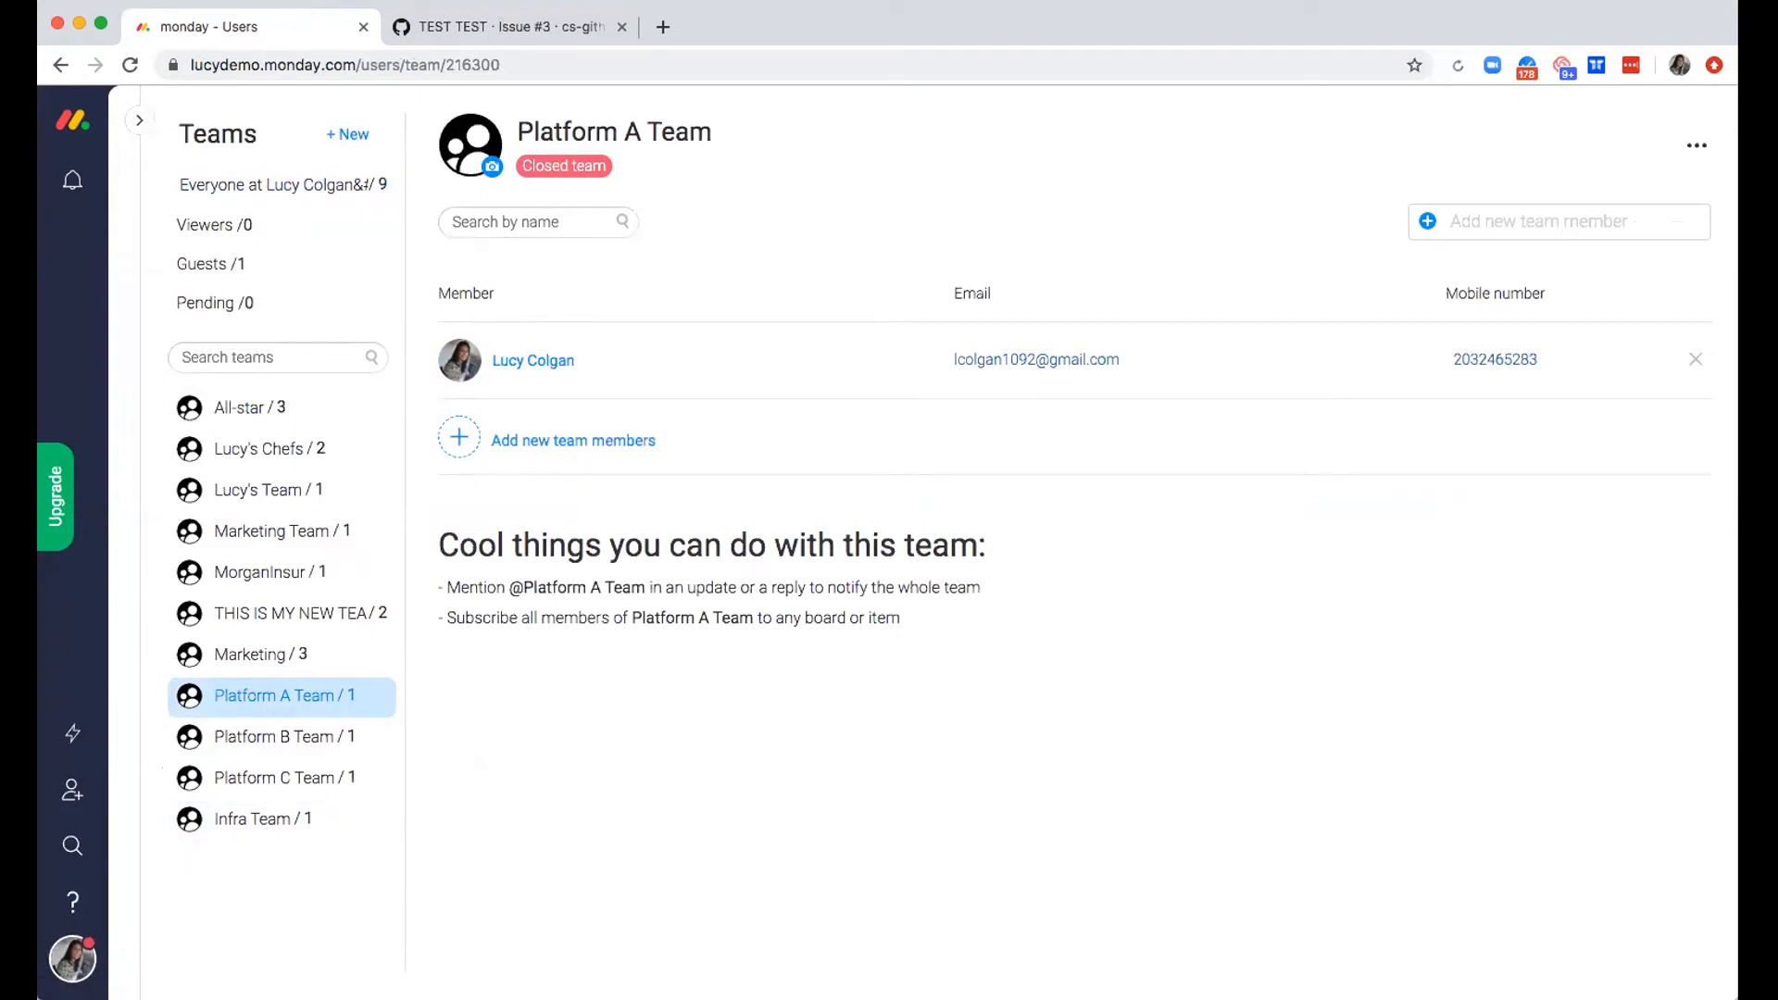
click(140, 118)
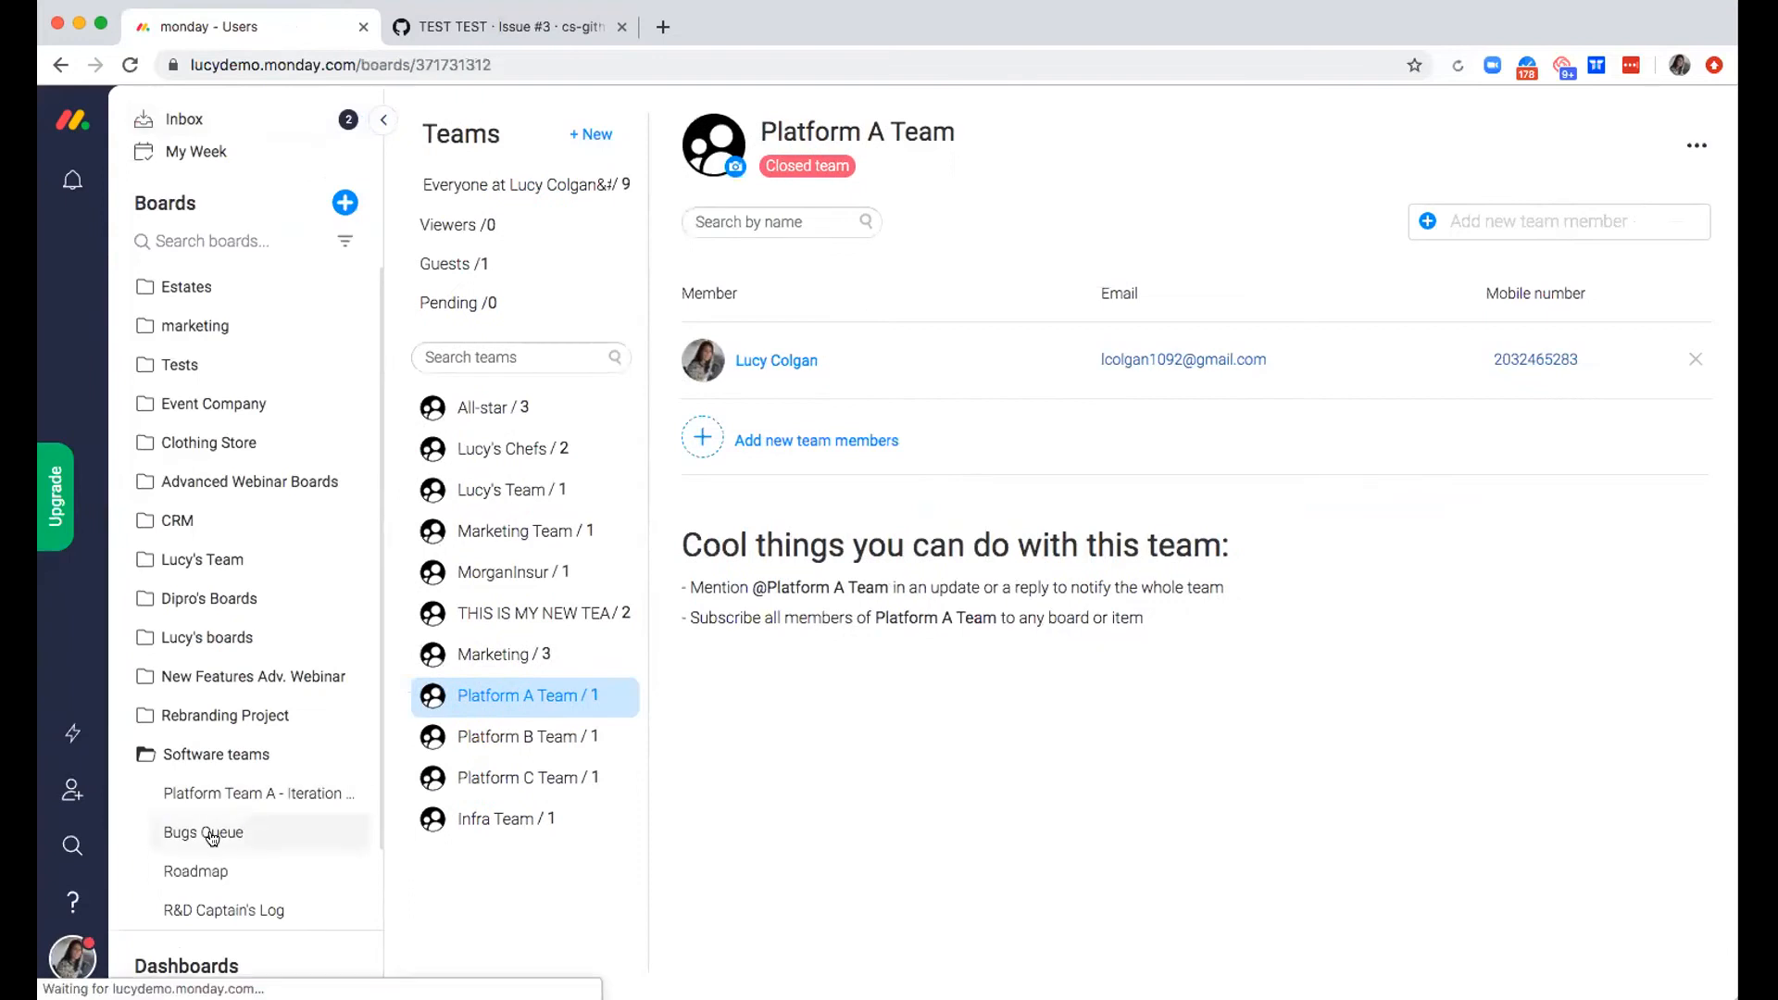
click(205, 832)
click(379, 121)
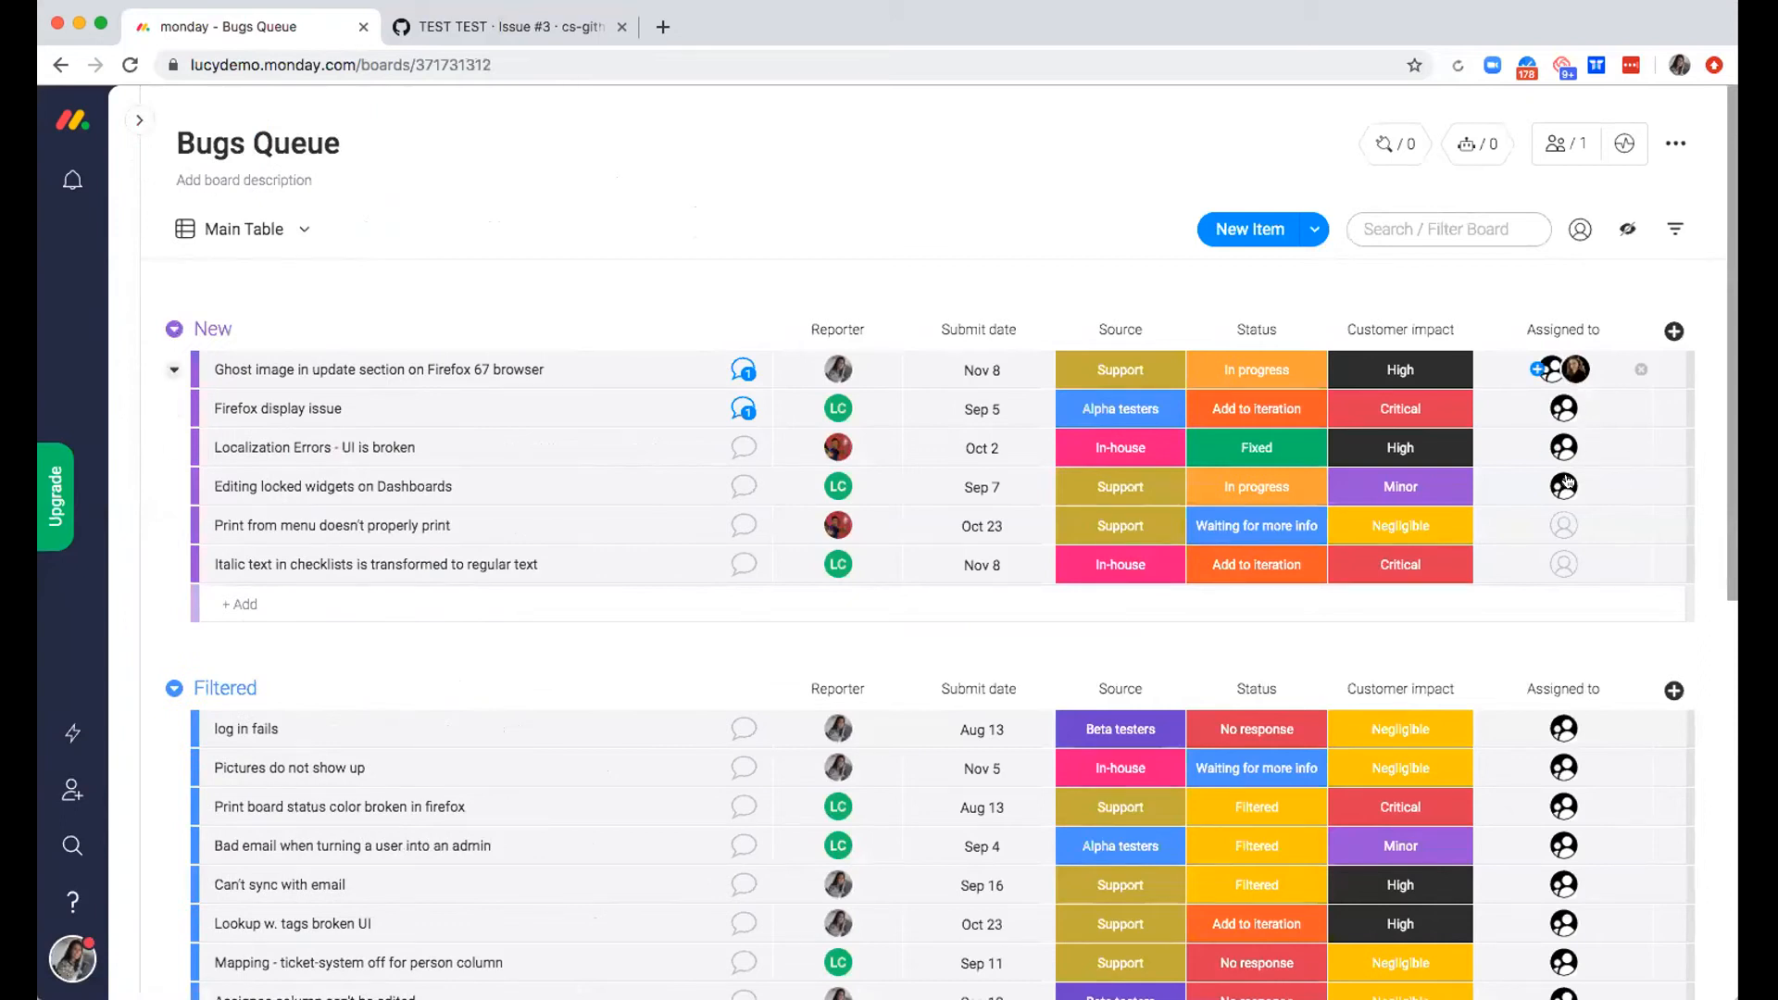
Assign Platform C Team to the item "Print from menu doesn't properly print"
click(1564, 527)
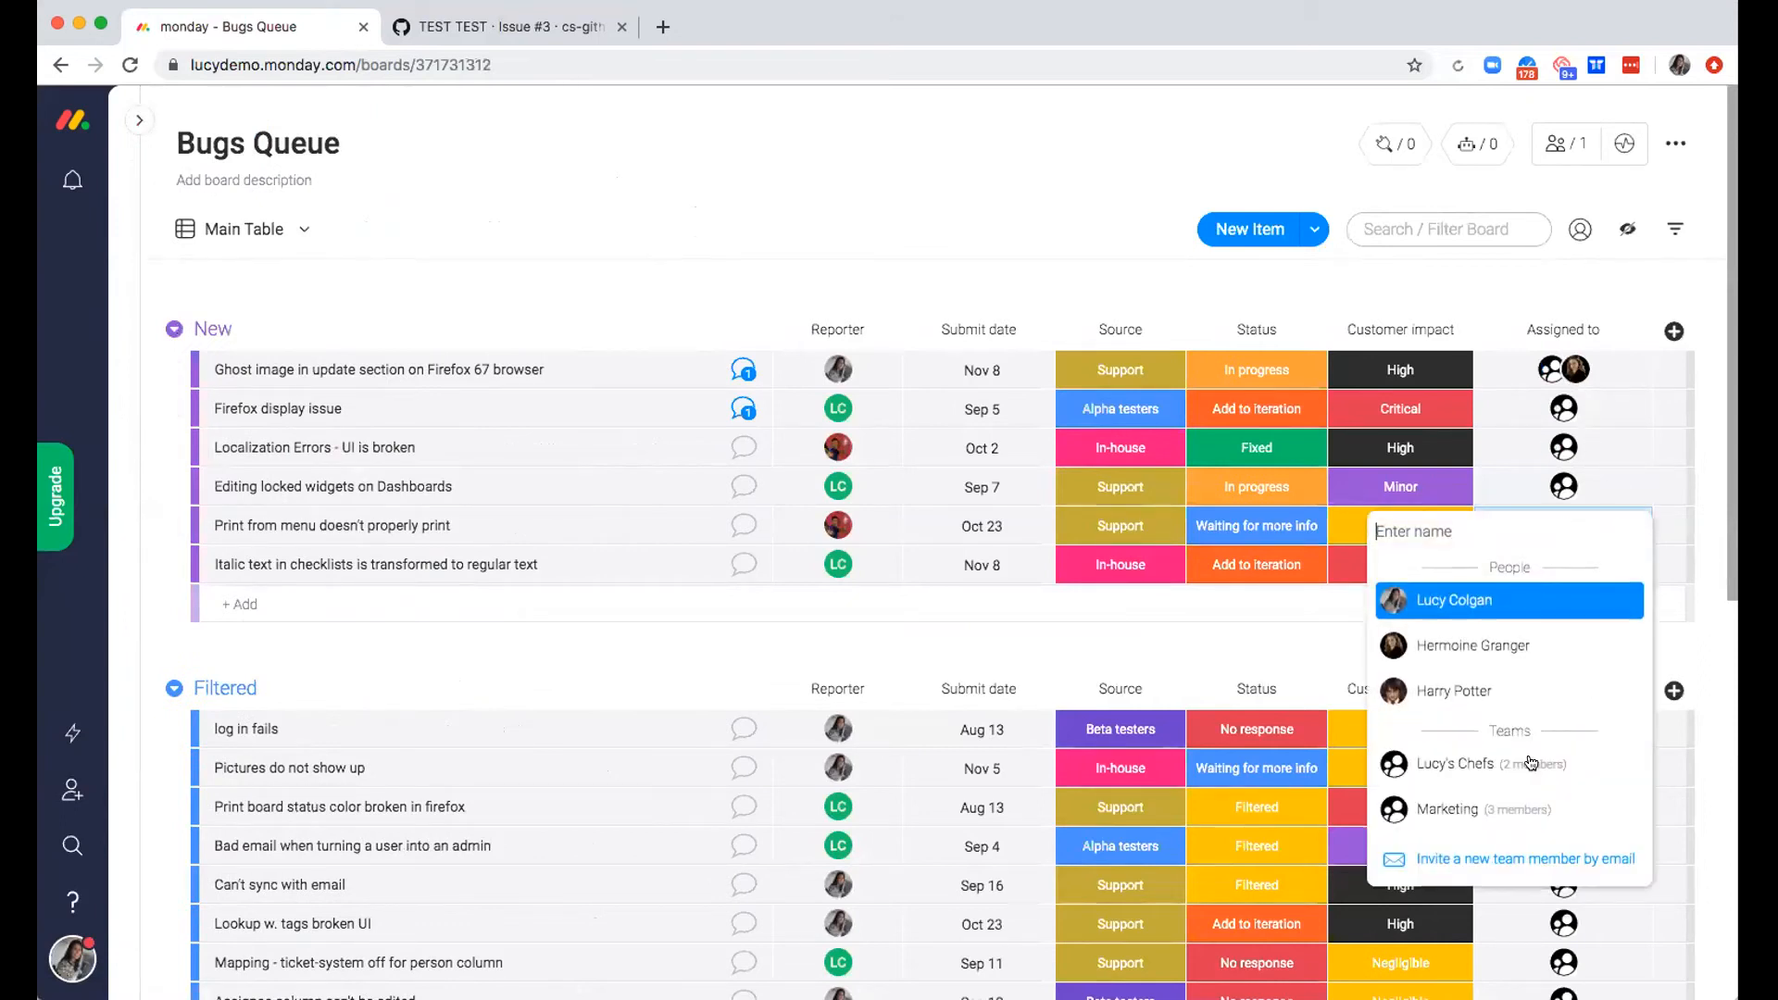
text(Platform)
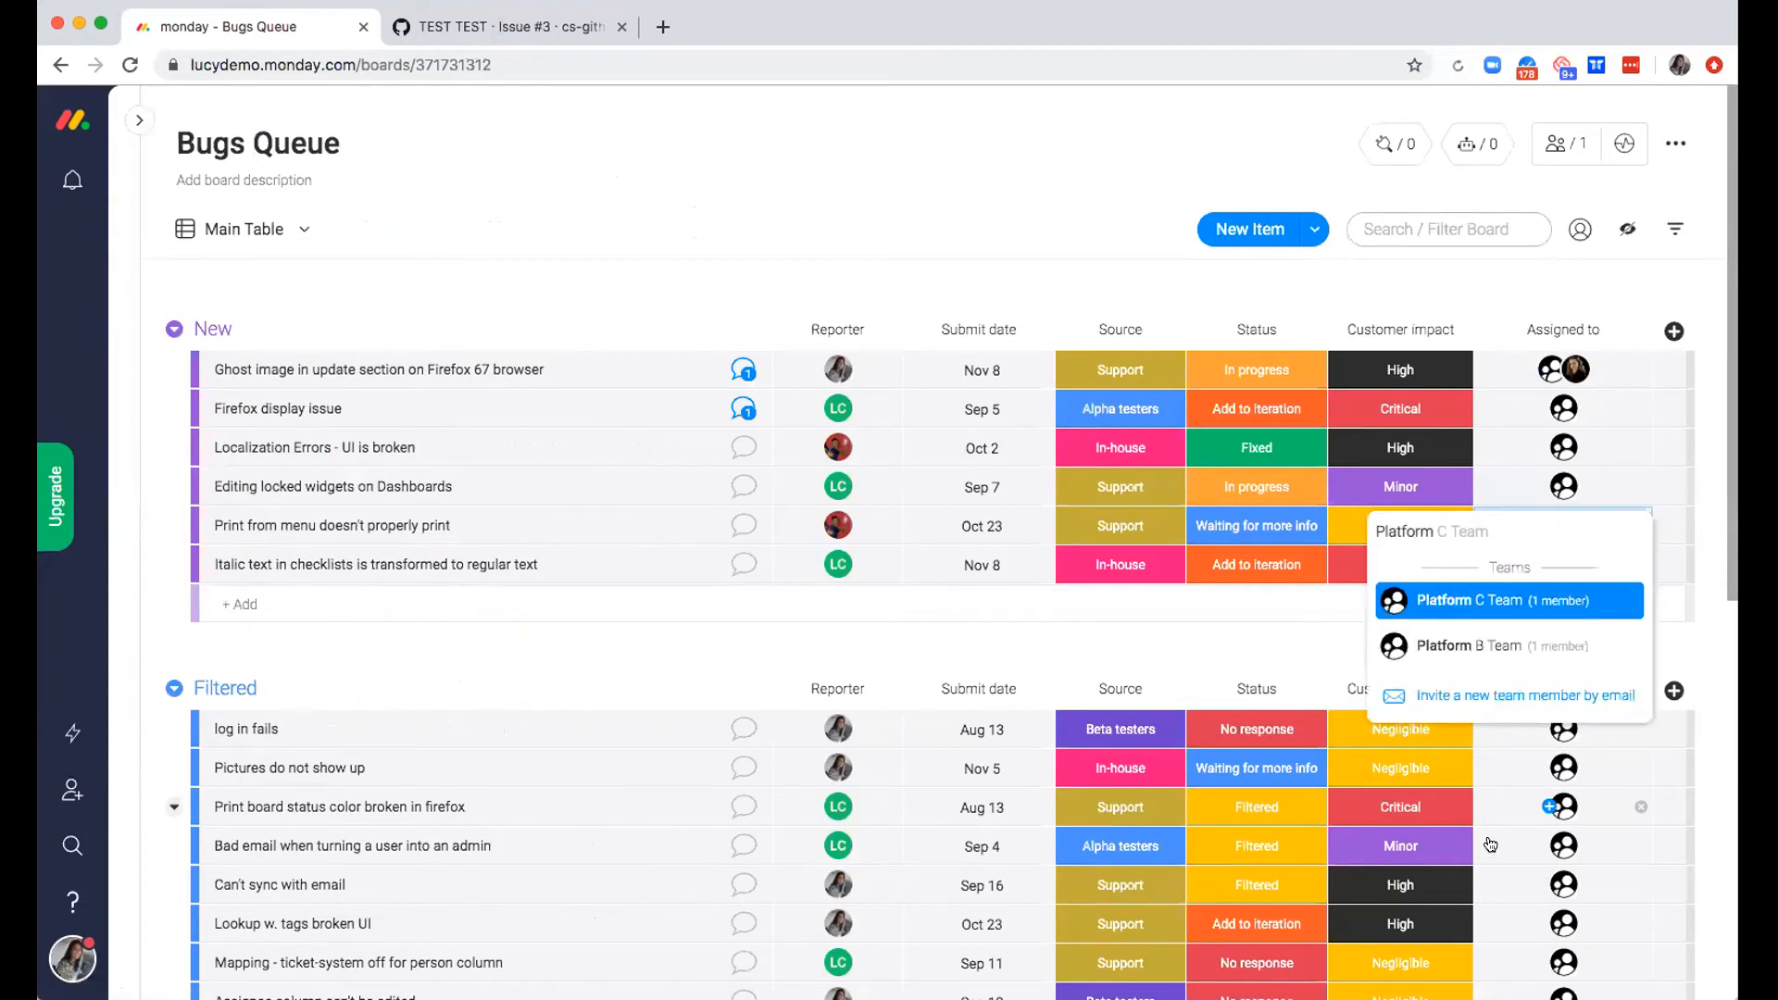
click(1537, 595)
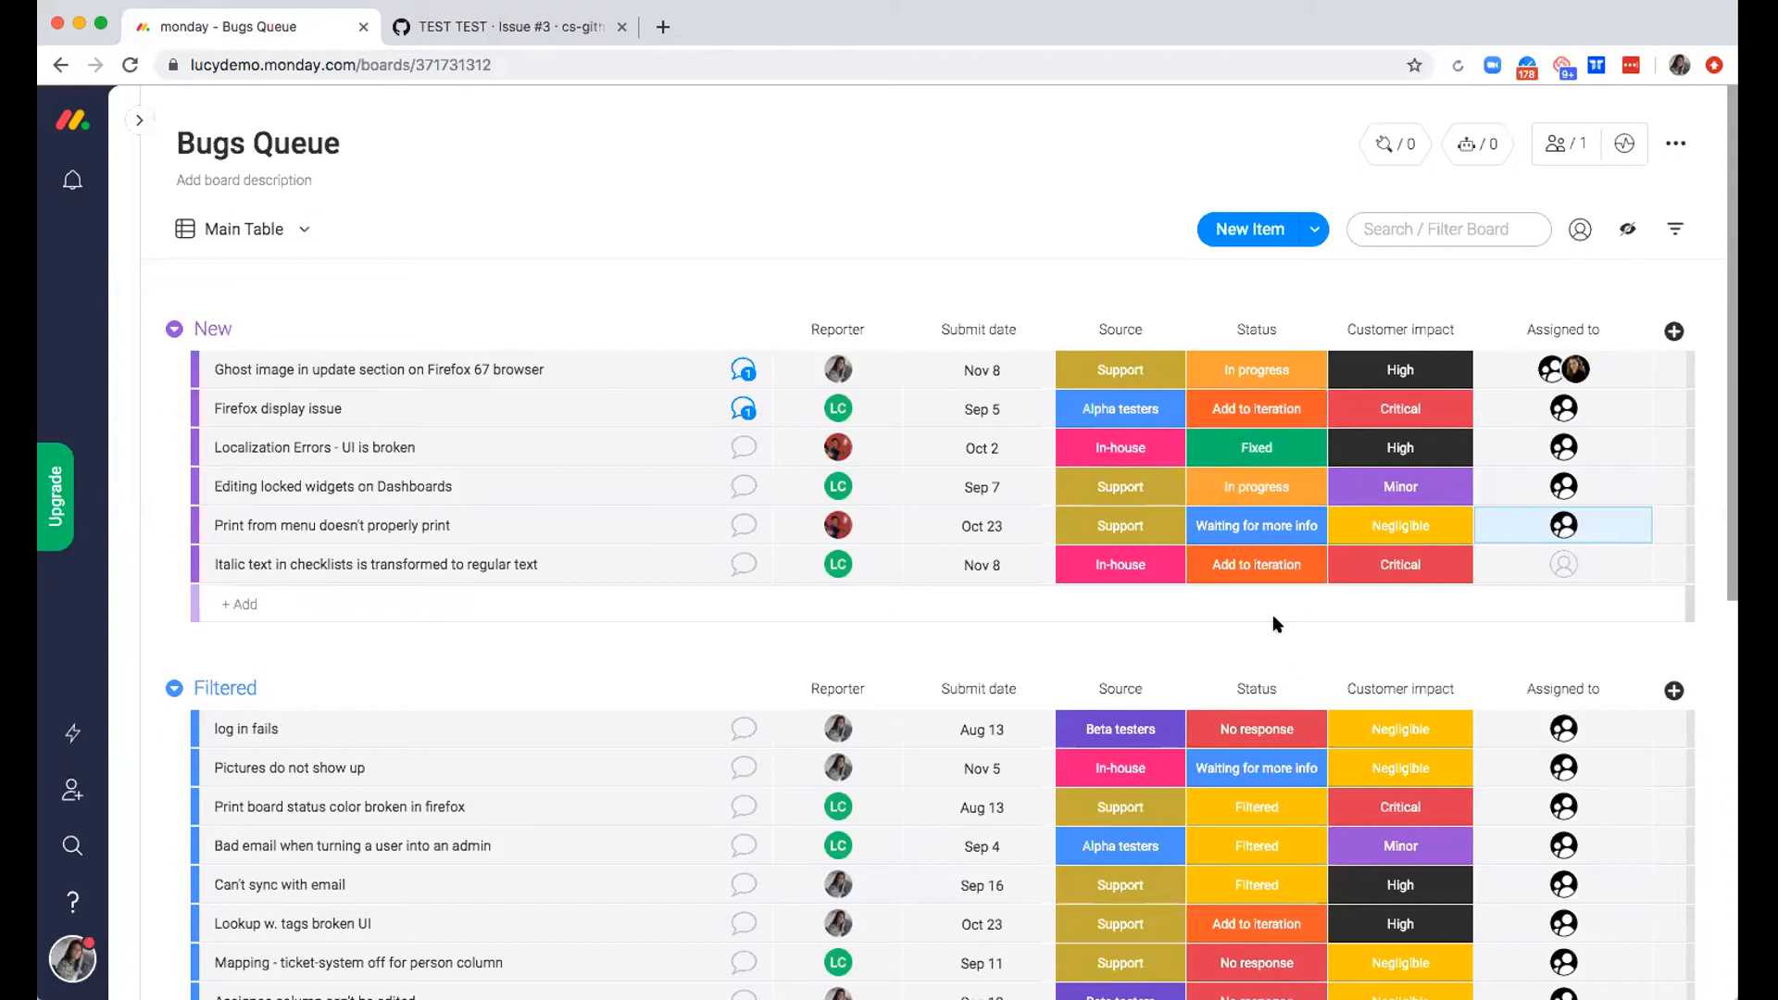
Review the status labels available for the Firefox 67 ghost image item and look through the New, Filtered and Fixed groups
click(1222, 375)
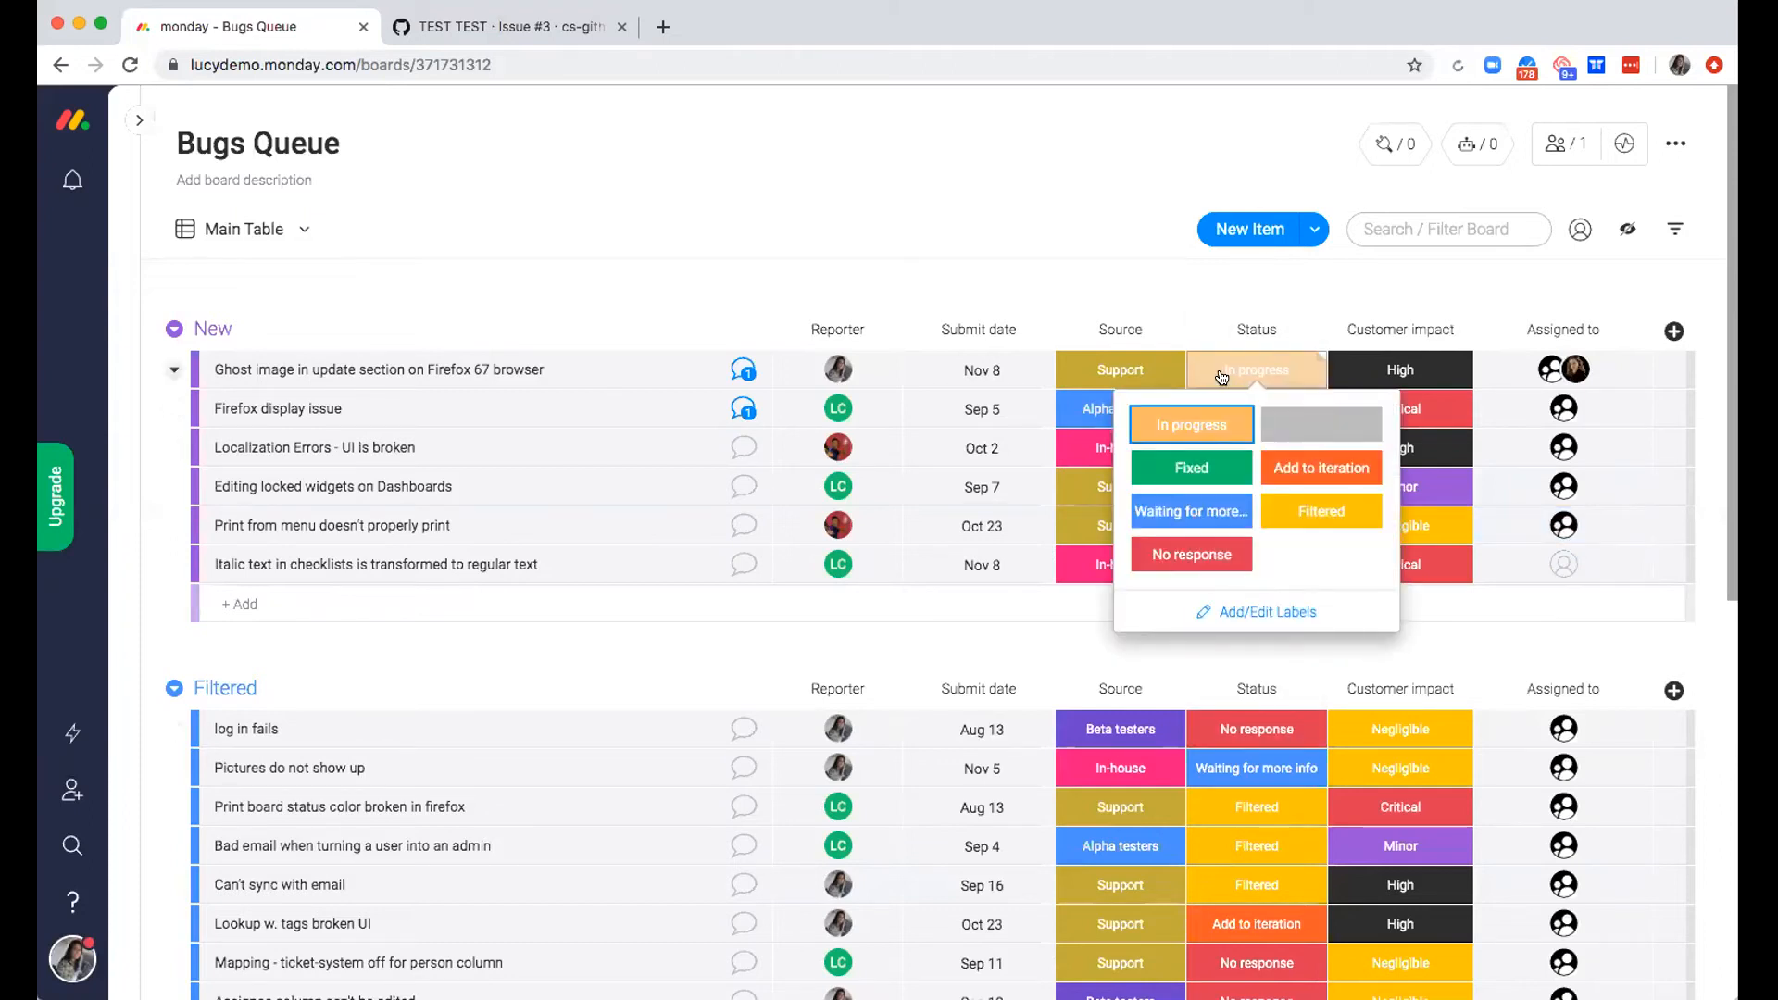
click(818, 309)
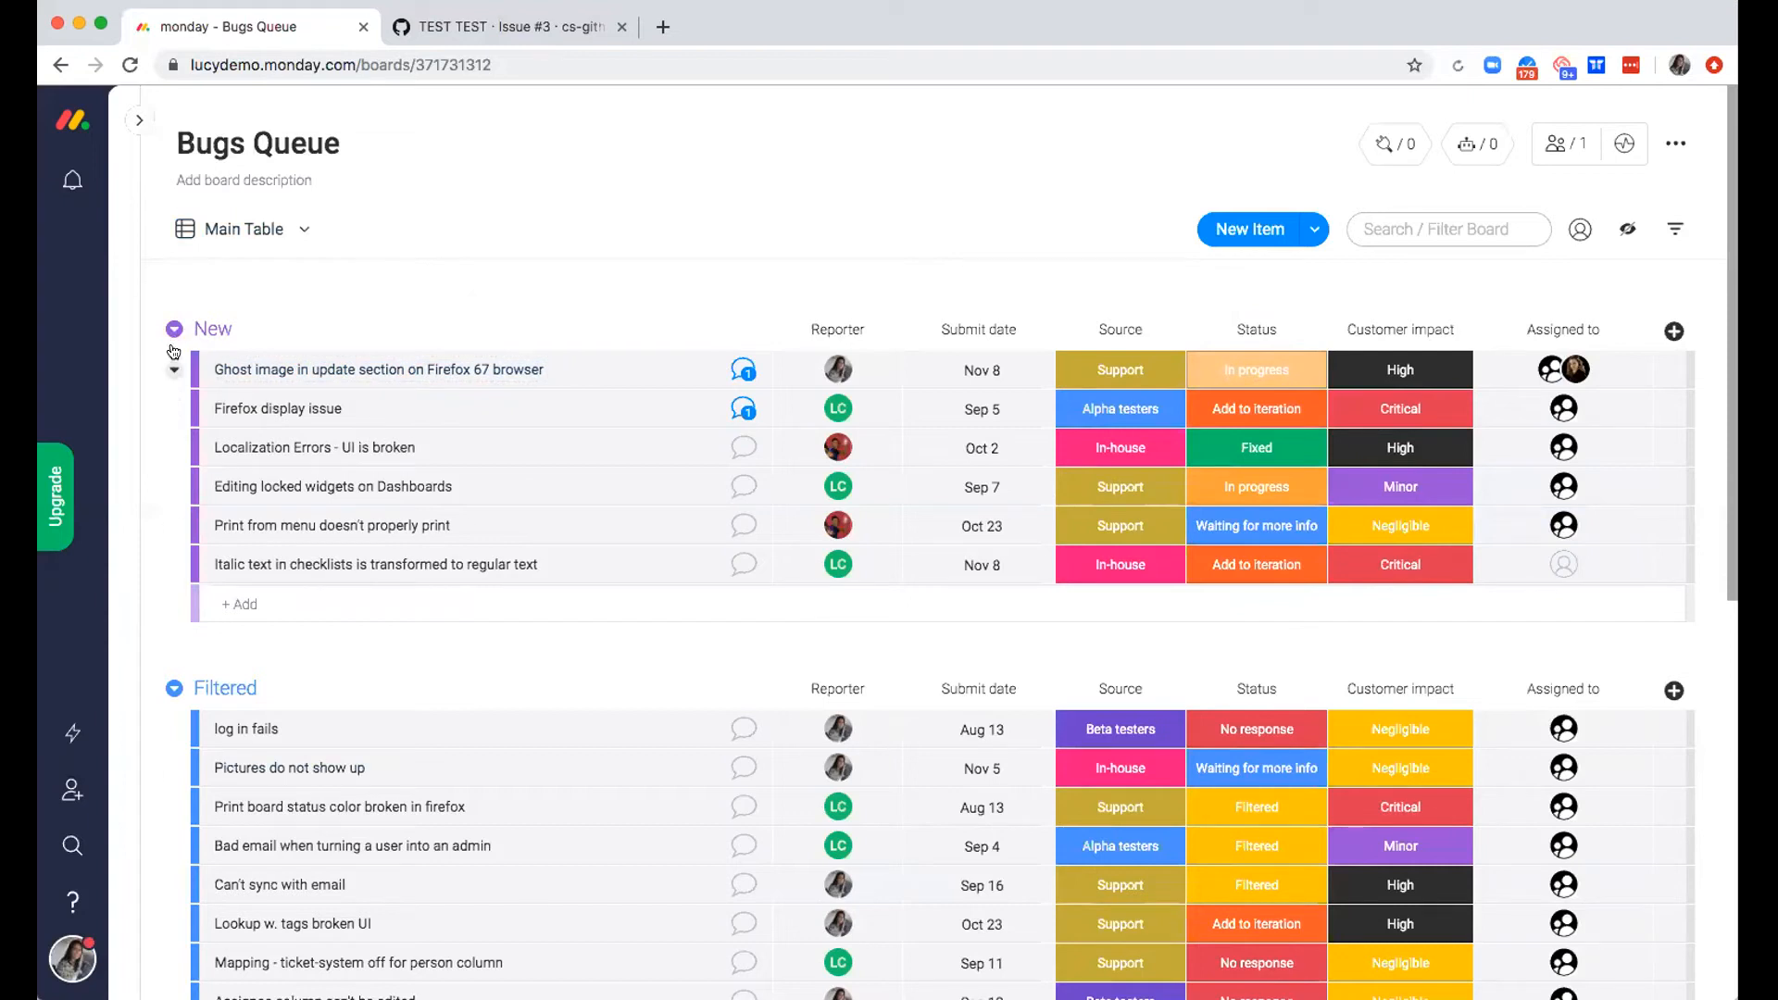
scroll(226, 444, down, 3)
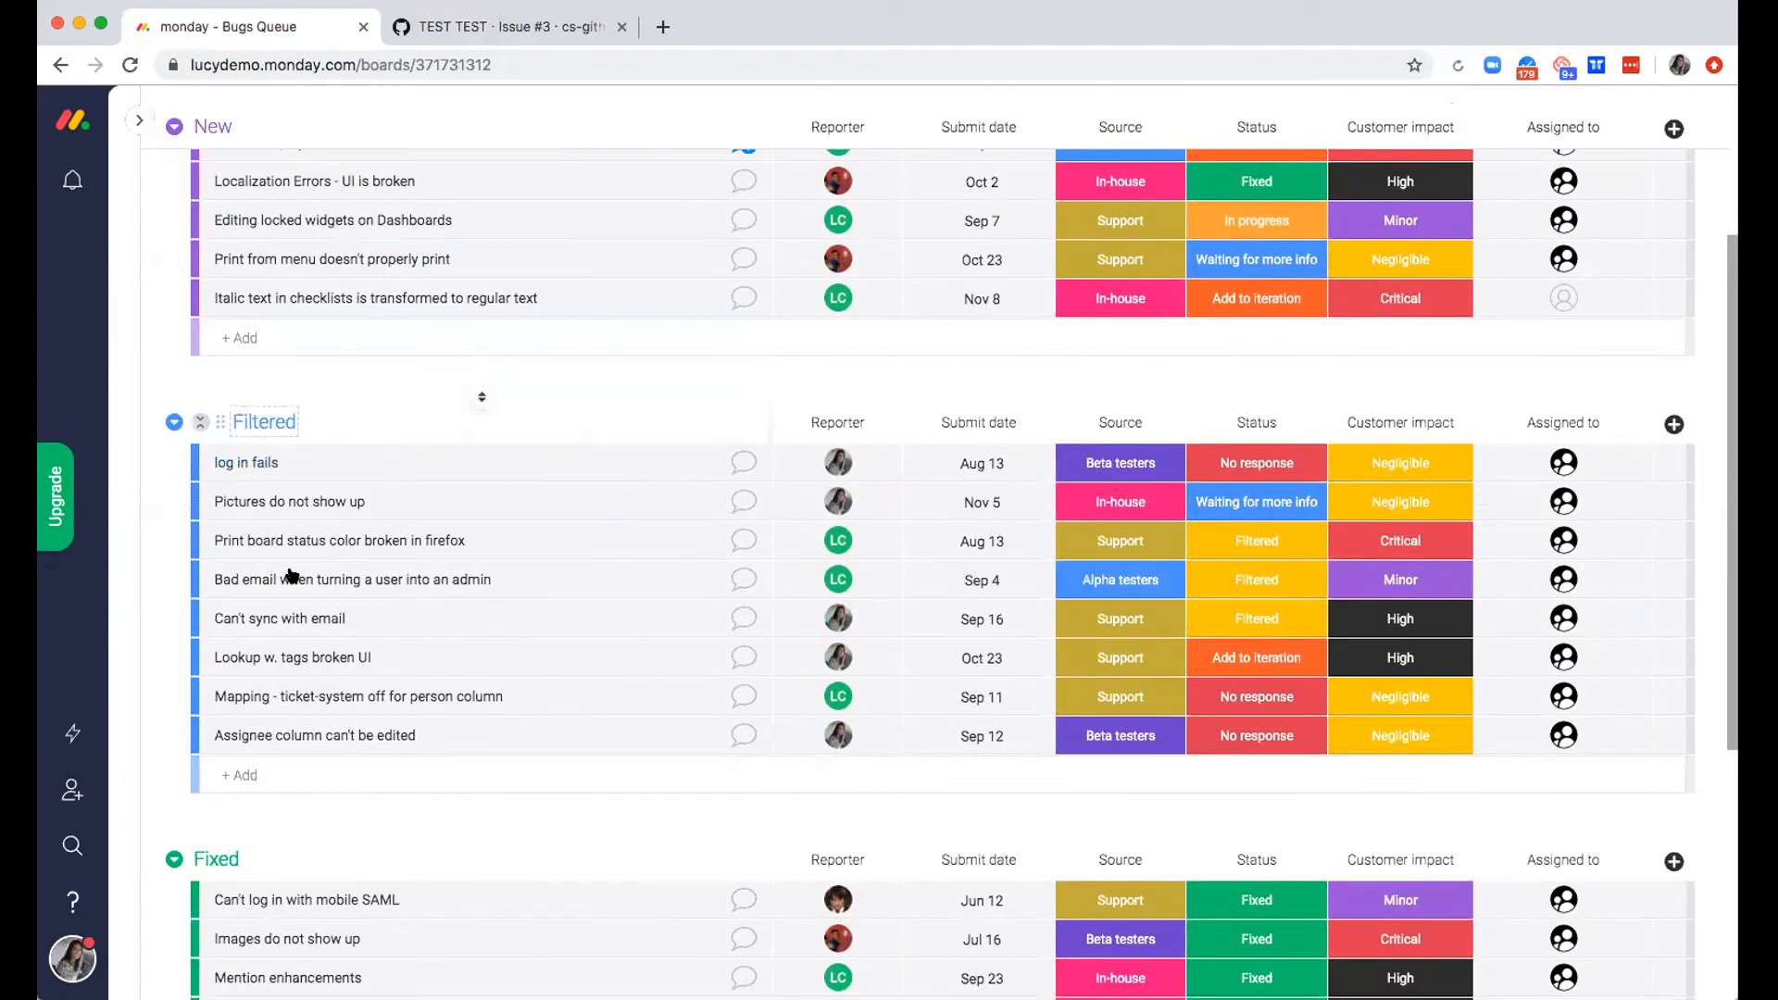
scroll(291, 777, down, 3)
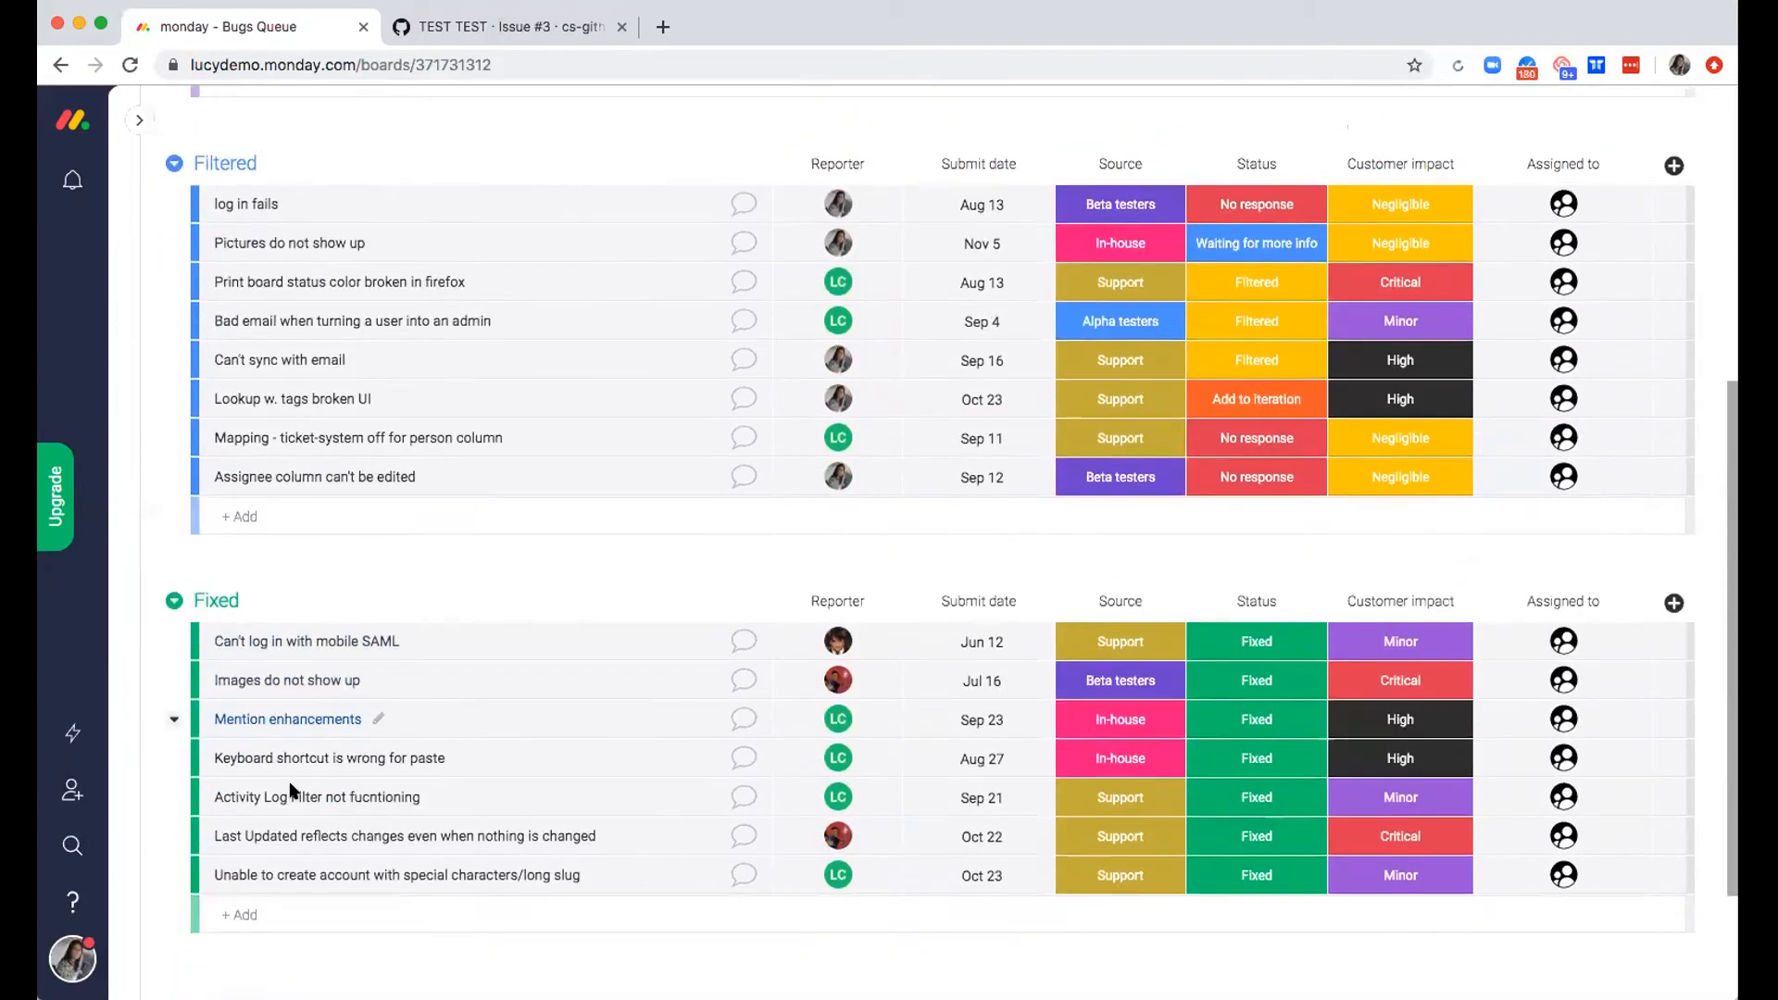
scroll(291, 787, down, 2)
scroll(291, 787, up, 6)
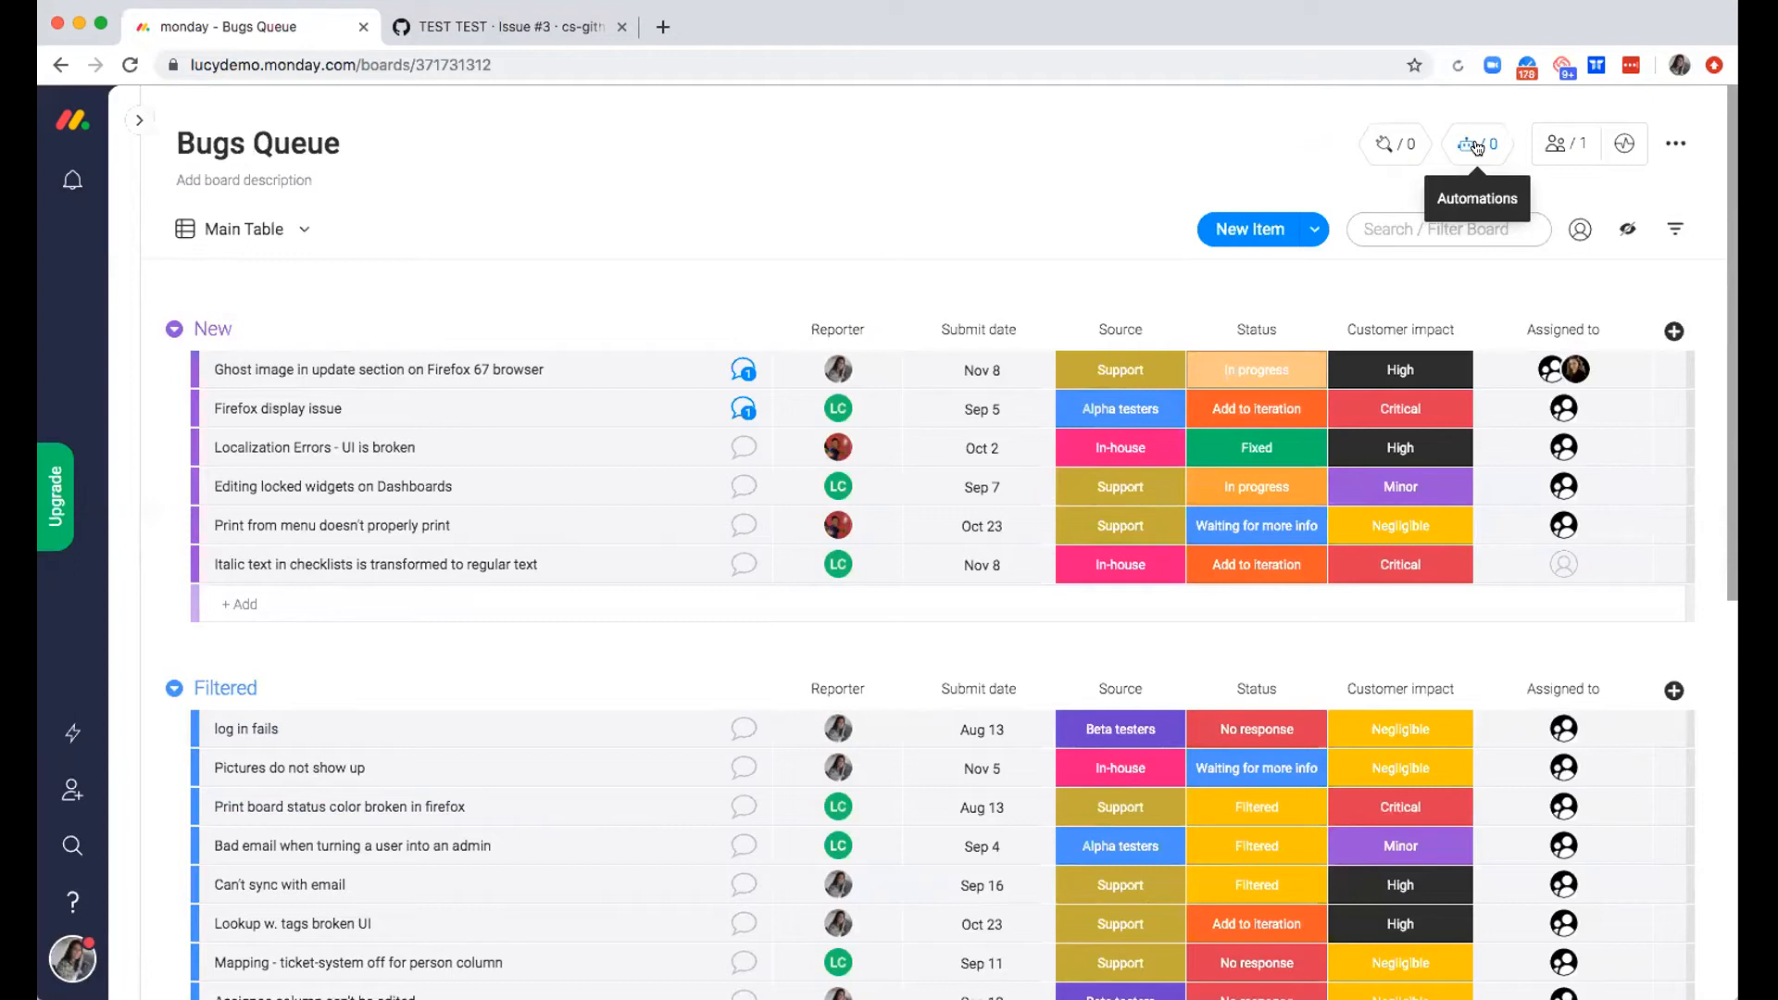
Move the item "Italic text in checklists is transformed to regular text" from the New group to the start of the Filtered group
drag(612, 740, 606, 690)
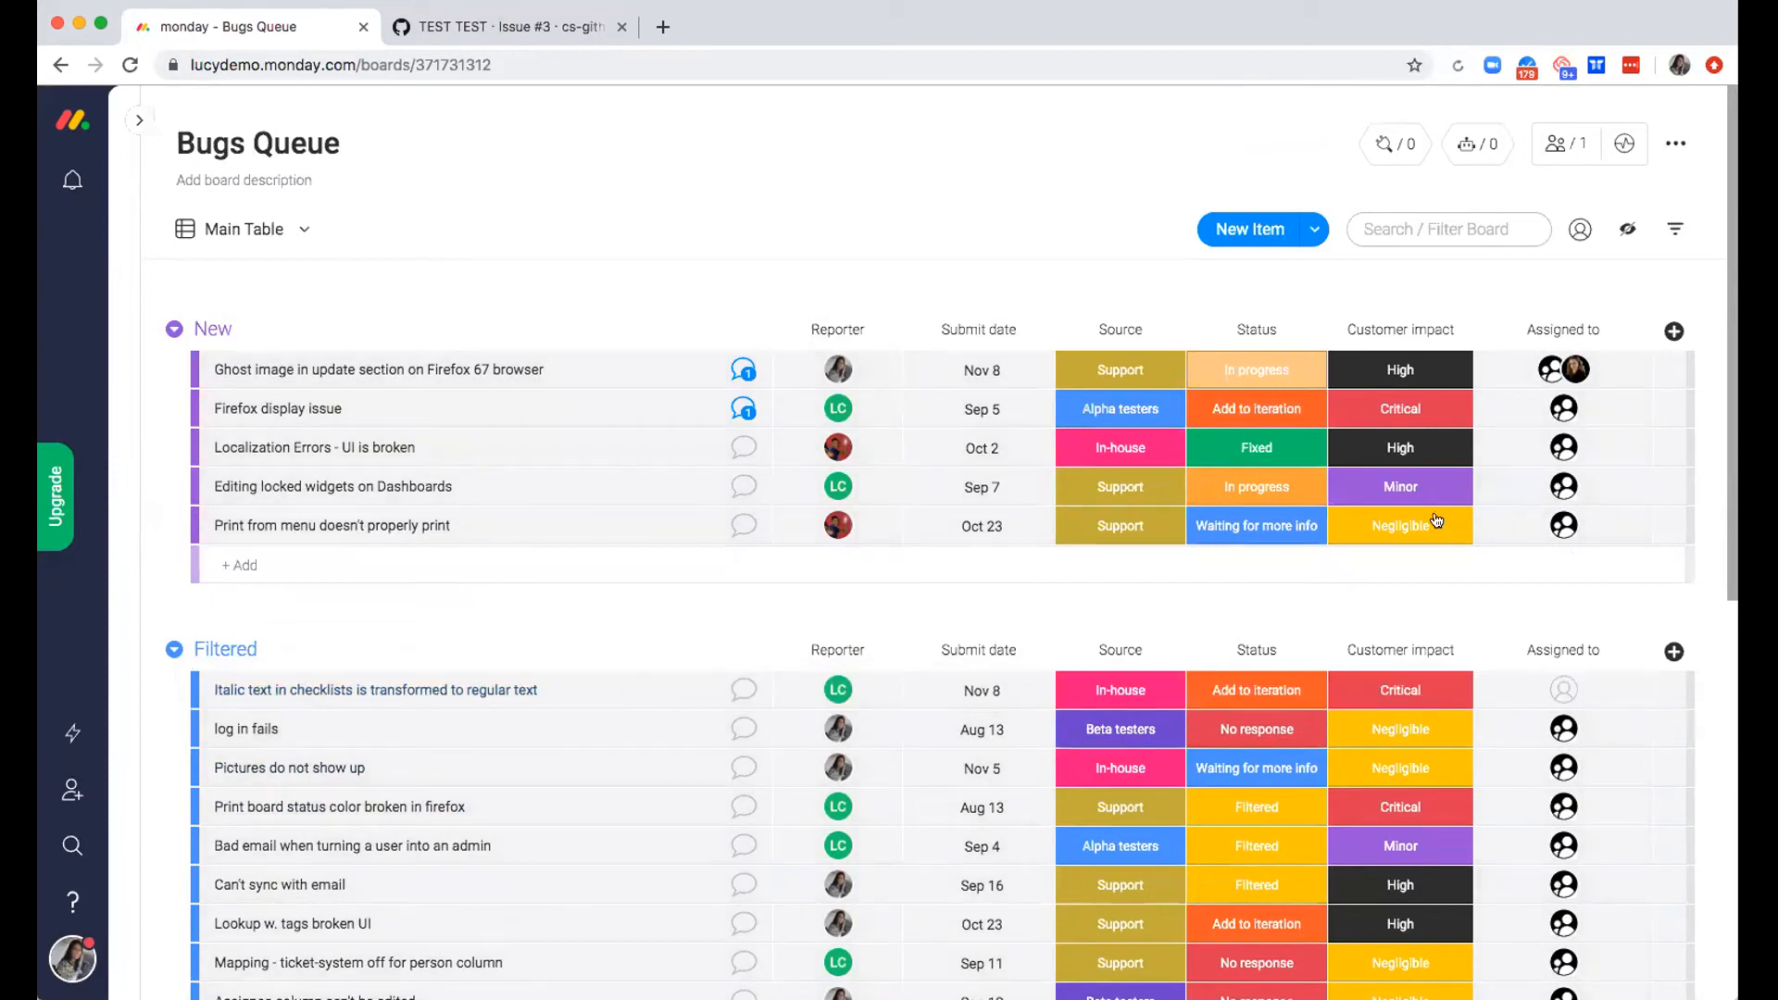
Browse the board's automation recipes and start the status change recipe that moves an item to a group
click(1465, 146)
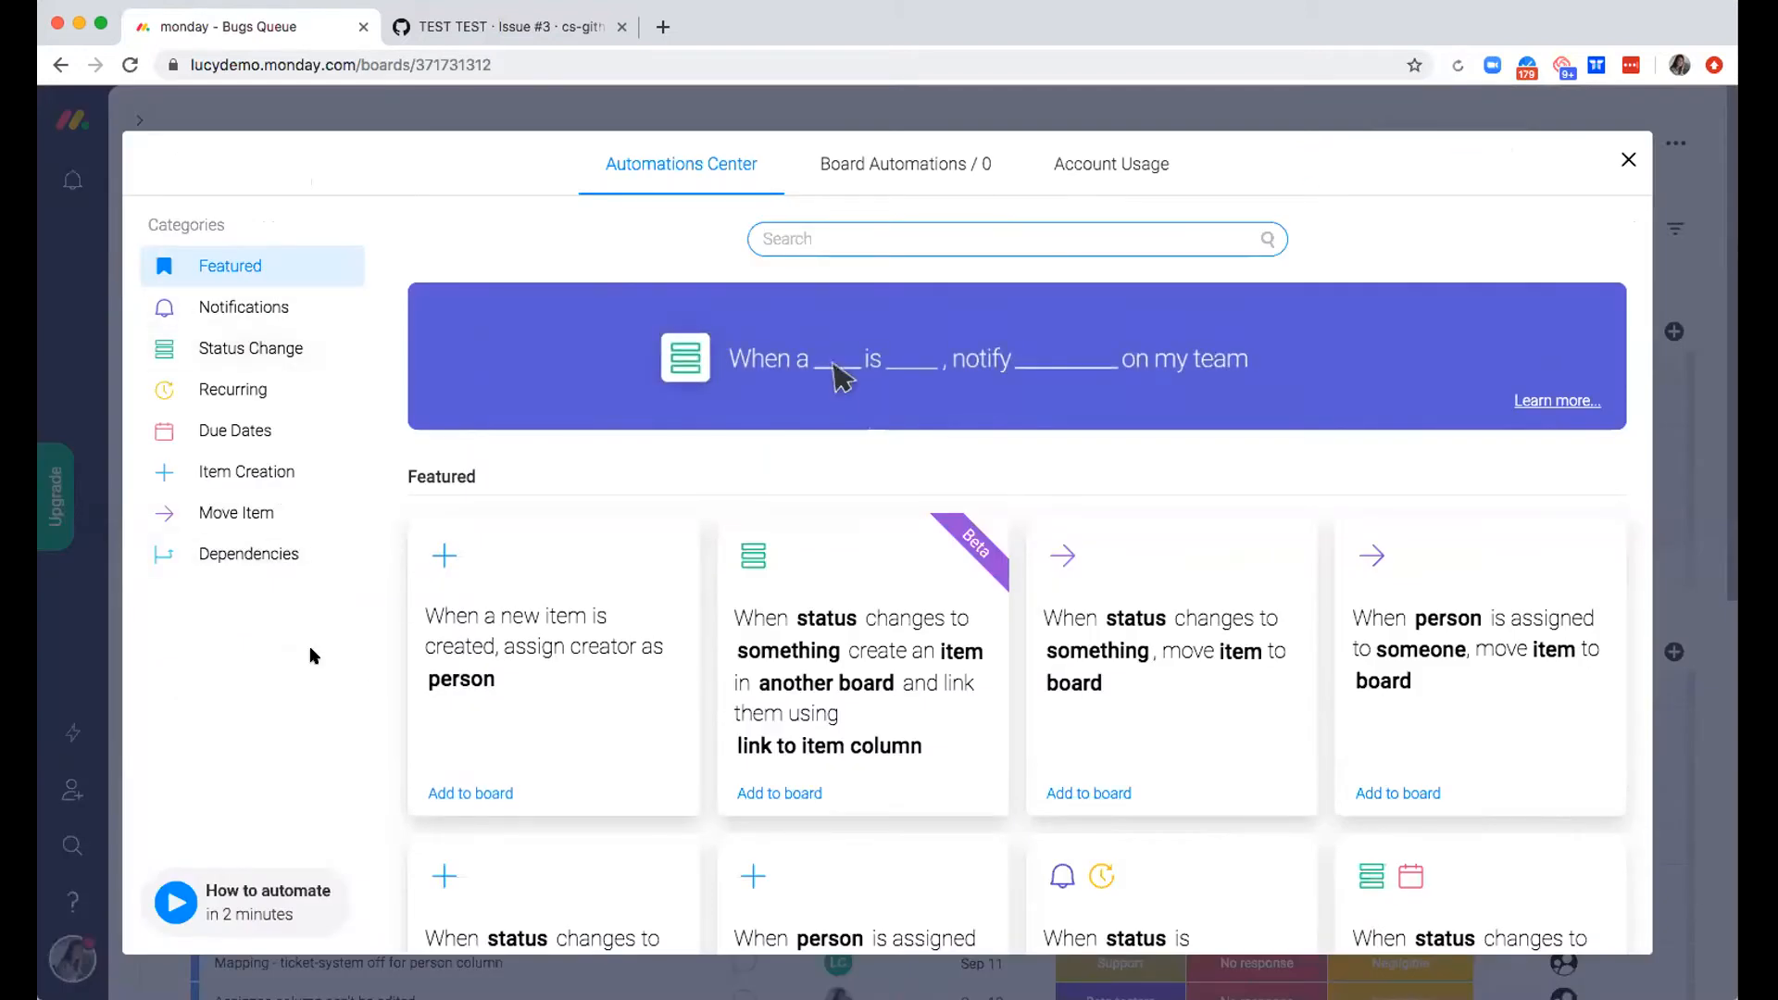
scroll(846, 638, down, 2)
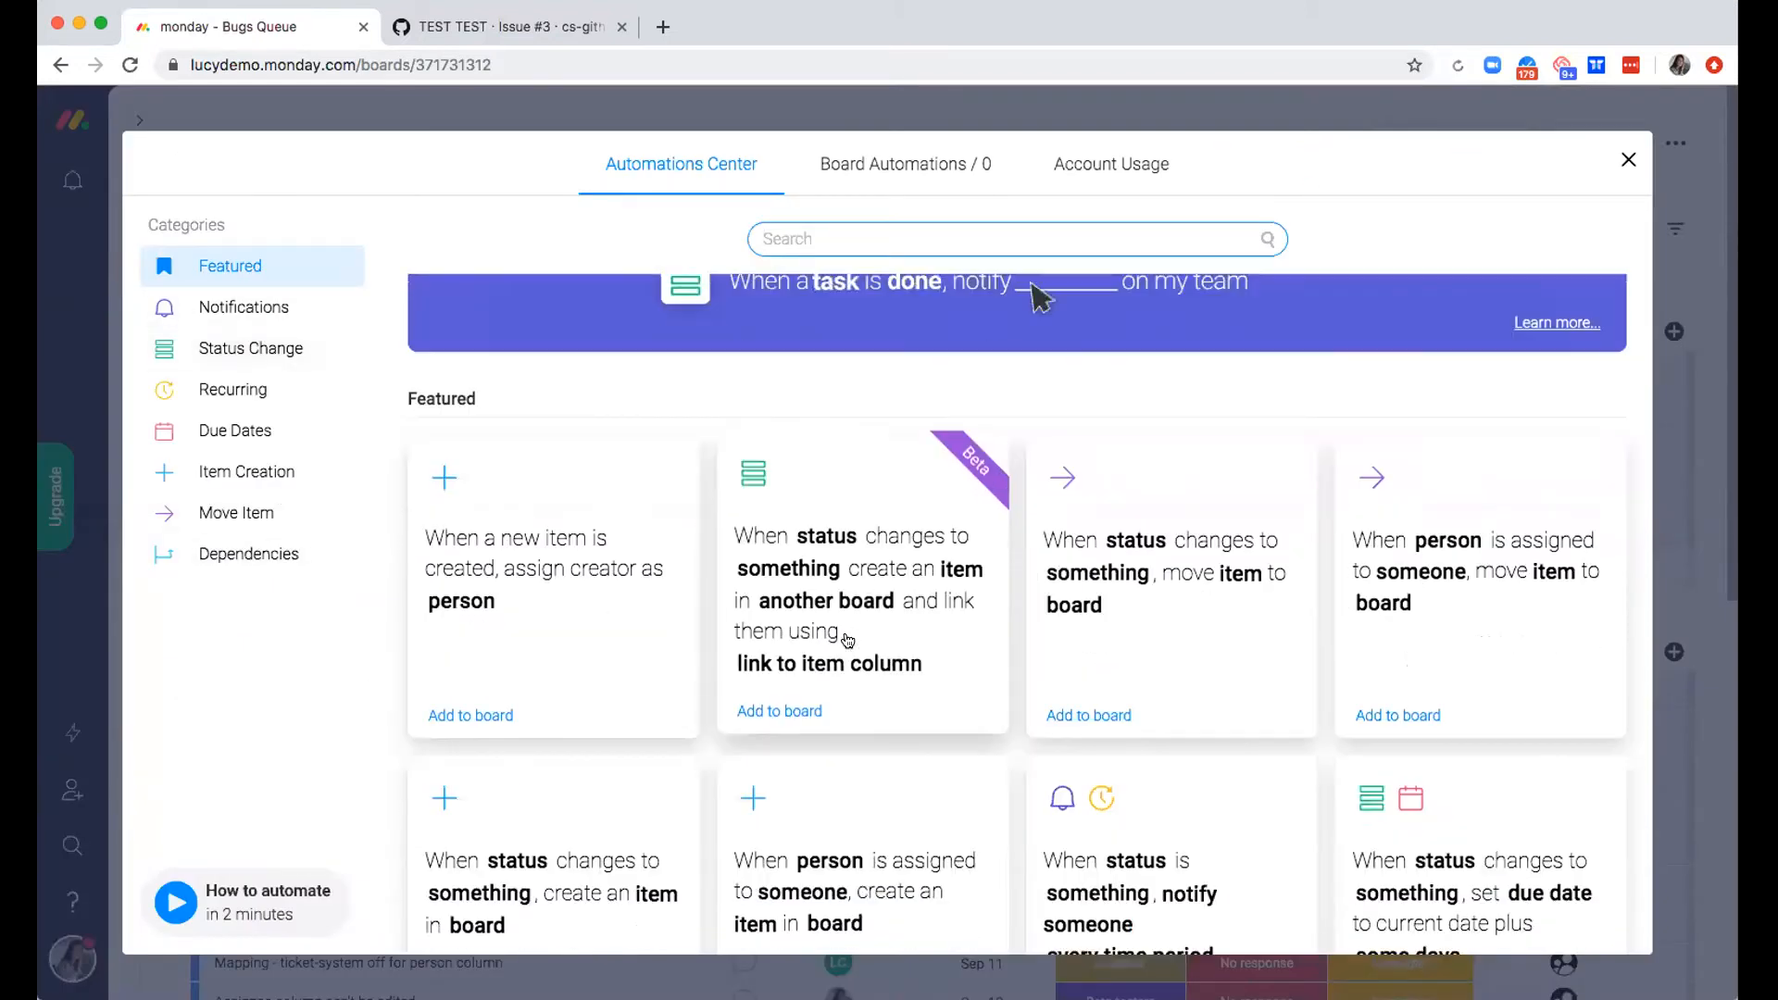
scroll(846, 637, down, 3)
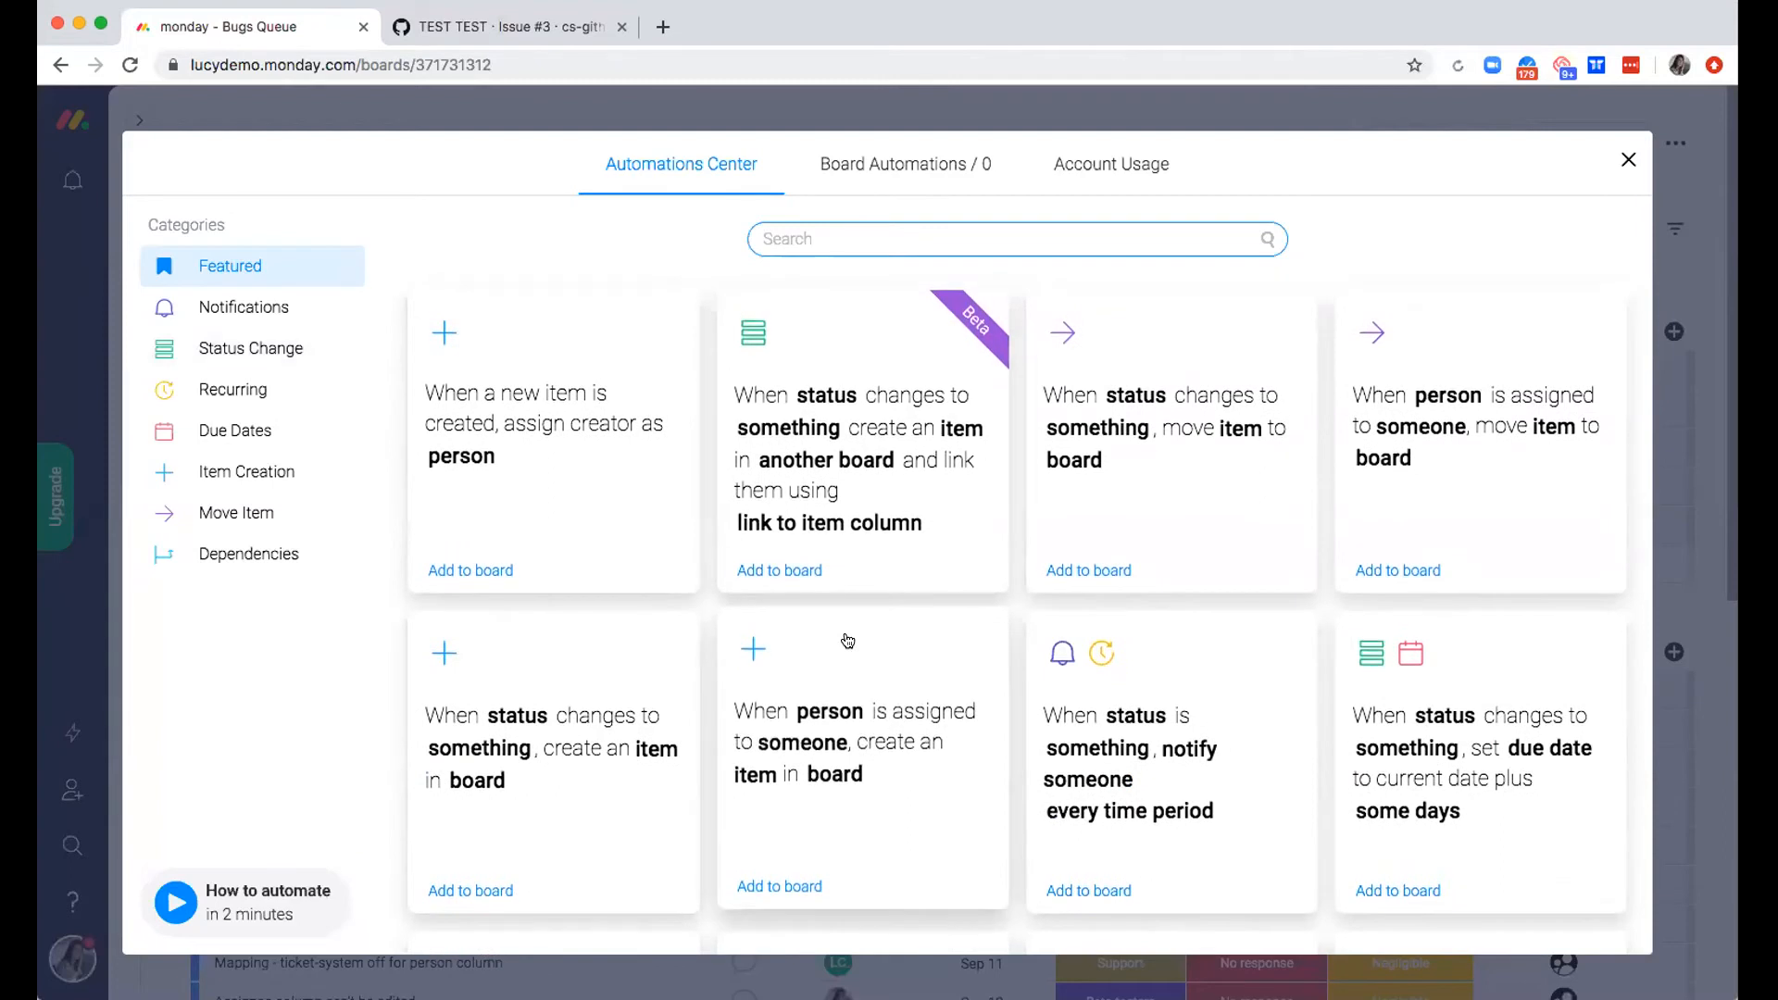
scroll(847, 640, down, 5)
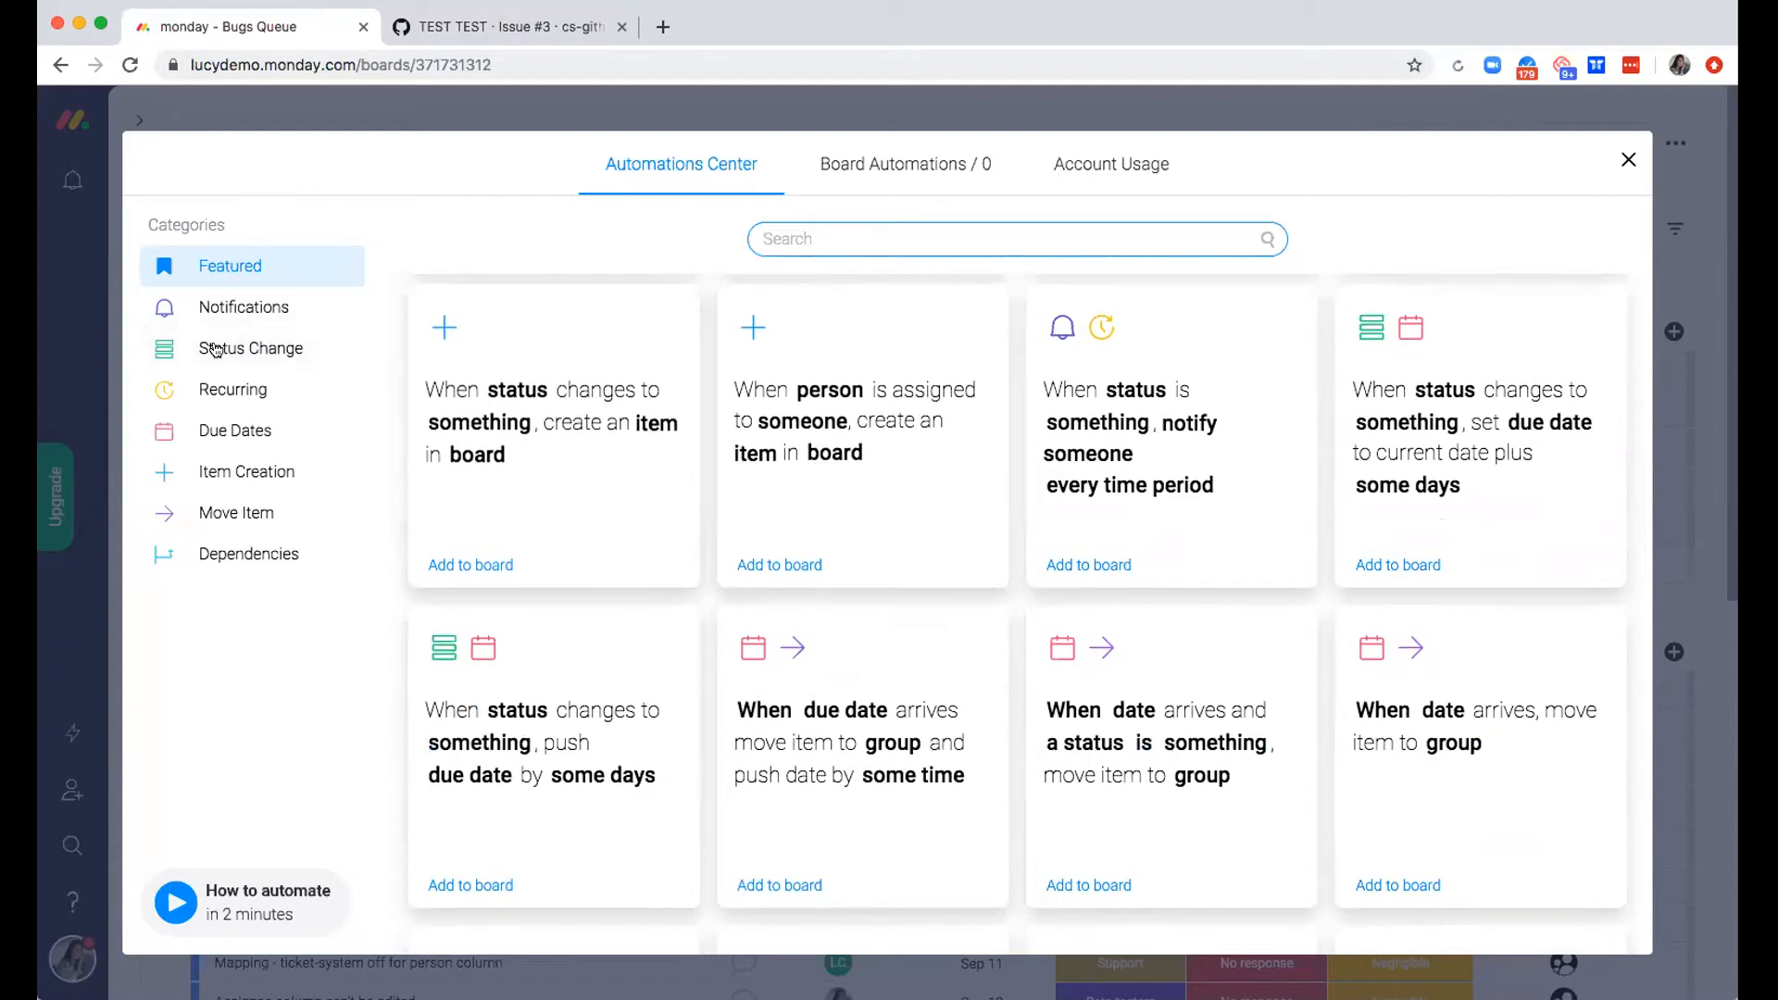
click(258, 349)
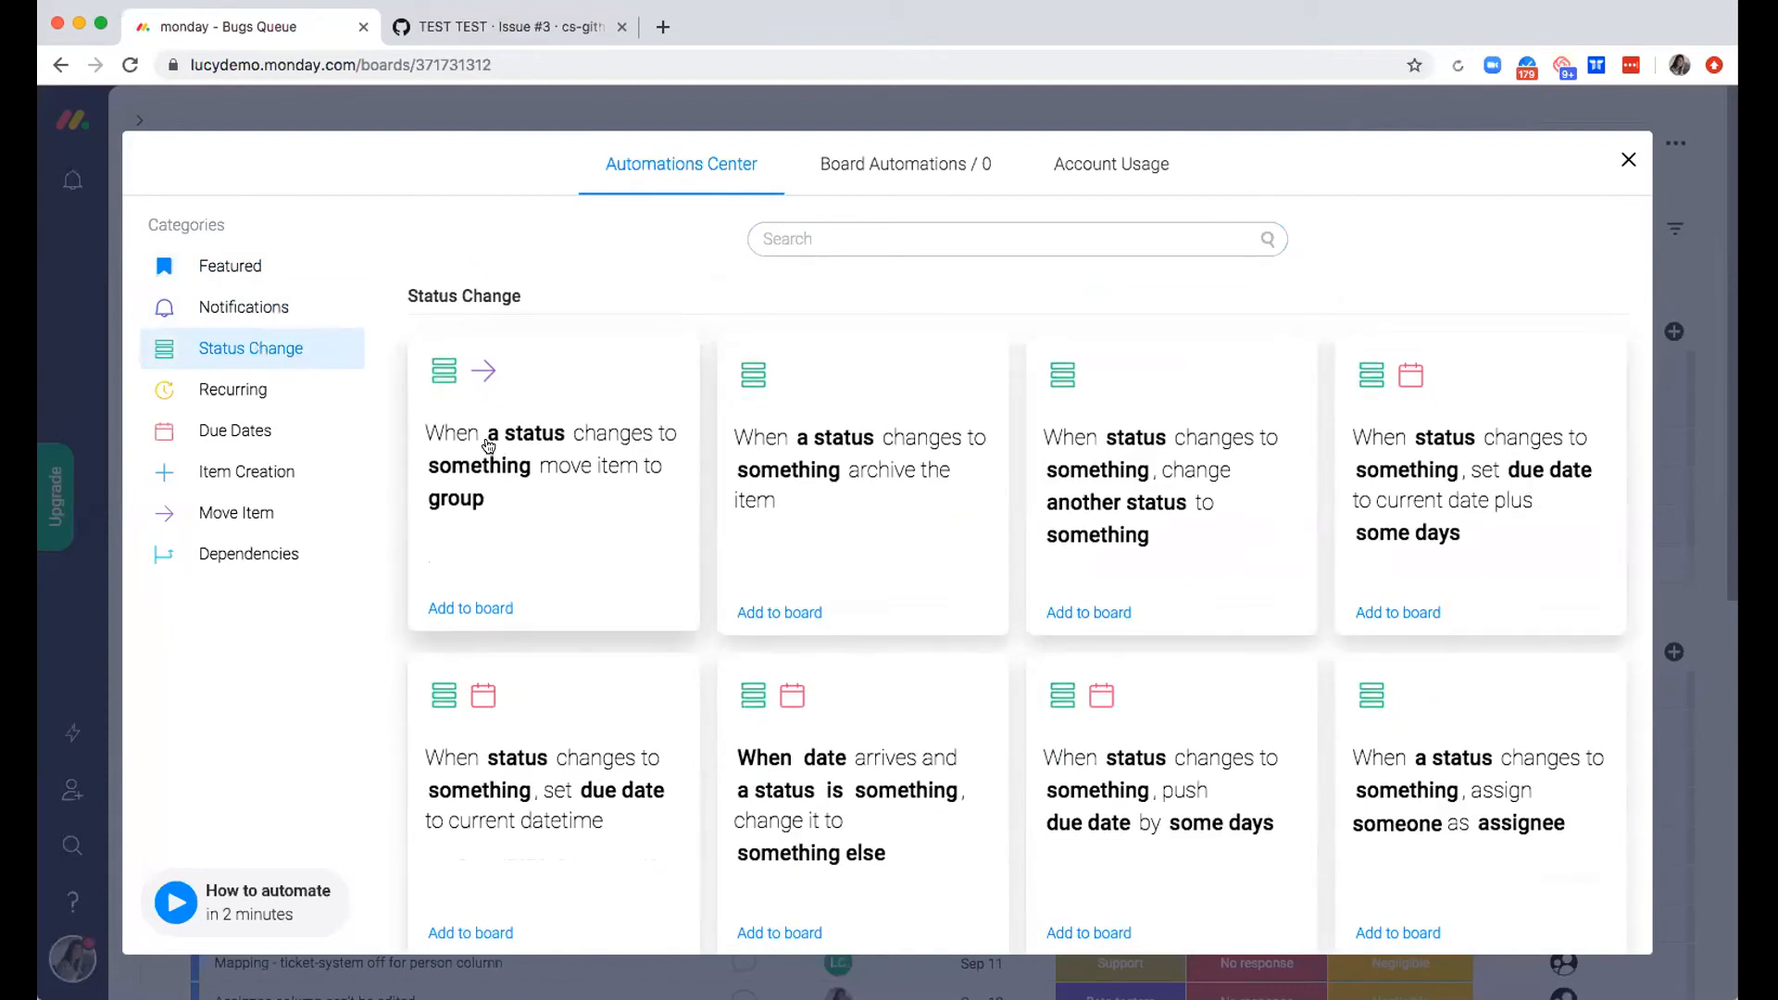
click(560, 549)
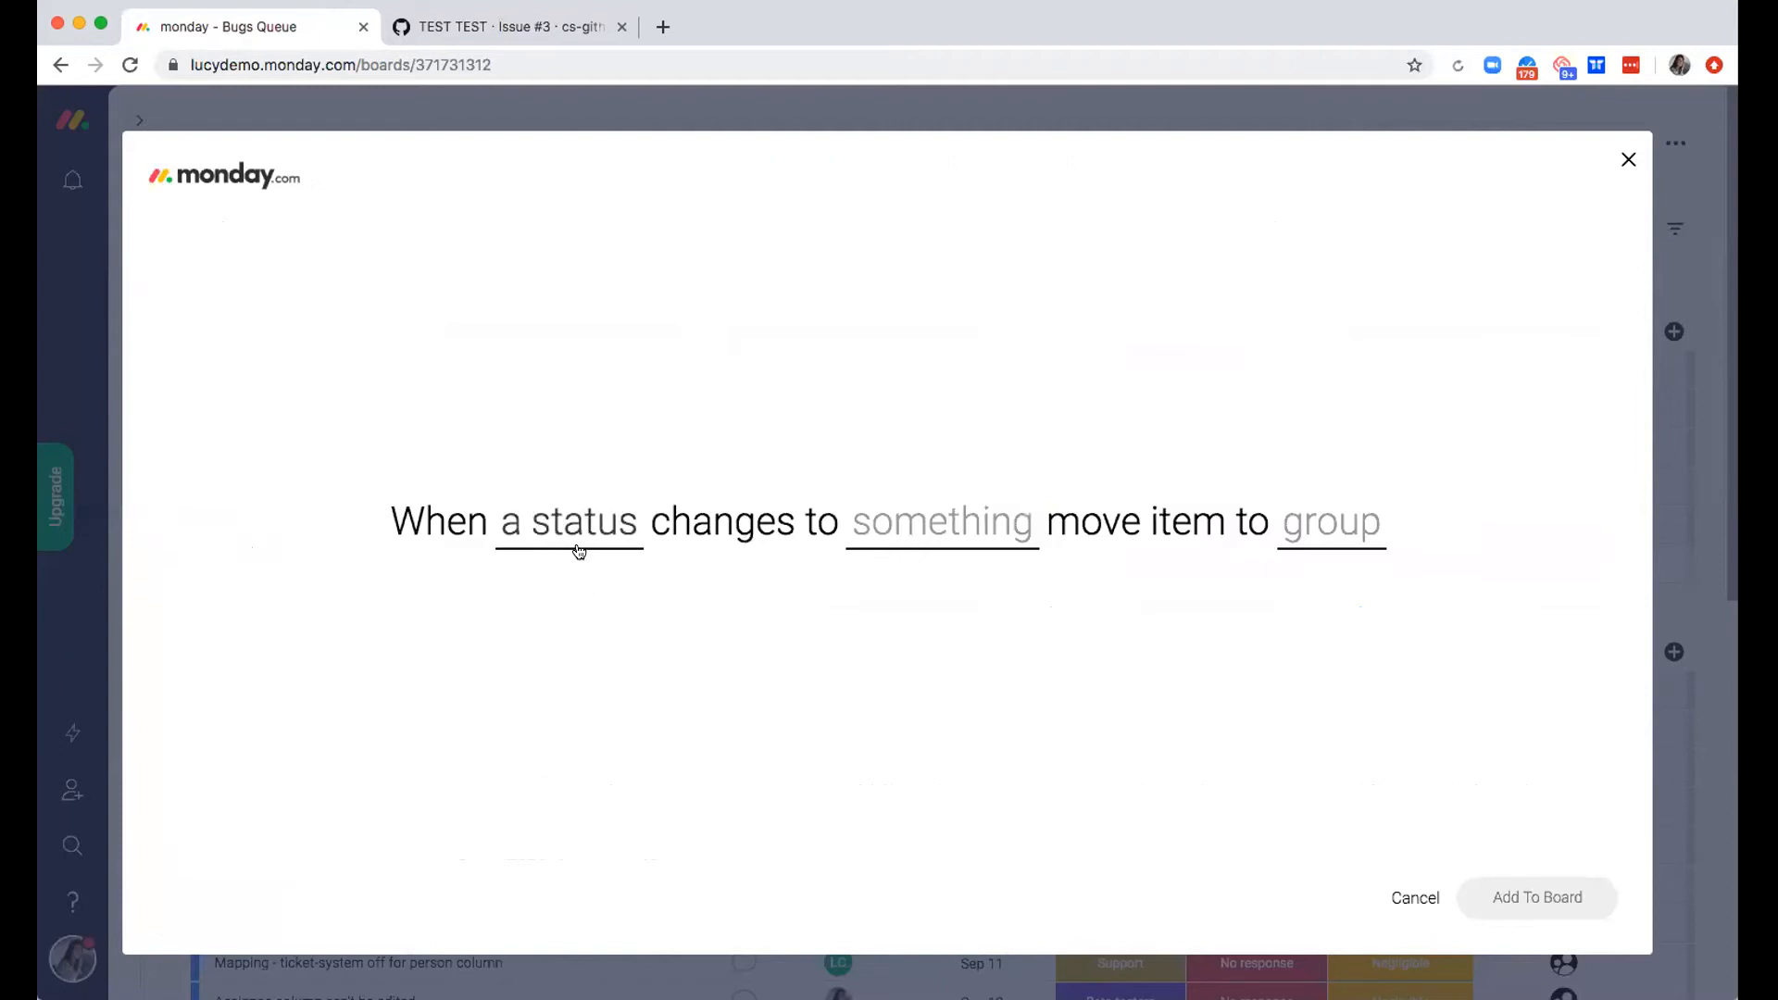
Examine the choices offered for the recipe's status, value and group placeholders without selecting any
click(578, 546)
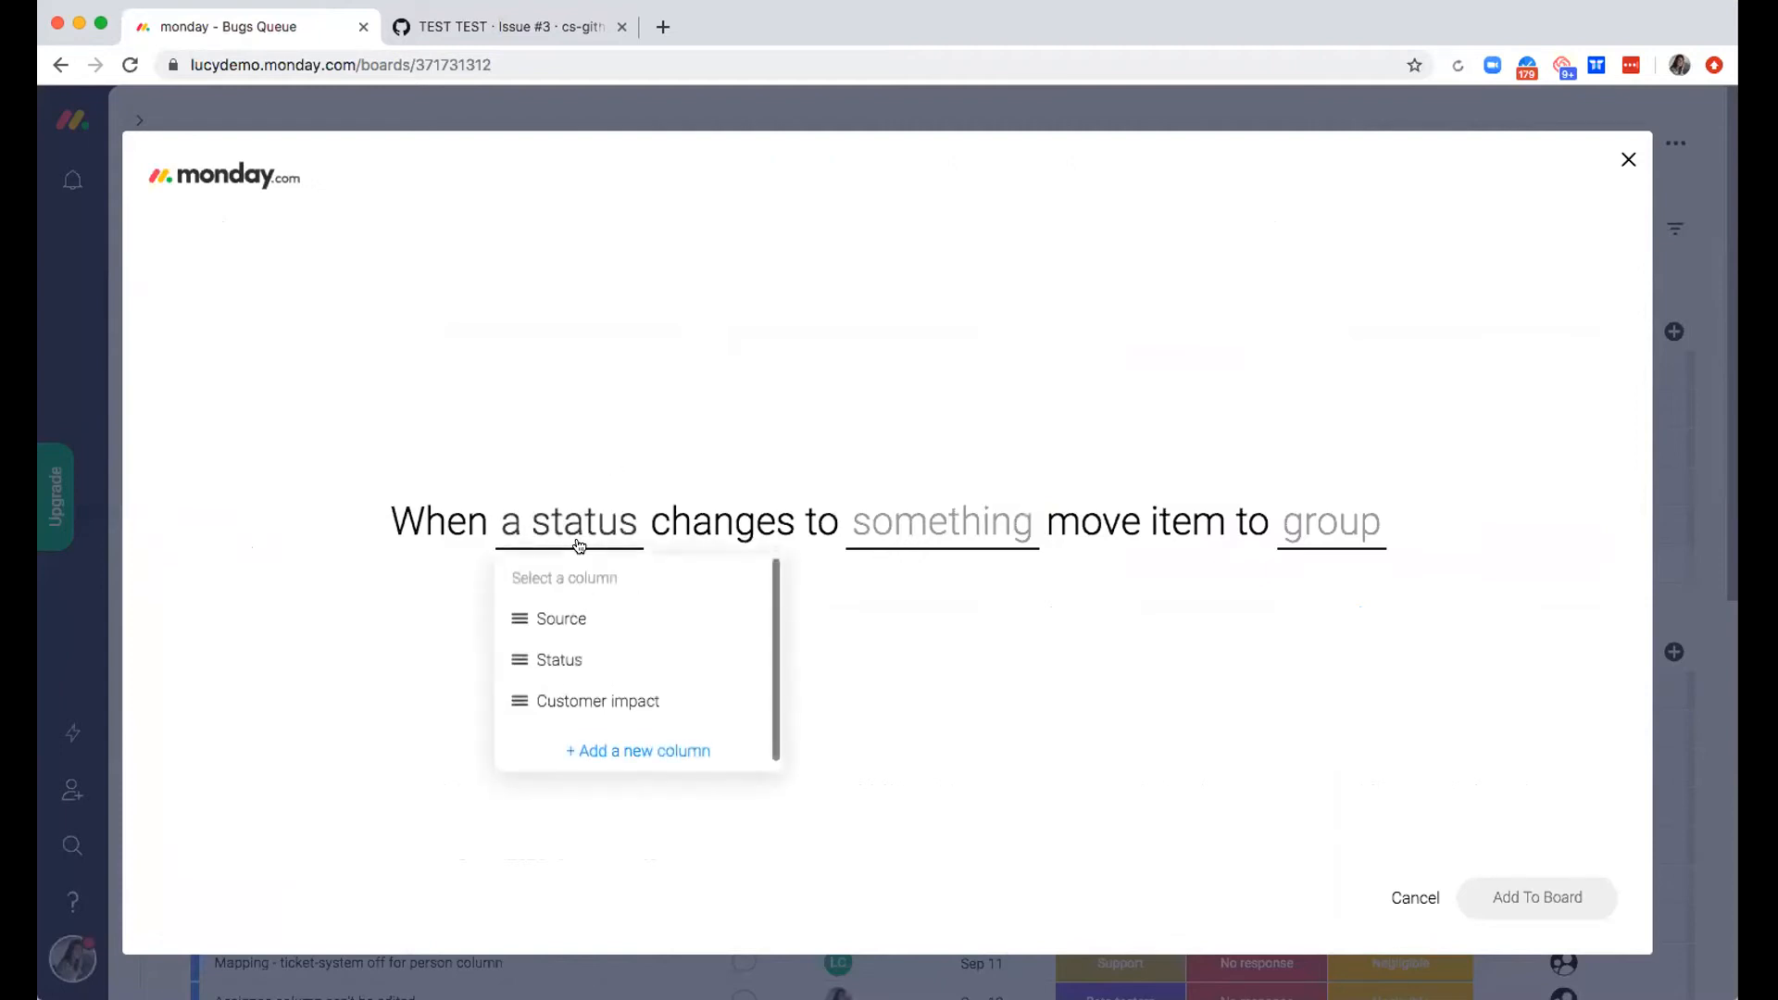
click(960, 535)
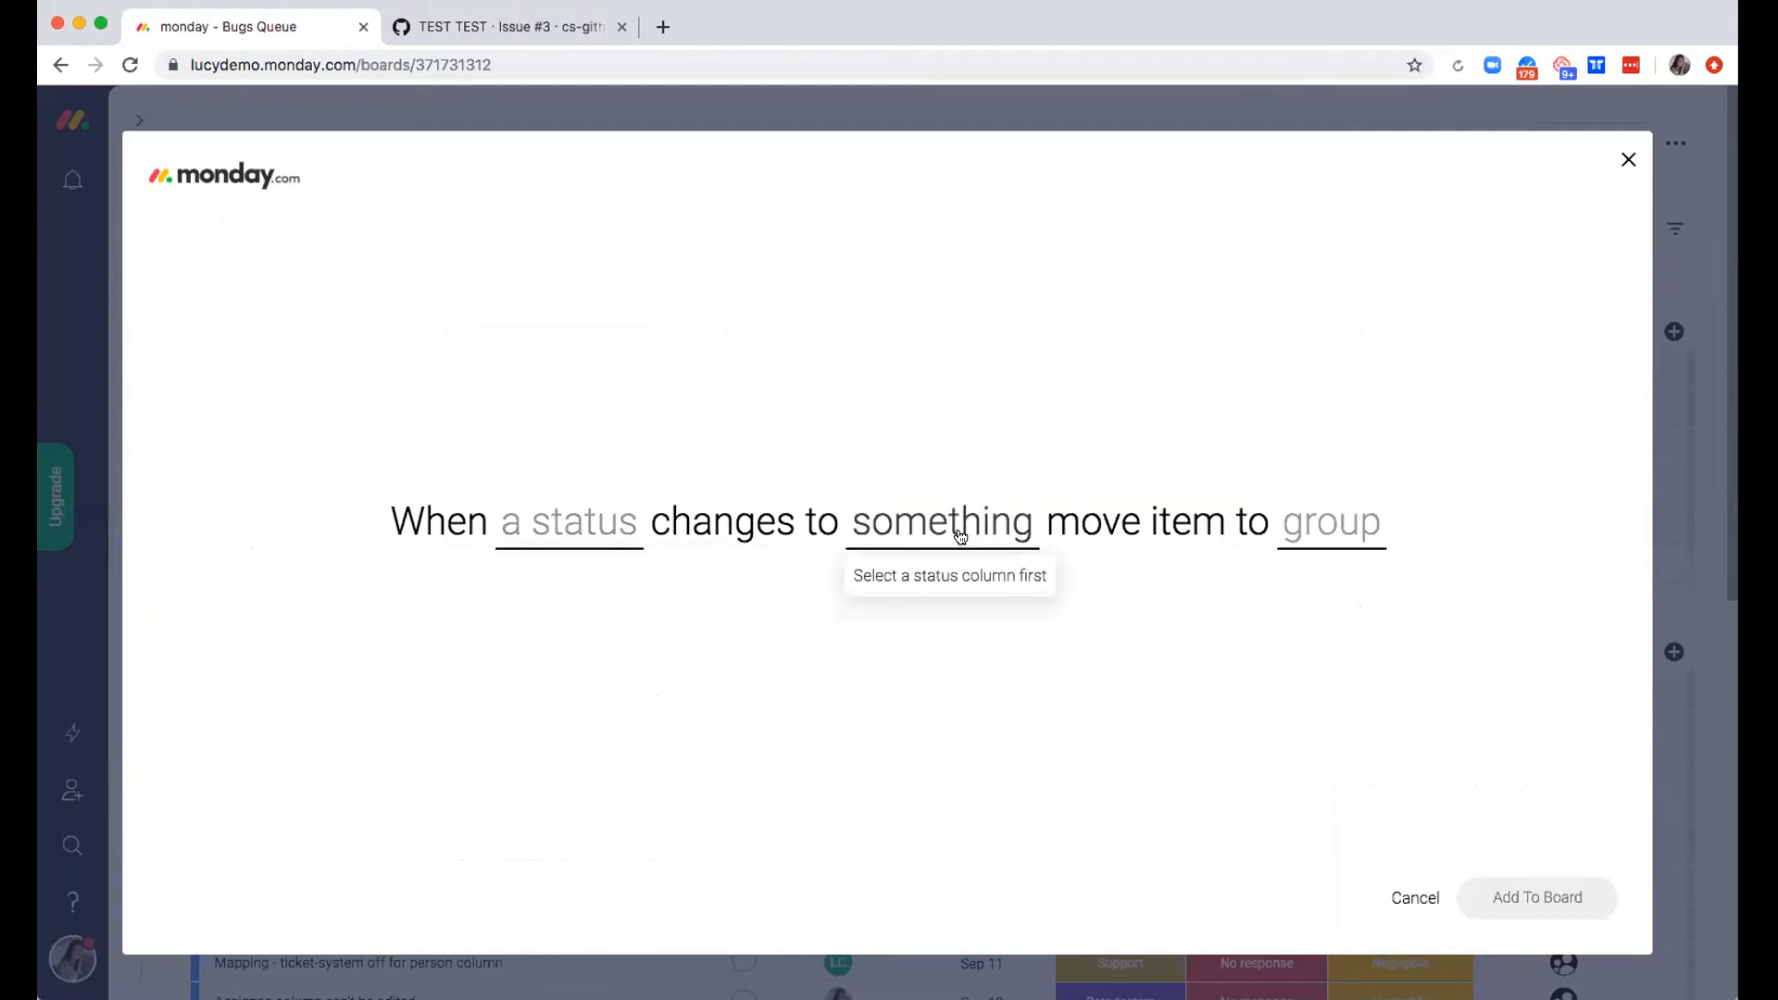
click(1338, 520)
click(912, 664)
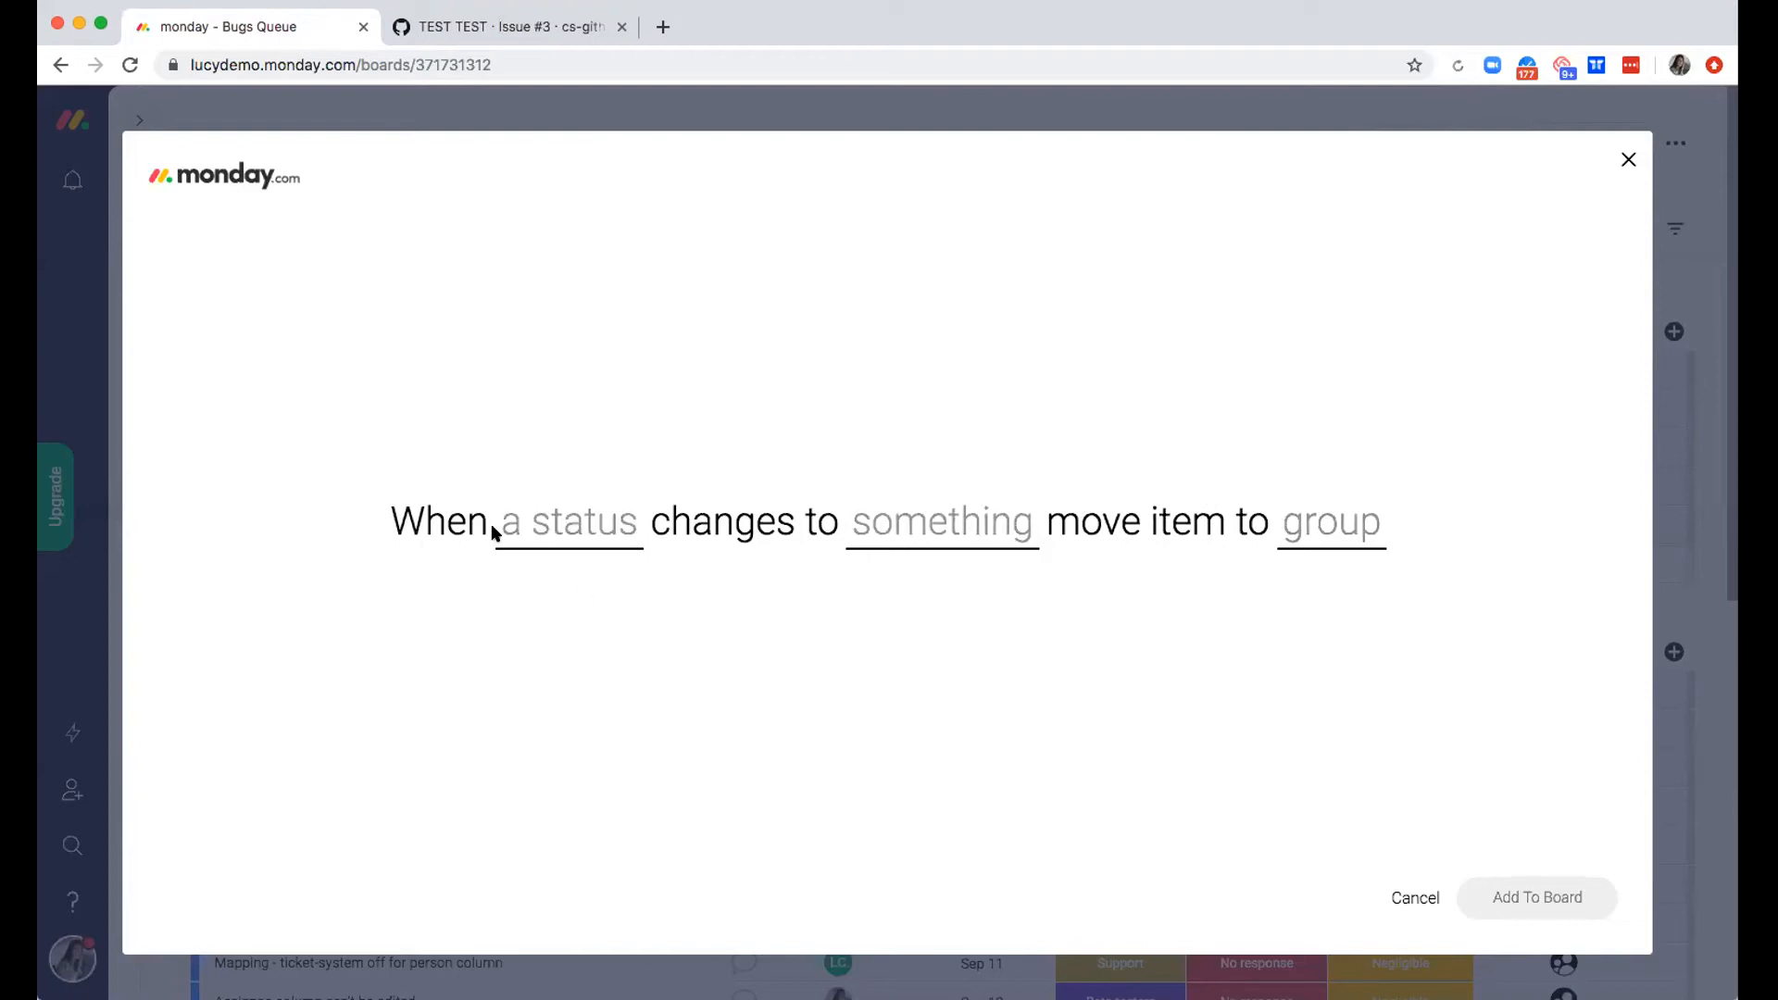
Complete the automation as "When Status changes to Filtered move item to Filtered" and add it to the board
click(558, 525)
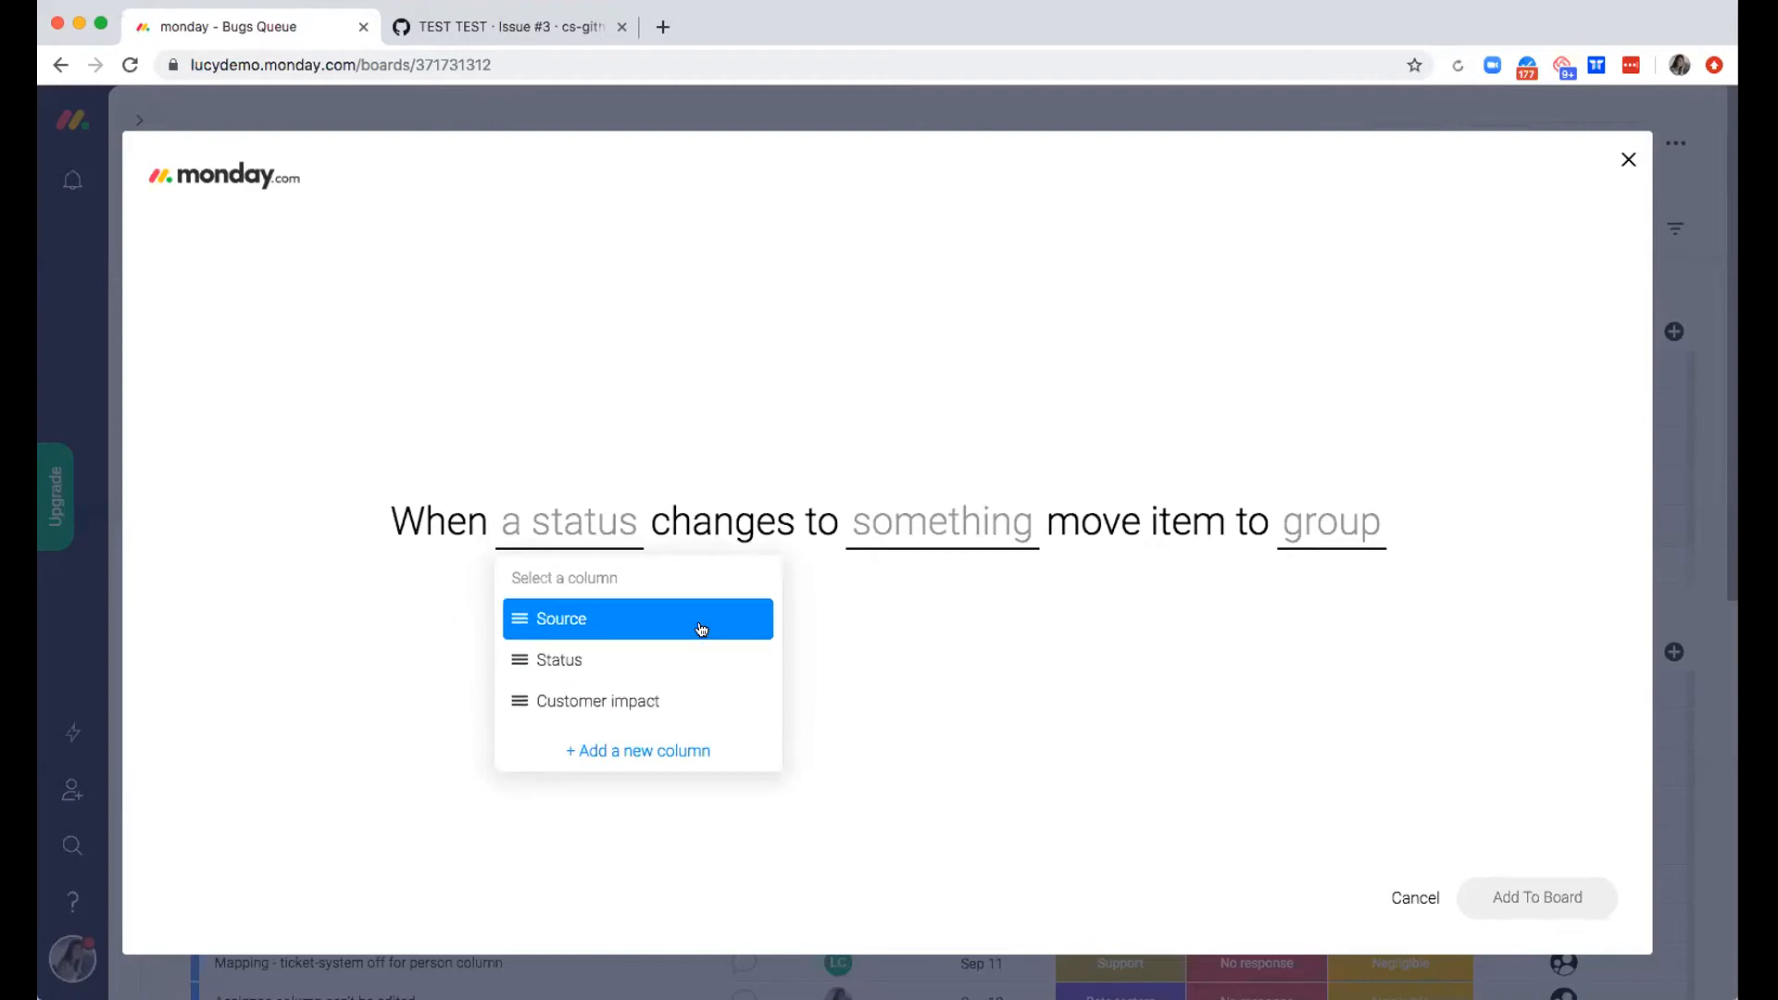
click(592, 661)
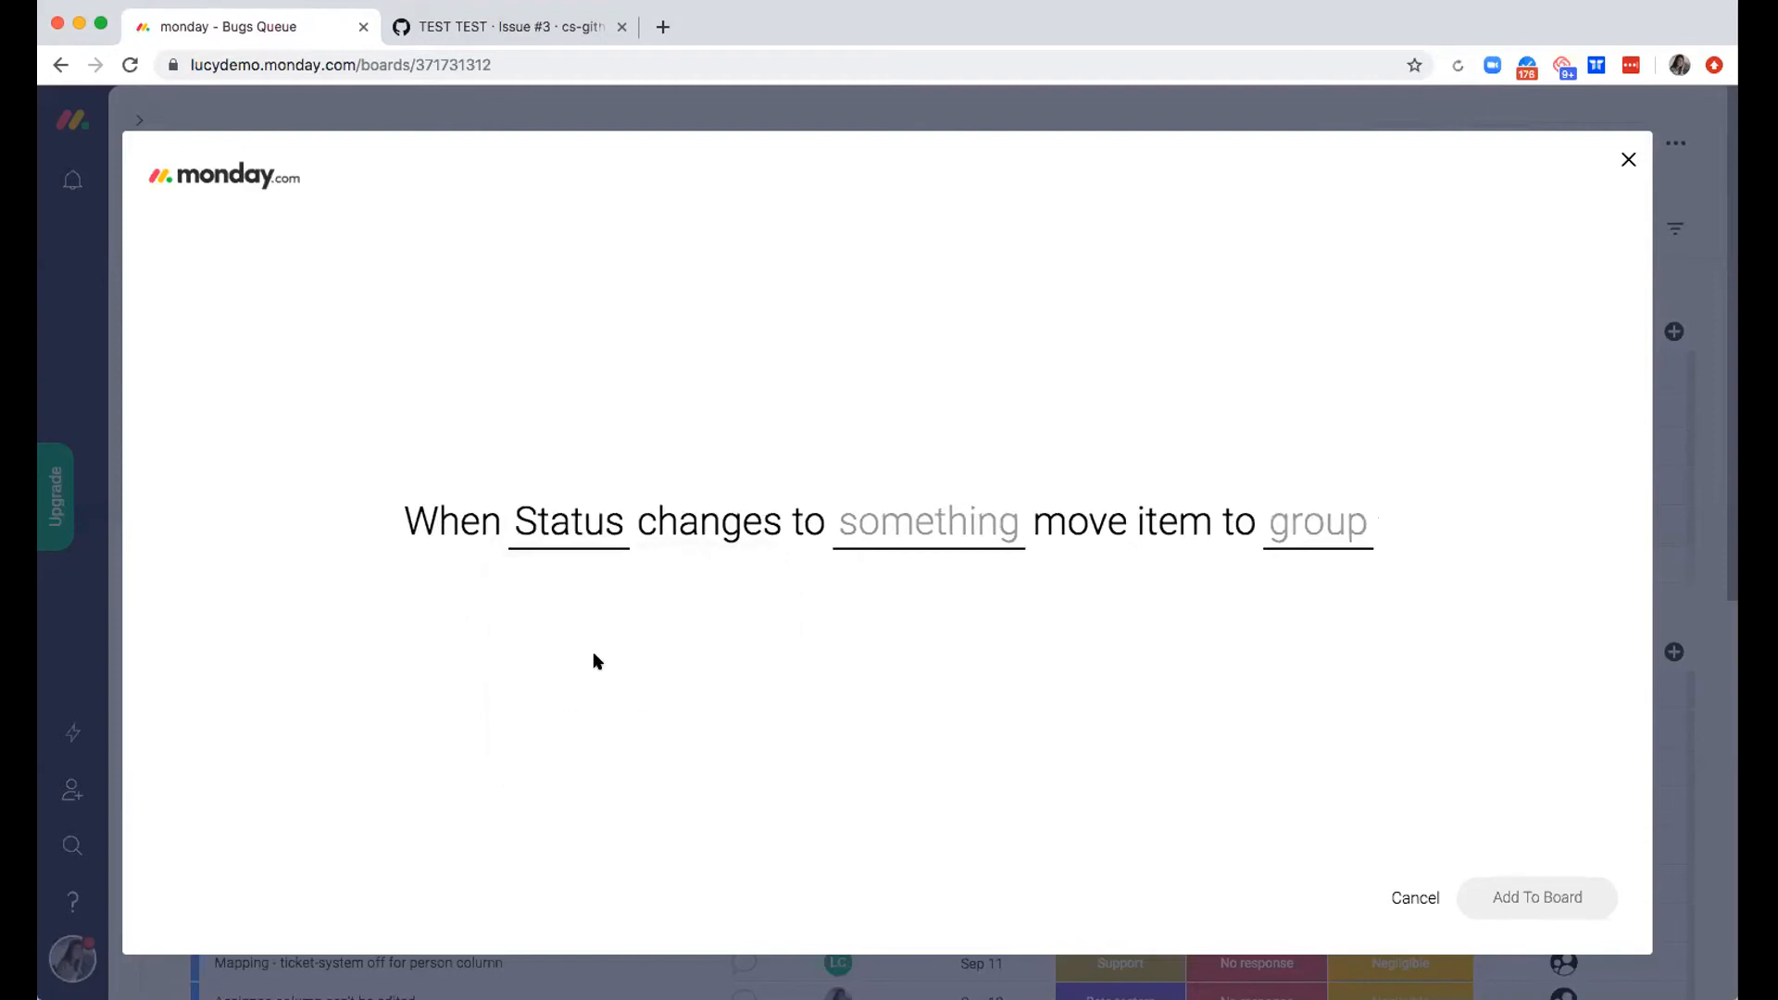
click(991, 524)
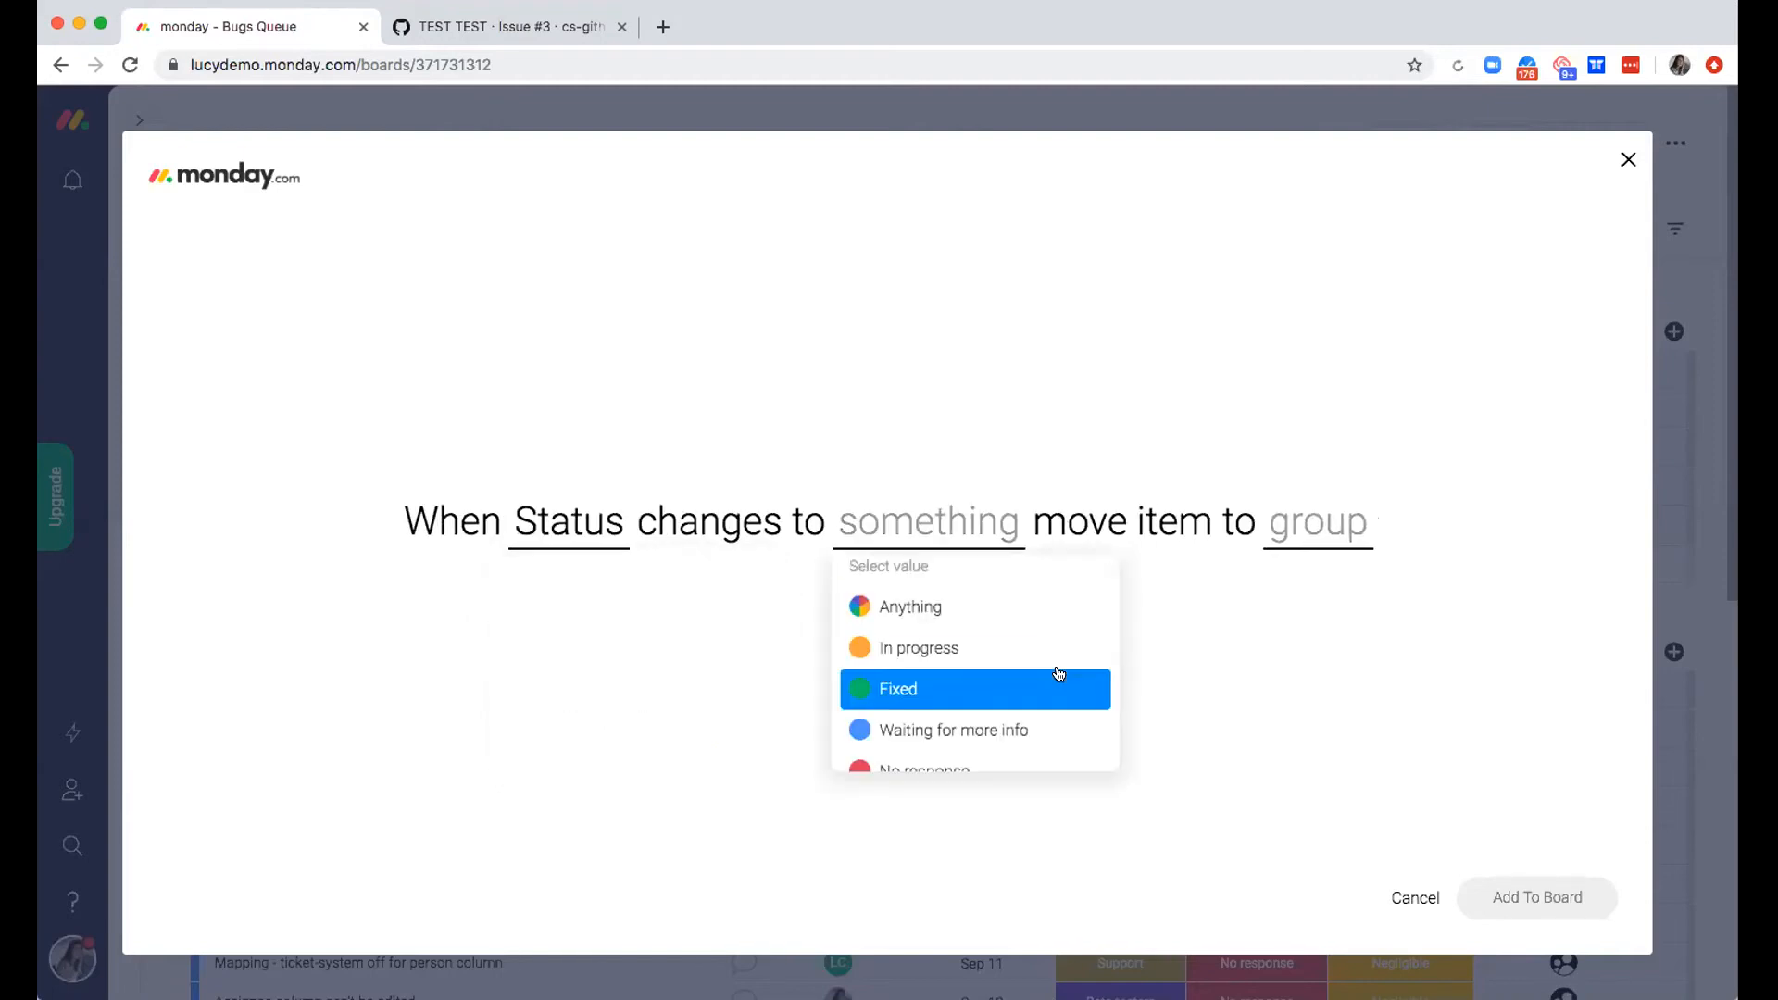
scroll(1057, 677, down, 3)
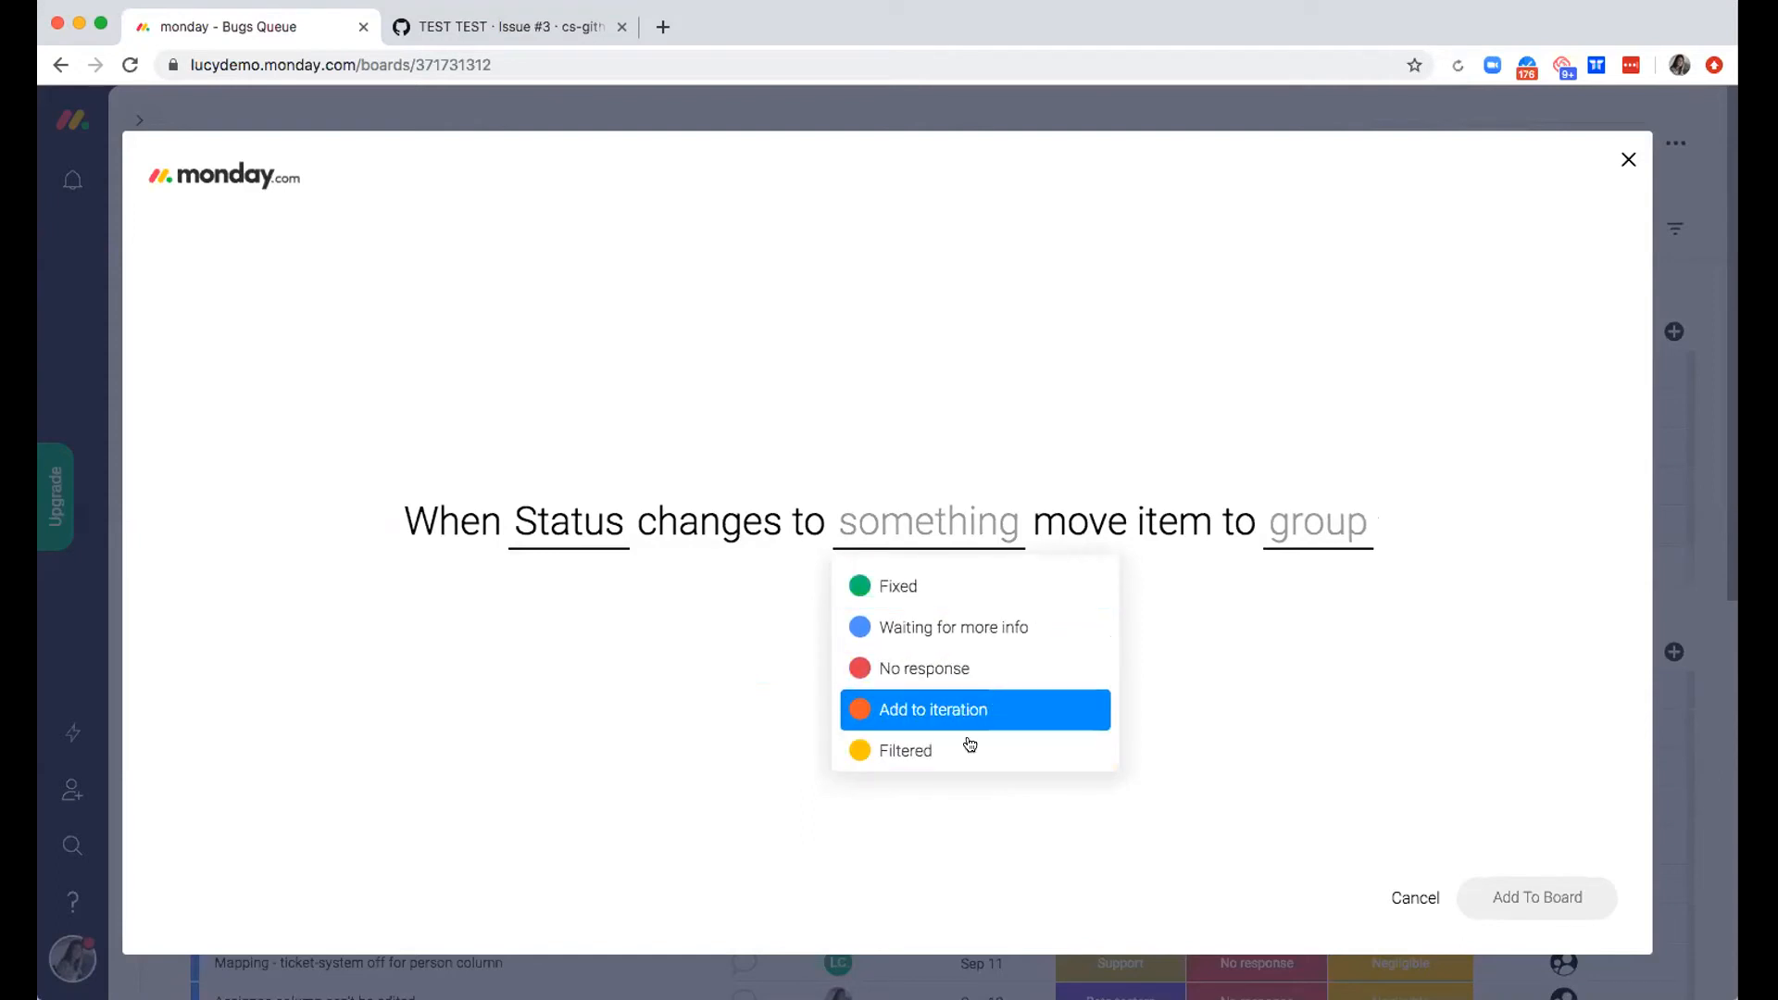
click(958, 752)
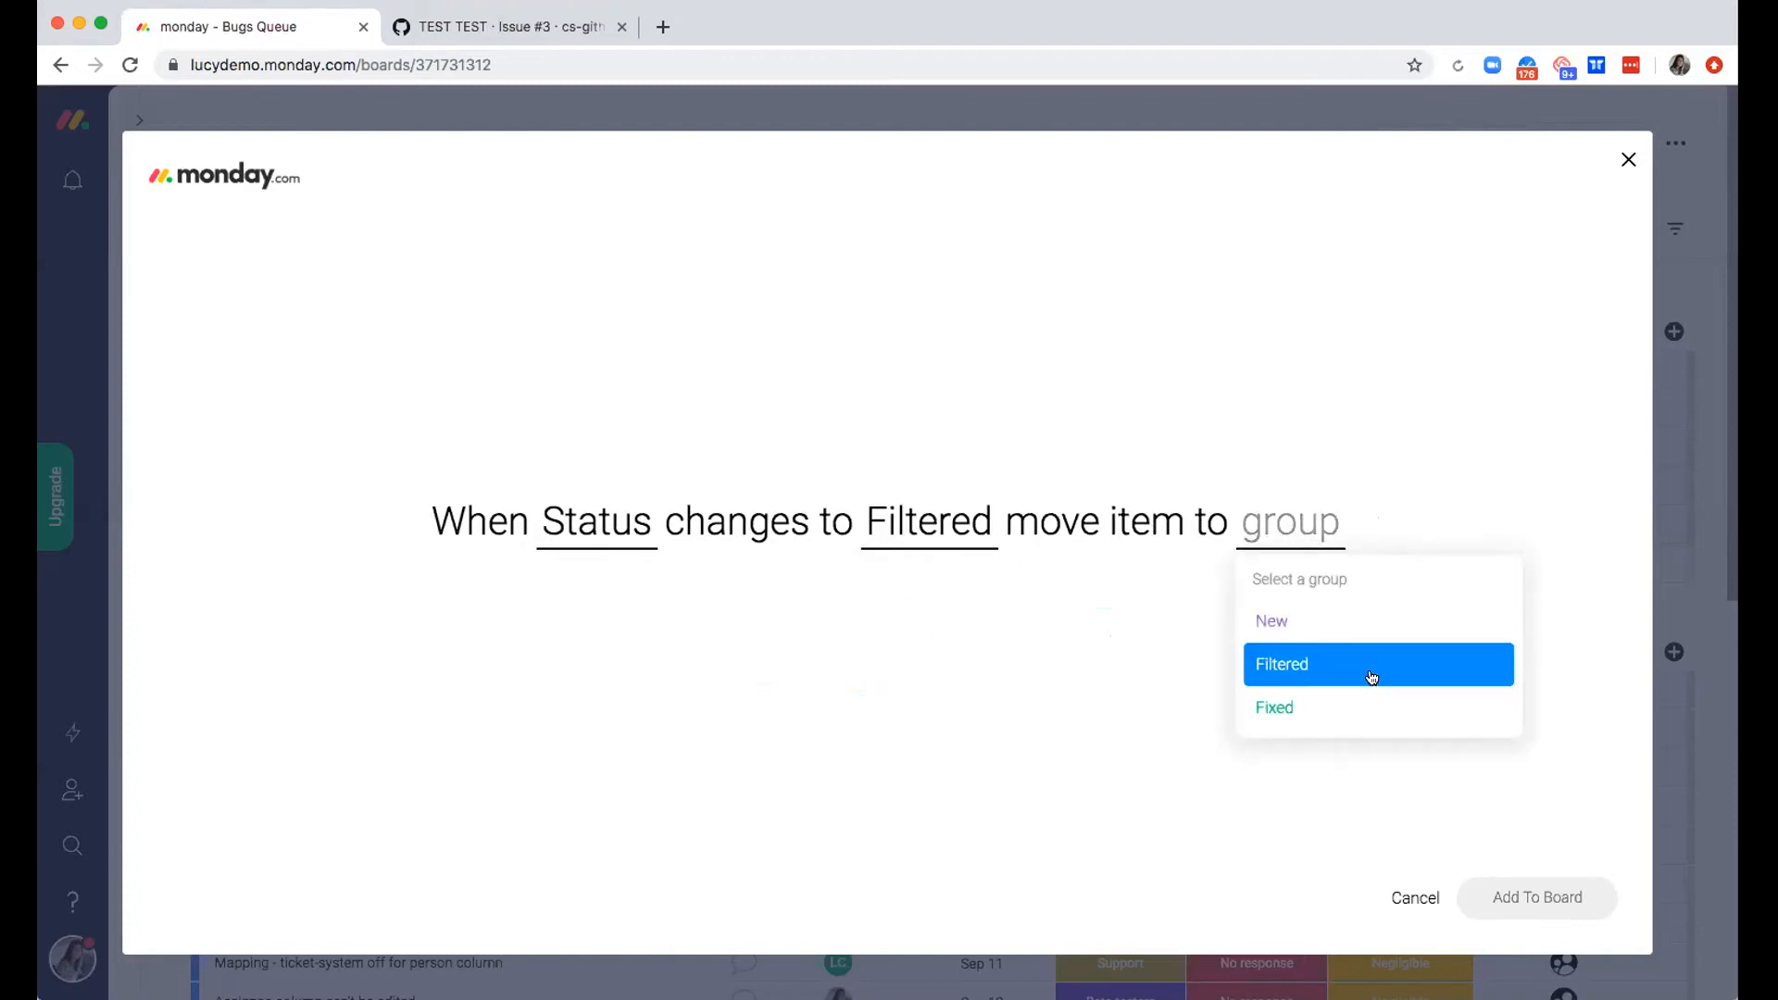
click(1371, 676)
click(1494, 897)
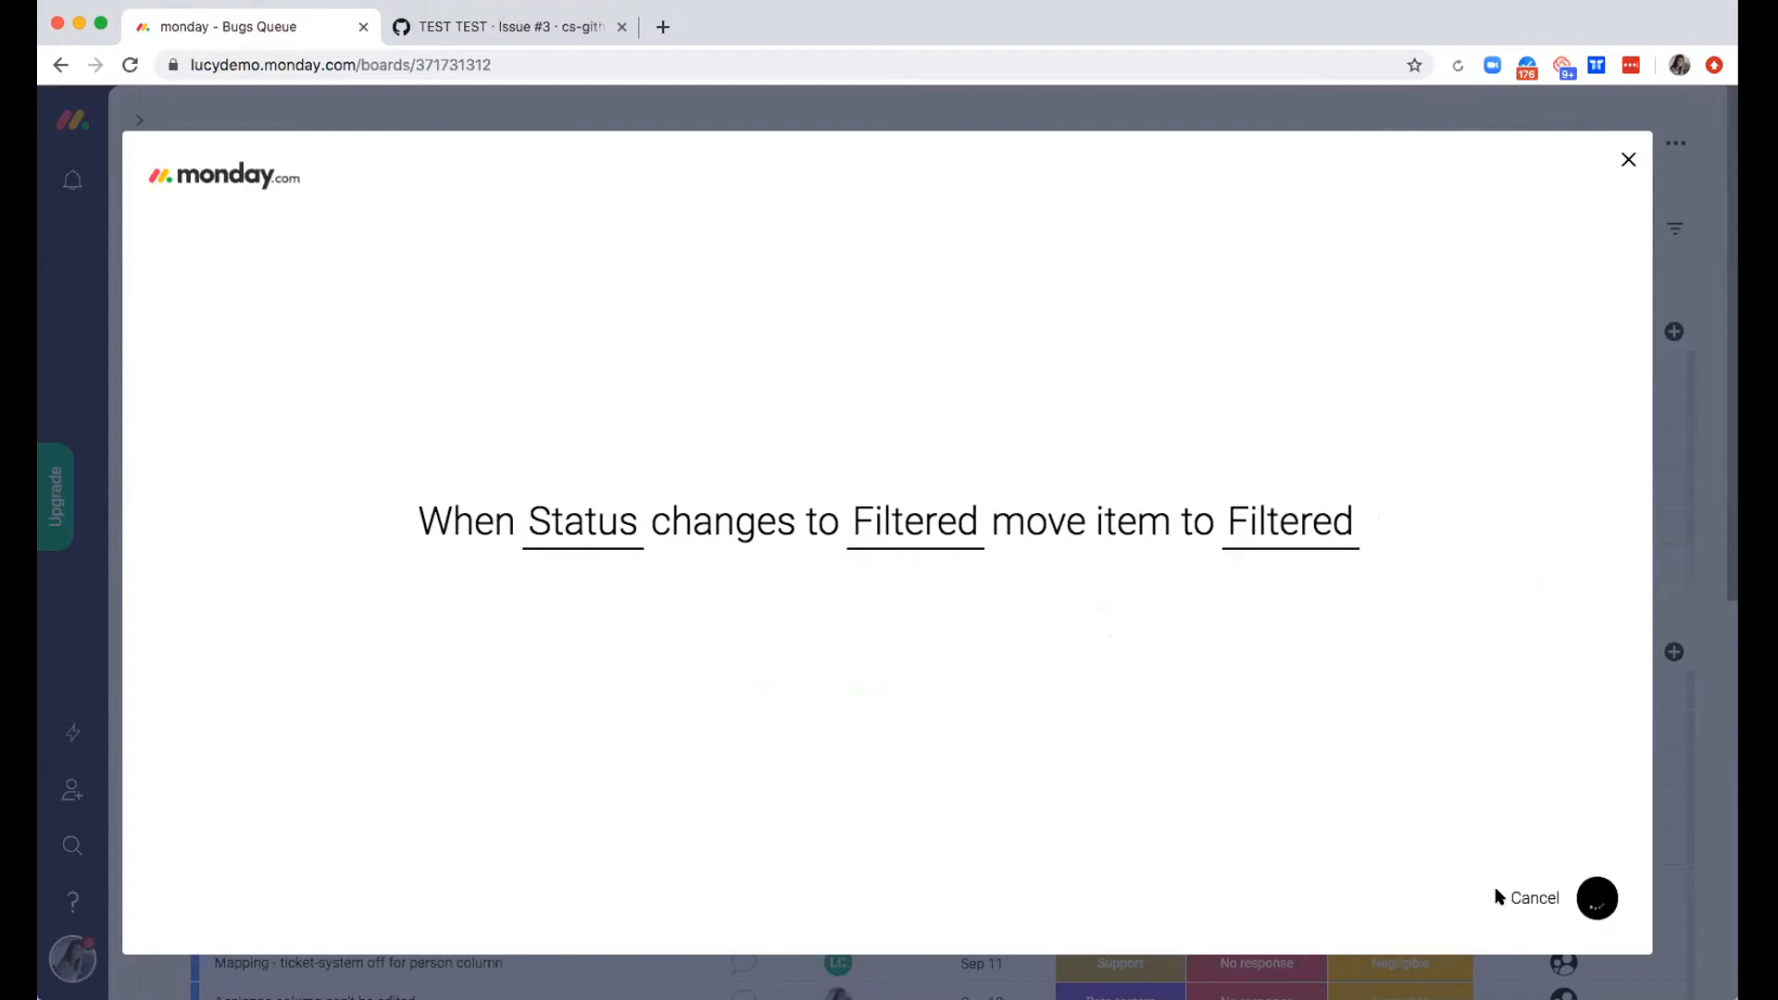
Add a second status change automation, "When Status changes to Fixed move item to Fixed", and return to the board
click(717, 172)
click(280, 360)
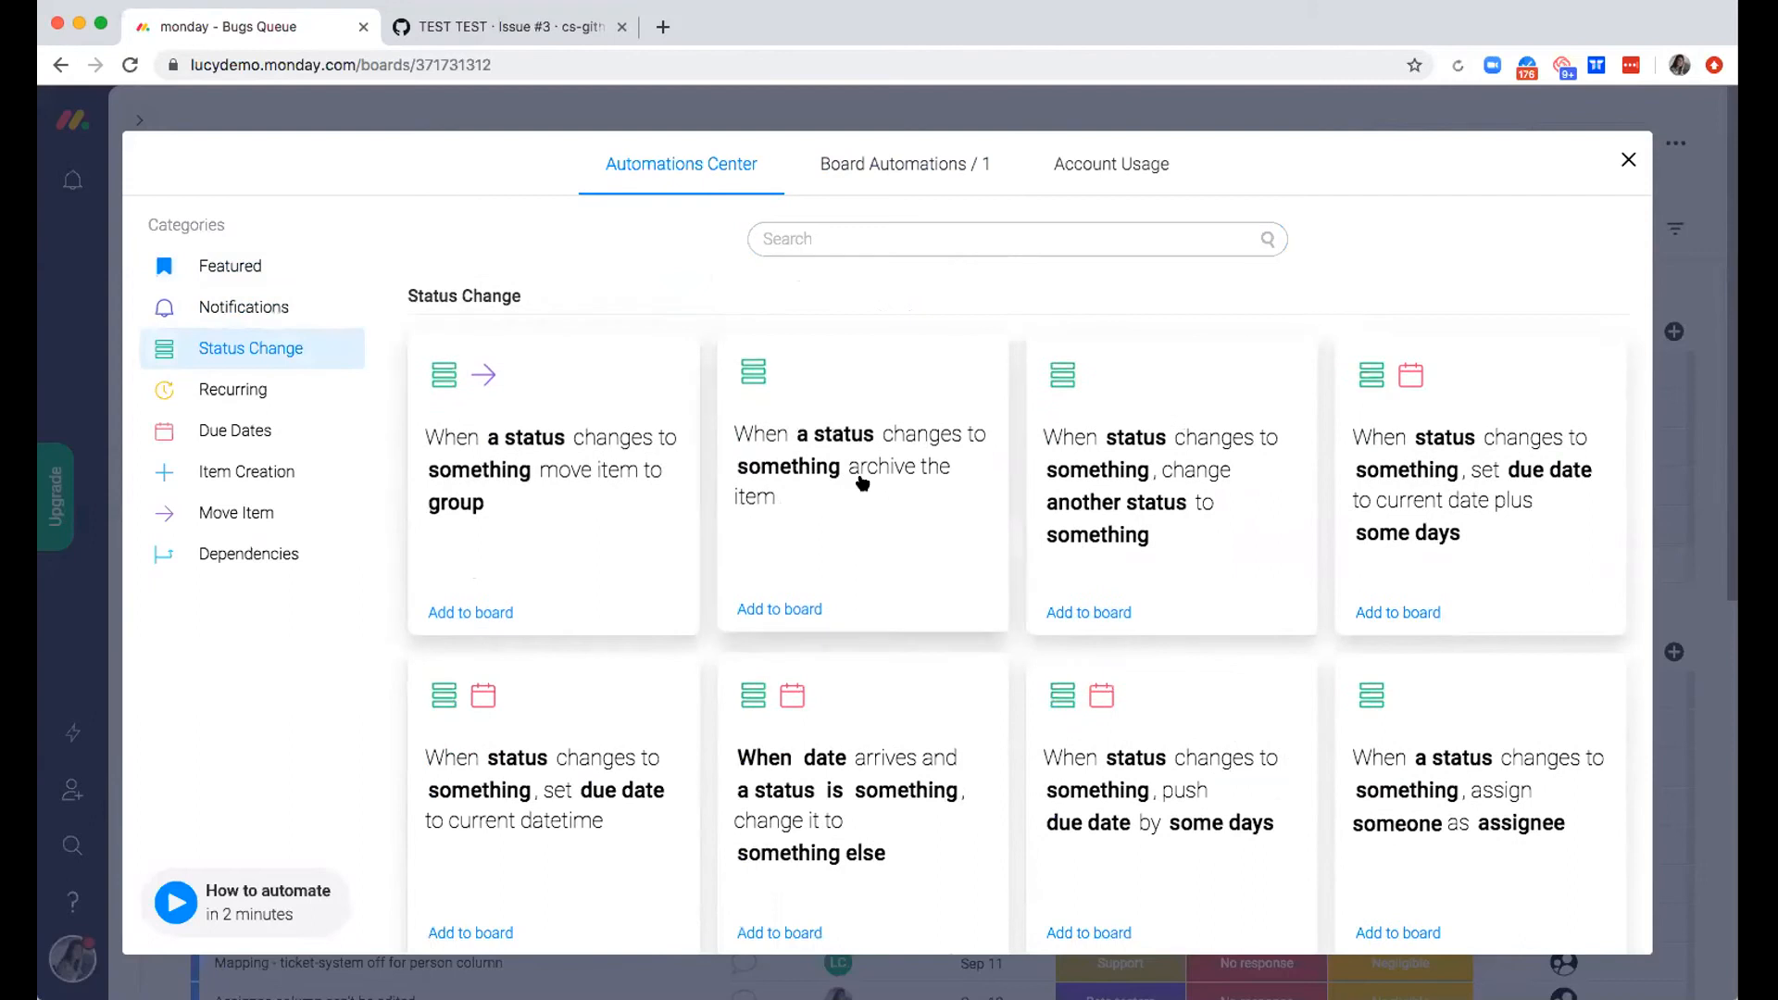
click(516, 547)
click(590, 538)
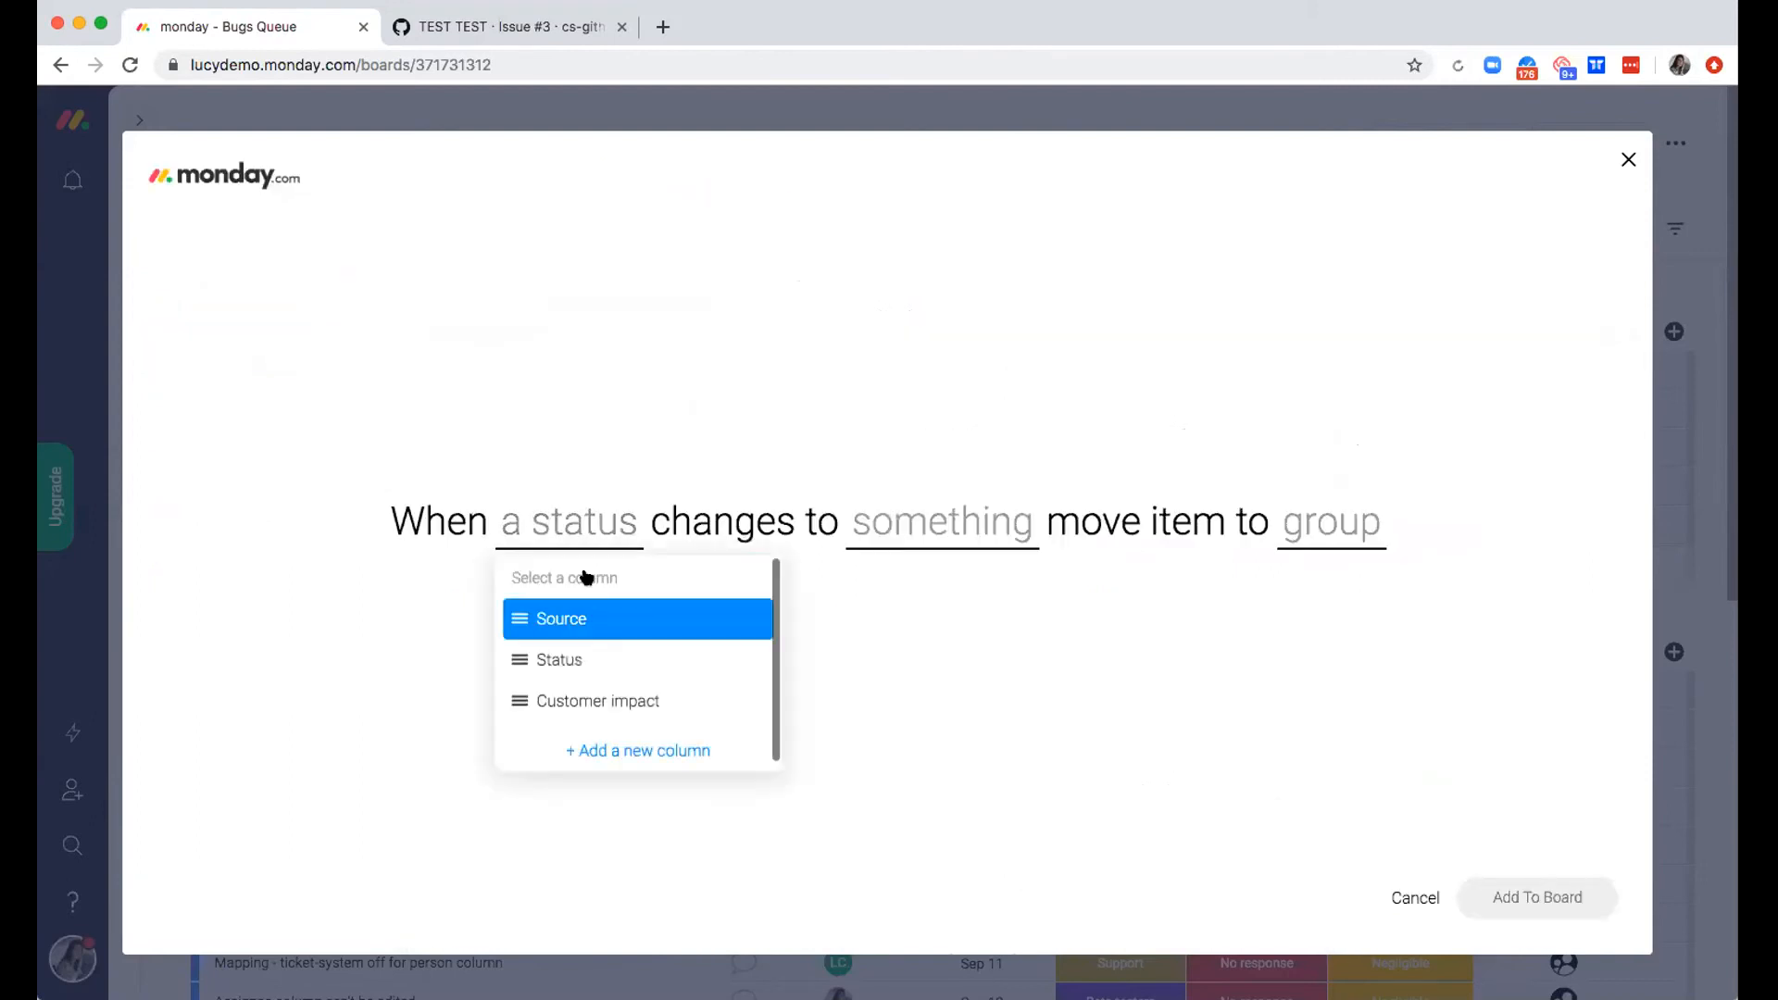
click(609, 647)
click(945, 518)
click(933, 689)
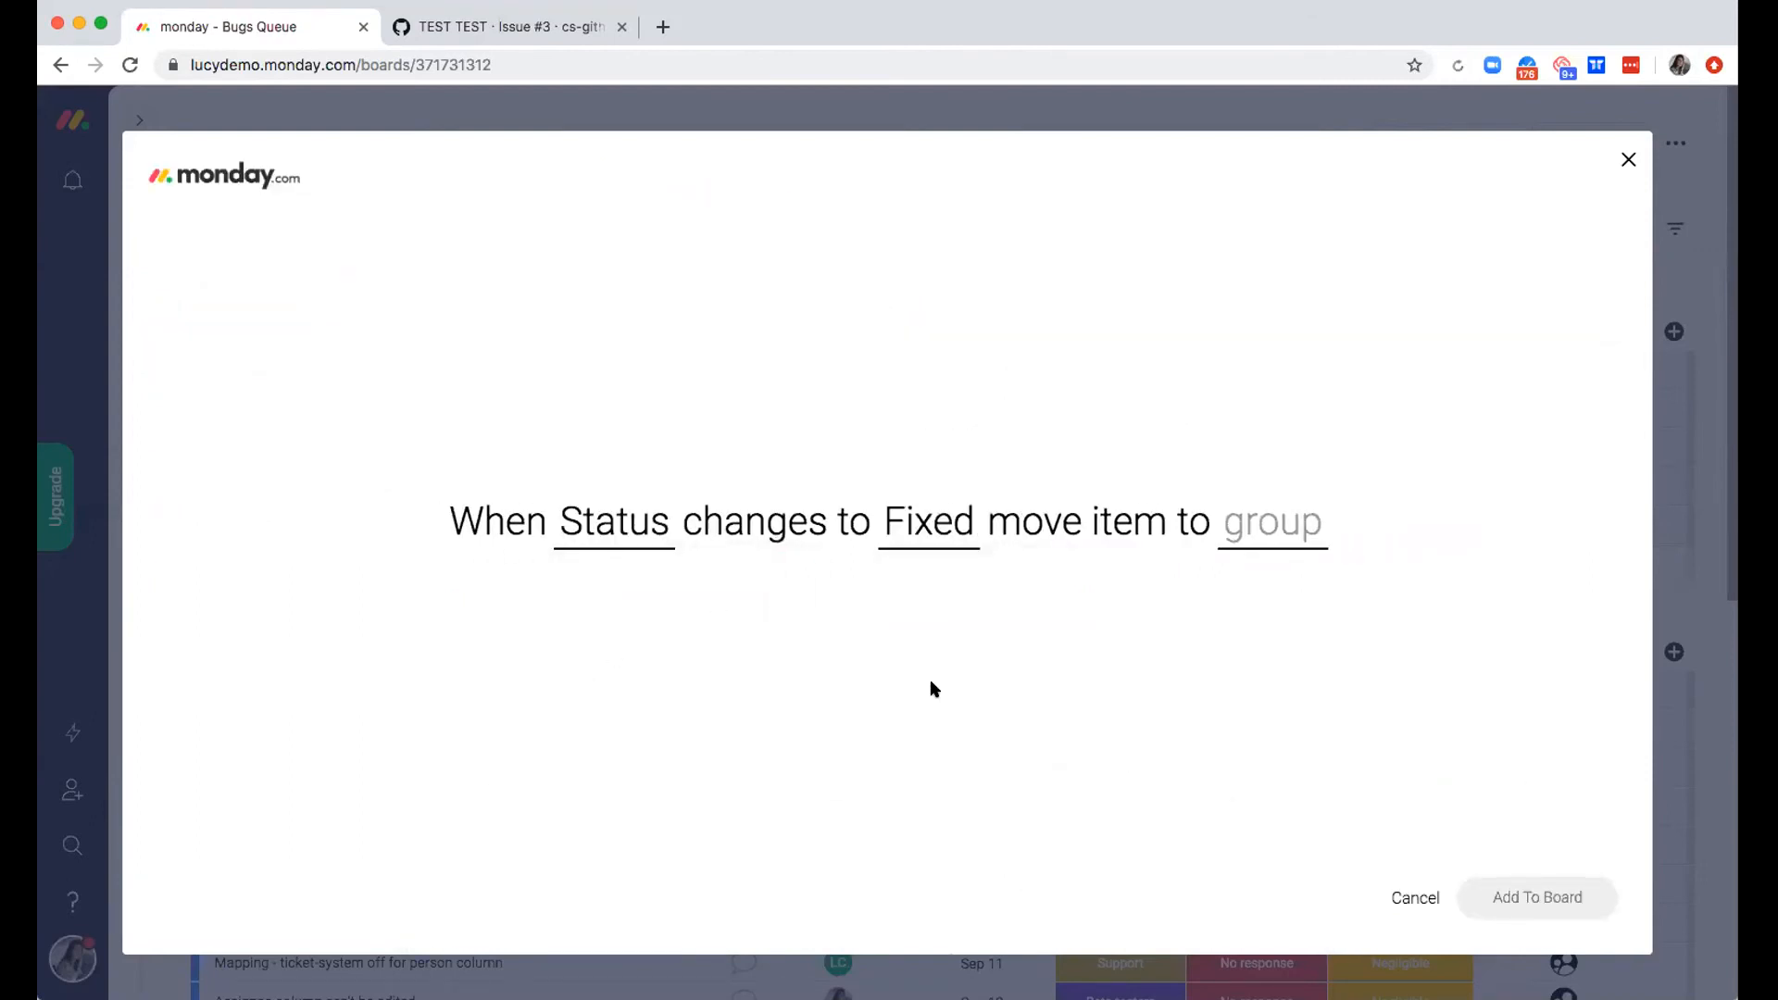
click(1245, 552)
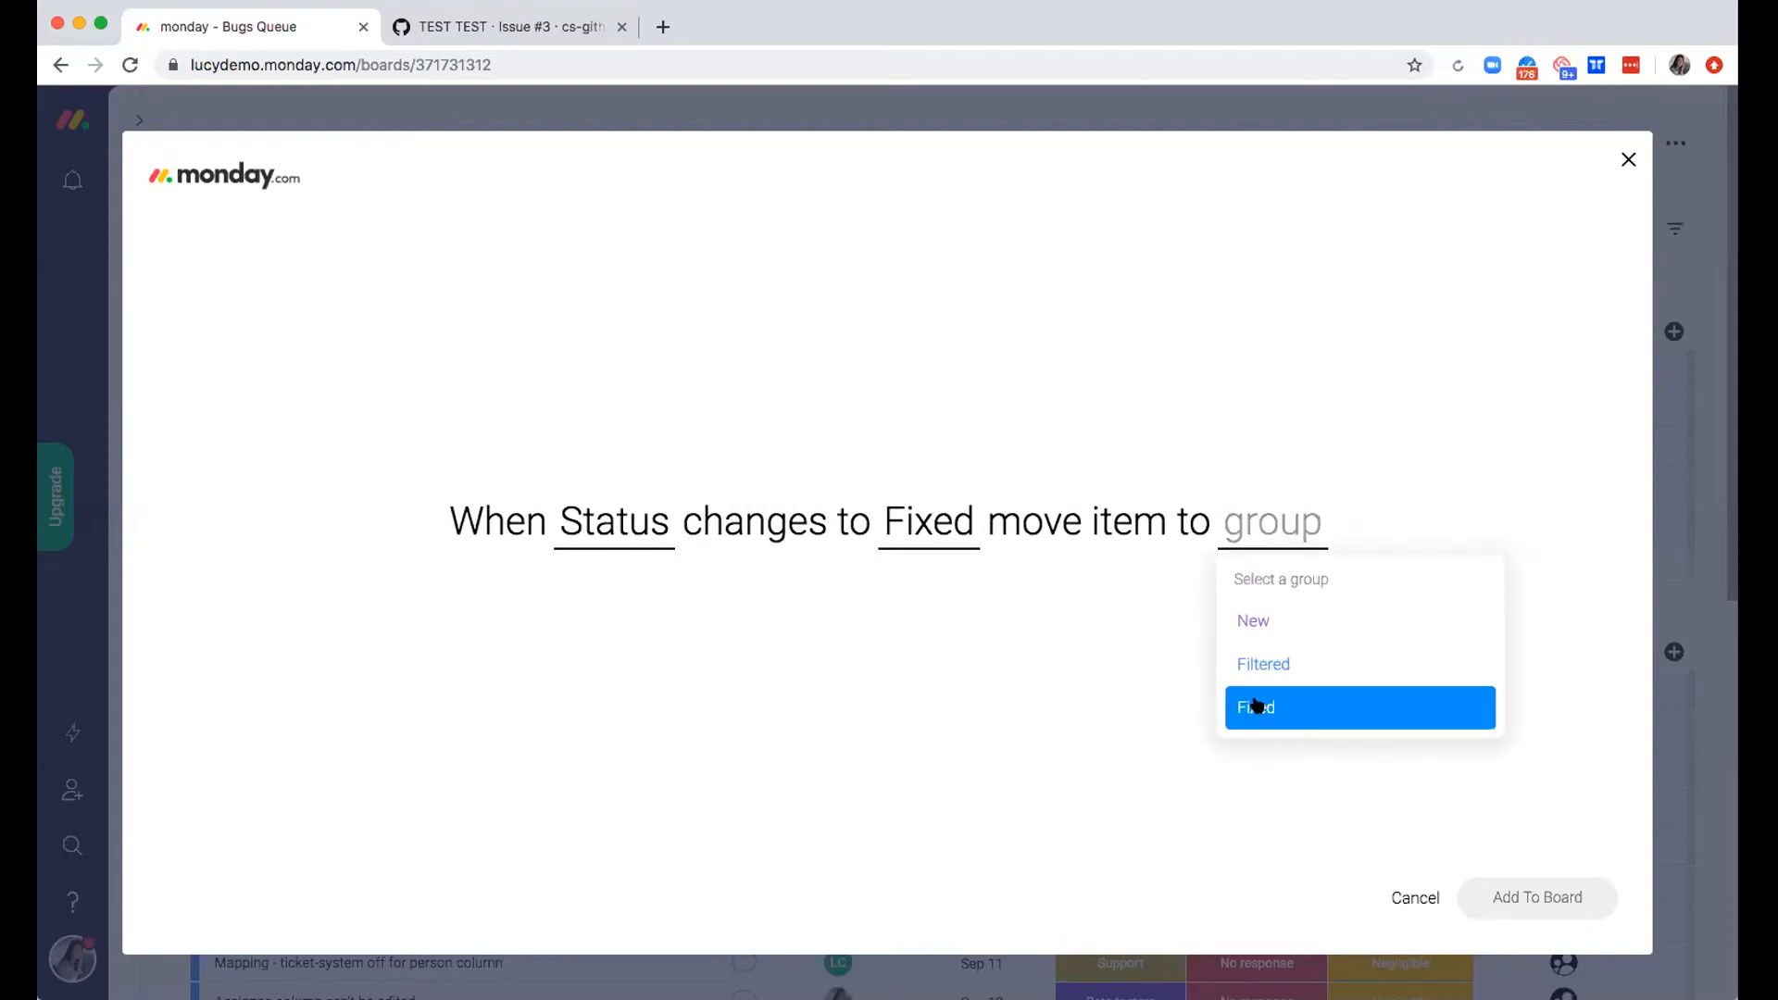
click(1258, 706)
click(1563, 896)
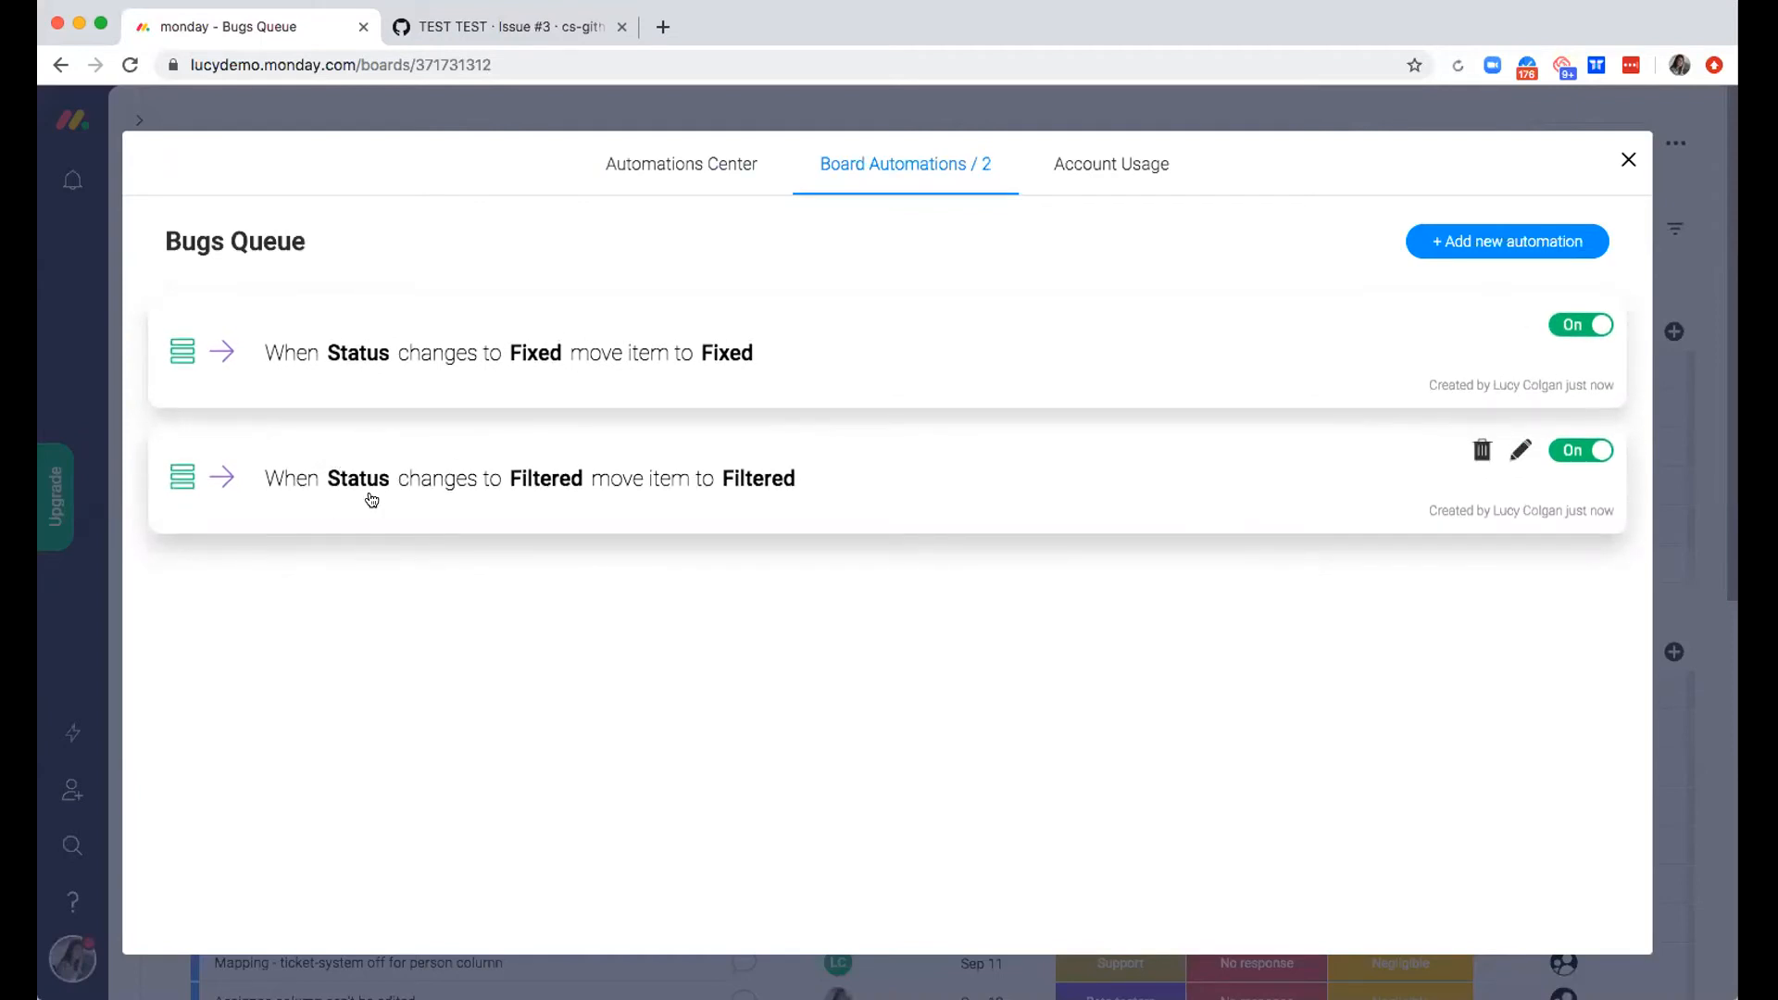
click(1627, 160)
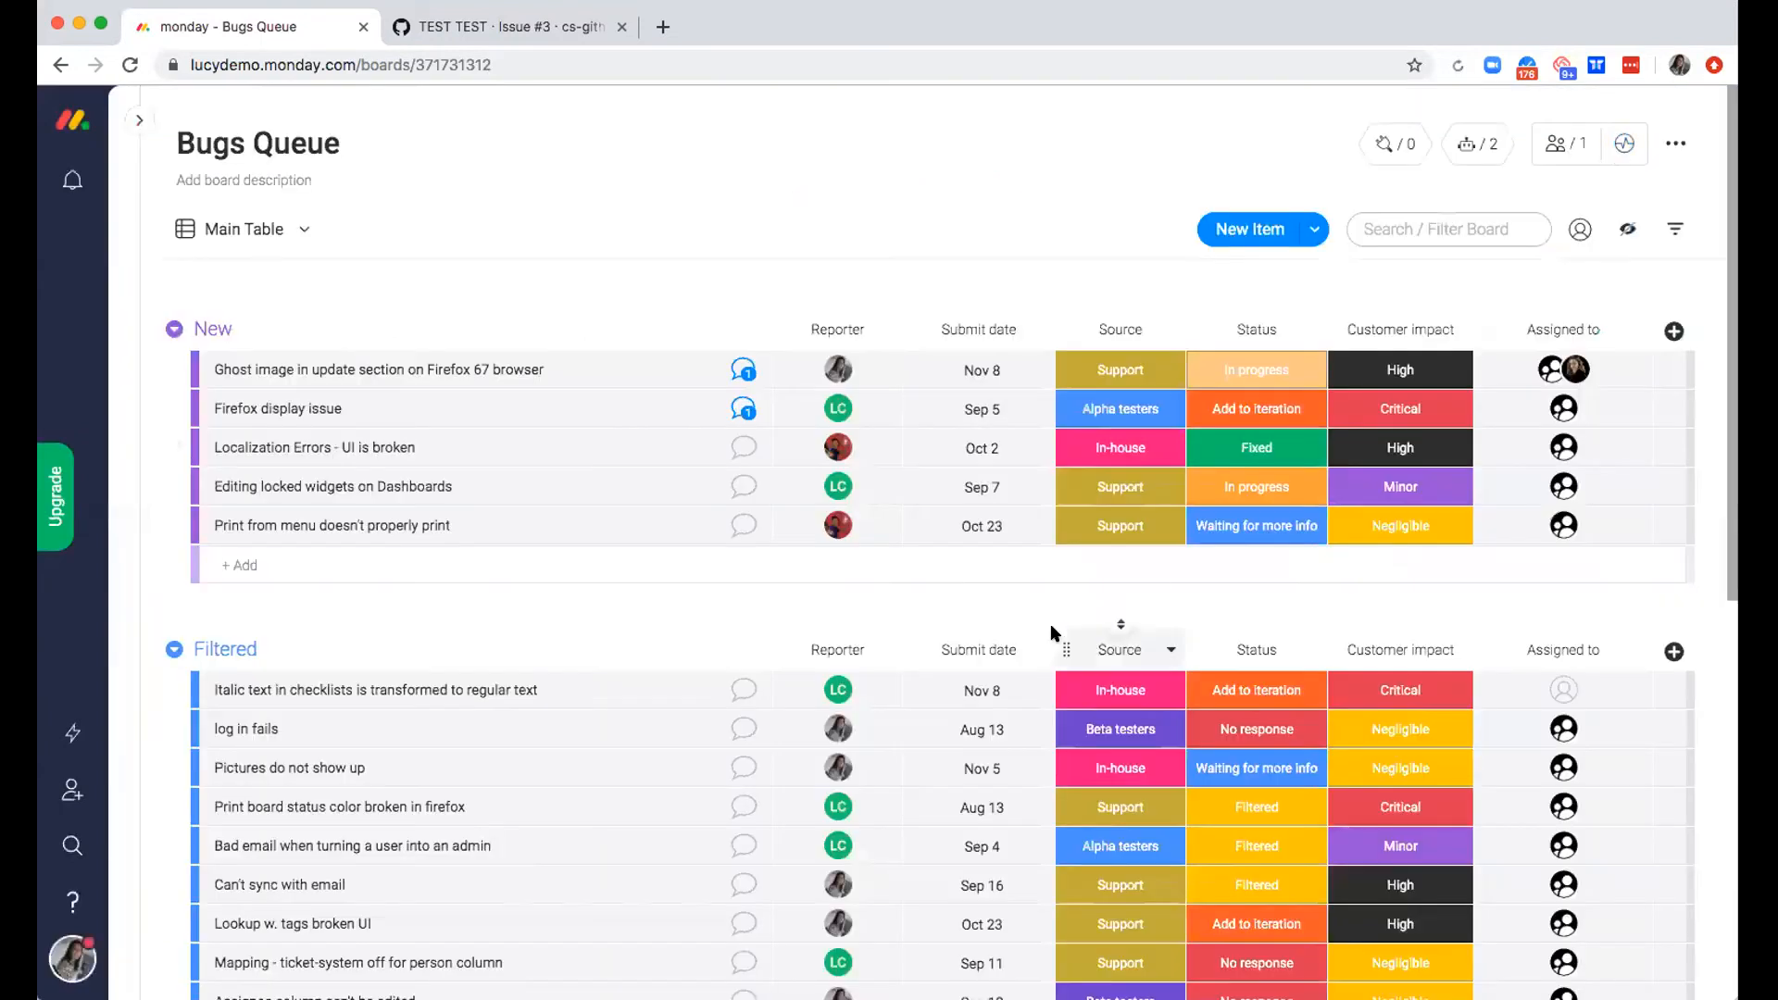
Set the Firefox 67 ghost image item's status to Filtered and check which group it is in
click(1273, 367)
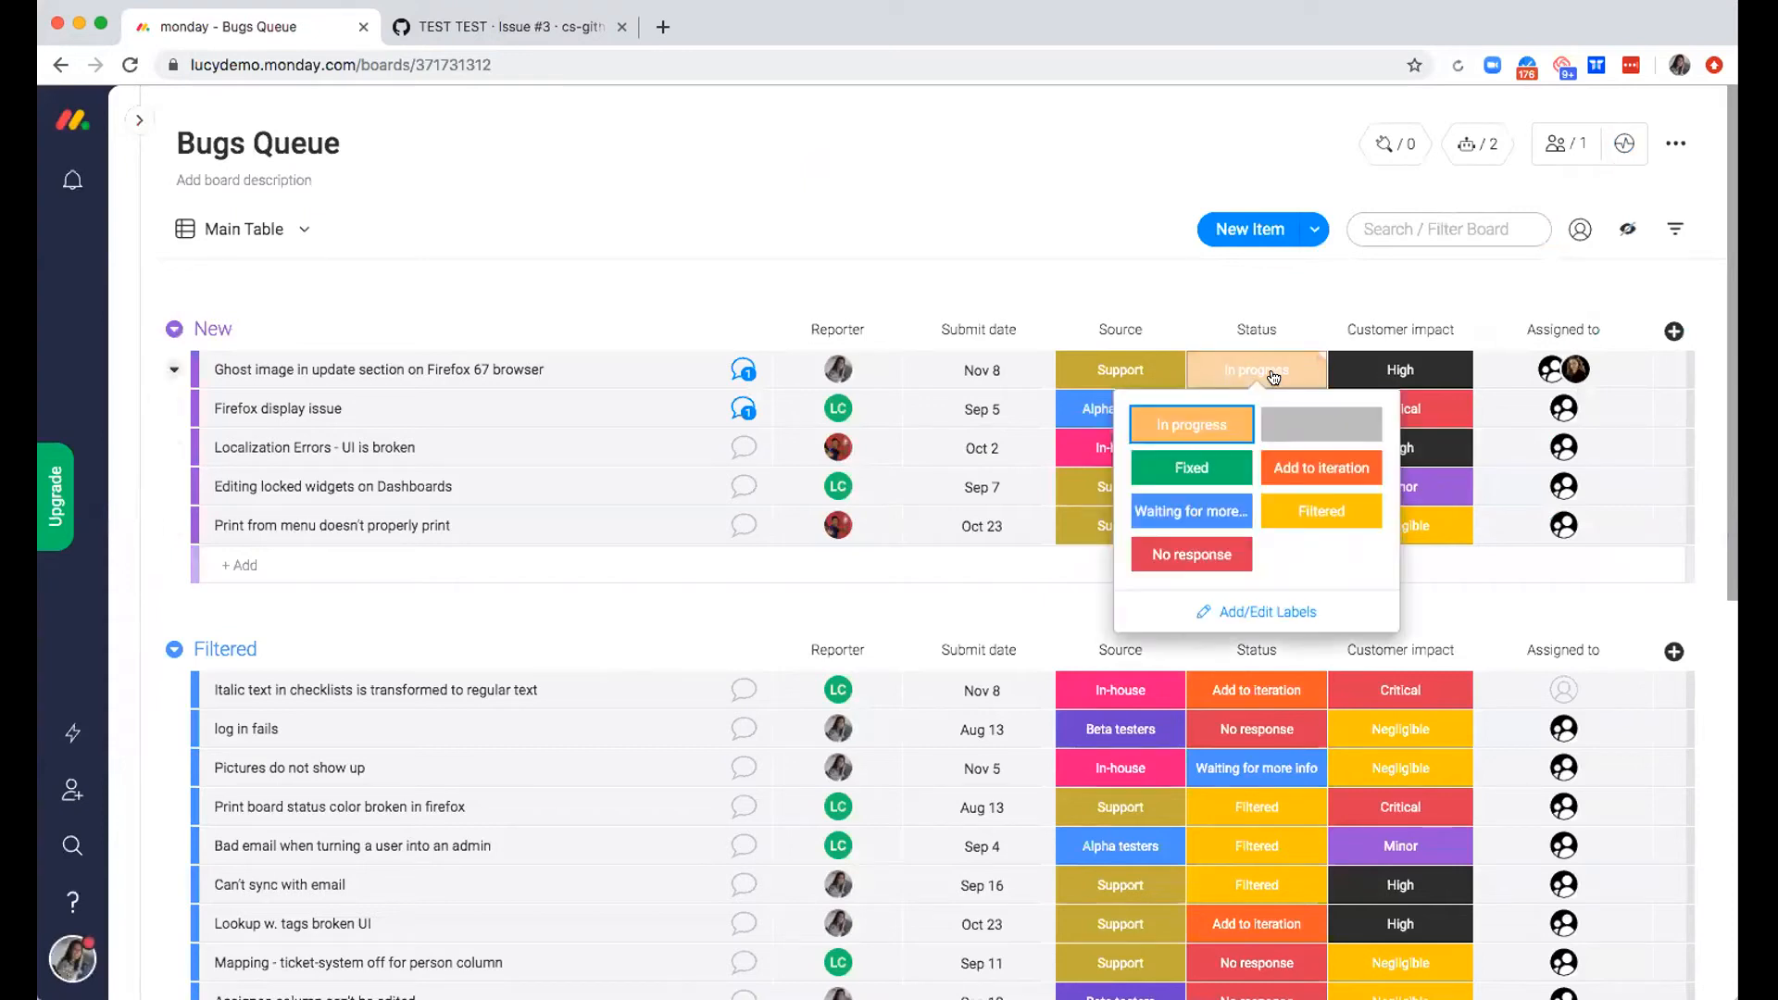
click(1330, 516)
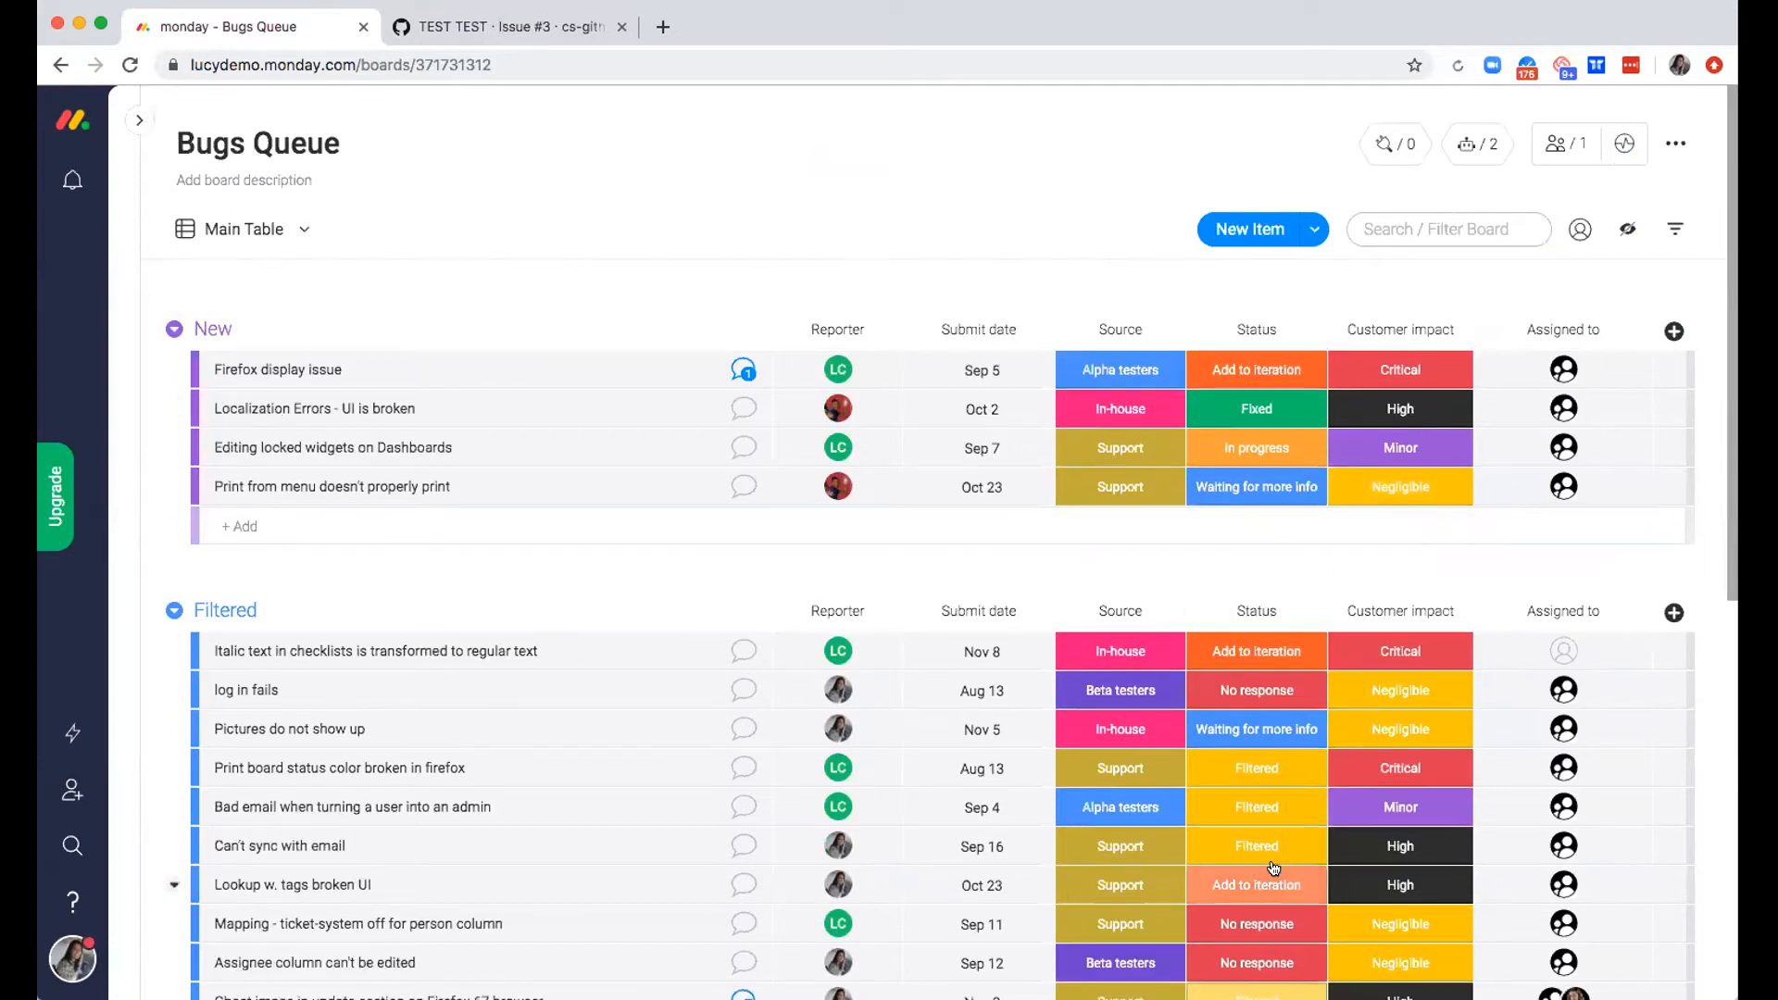
scroll(1287, 648, down, 3)
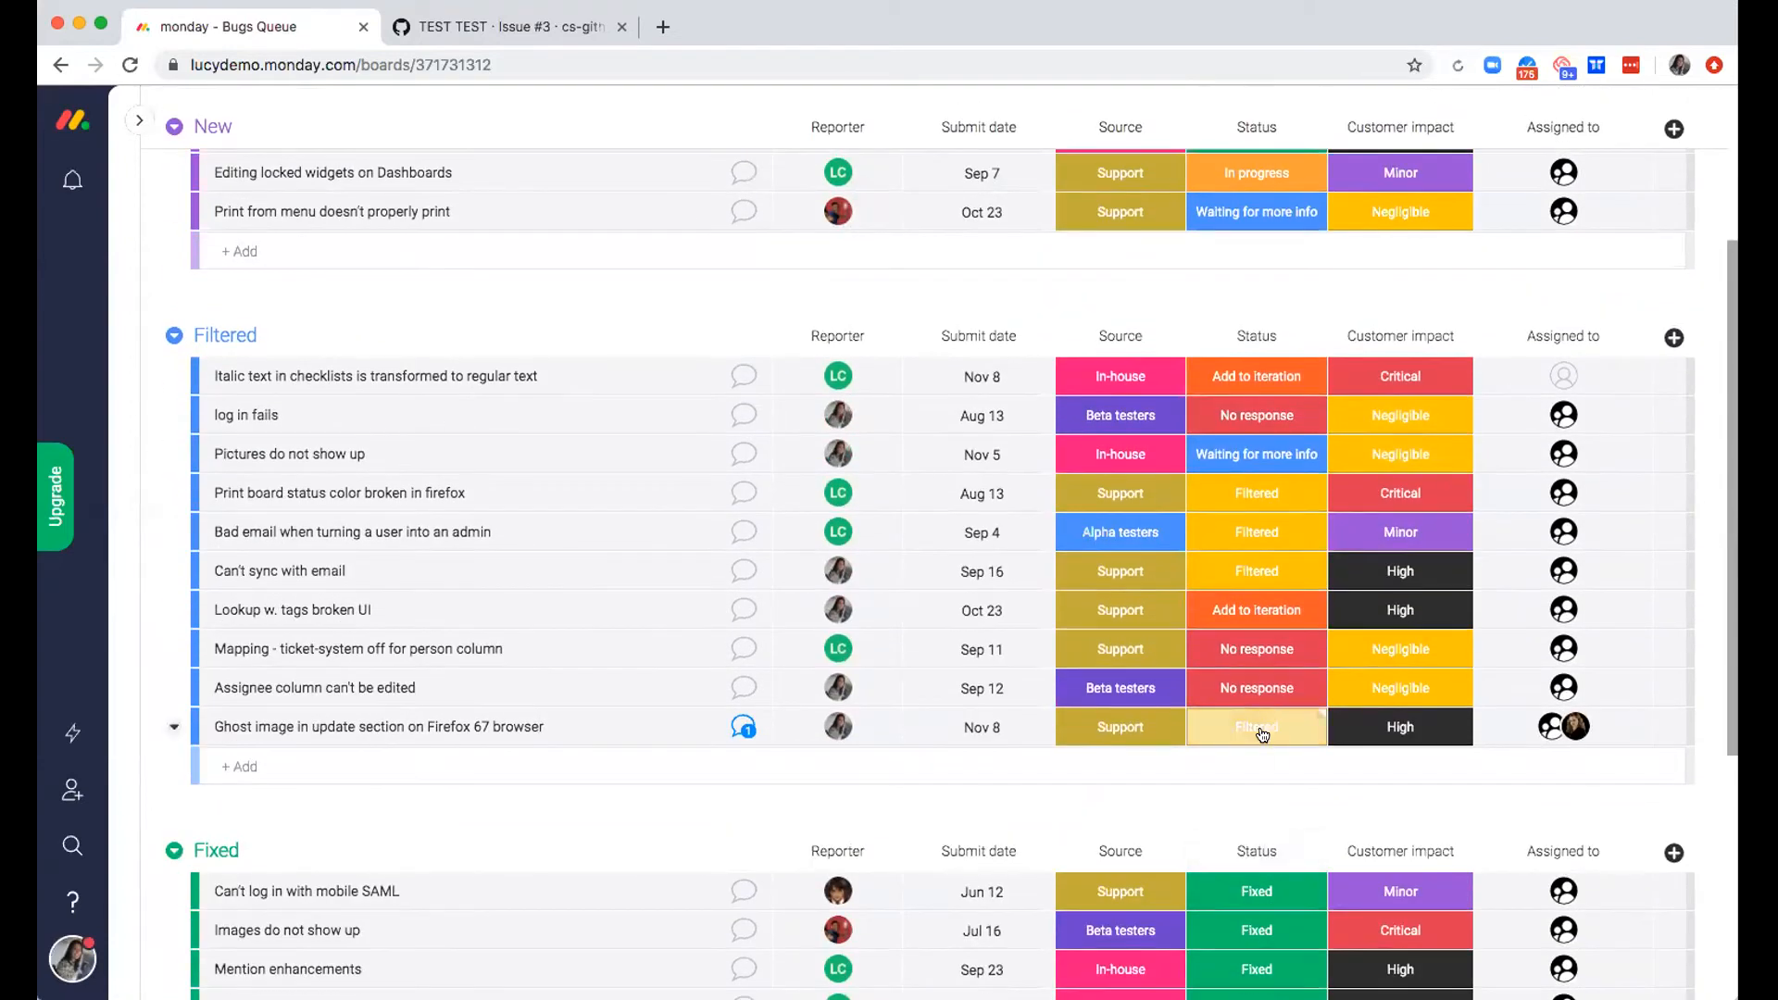
Set the Firefox 67 ghost image item's status to Fixed and check which group it is in
click(1260, 731)
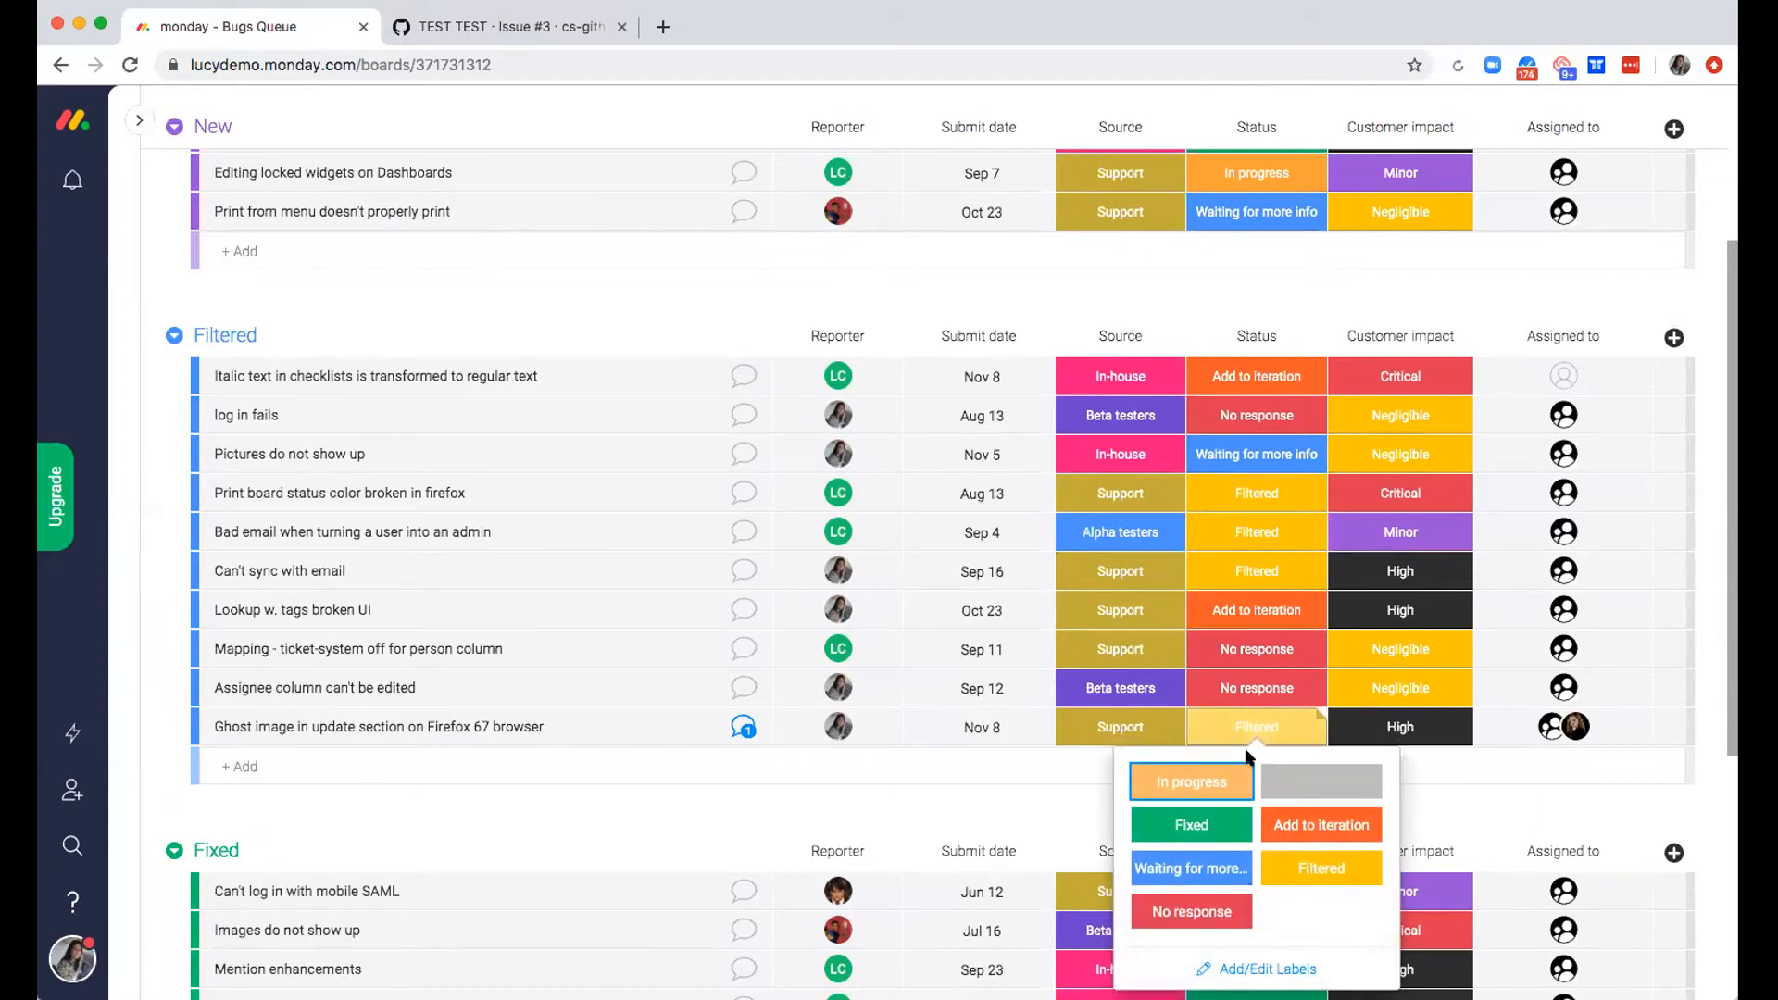
click(1192, 825)
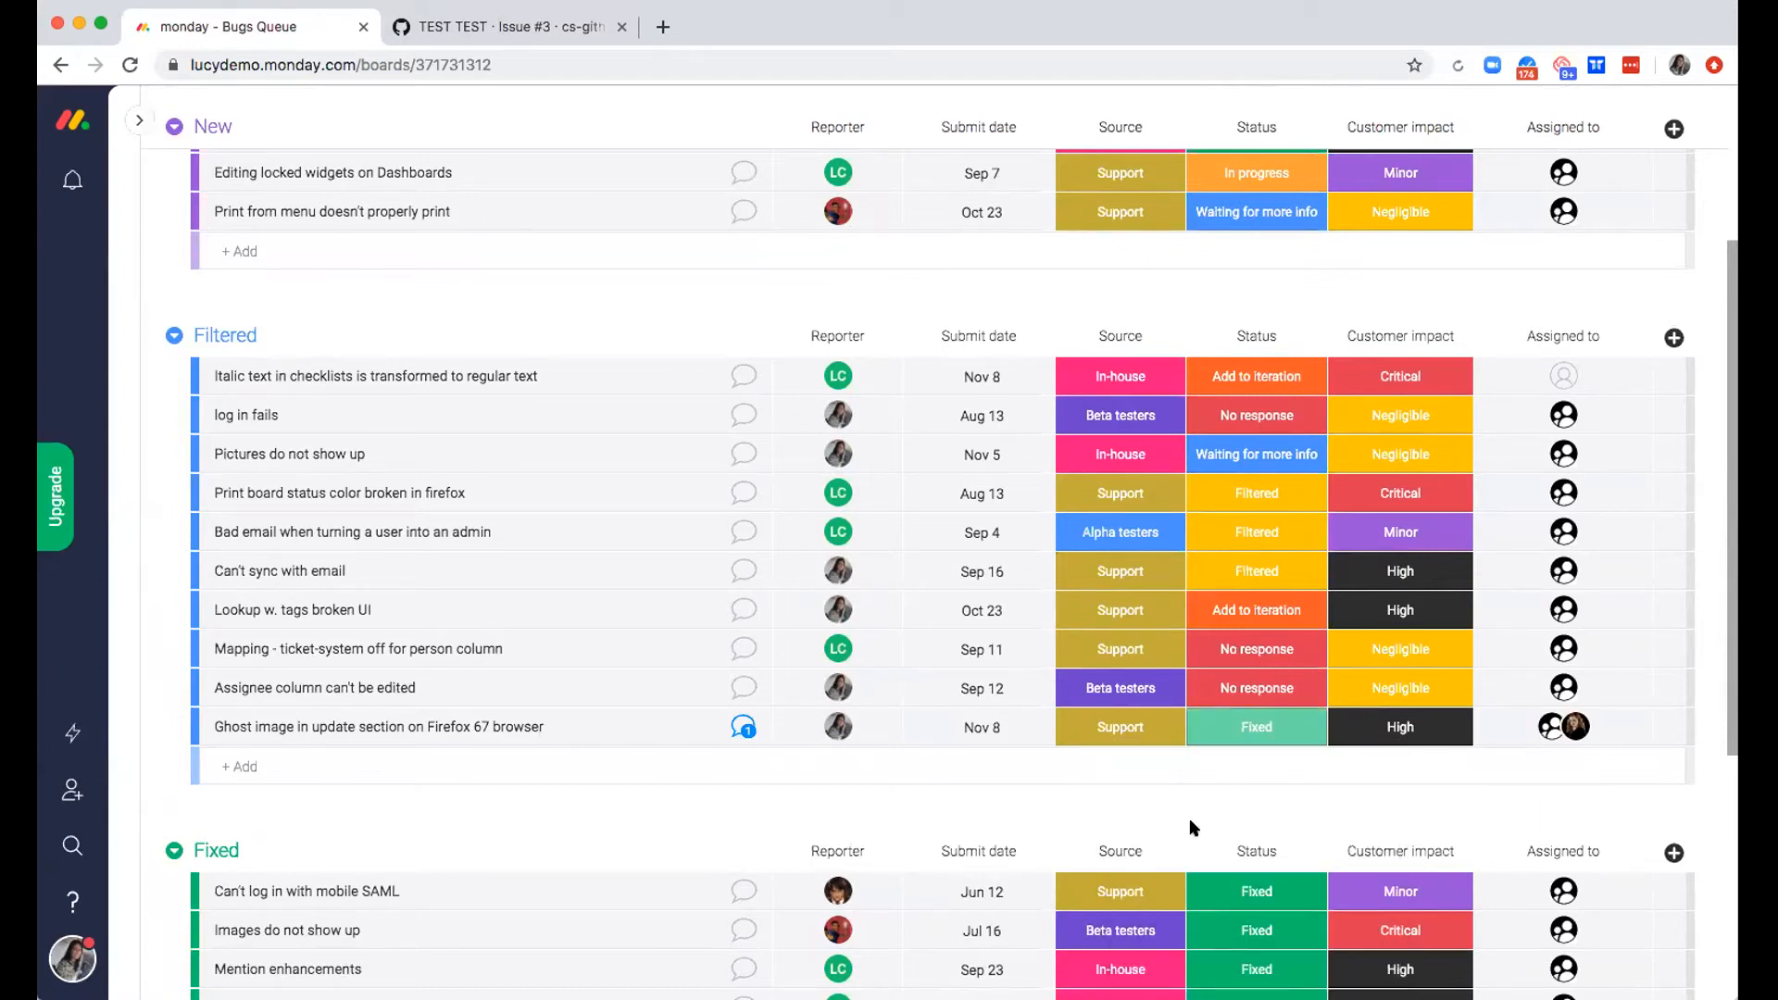
scroll(1195, 828, down, 4)
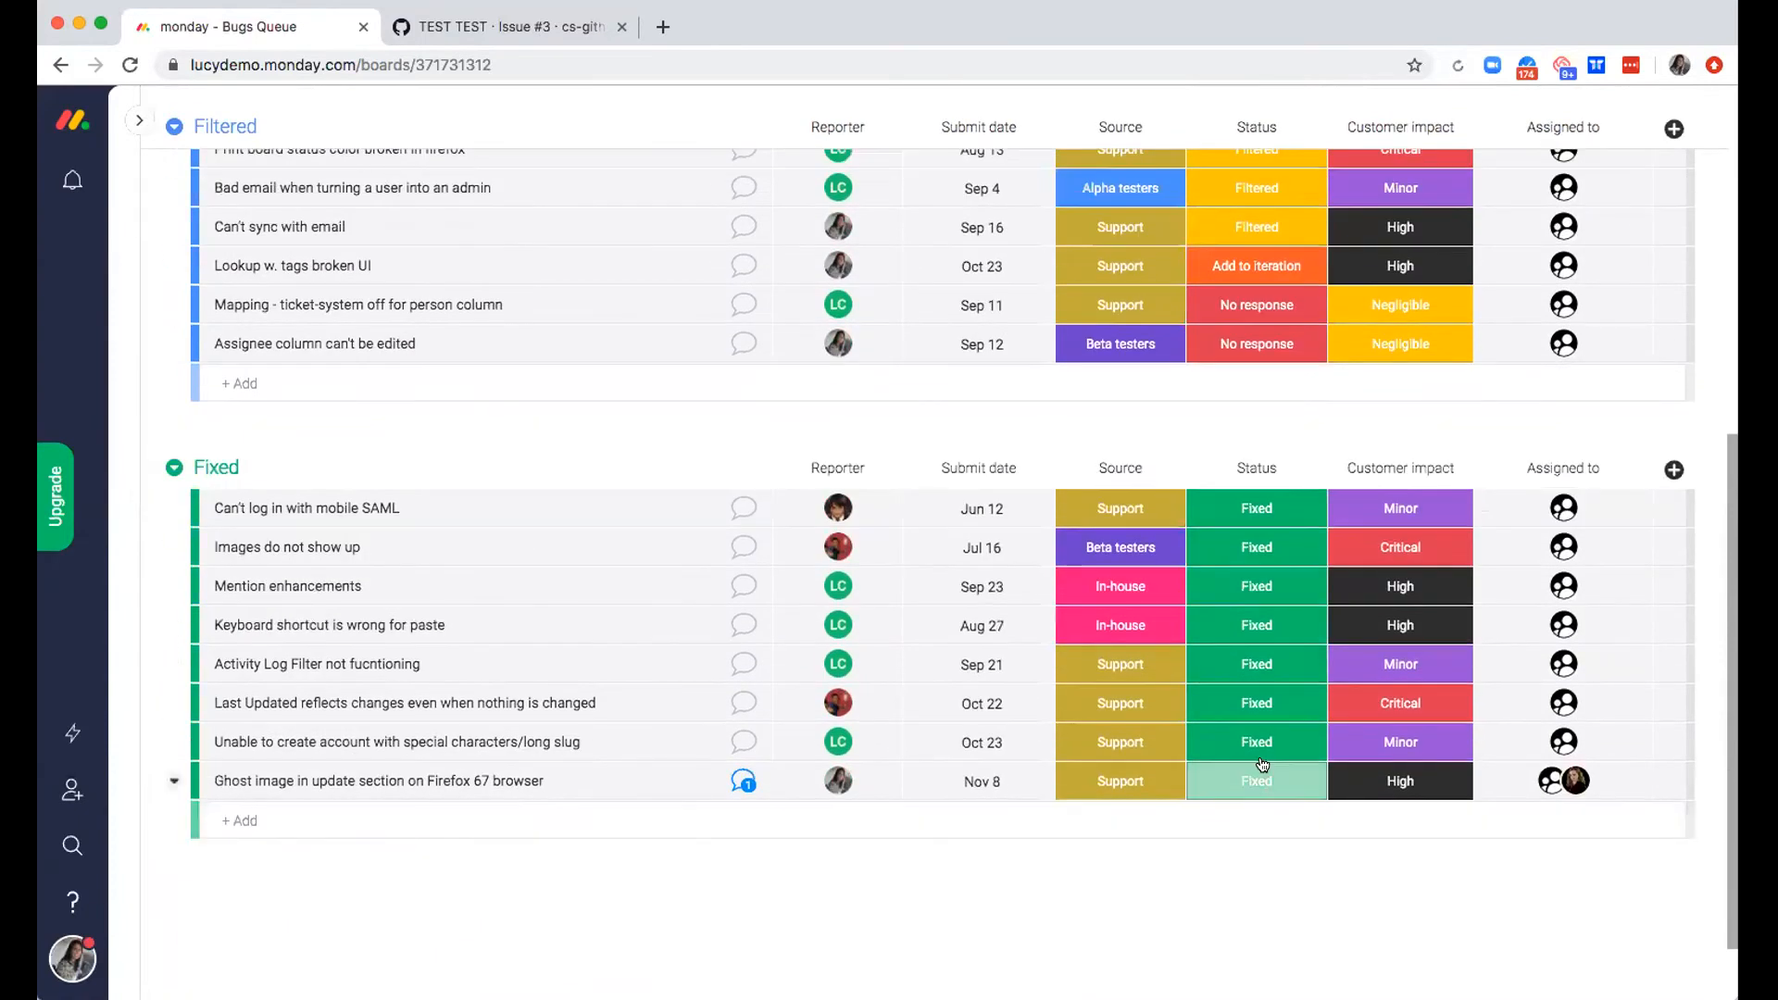
Start a notification automation from "When a column changes, notify someone" and set its trigger column to Status
scroll(1266, 786, up, 7)
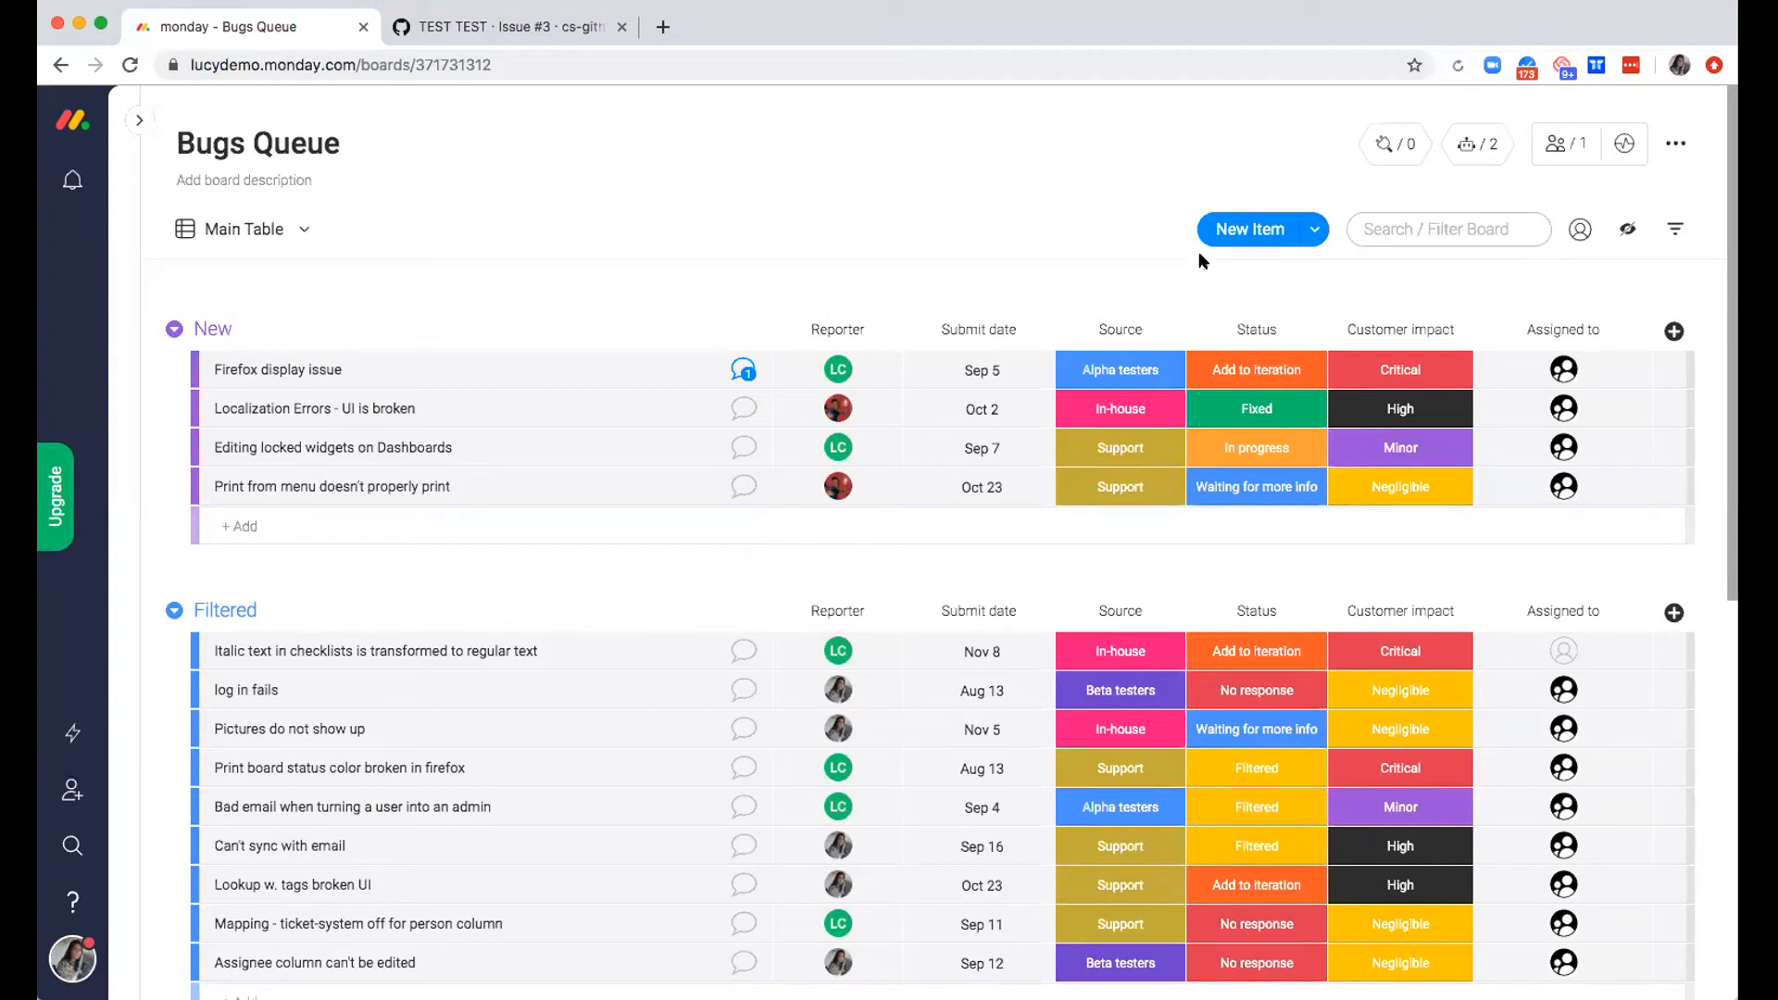
click(1478, 144)
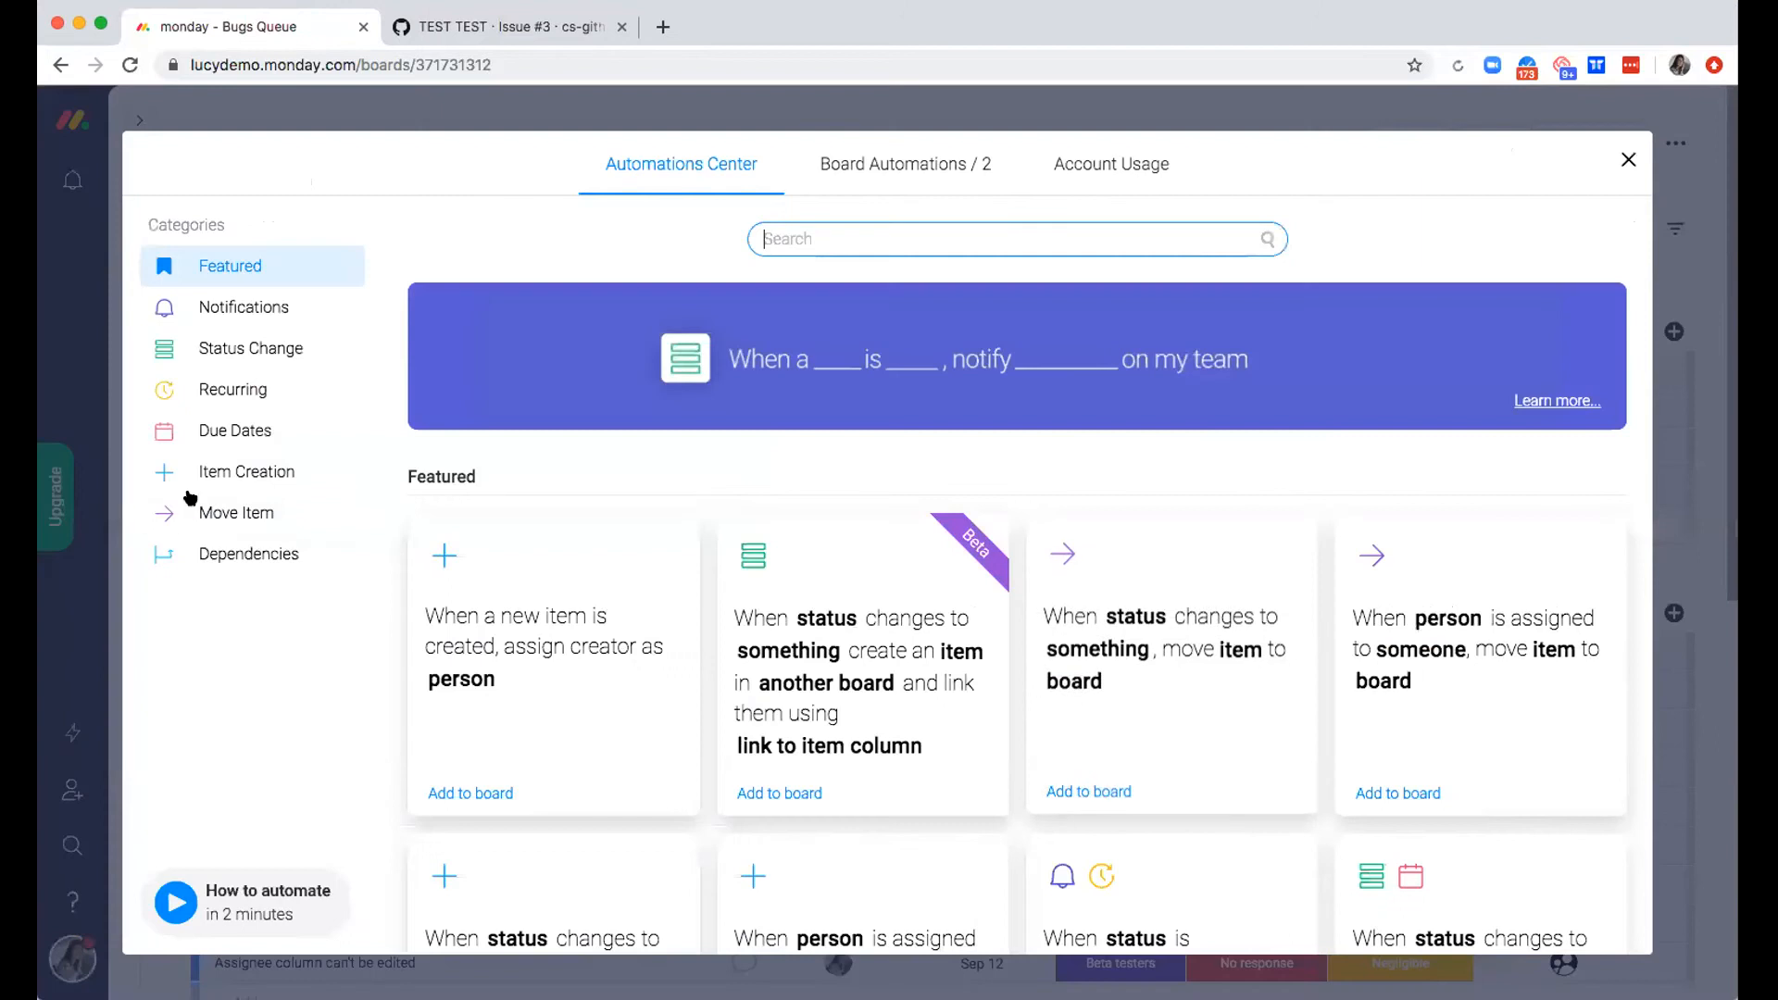
click(230, 308)
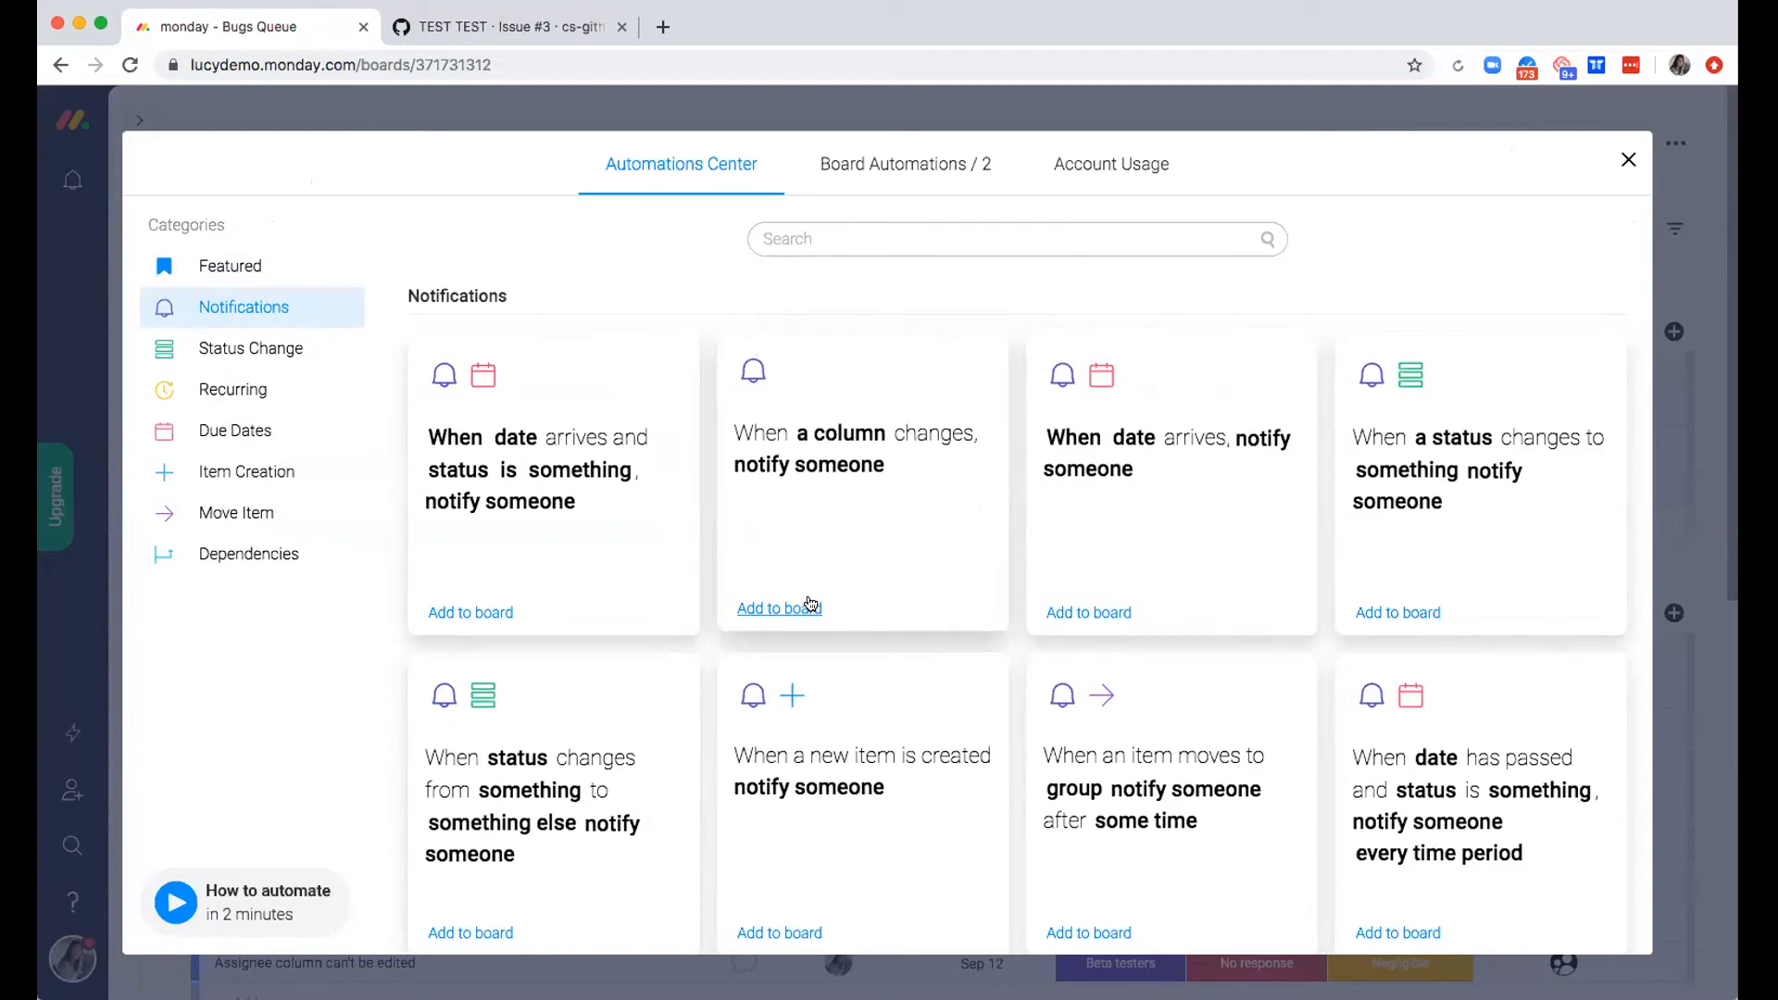
scroll(810, 604, down, 2)
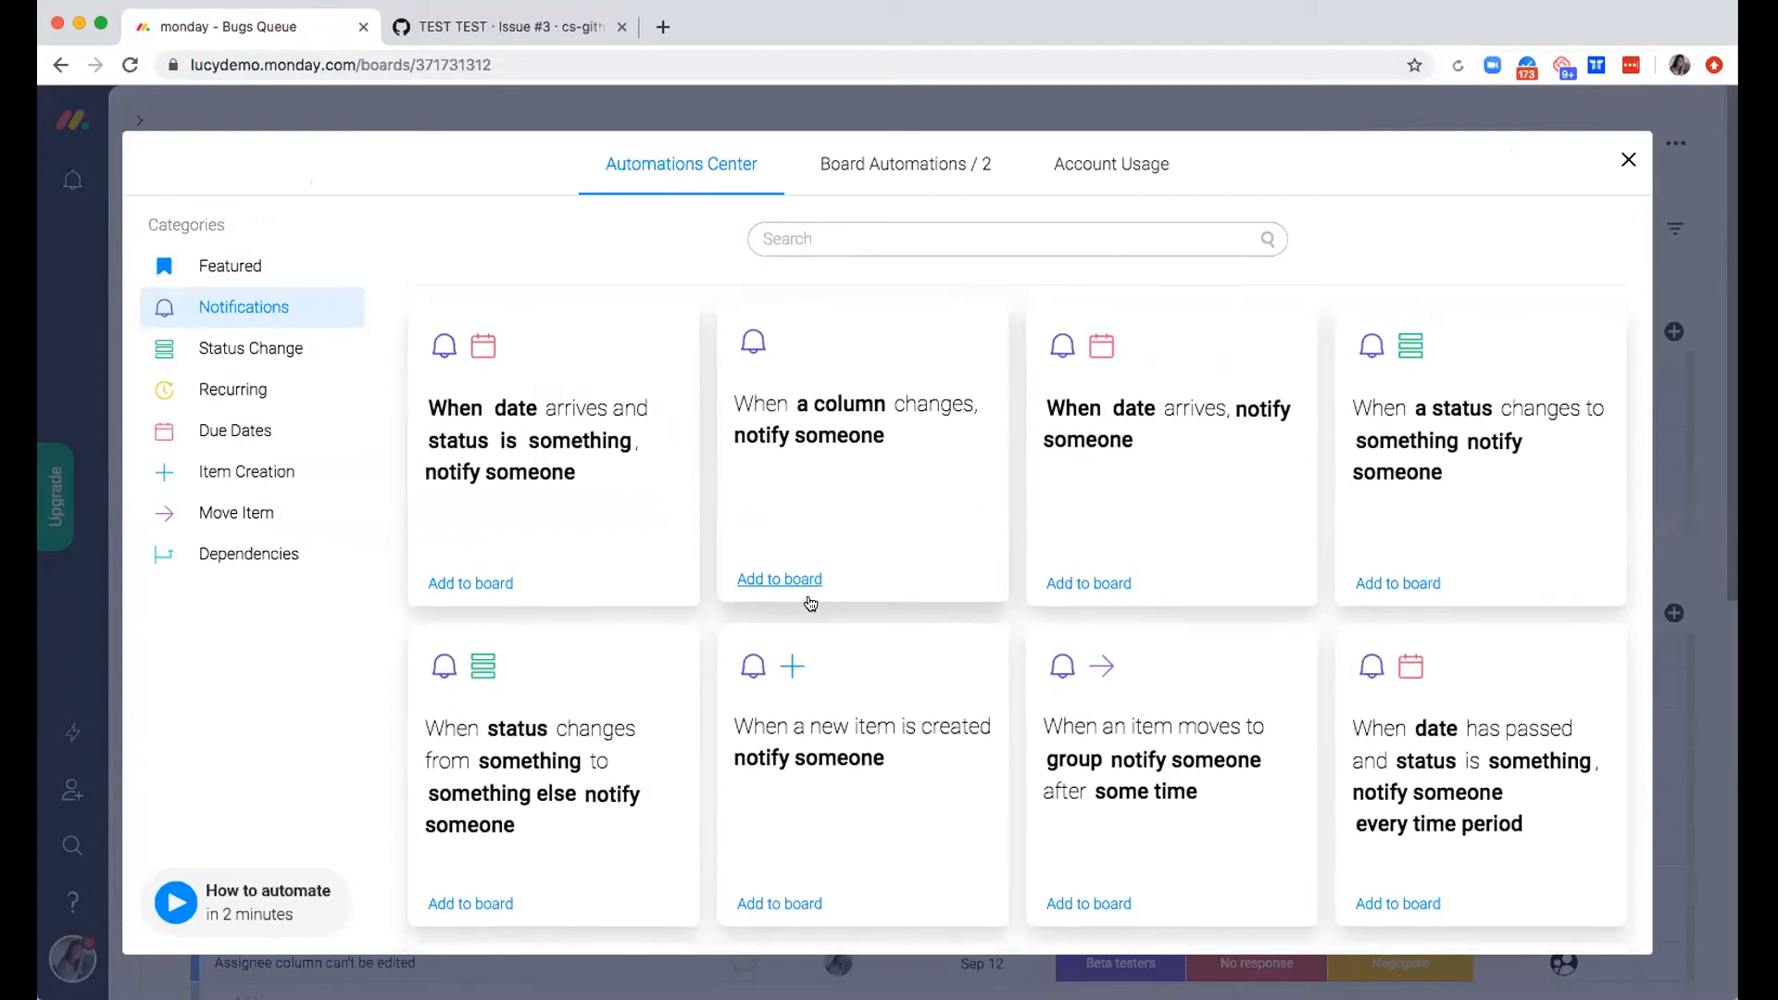
click(836, 483)
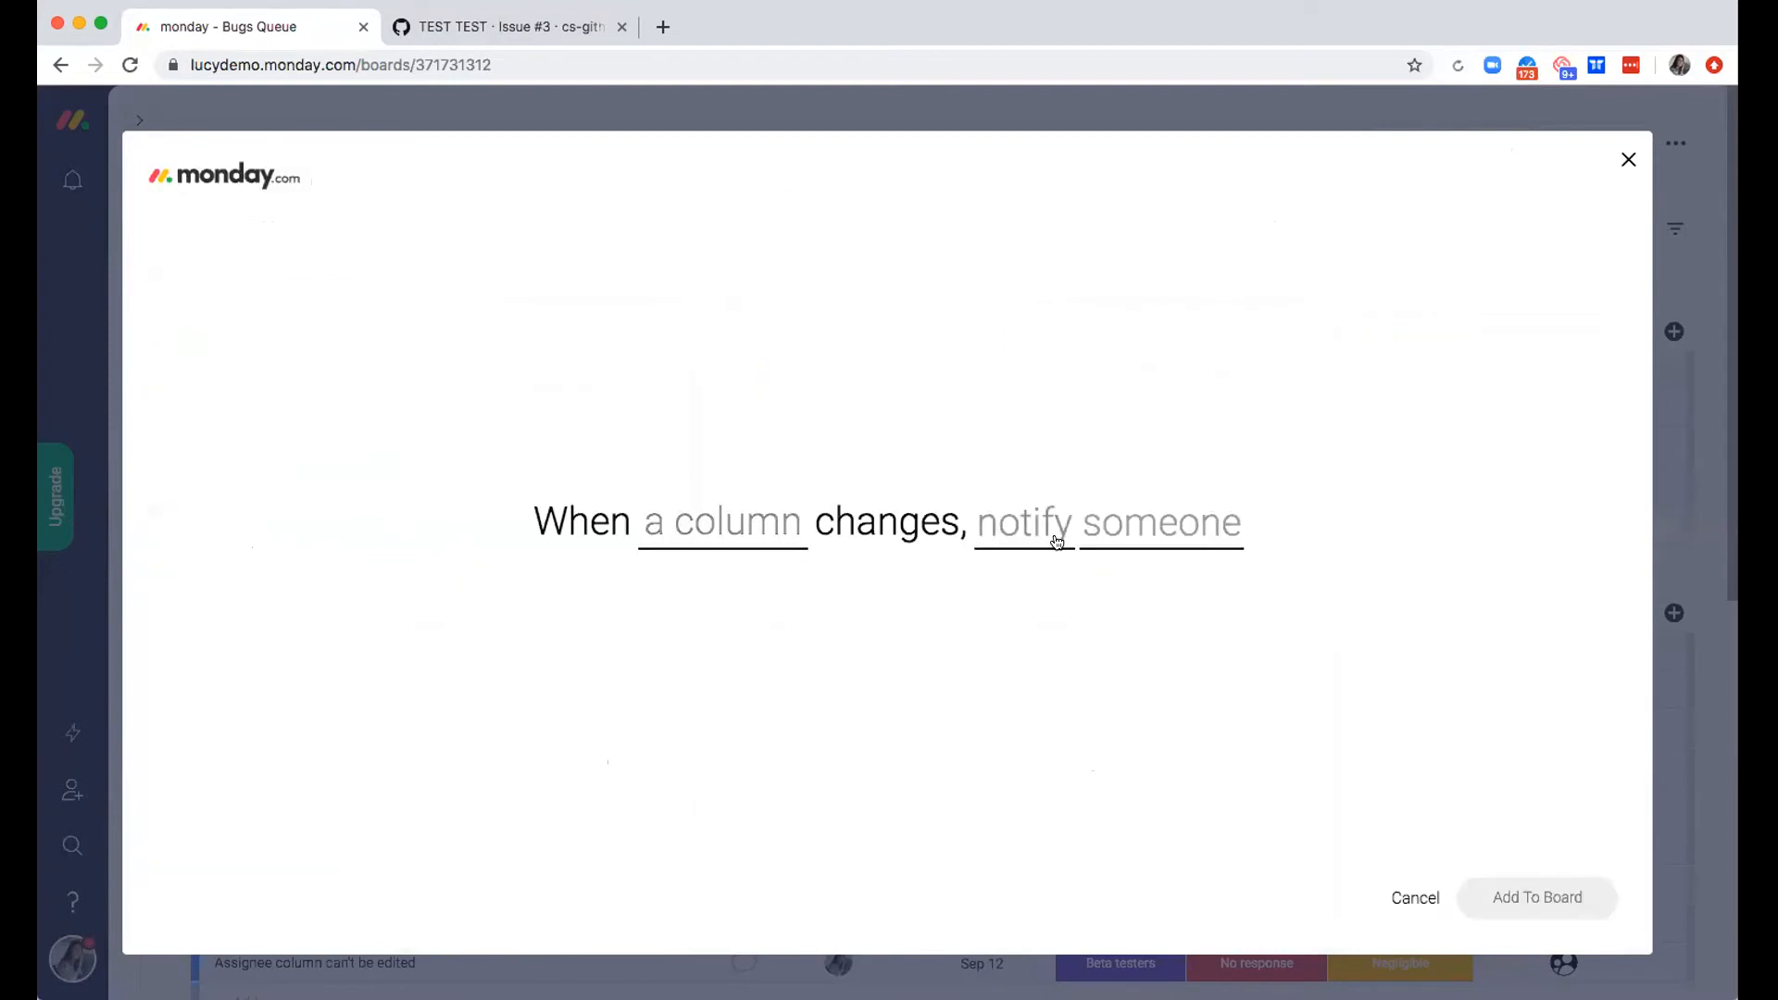
click(683, 544)
scroll(825, 666, down, 1)
click(738, 677)
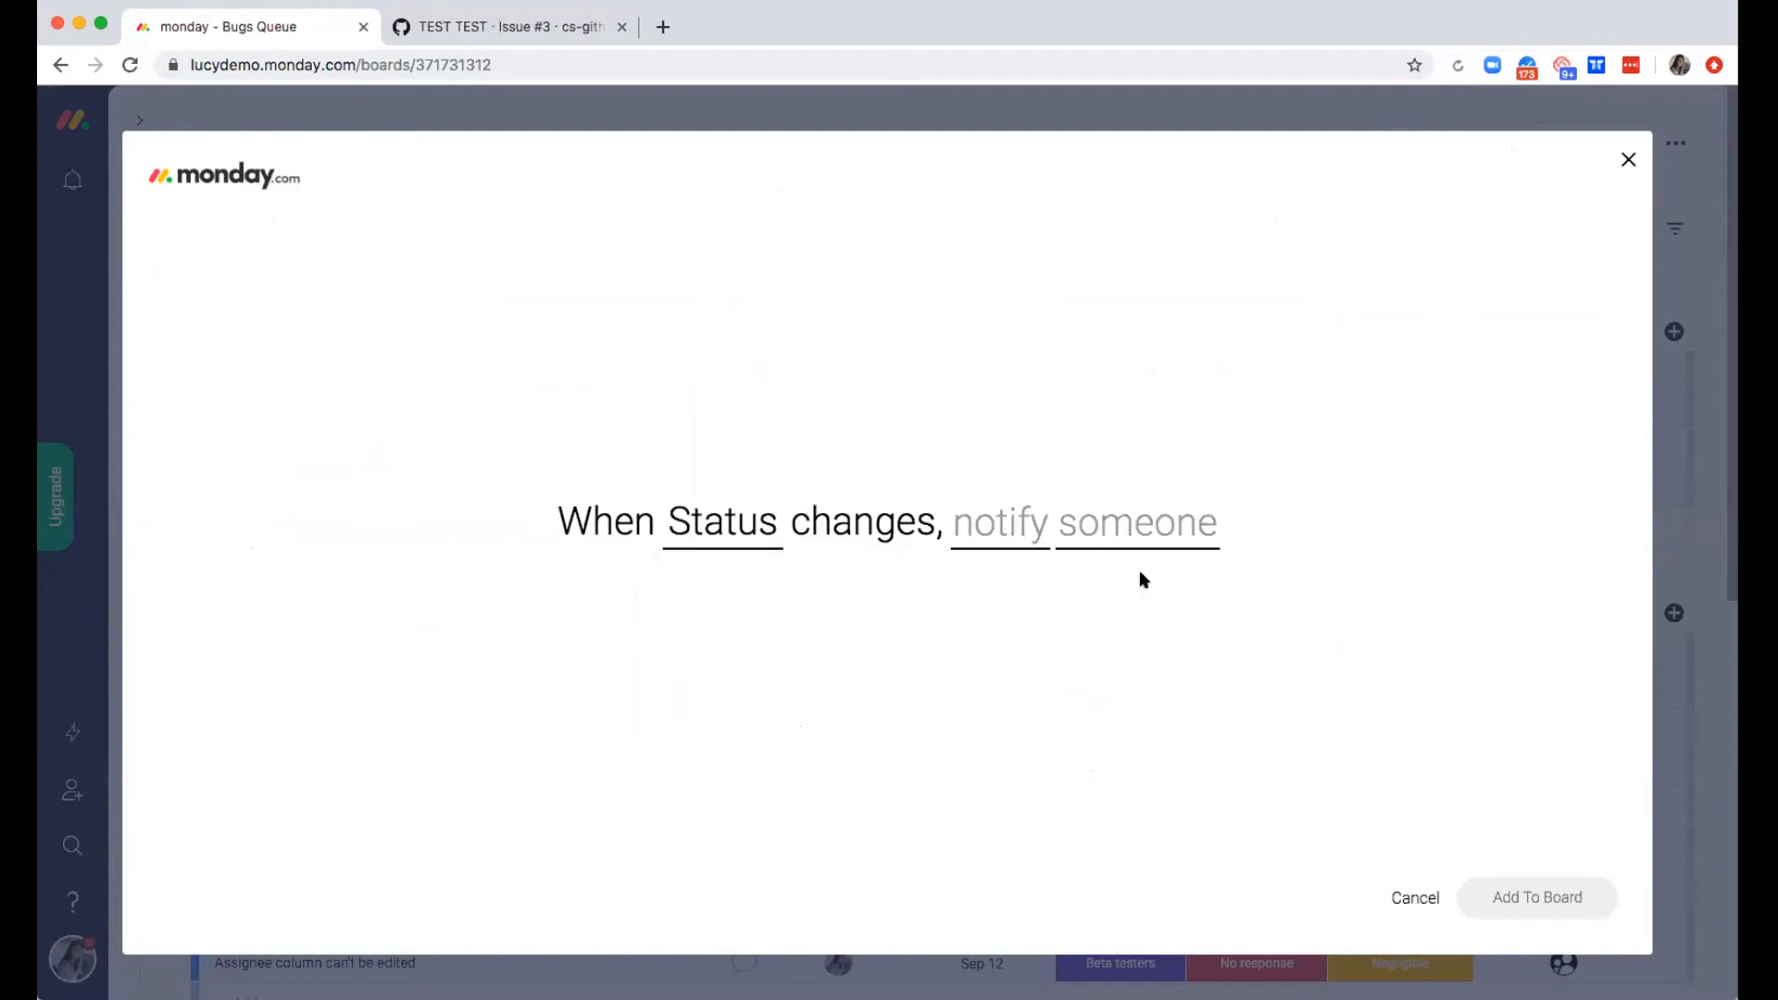
Write the automation's notification text as "Hello - your bug is now being actioned."
click(992, 506)
text(Hello)
text( - youre)
text(autom)
text(bug is )
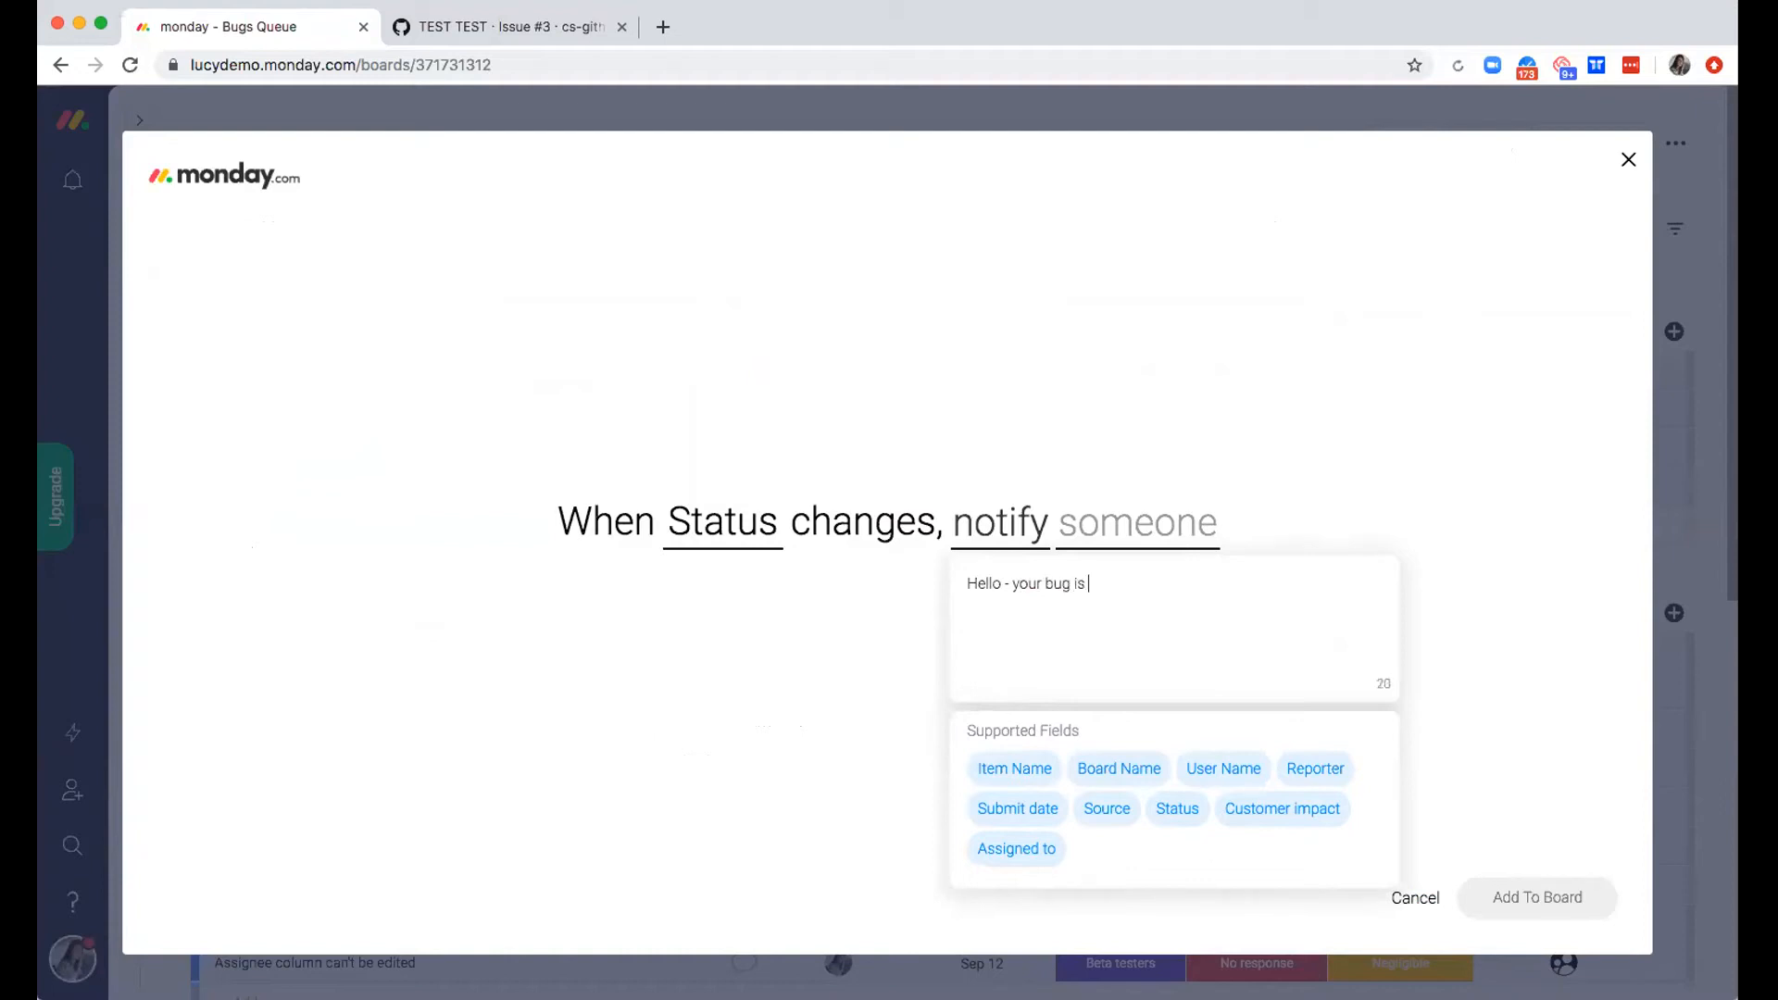
text(now being actioned.)
click(1236, 393)
Set the notification recipient to the Reporter column, add the automation to the board, and return to the Bugs Queue
click(1146, 535)
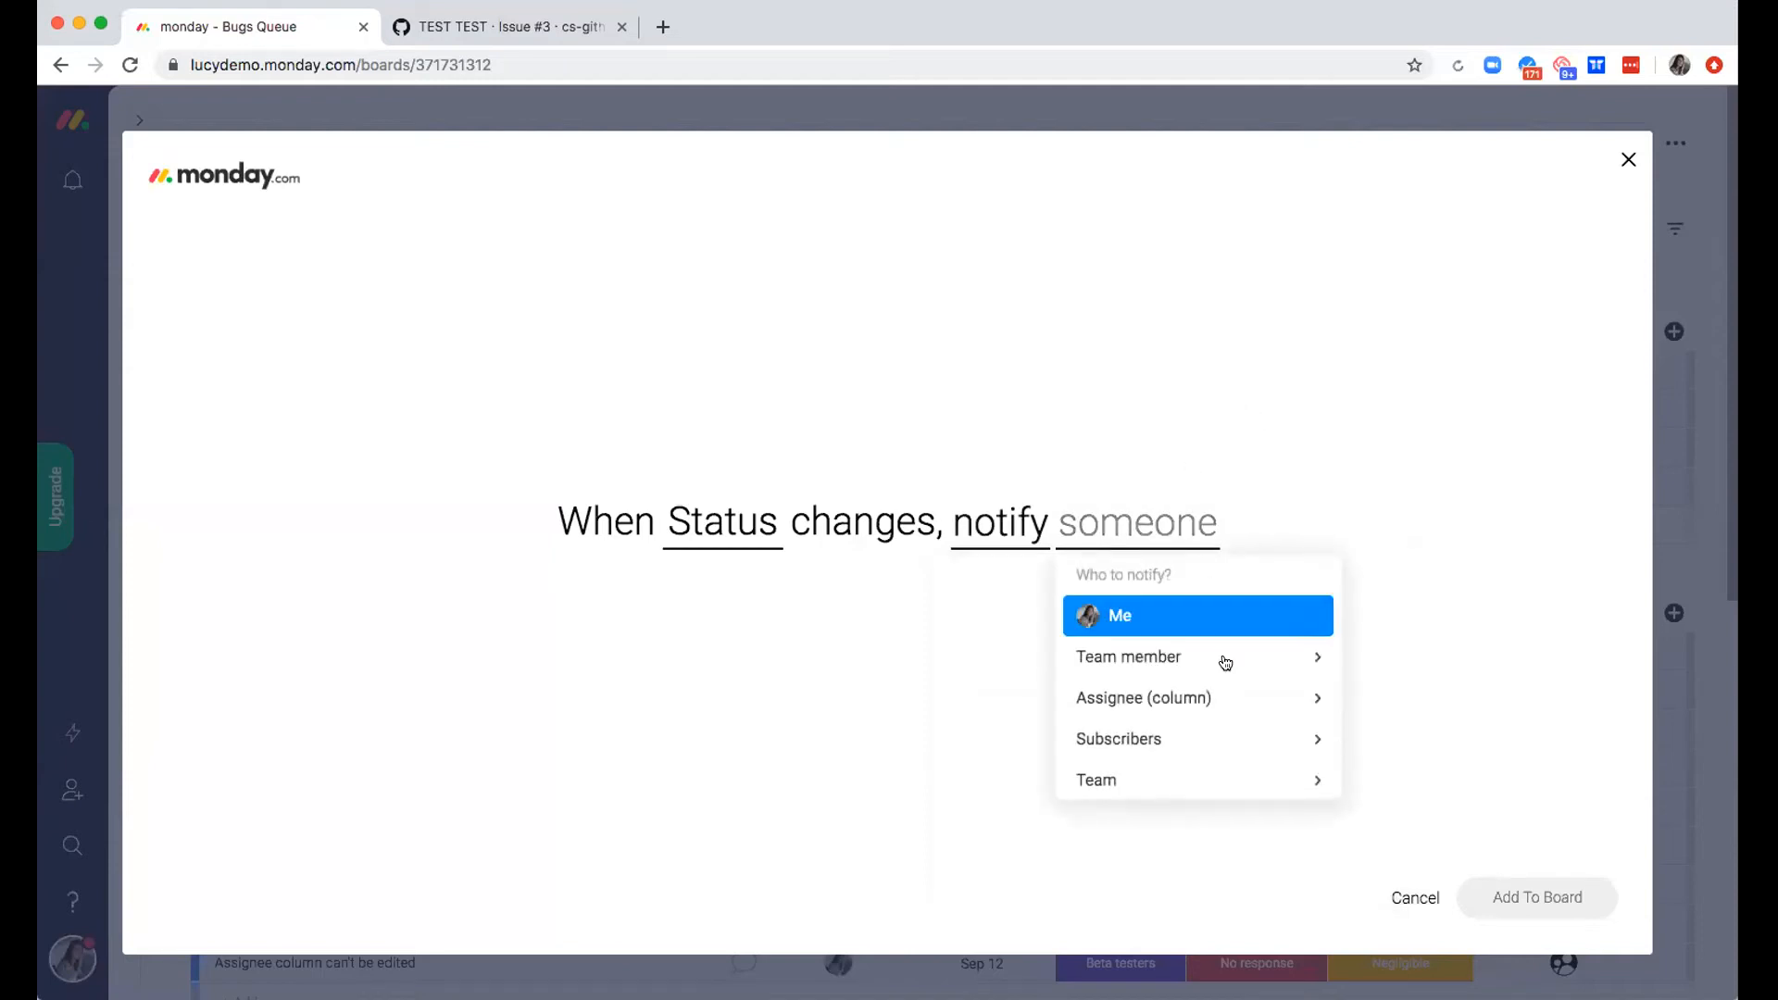
click(1225, 696)
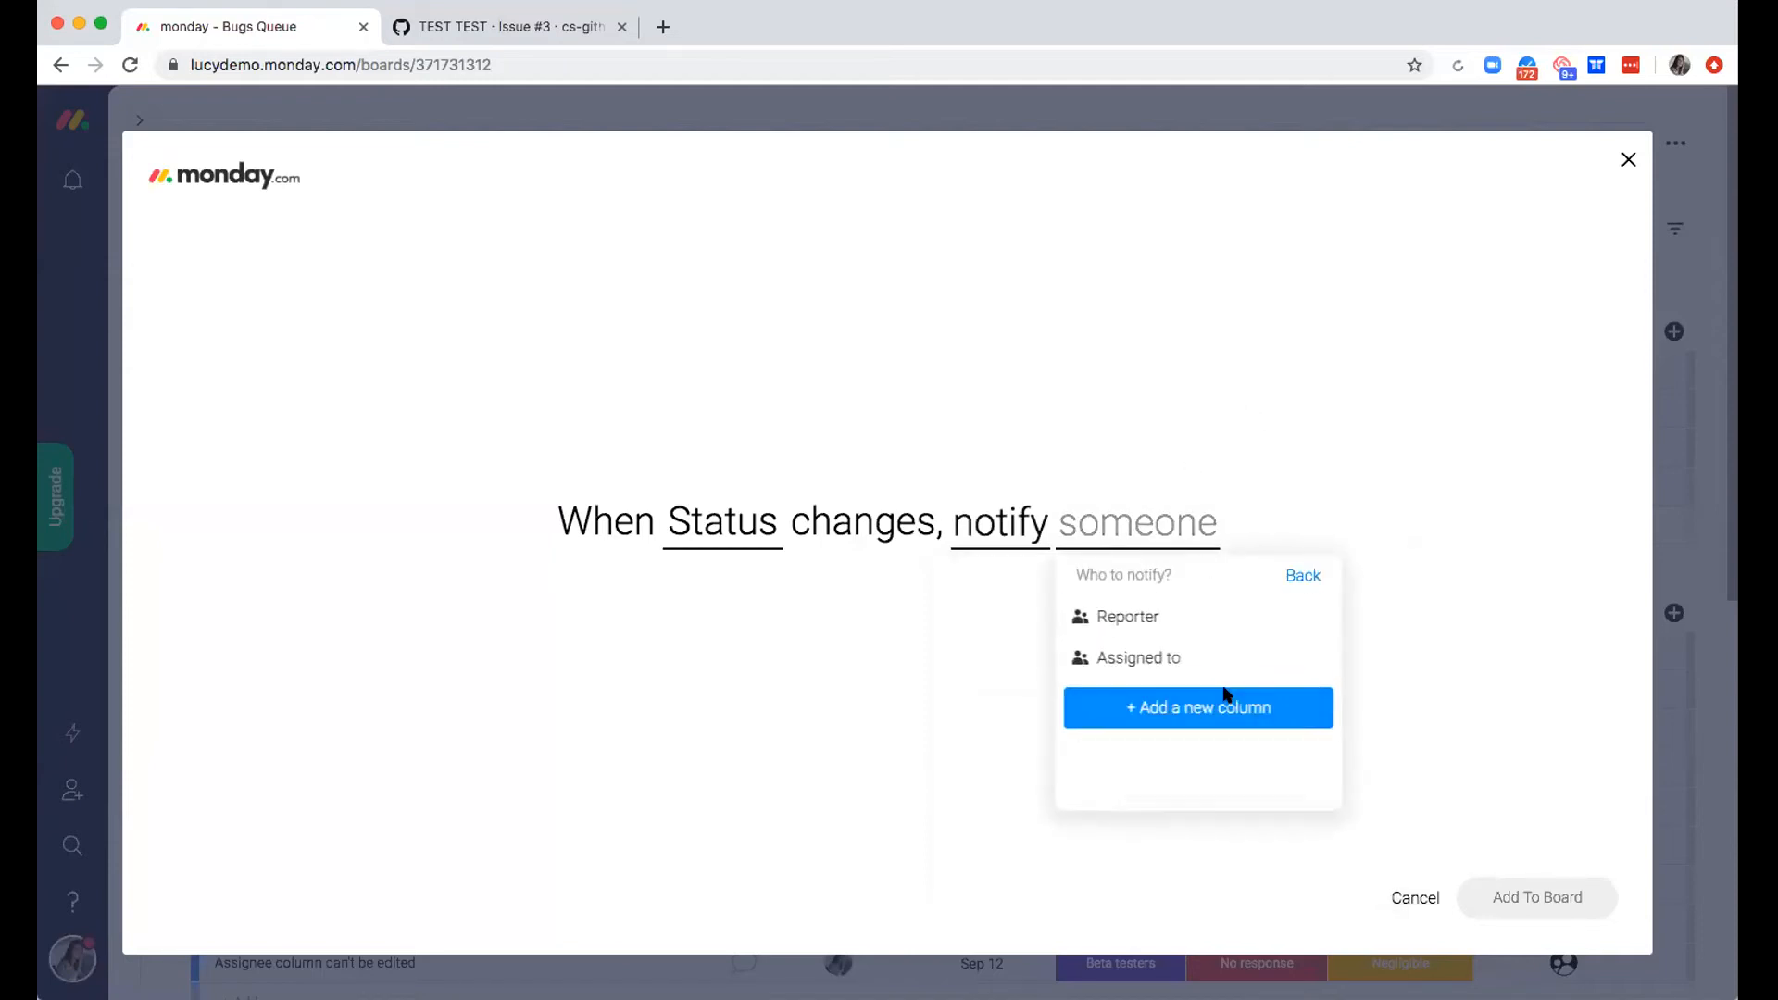
click(1125, 626)
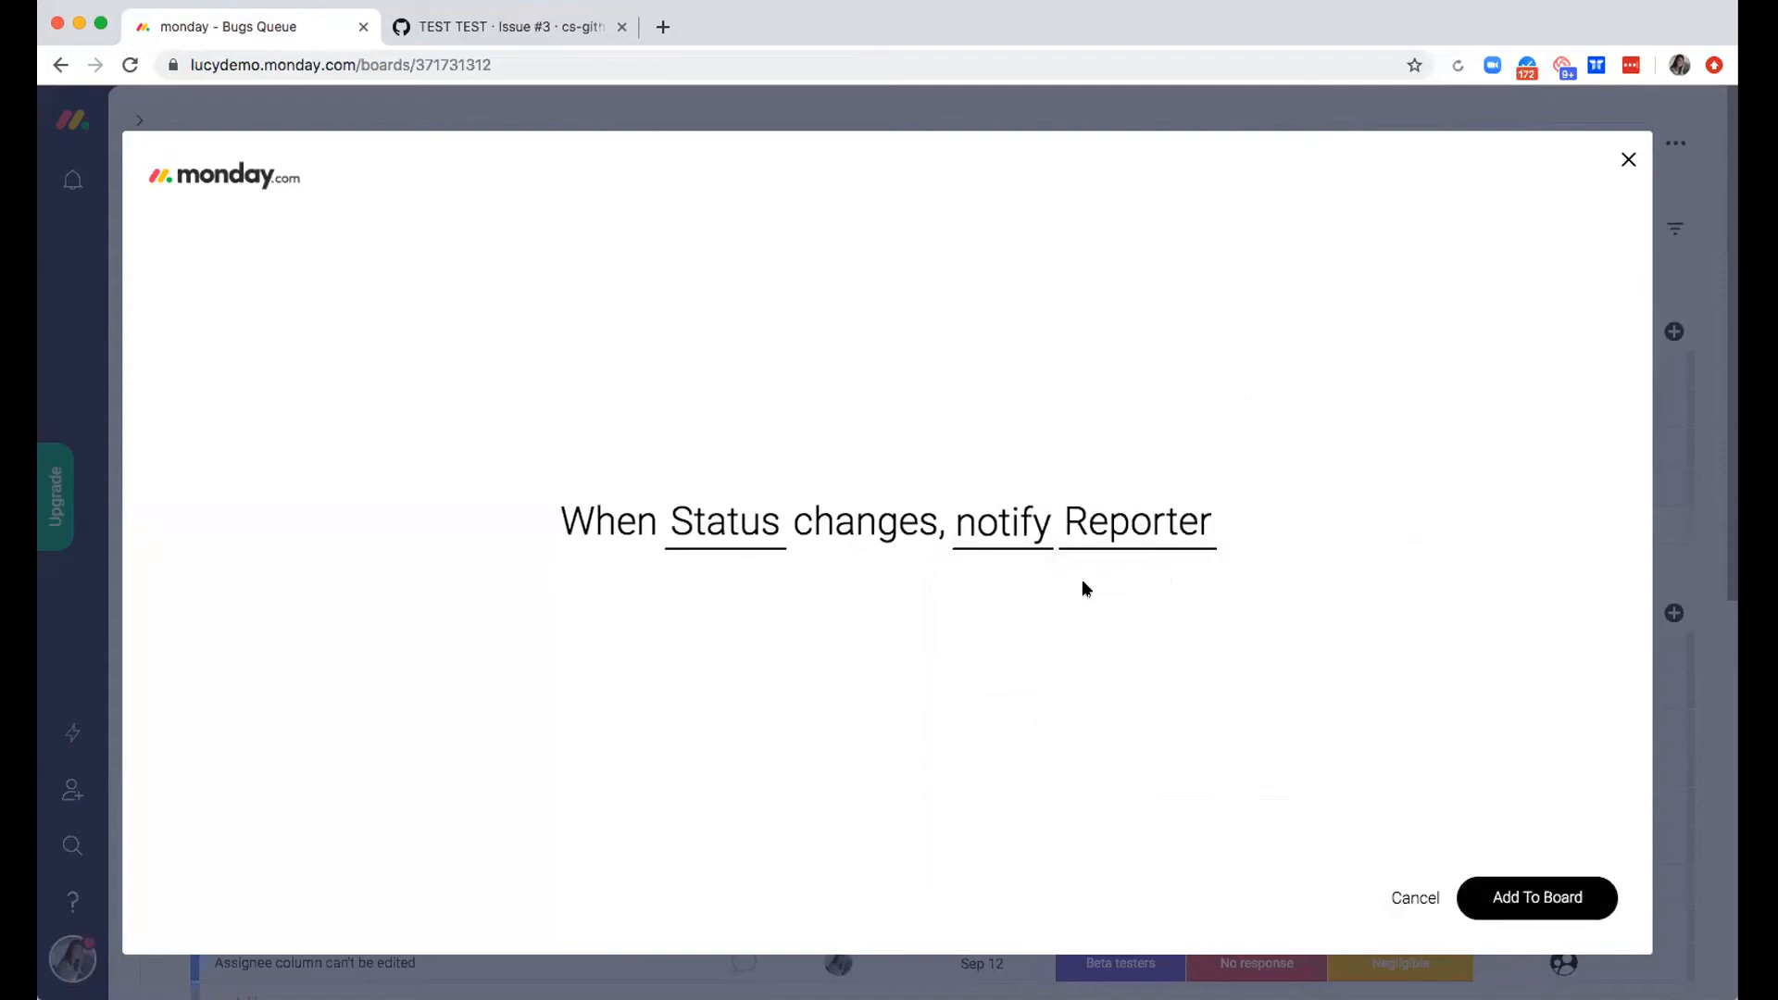
click(1541, 896)
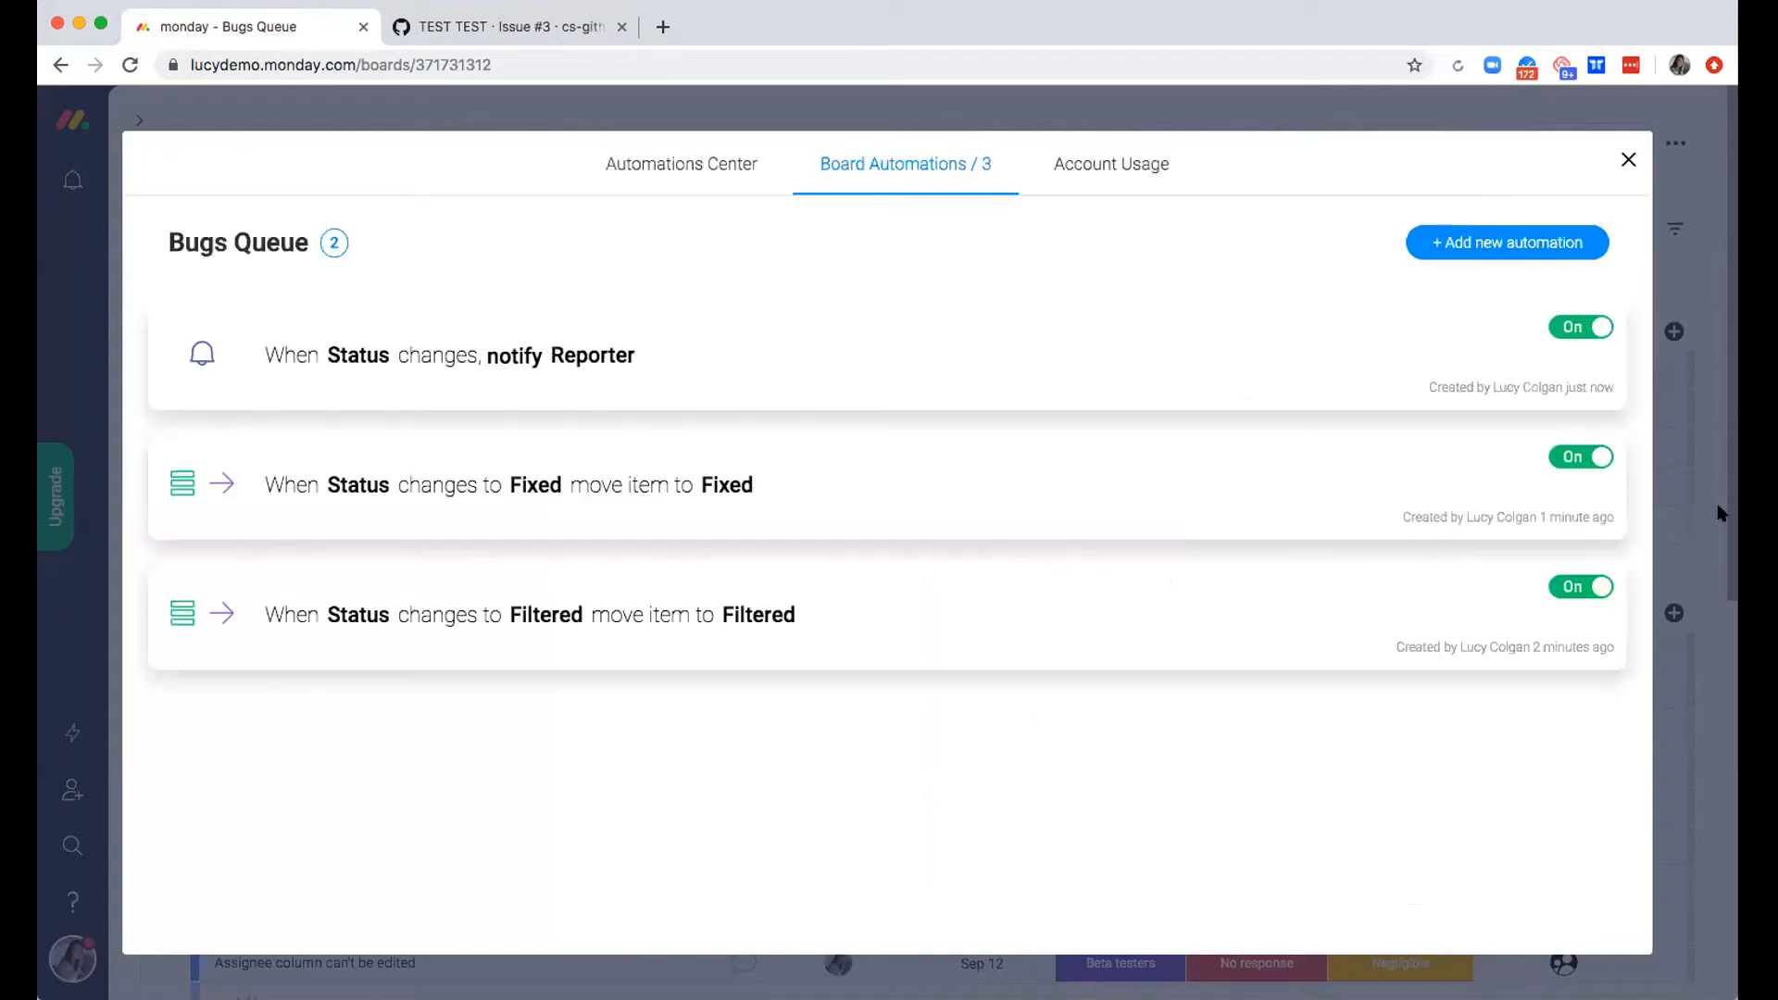
click(1627, 160)
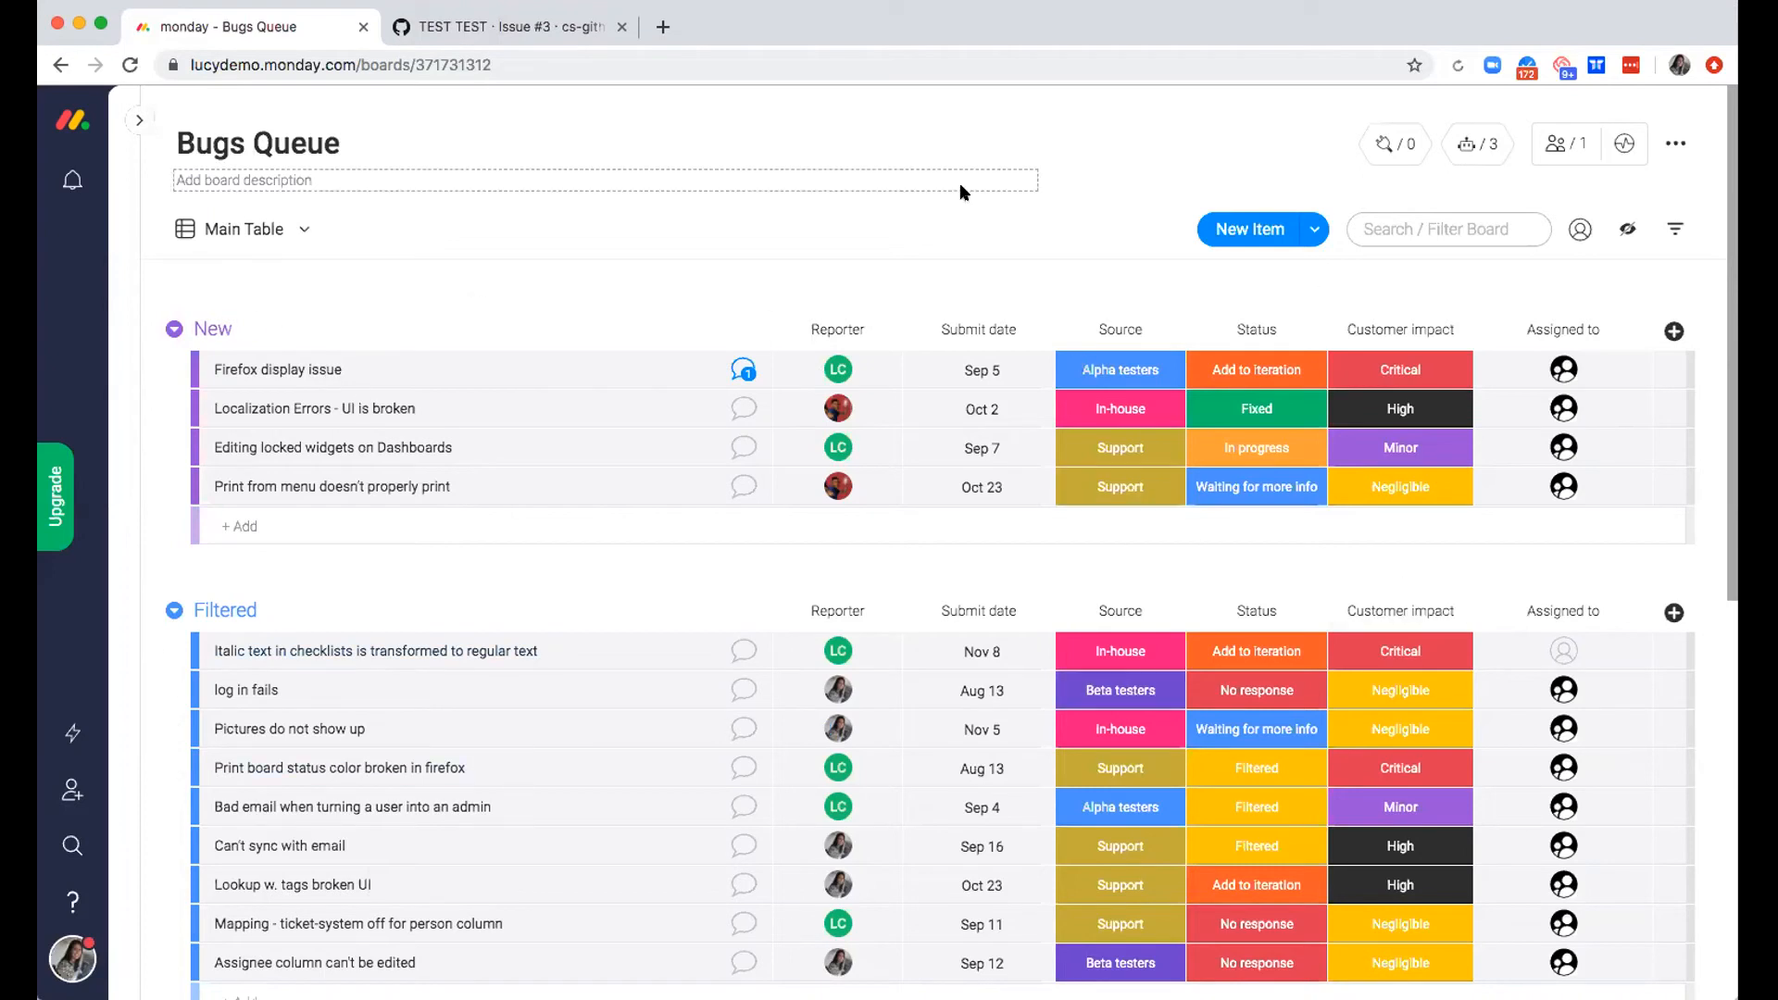
Look at the Platform Team A - Iteration Planning board and go back to the Bugs Queue
click(139, 121)
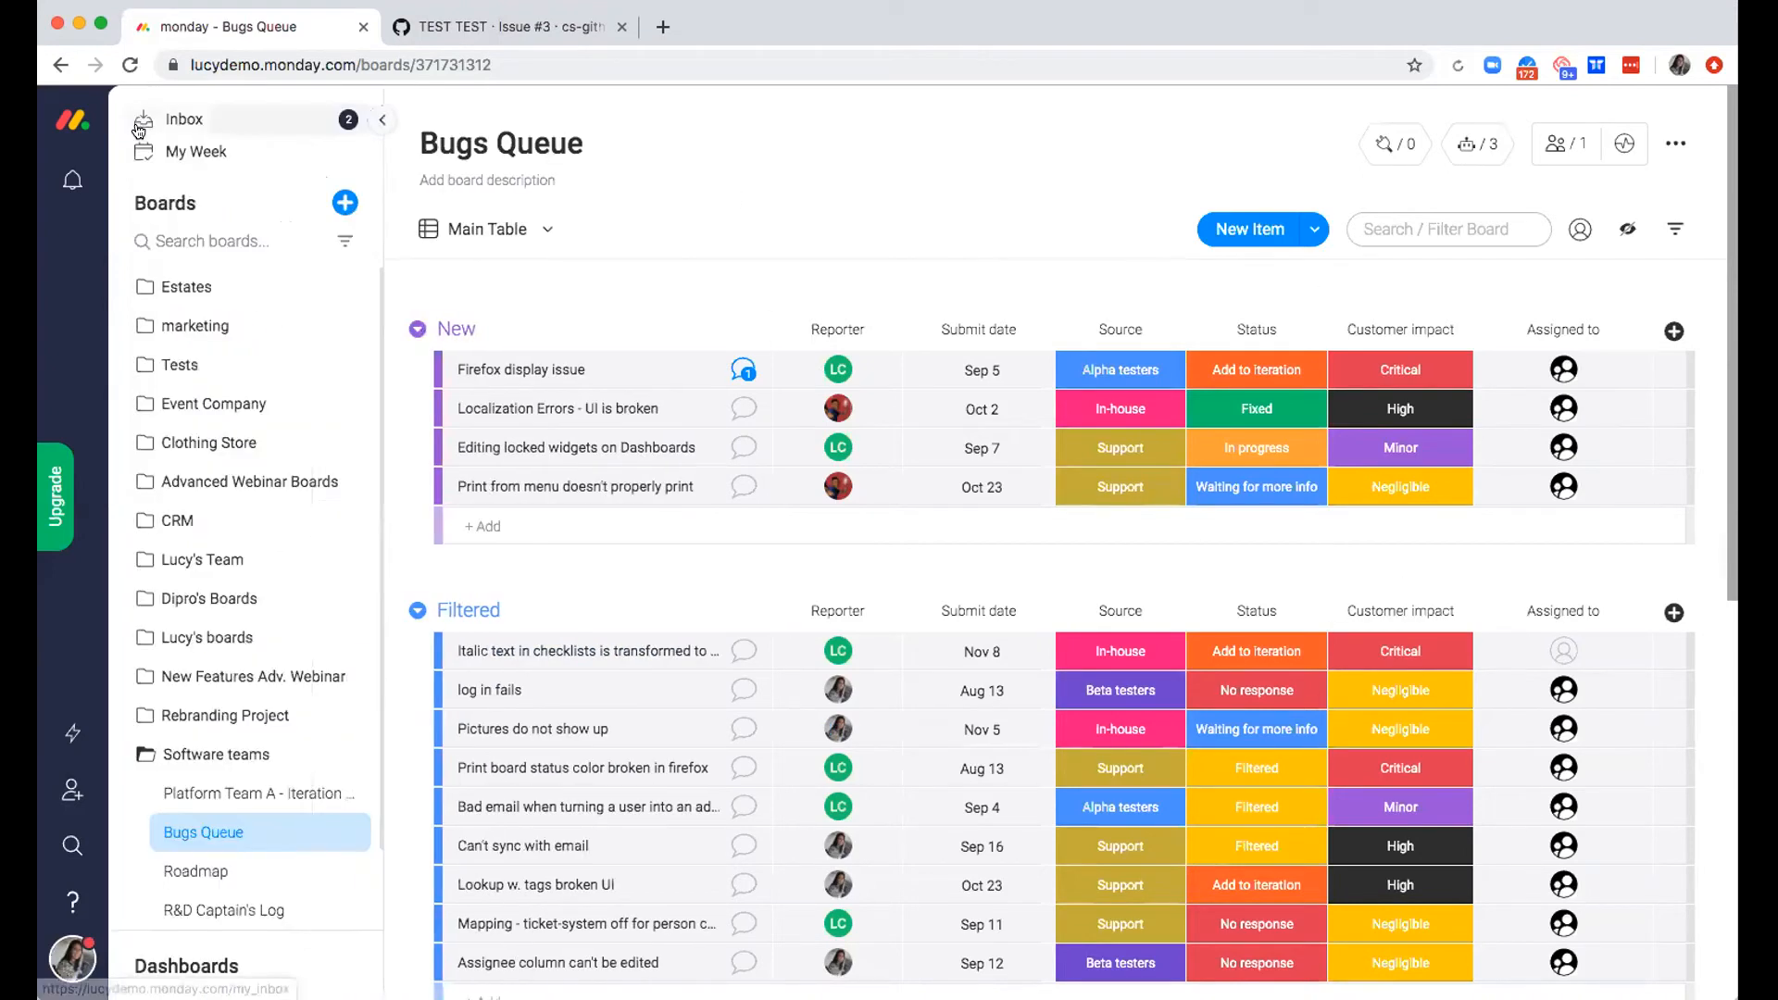
click(232, 792)
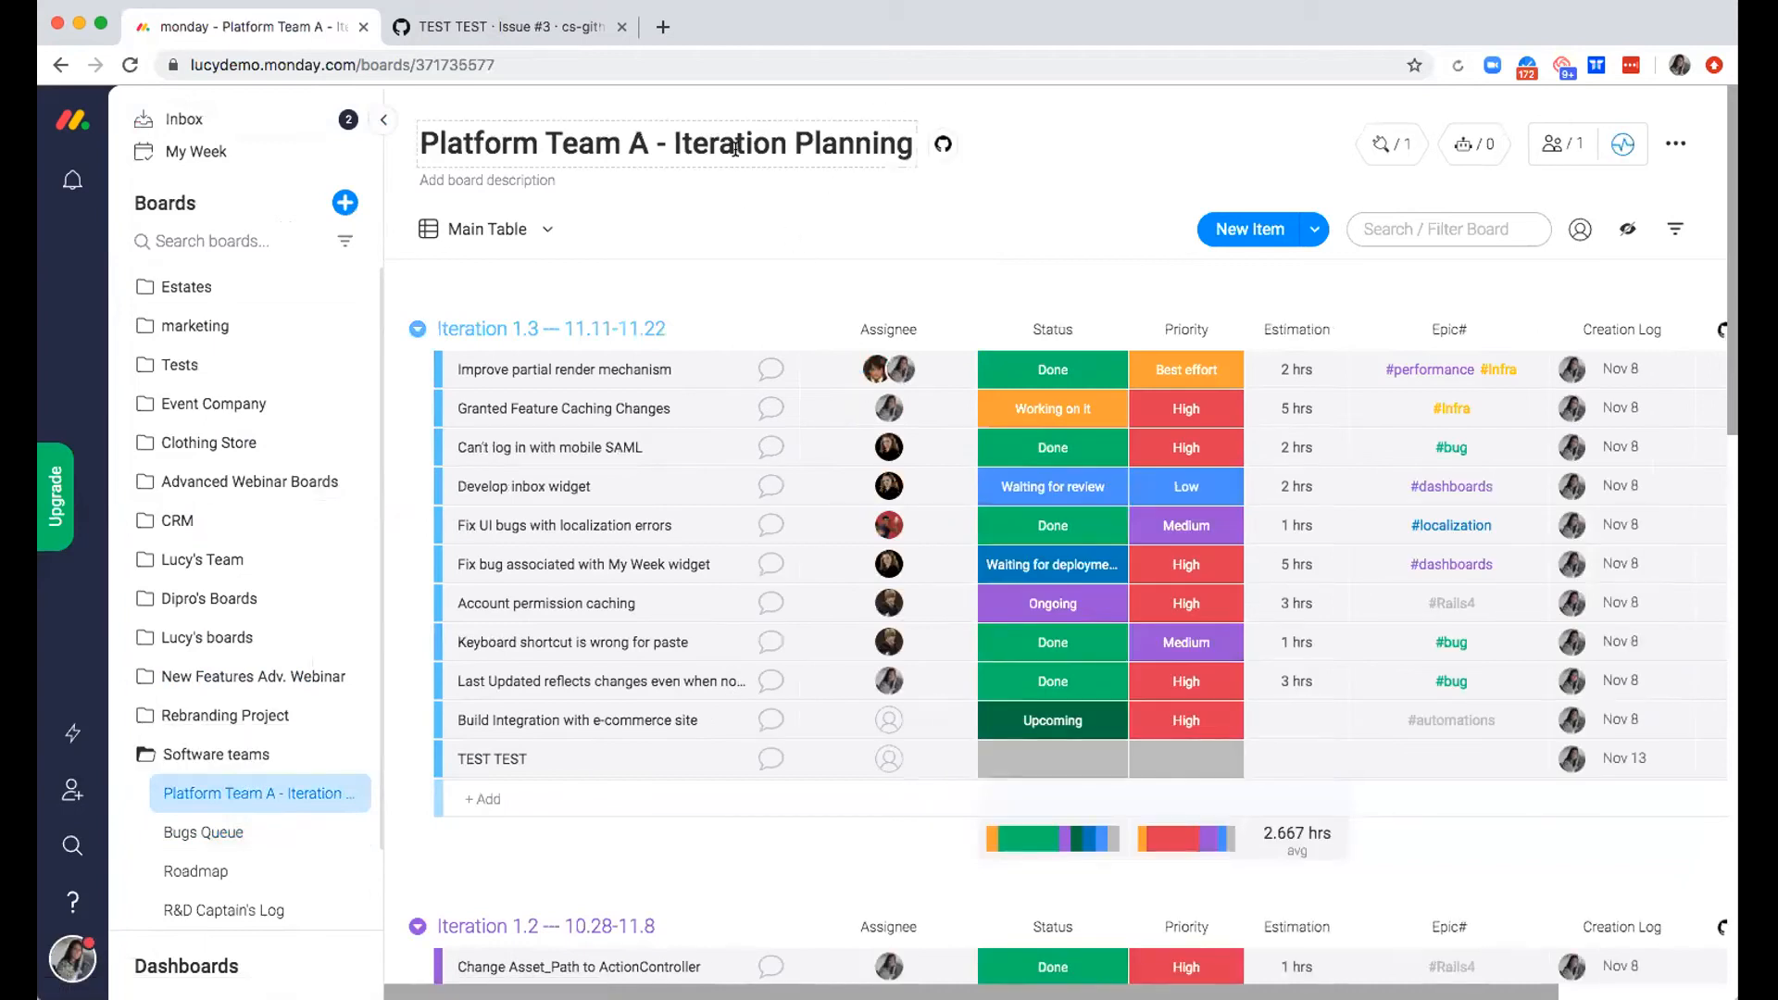
click(196, 835)
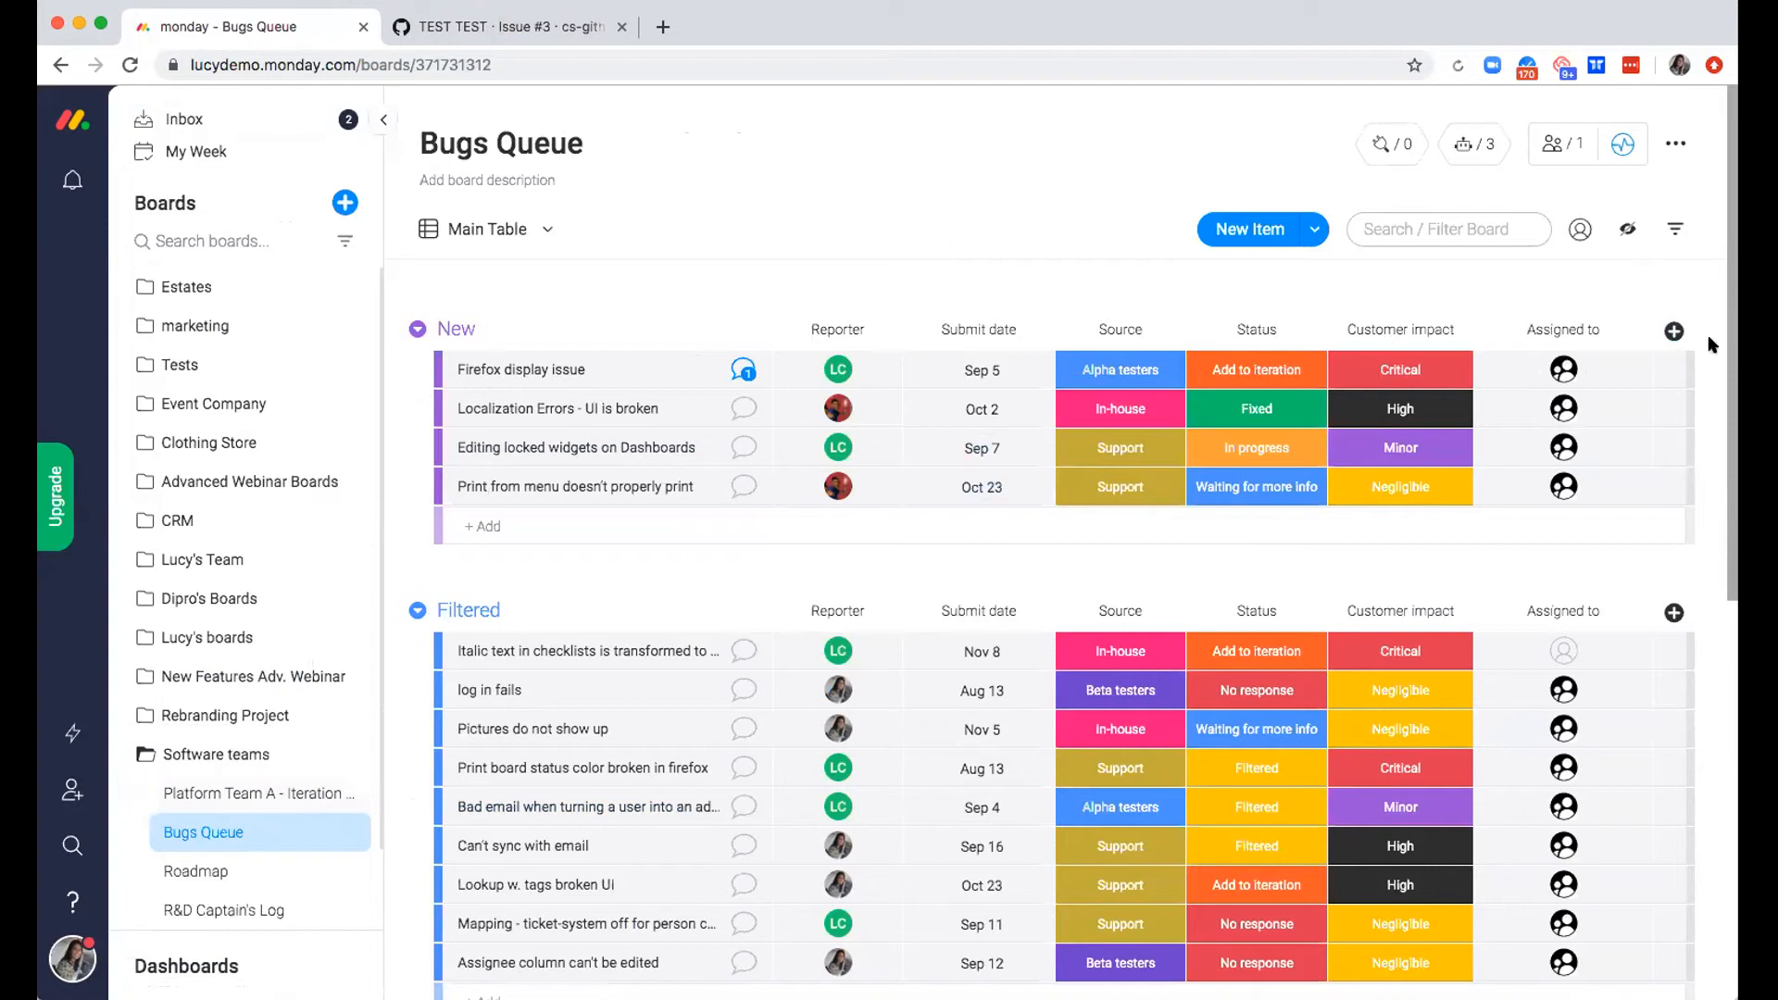
Find the Link To Item column type by searching for "link" and add it to the Bugs Queue board
click(1672, 332)
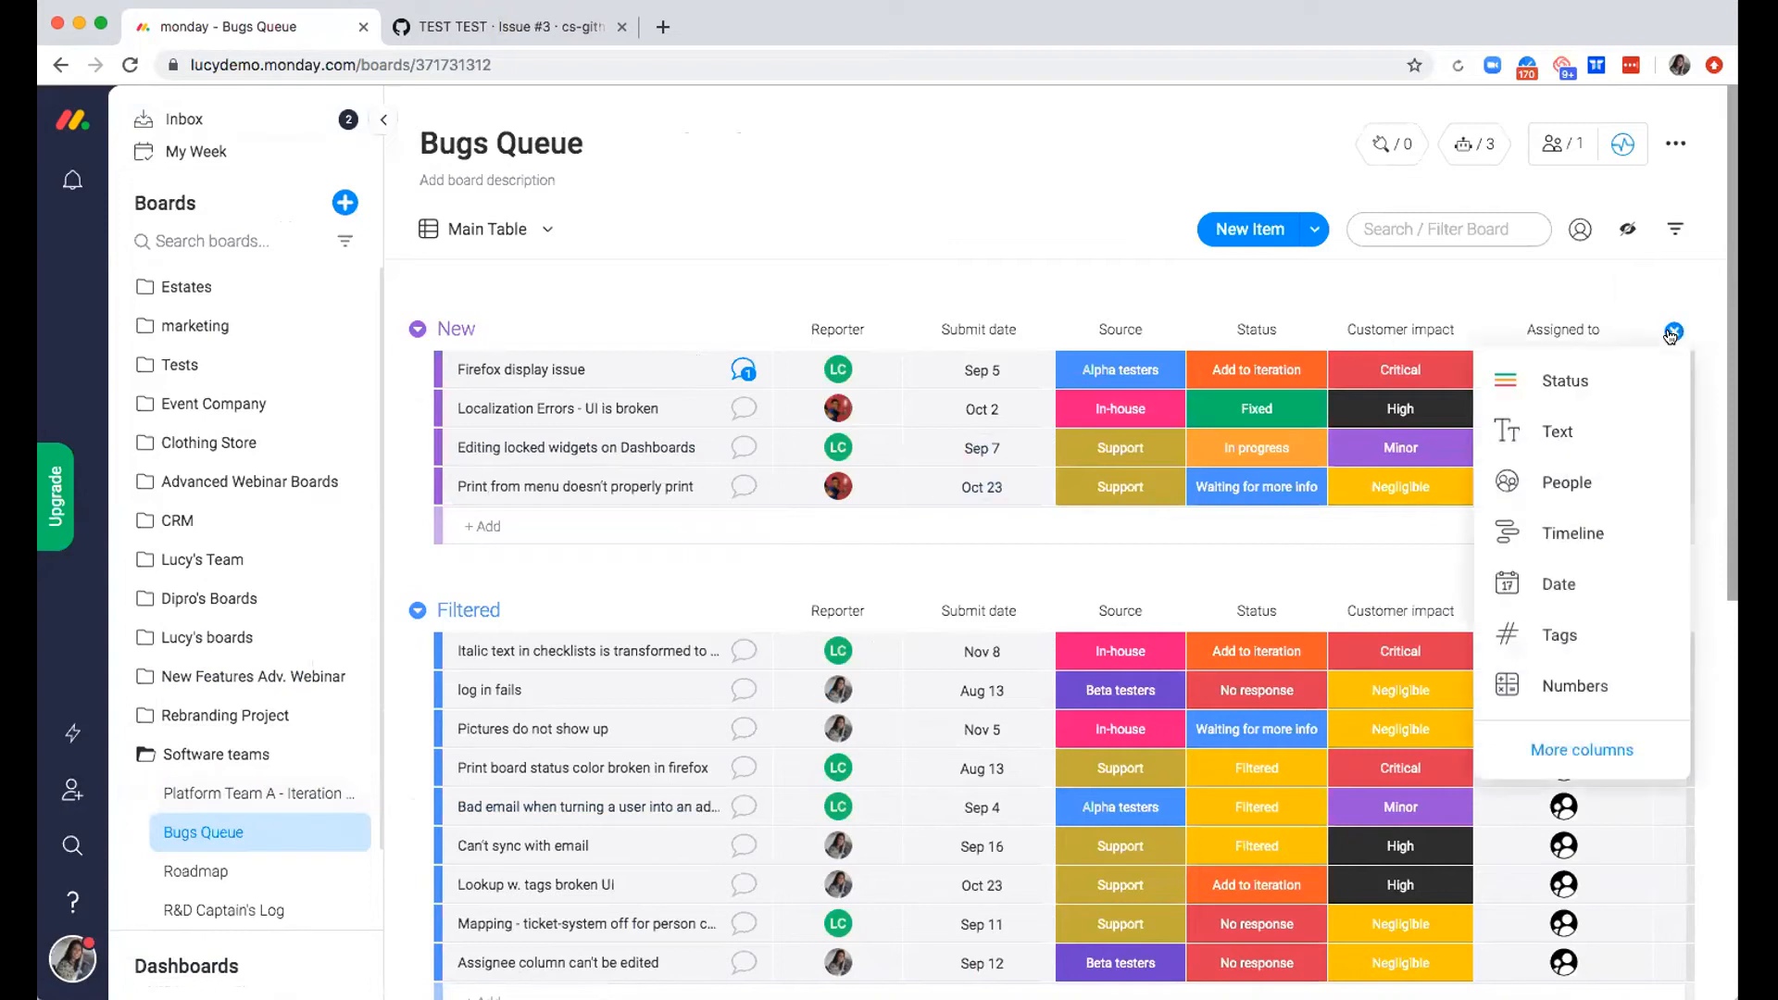
click(1567, 756)
text(link)
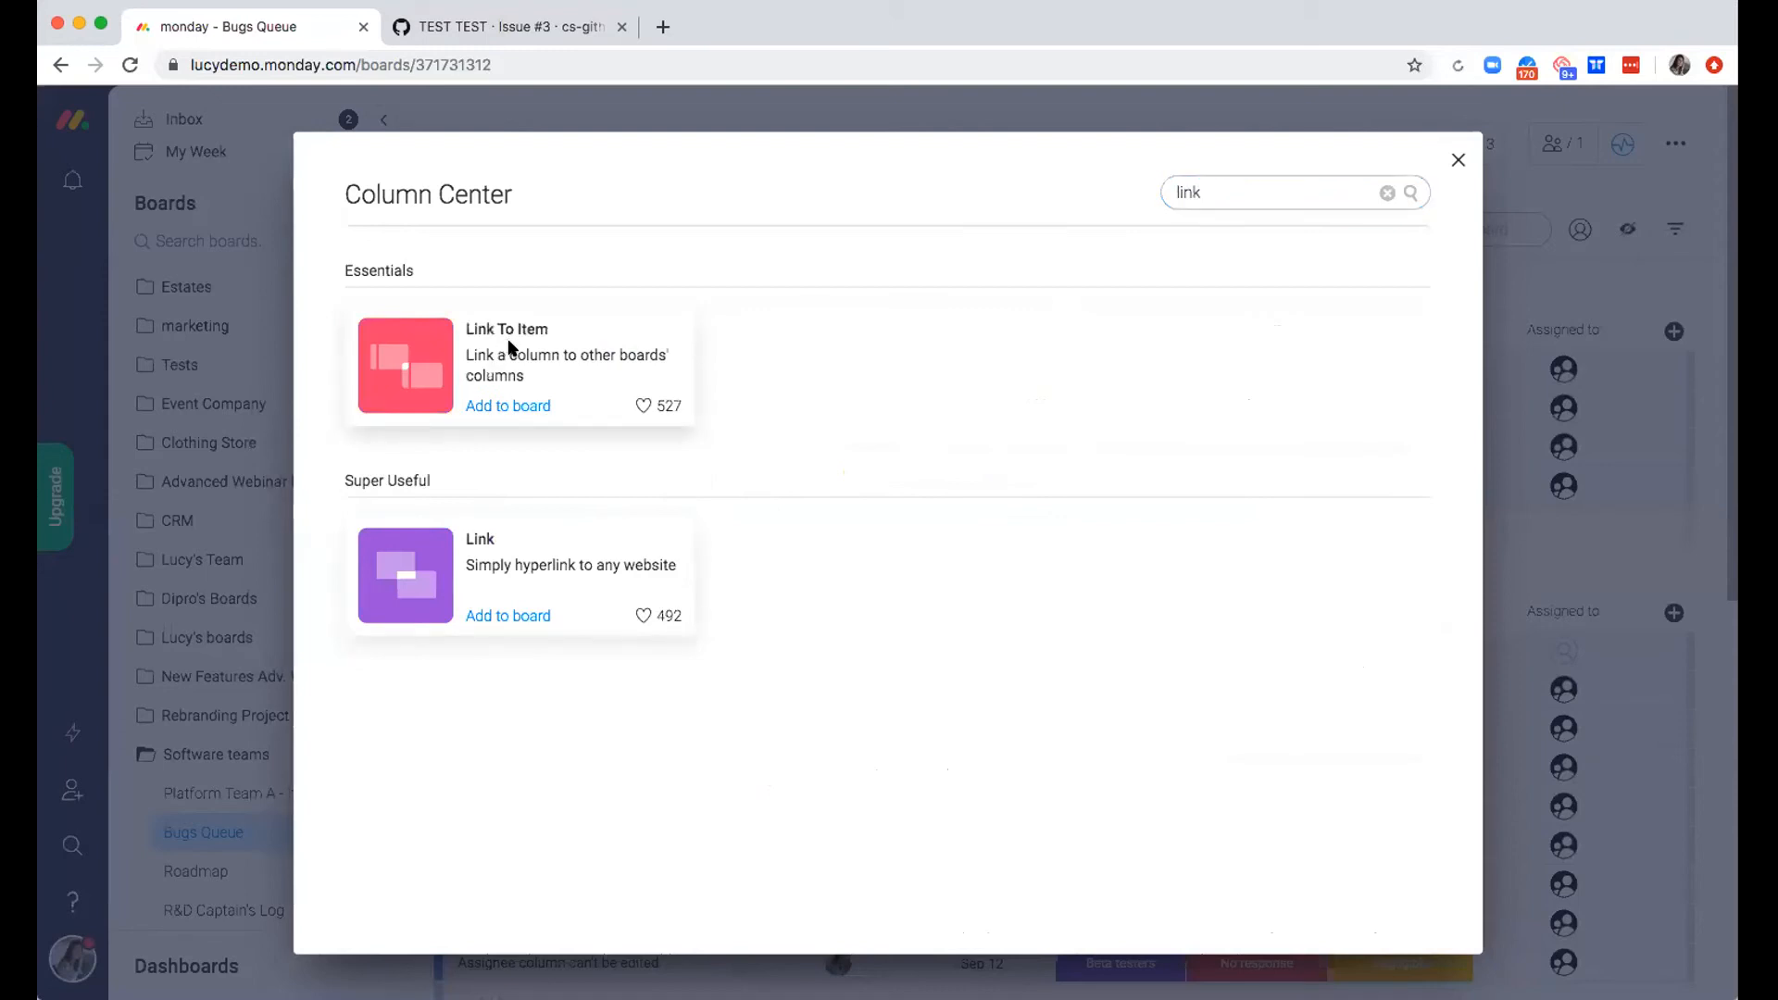
click(507, 349)
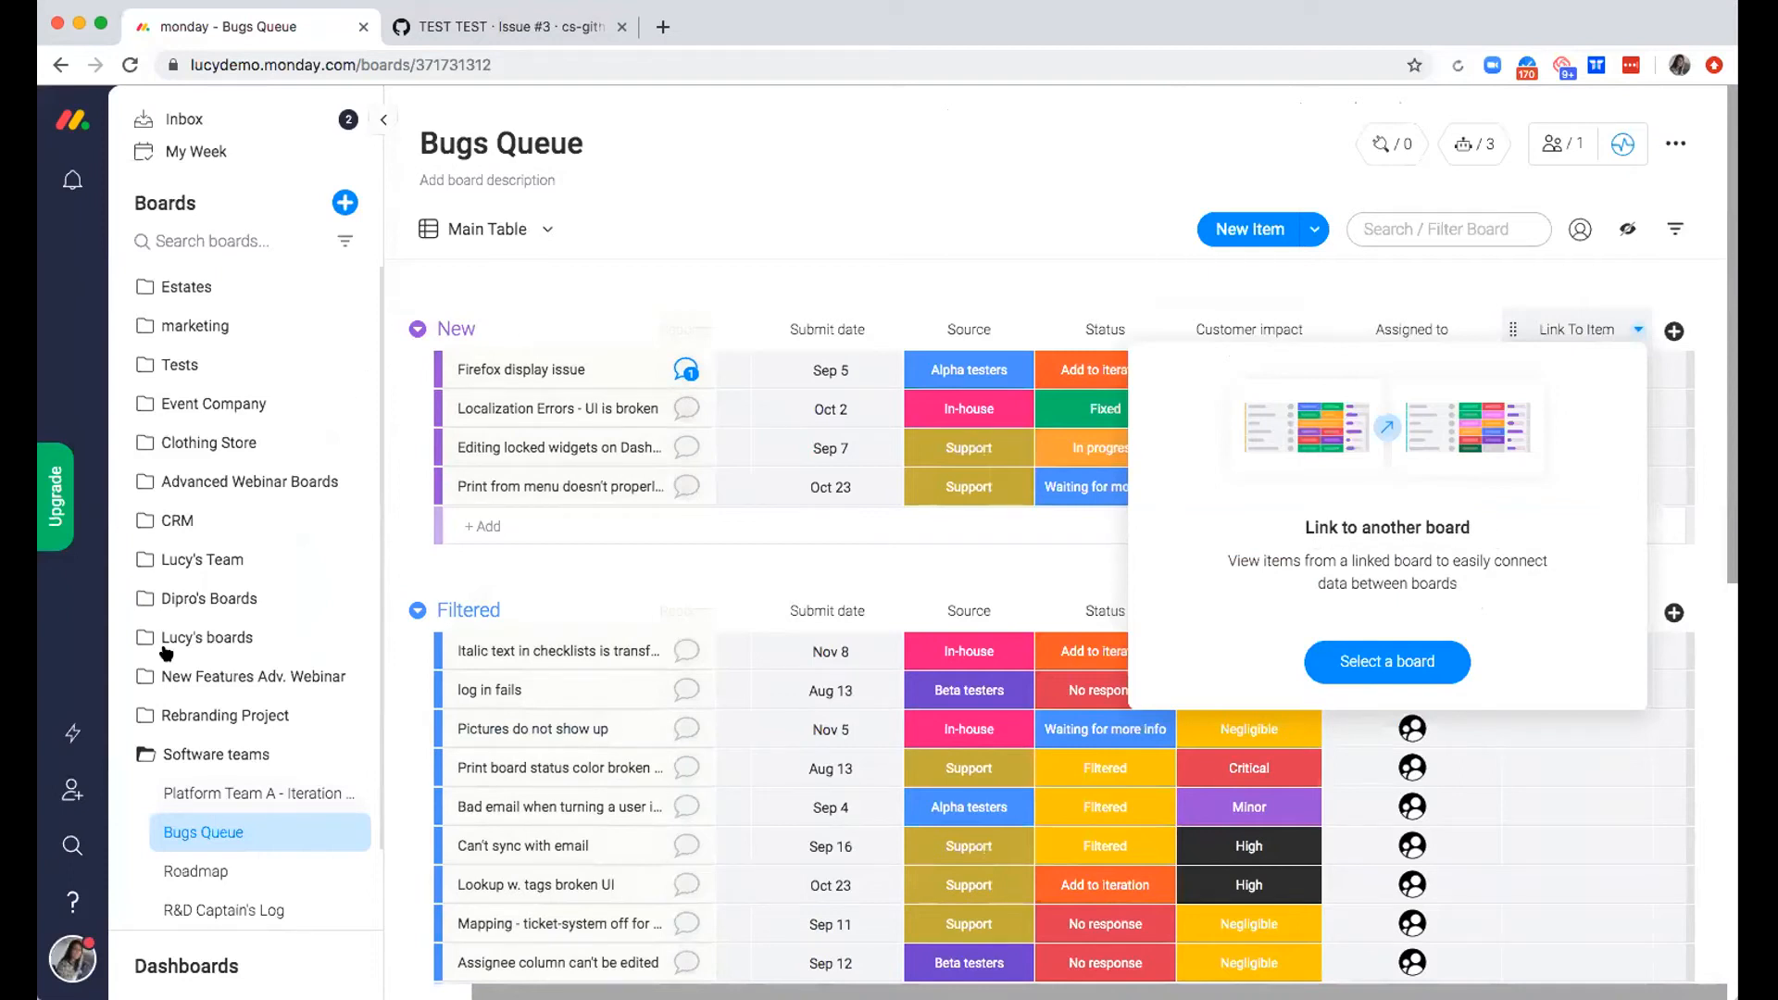
Connect the new link column to the Platform Team A - Iteration Planning board, keeping linking to multiple items allowed
click(1404, 657)
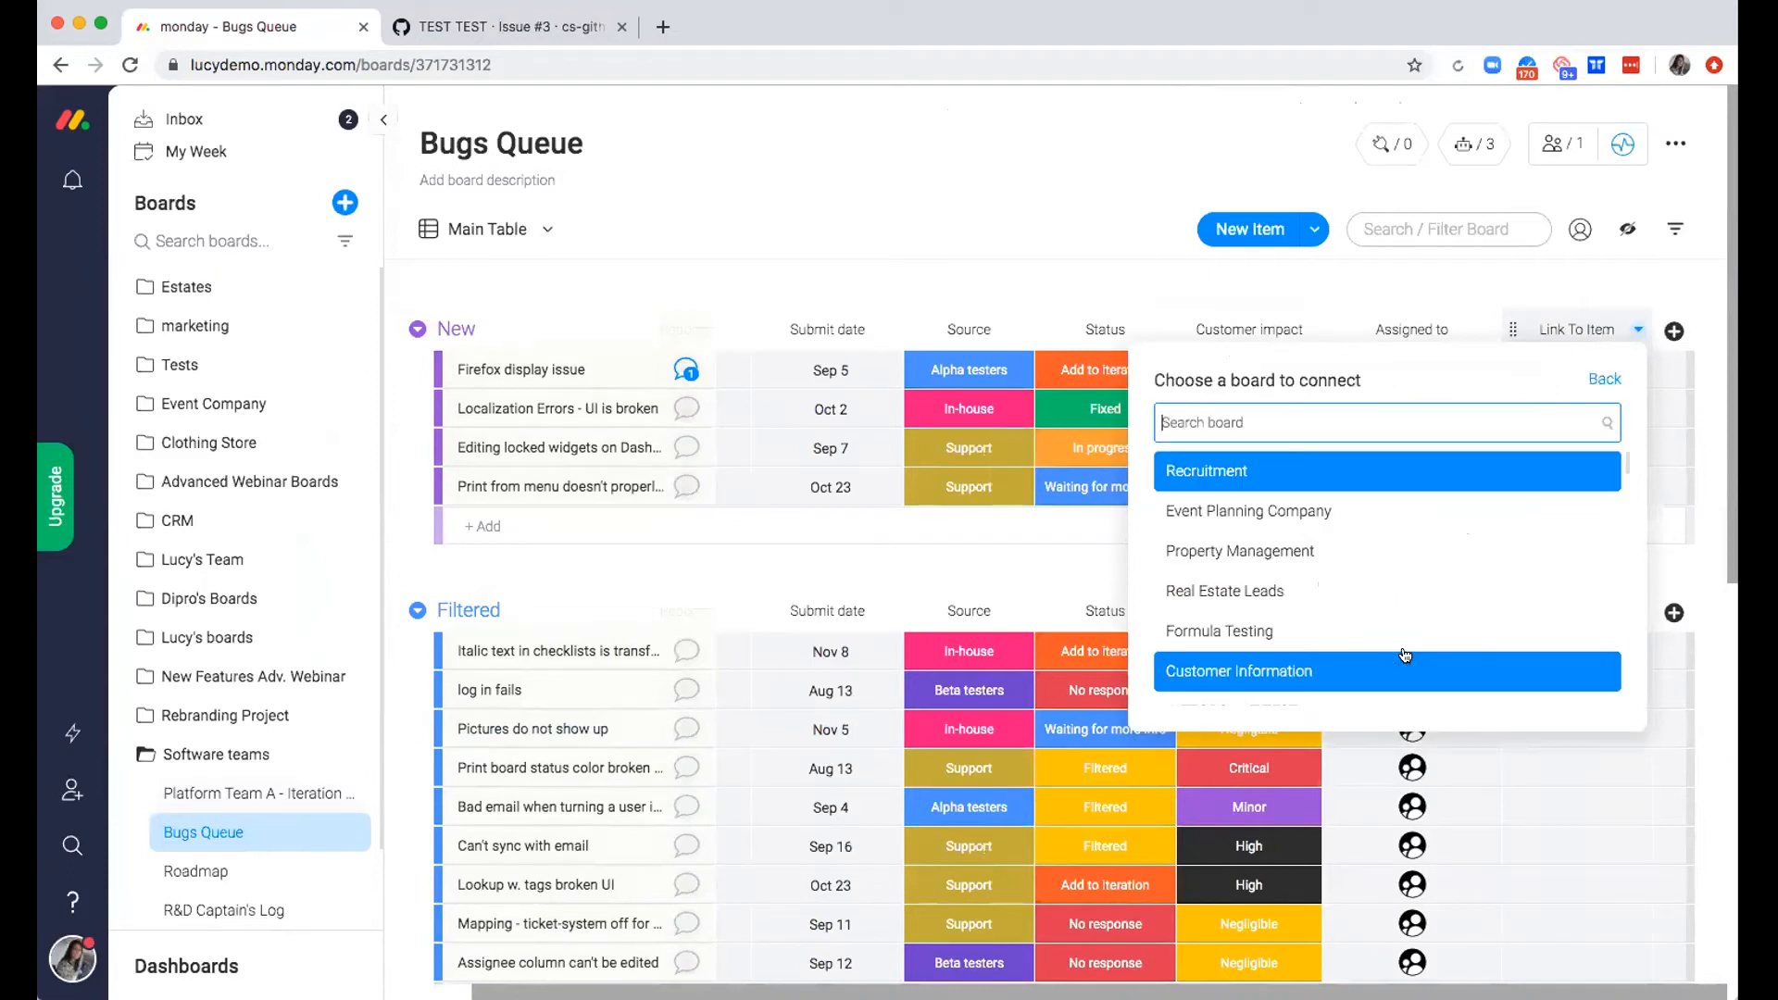
text(Pl)
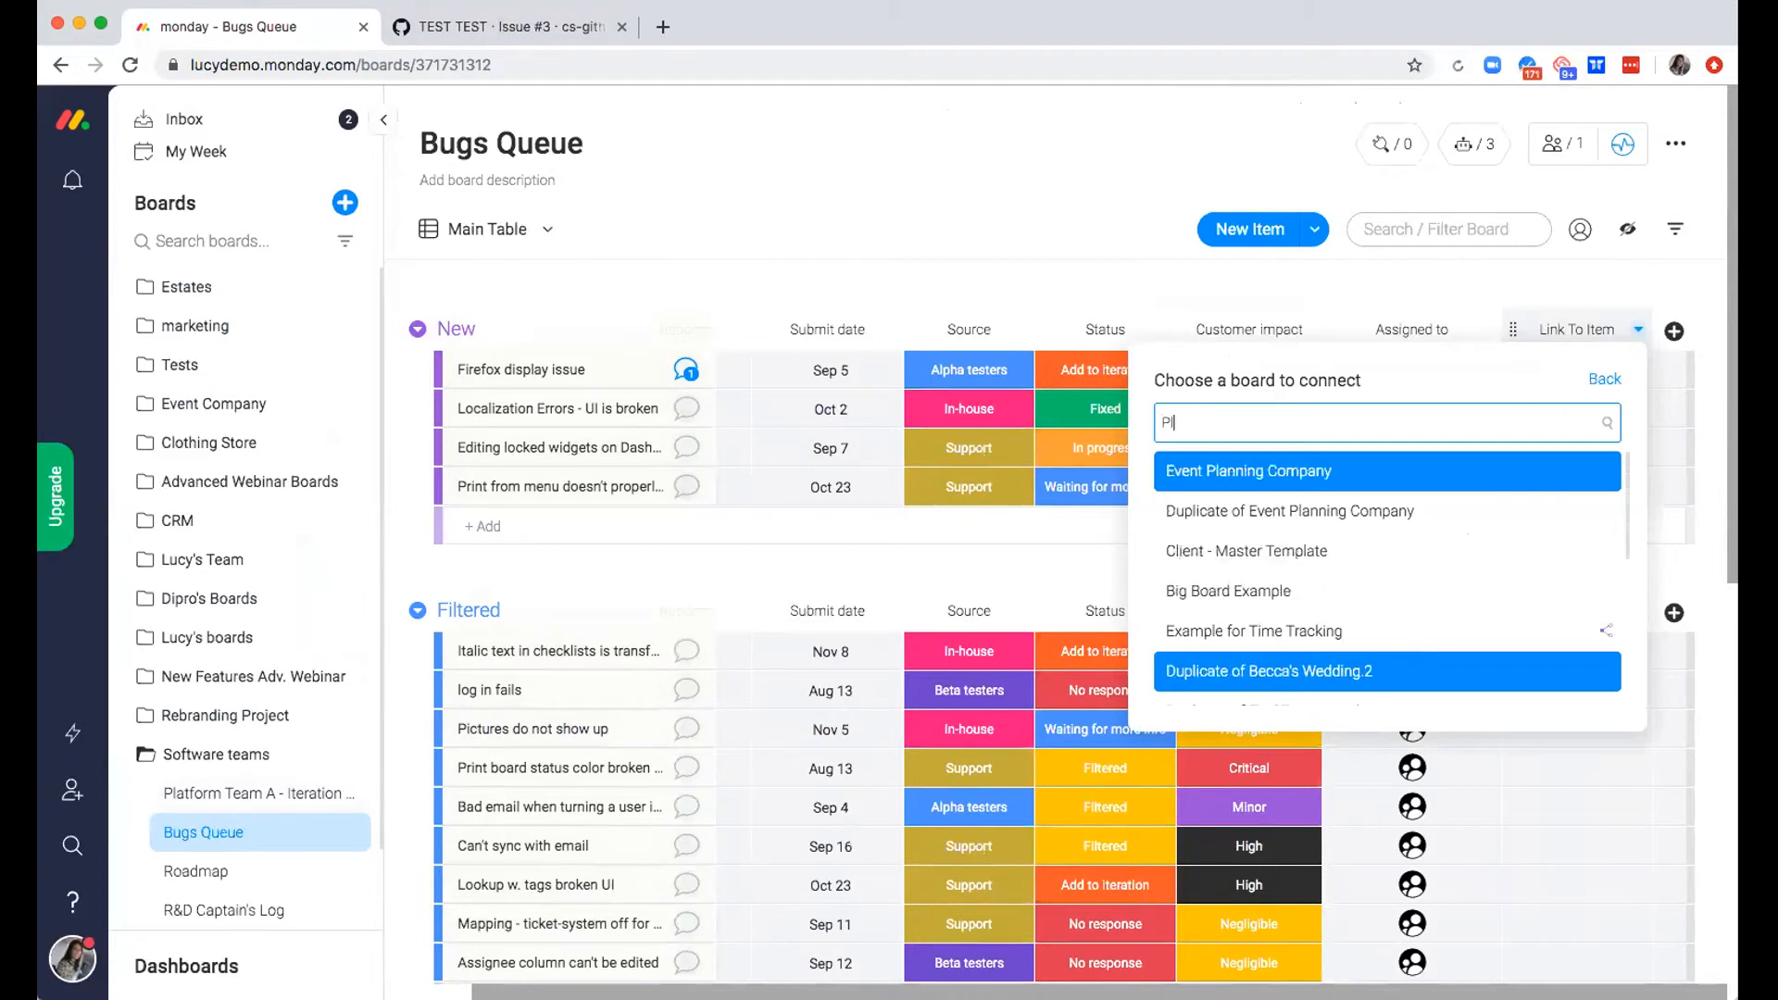
text(atform)
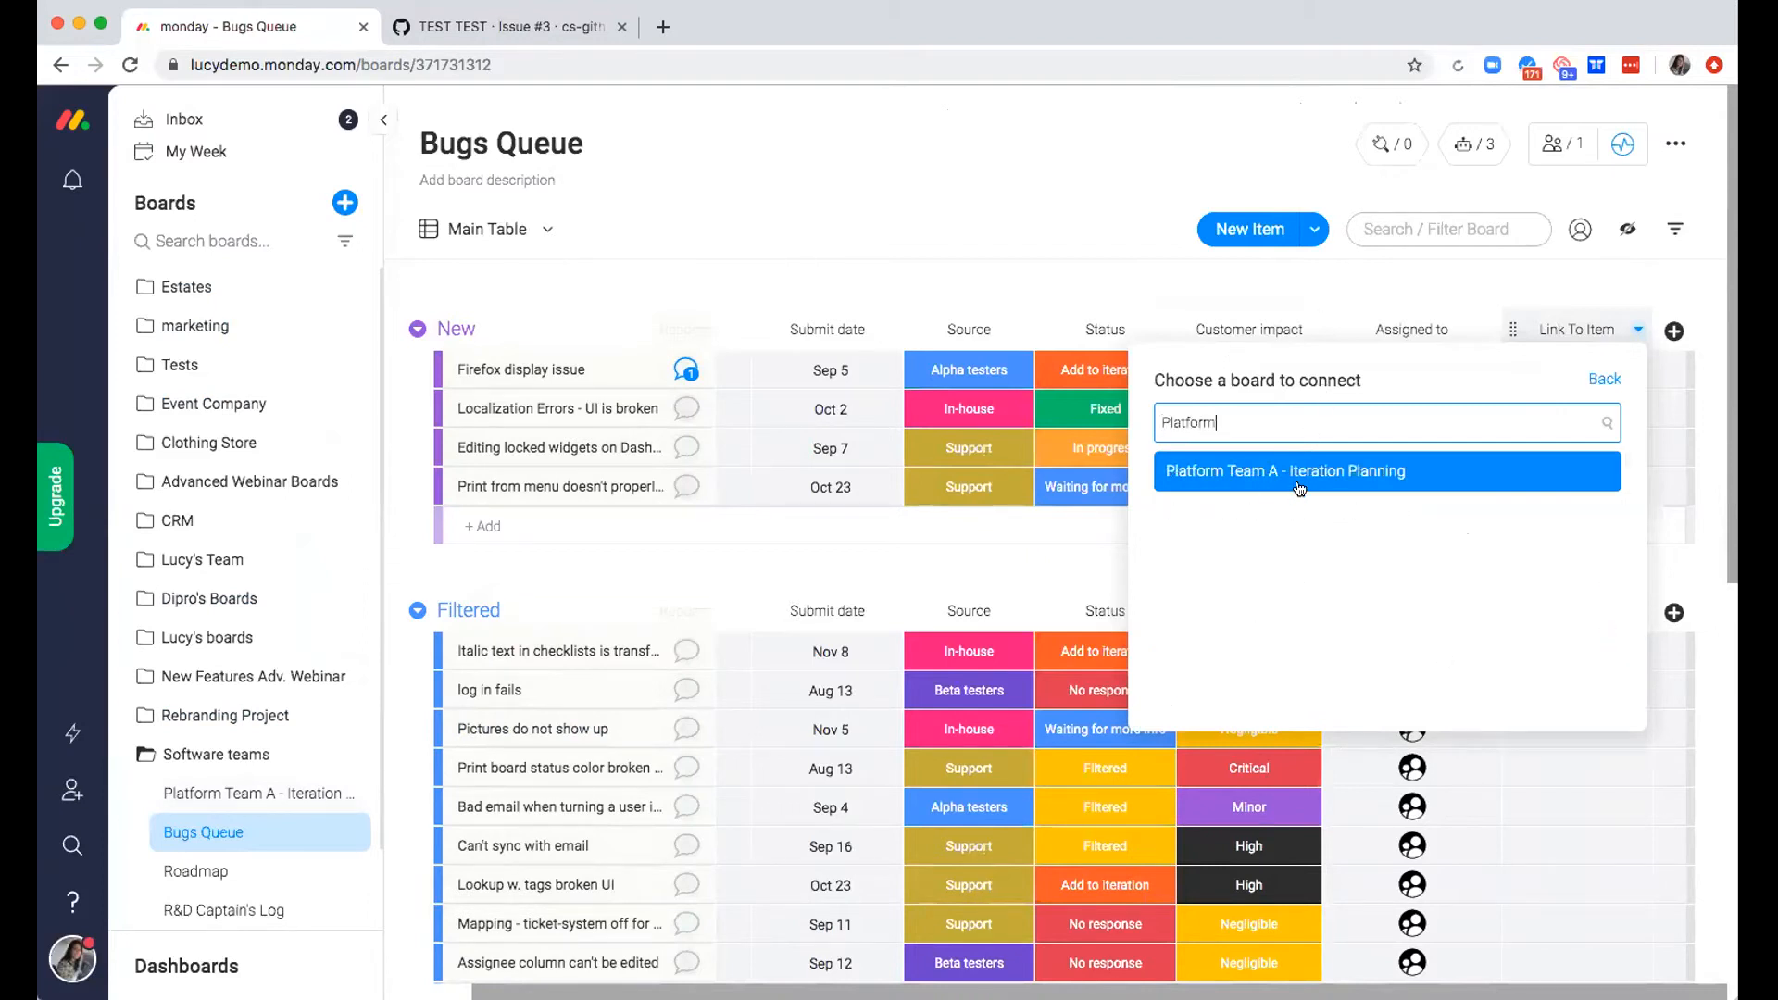
click(1296, 470)
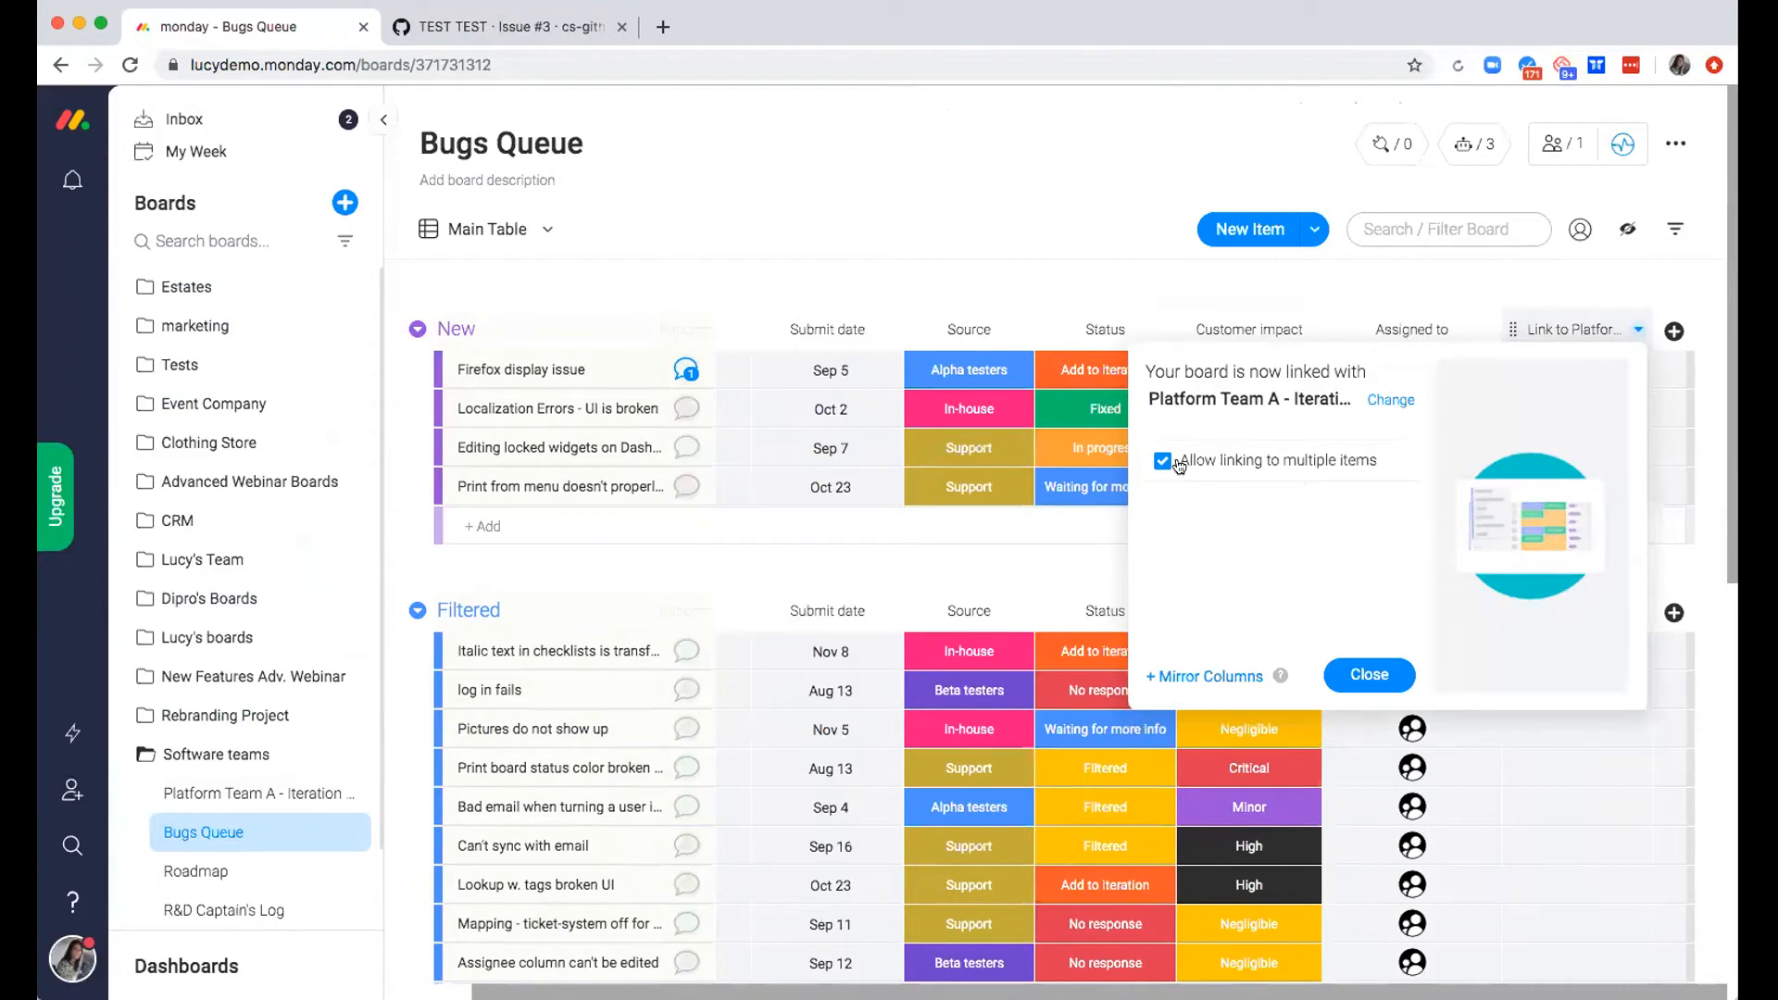
click(1359, 675)
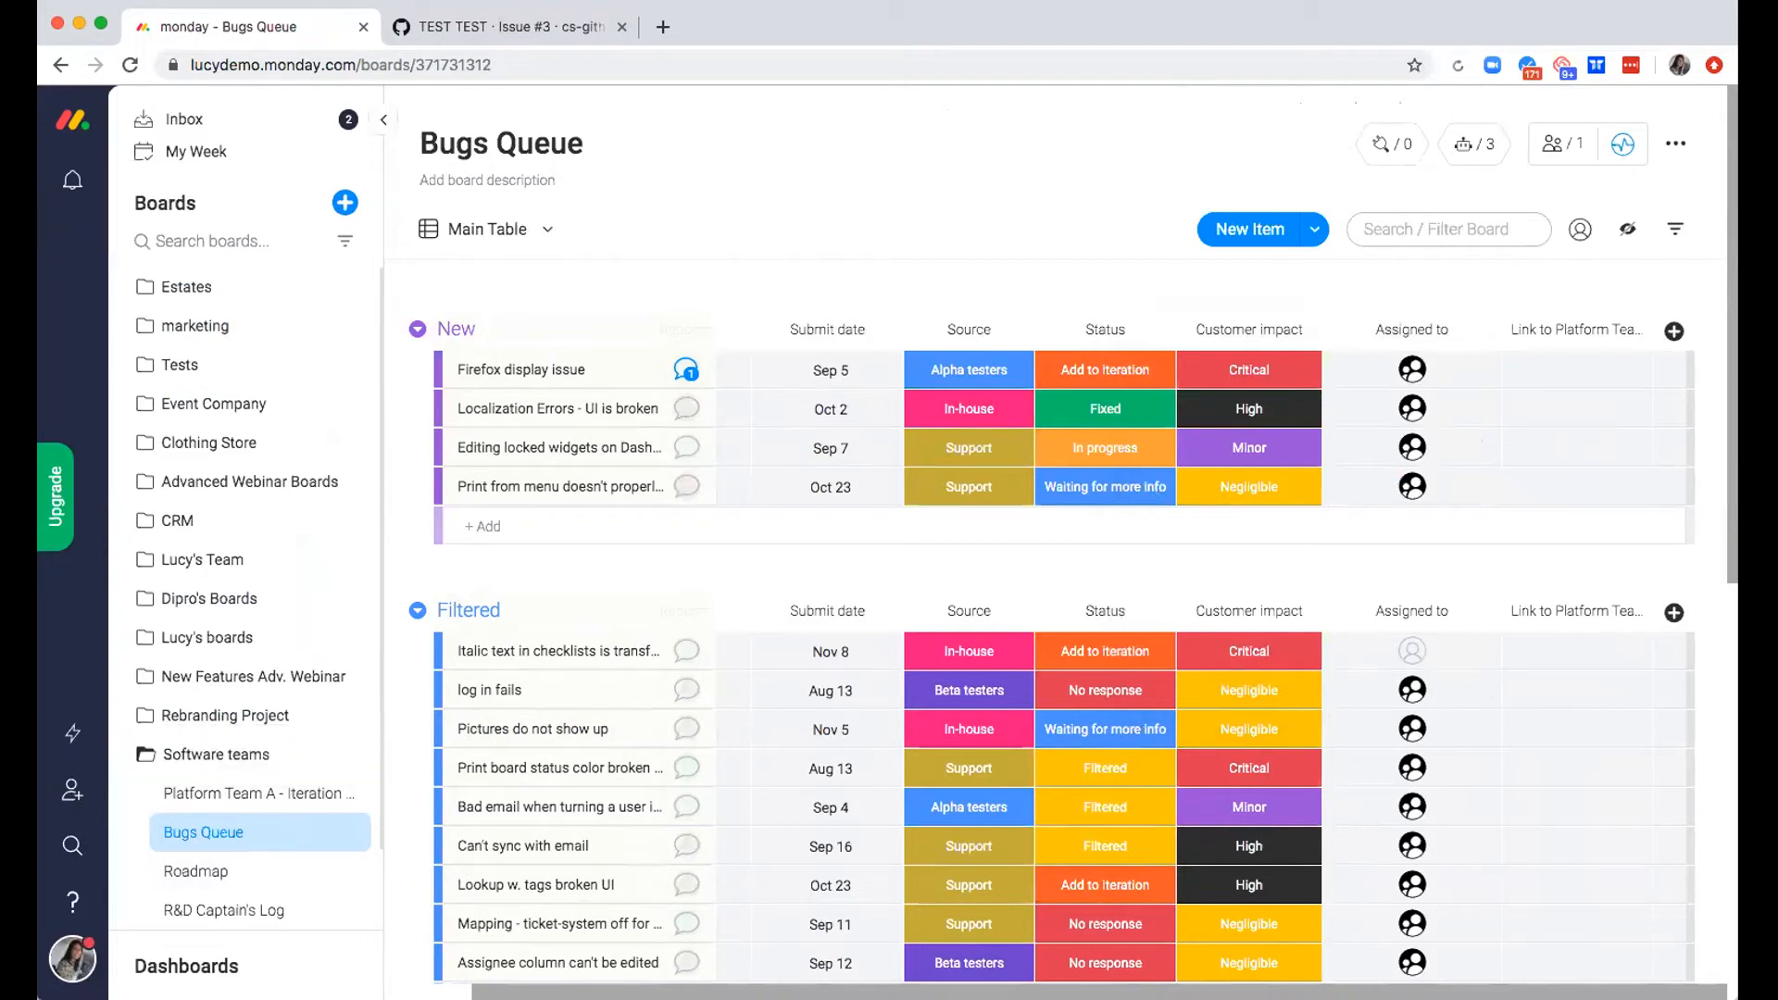
Link the "Localization Errors - UI is broken" bug to the "Fix UI bugs with localization errors" item in Iteration 1.3
click(1559, 409)
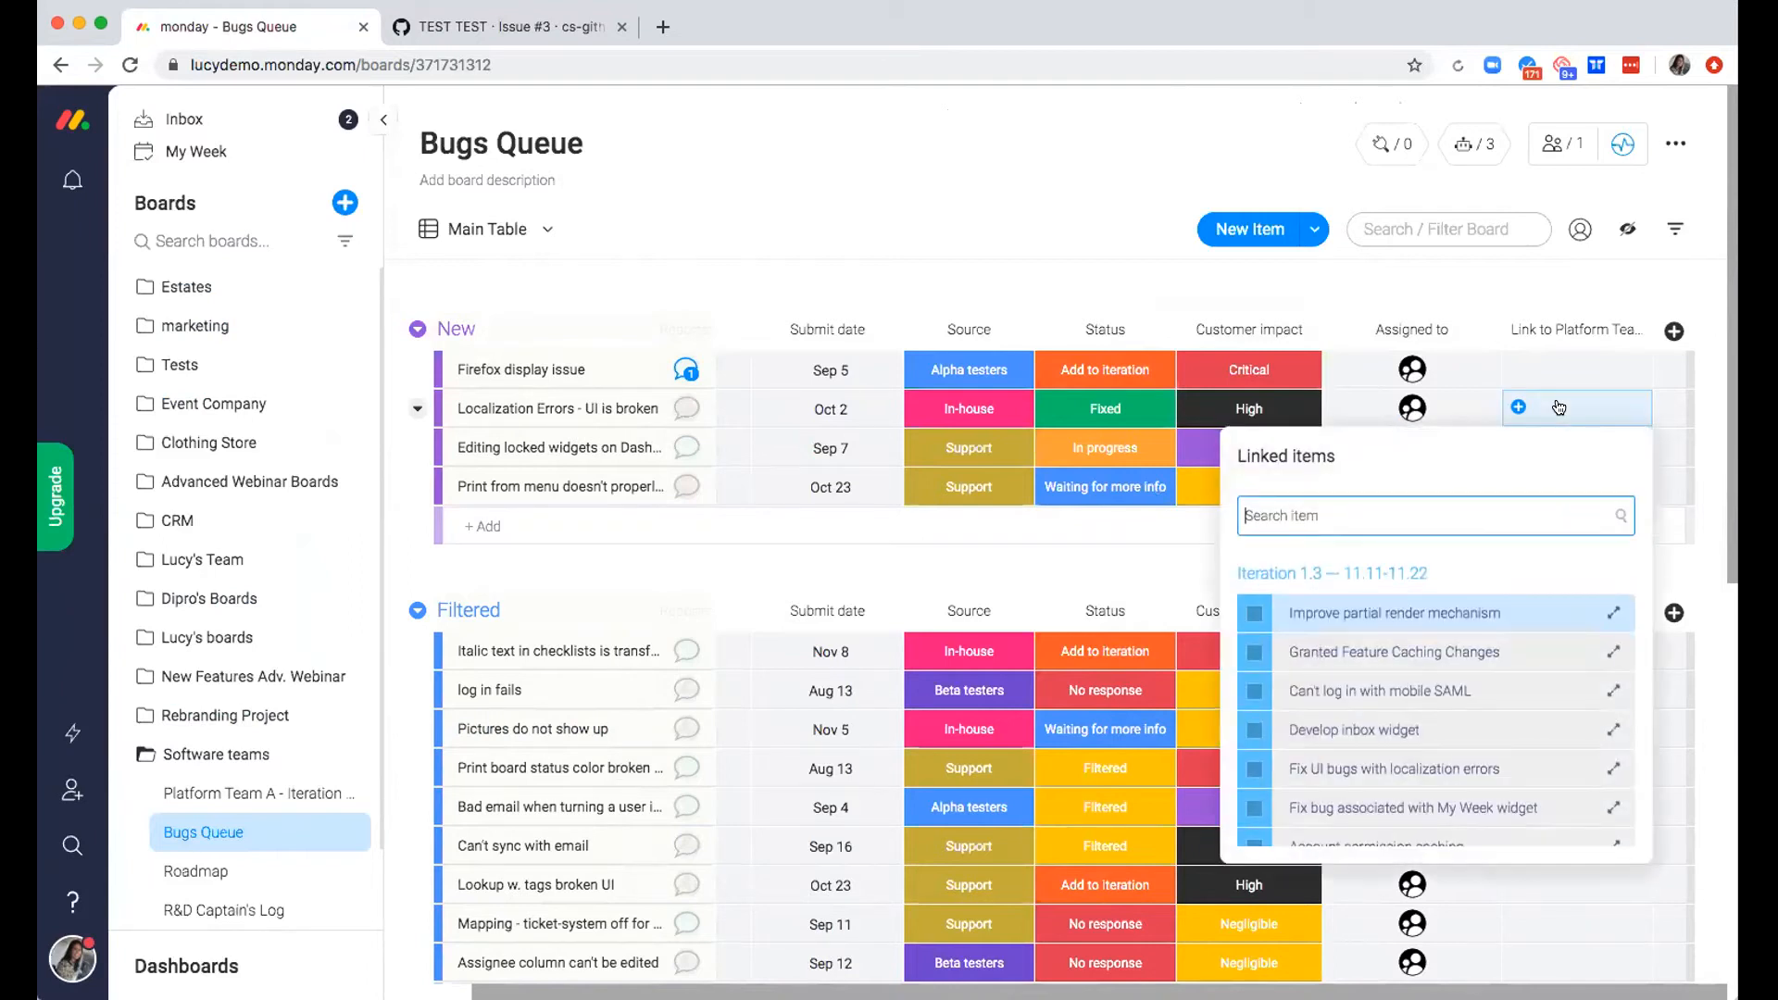
text(Local)
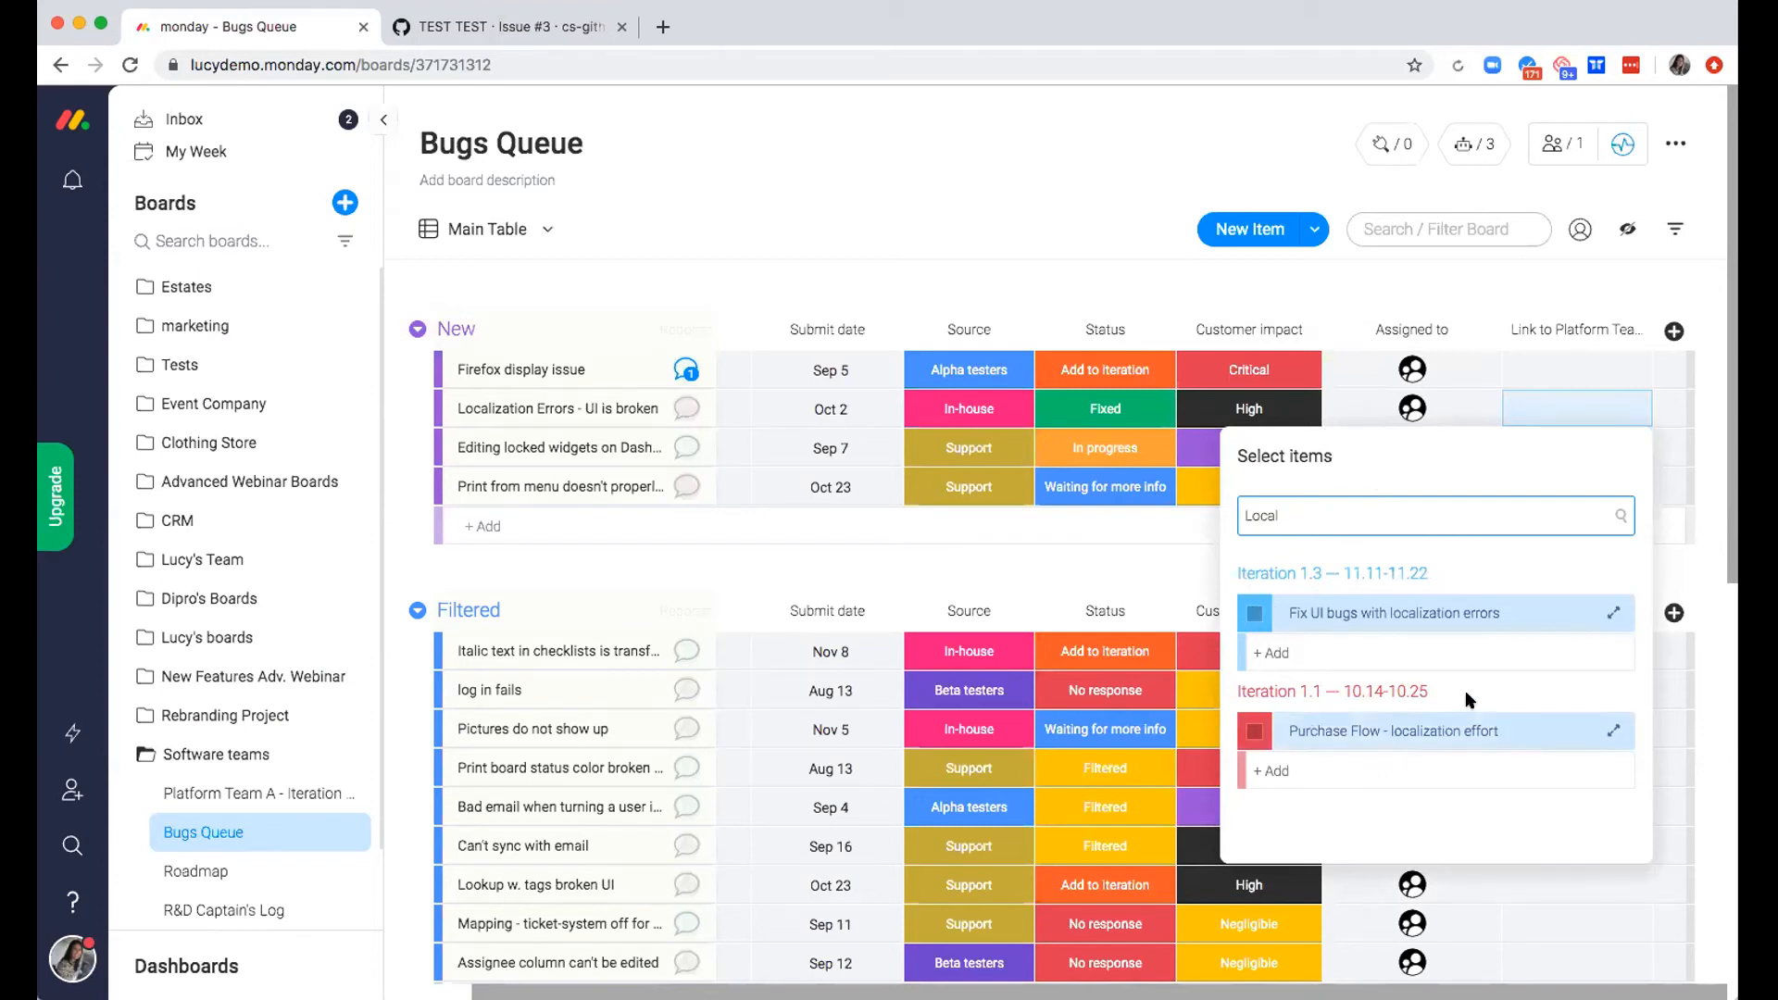
click(1252, 613)
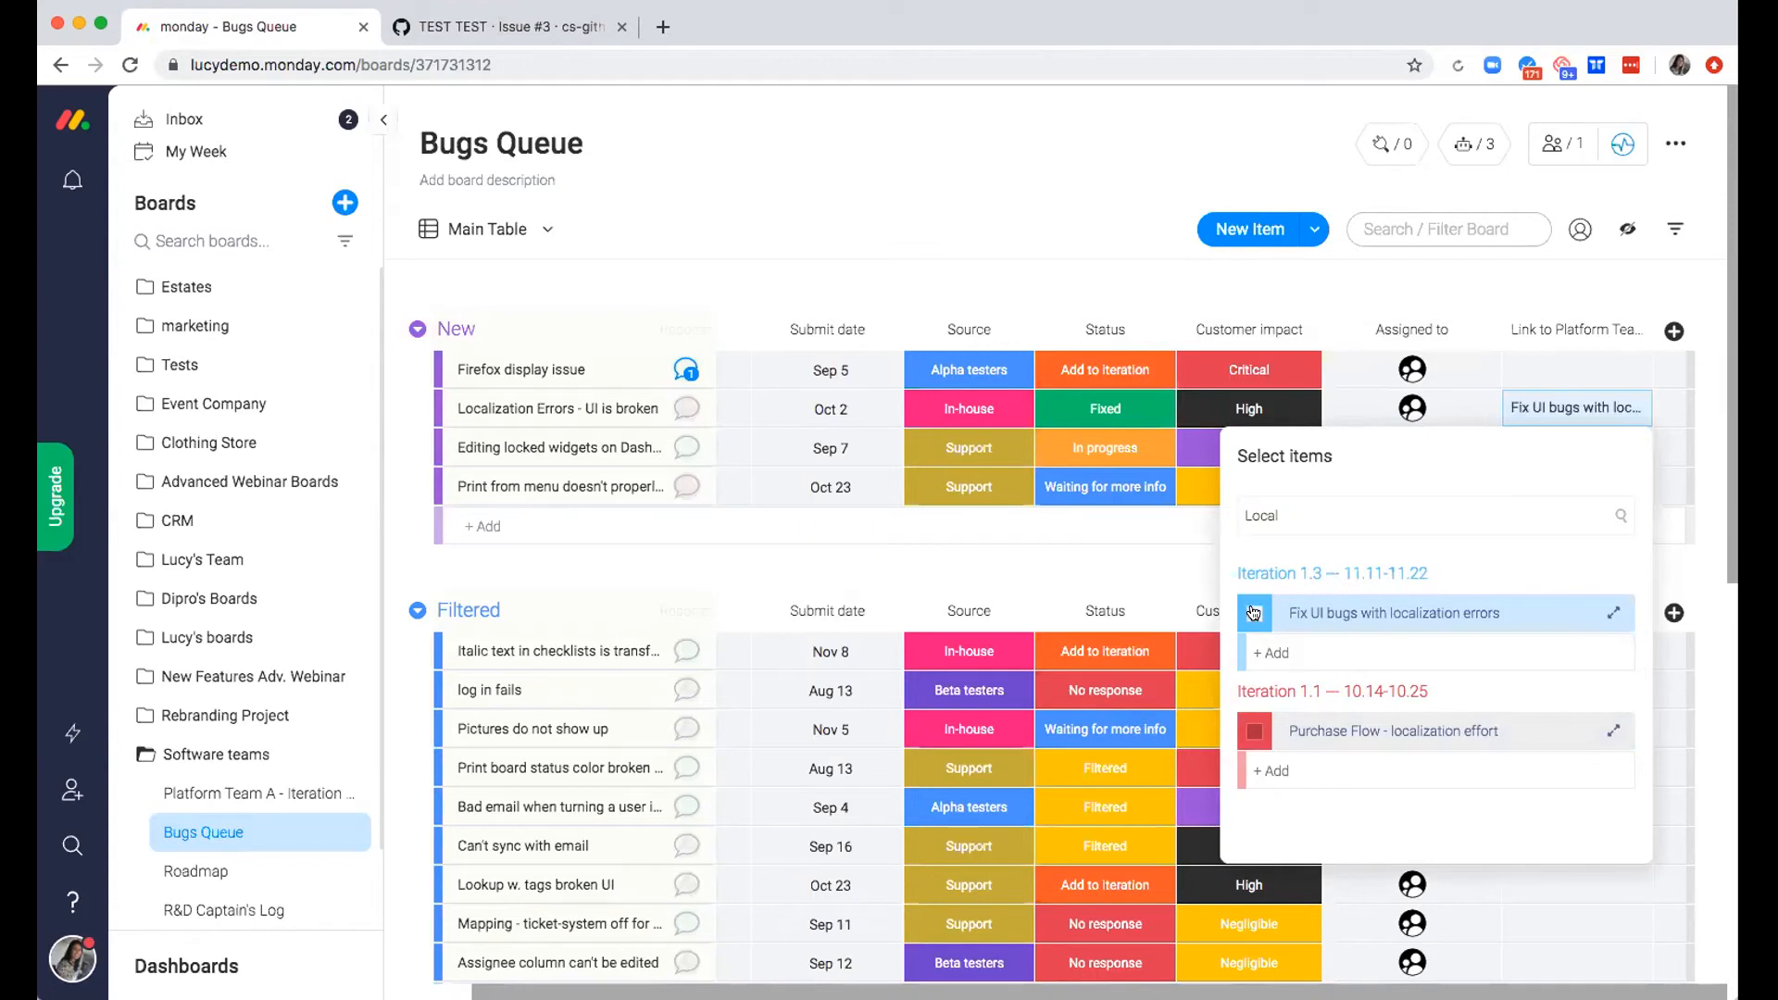
click(1043, 279)
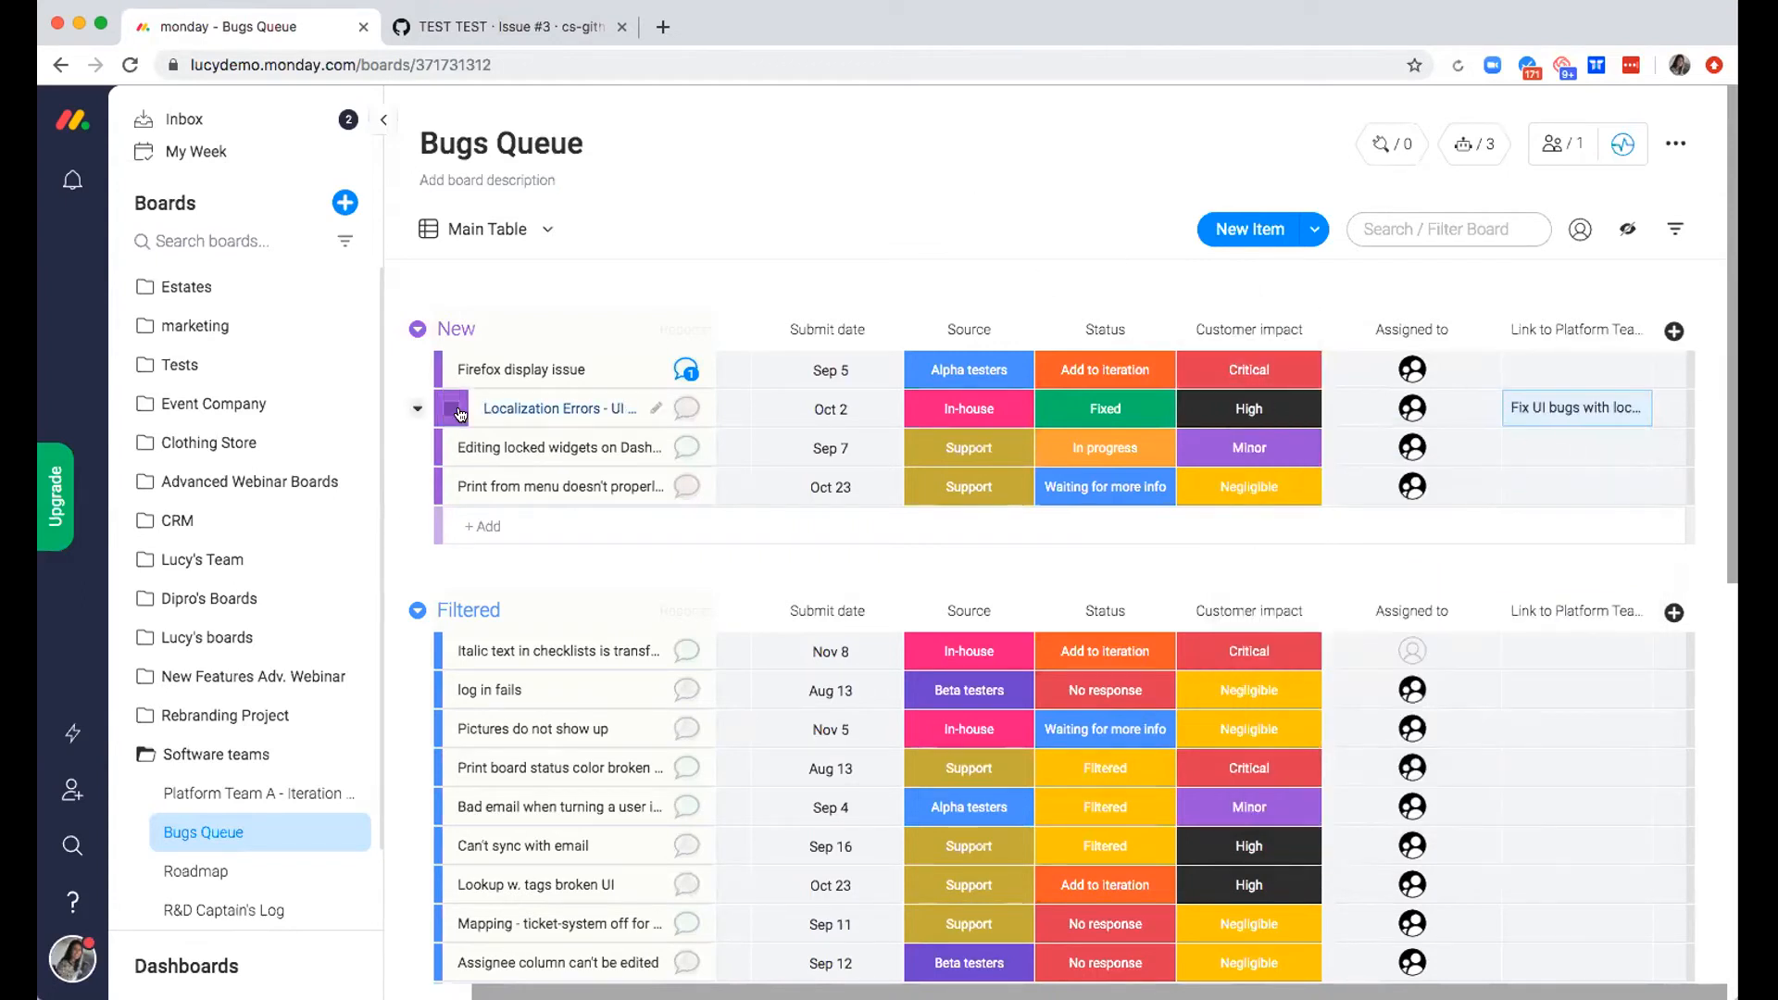
Open the linked "Fix UI bugs with localization errors" item from the bug's link cell, set its priority to High, and close it
click(1575, 410)
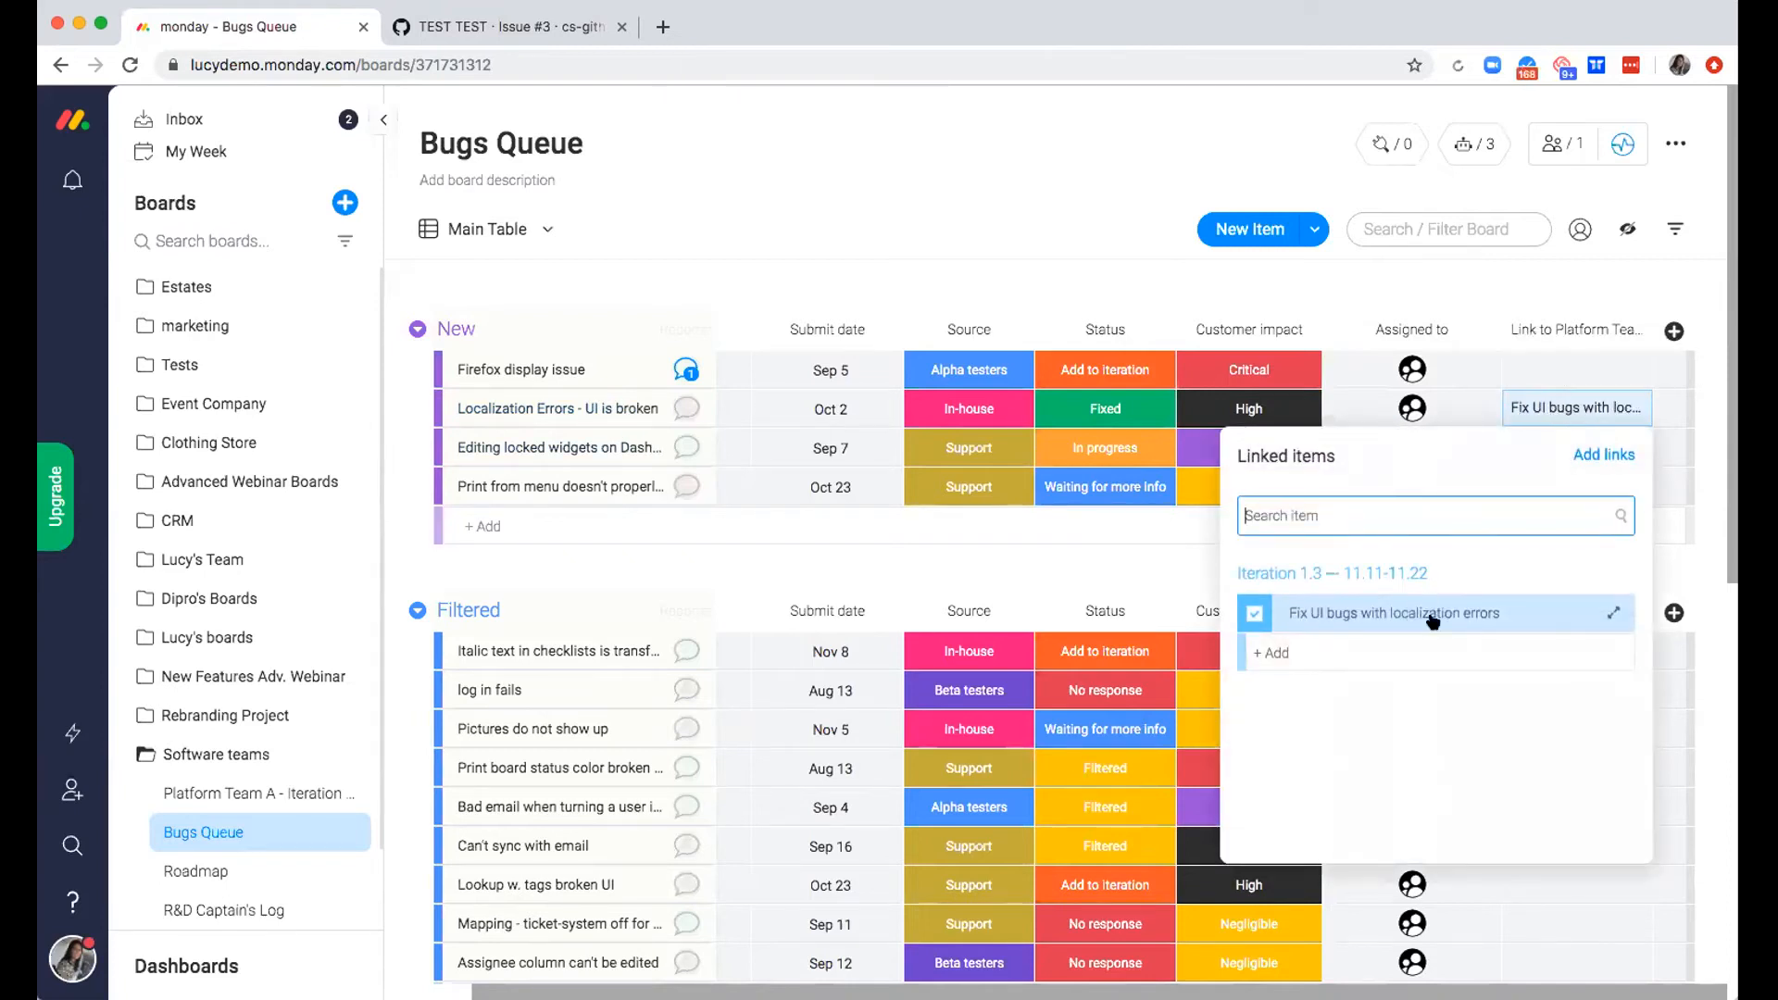
click(1610, 608)
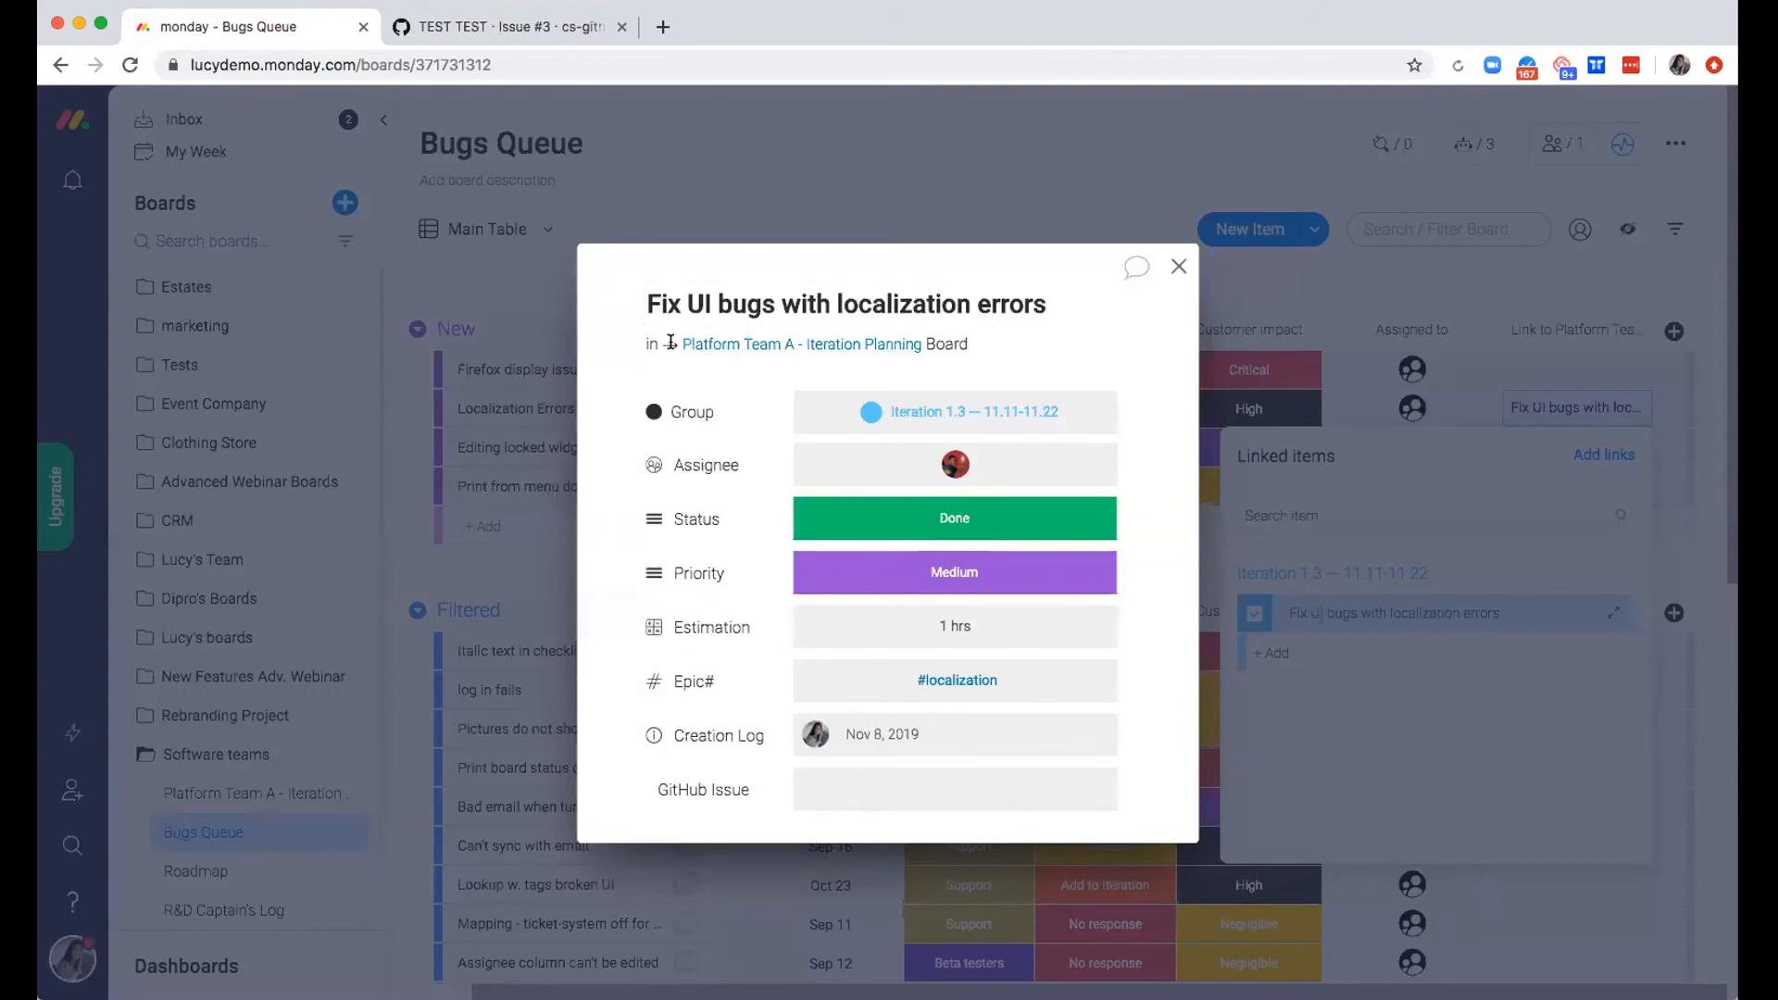
drag(680, 345, 981, 352)
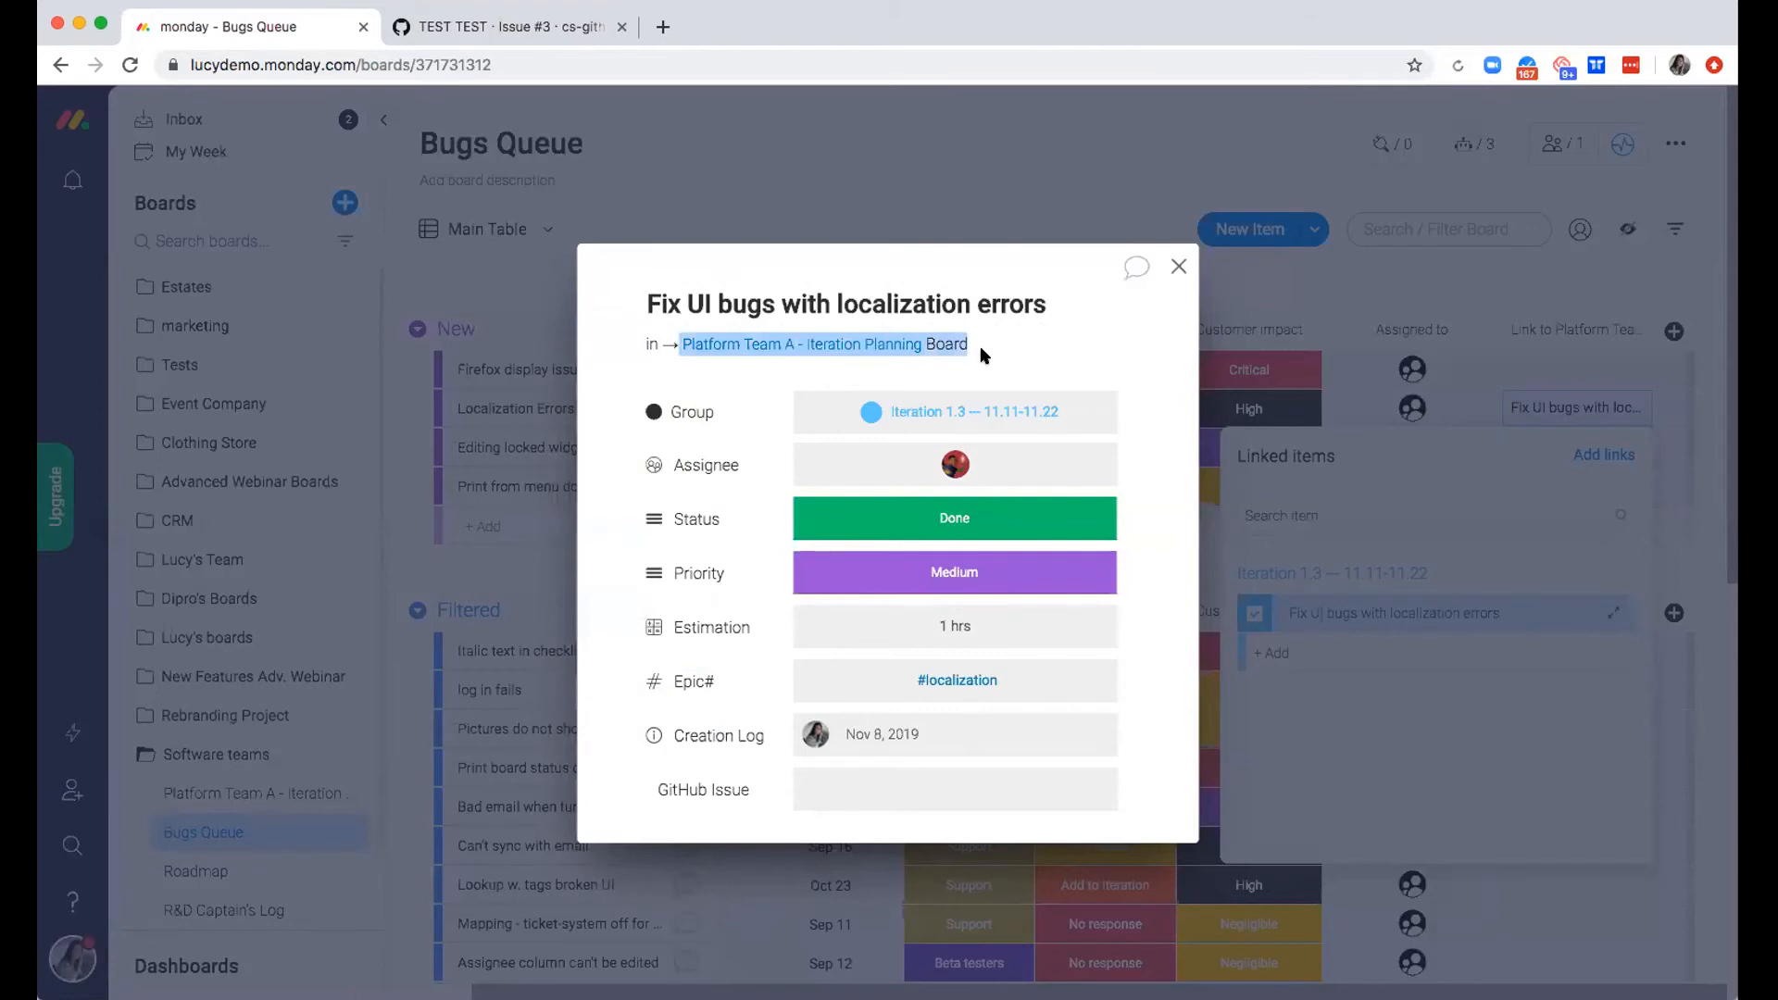
click(944, 622)
click(949, 585)
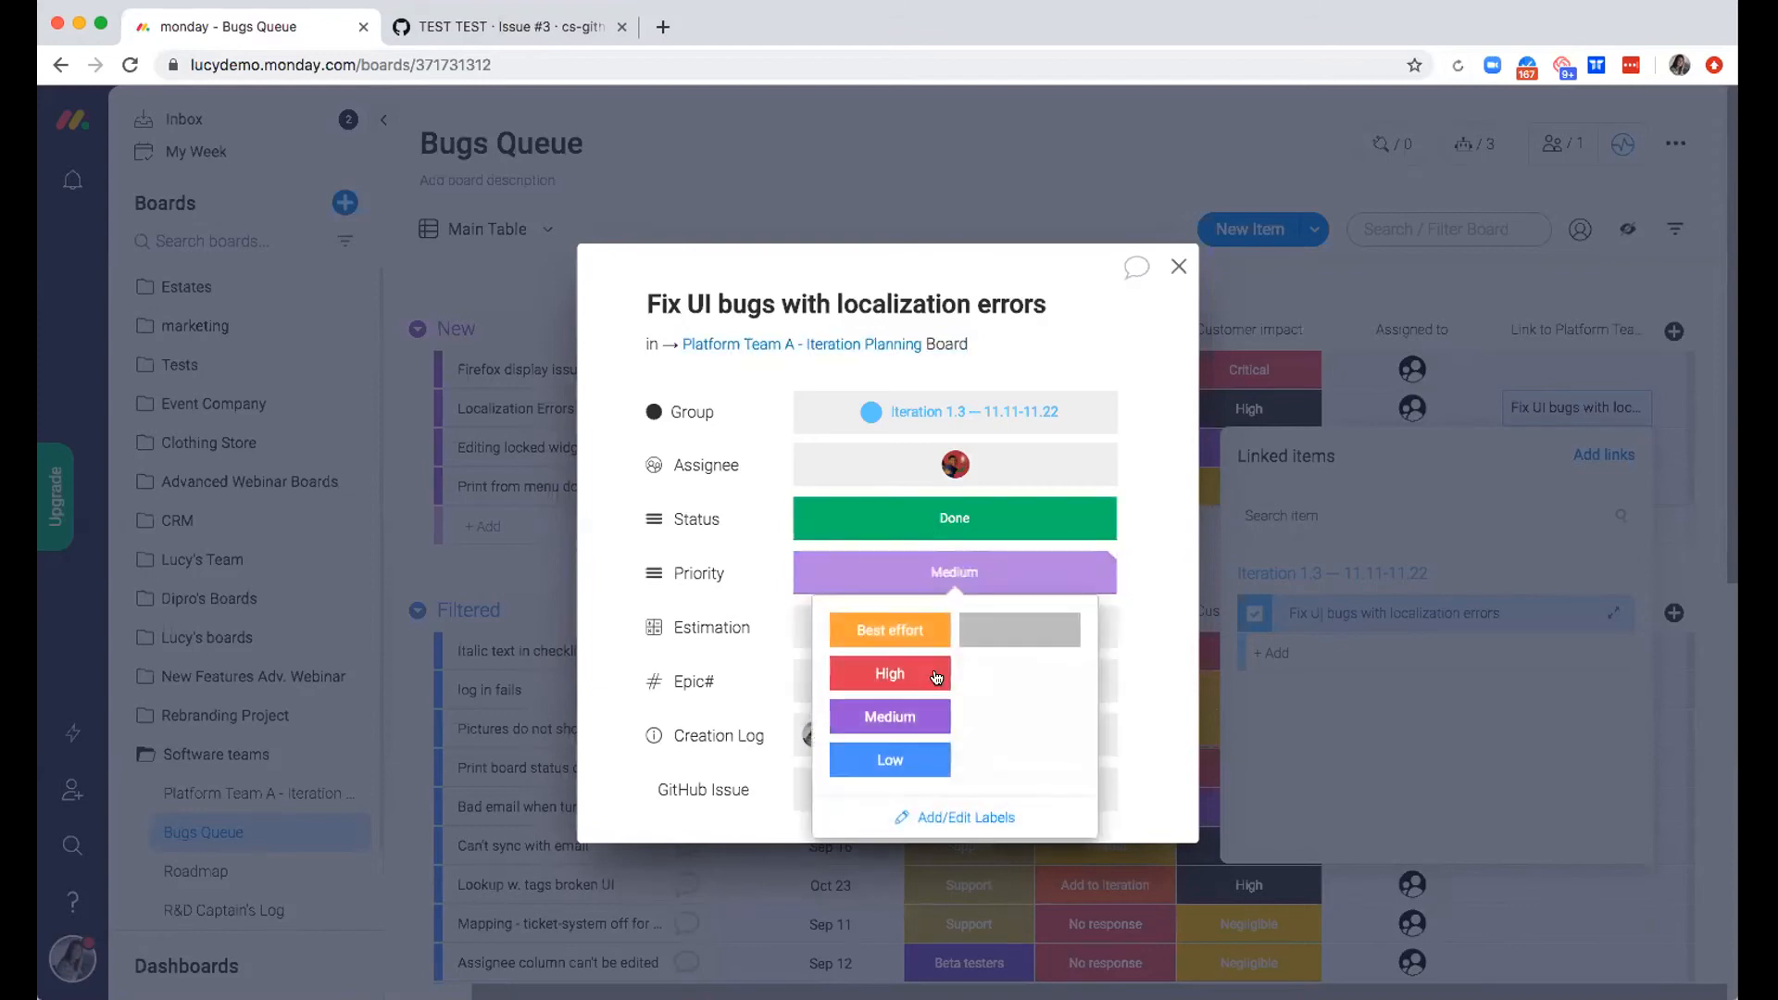
click(854, 671)
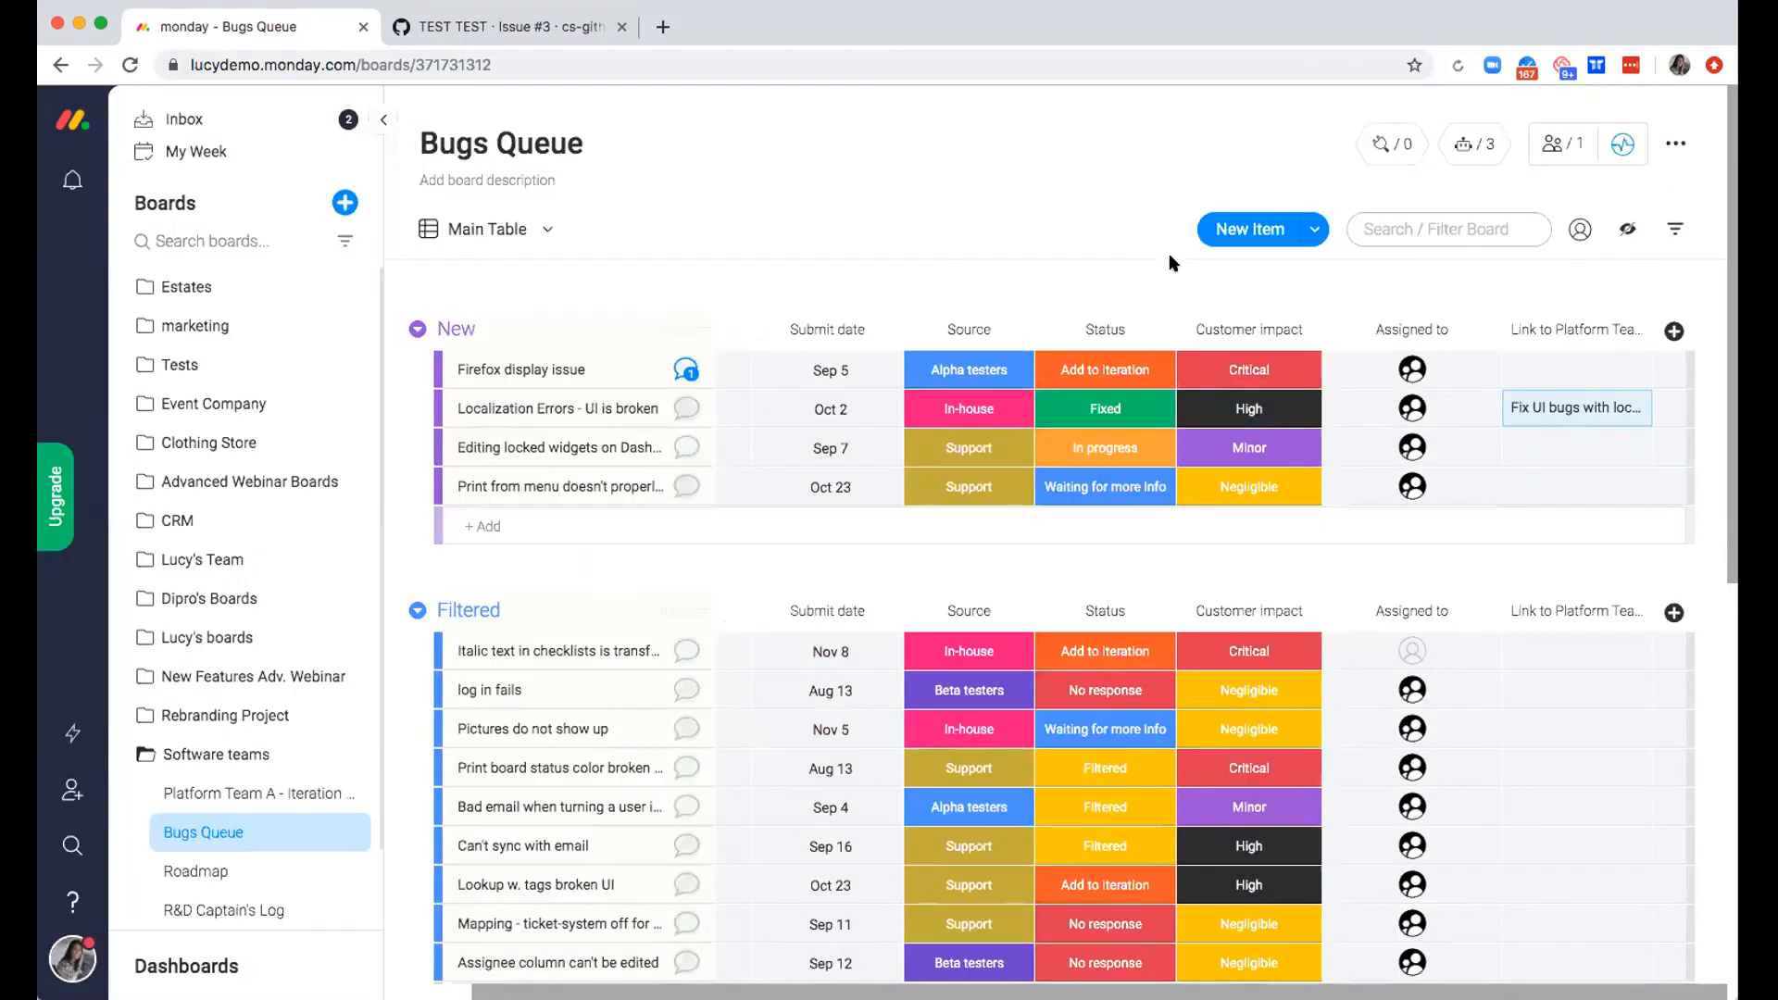
click(1177, 266)
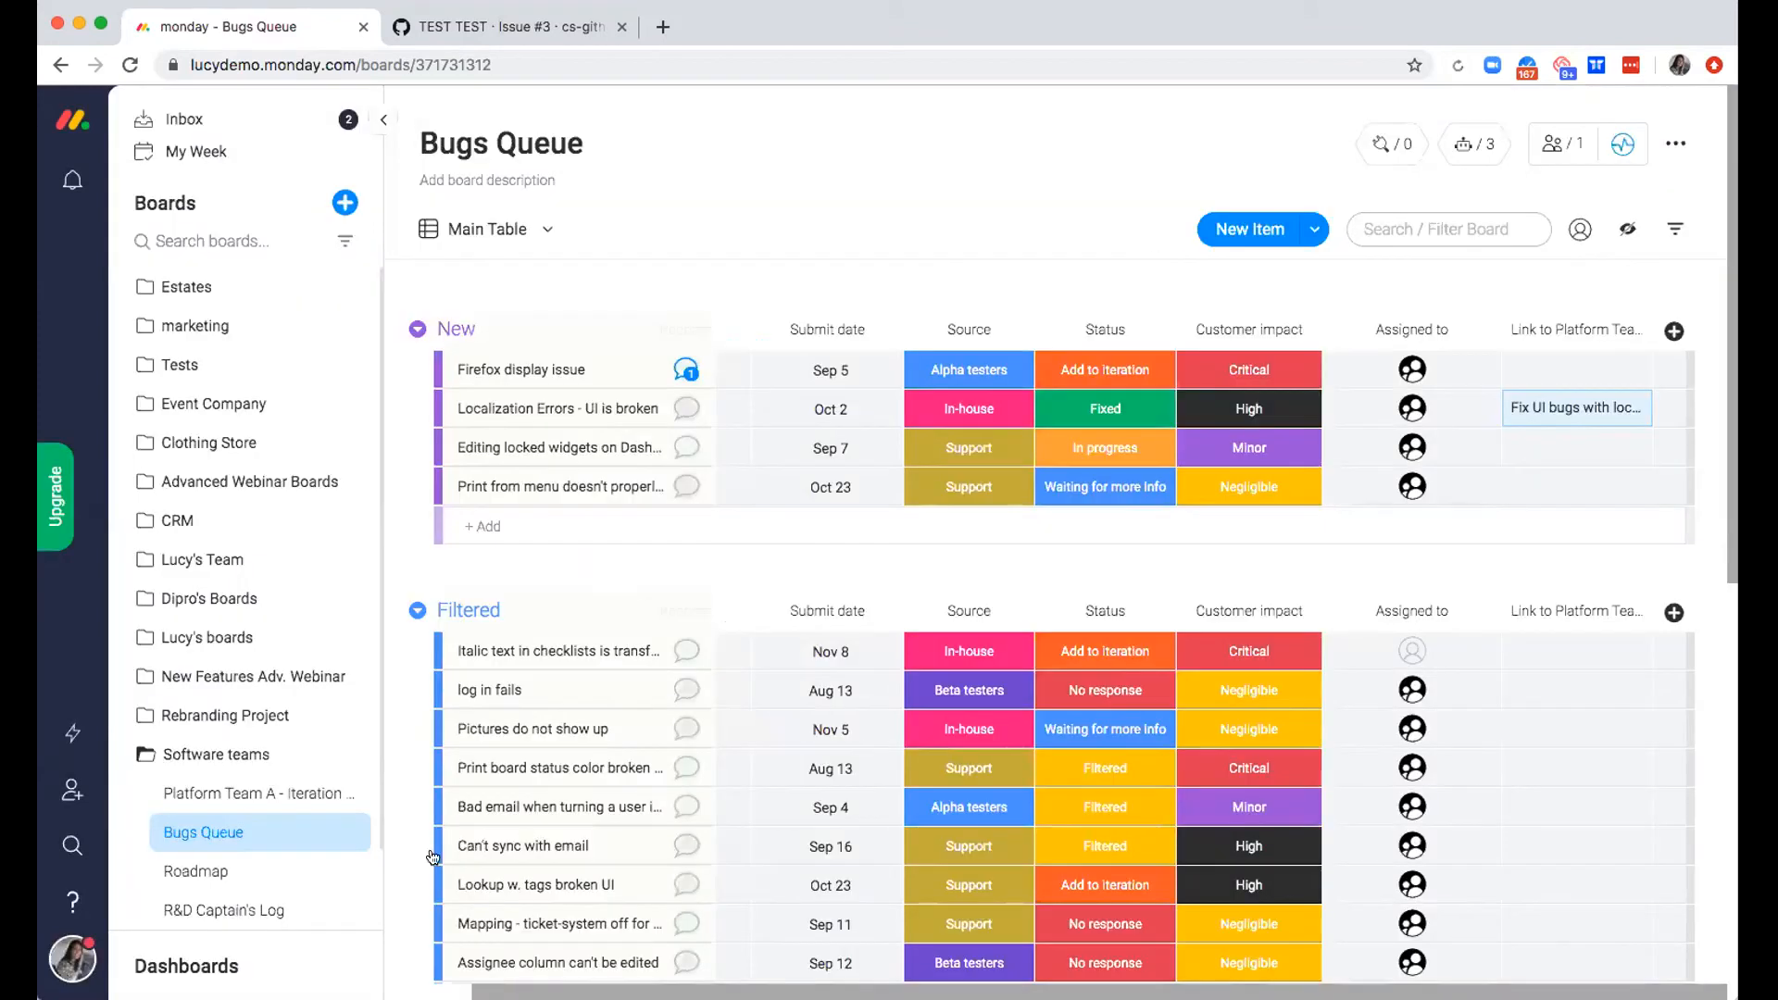
Search the Platform Team A - Iteration Planning board for "loc" to check the localization item's priority
click(296, 795)
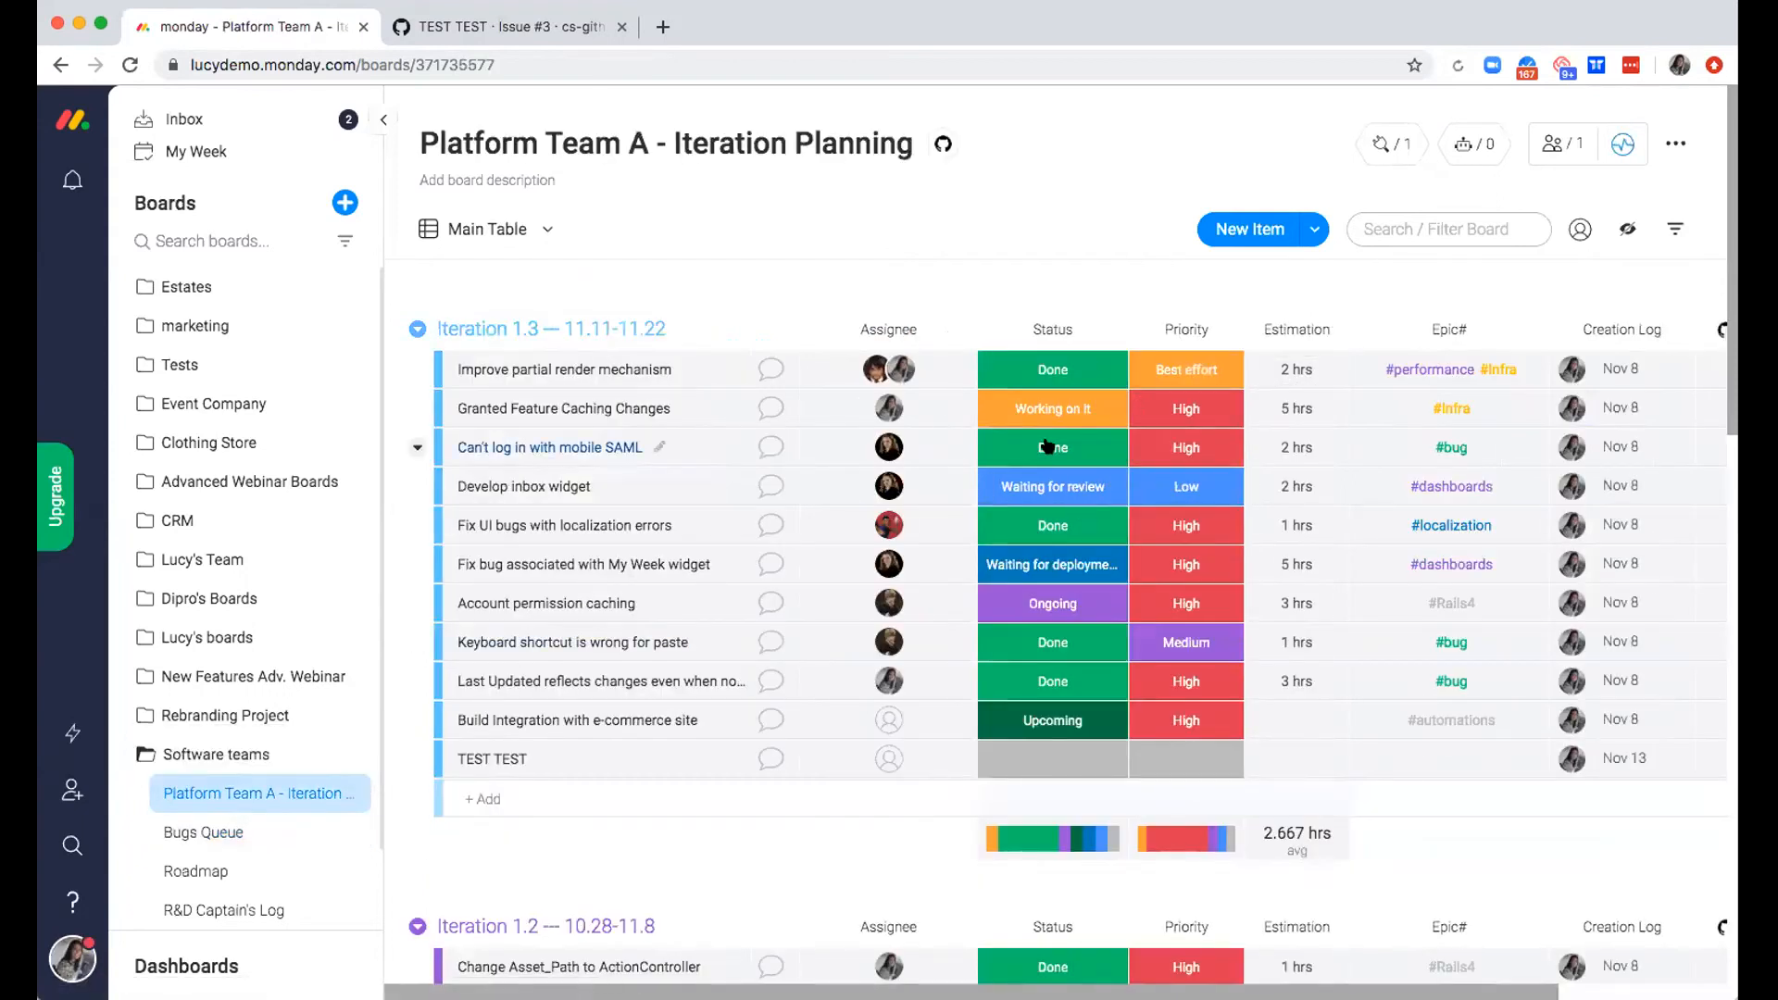
click(1433, 223)
text(loc)
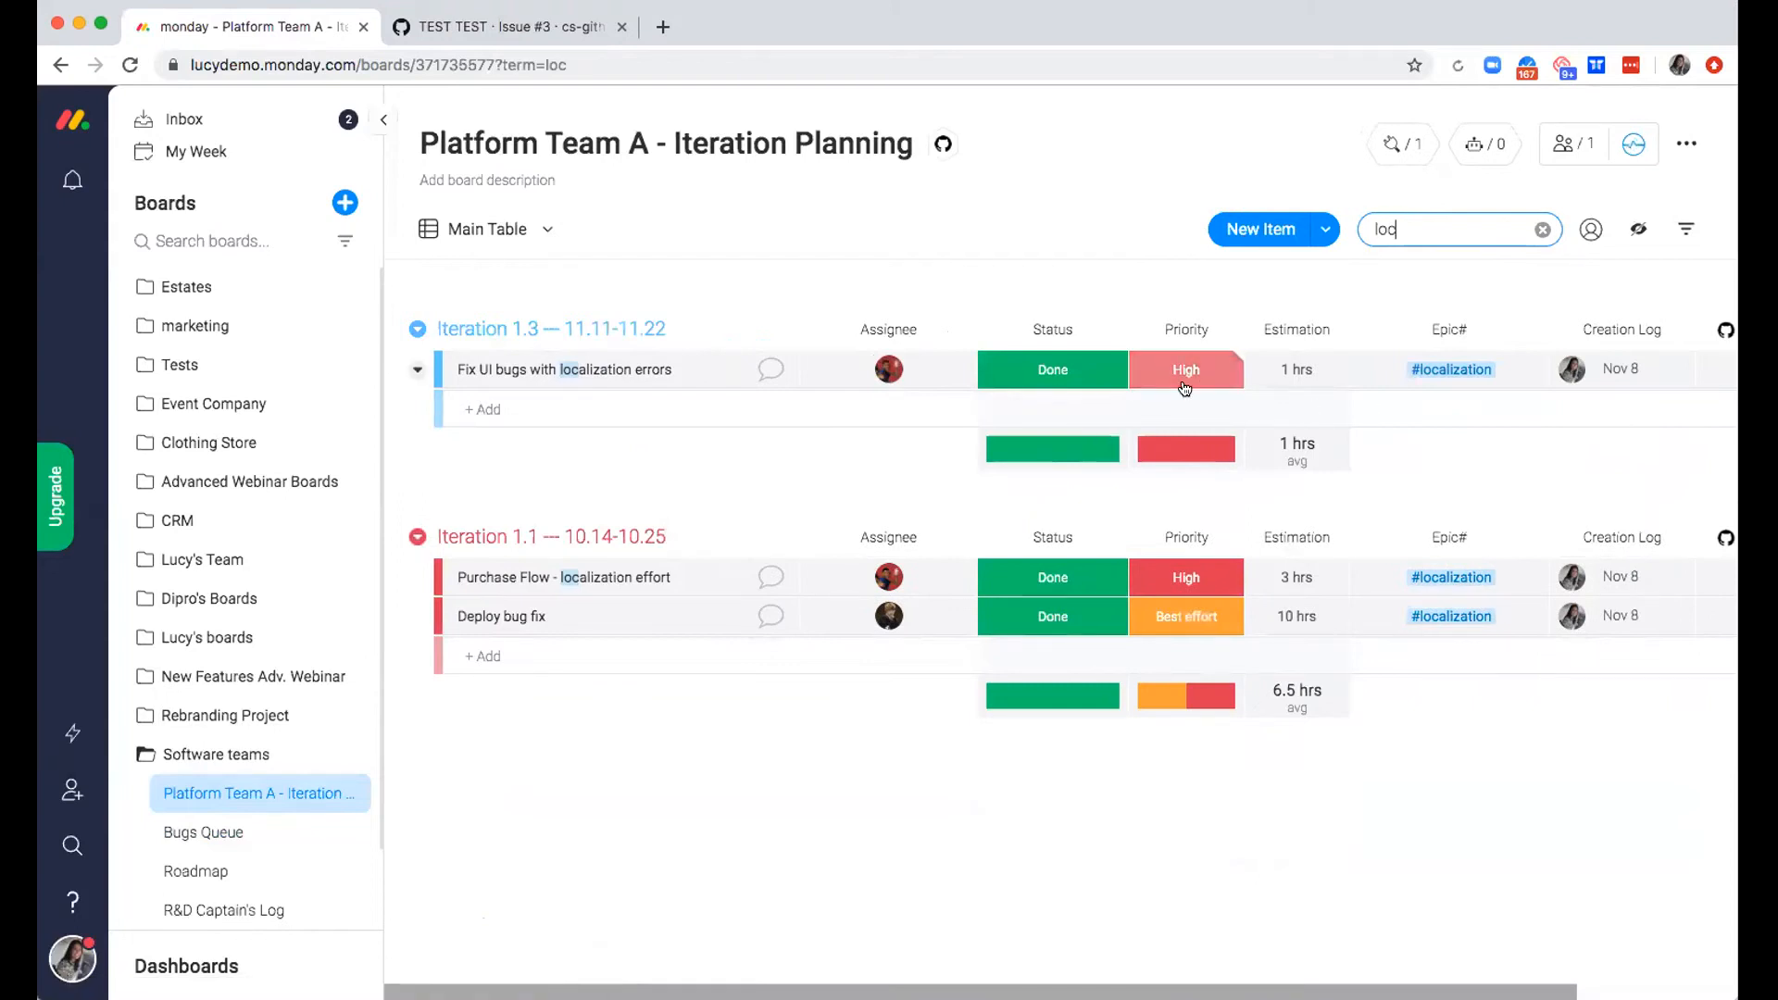
Clear the search on the Platform Team A - Iteration Planning board and return to the Bugs Queue board
key(ctrl+a)
key(BackSpace)
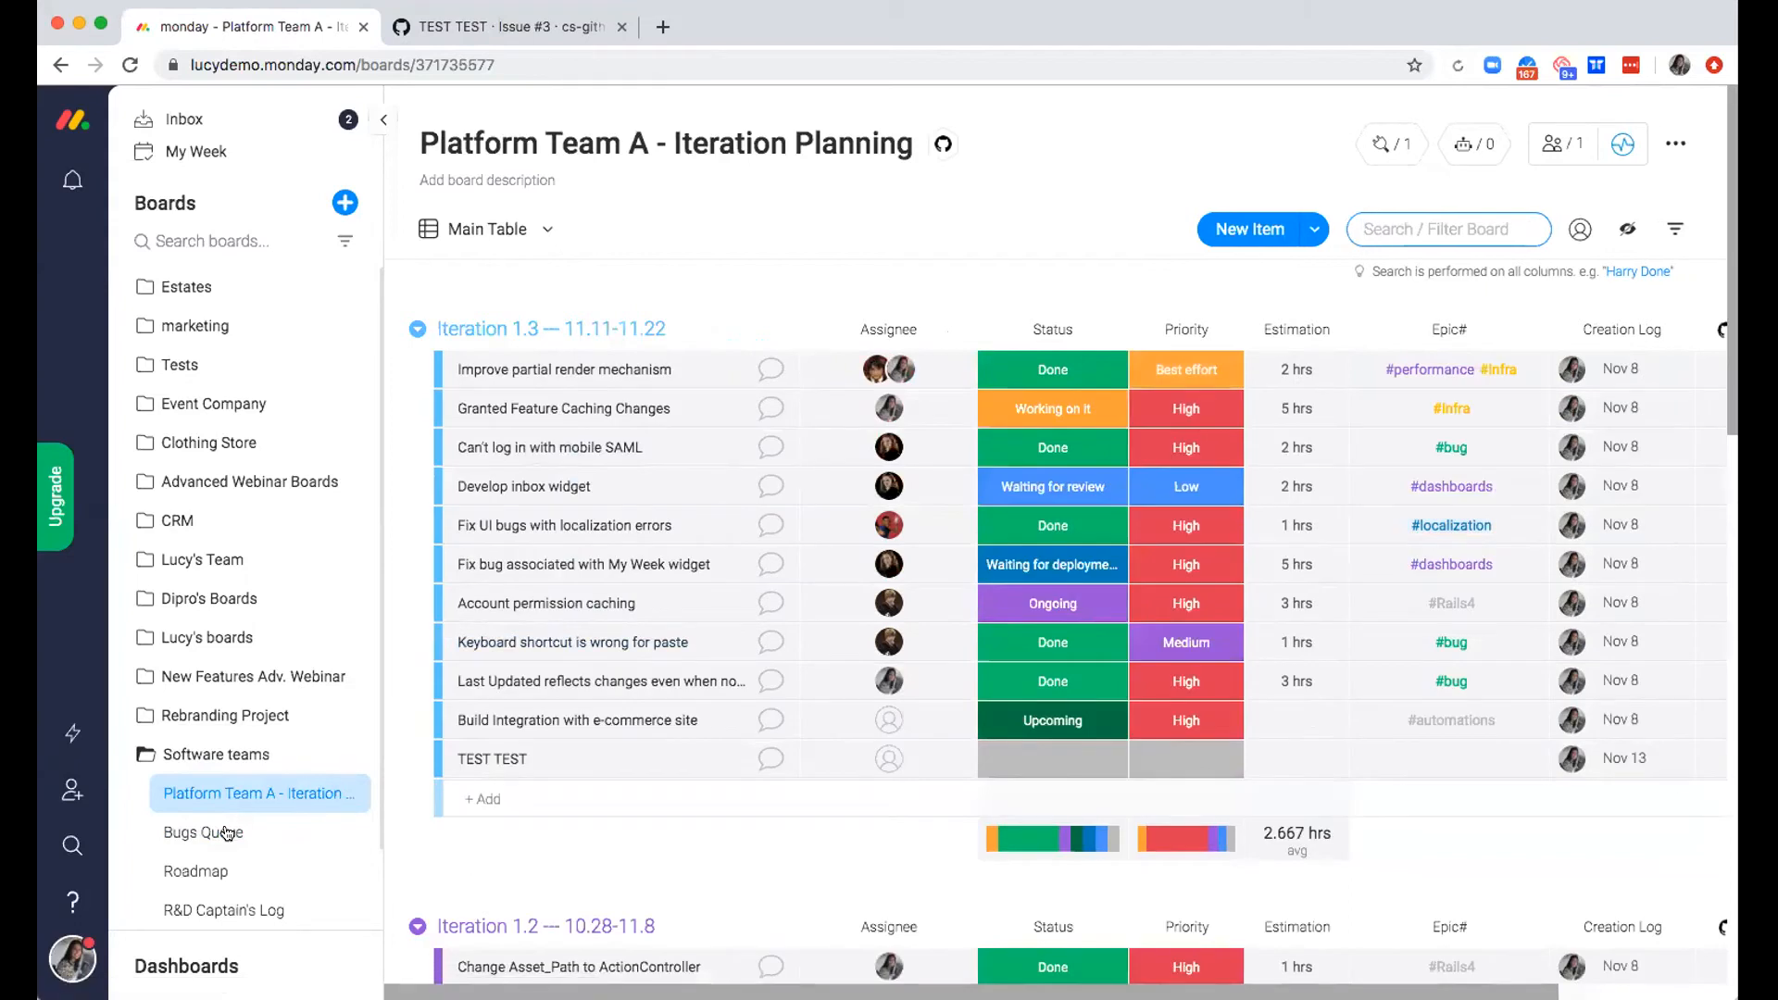
click(222, 833)
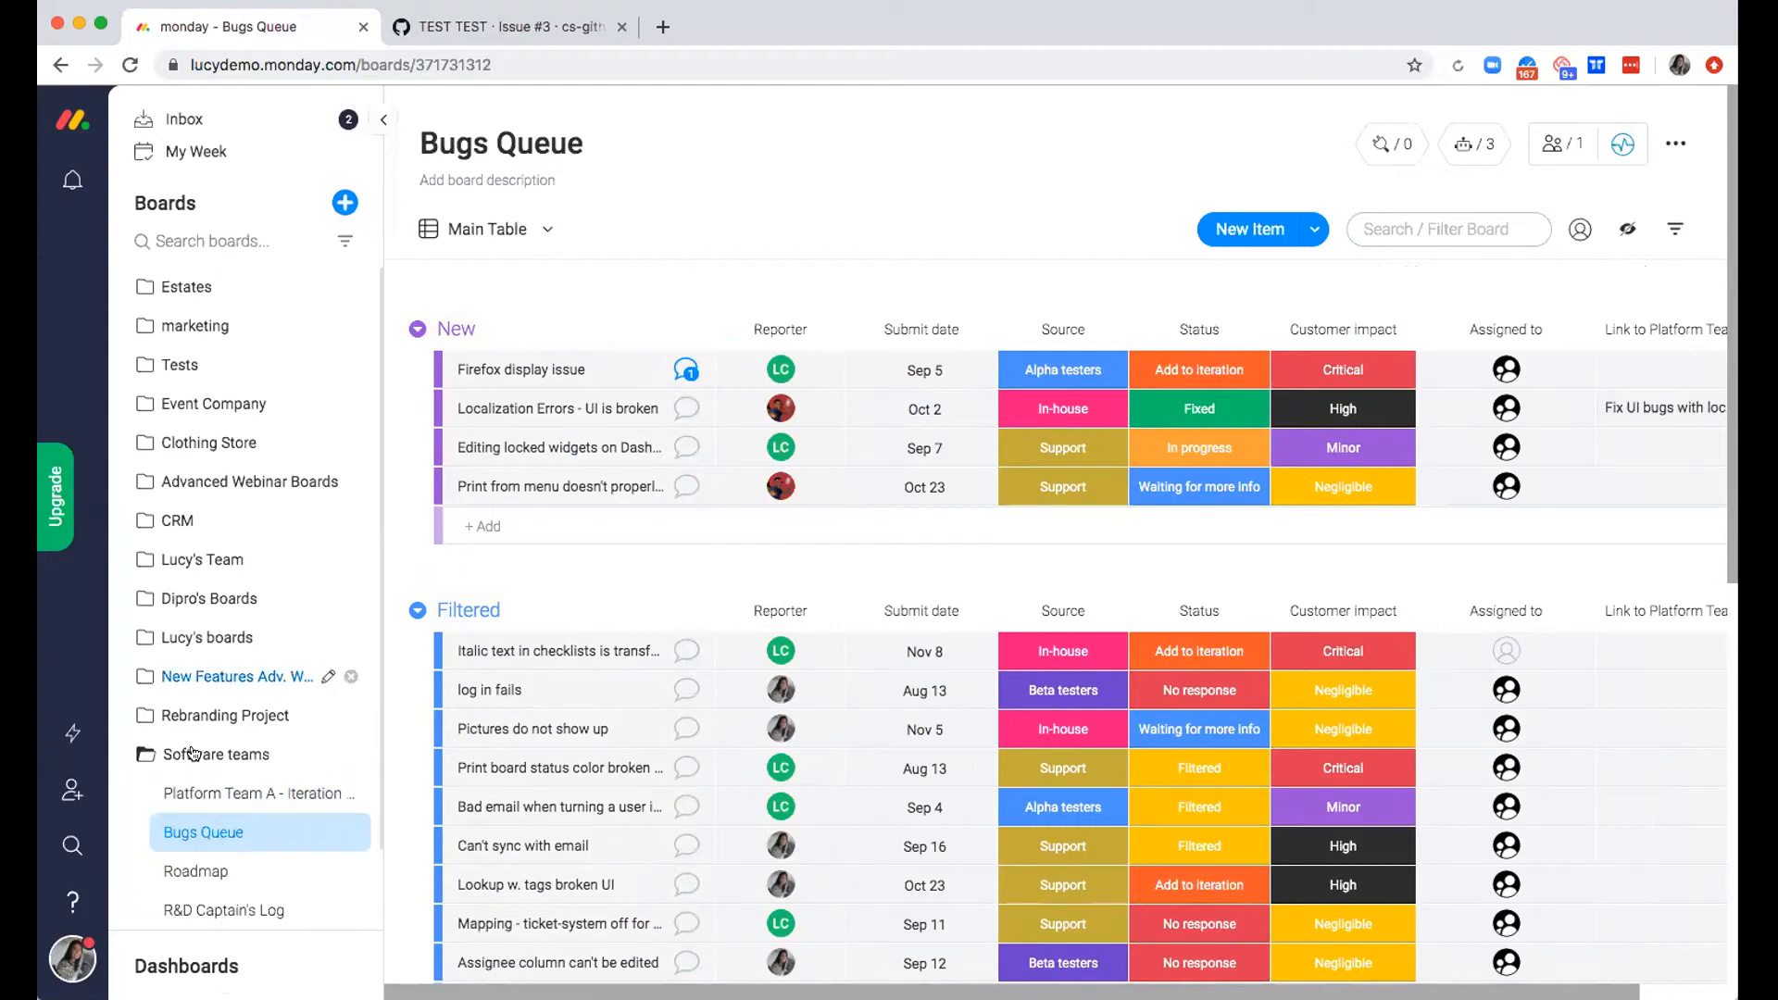
Open the Roadmap board from the Software teams folder and collapse the board list to look over its groups
scroll(230, 808, down, 2)
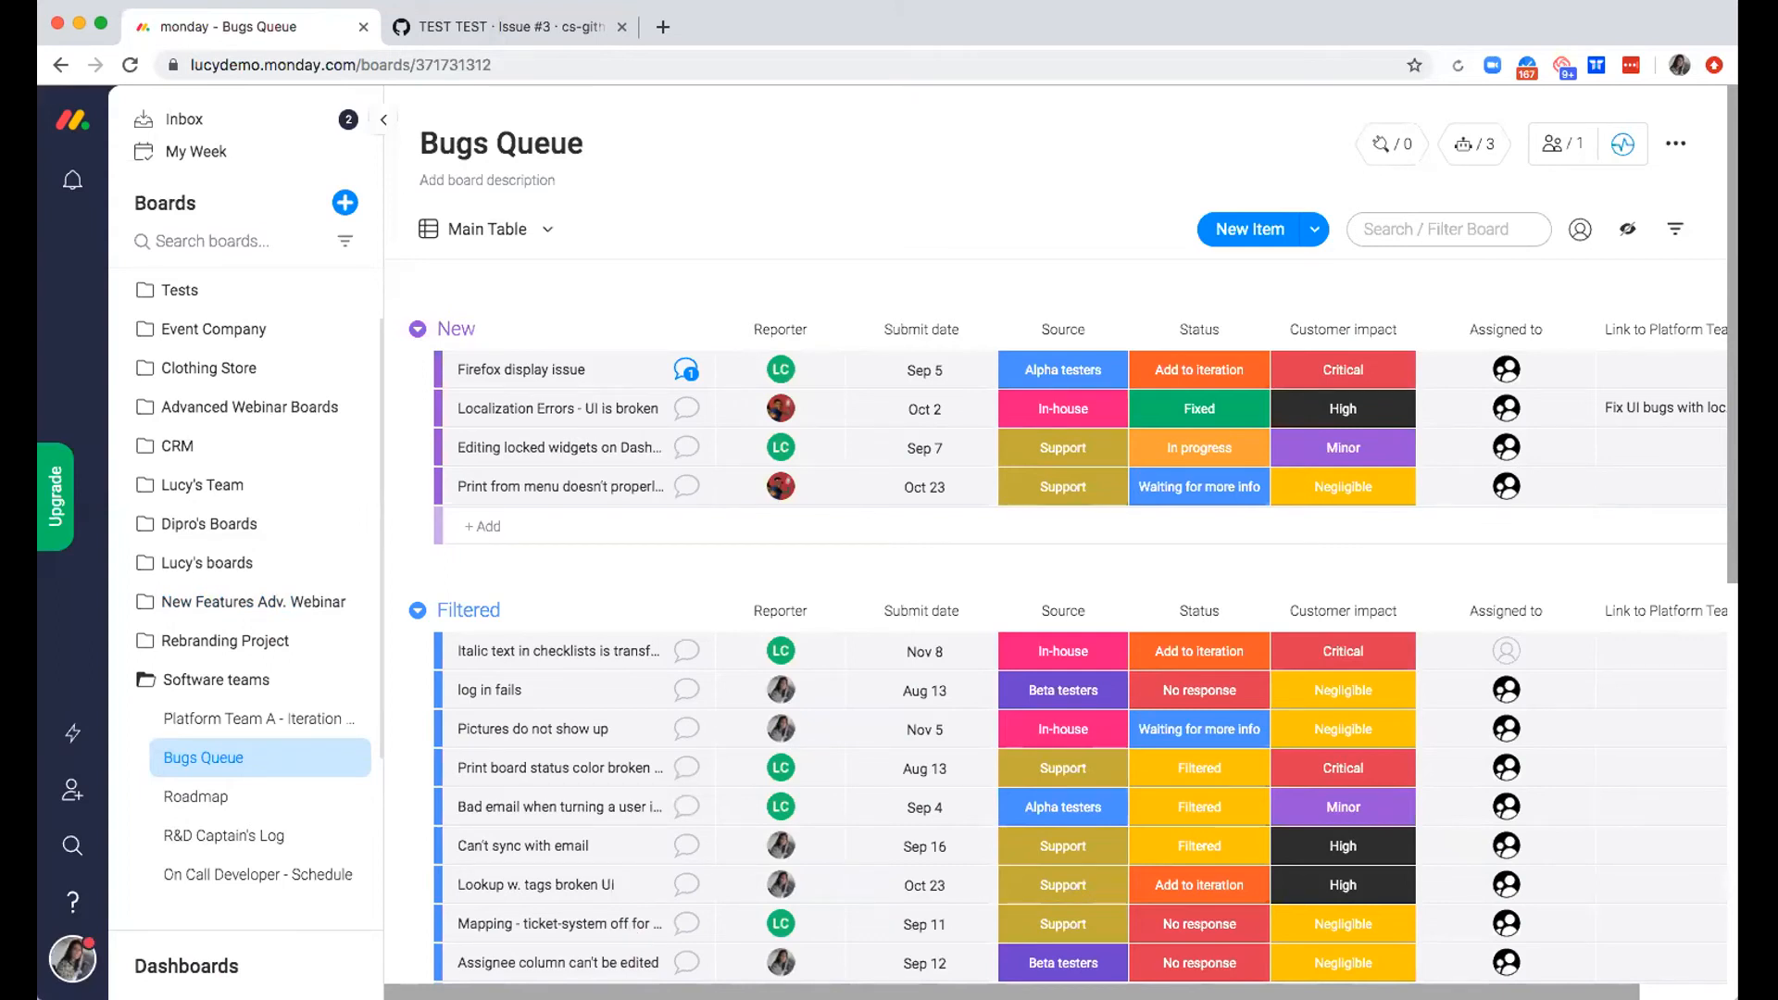
click(197, 798)
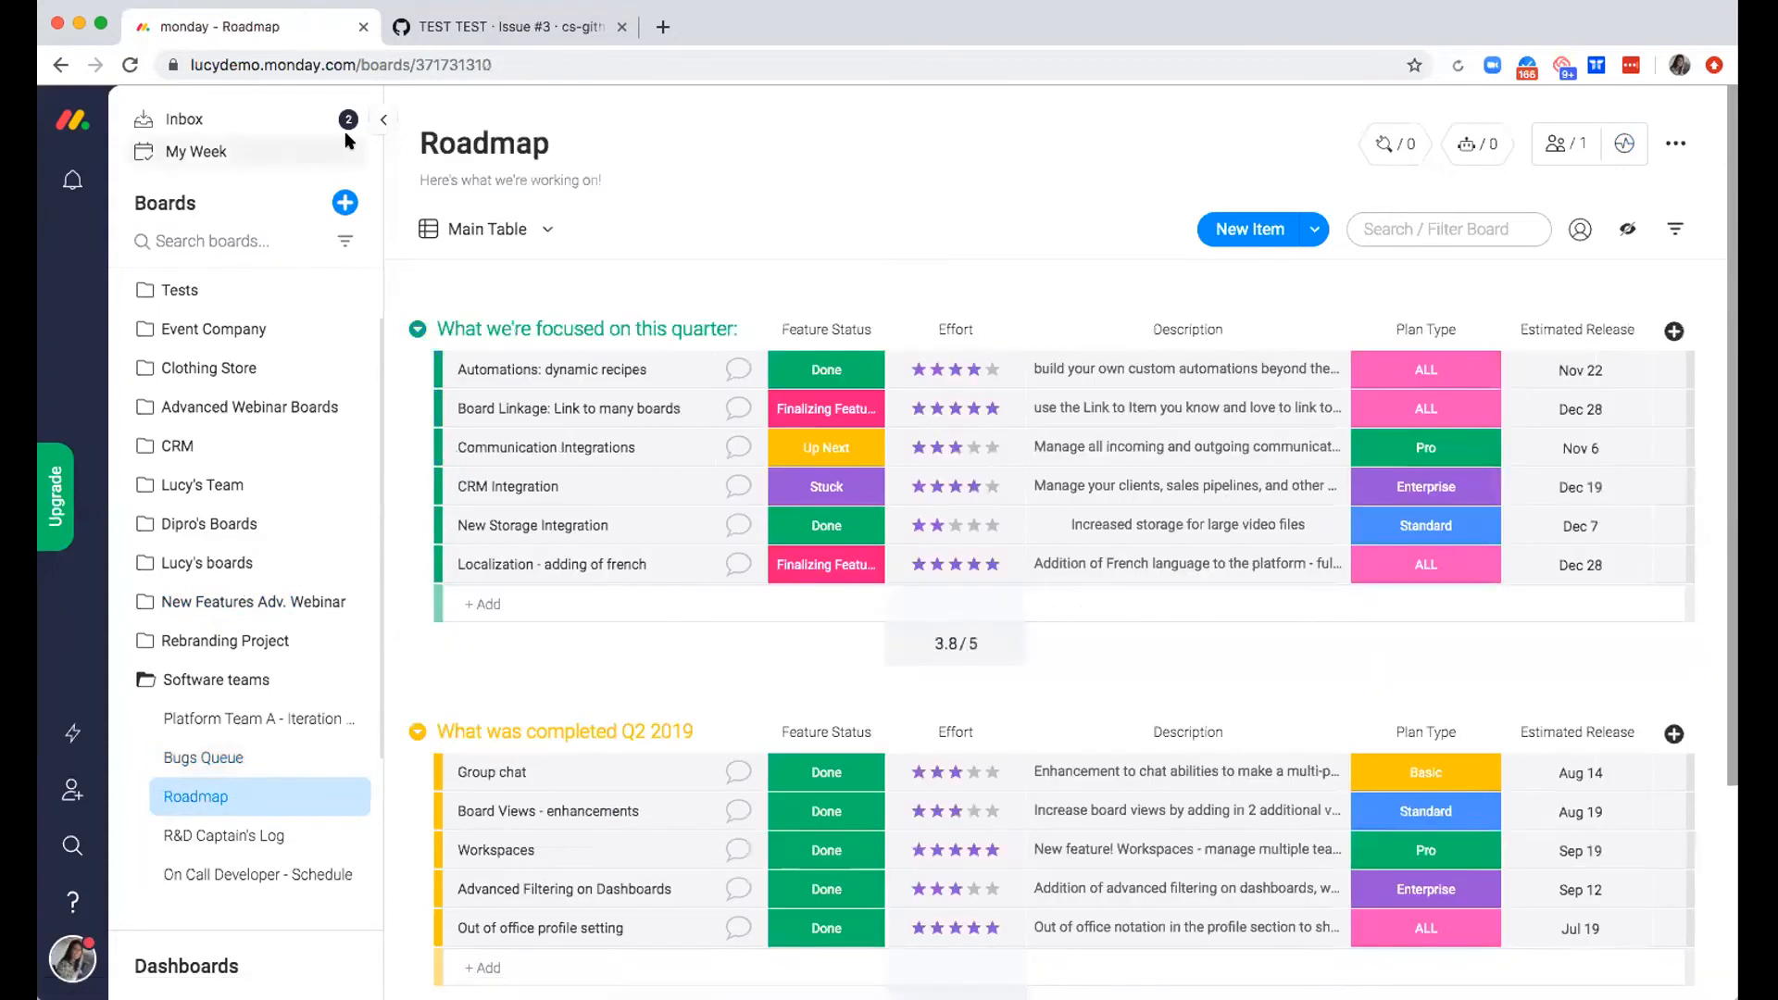
click(384, 120)
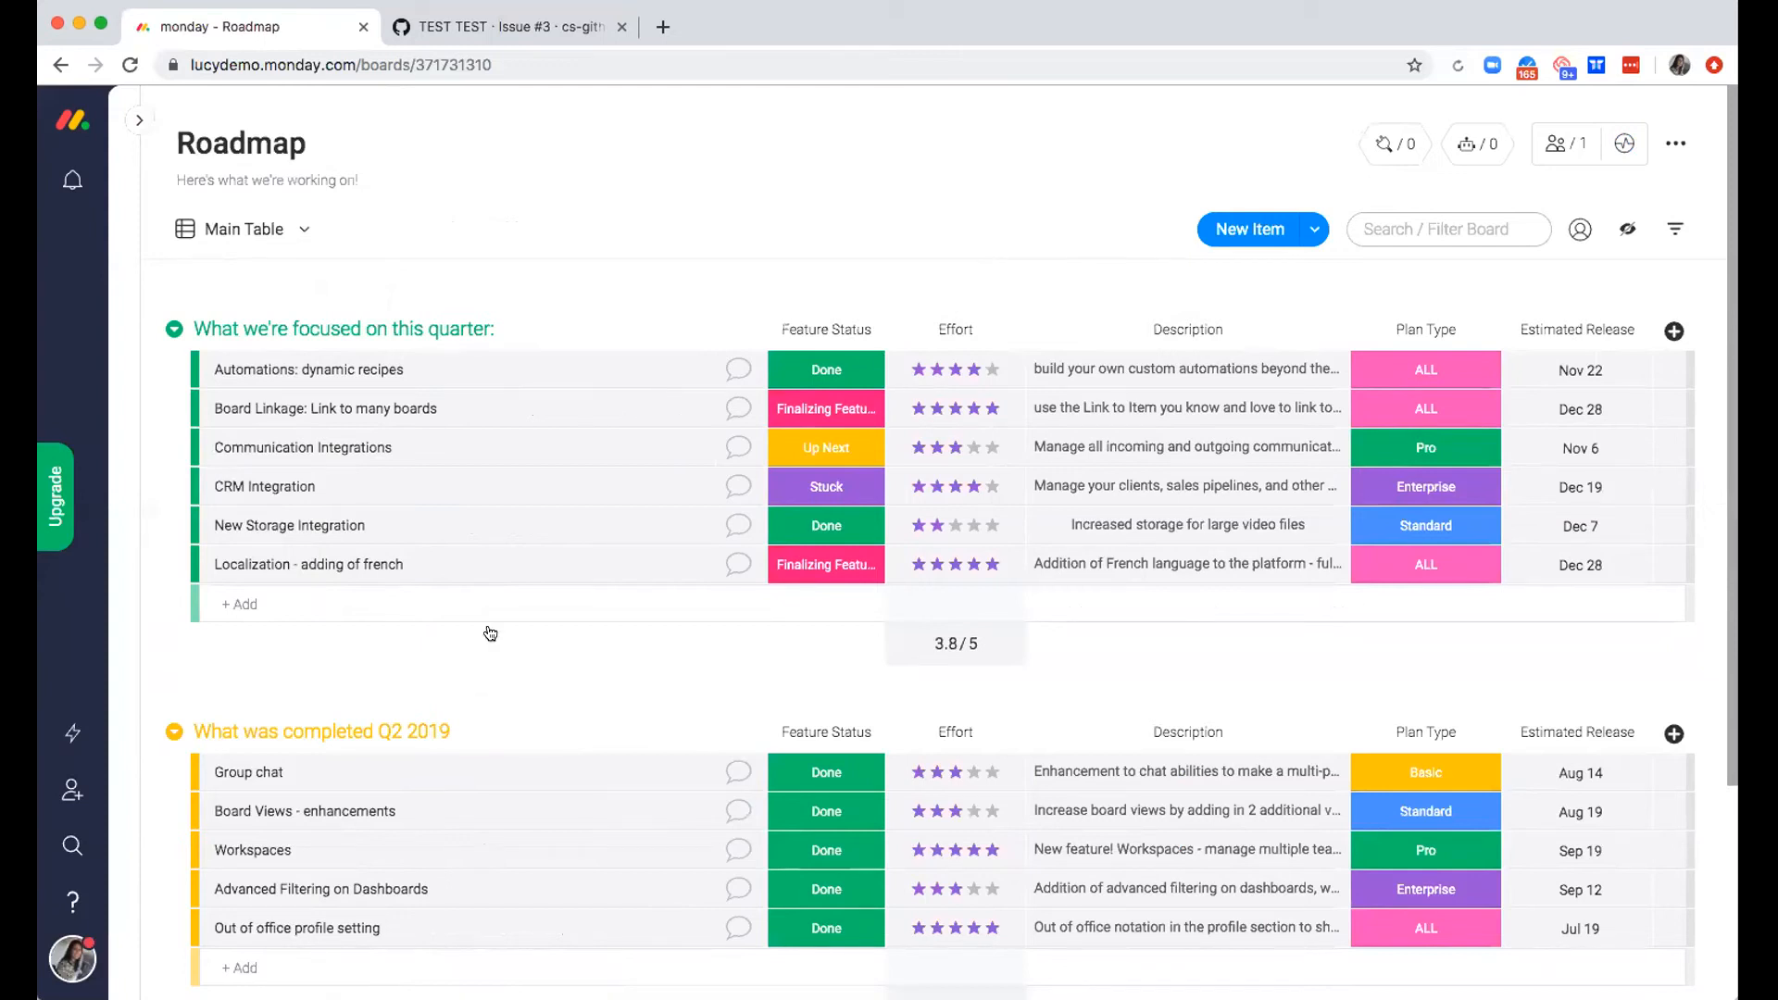
scroll(474, 806, down, 3)
scroll(474, 801, up, 3)
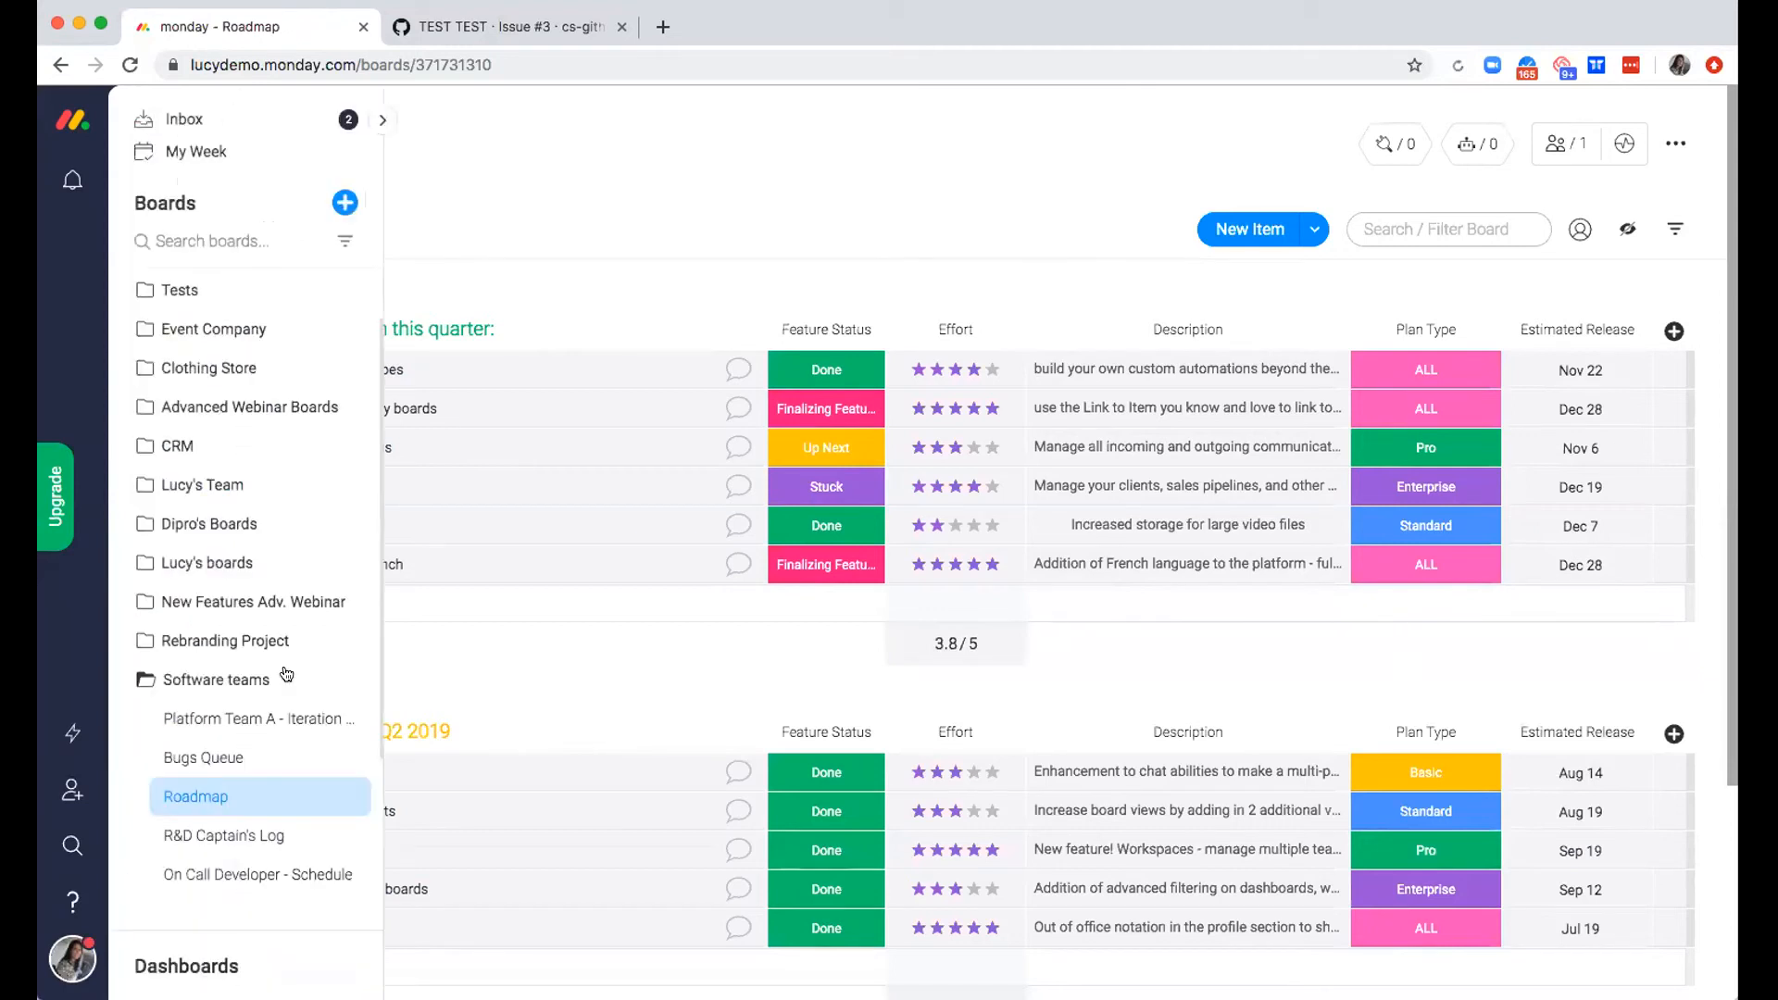
Try a 4-star Effort rating on the "Board Linkage: Link to many boards" item and restore it to 5 stars
scroll(517, 659, down, 2)
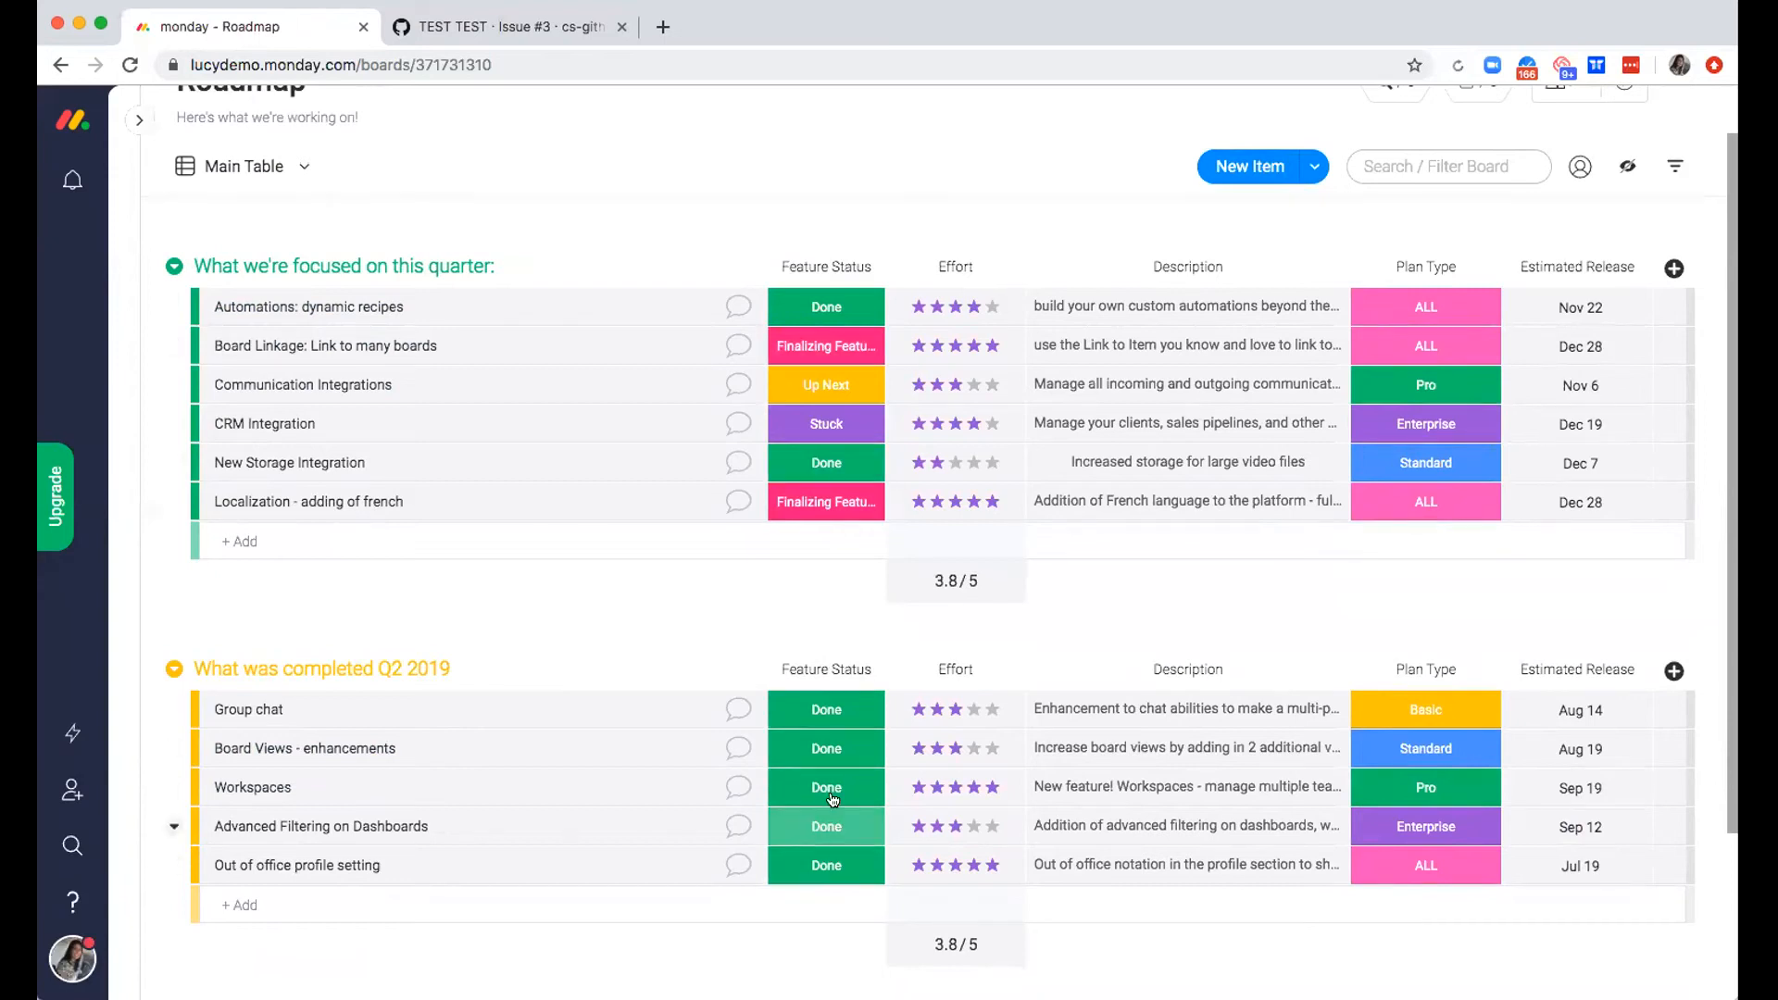
click(973, 348)
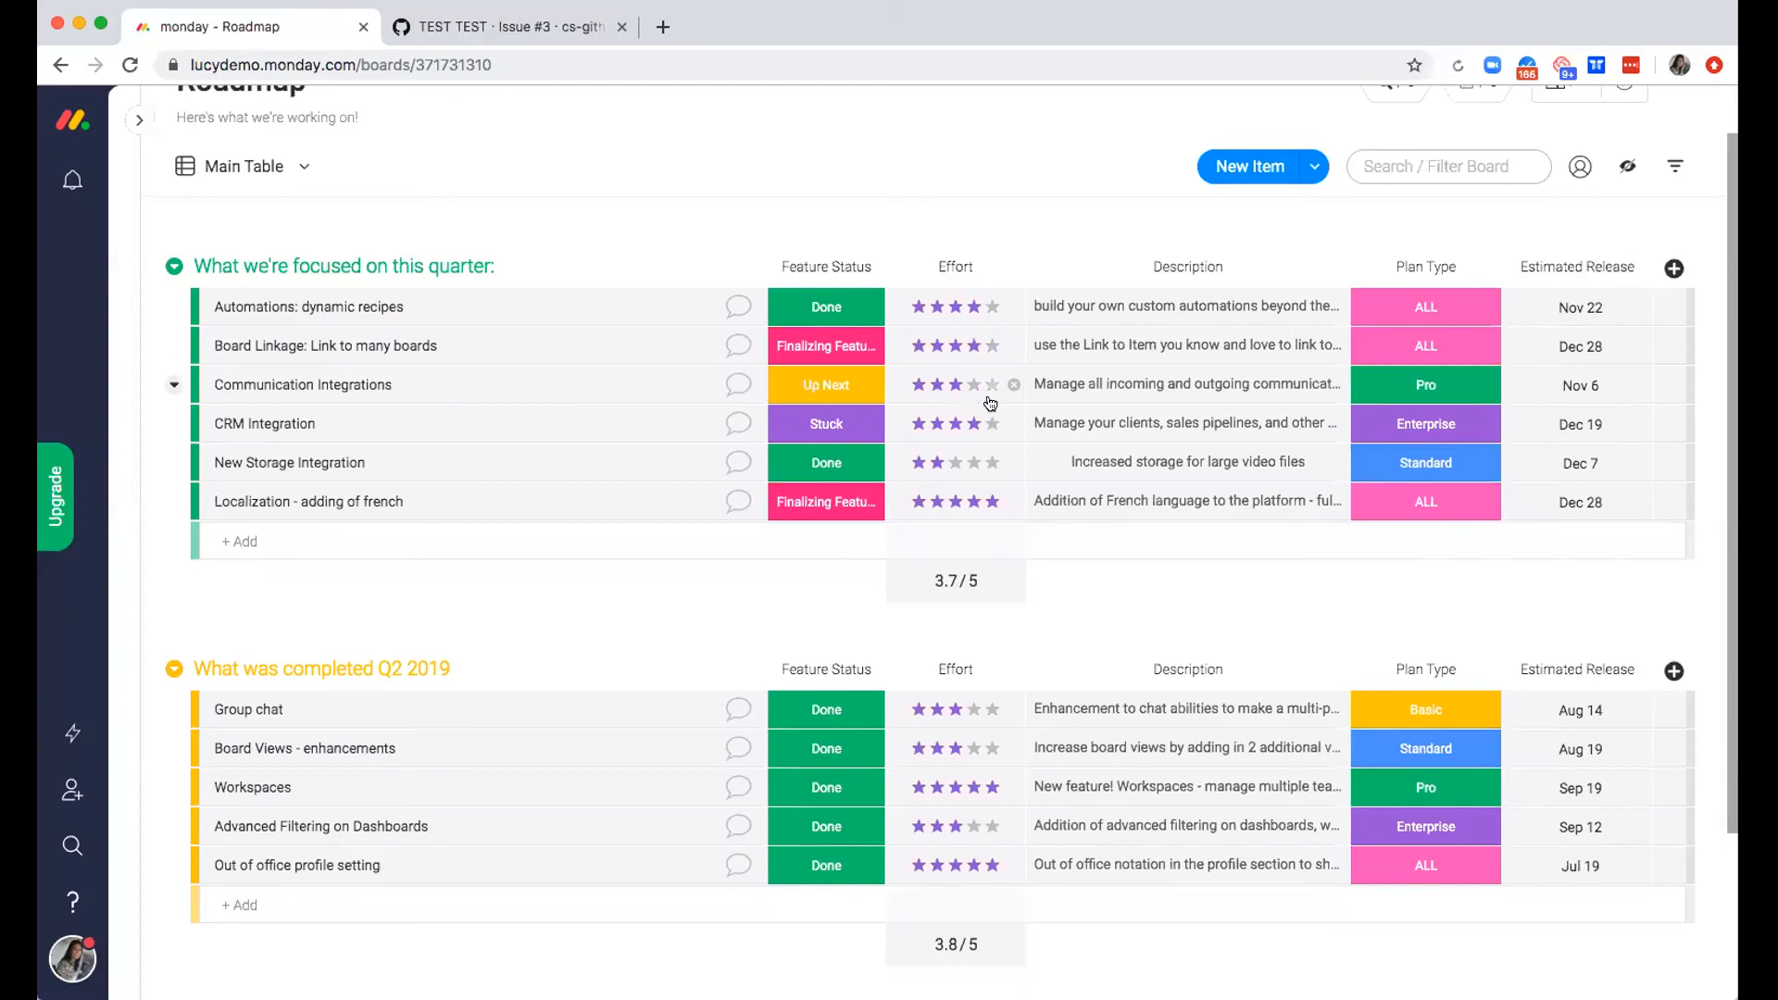
click(989, 350)
Expand the description of the "Automations: dynamic recipes" item to read its full text, and close it without editing
click(1185, 297)
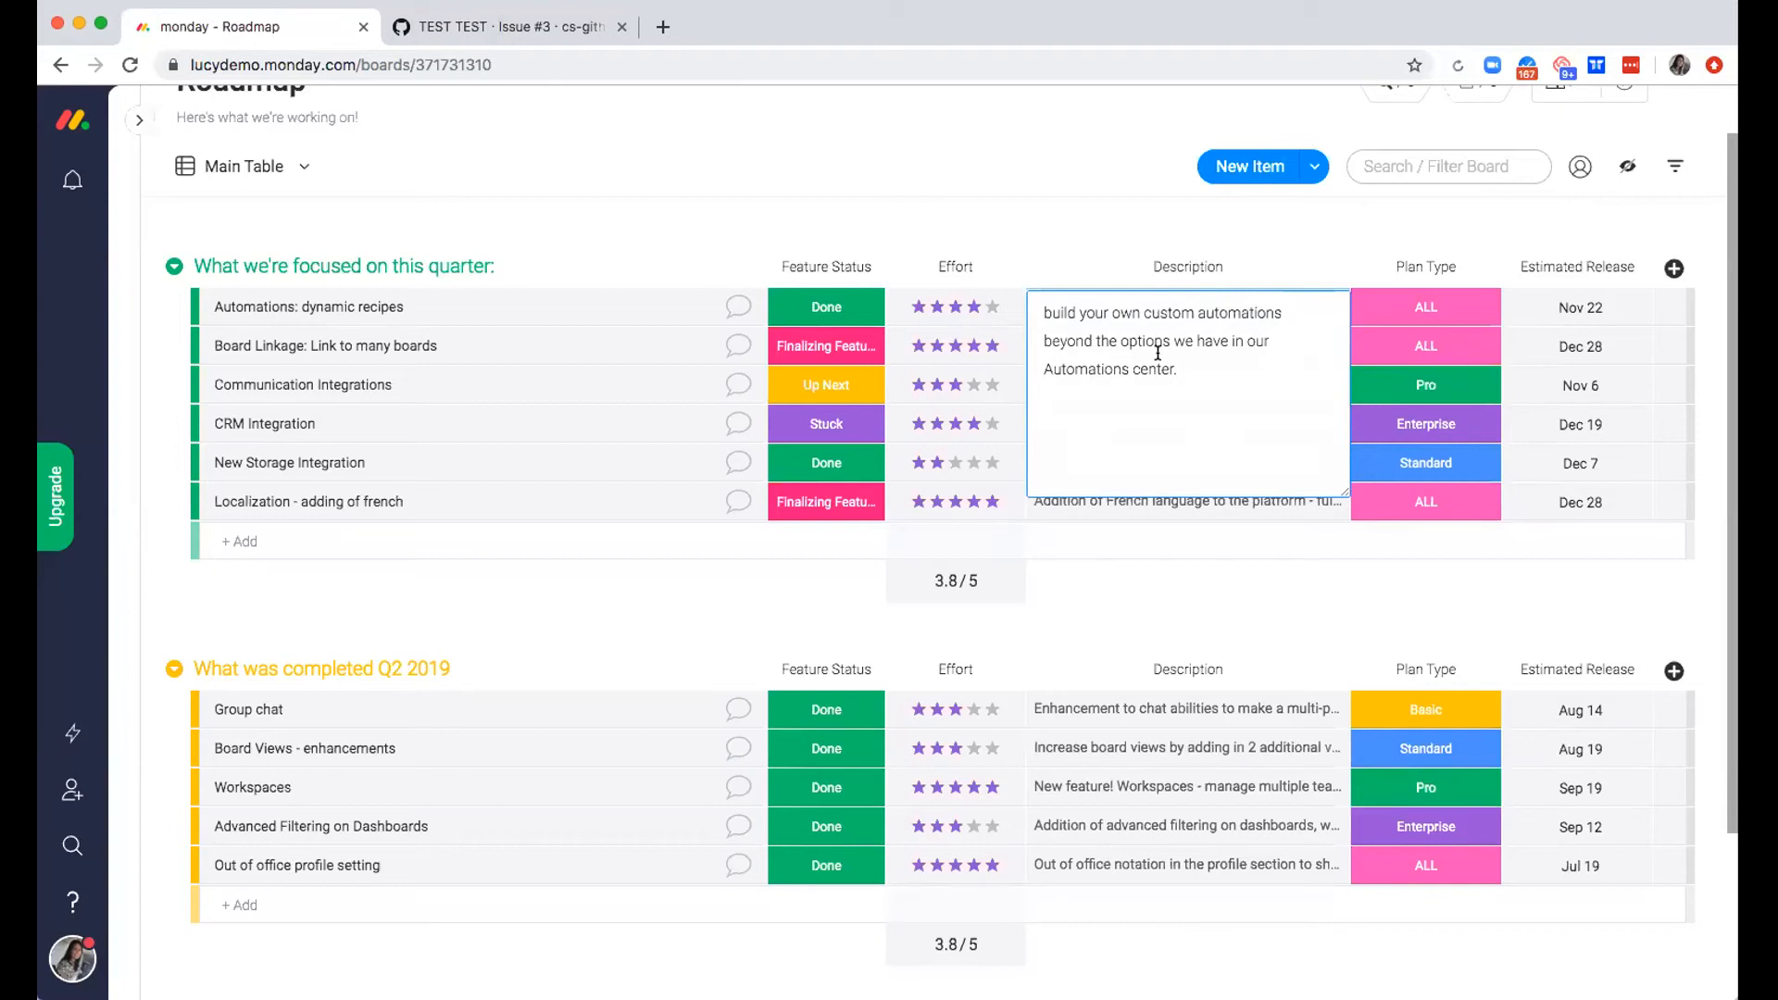
drag(1207, 381, 1017, 299)
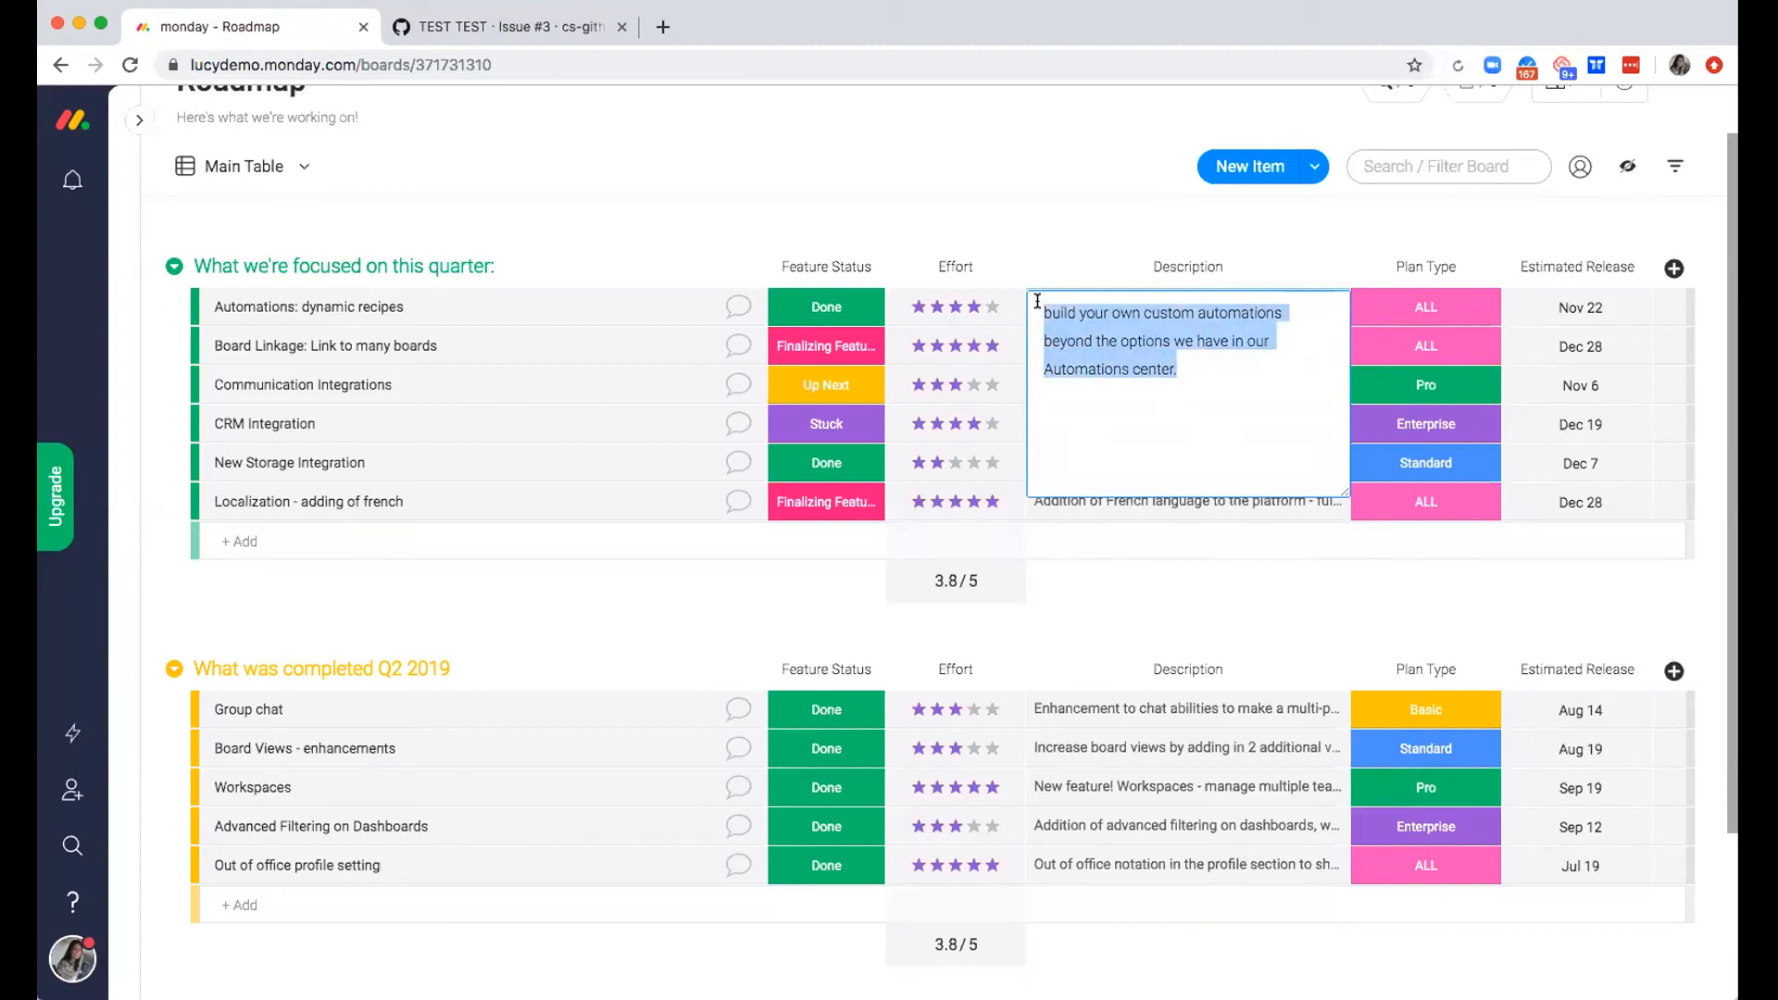
key(Right)
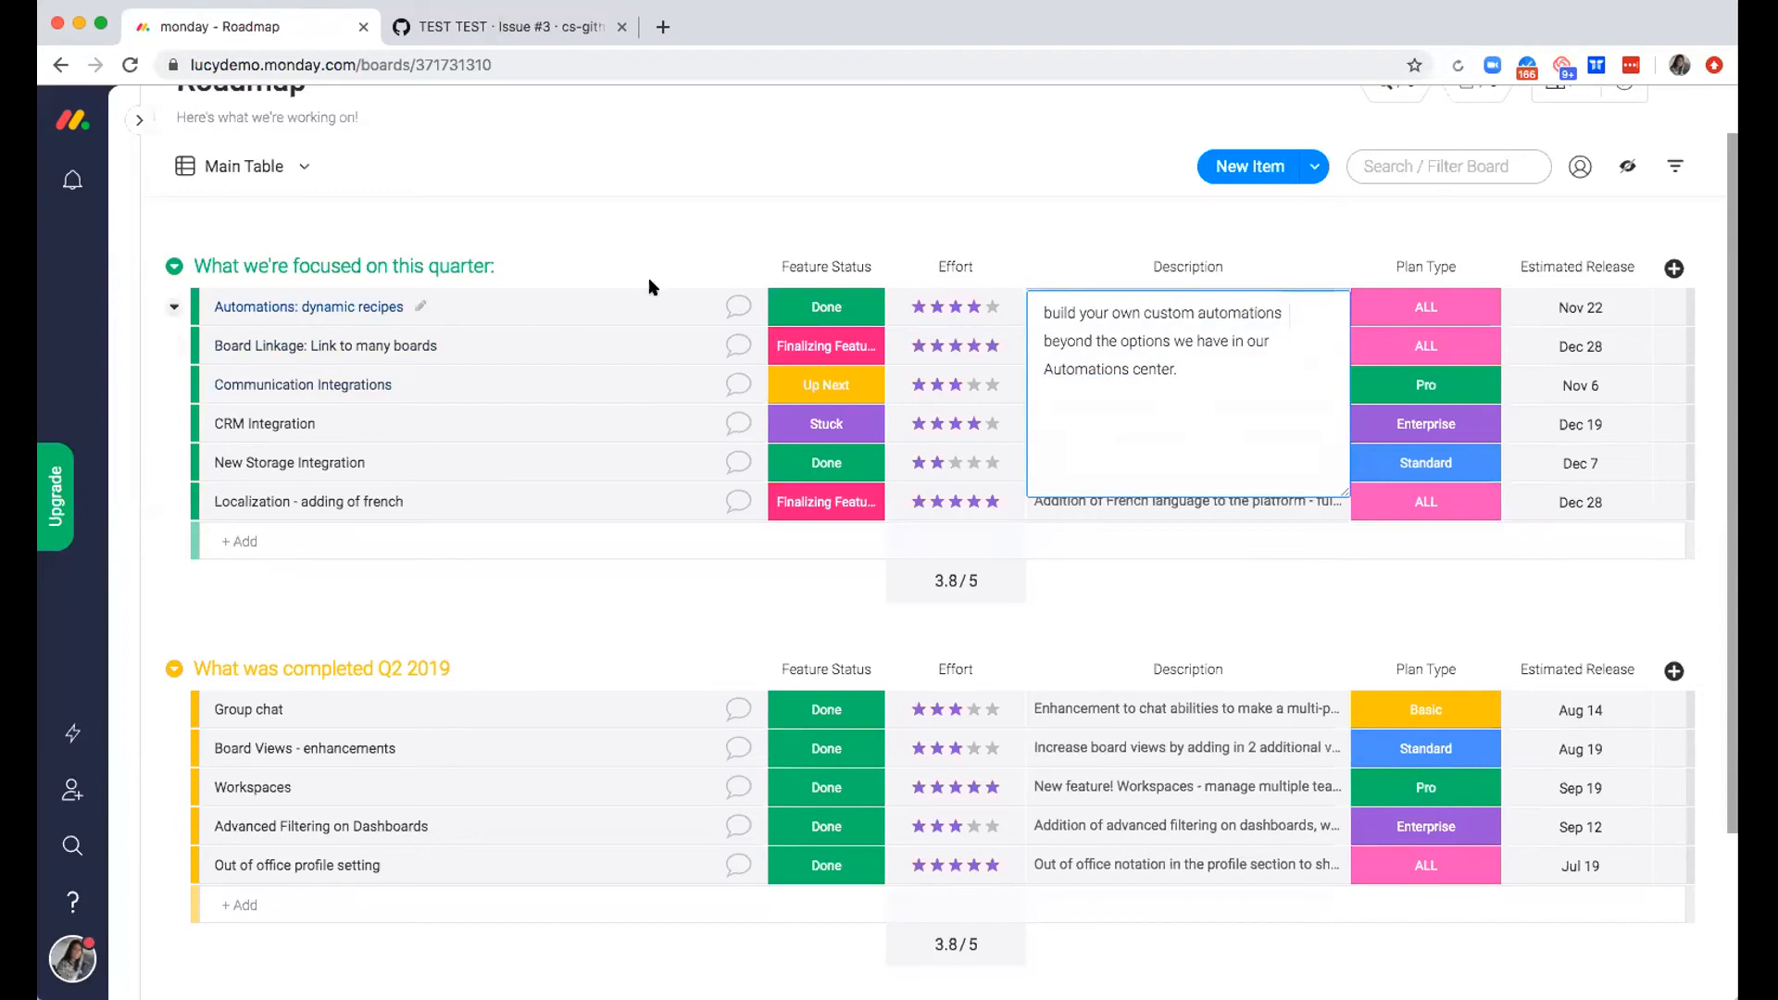
click(1255, 219)
View the Plan Type label choices for "Automations: dynamic recipes", close them, and look over the estimated release dates in both groups
click(1421, 298)
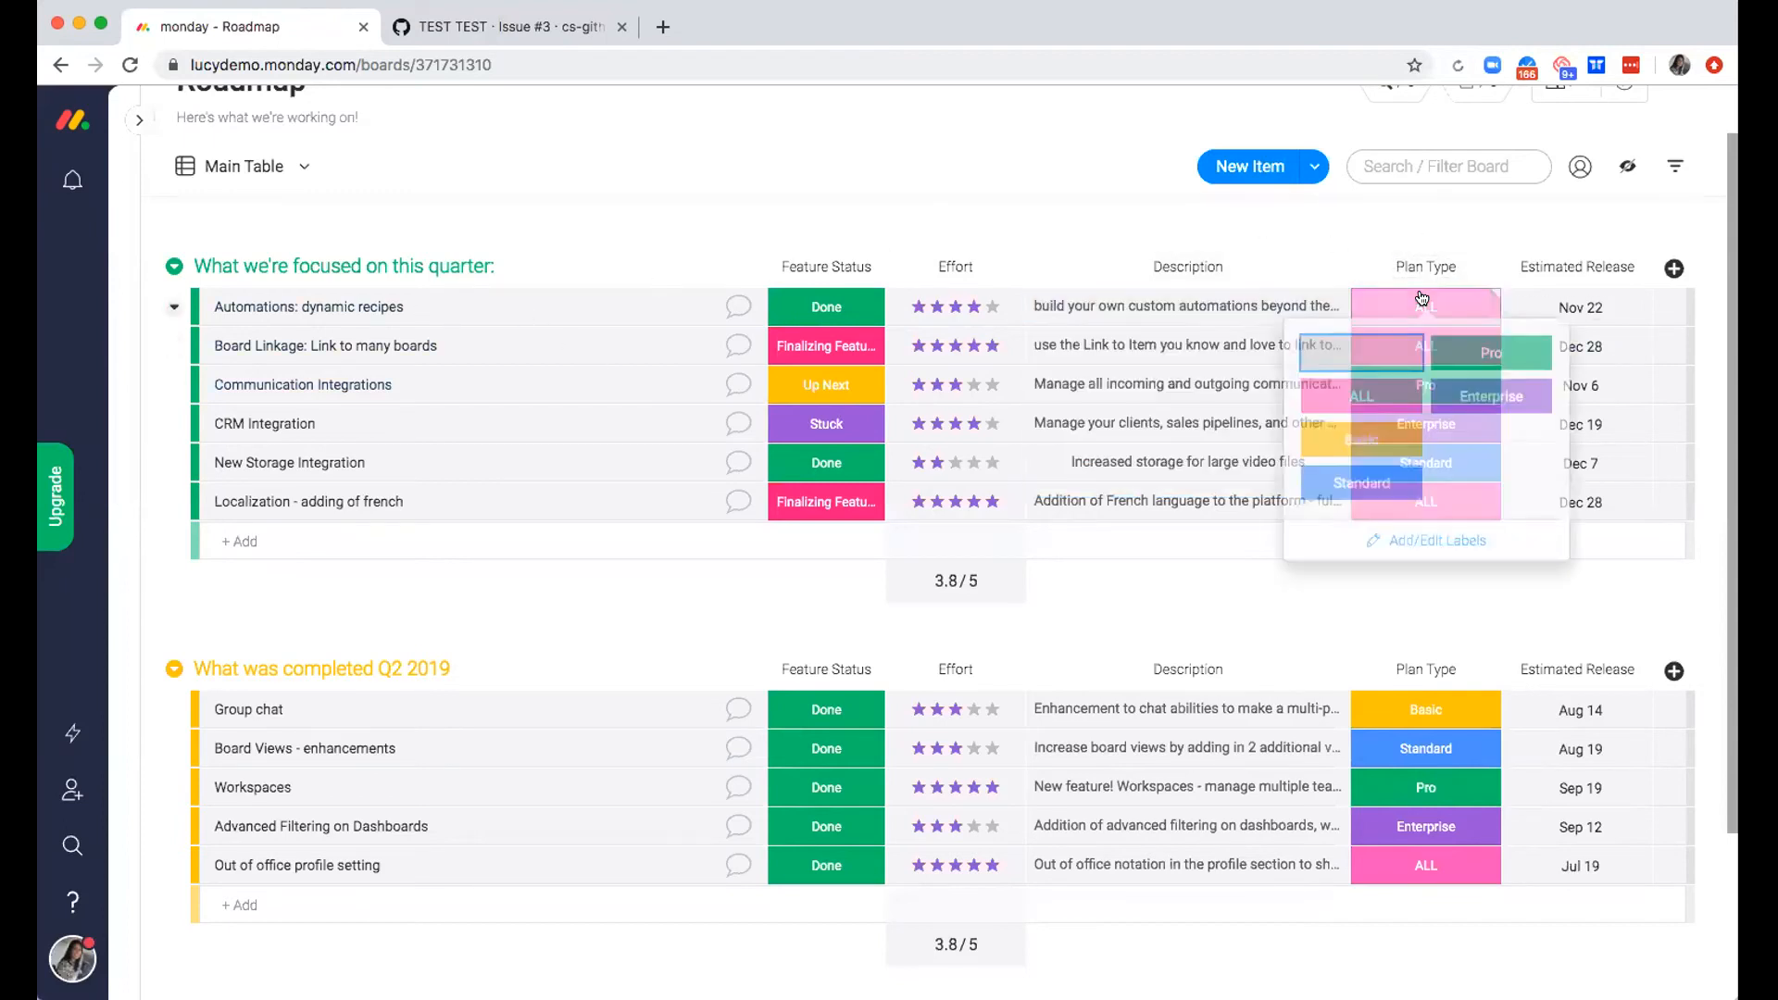
click(1421, 298)
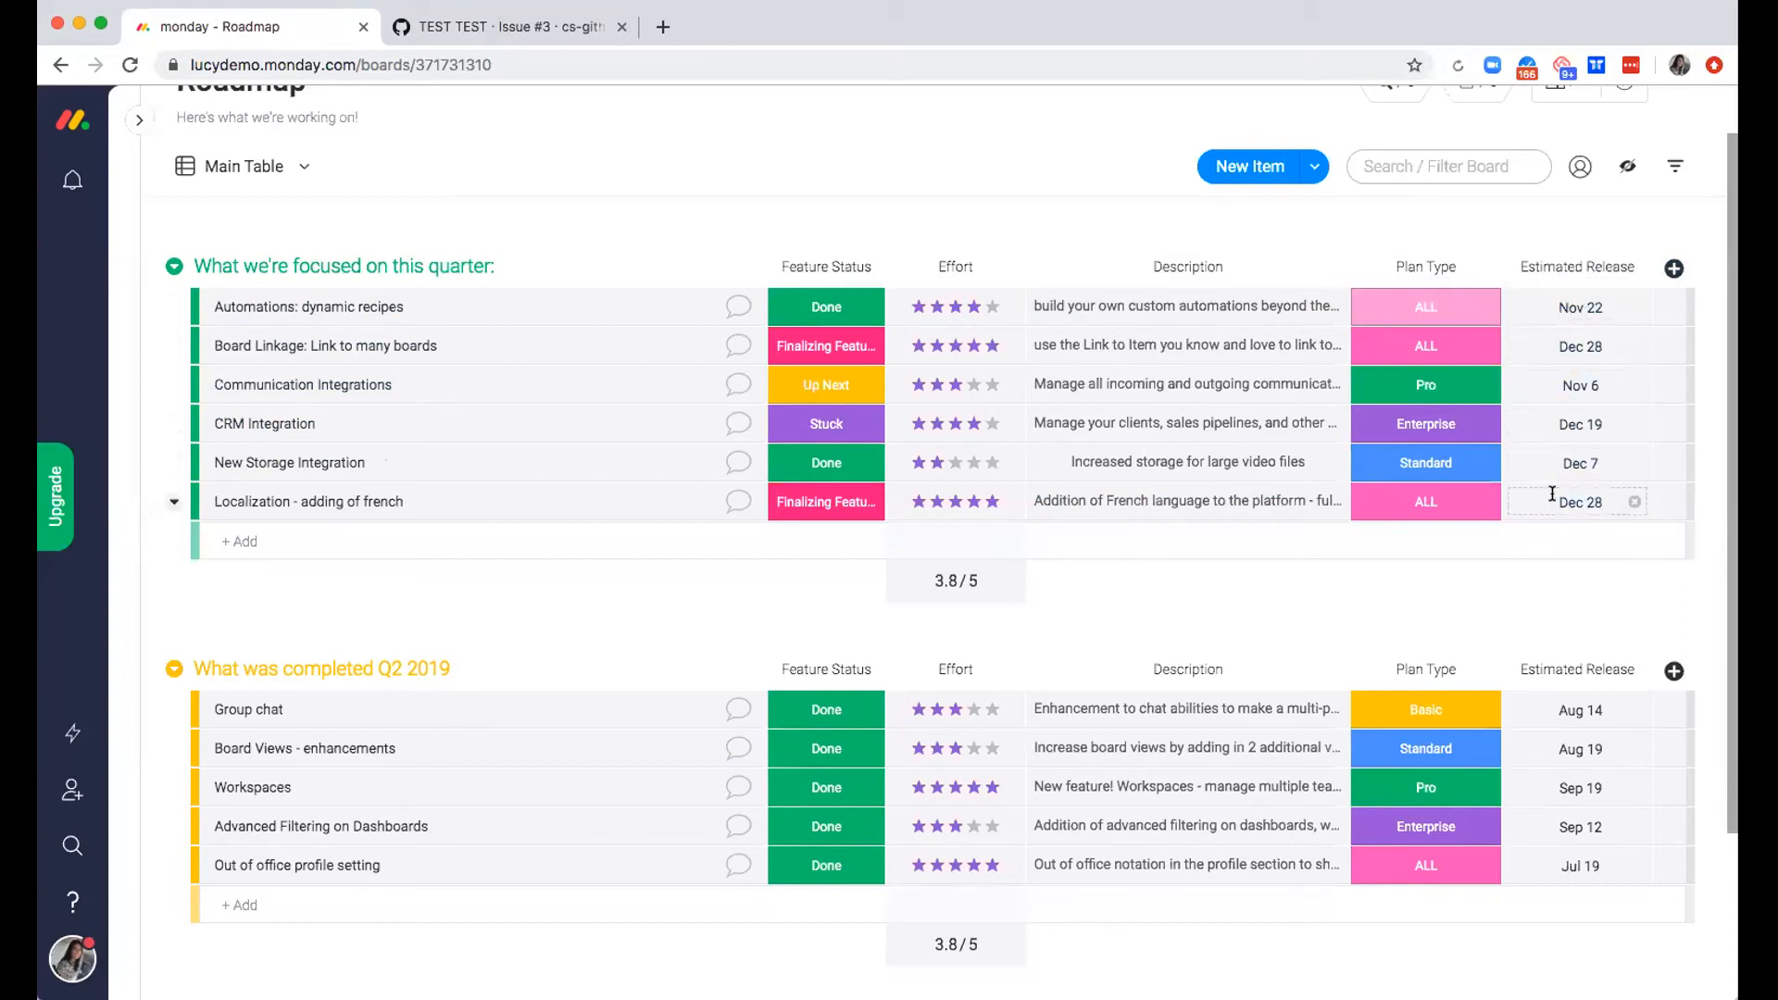
scroll(1559, 641, down, 1)
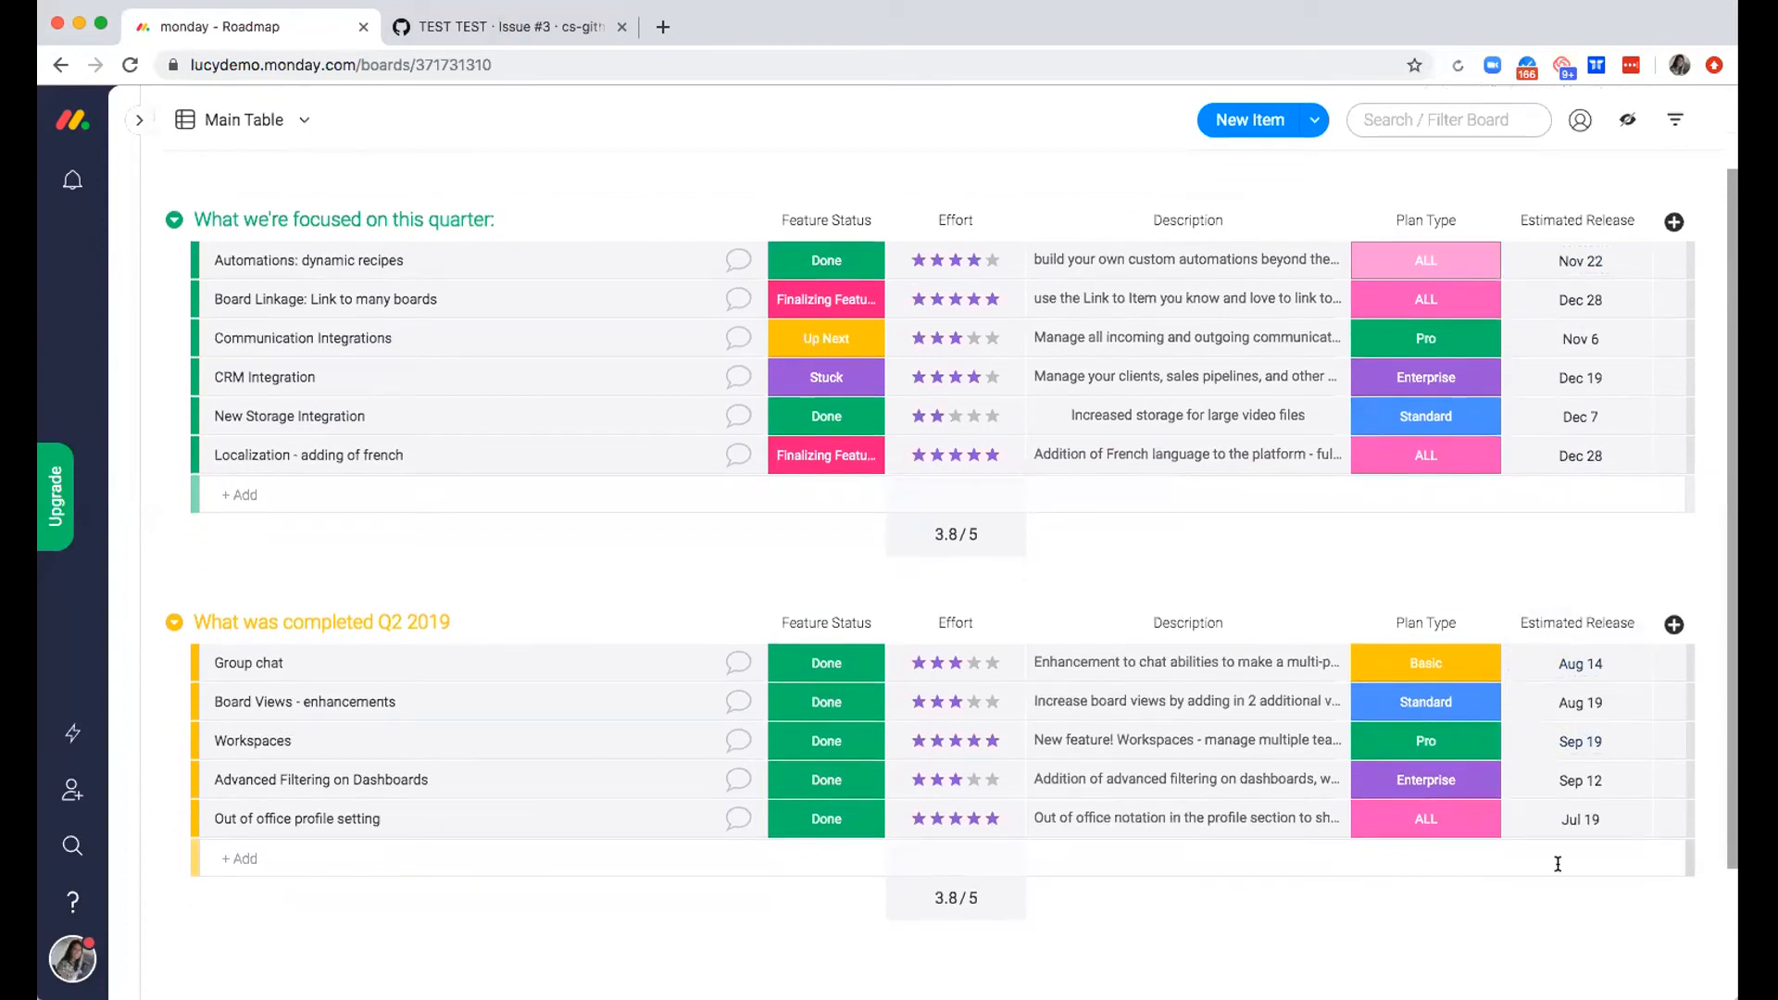
scroll(1565, 833, up, 3)
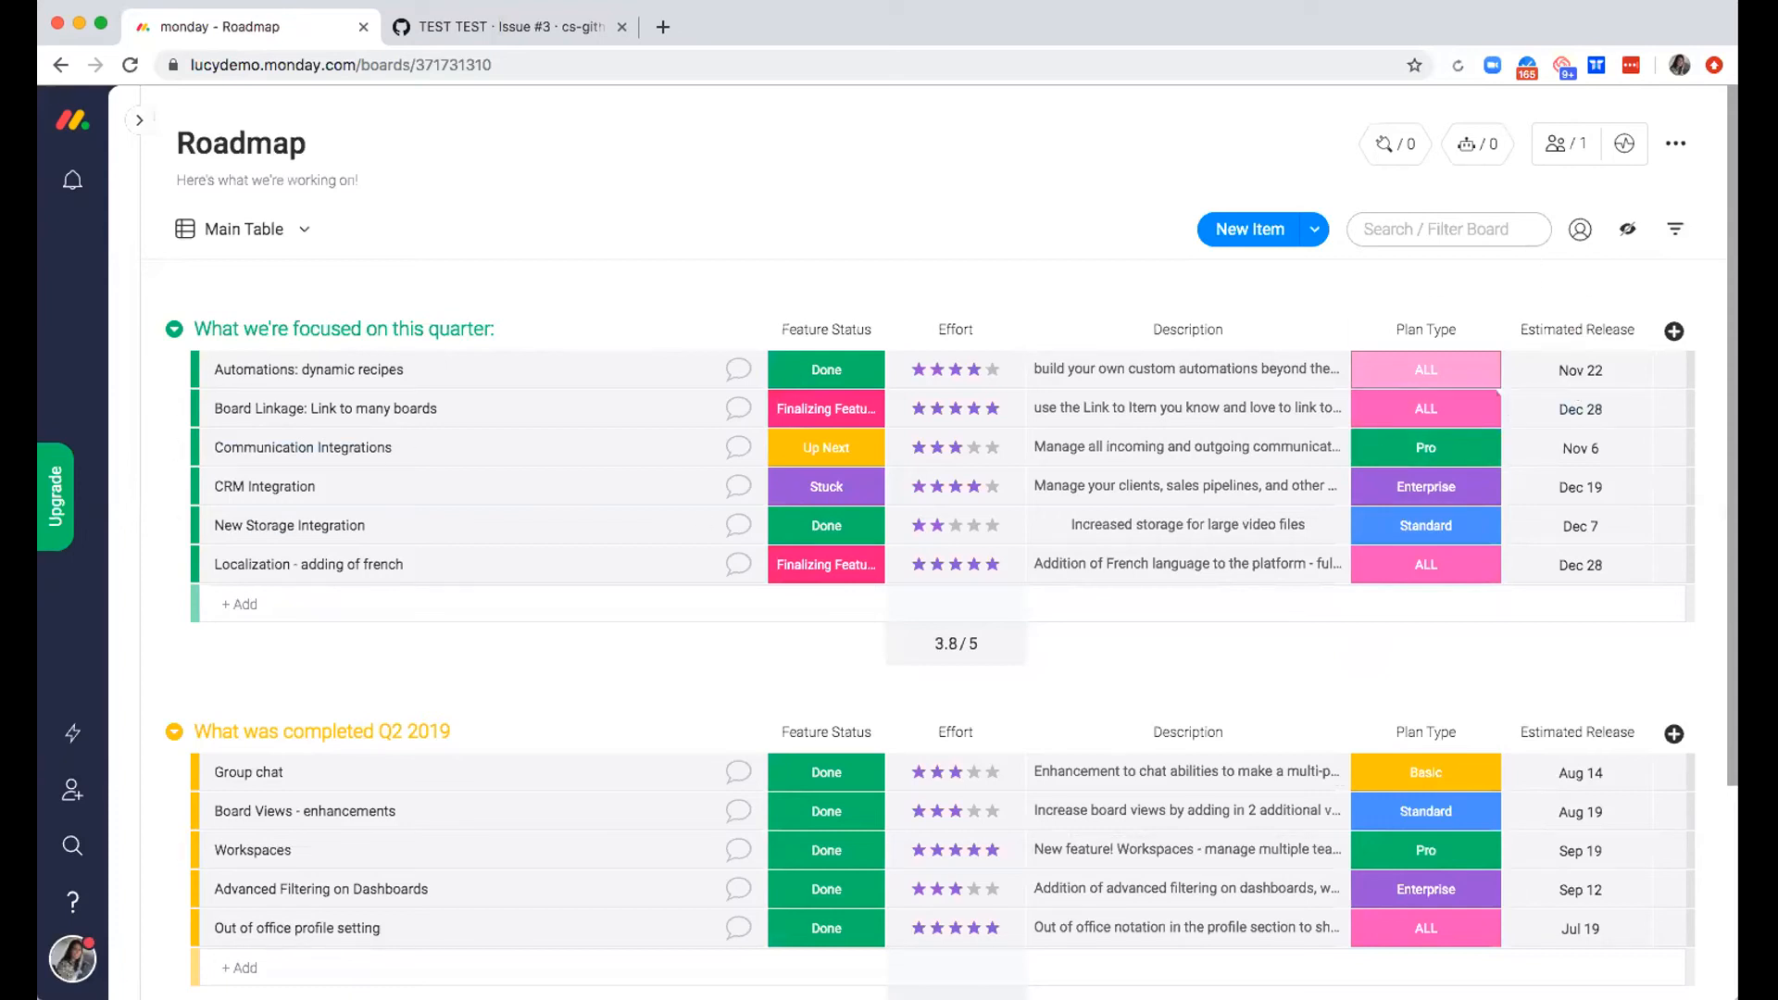
Filter the Roadmap board to show only the "What we're focused on this quarter:" group
click(1677, 229)
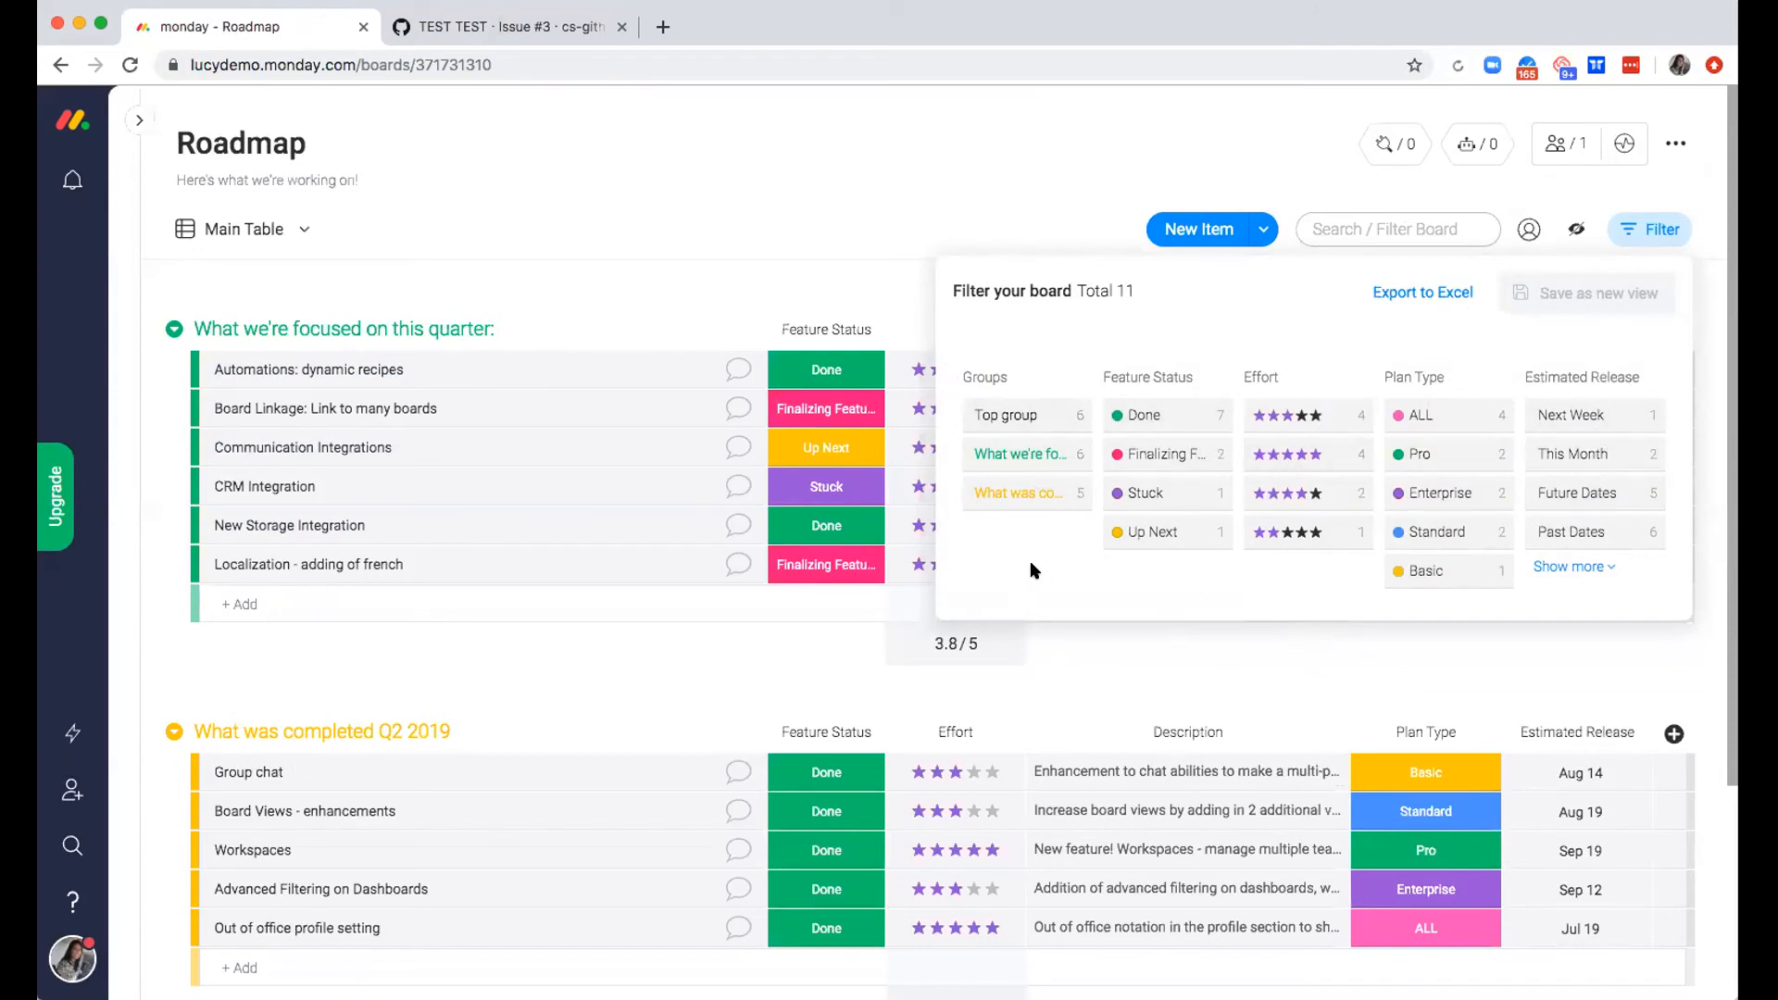
click(1030, 458)
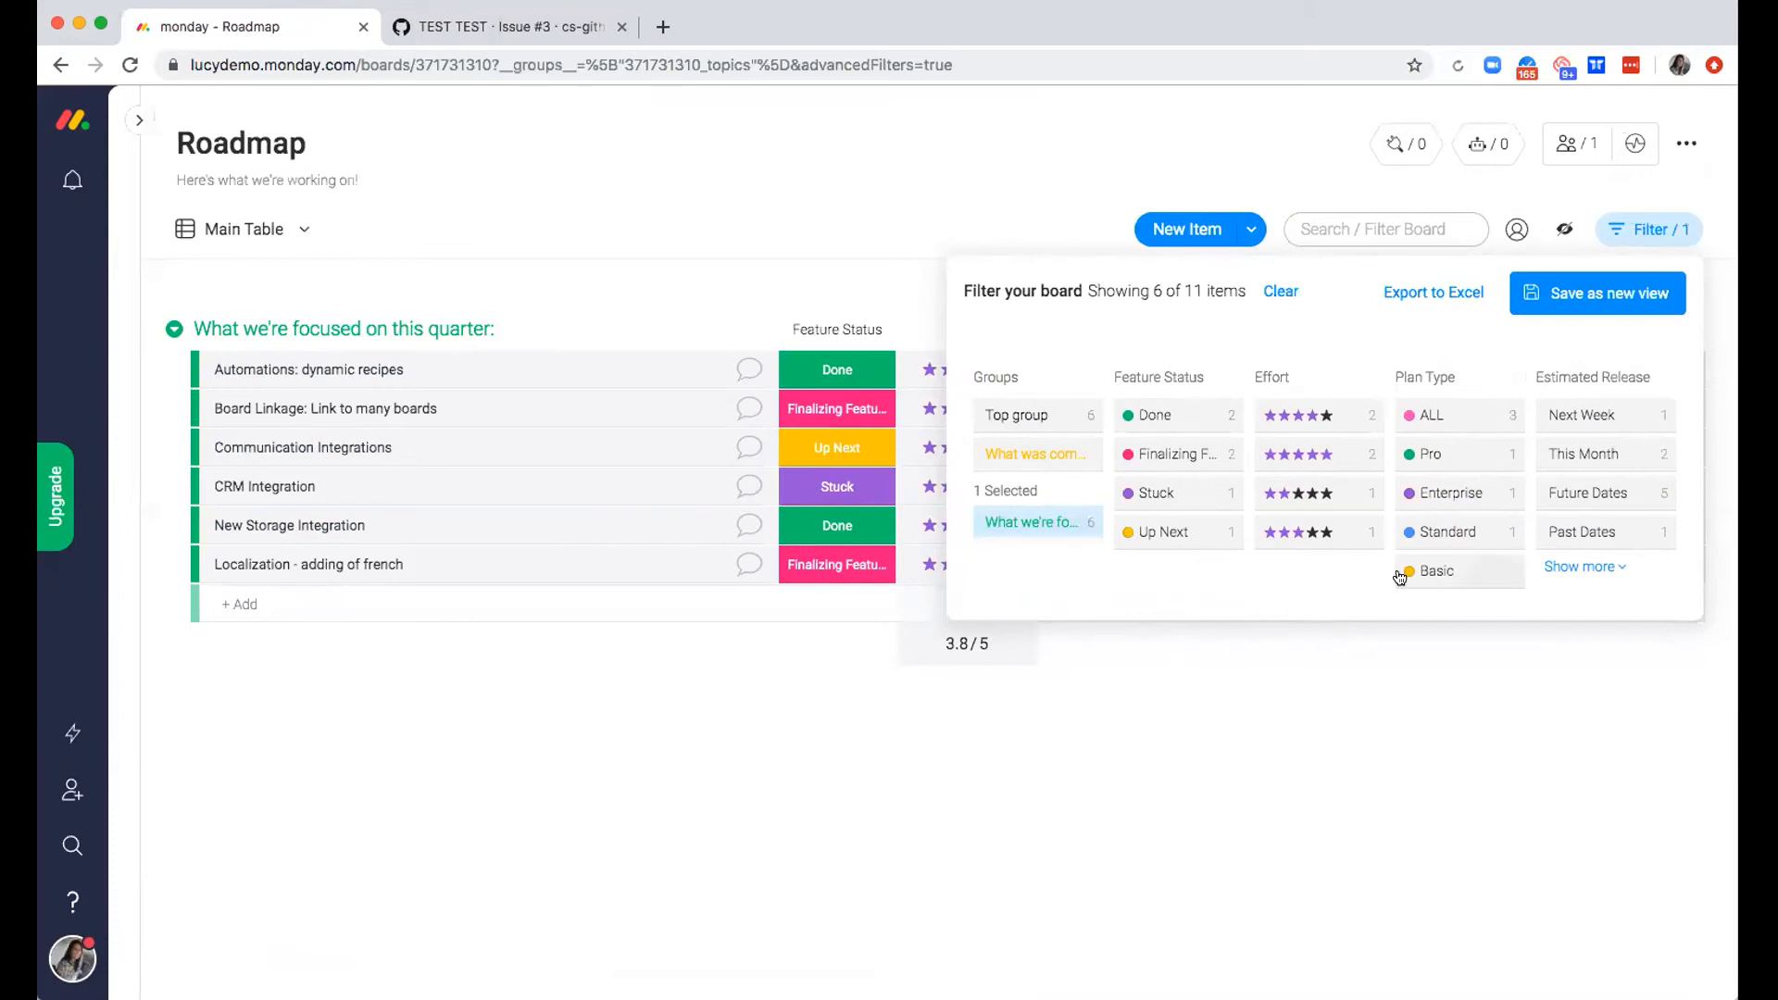
click(1543, 183)
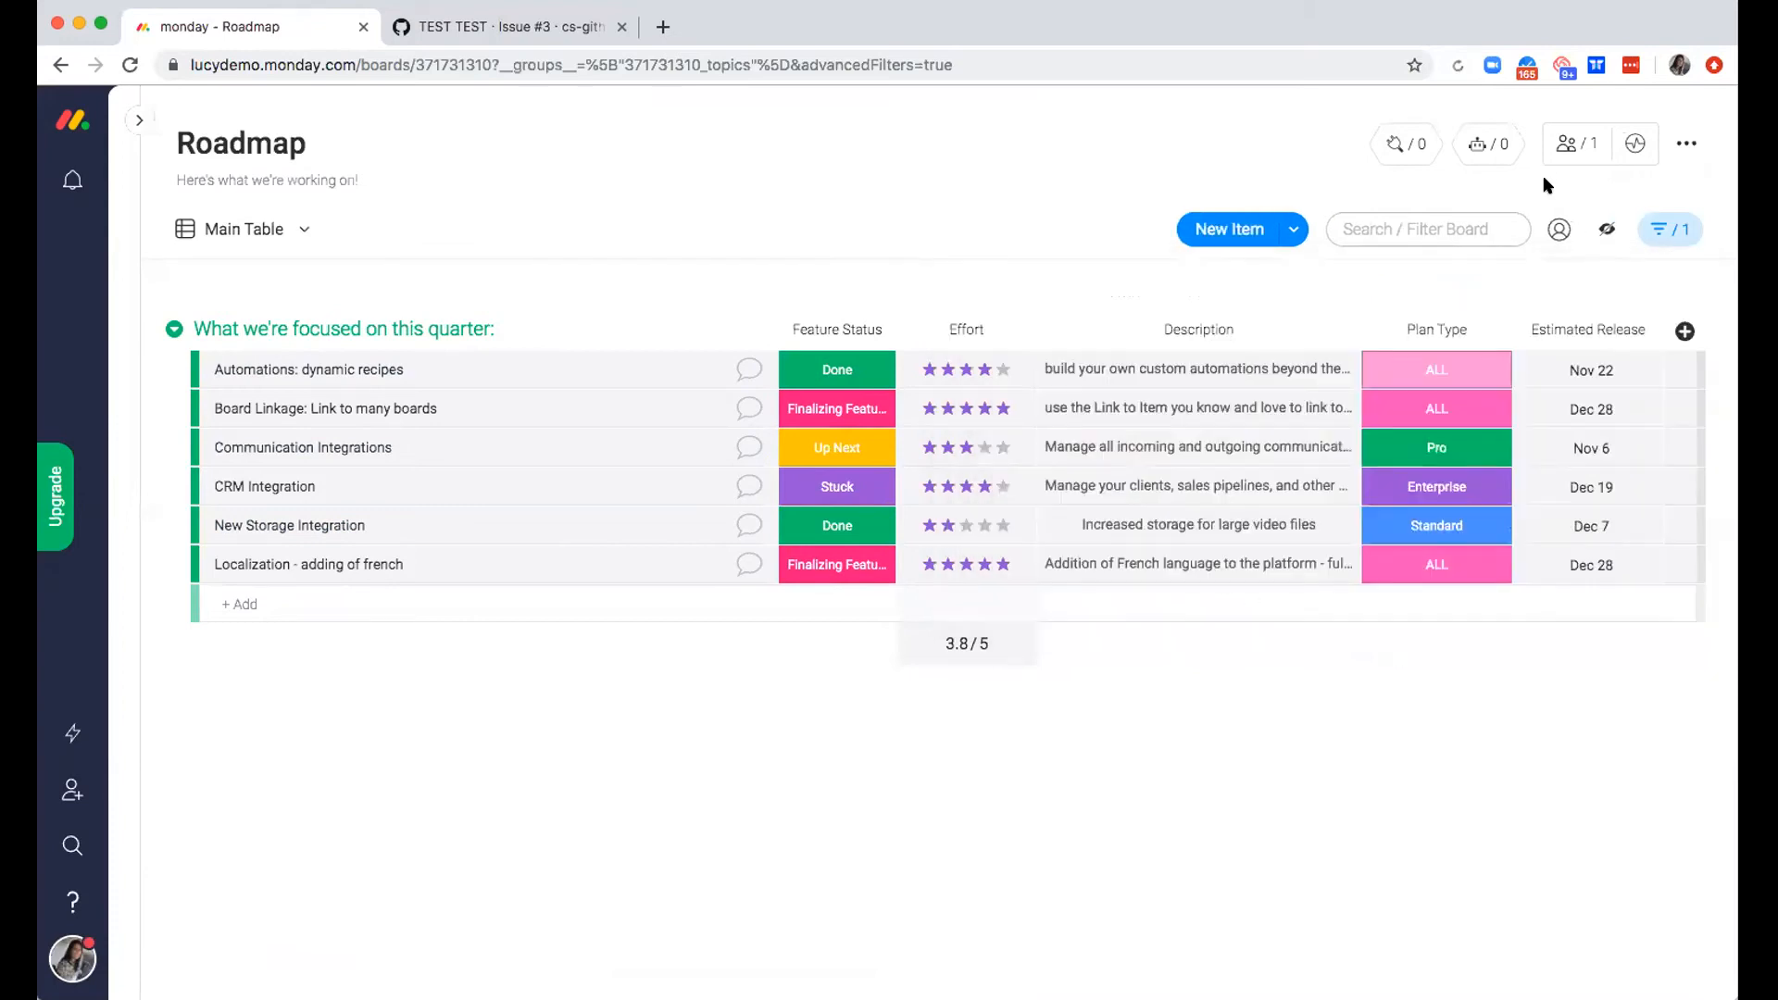
Hide the Effort and Estimated Release columns from the filtered table
click(1608, 231)
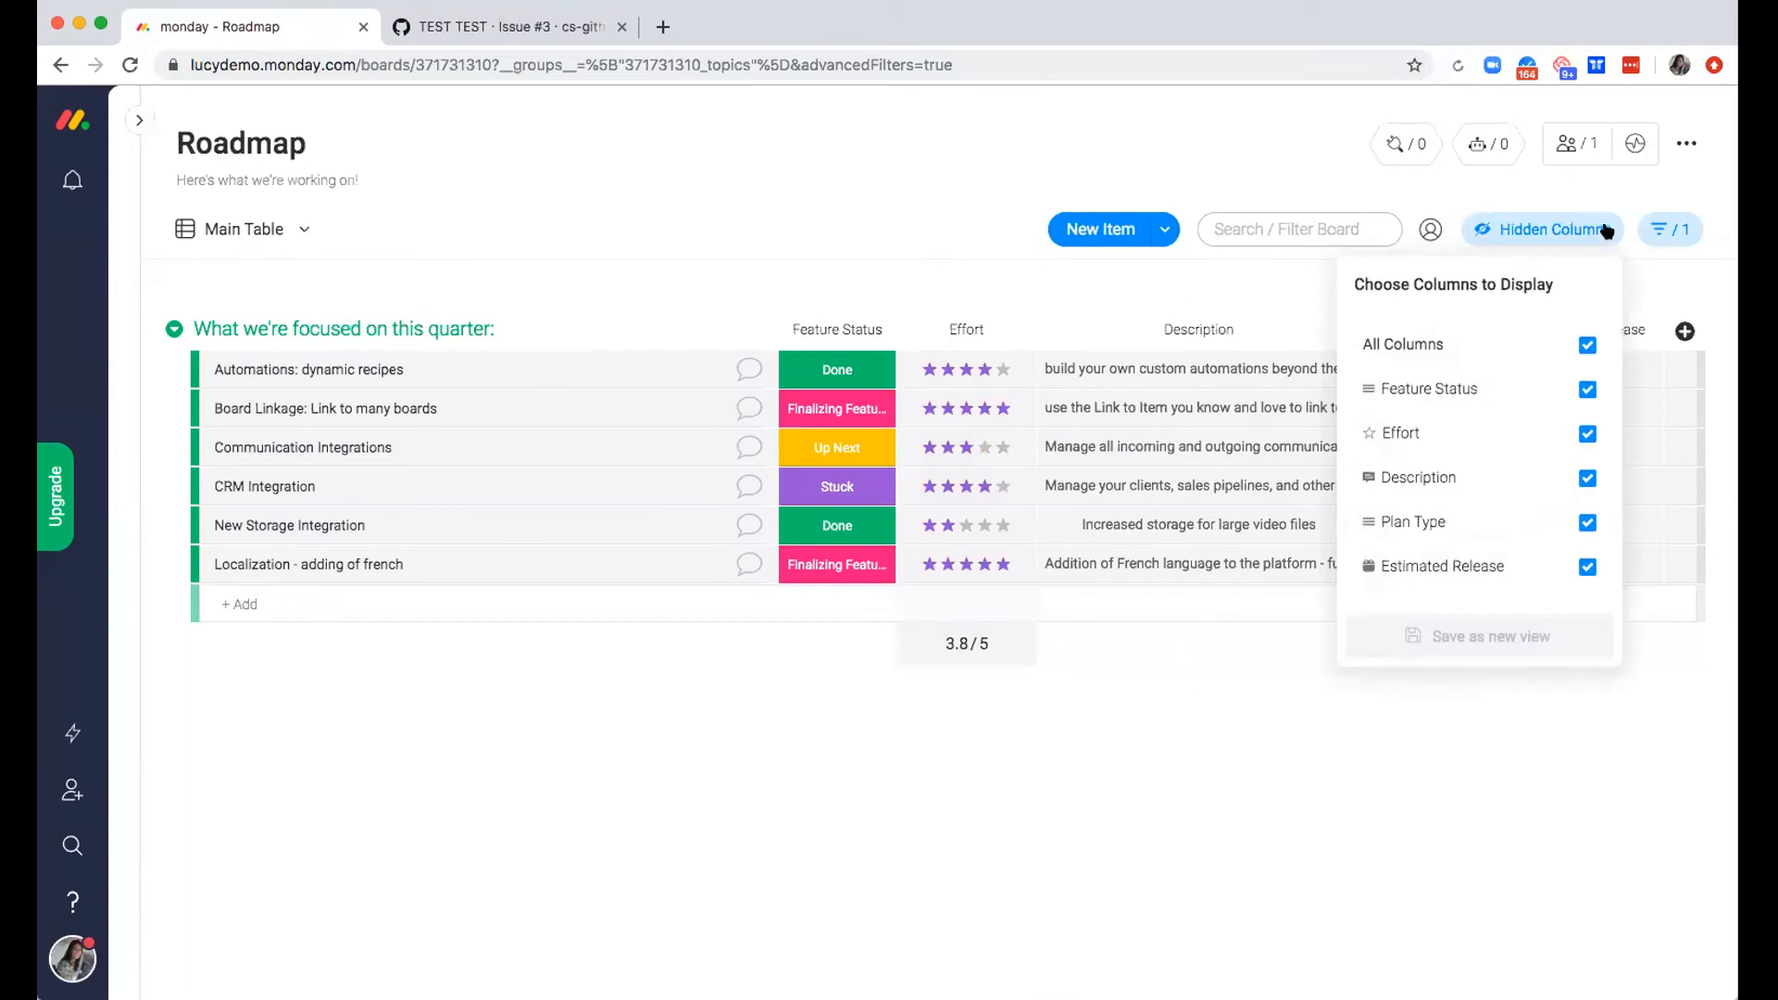
click(1587, 434)
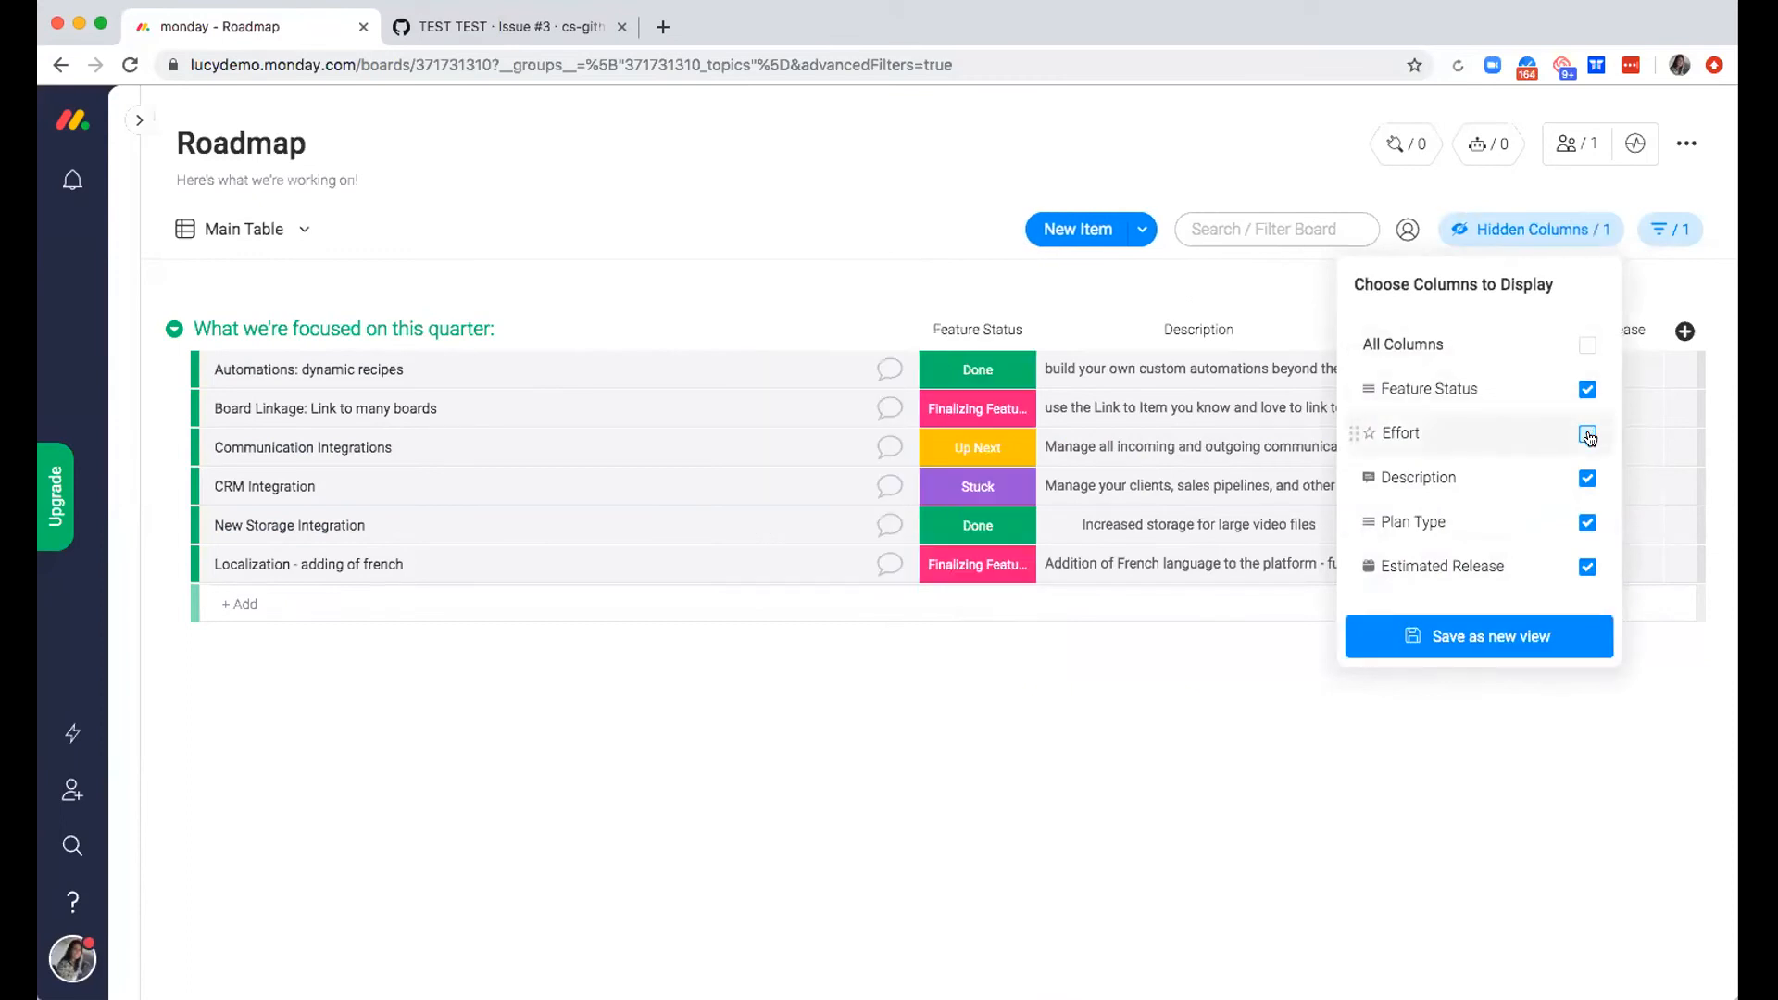
click(1583, 570)
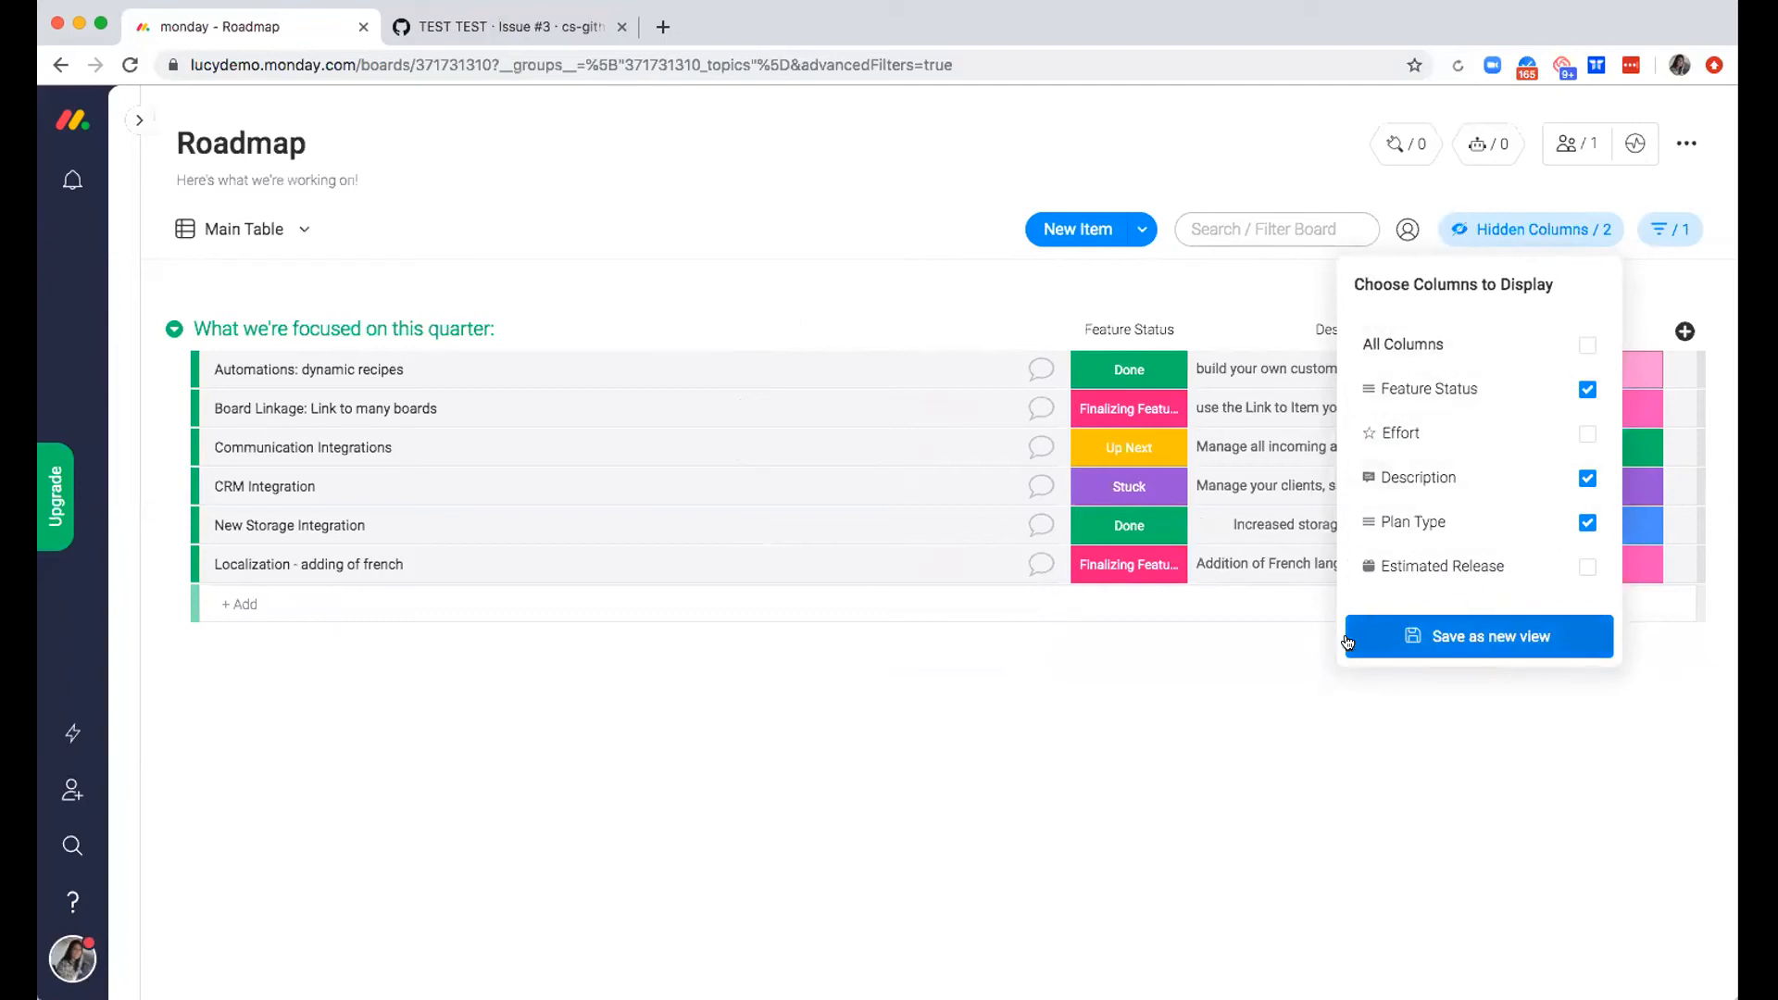
Save the filtered table with its hidden columns as a new view named "External Facing Roadmap"
click(1562, 639)
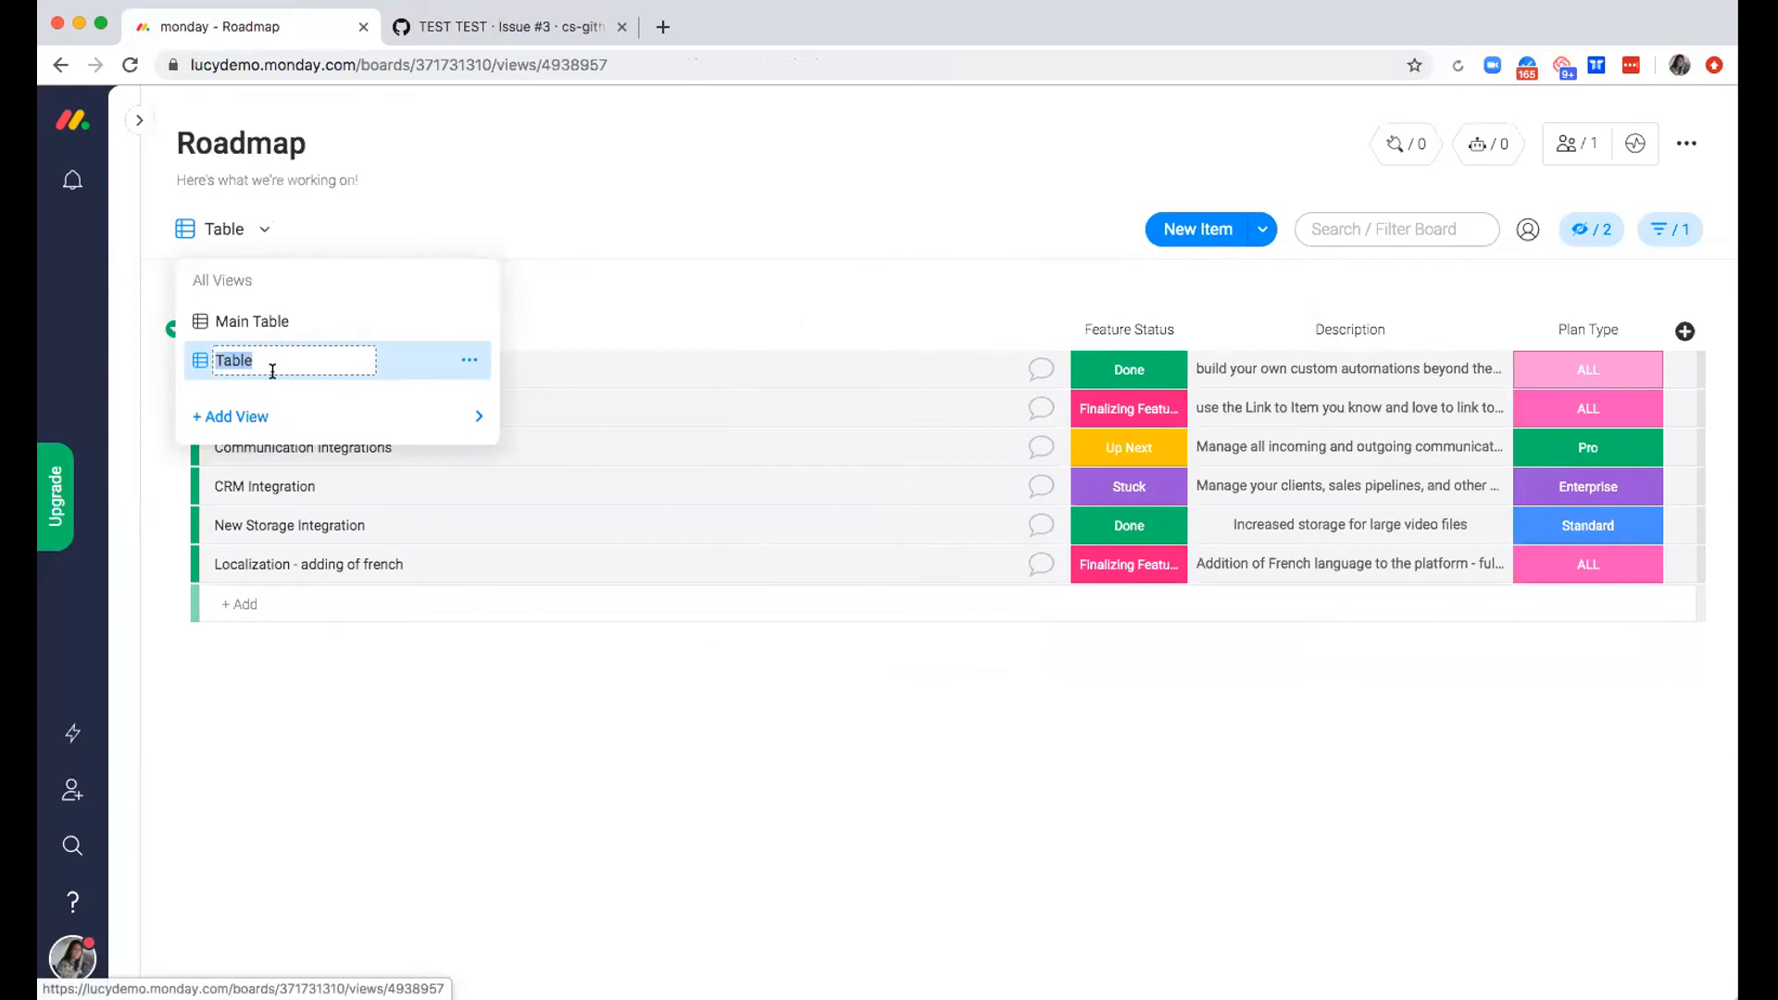
text(Ext)
text(ernal Facing Roadmap)
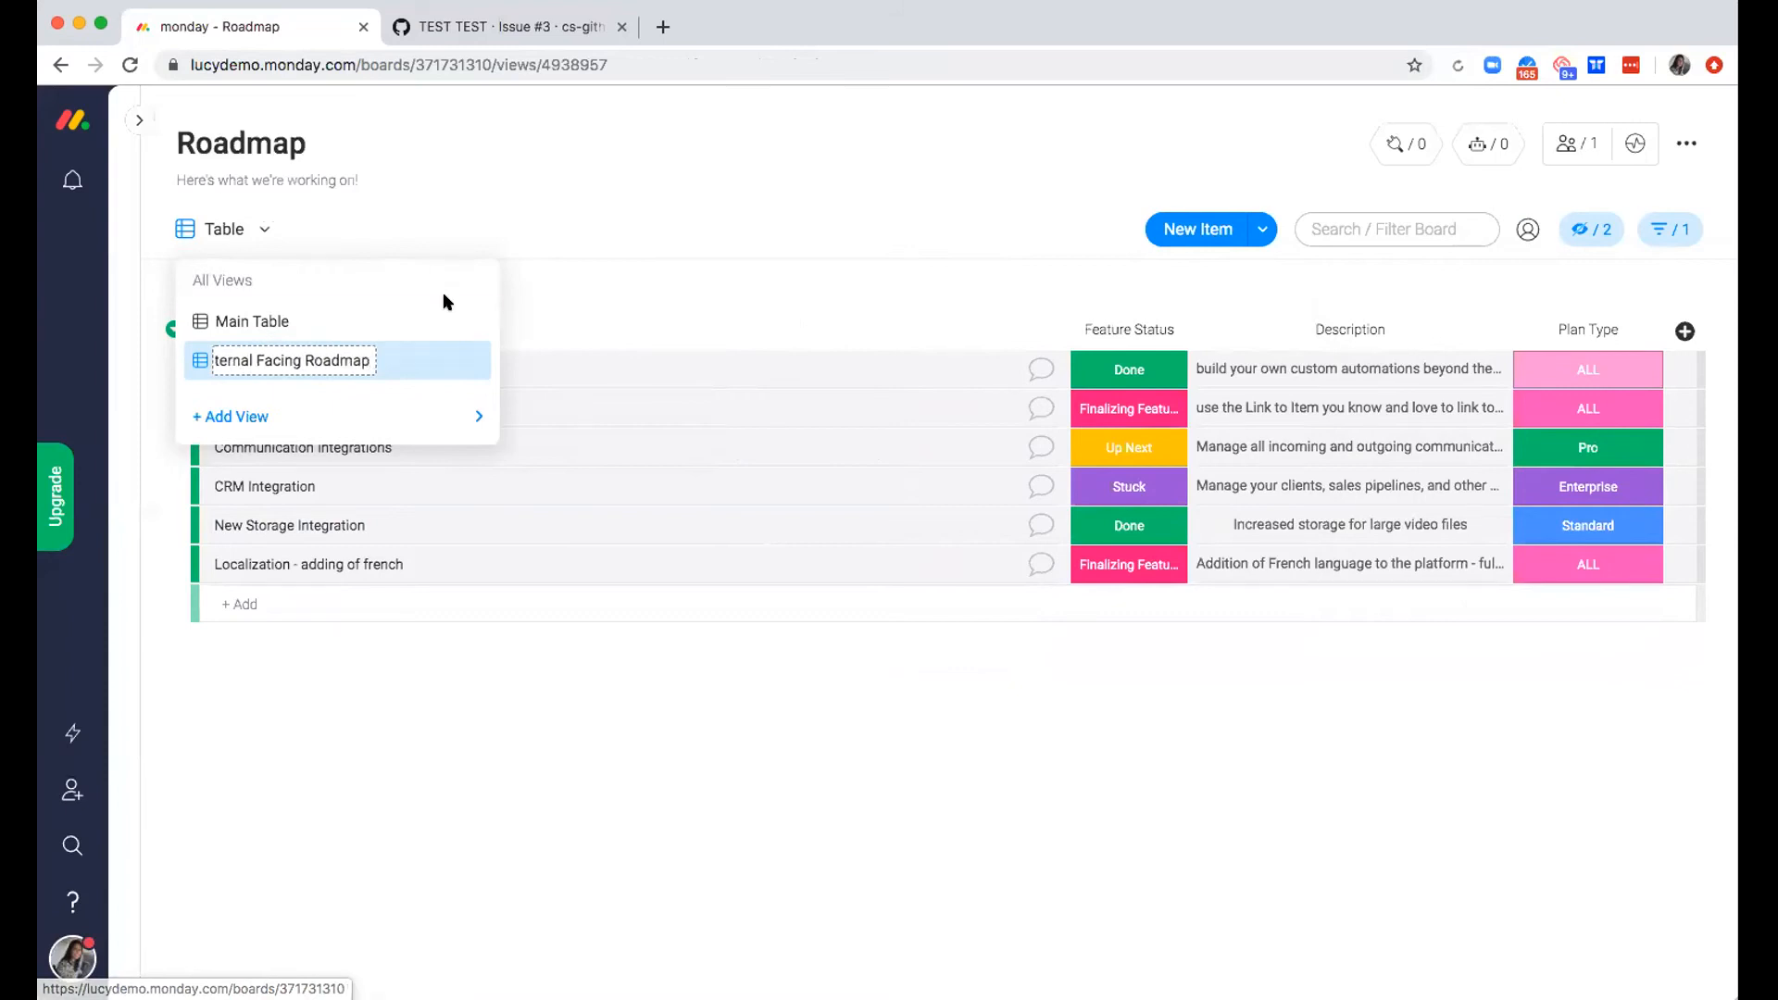
click(643, 242)
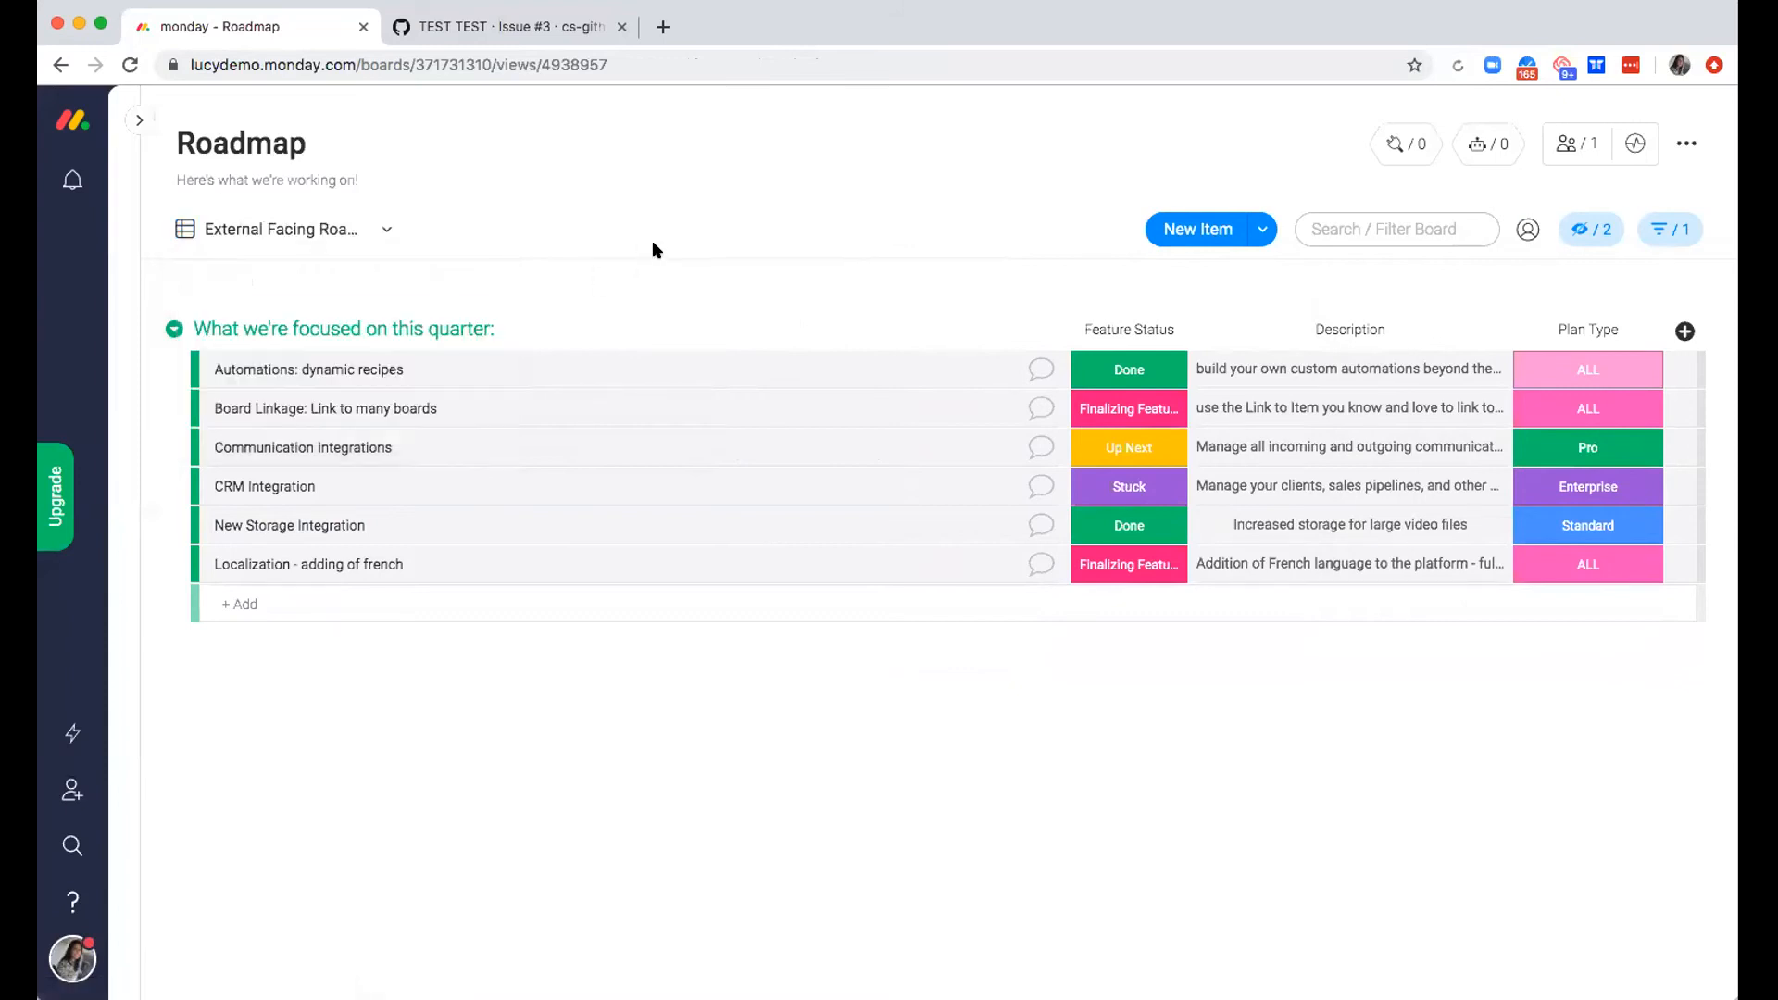
Compare the full Main Table view with the External Facing Roadmap view, ending on the external one
click(385, 229)
click(368, 319)
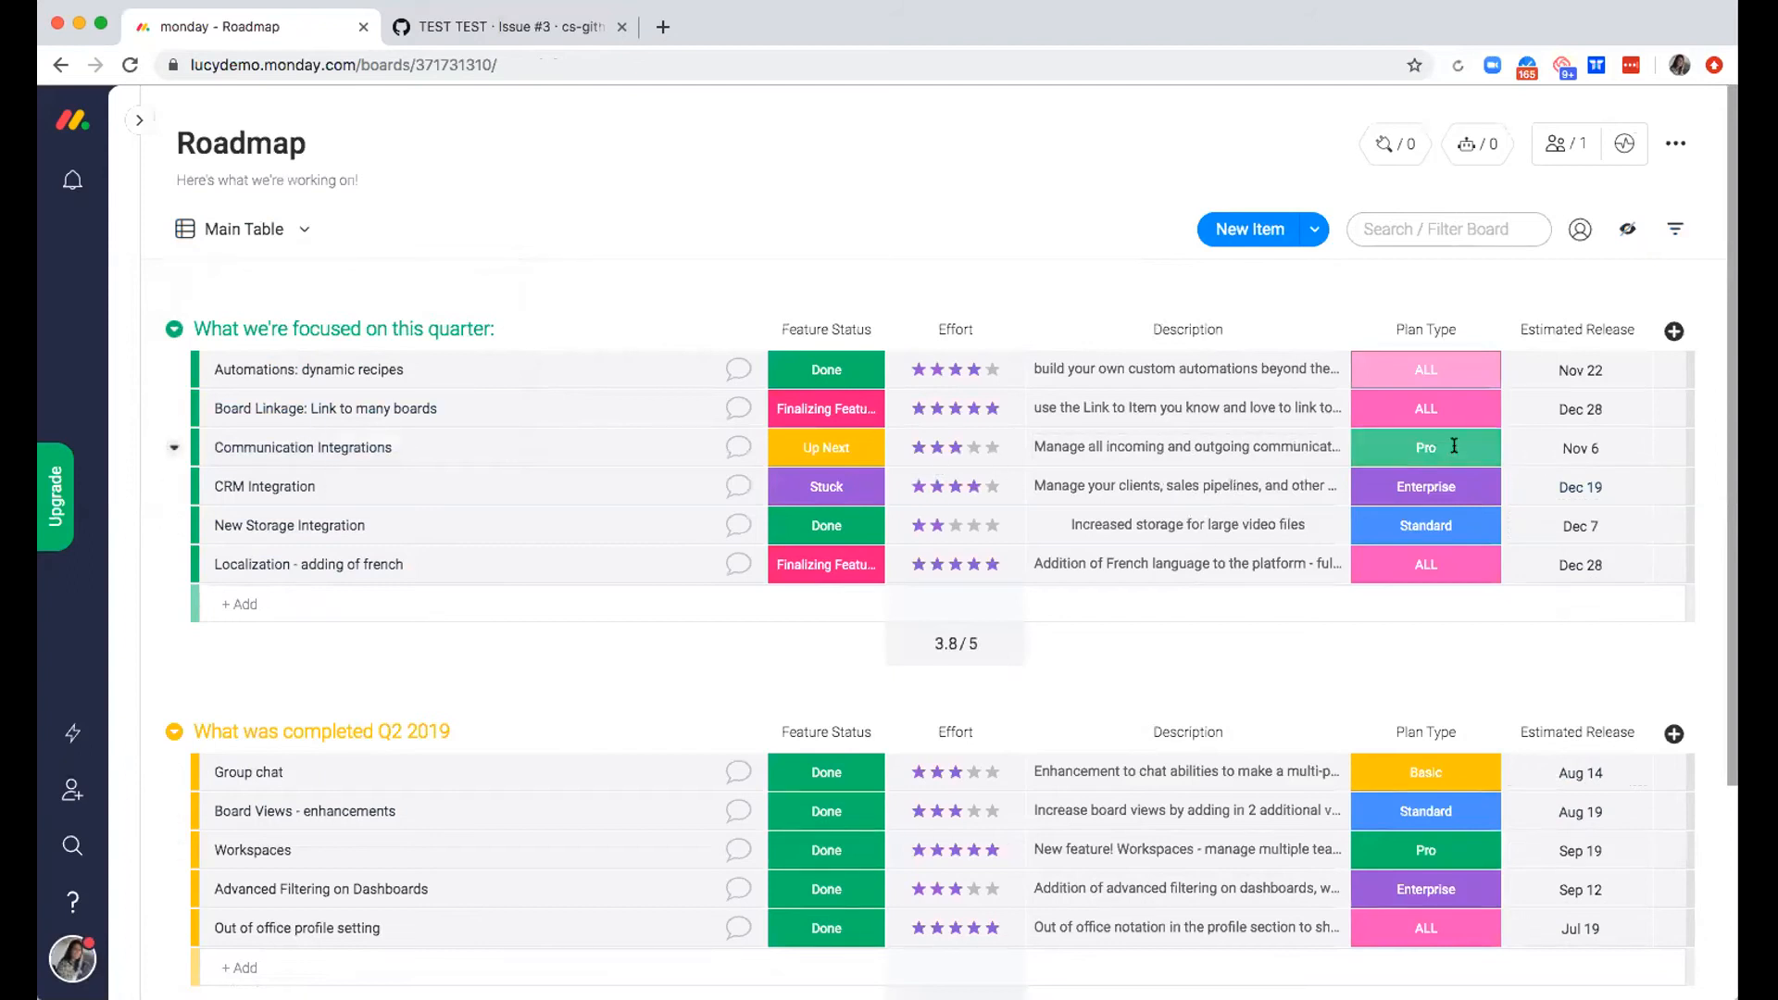
click(278, 230)
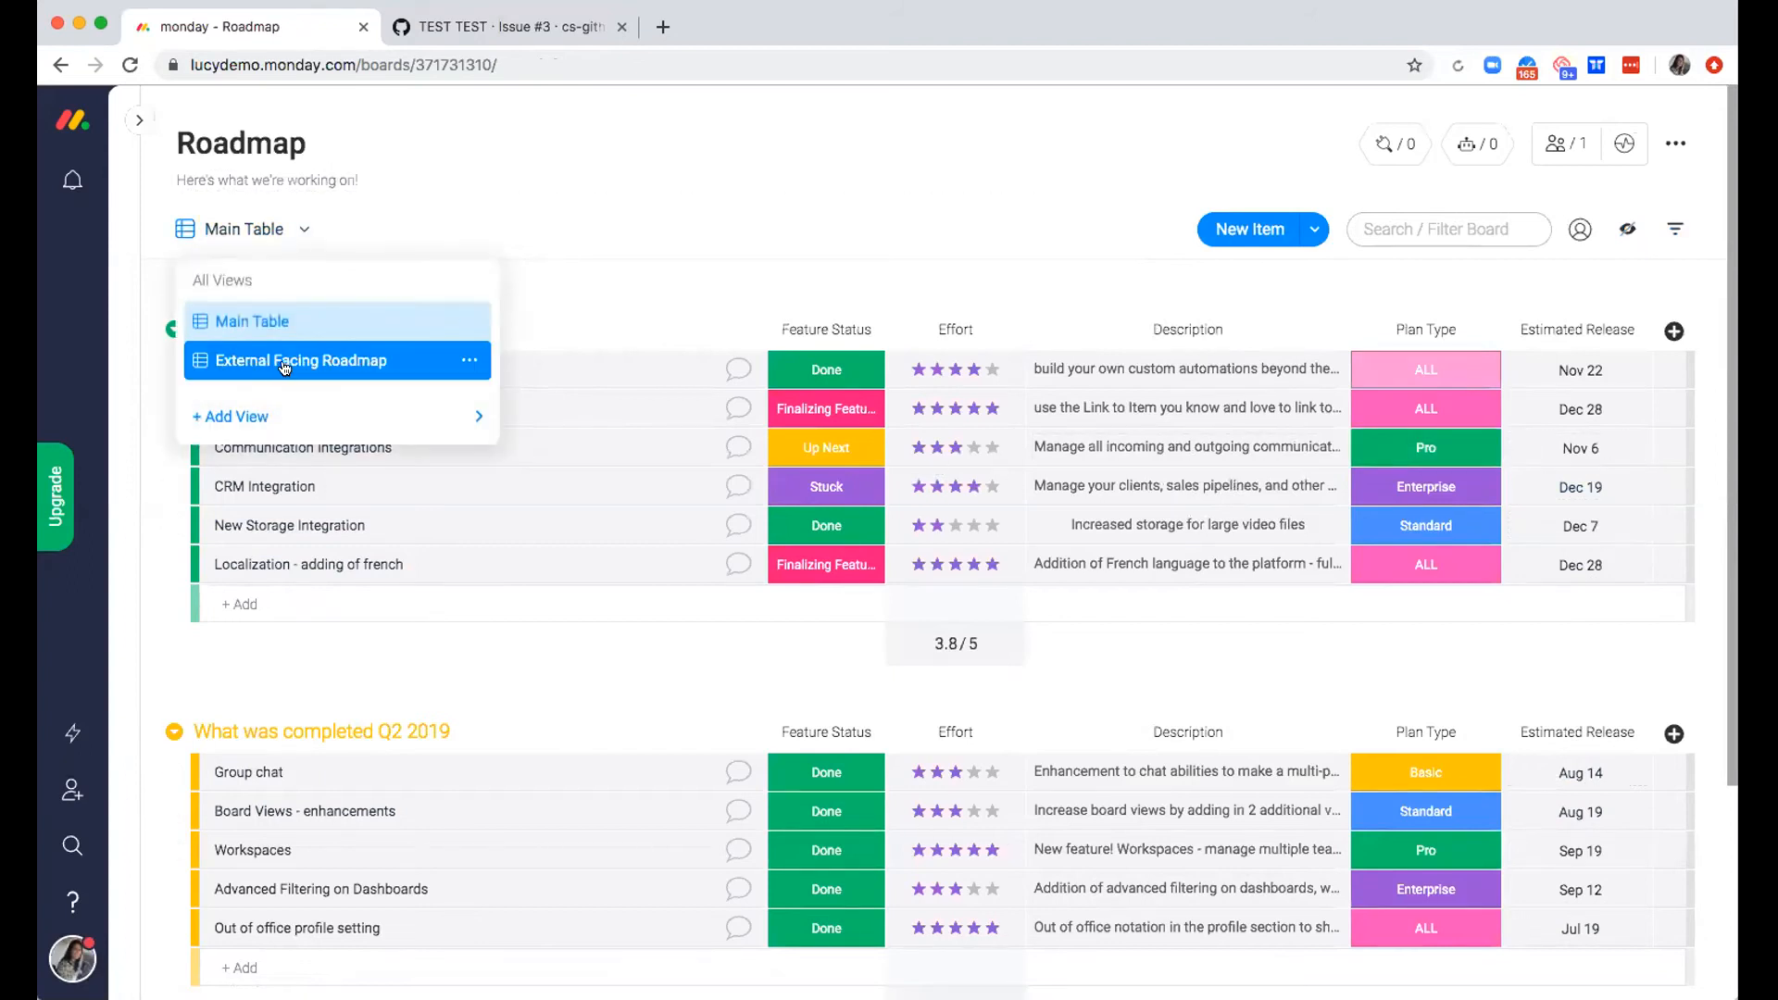
click(297, 363)
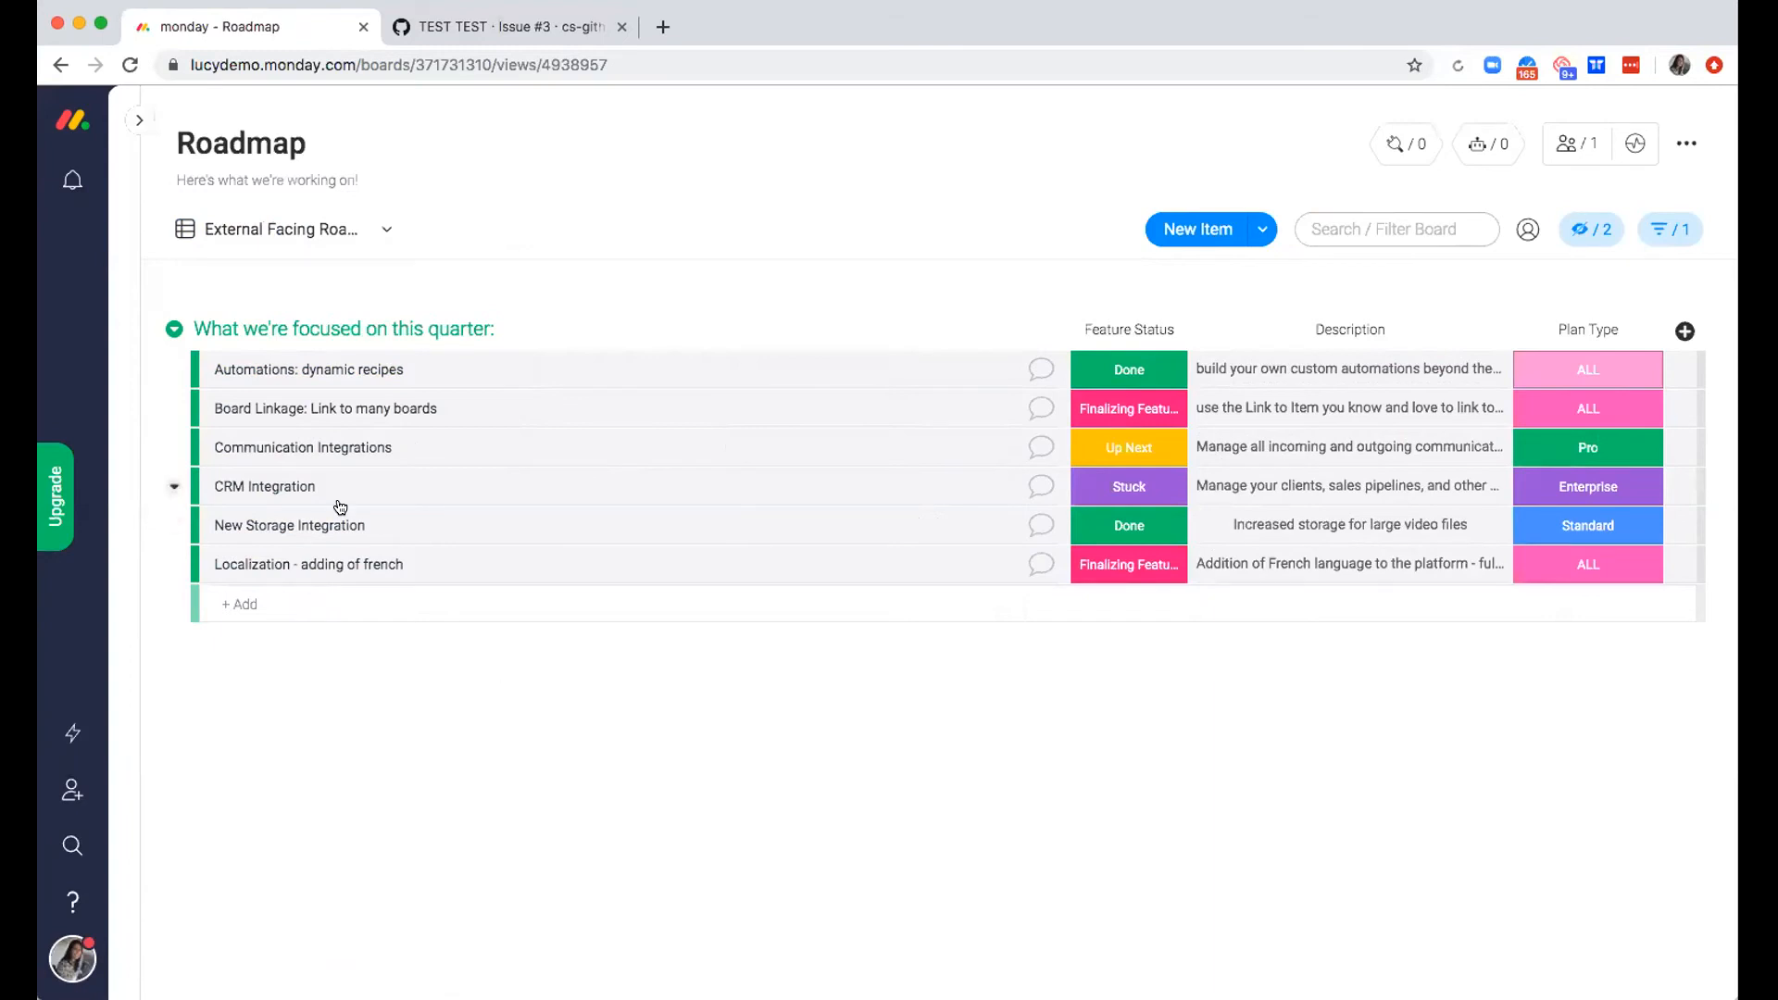
Try to share the External Facing Roadmap view, dismiss the notification and reload the board
click(386, 229)
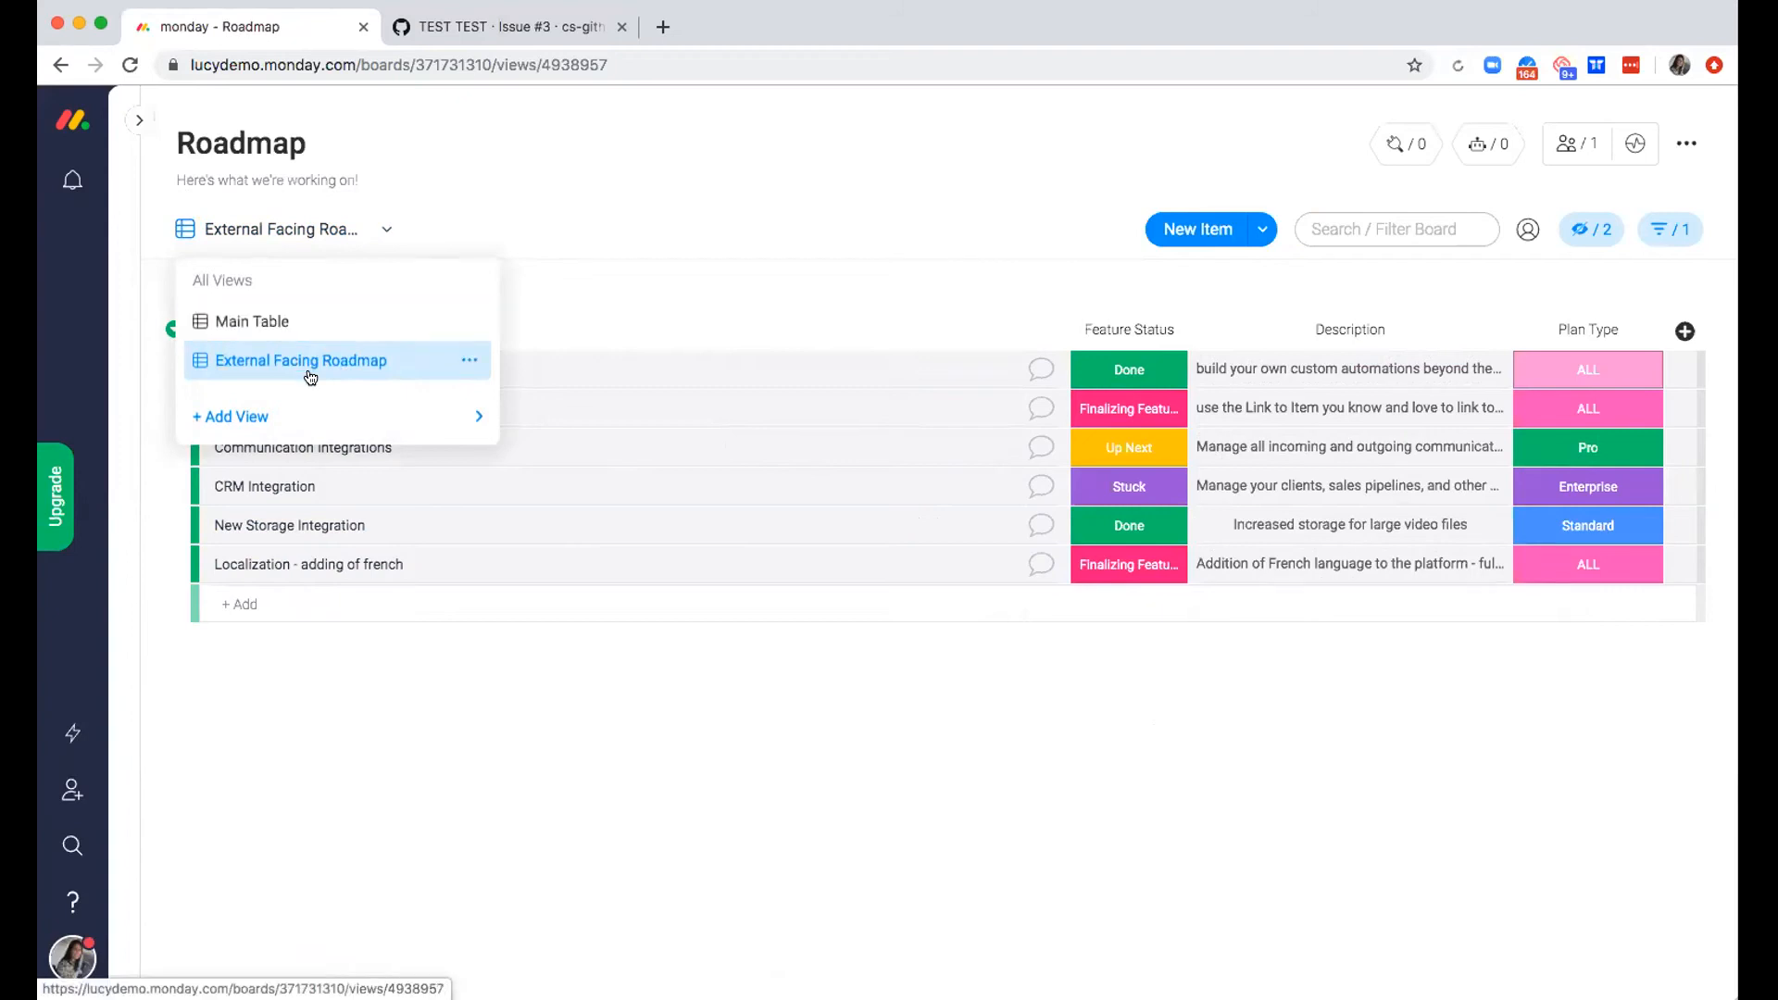
mouse_move(436, 420)
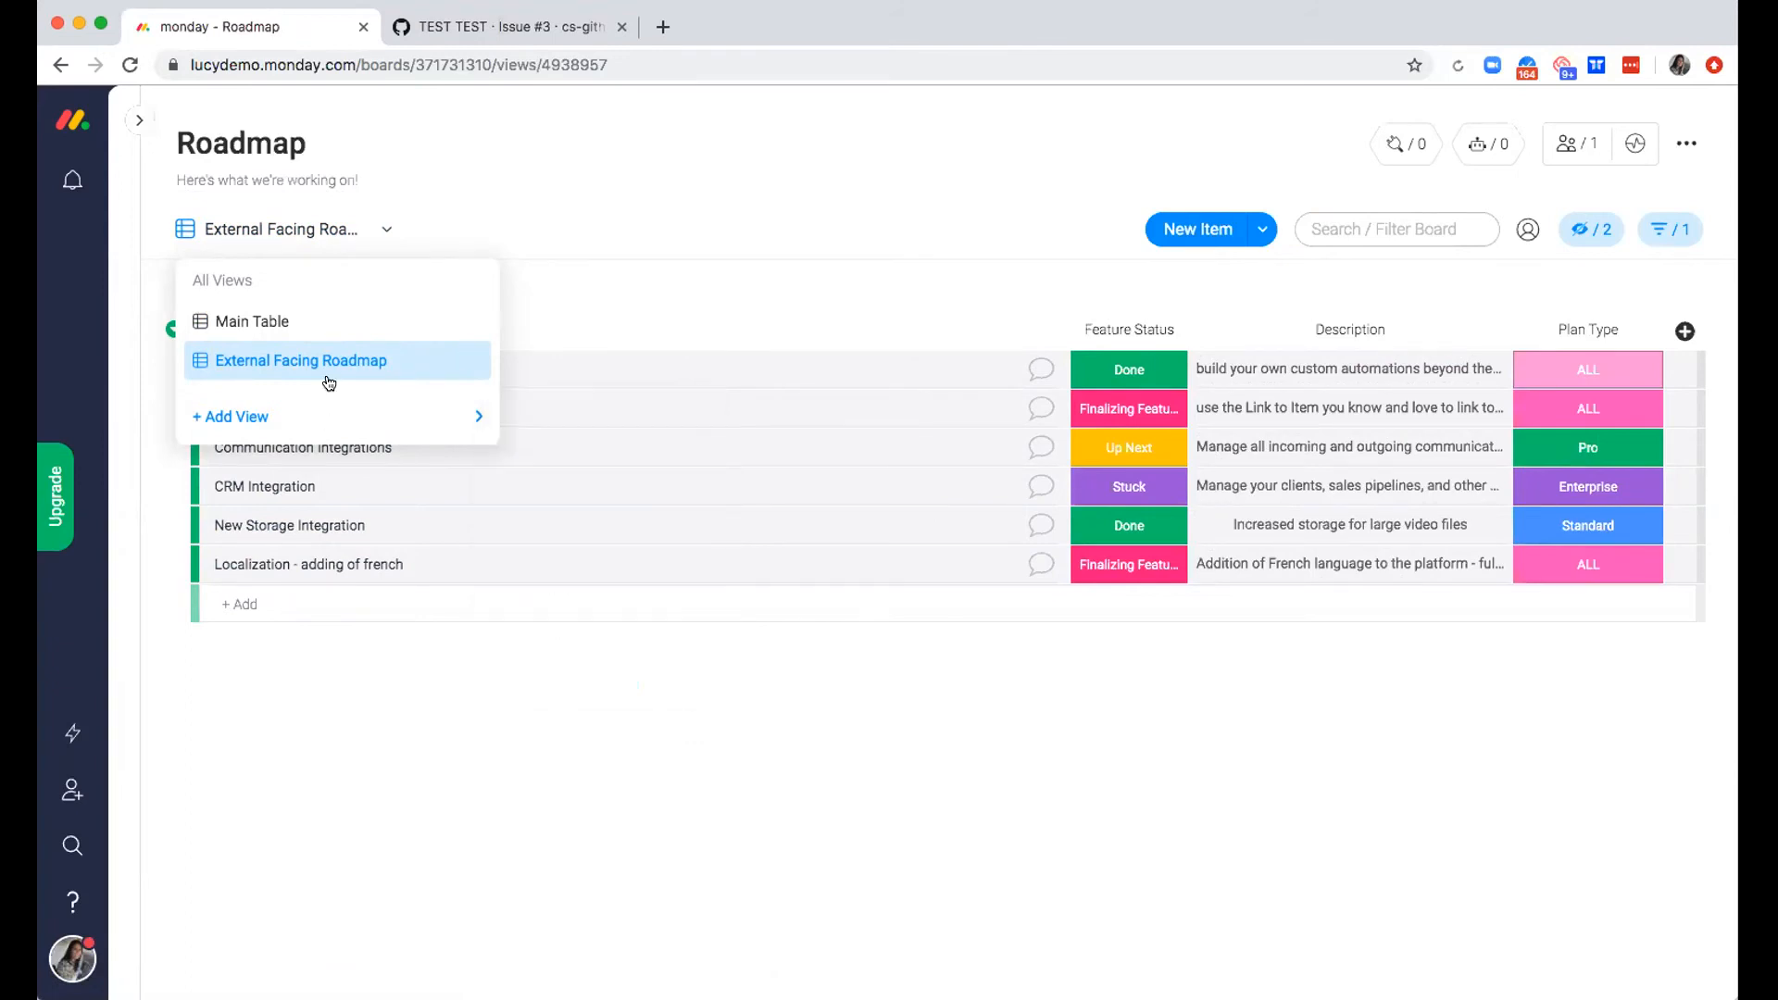
click(469, 361)
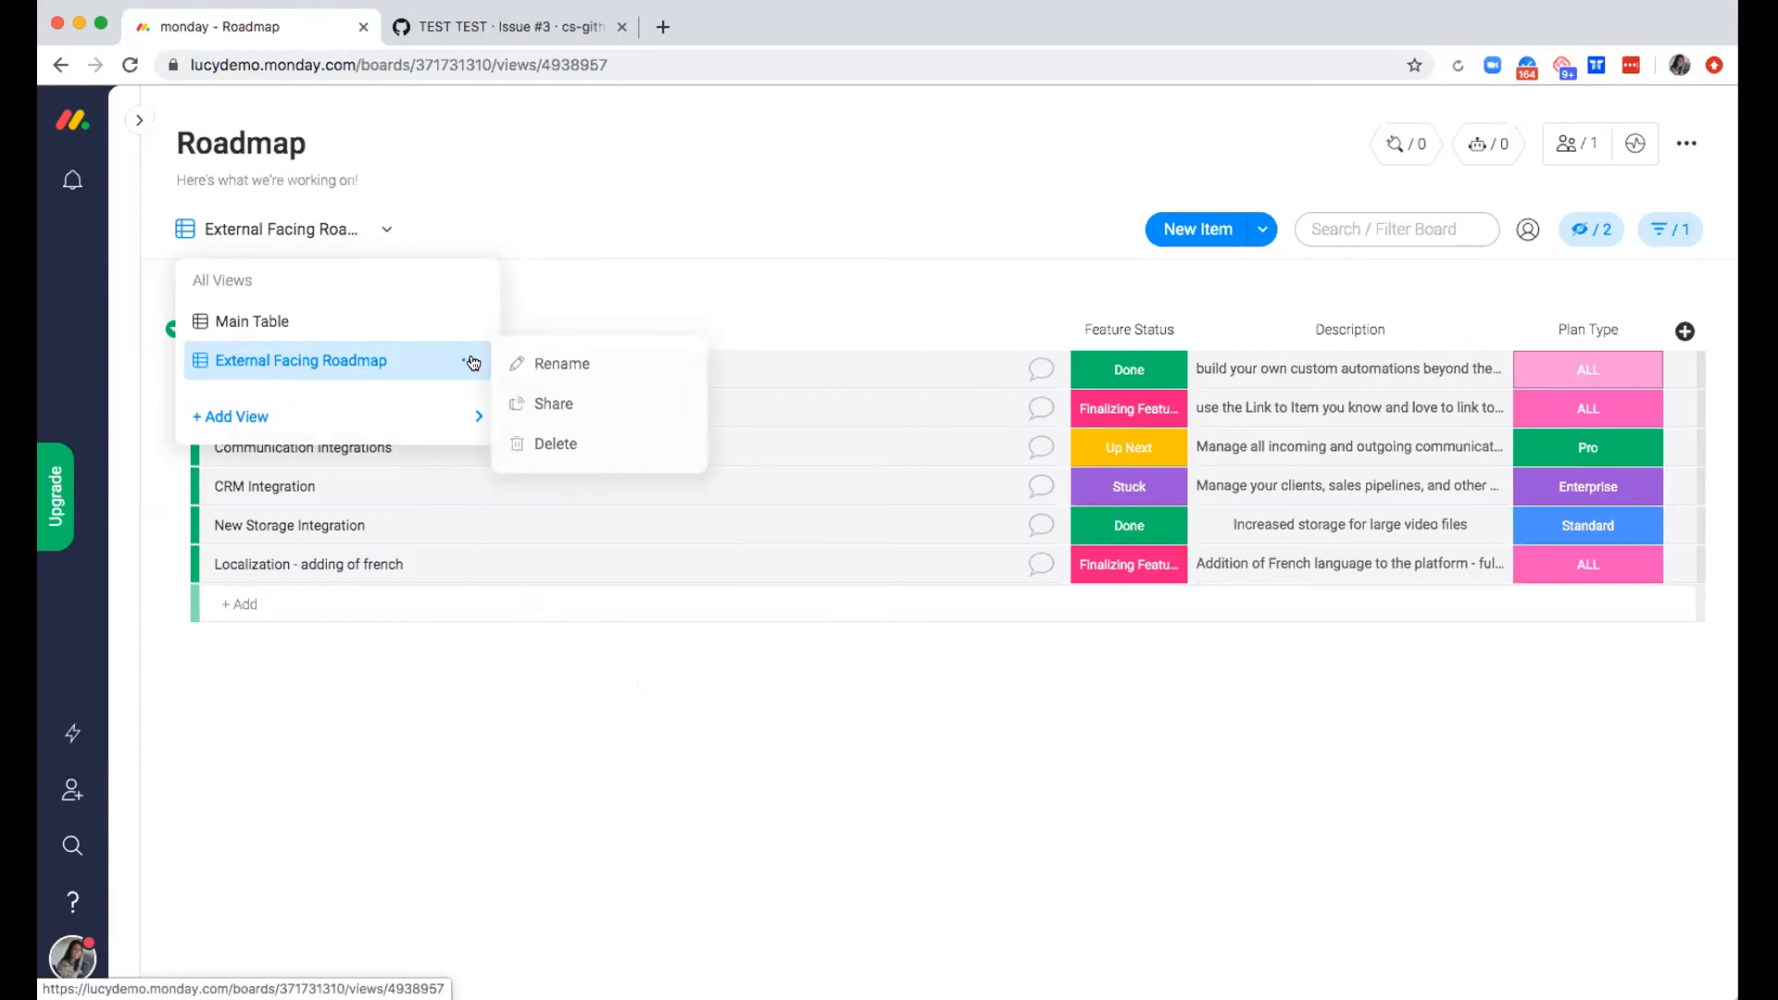
click(586, 410)
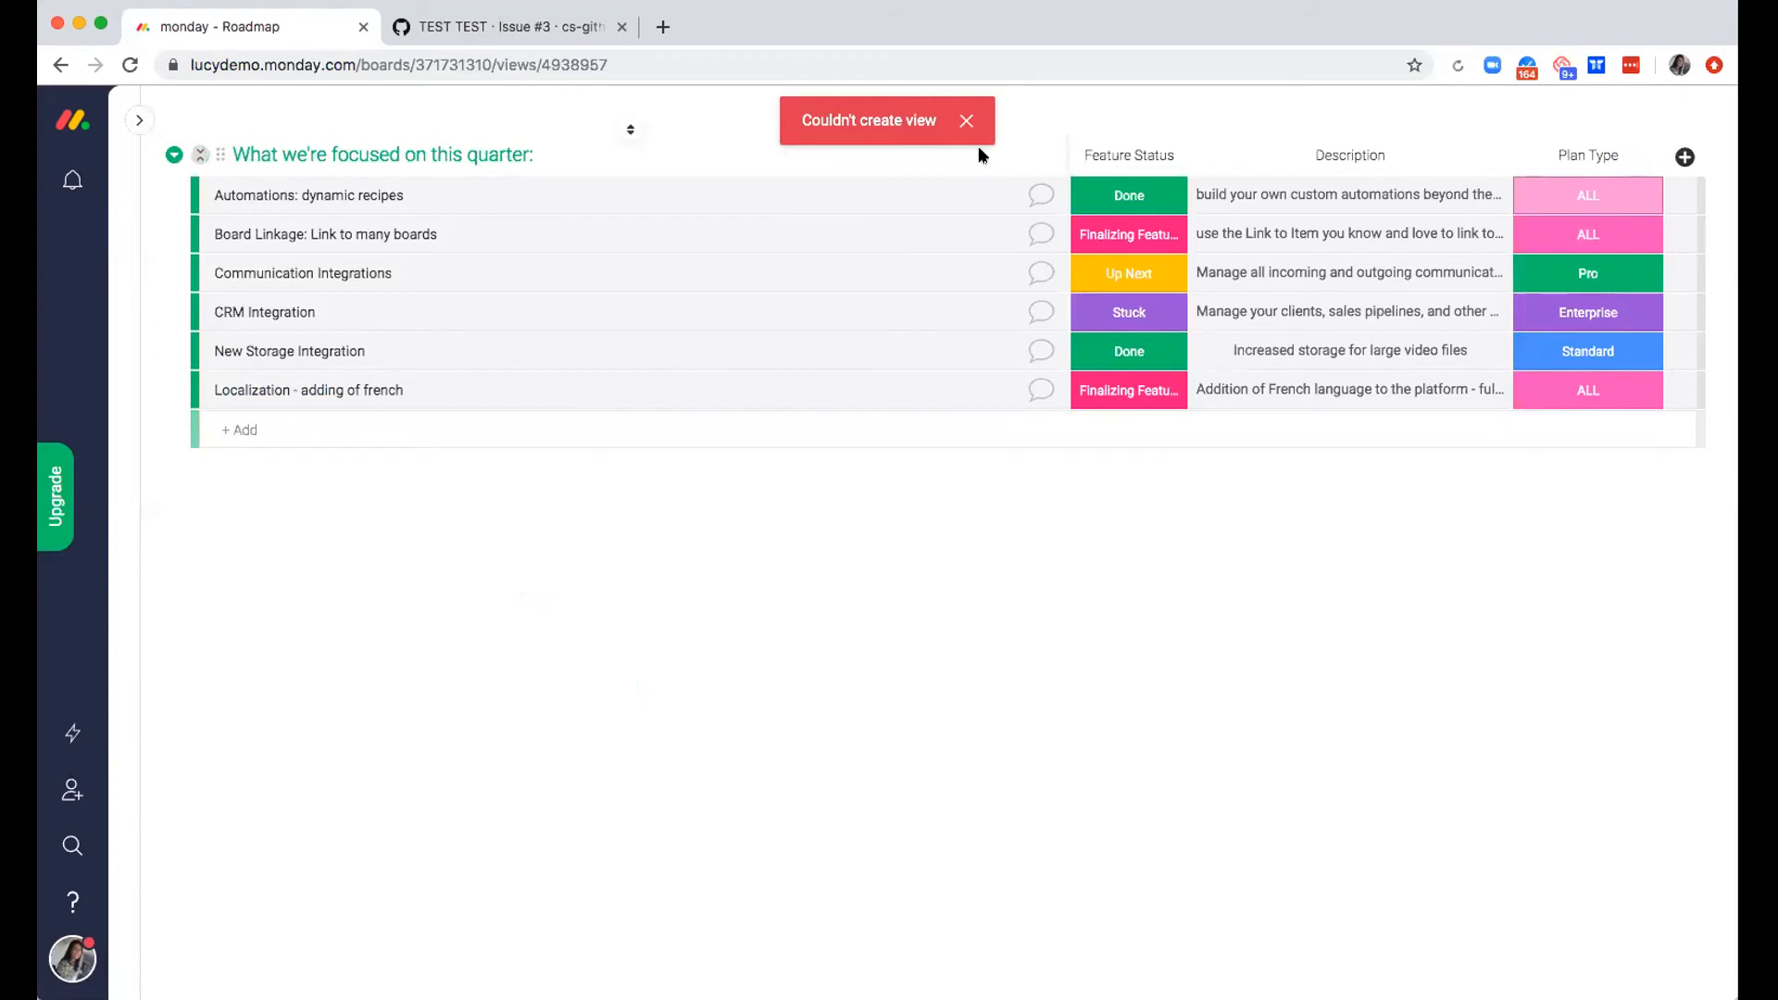
click(964, 120)
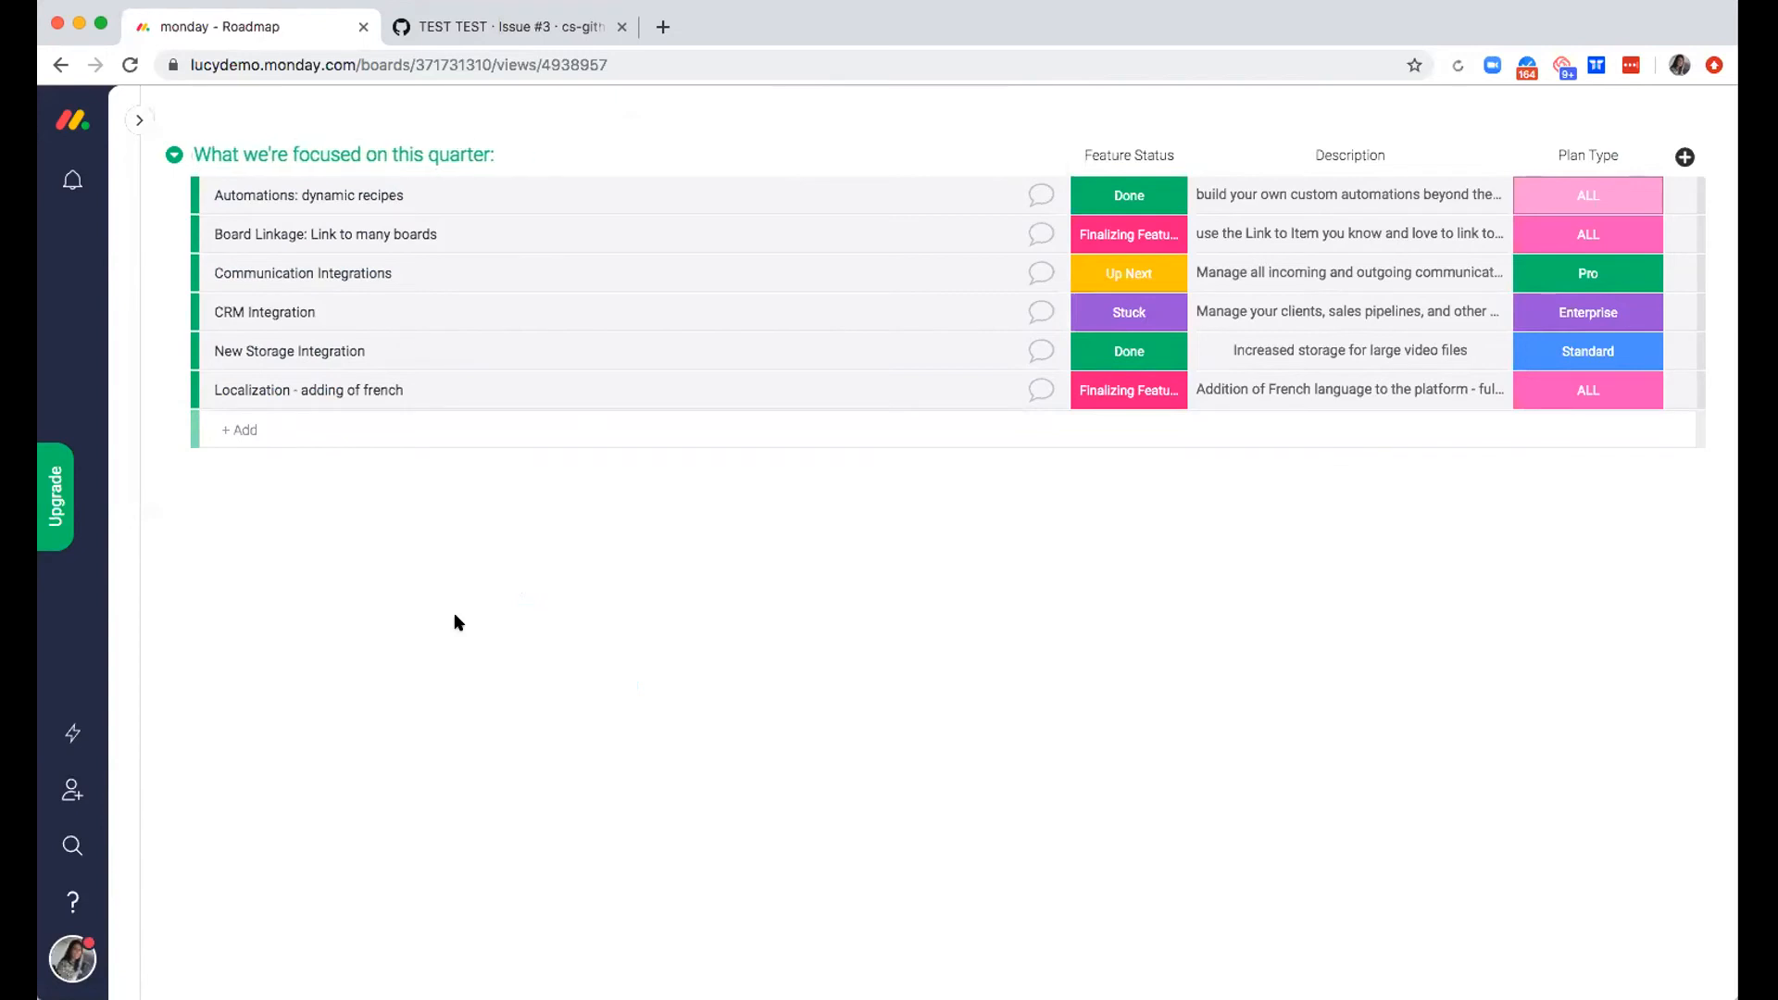
click(131, 65)
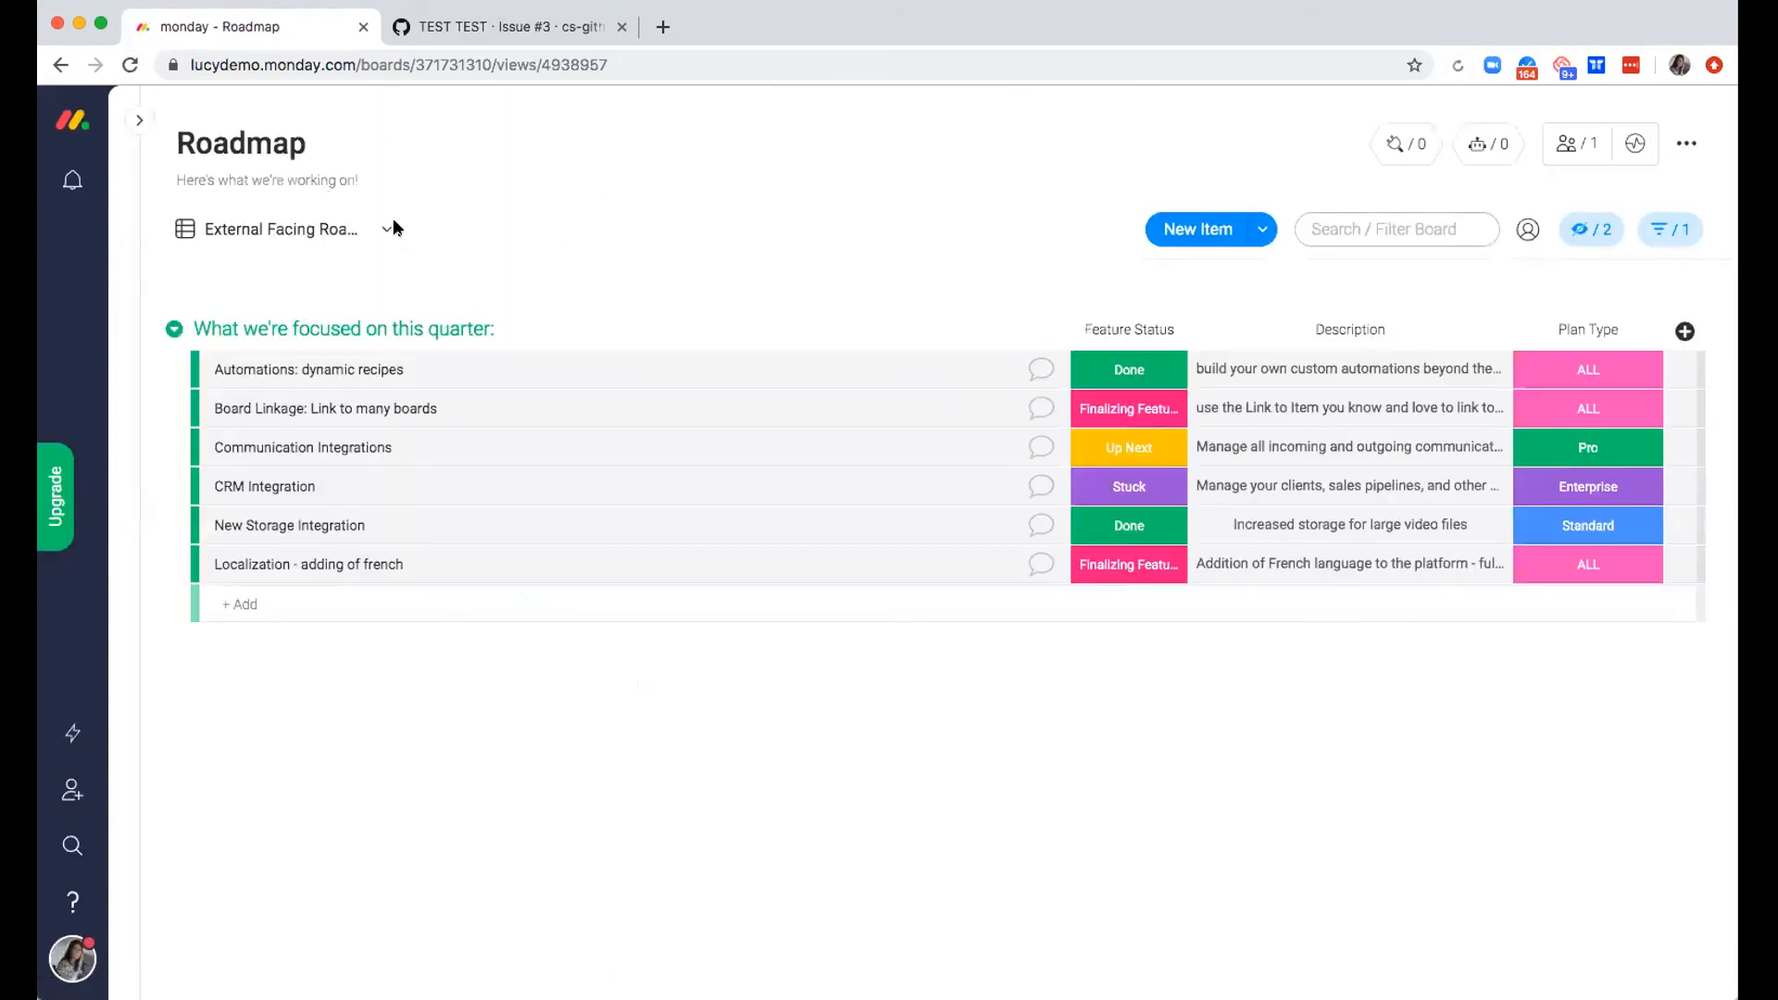
Retry sharing the External Facing Roadmap view after the reload, and refresh the page again
click(390, 223)
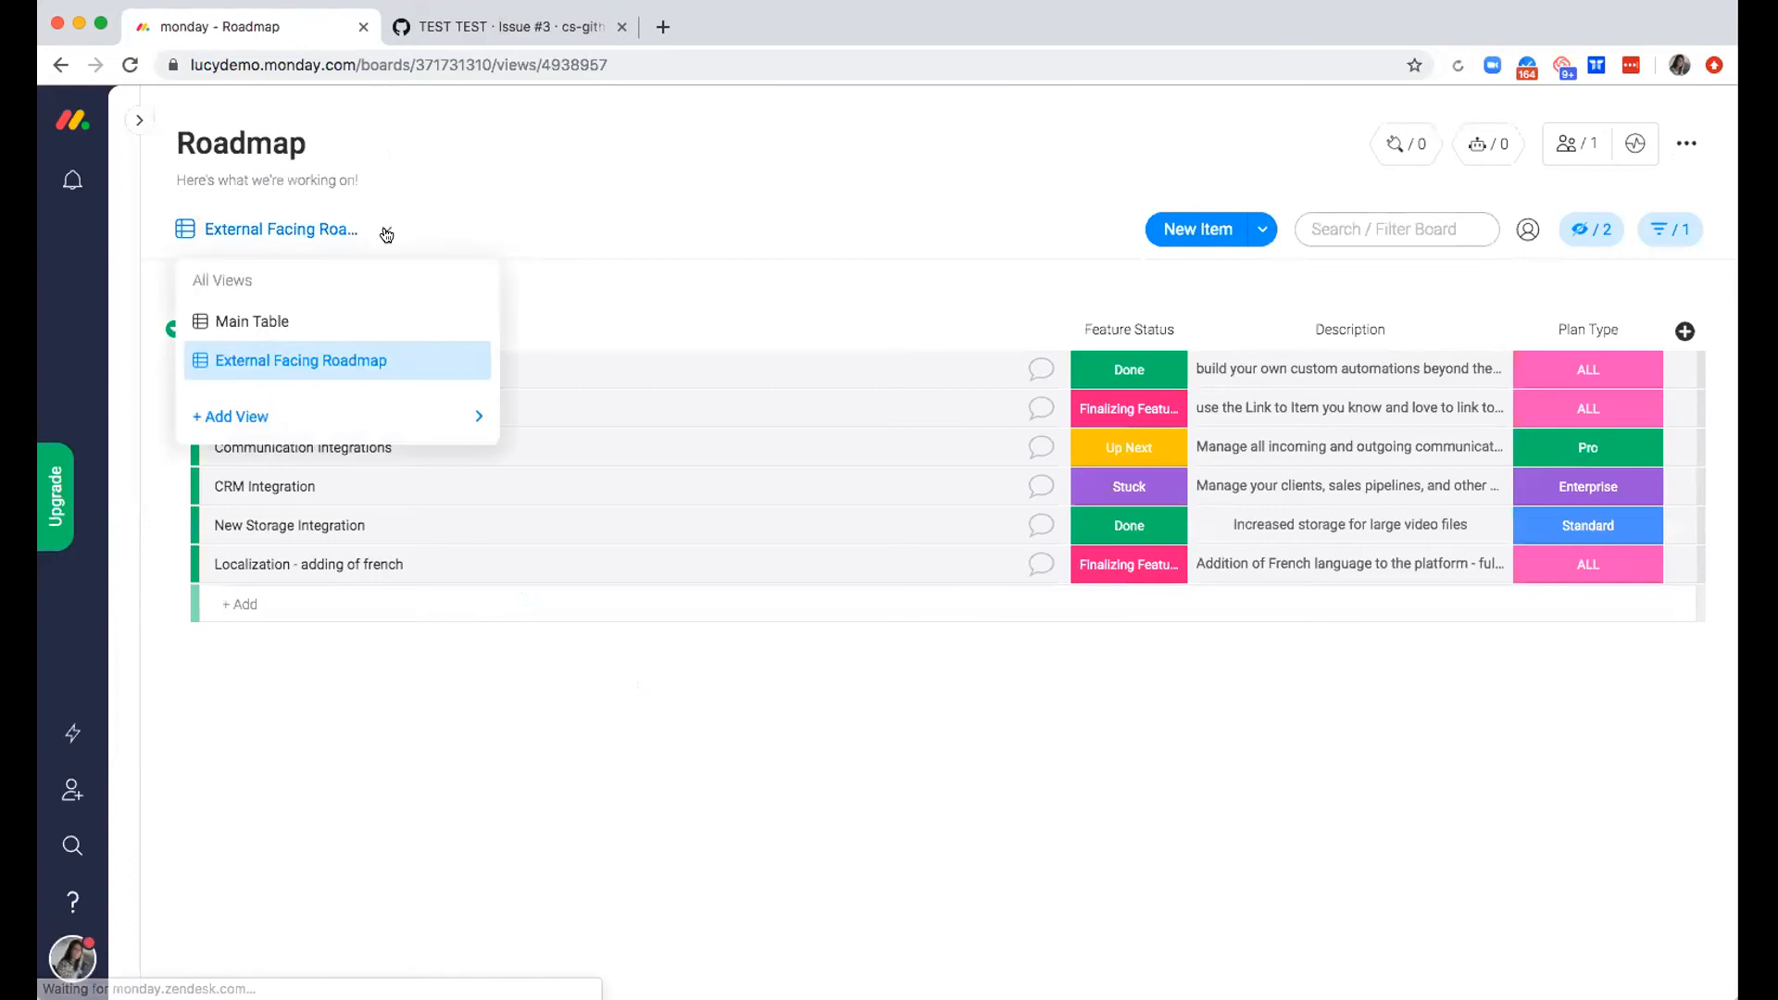
click(469, 362)
click(544, 410)
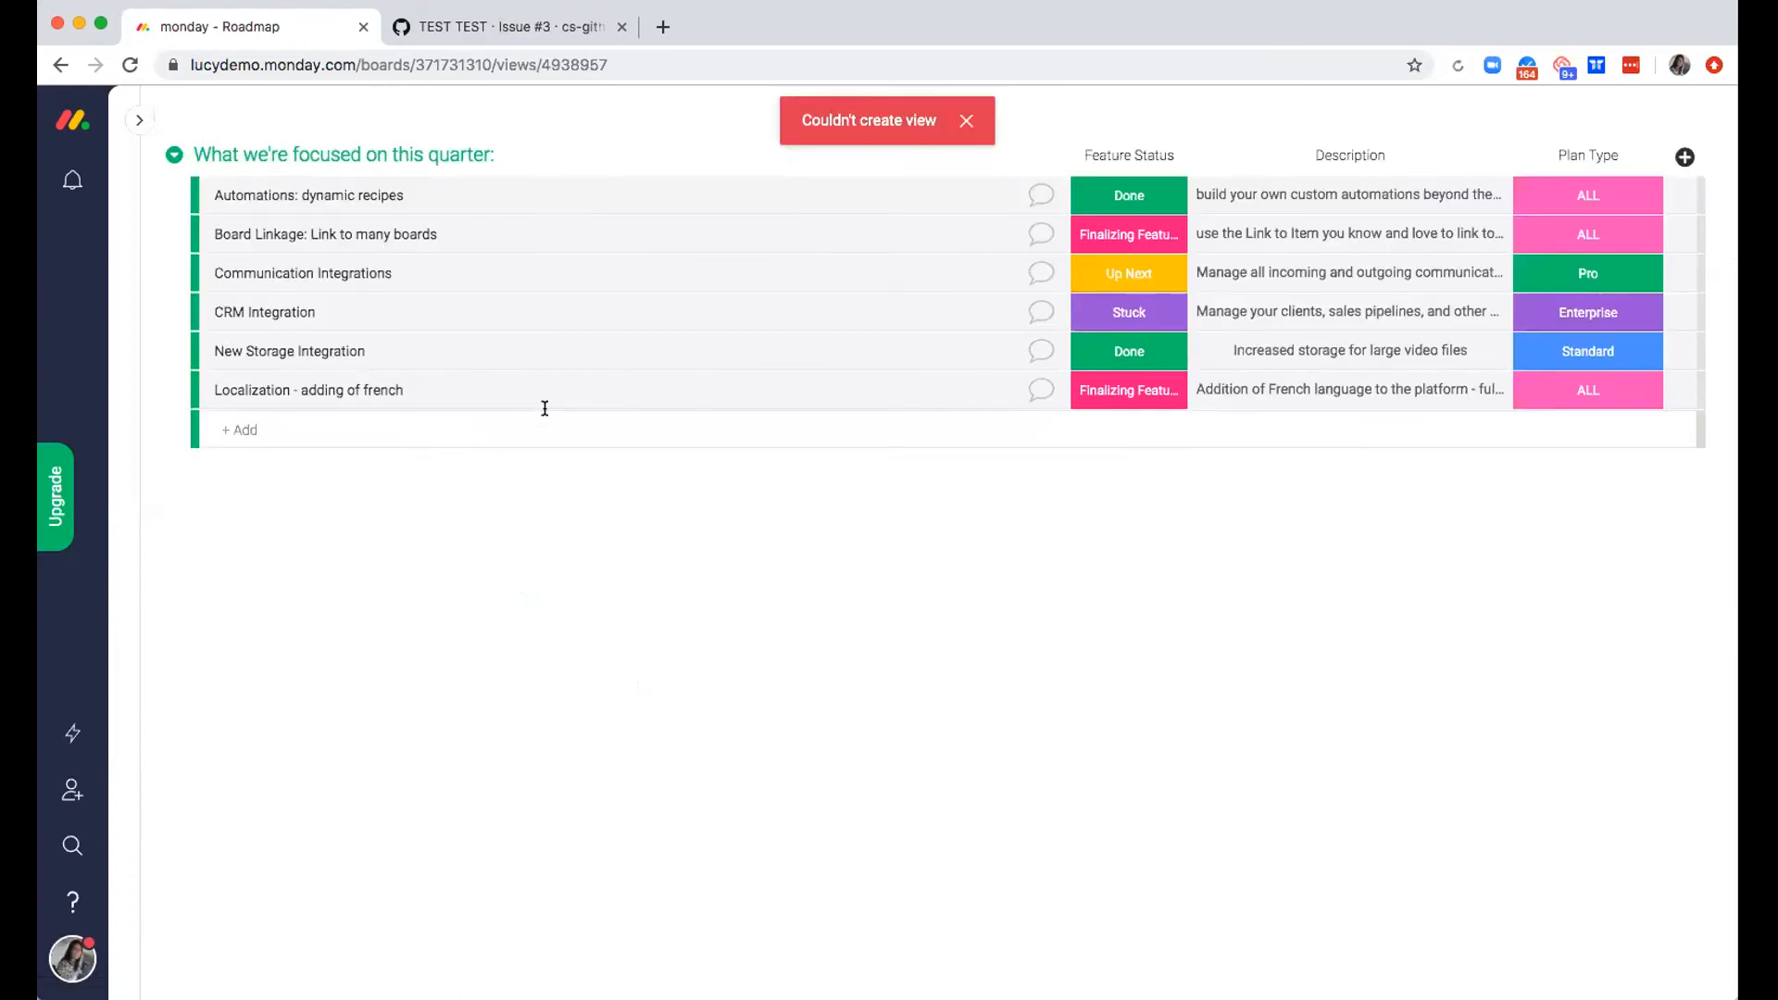
click(966, 121)
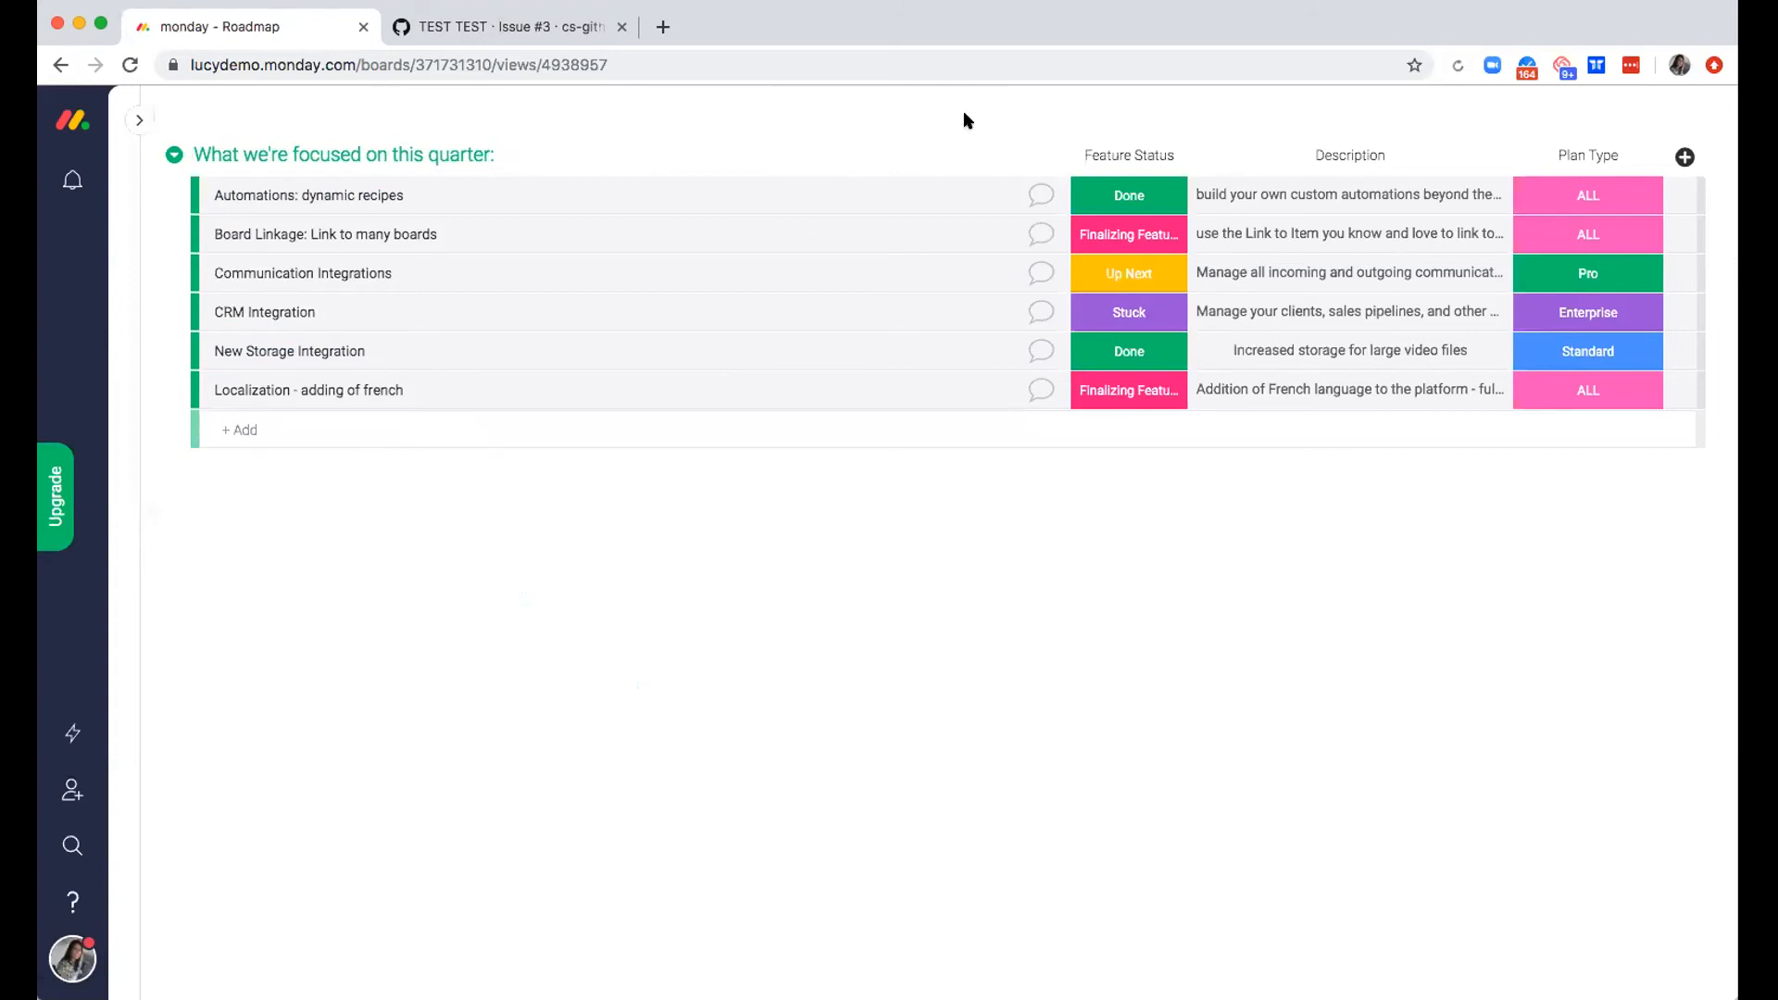
click(125, 63)
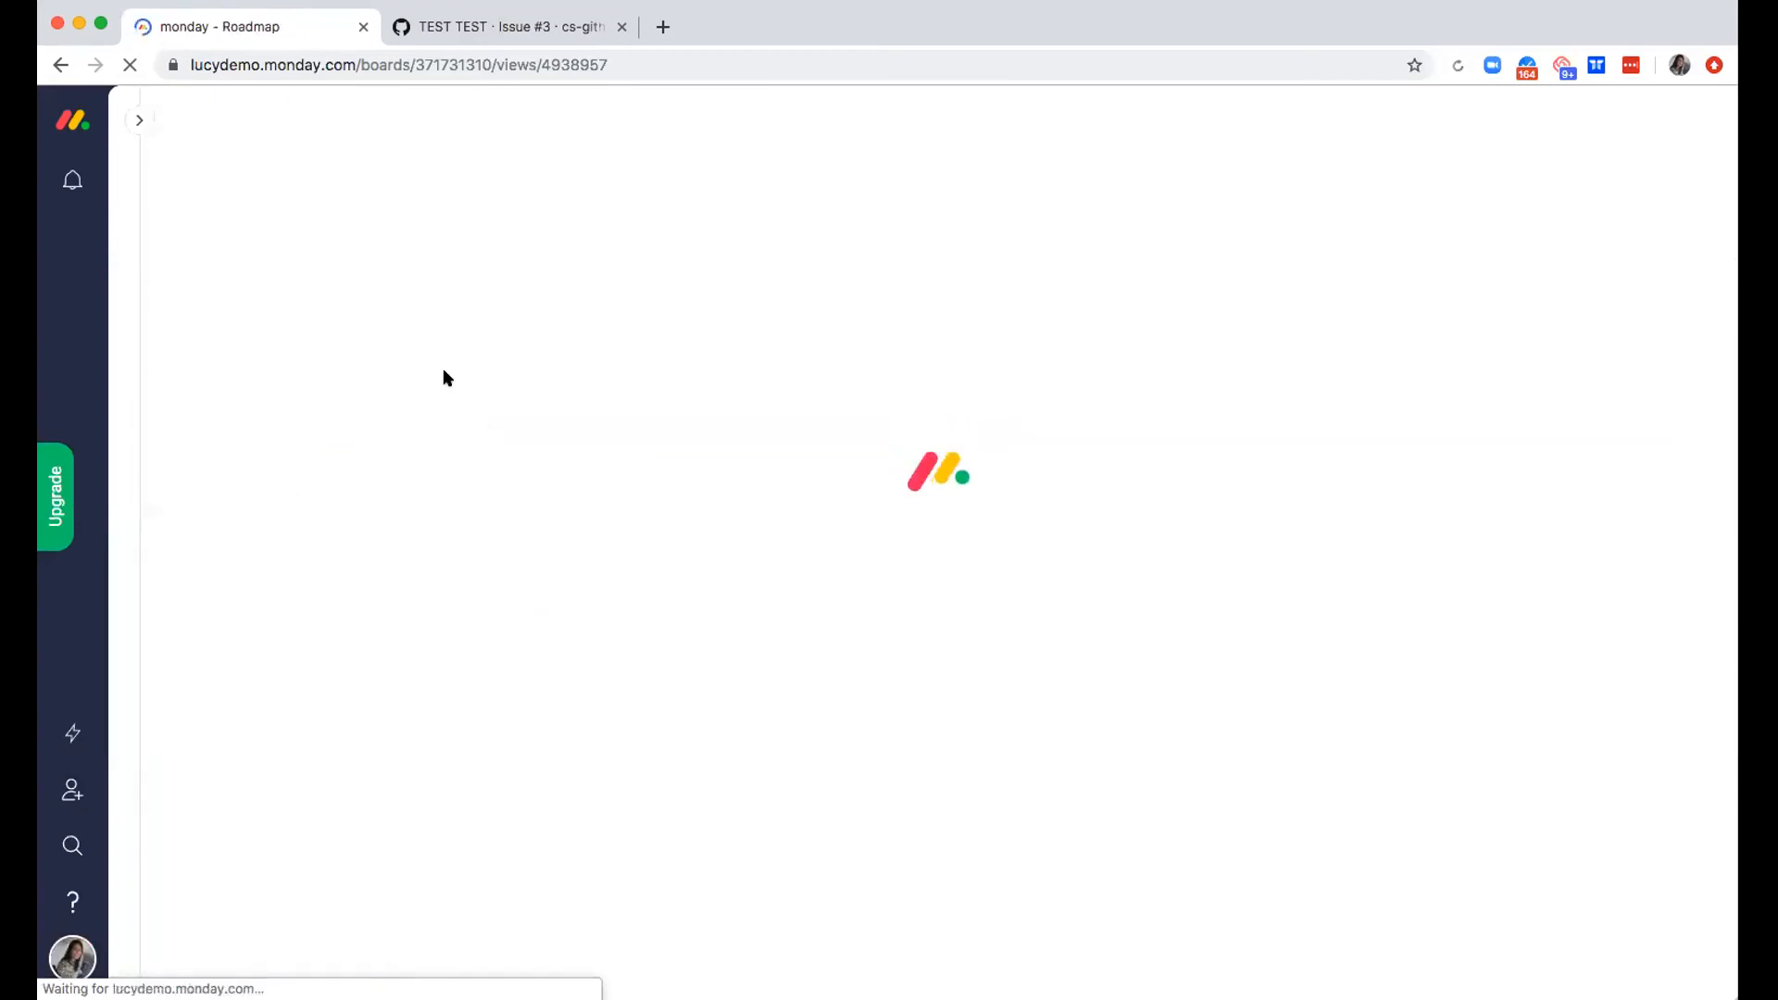
Switch to the Main Table view, try sharing that view instead, and reload the board
click(386, 228)
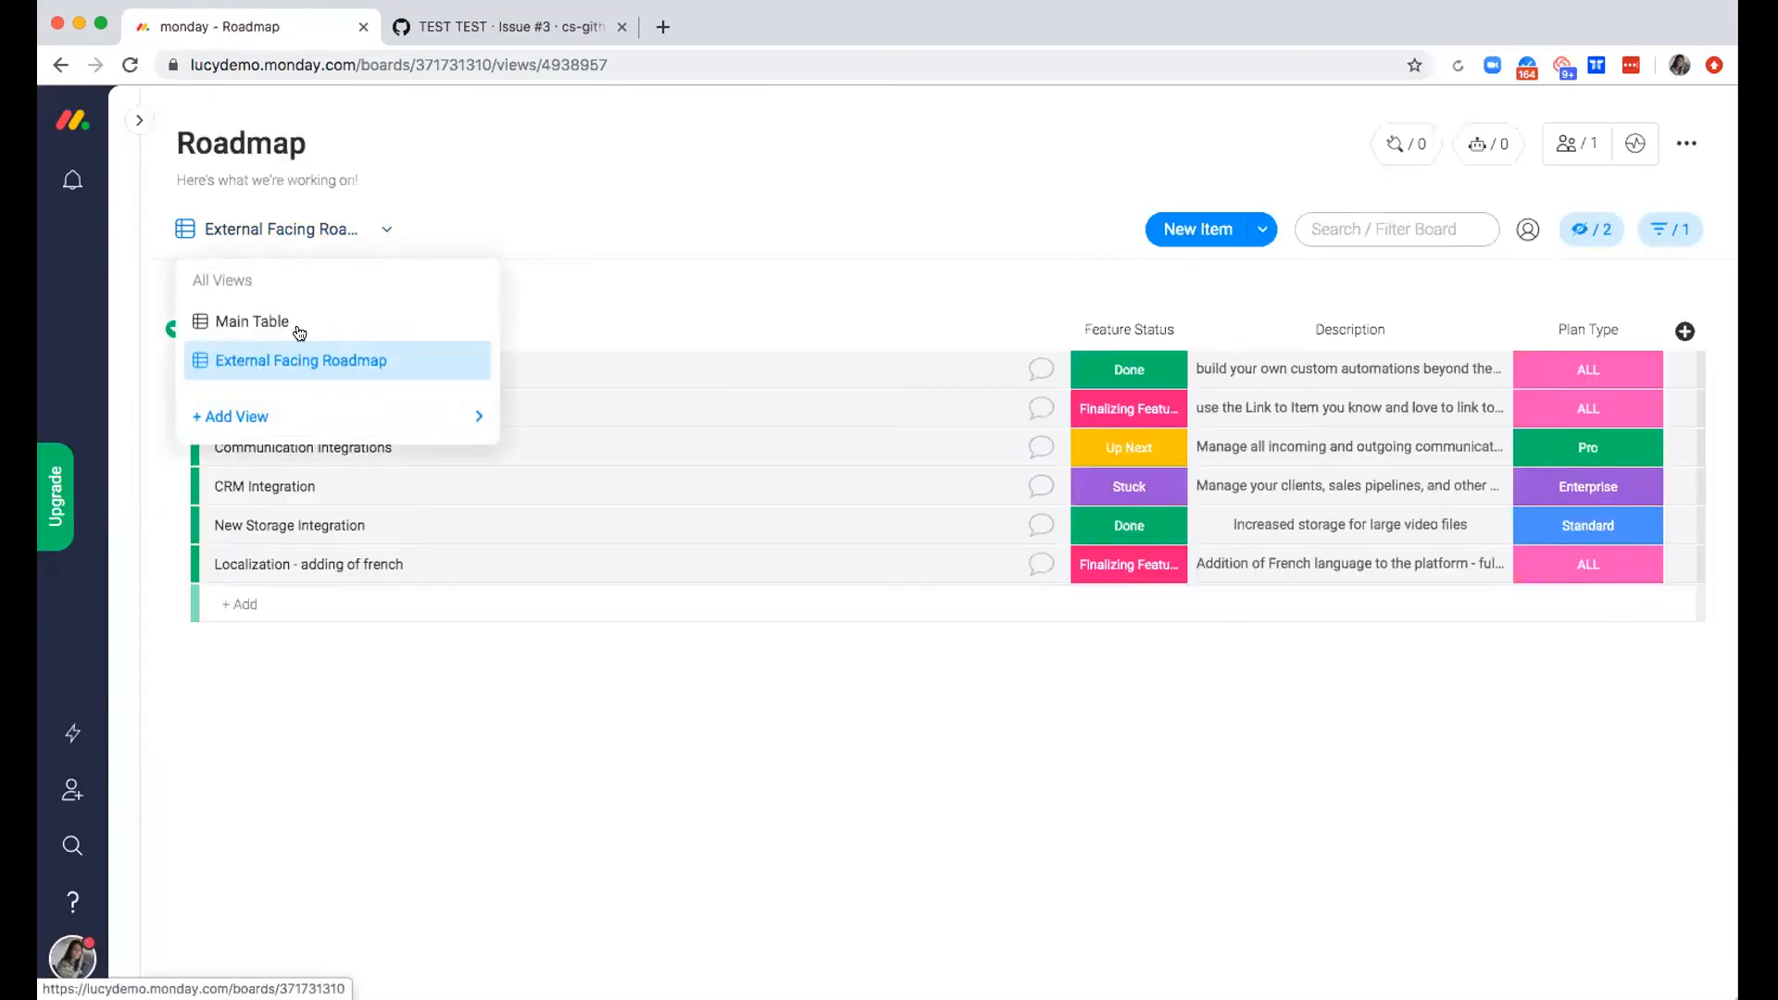
click(287, 323)
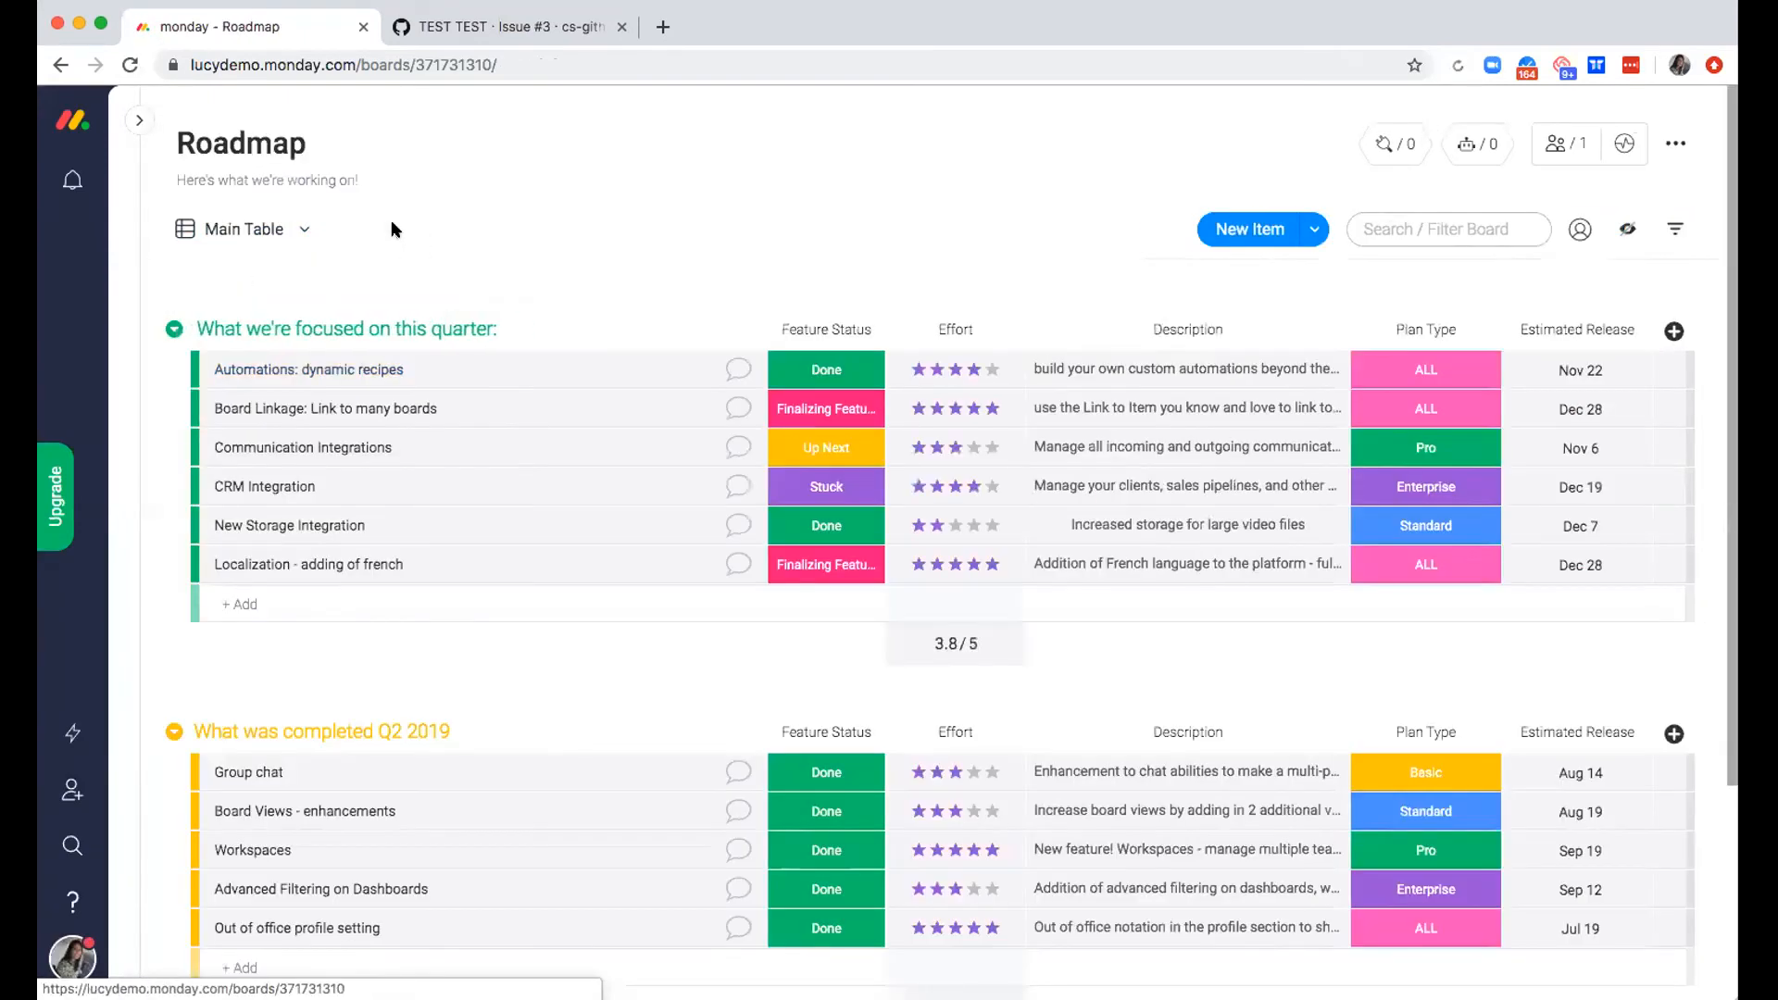
click(302, 229)
click(469, 320)
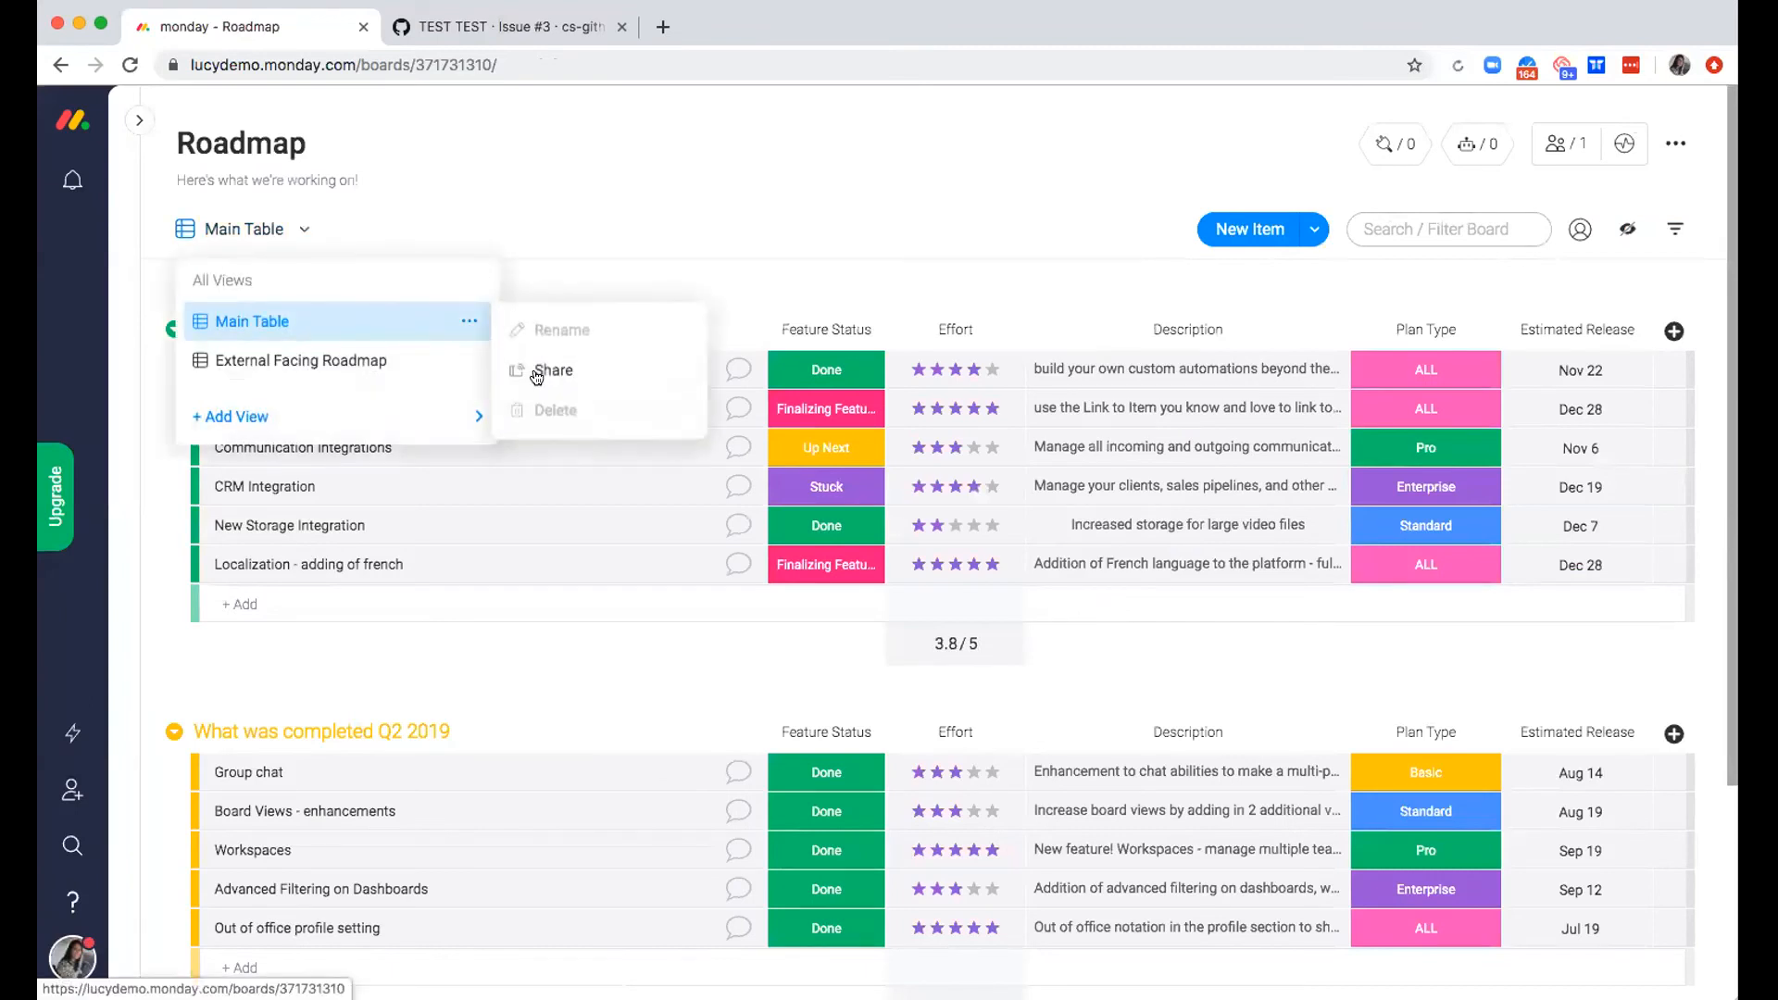
click(554, 370)
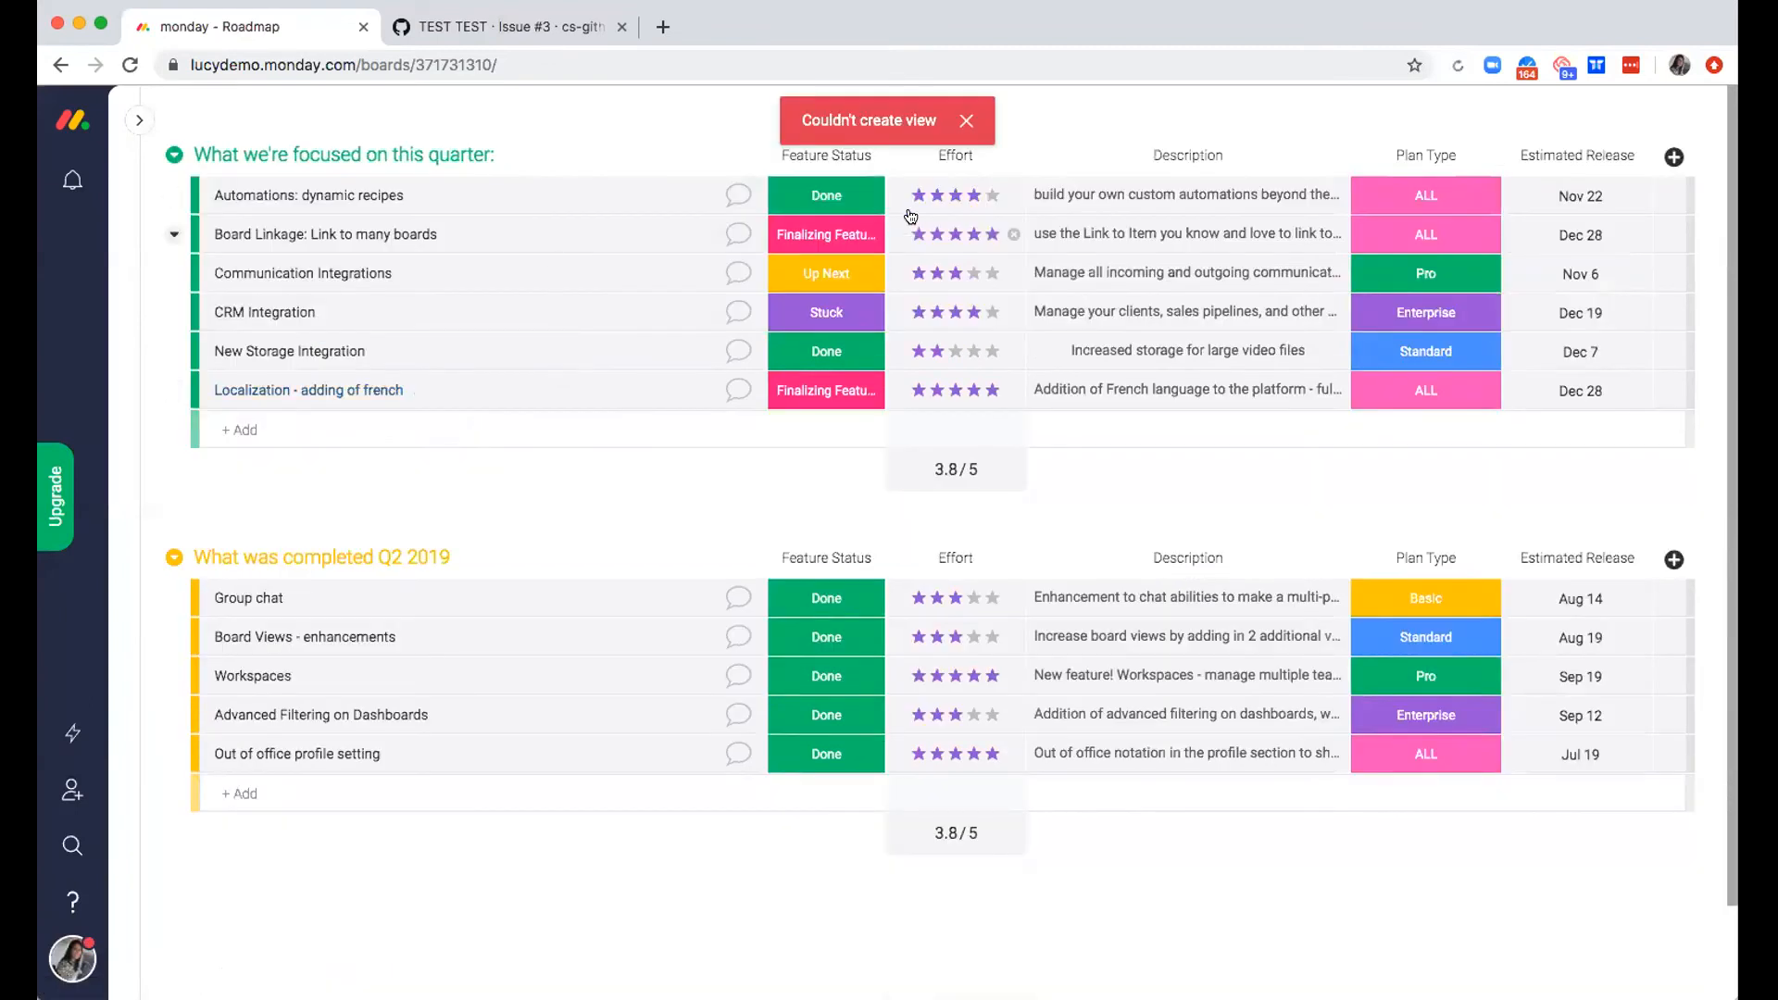
click(965, 122)
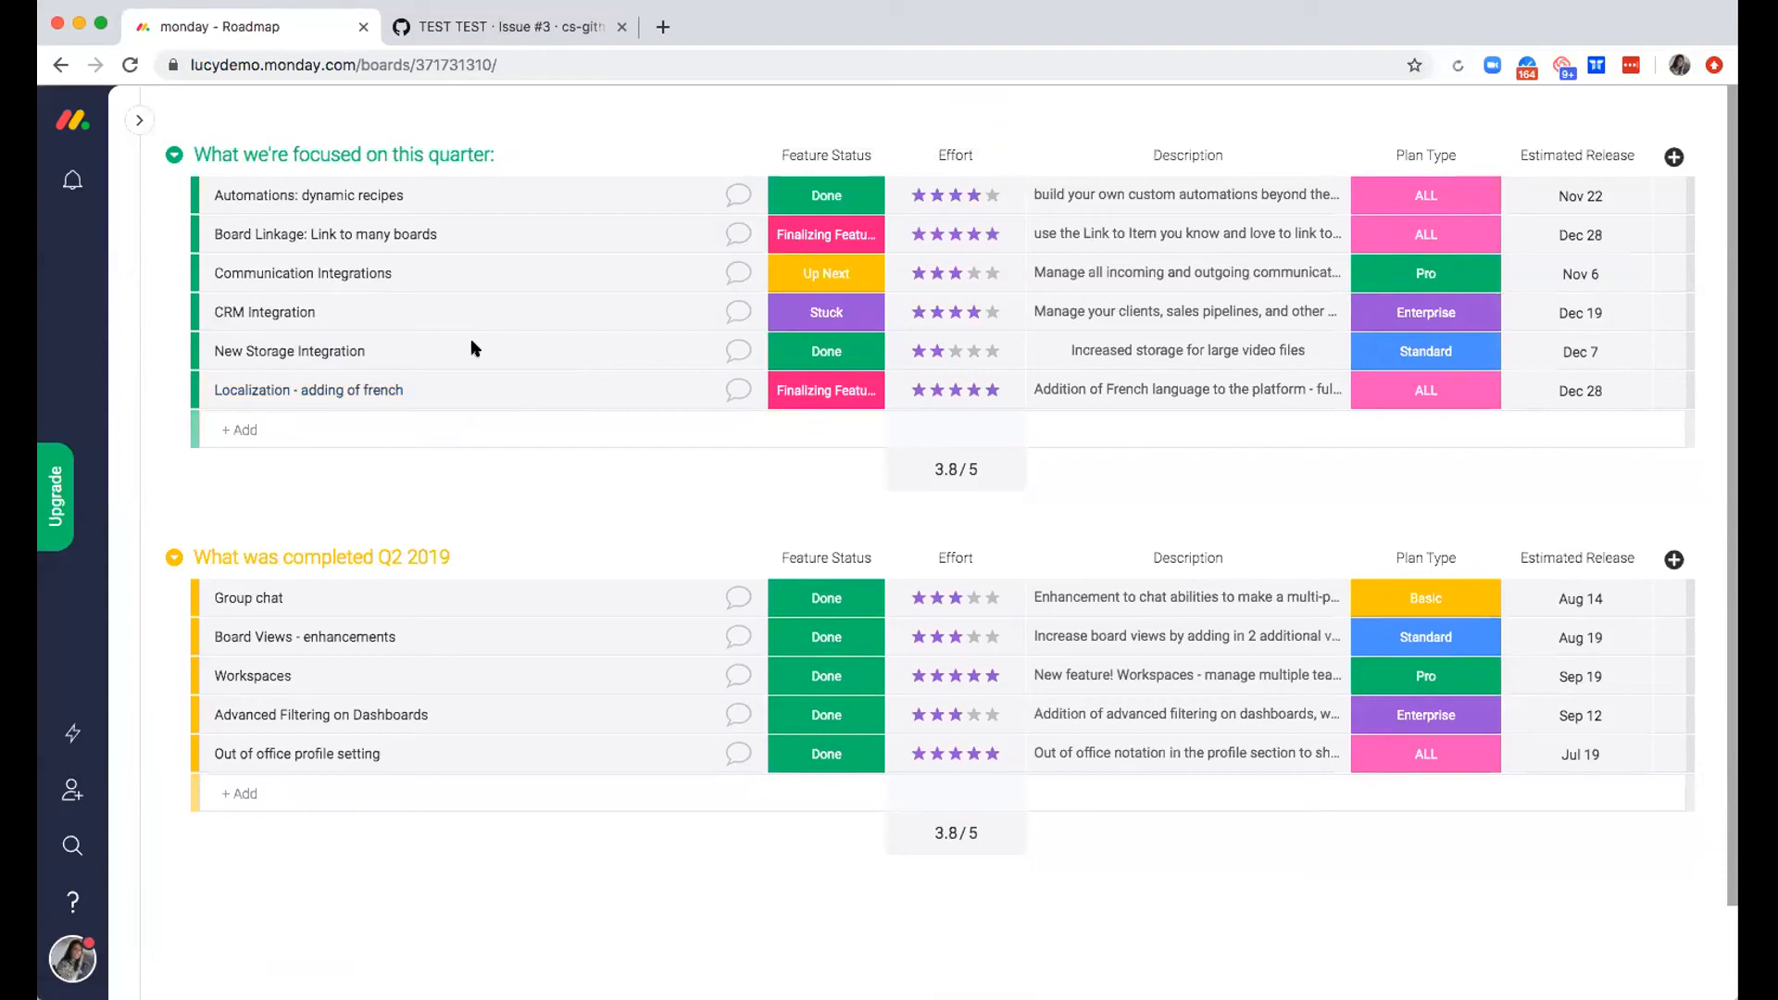
click(129, 64)
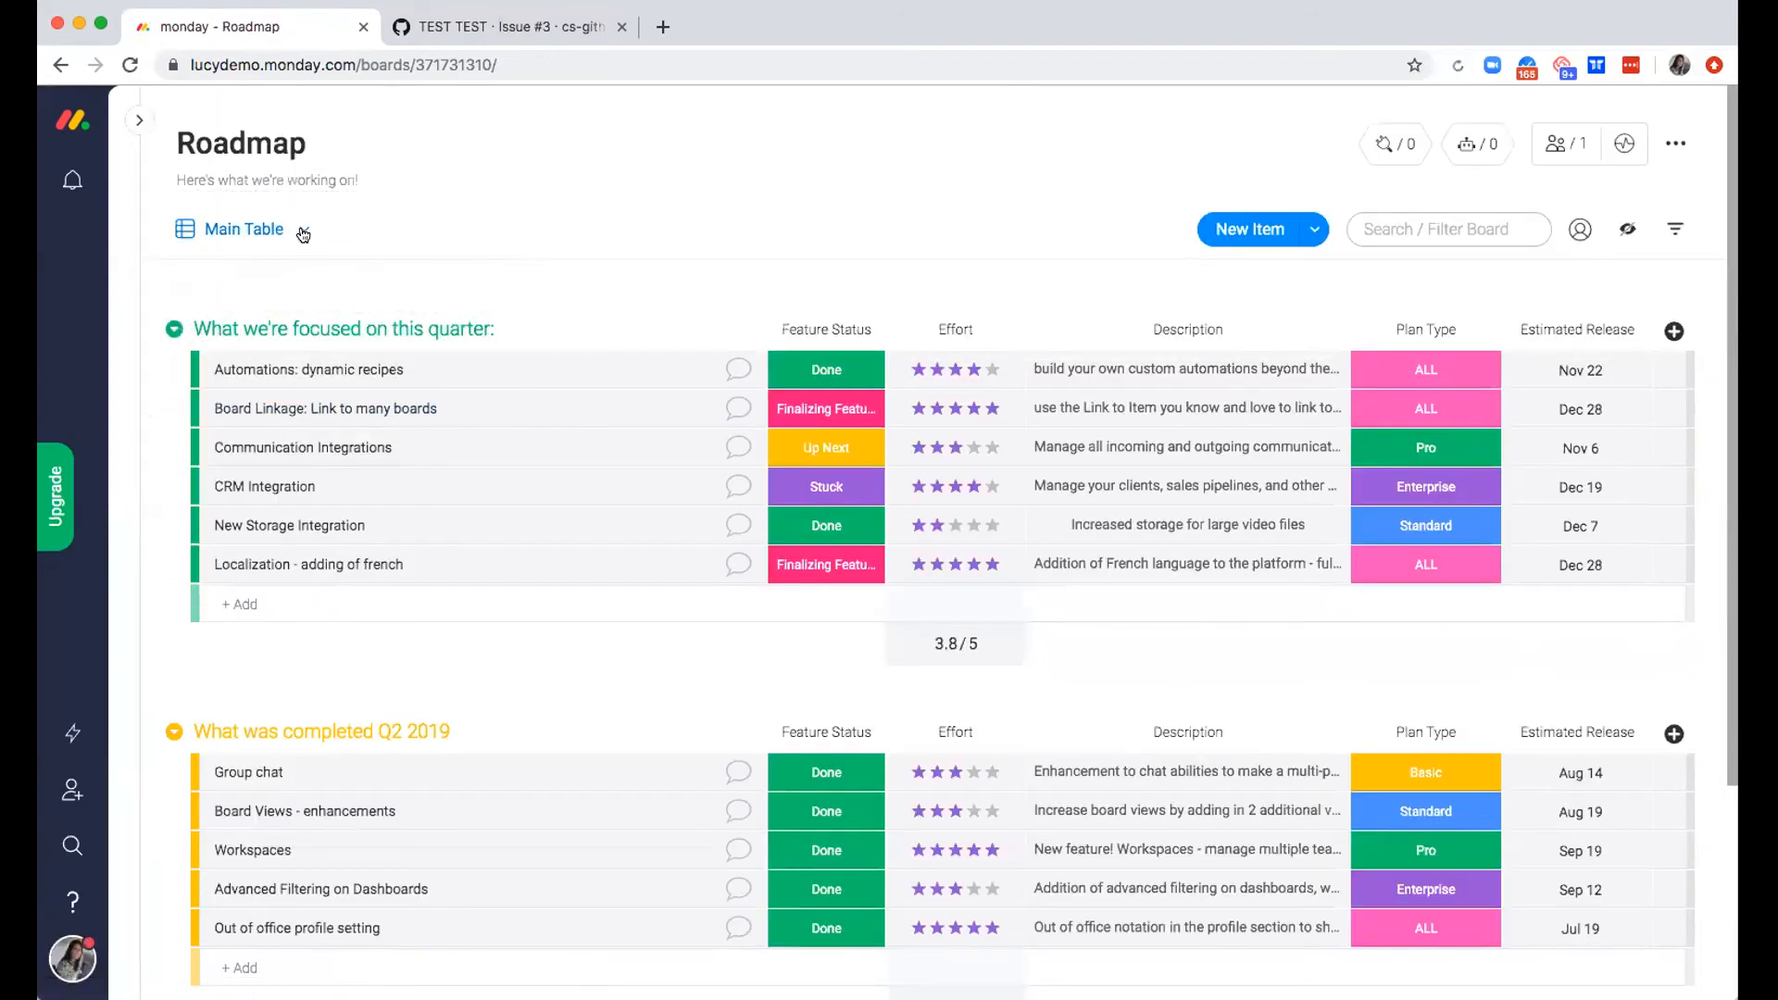
Load monday.com/roadmap in the GitHub issue's browser tab and look through the items and columns of the embedded Roadmap 2019 board
click(512, 28)
click(509, 64)
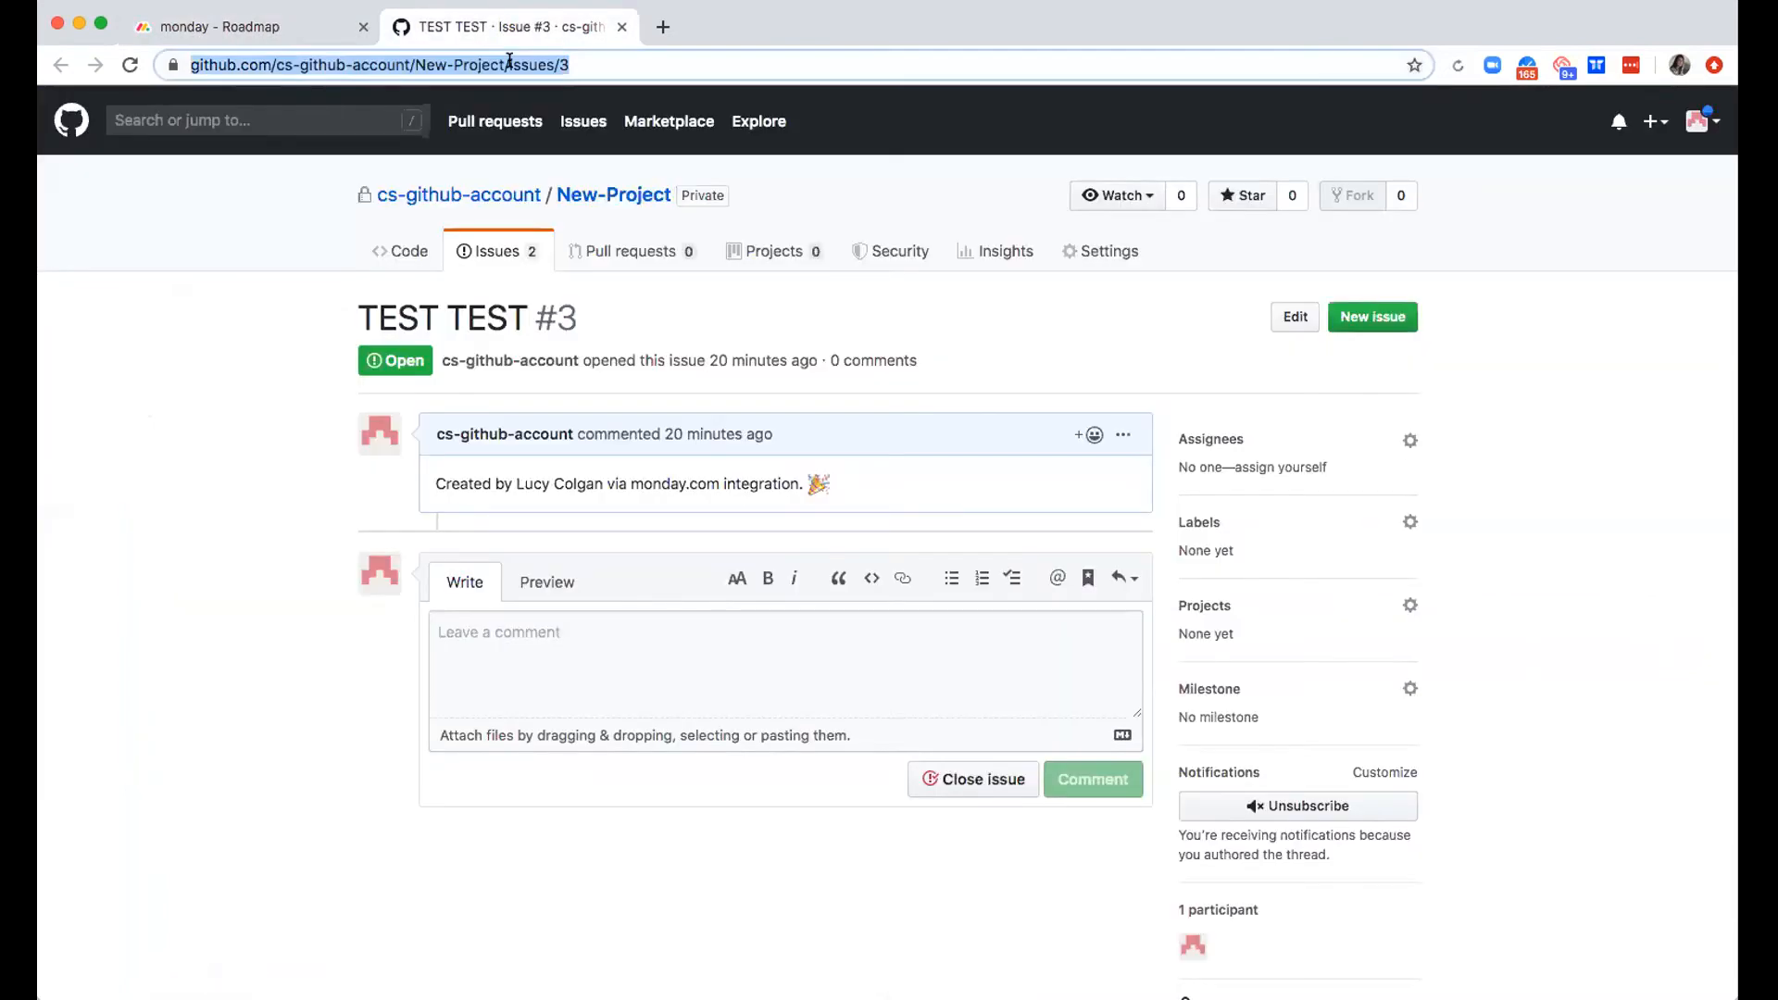
text(monday.com/r)
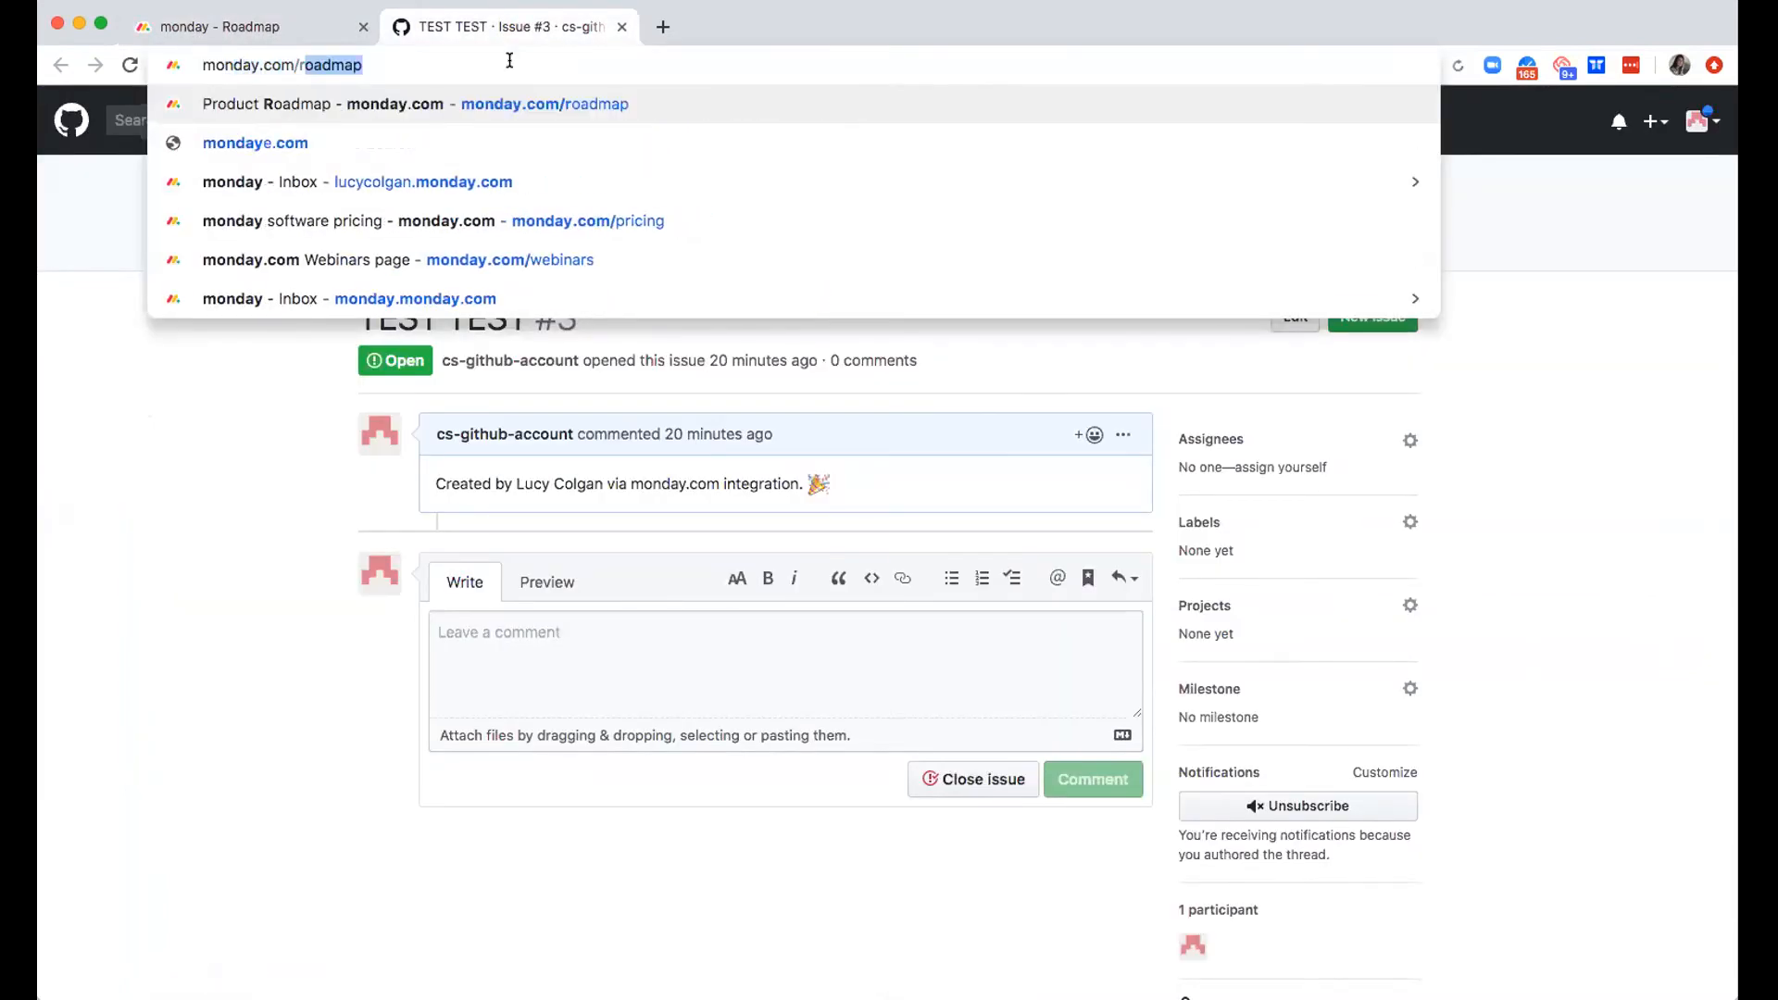
text(oa)
key(Return)
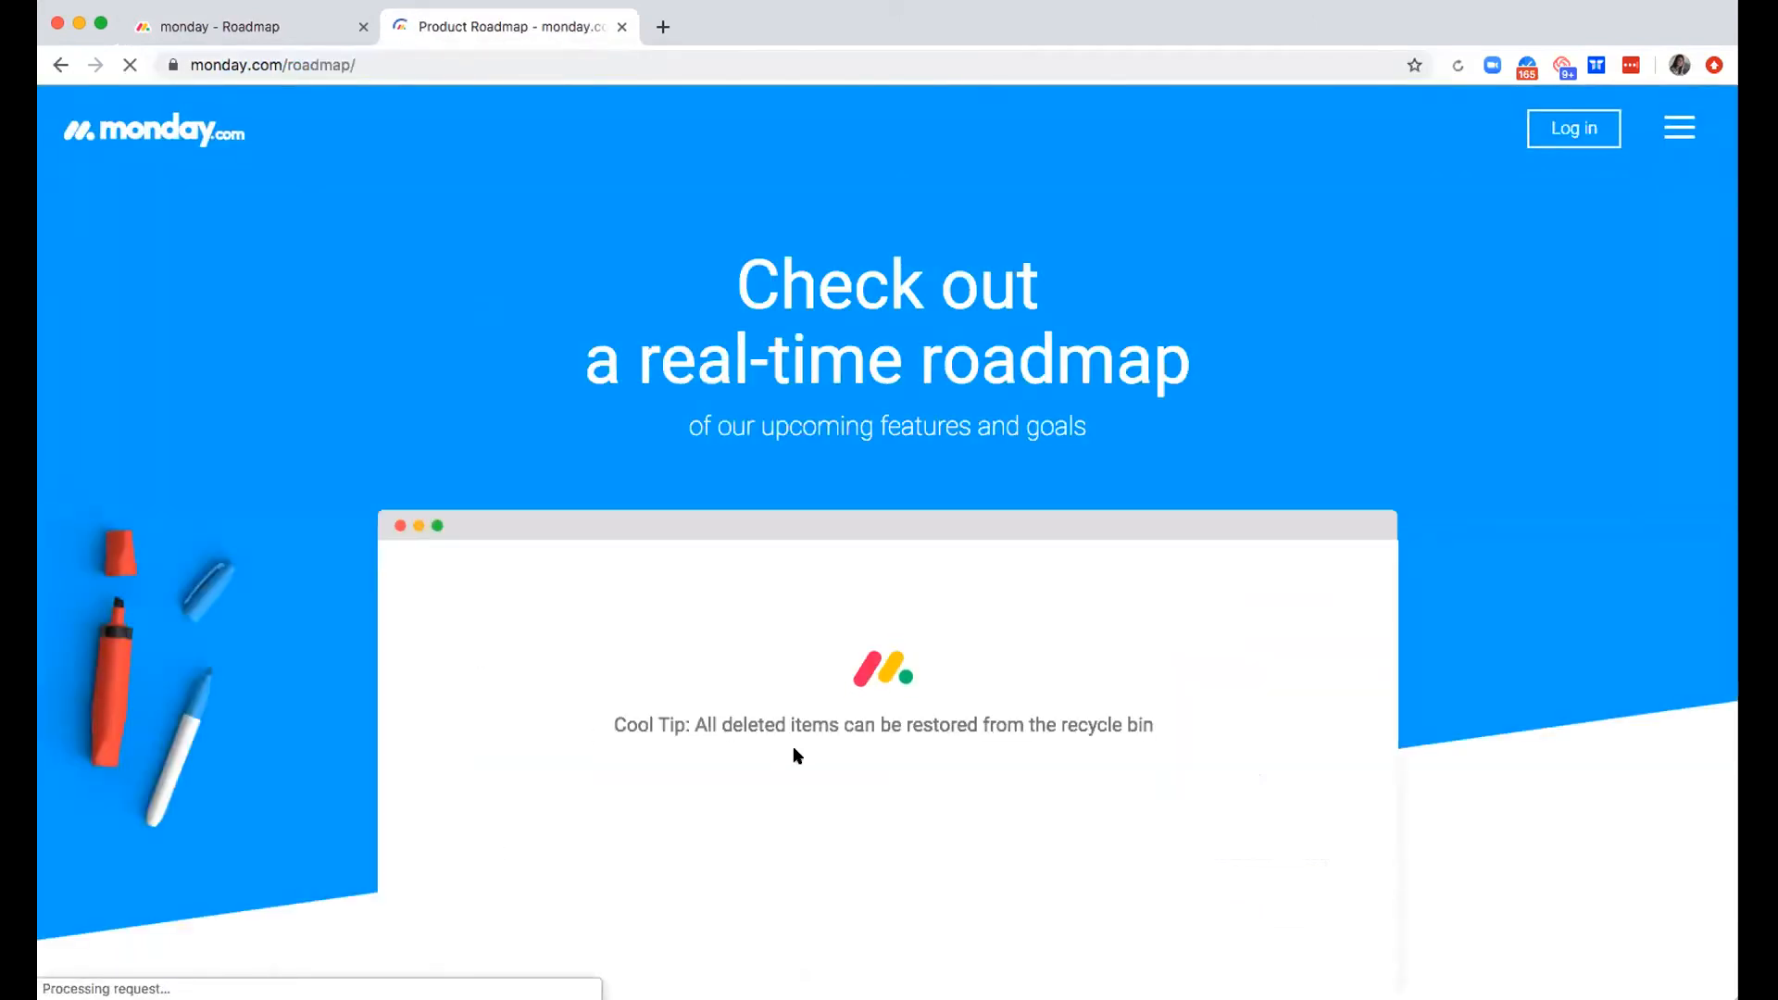
scroll(793, 752, down, 3)
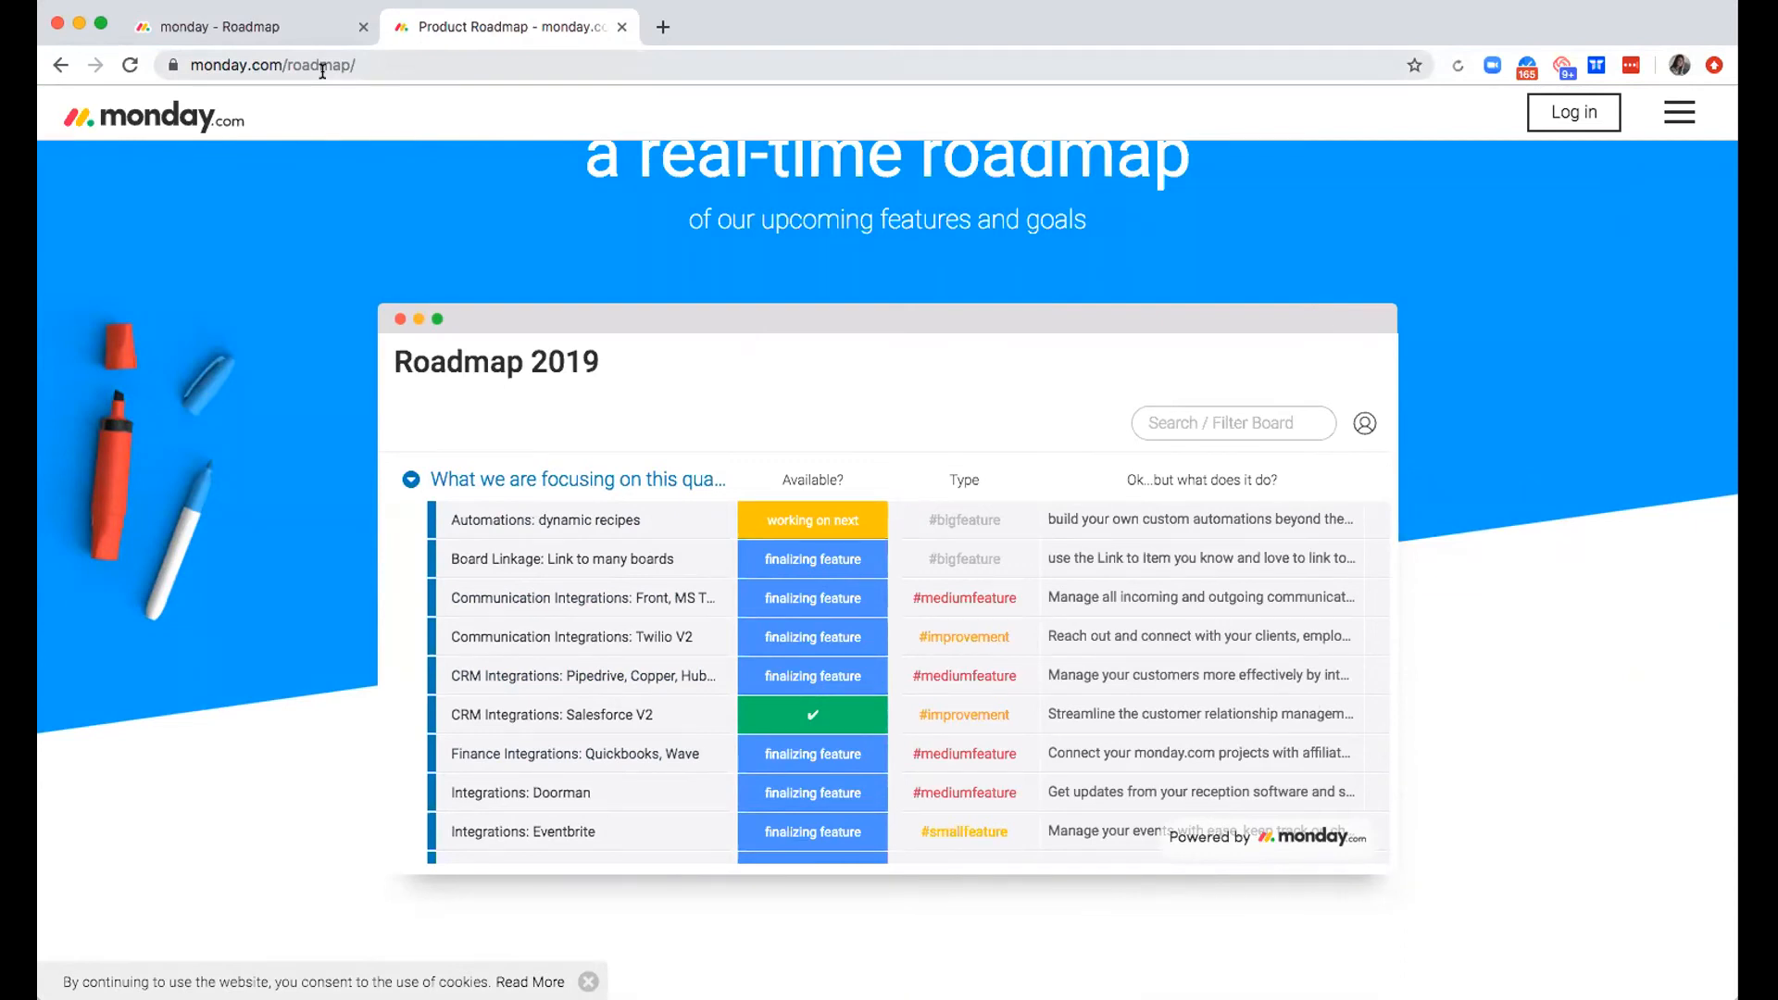
scroll(696, 604, right, 10)
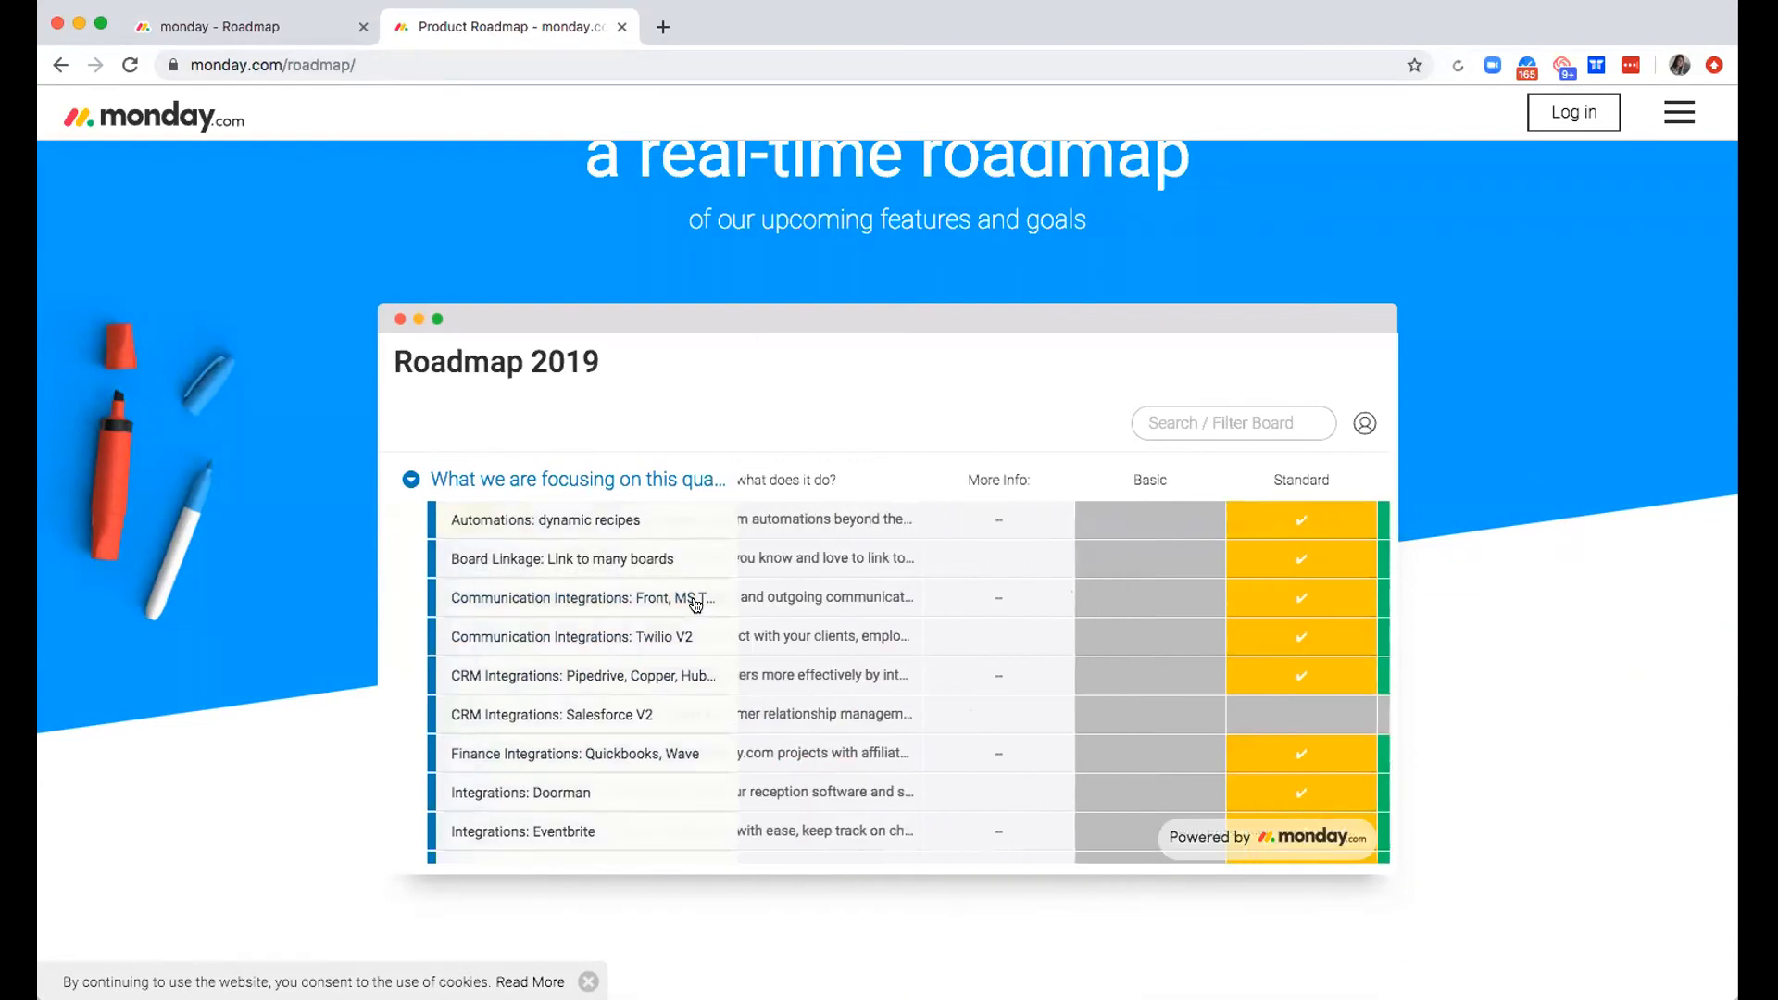
scroll(696, 604, left, 10)
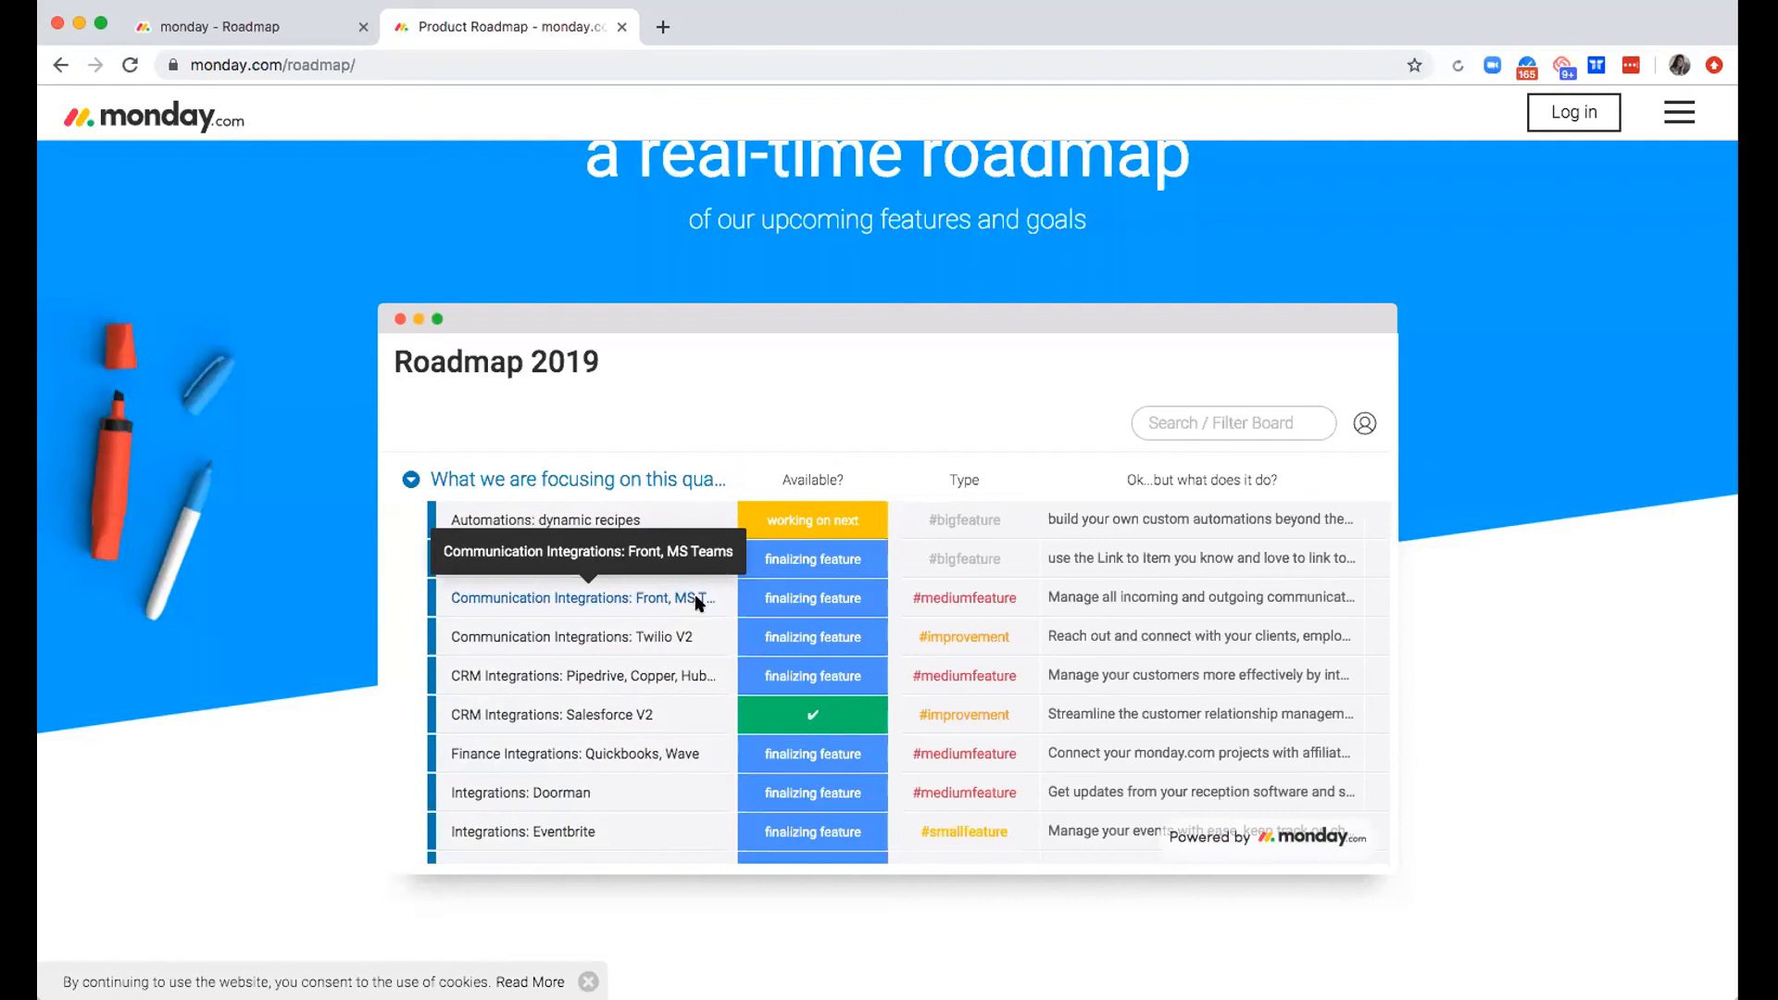
scroll(696, 602, down, 5)
scroll(694, 602, down, 10)
scroll(694, 602, up, 20)
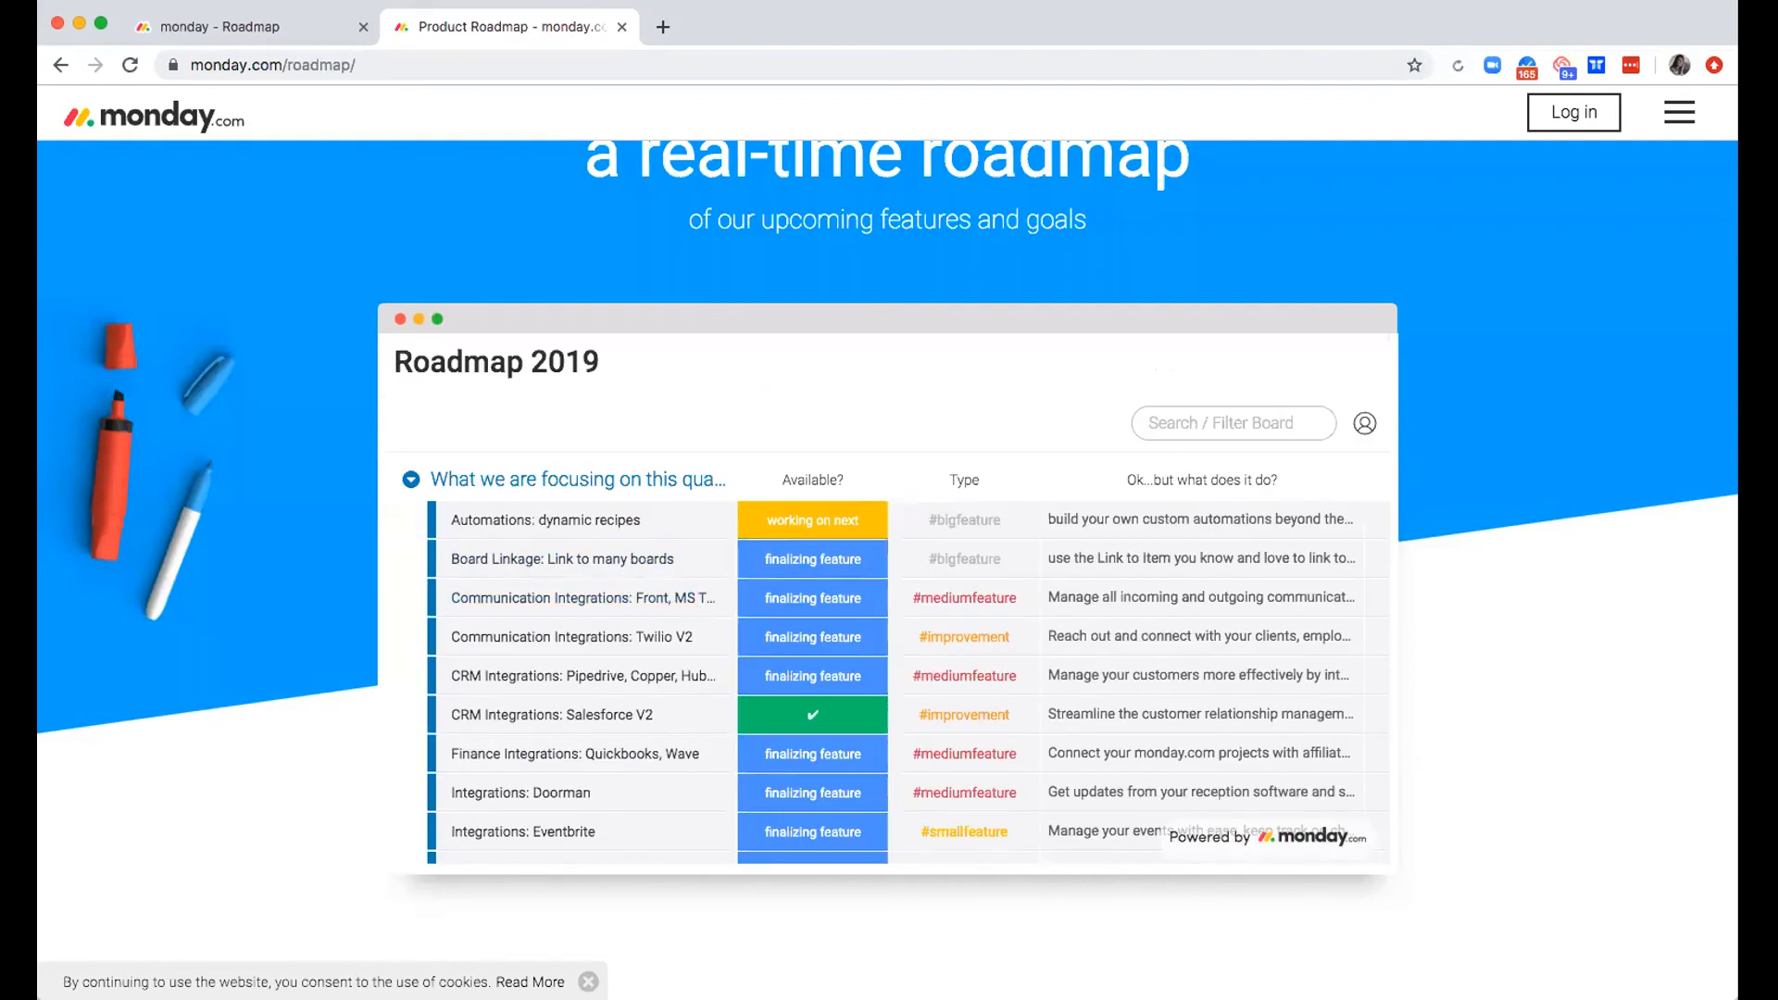
Return to the monday.com Roadmap board's browser tab and open the R&D Captain's Log board from the Software teams folder
click(220, 28)
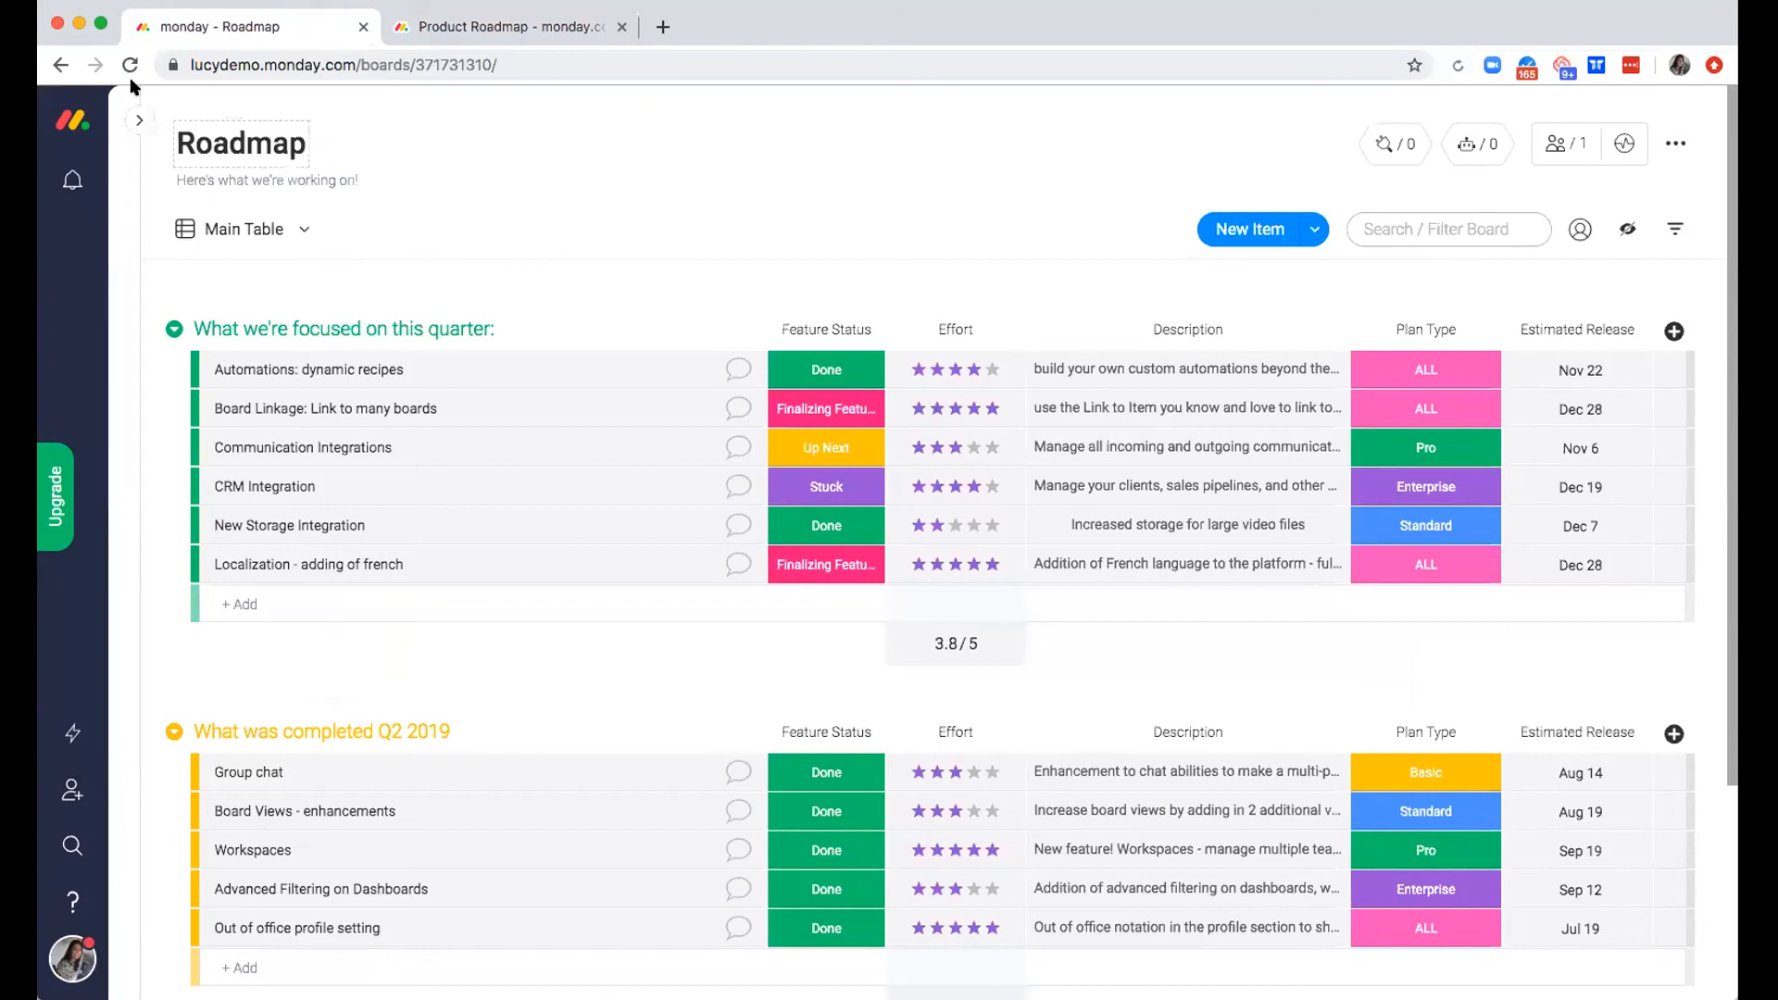
click(140, 121)
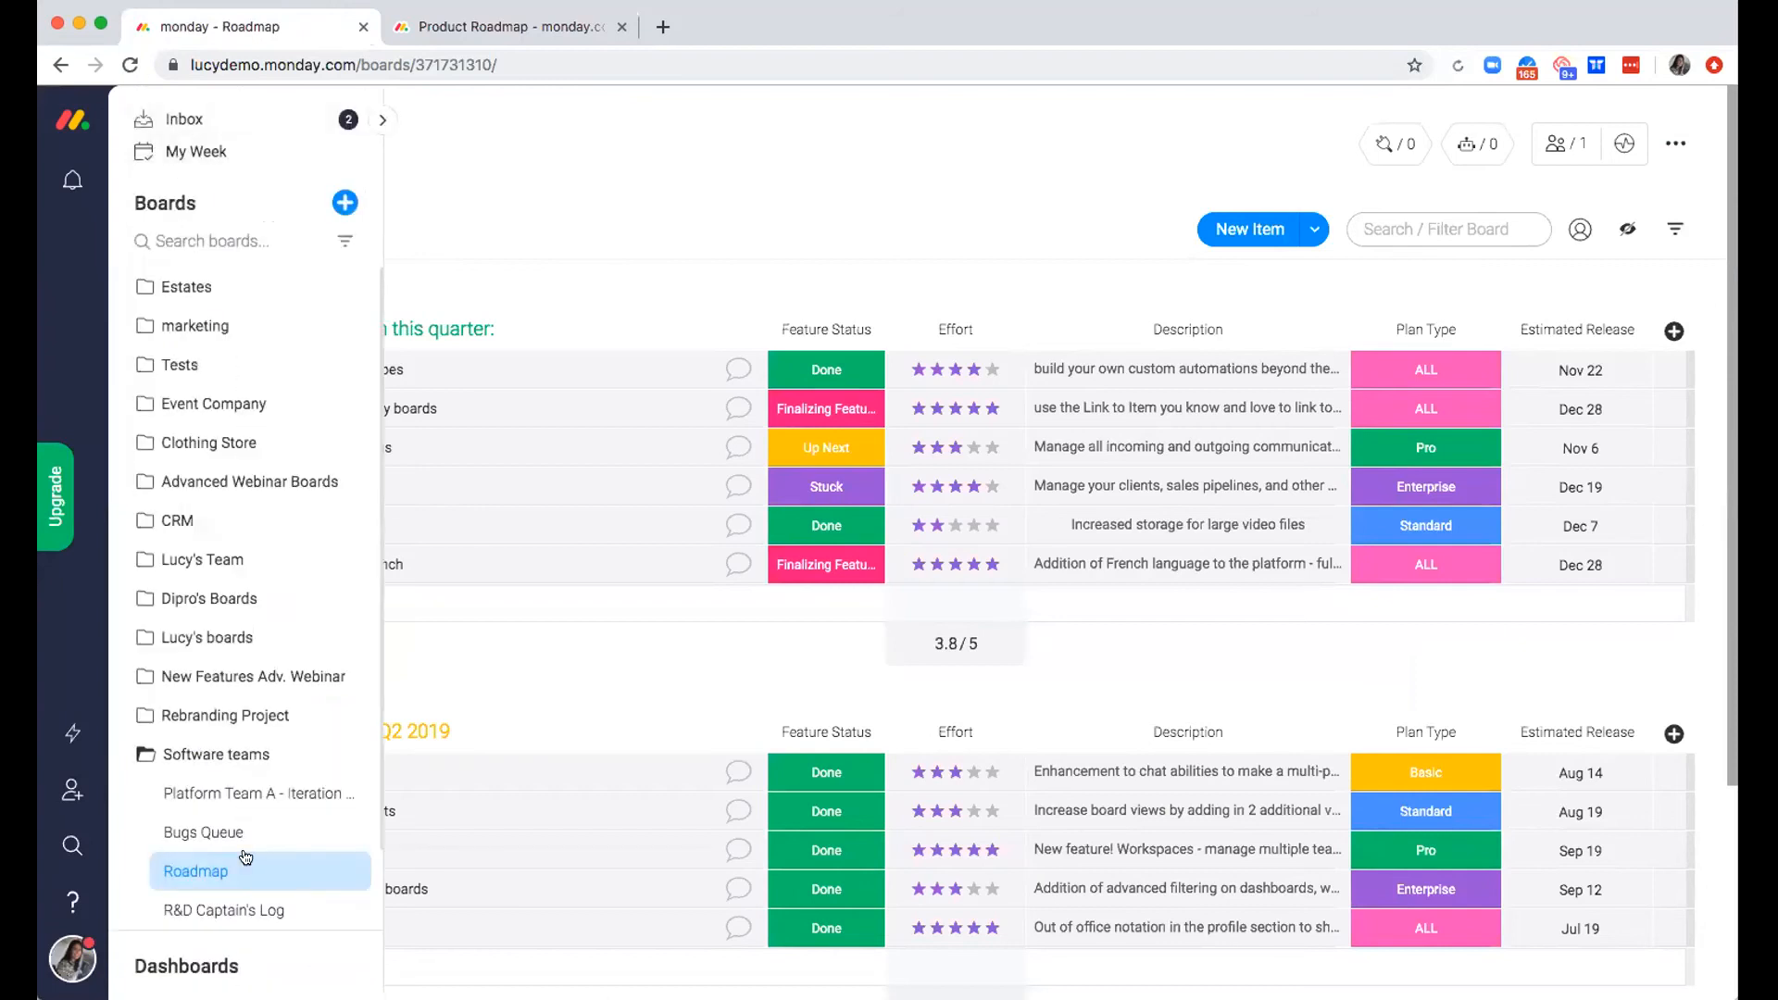
scroll(241, 847, down, 5)
click(223, 579)
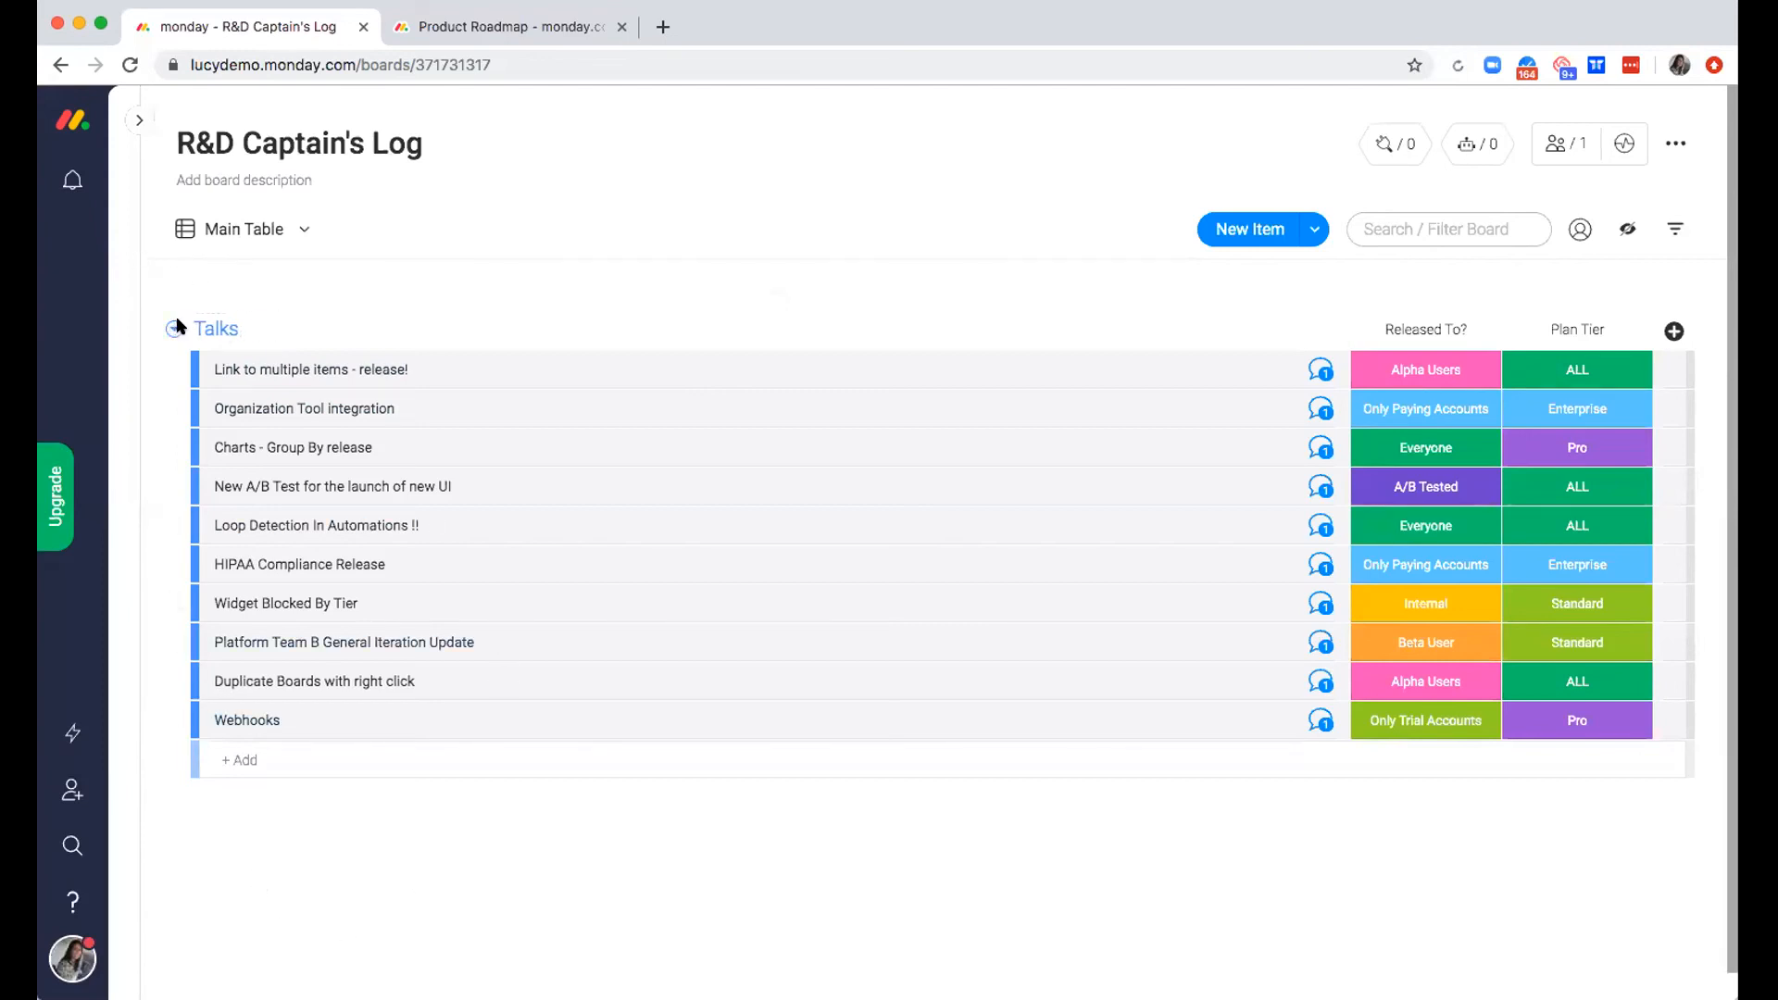
Rename the Talks group to November Talks and change the name back to Talks
click(257, 328)
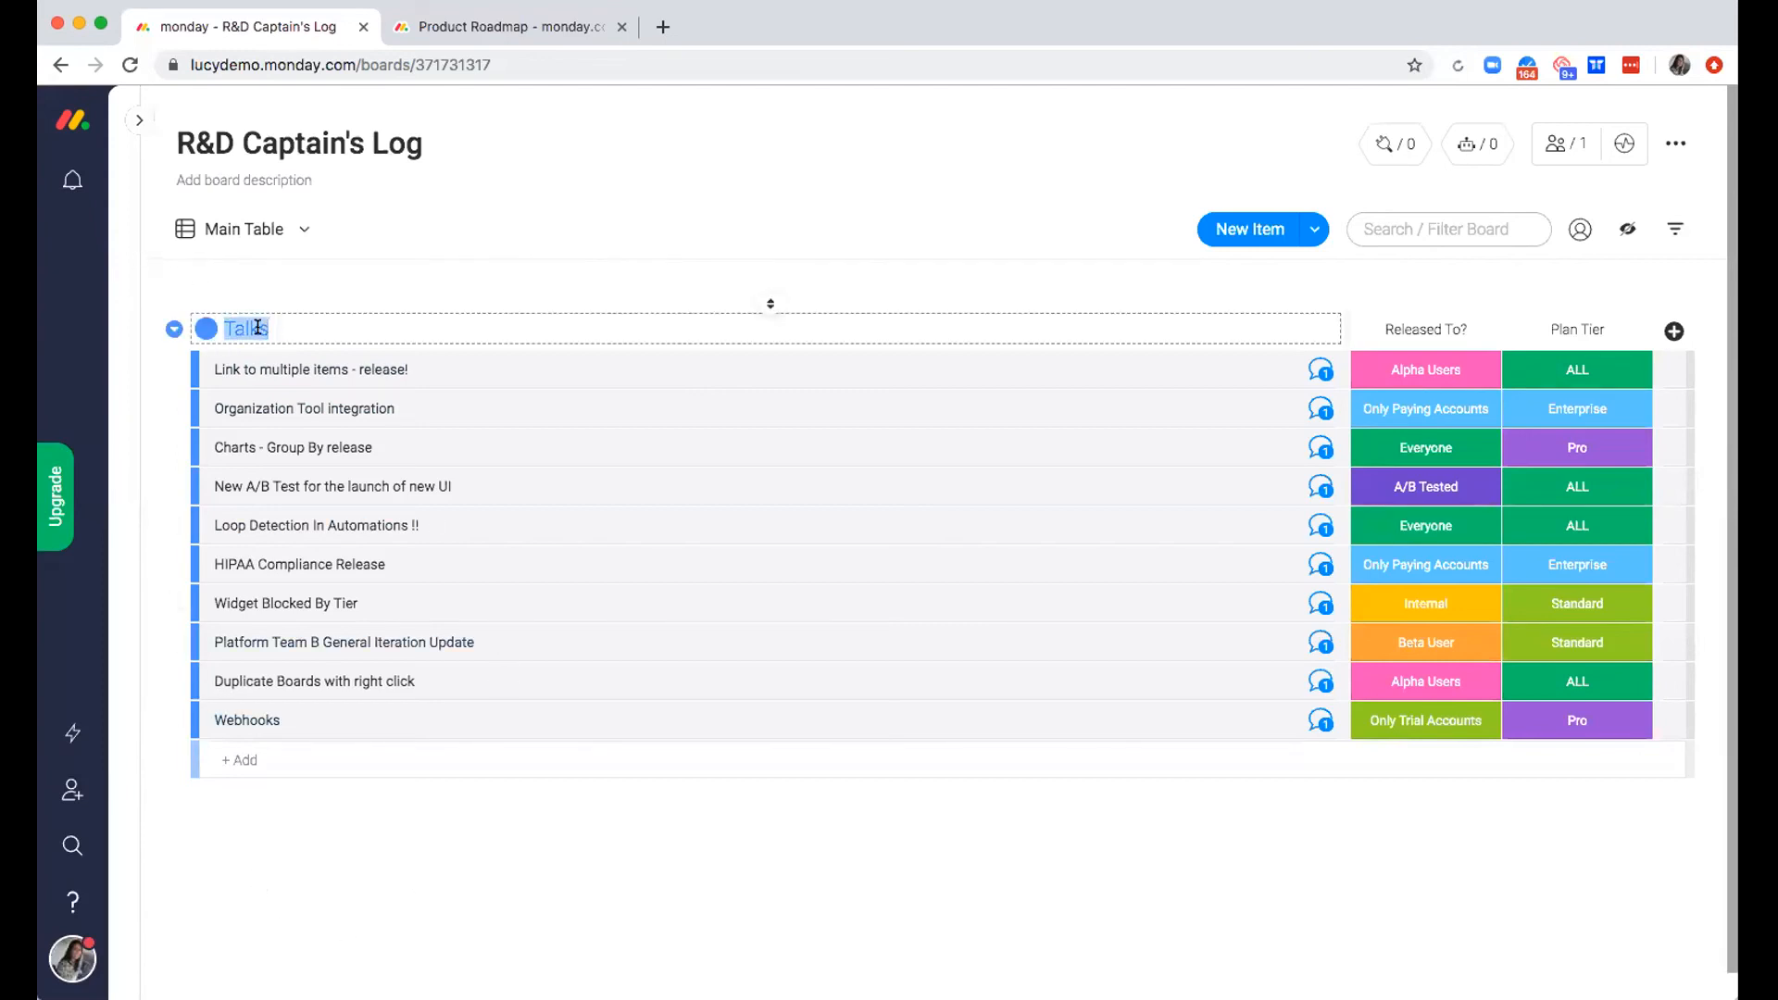
text(November Talks)
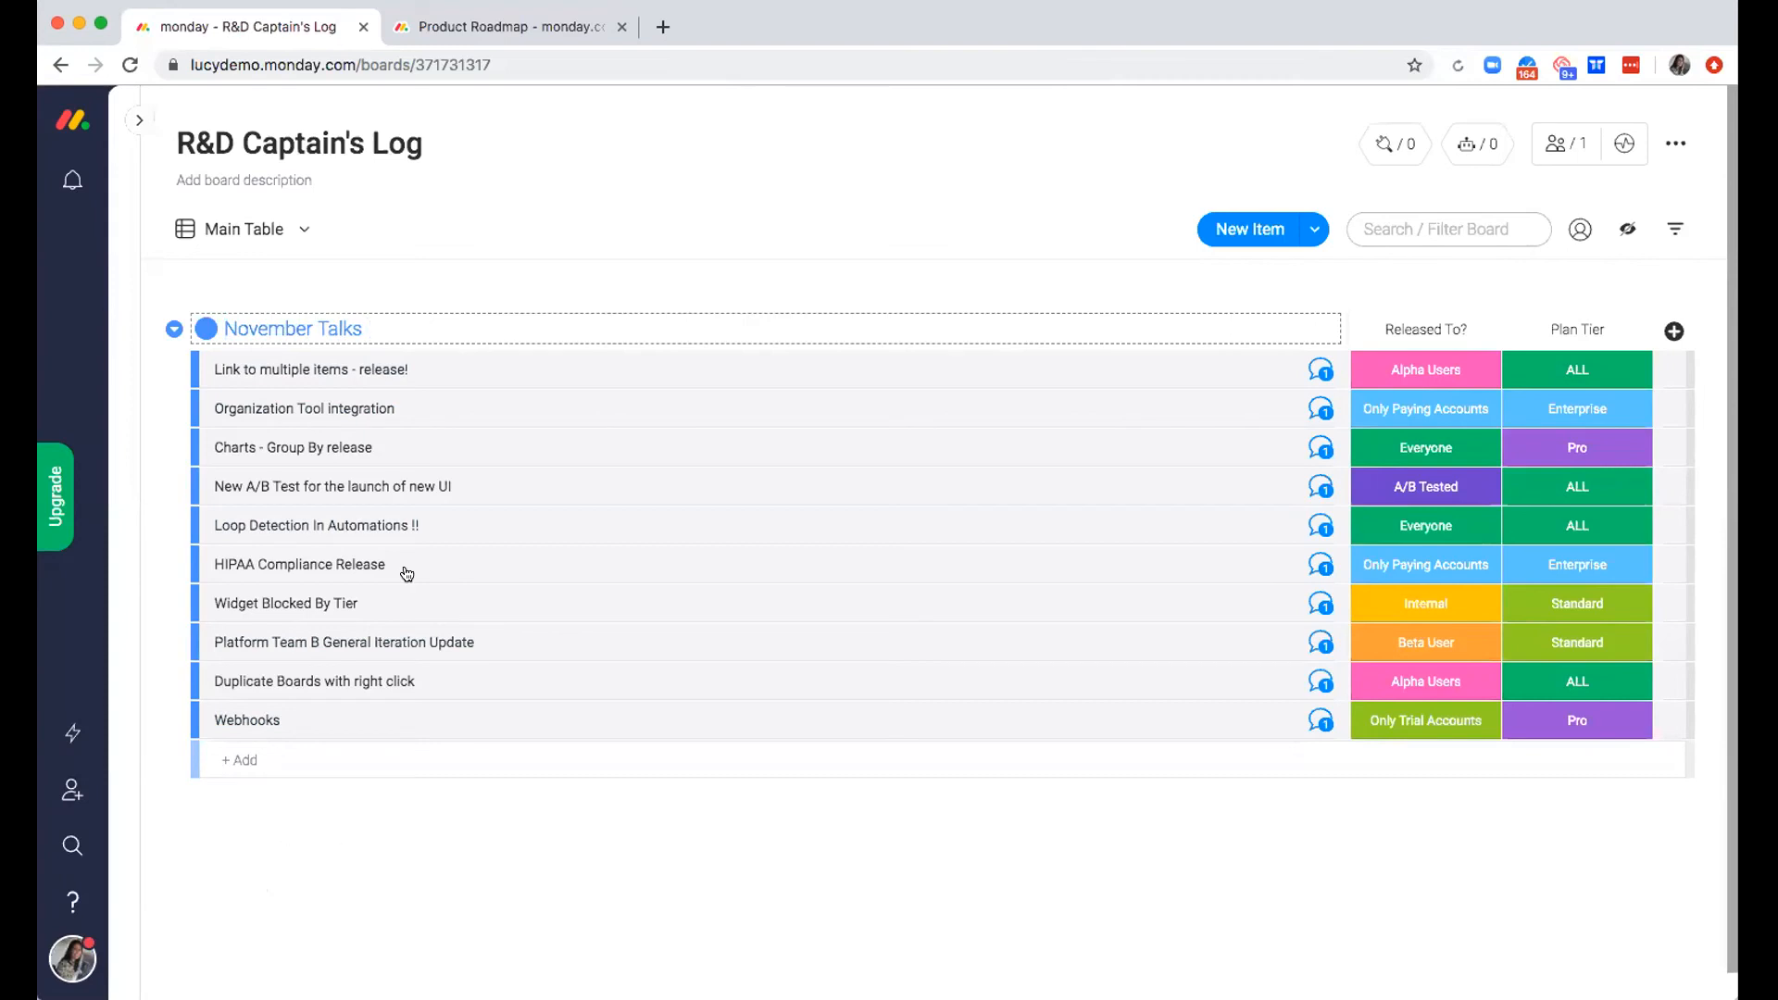
triple_click(270, 327)
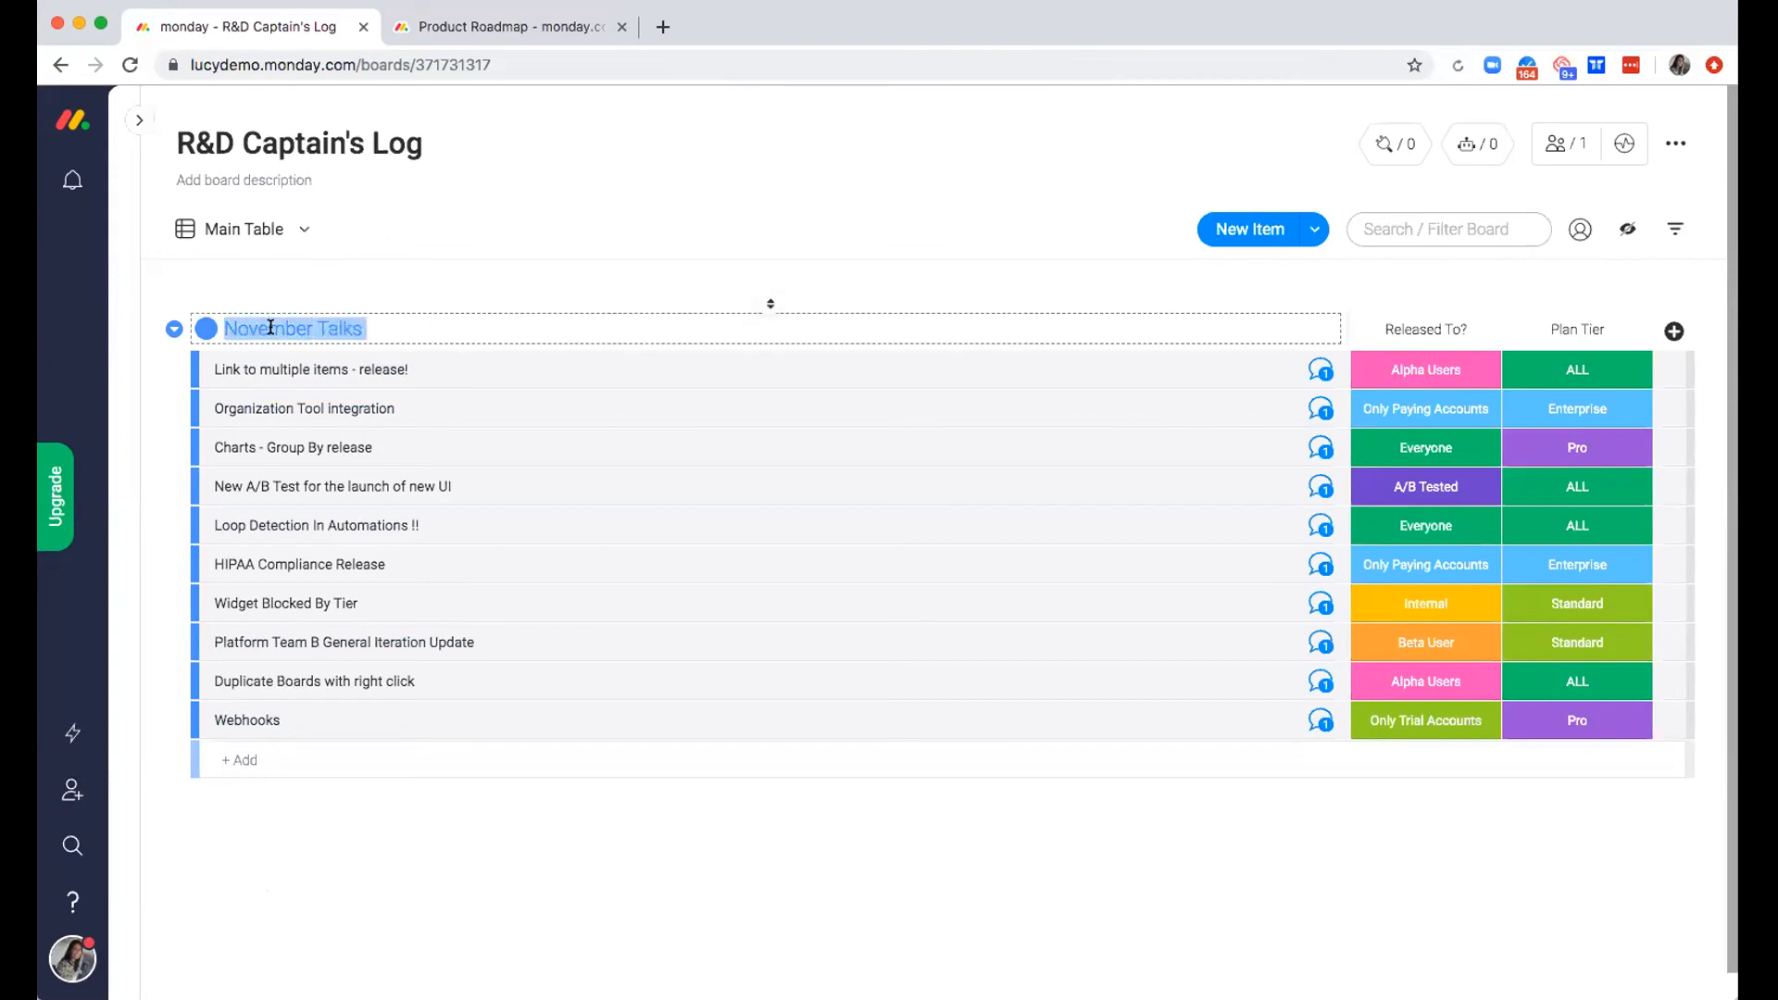
text(Talks)
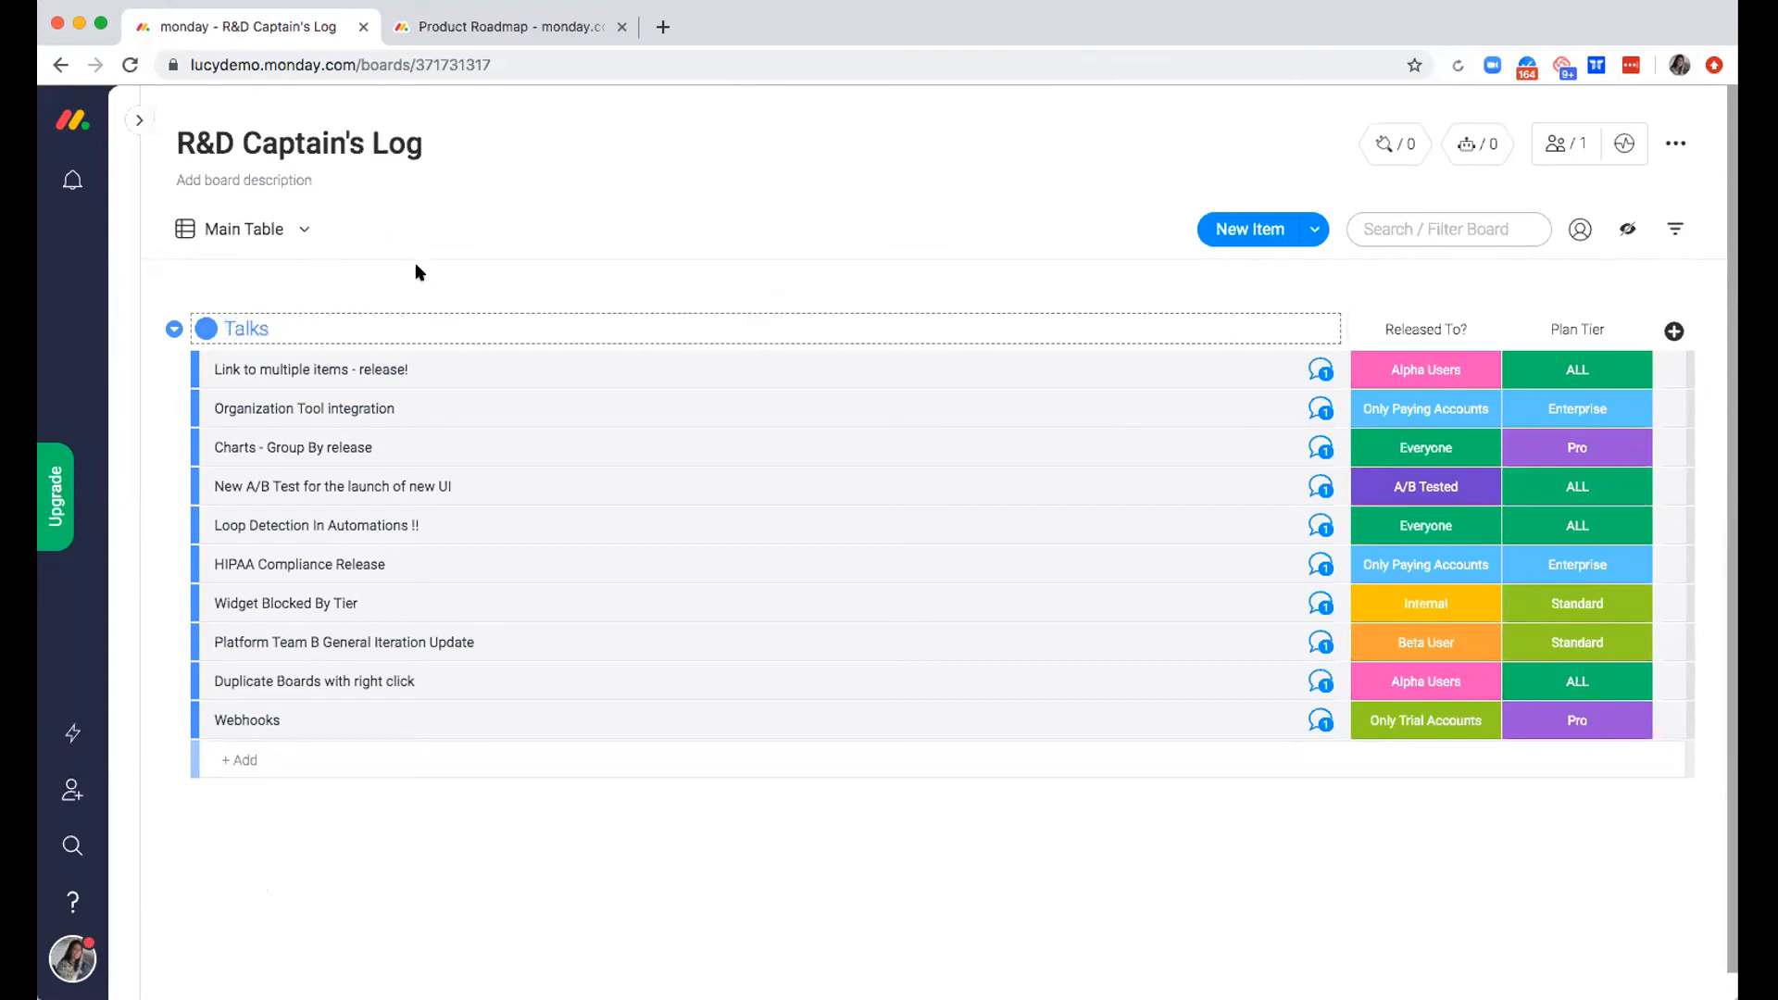
click(415, 278)
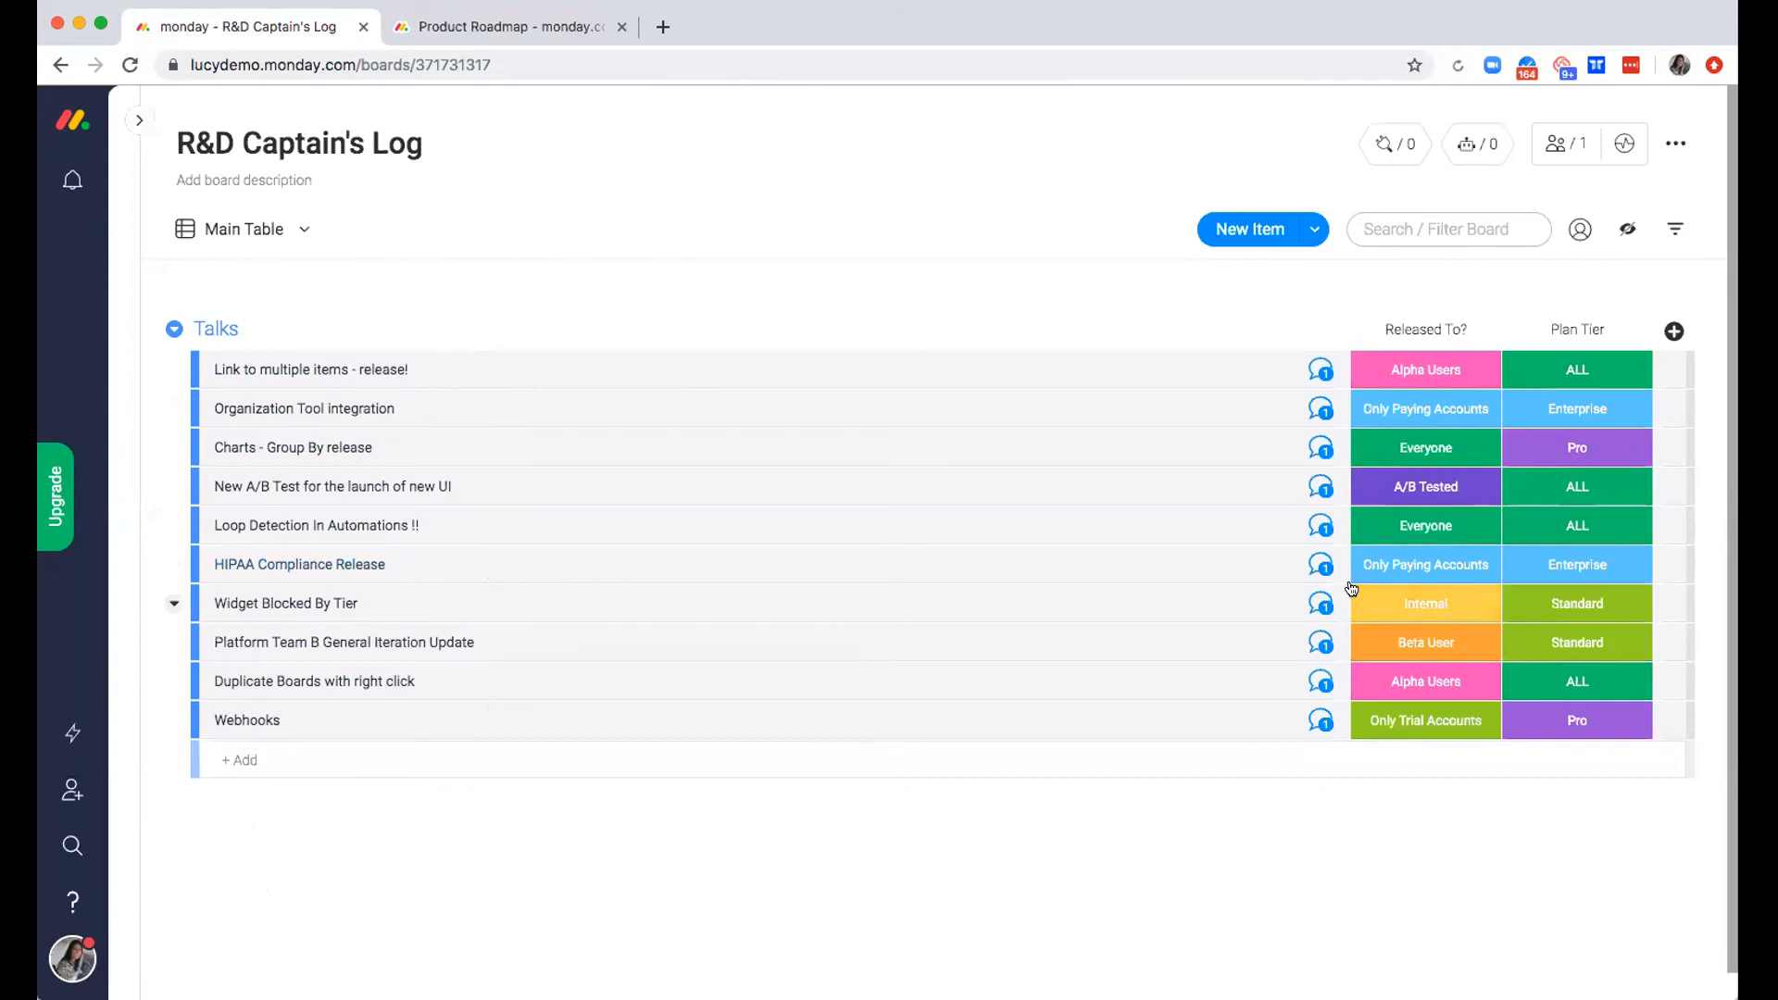
Open the updates of "Link to multiple items - release!" and read the full post, including its mention, images and use cases
click(1319, 369)
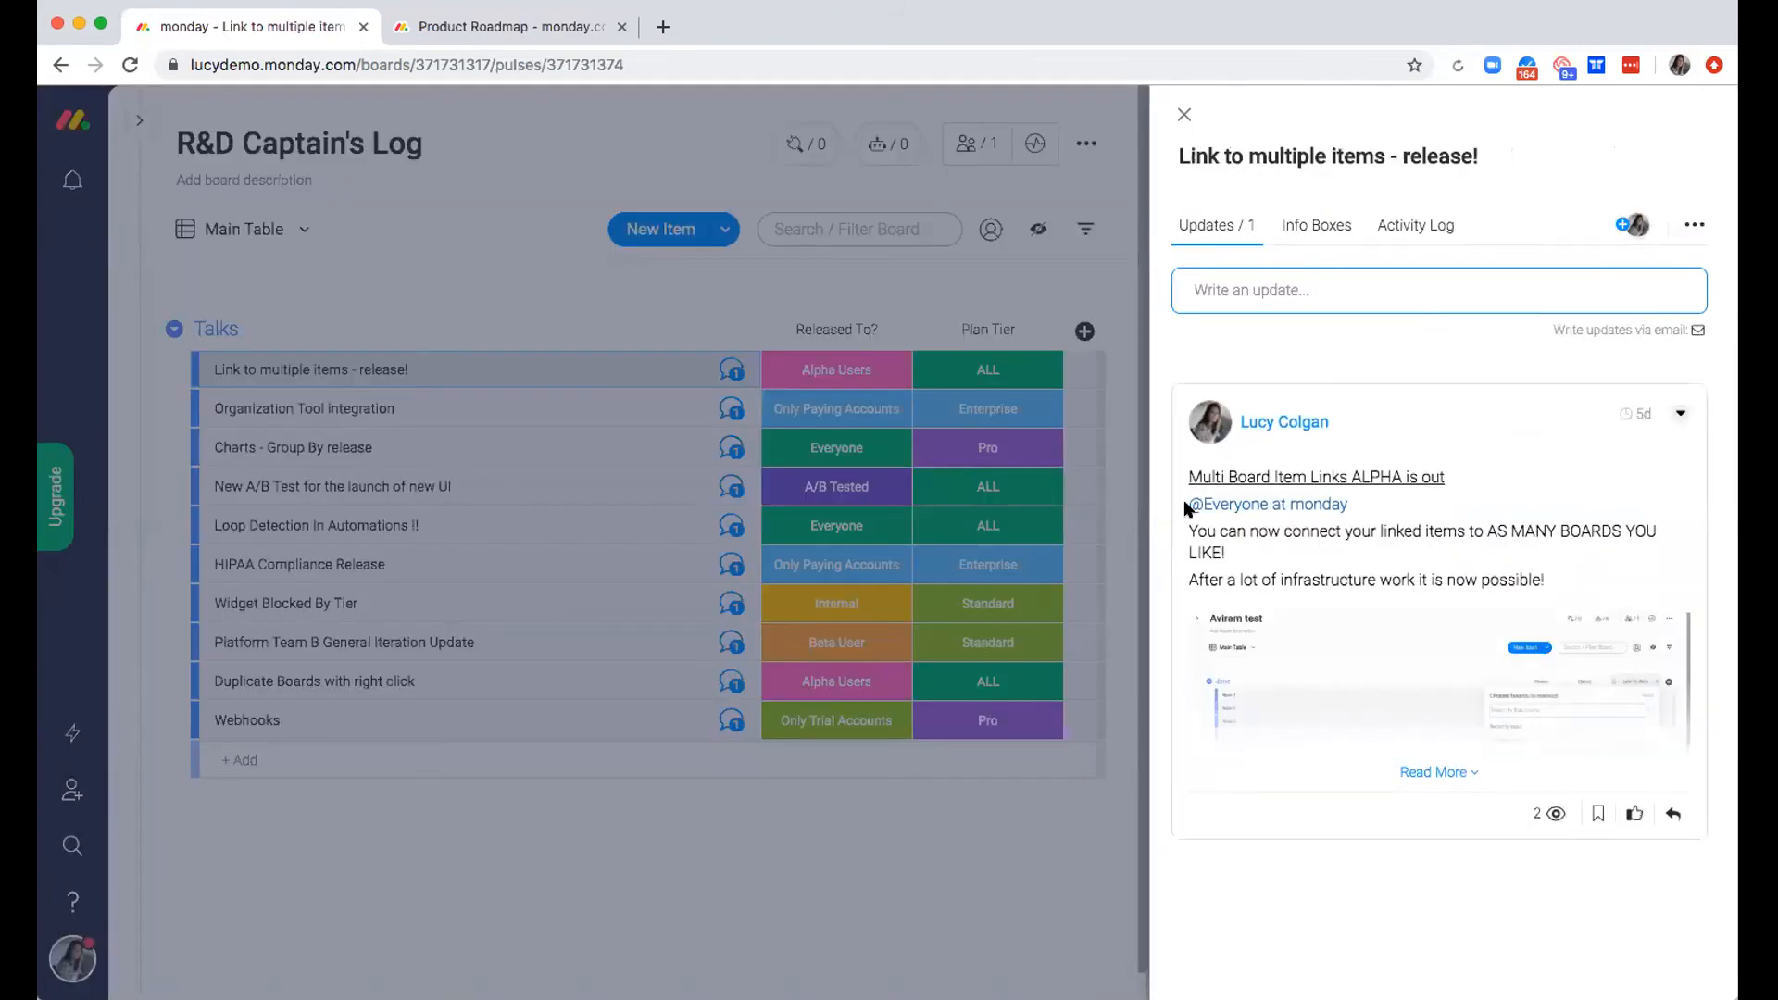
drag(1379, 505, 1182, 505)
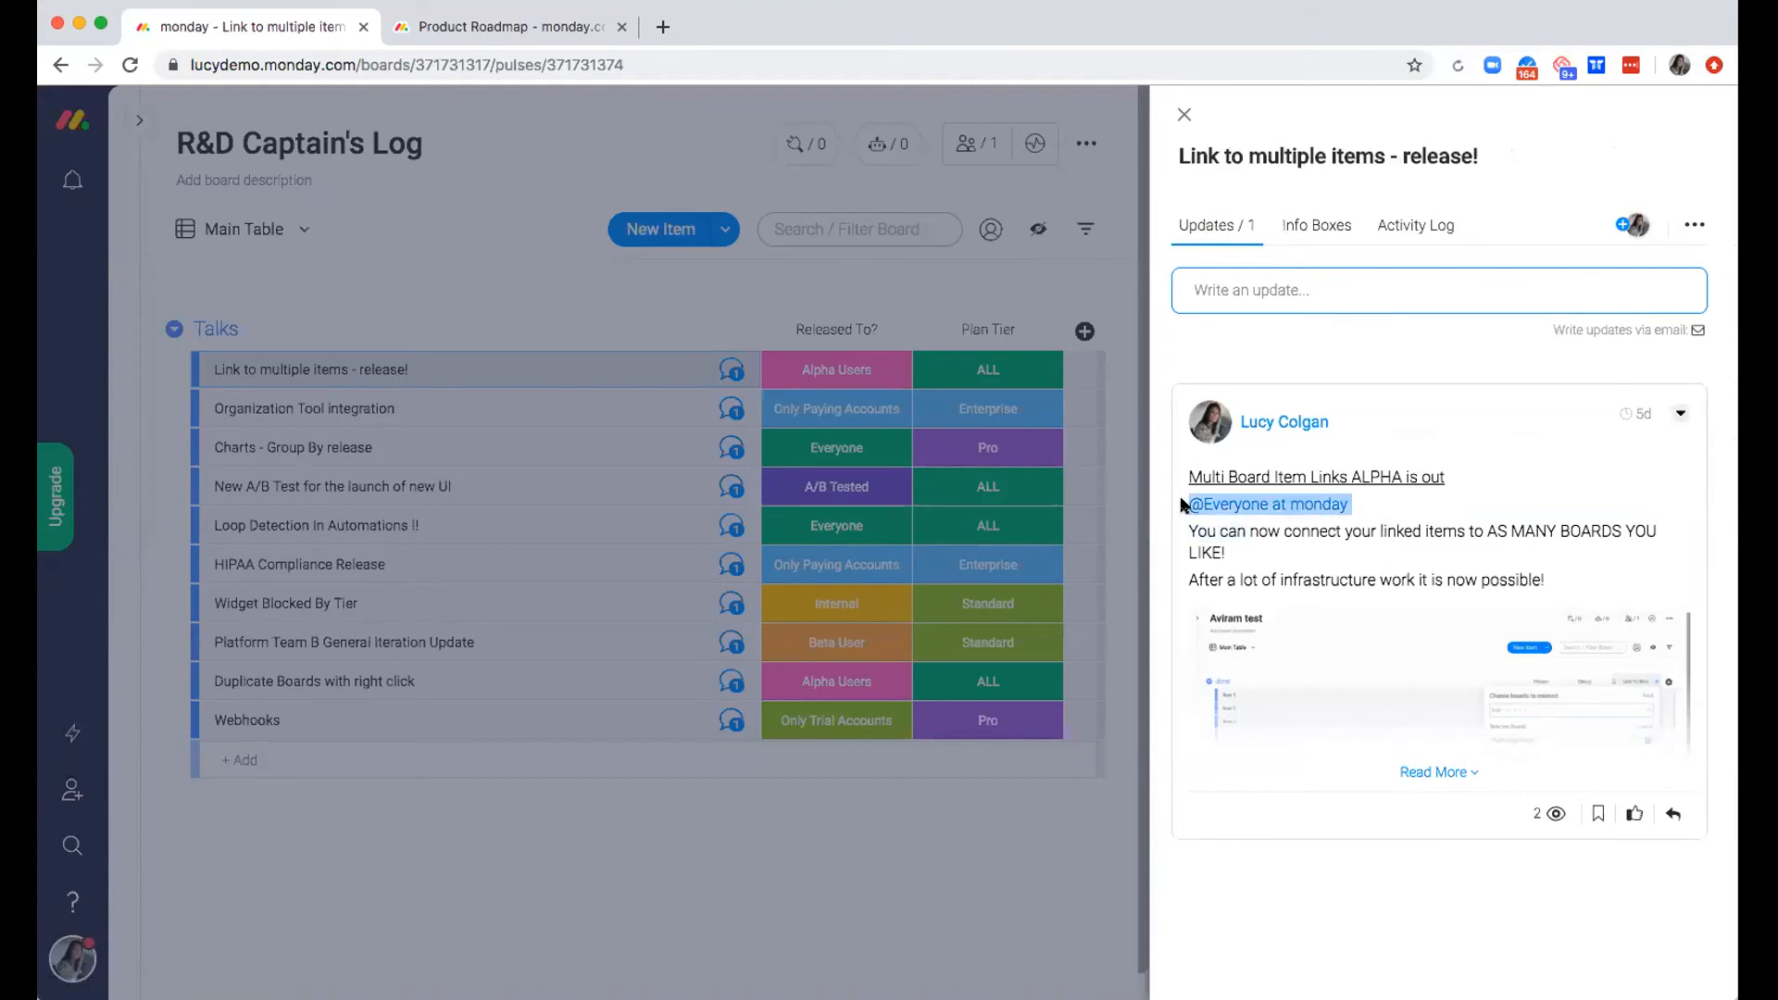
click(1392, 504)
drag(1345, 501, 1172, 507)
drag(1257, 532, 1256, 583)
drag(1187, 535, 1601, 535)
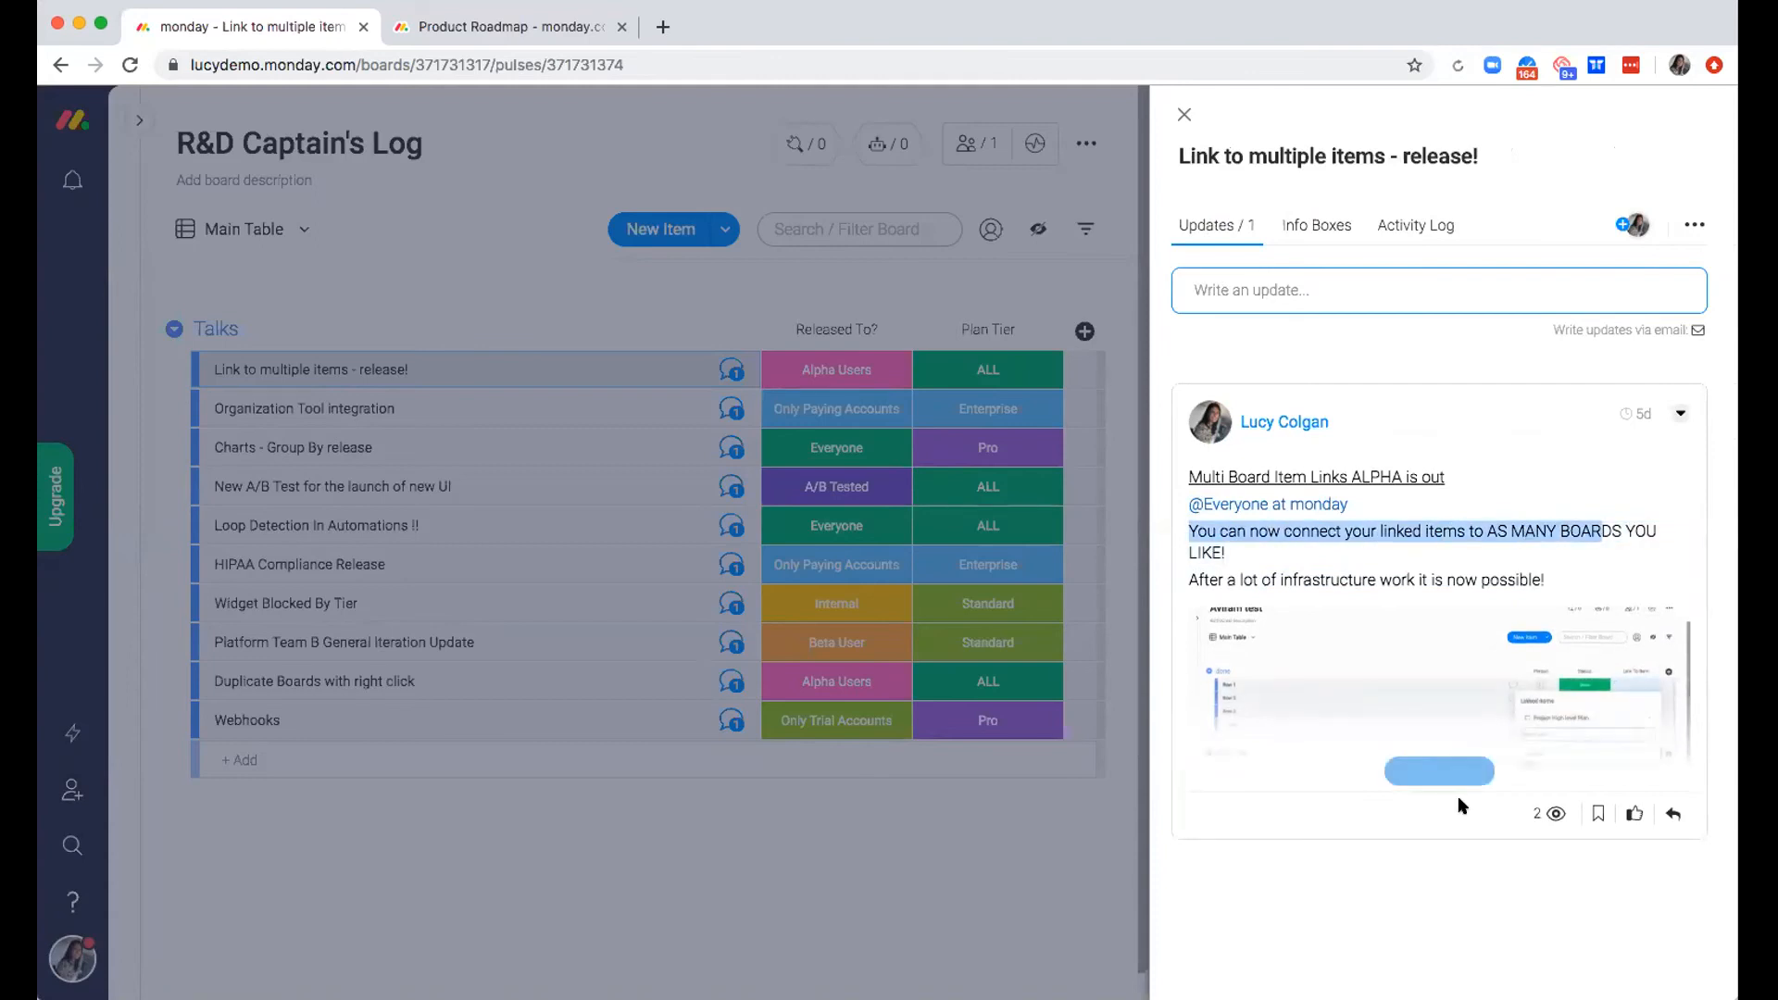
click(1433, 772)
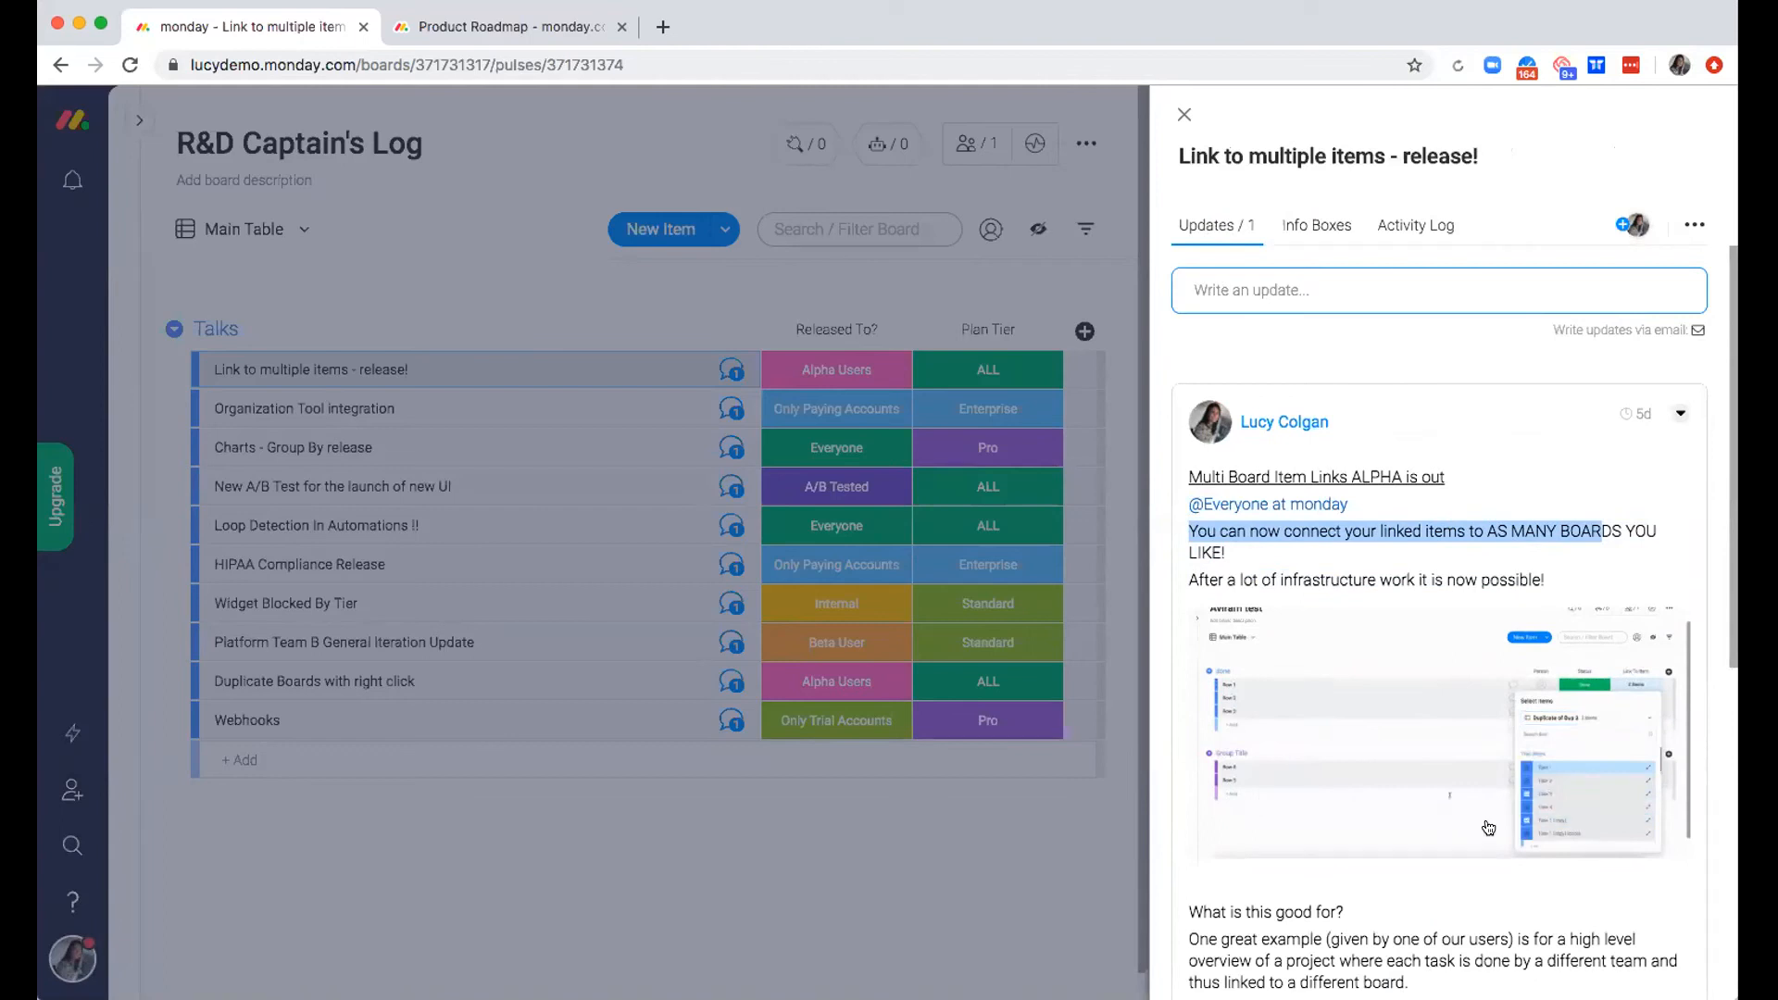
scroll(1482, 828, down, 3)
drag(1213, 731, 1218, 803)
scroll(1211, 789, down, 2)
scroll(1211, 789, down, 5)
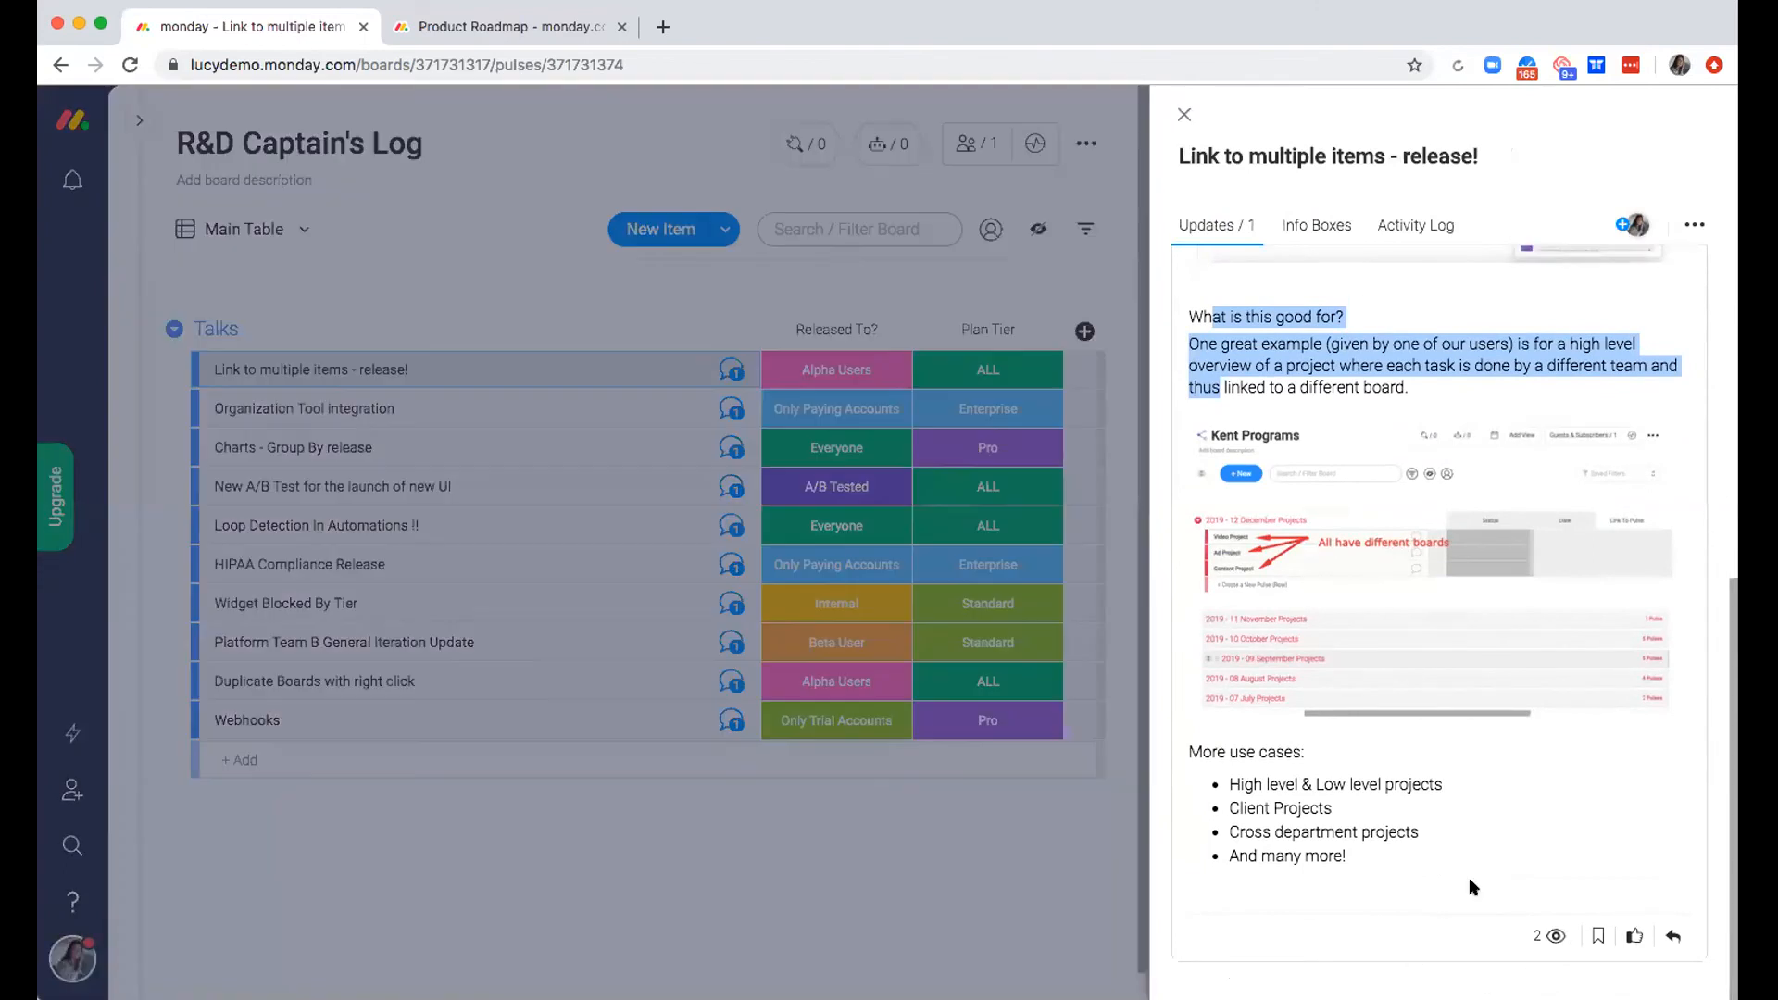
mouse_move(1556, 932)
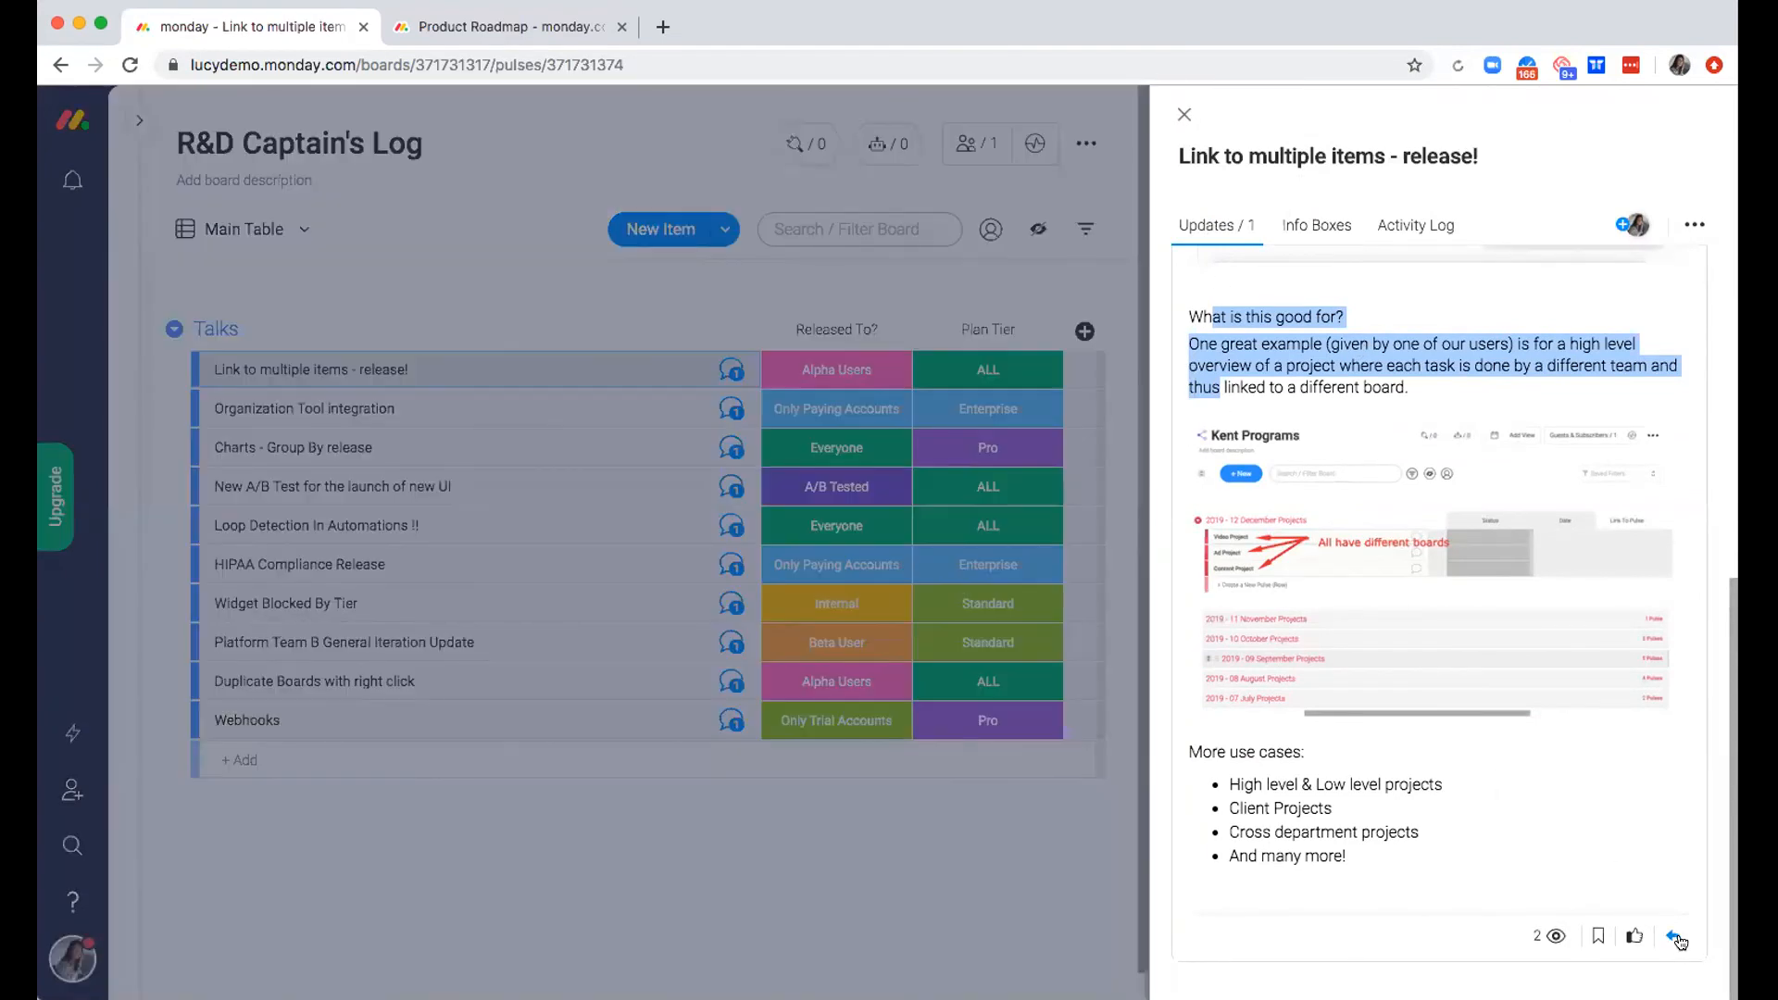
Post the reply "Amazing work!!!" to the update on "Link to multiple items - release!"
click(1676, 939)
text(Amazing woir)
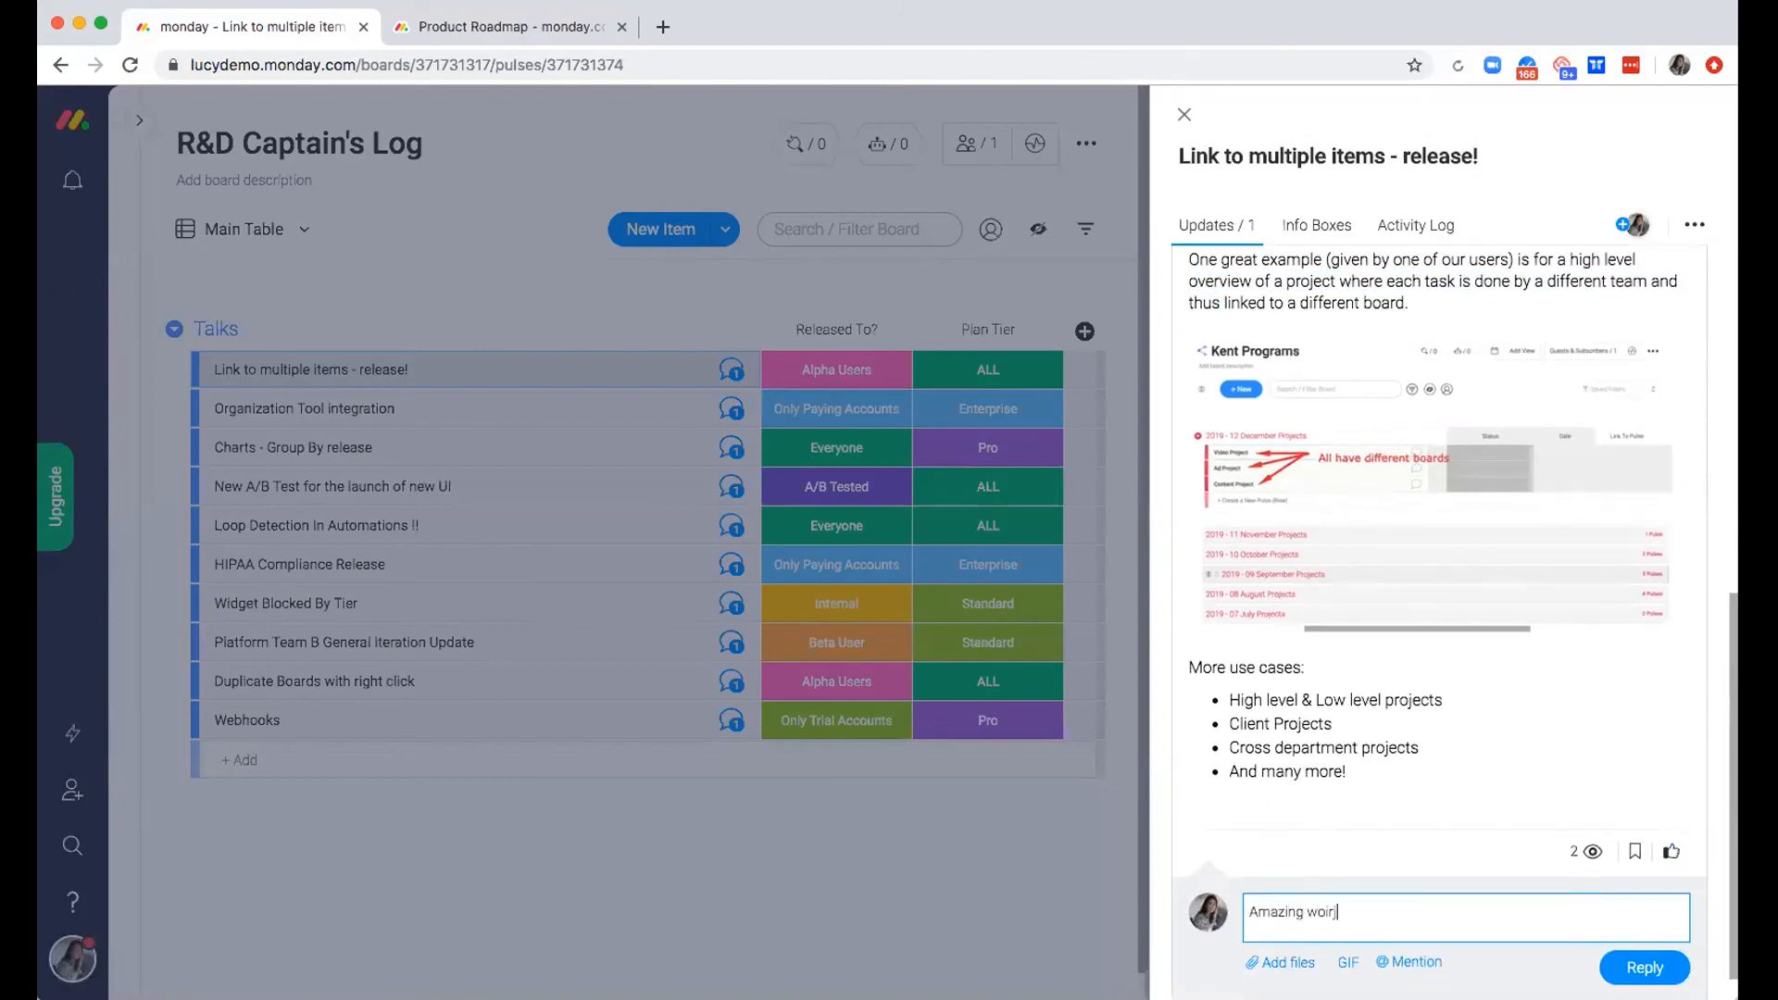
key(BackSpace)
key(BackSpace)
text(rk!!!!)
click(1644, 968)
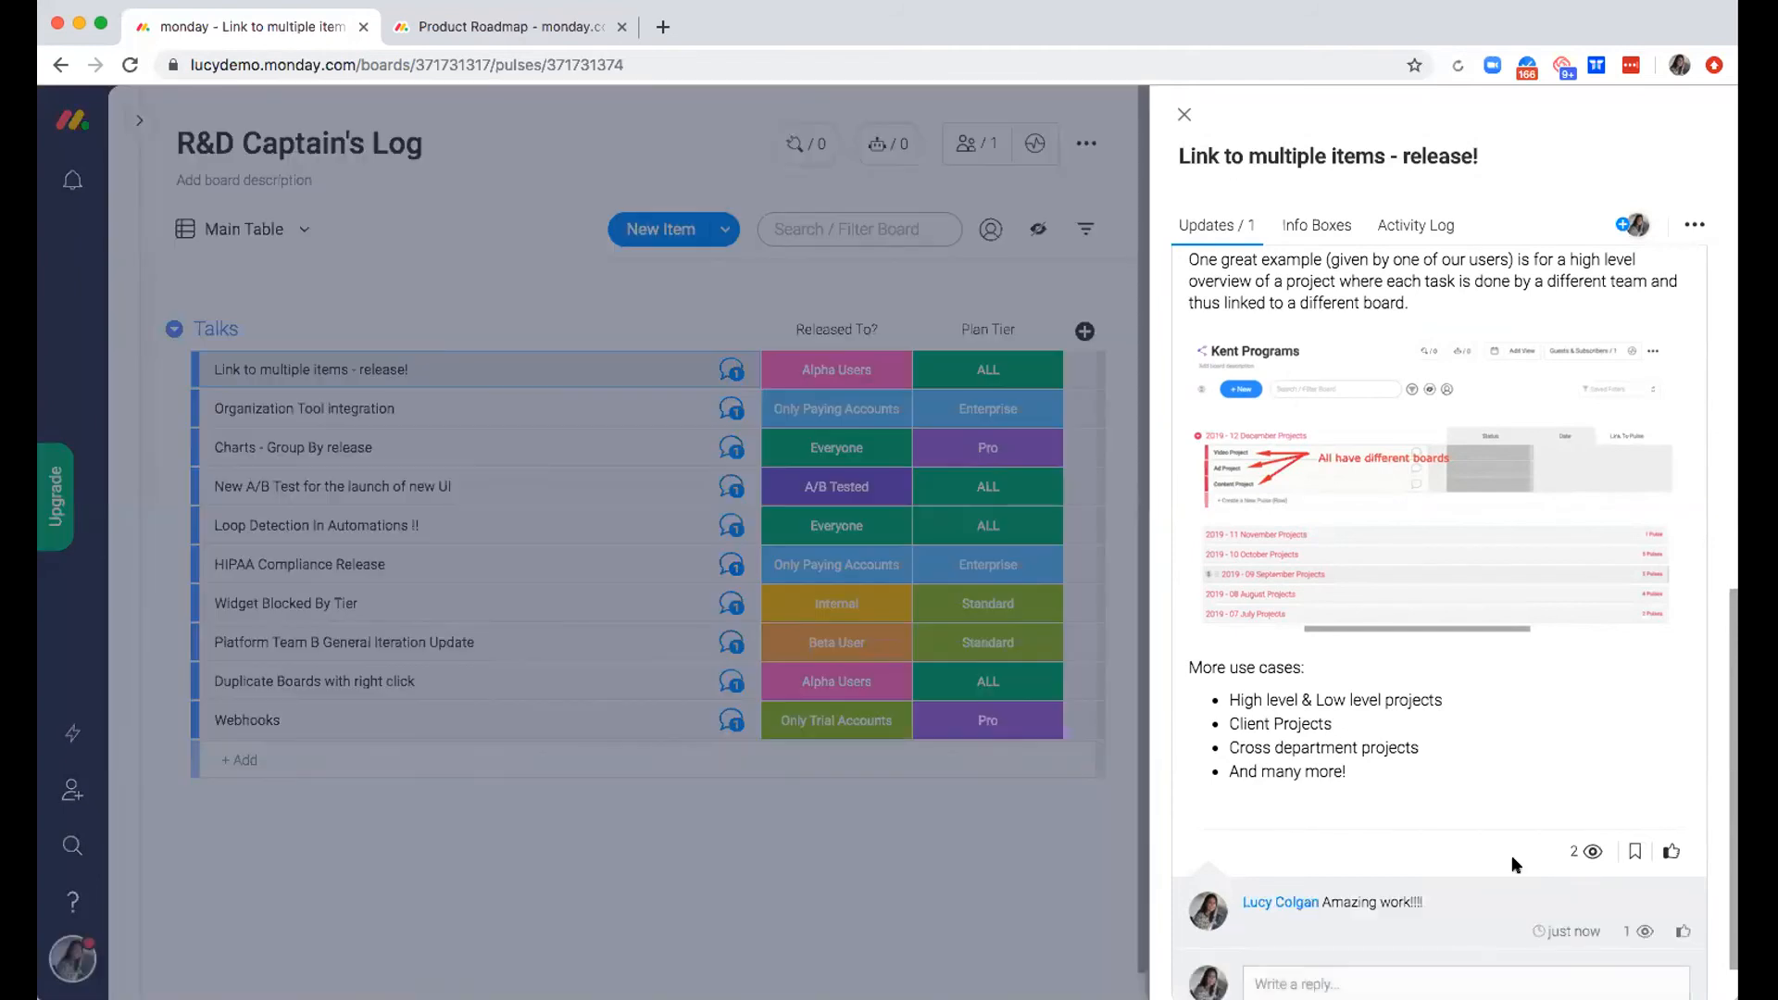
Post a second reply, "A user wrote in and only has this on one board - does this sound off?", and close the item
scroll(1511, 856, down, 1)
click(1427, 919)
text(A u)
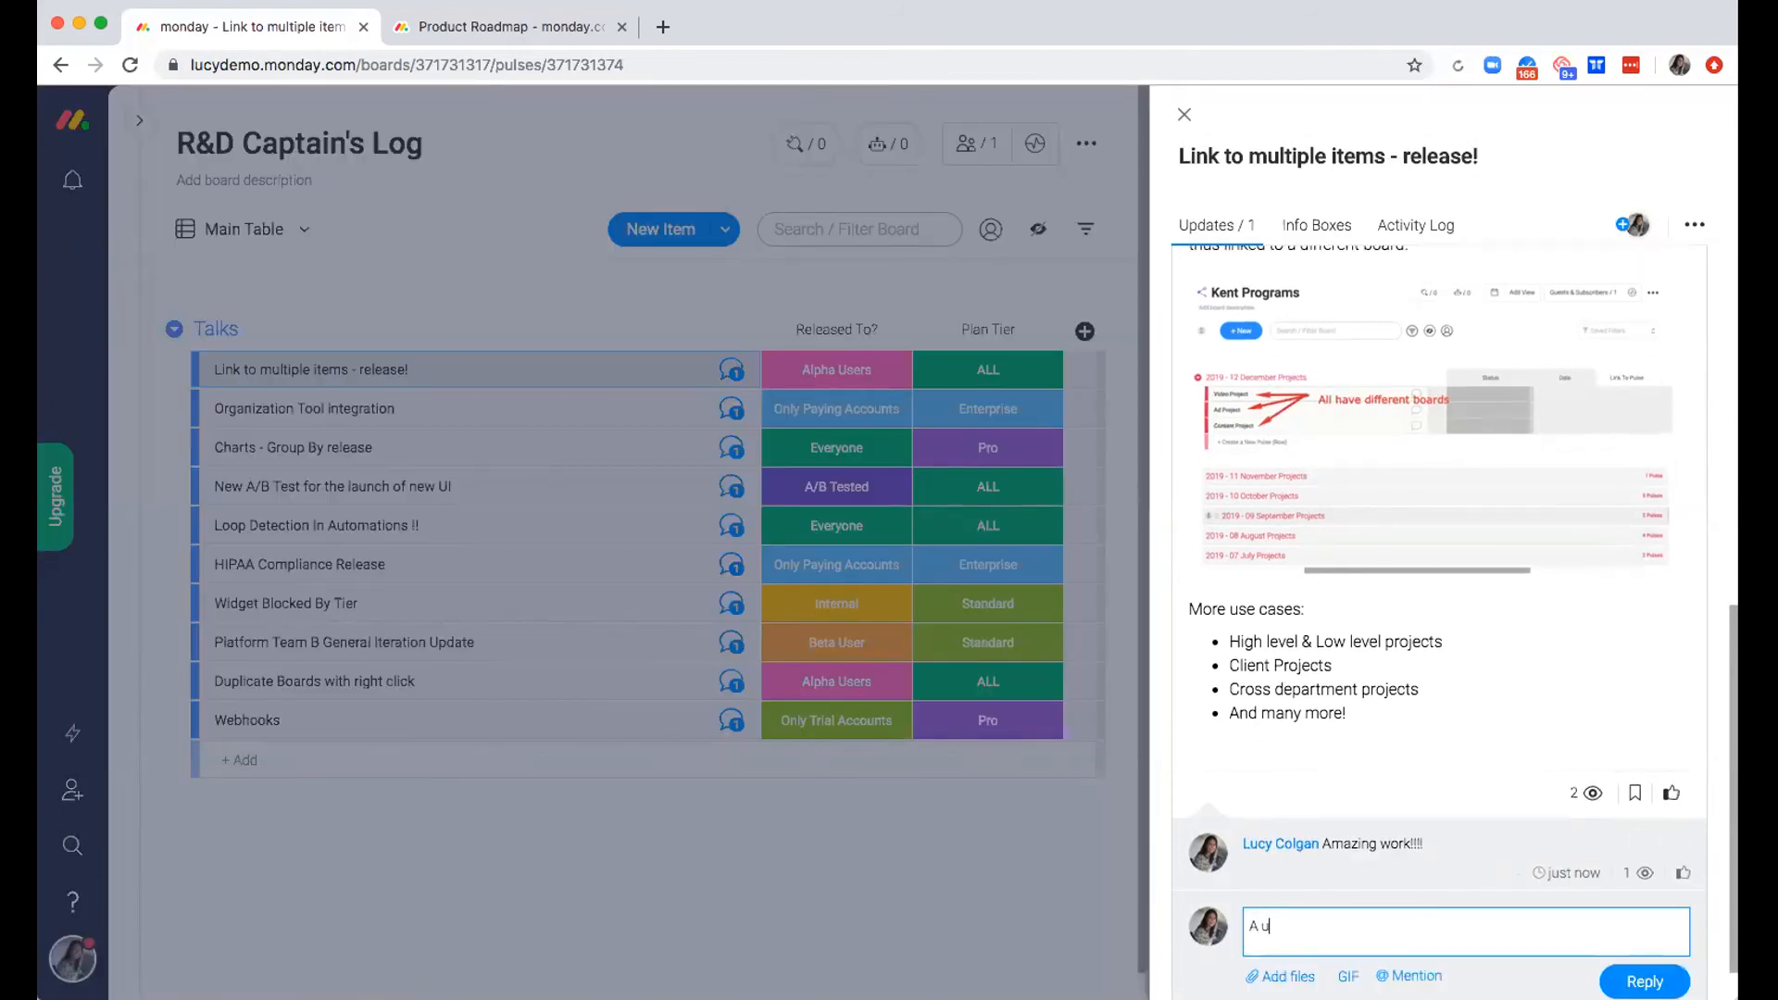
text(ser wrote in and only has this on)
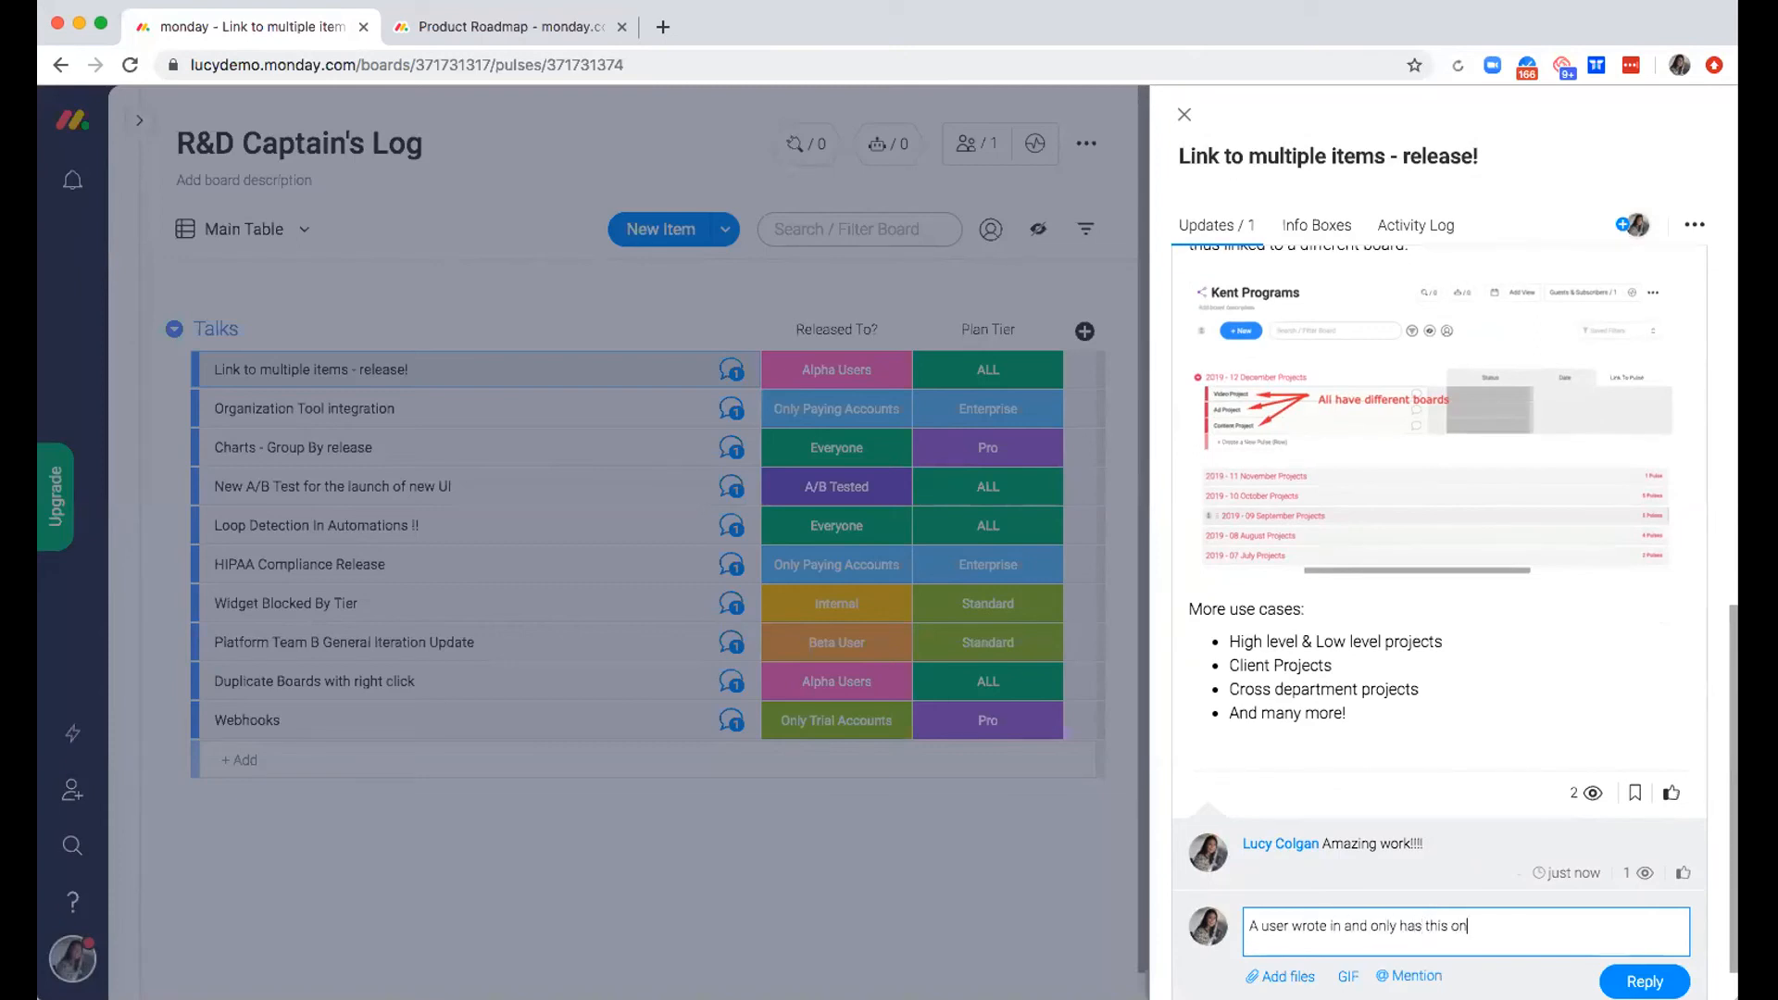
text( tone board - does this li)
key(BackSpace)
key(BackSpace)
text(sound off?)
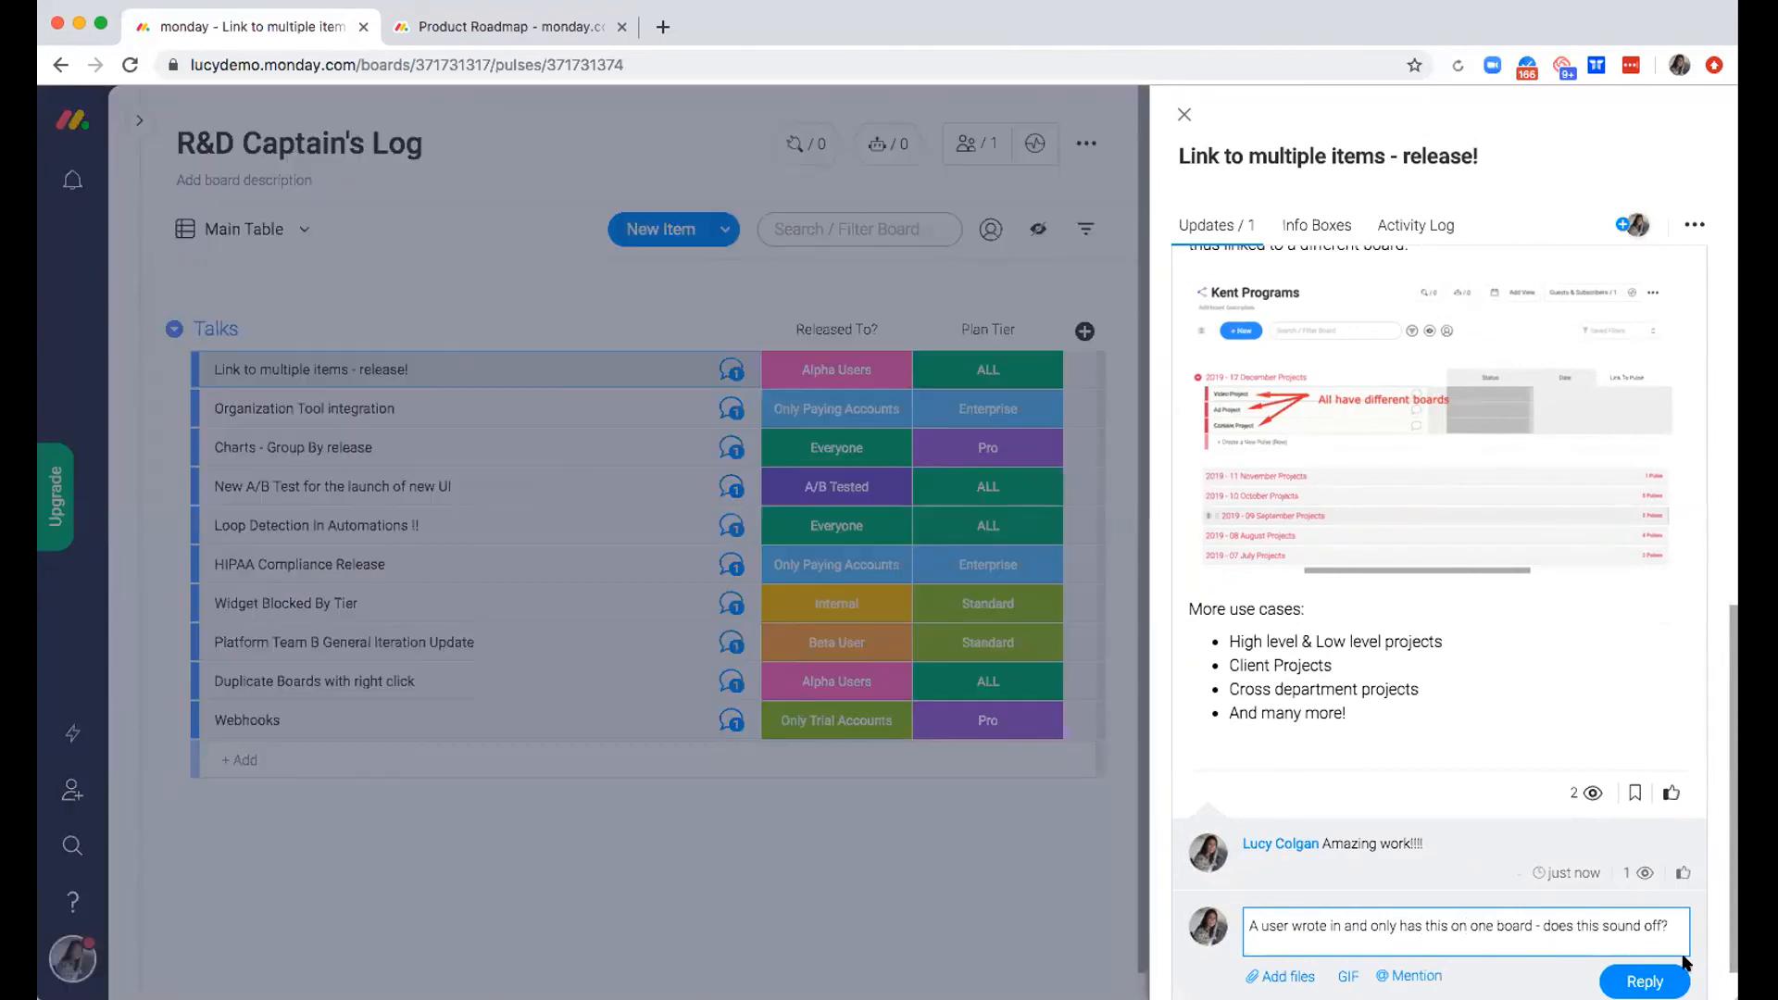
click(1645, 981)
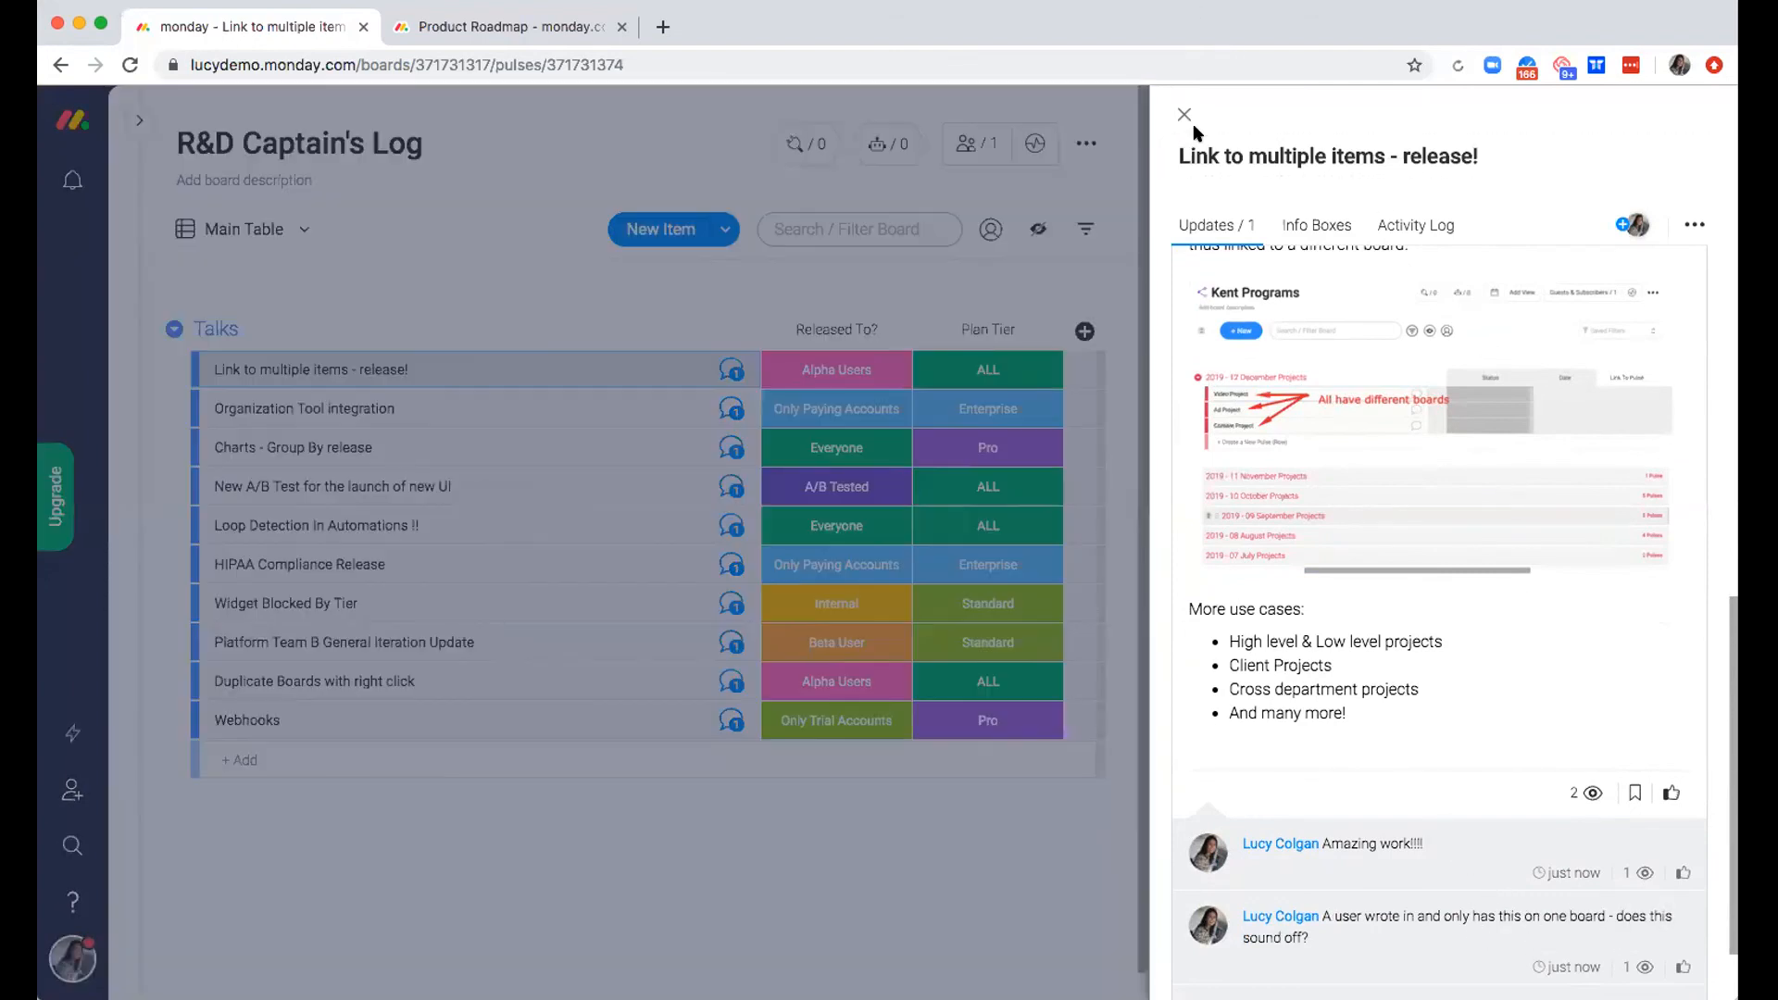
click(1184, 114)
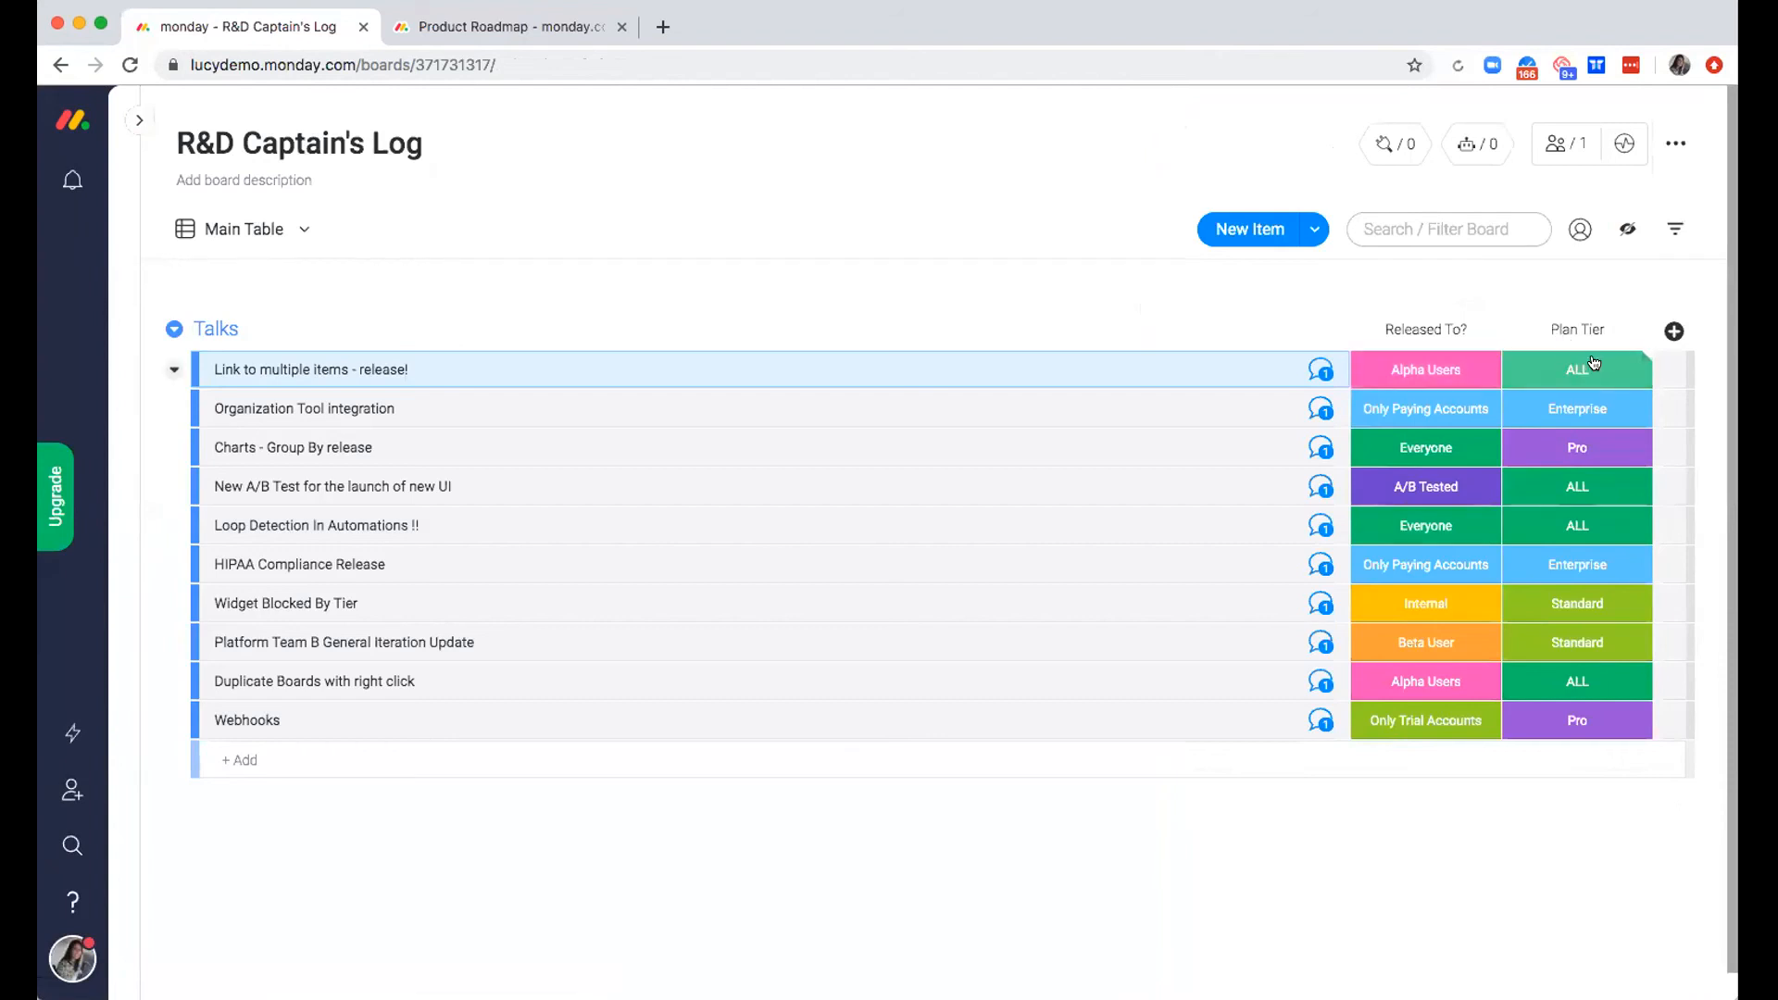
Search the Column Center for "last" and add the Last Updated column to the board
click(1672, 331)
click(1641, 759)
text(last)
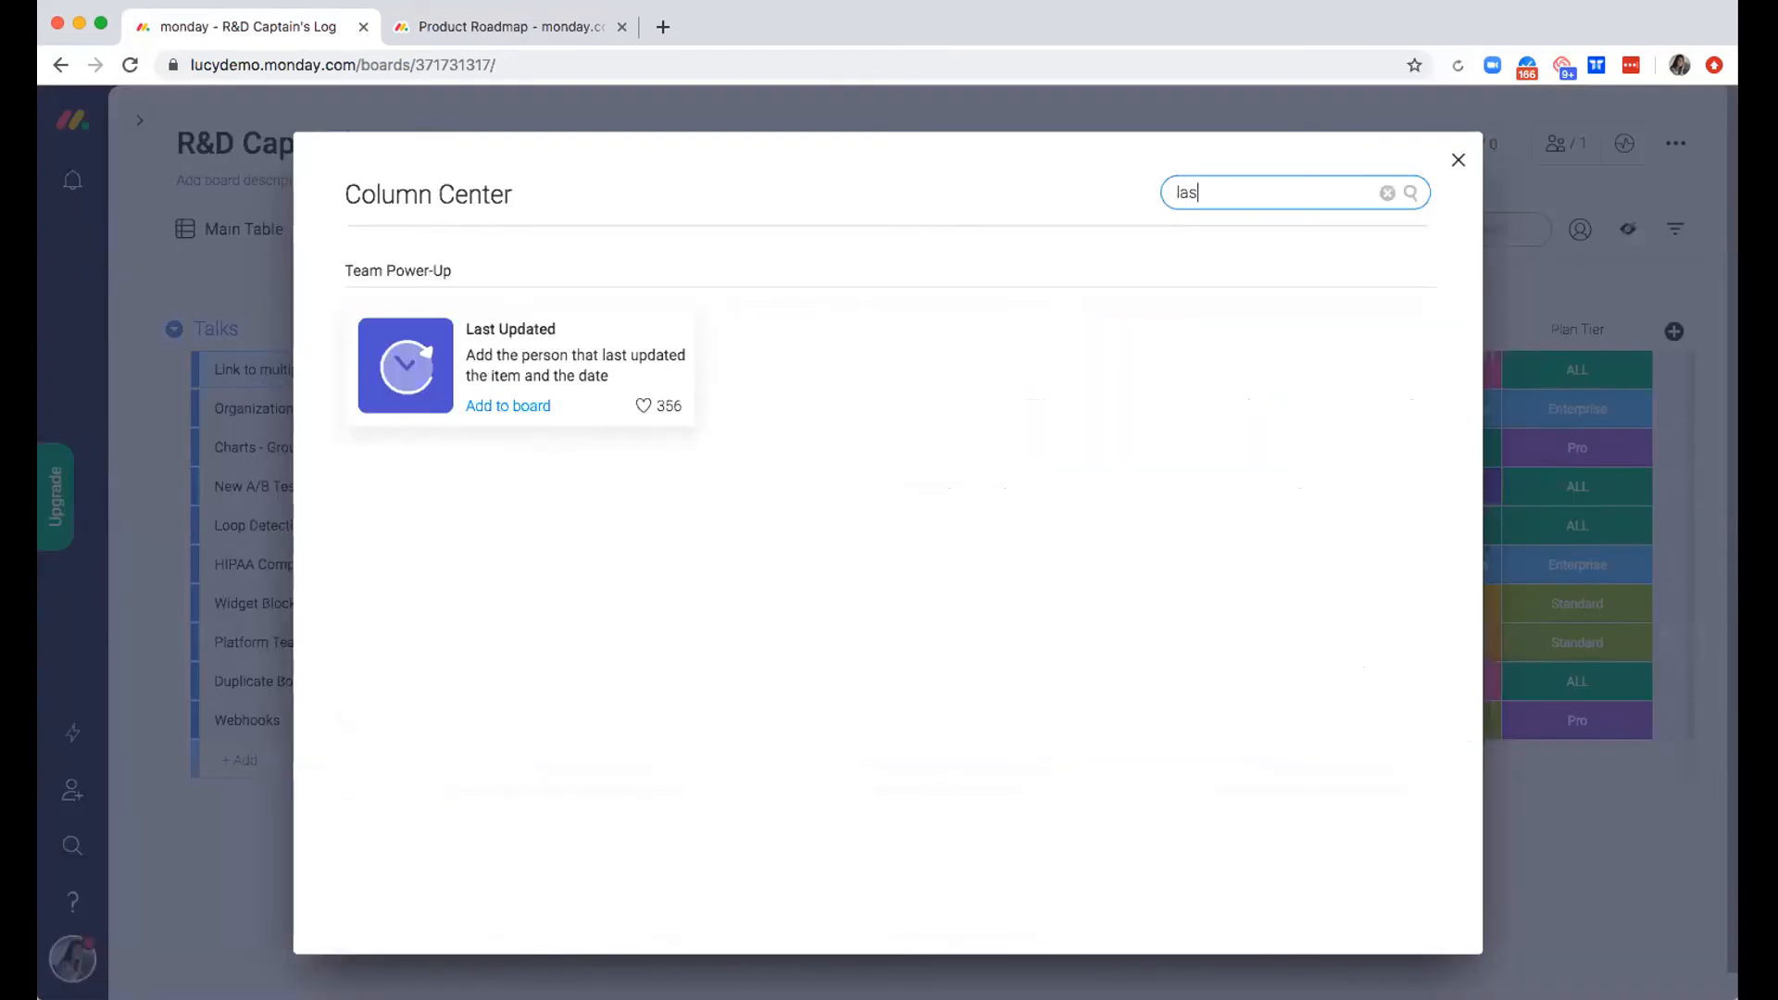
click(551, 352)
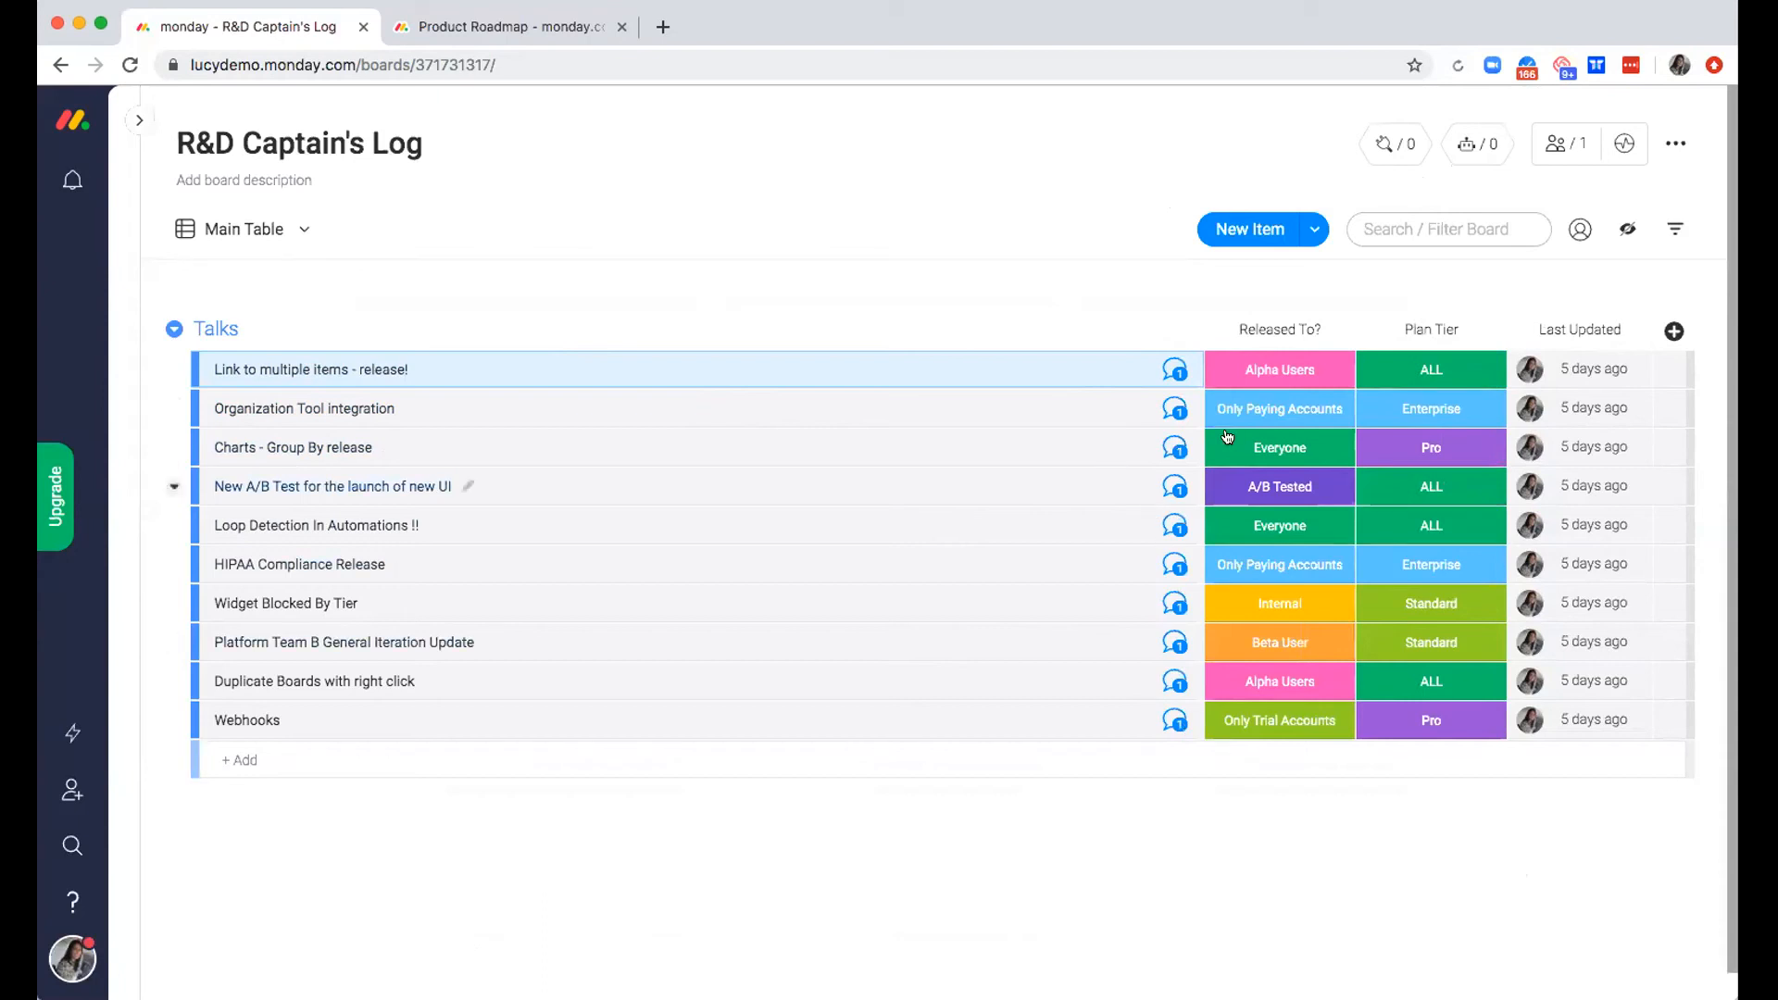
Set "Released To?" to Internal for "Link to multiple items - release!" and review the item's activity log
click(1278, 370)
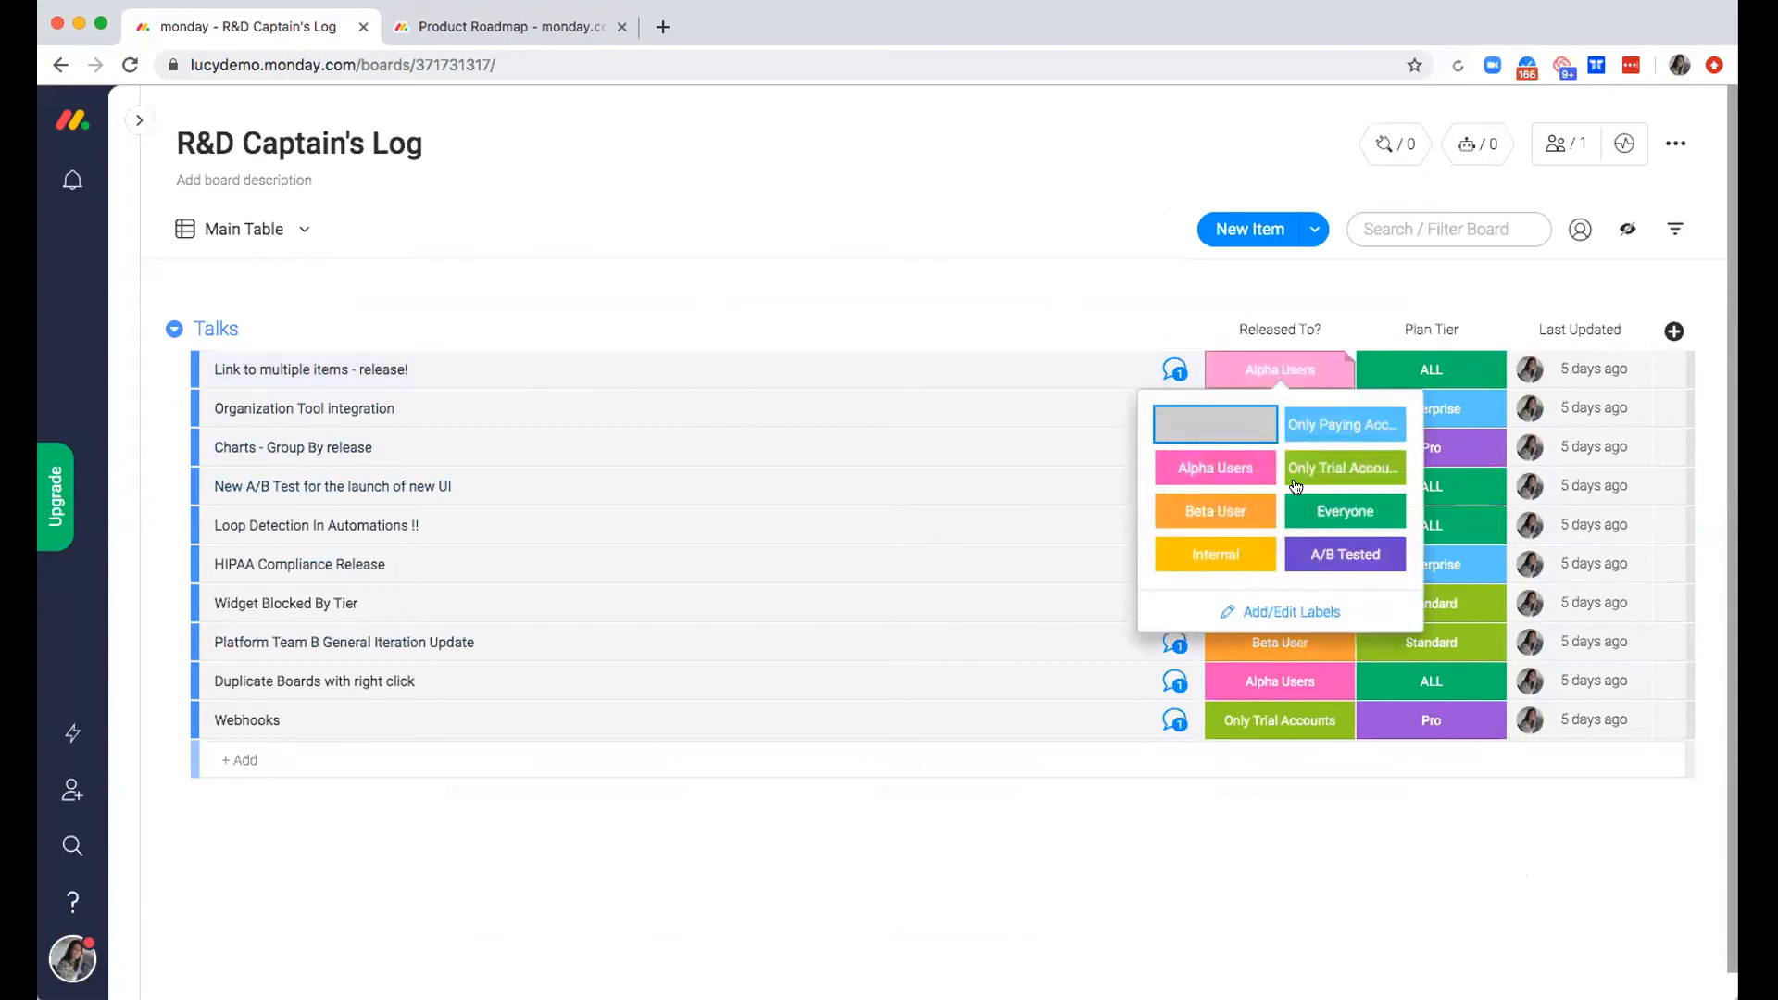
click(1231, 557)
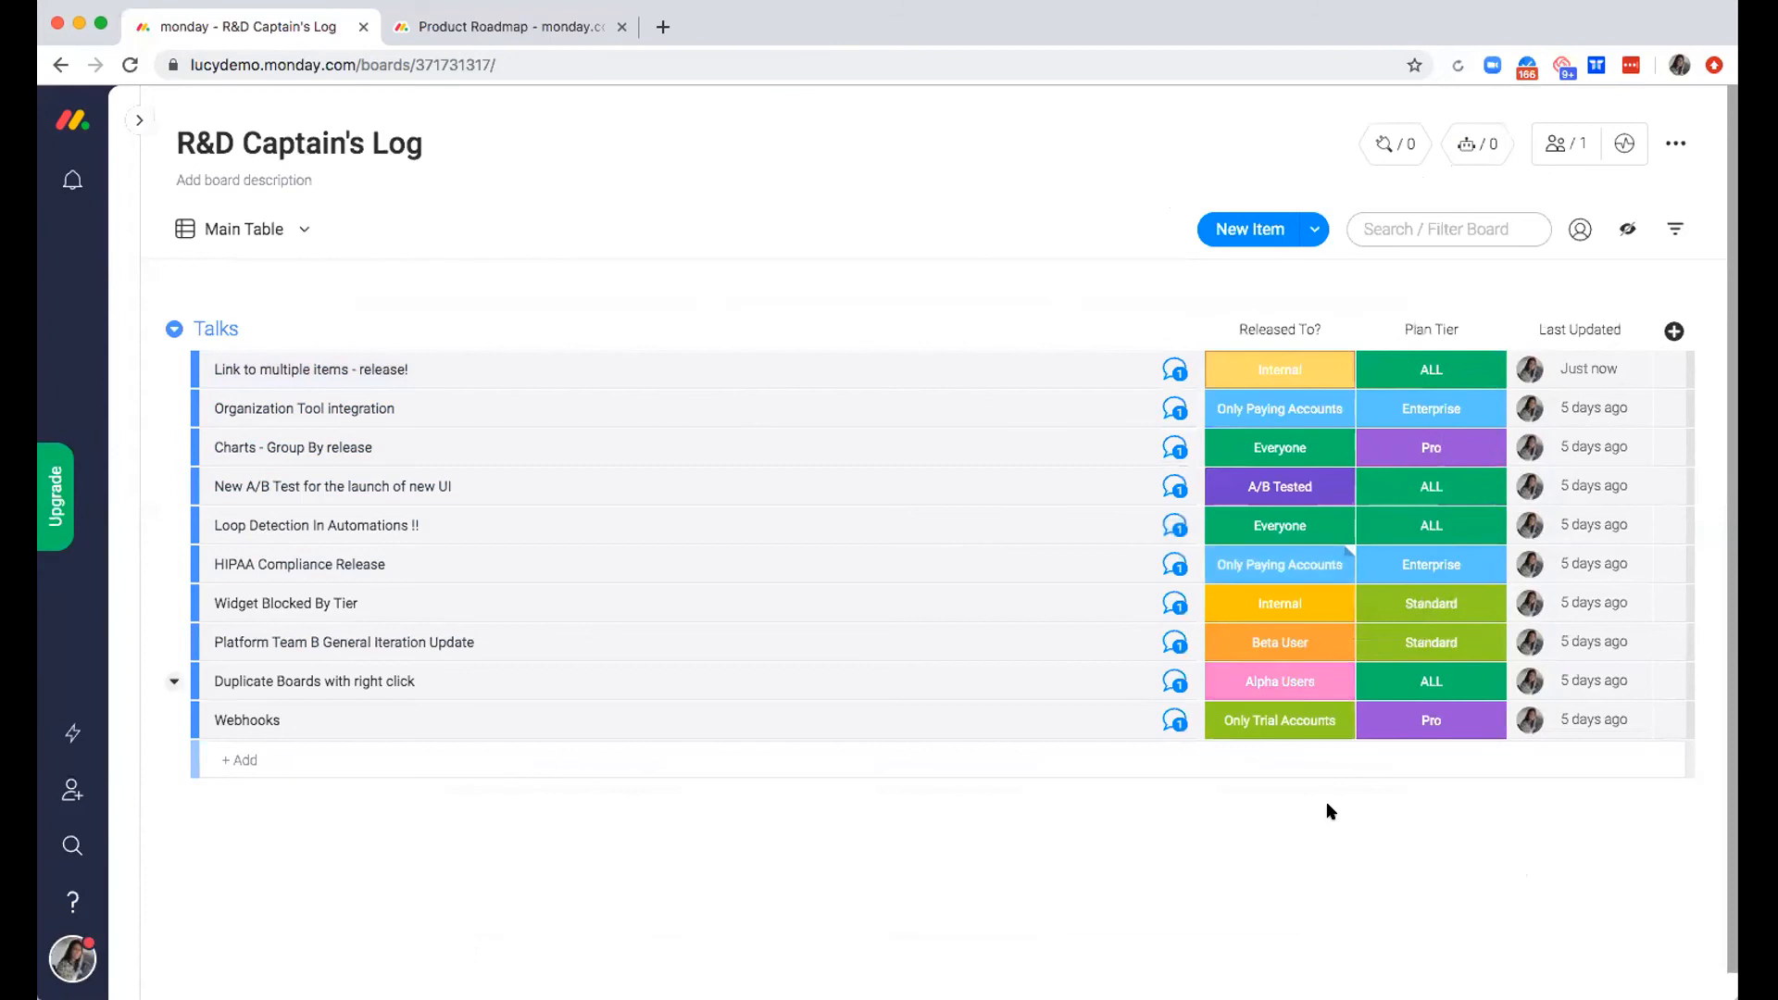
mouse_move(1599, 365)
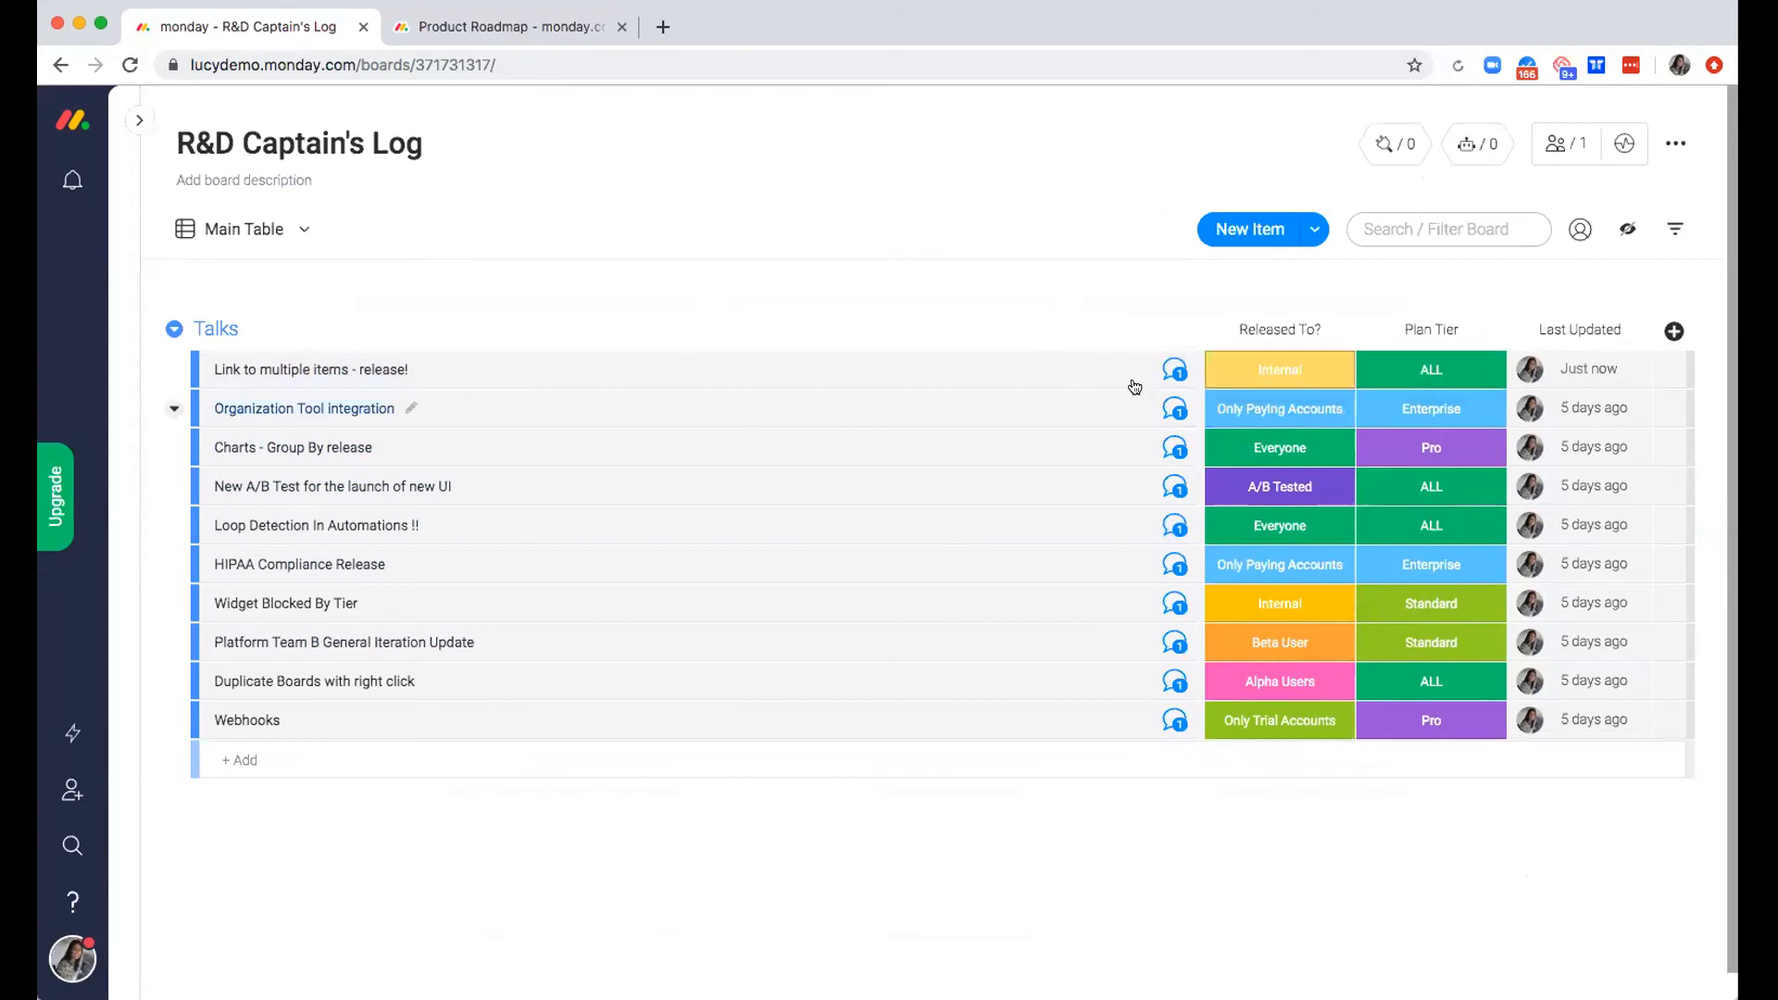
click(1157, 365)
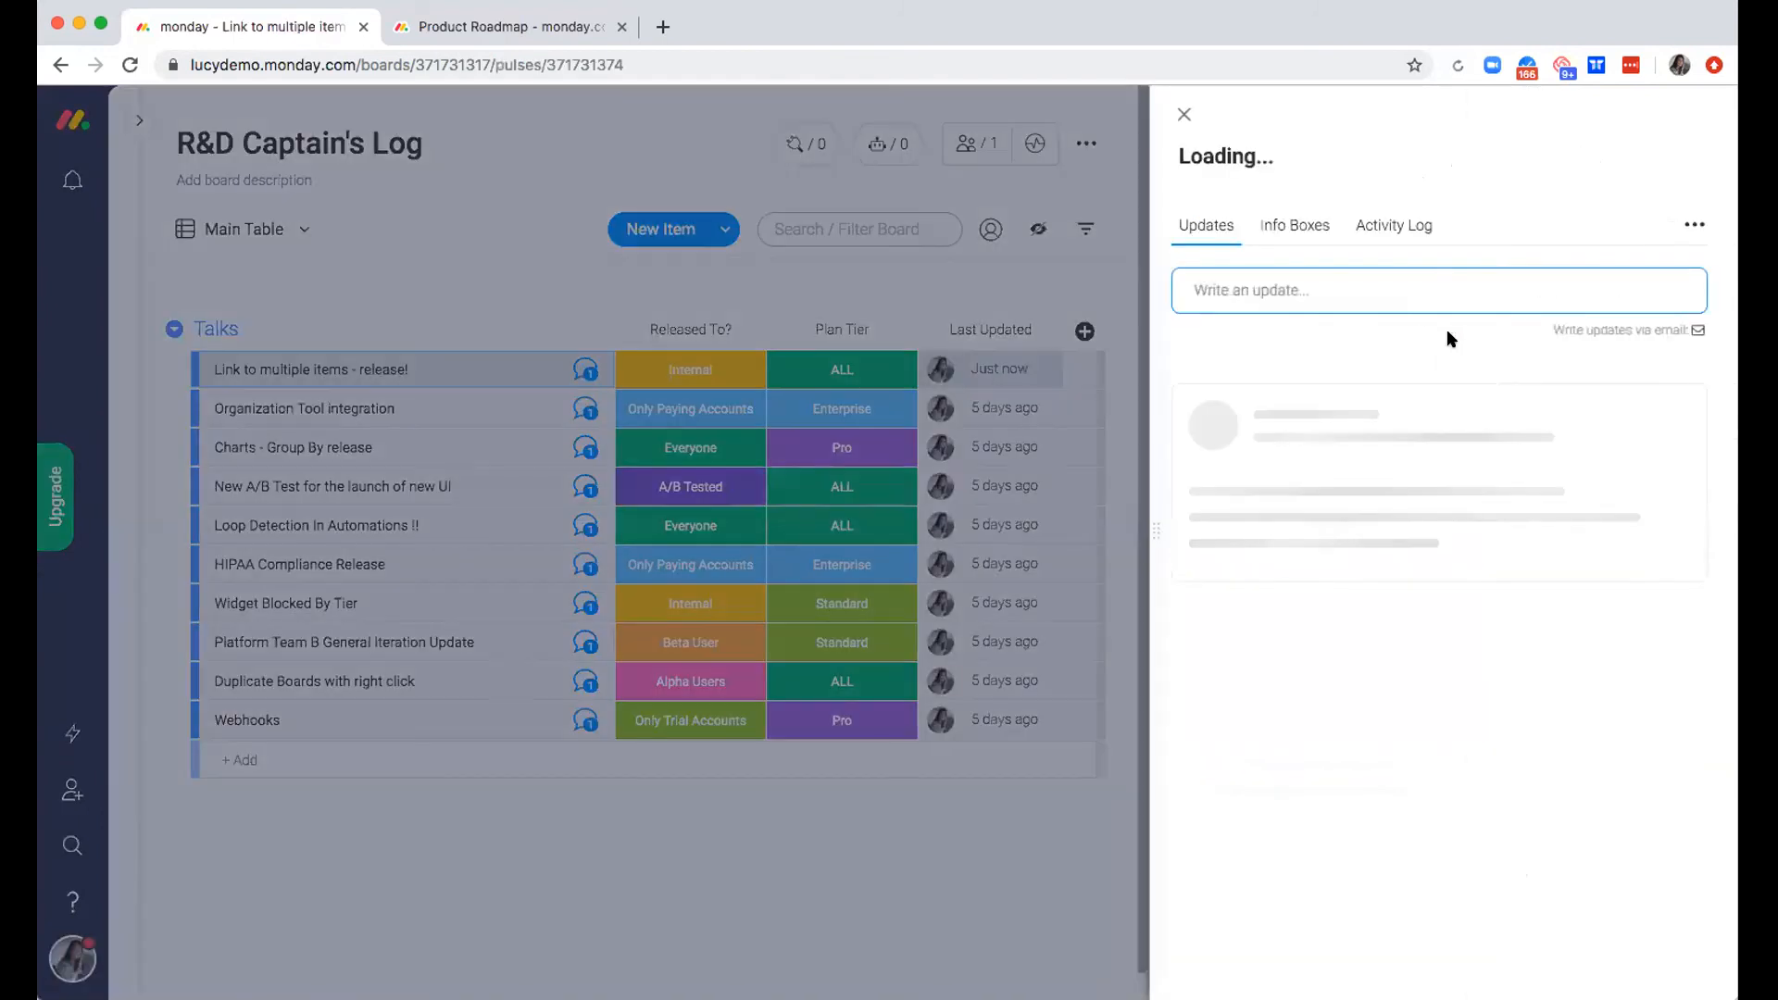
click(1393, 227)
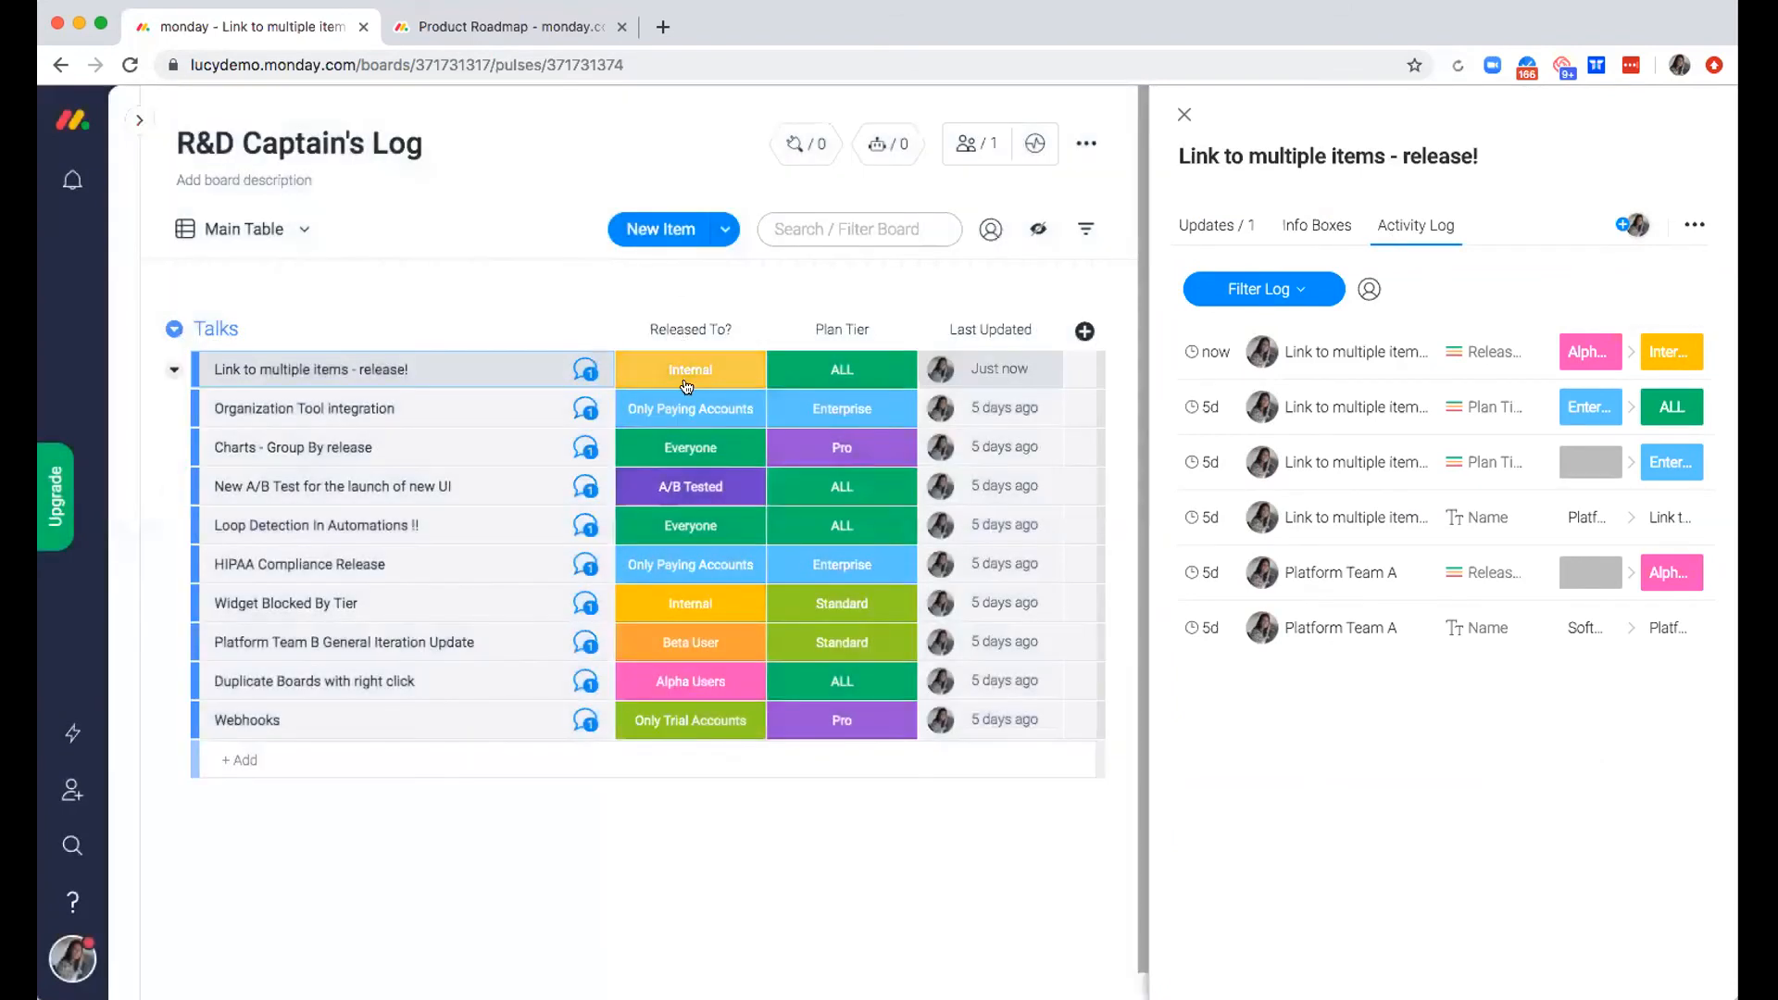
Change the "Released To?" status of "Link to multiple items - release!" to Only Trial Accounts and close the item
click(687, 381)
click(750, 467)
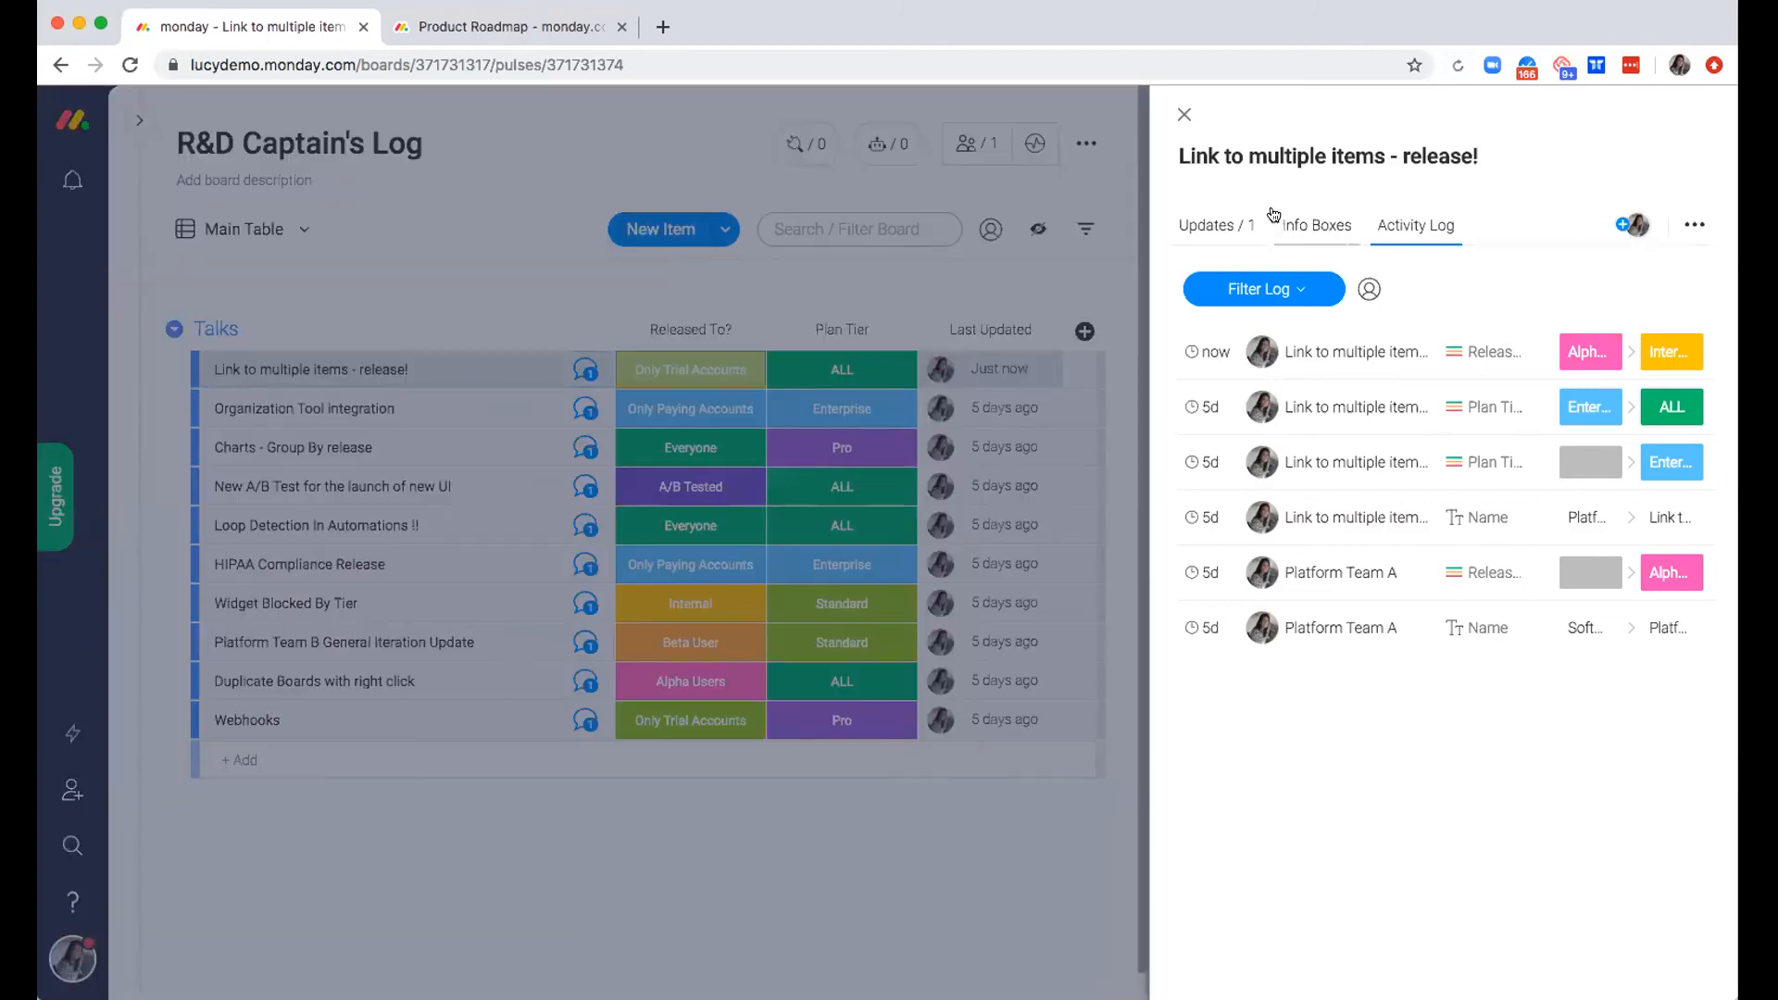
click(1184, 113)
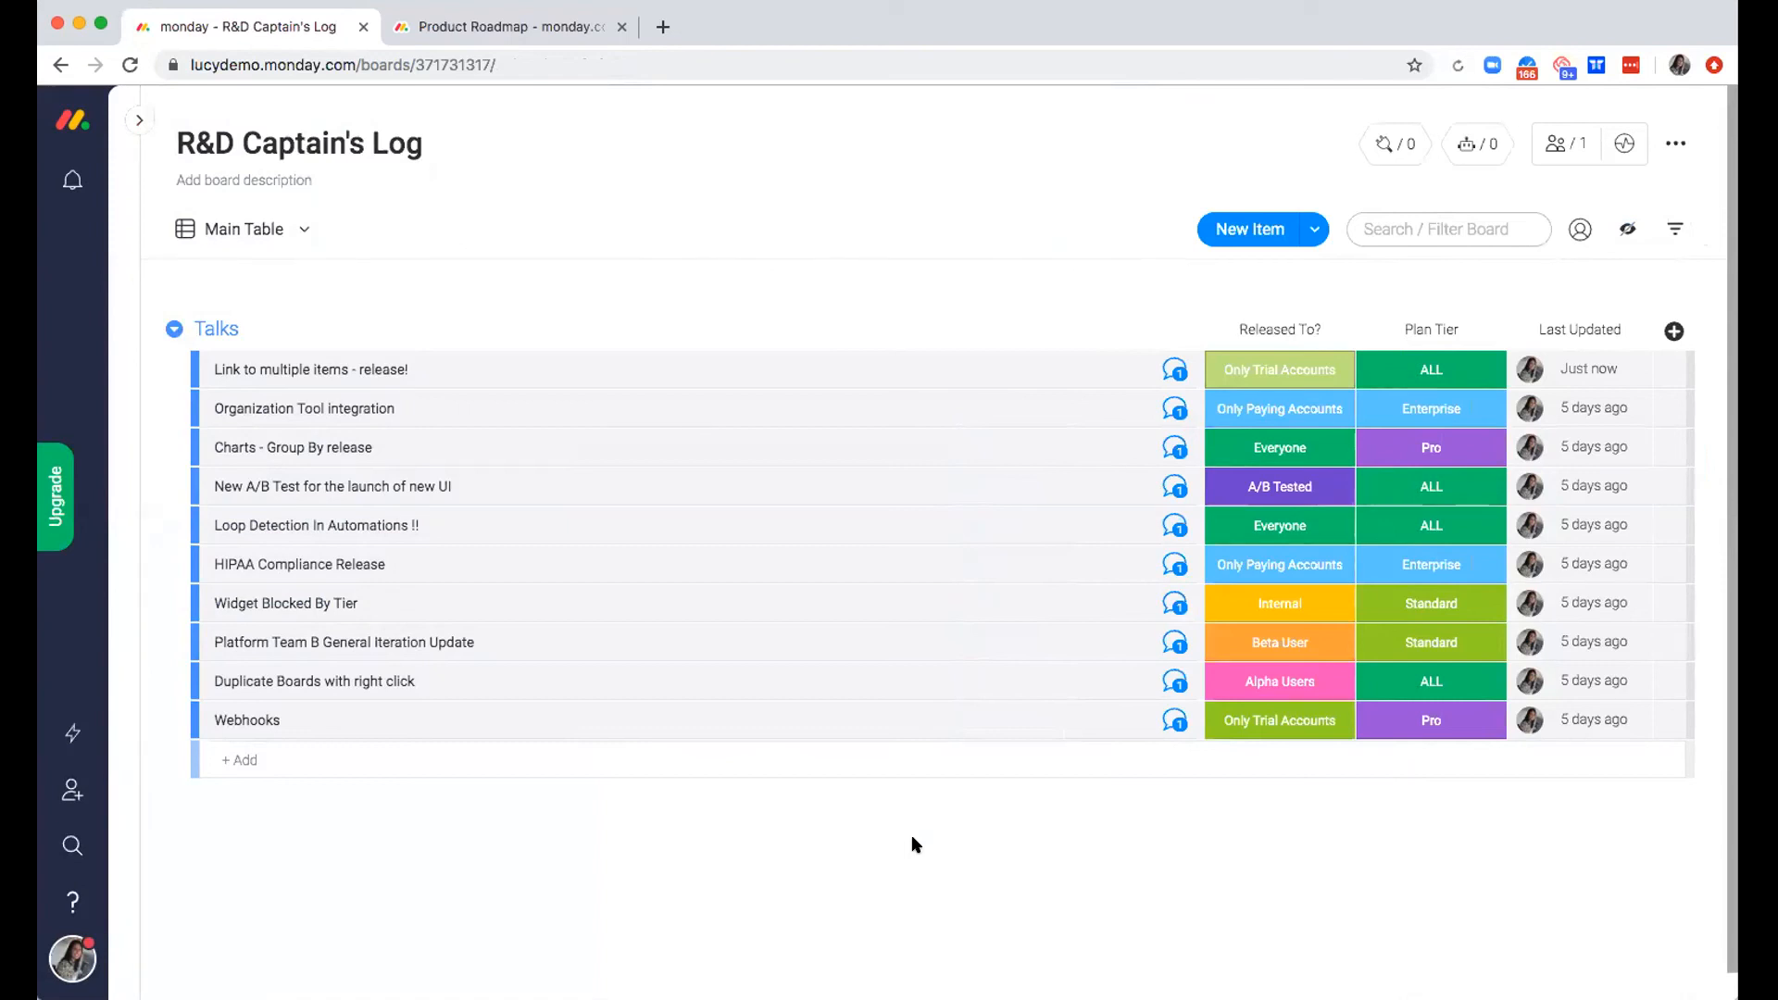
Open the On Call Developer - Schedule board, collapse the board list and look over the This Week and Next Week groups
click(138, 121)
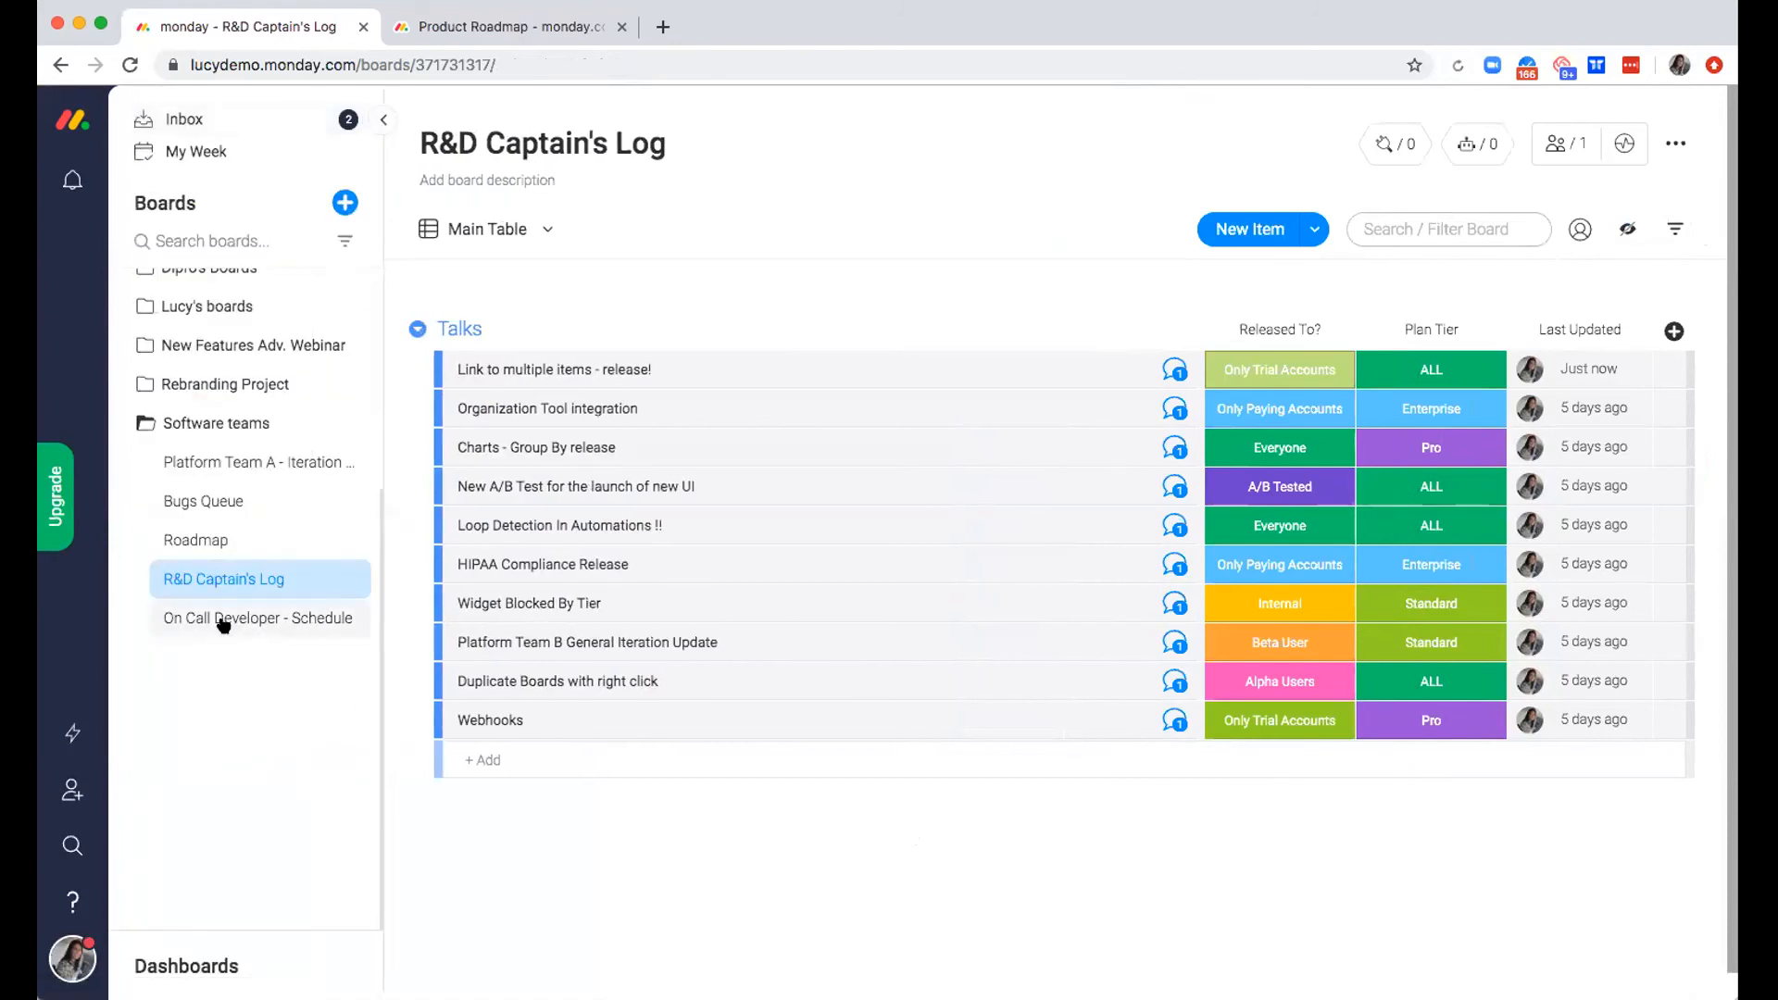
click(222, 620)
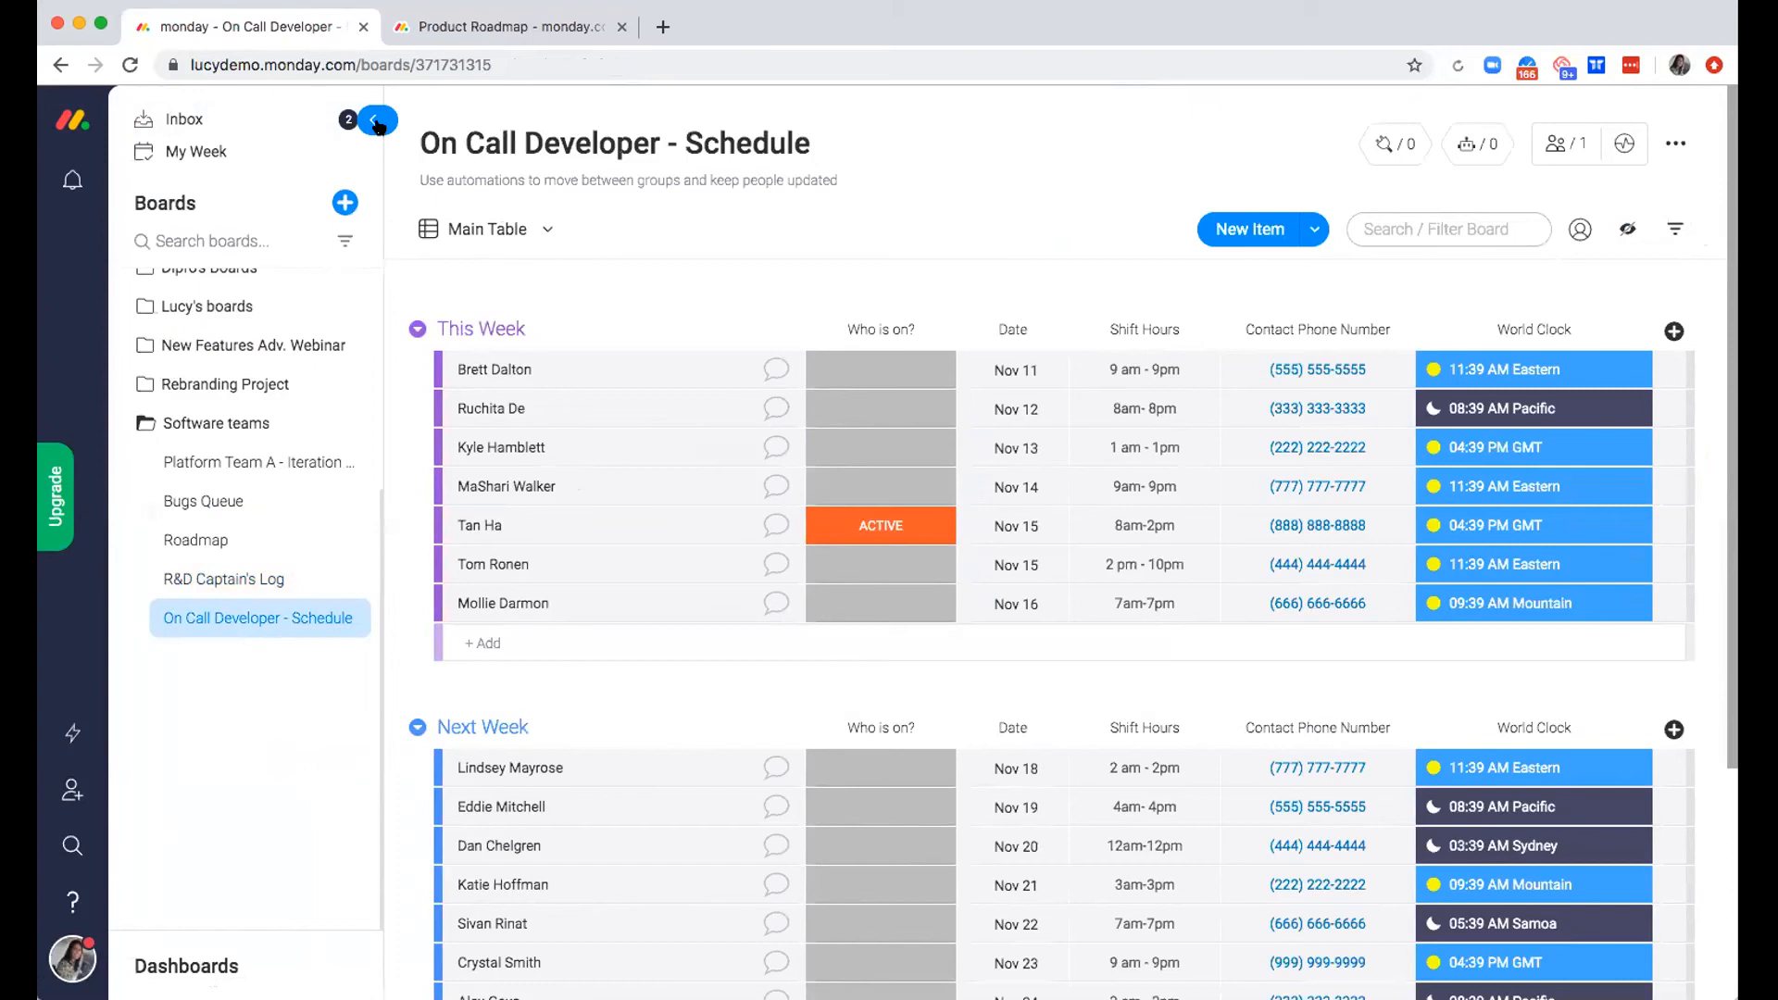
click(373, 123)
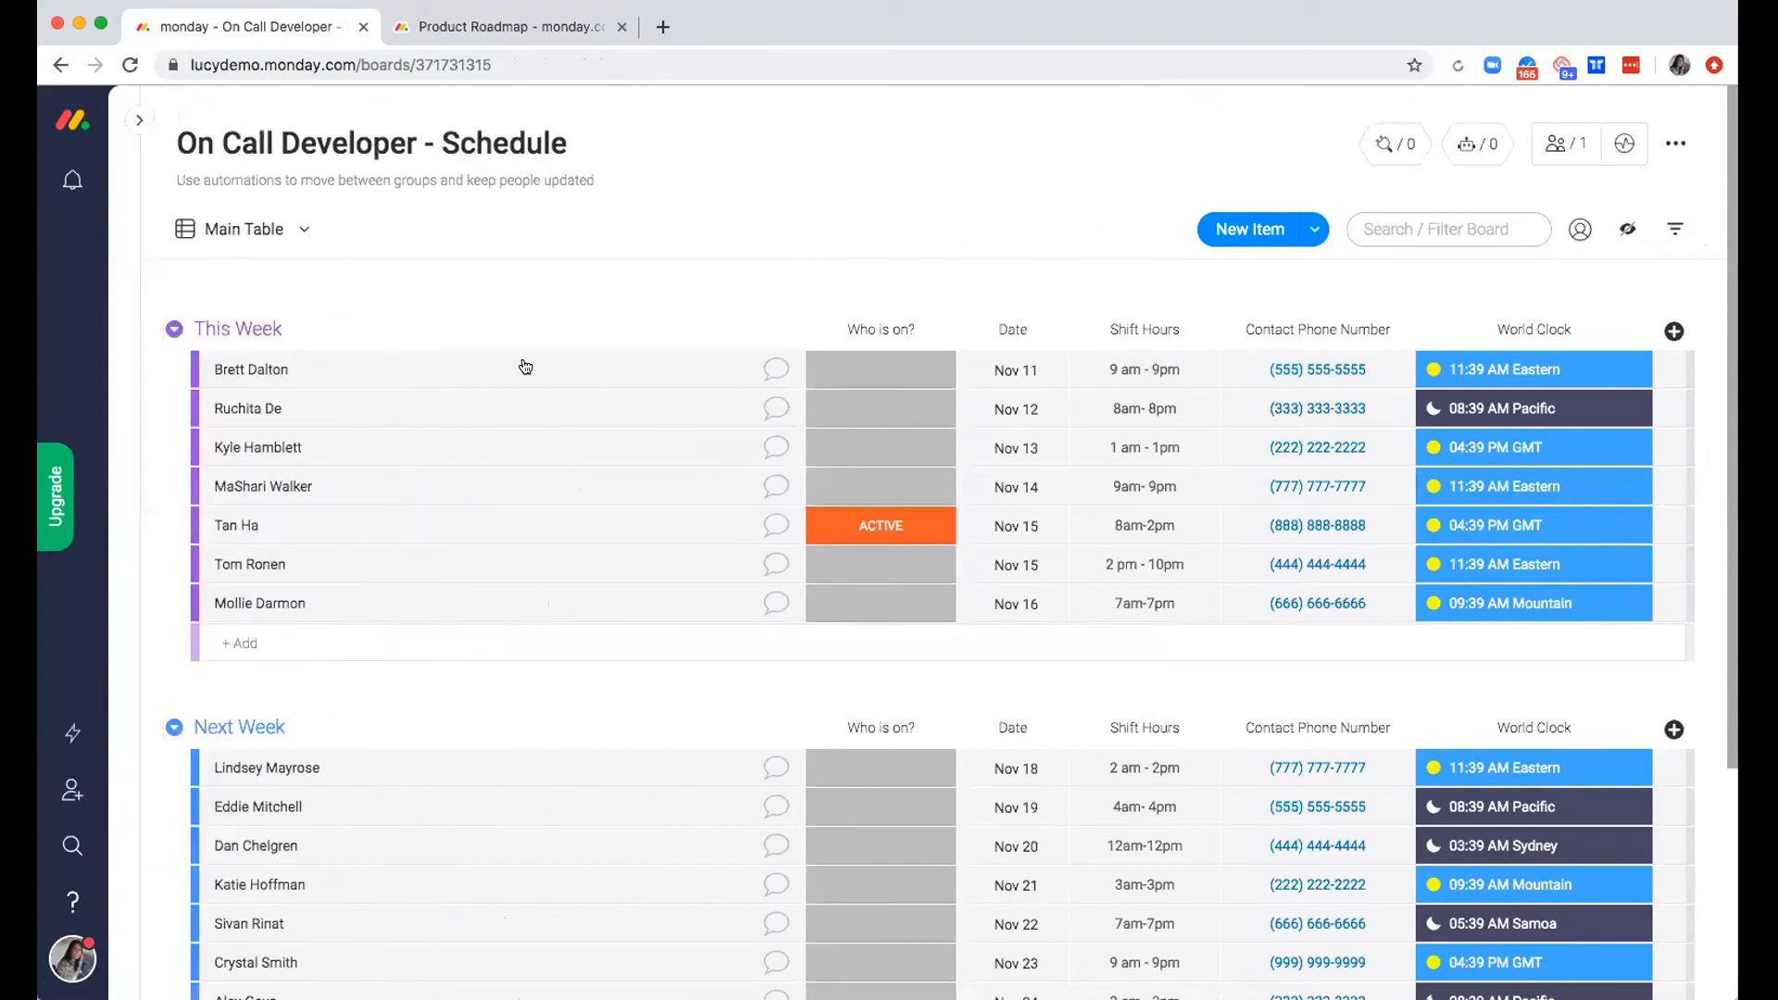
scroll(570, 270, down, 1)
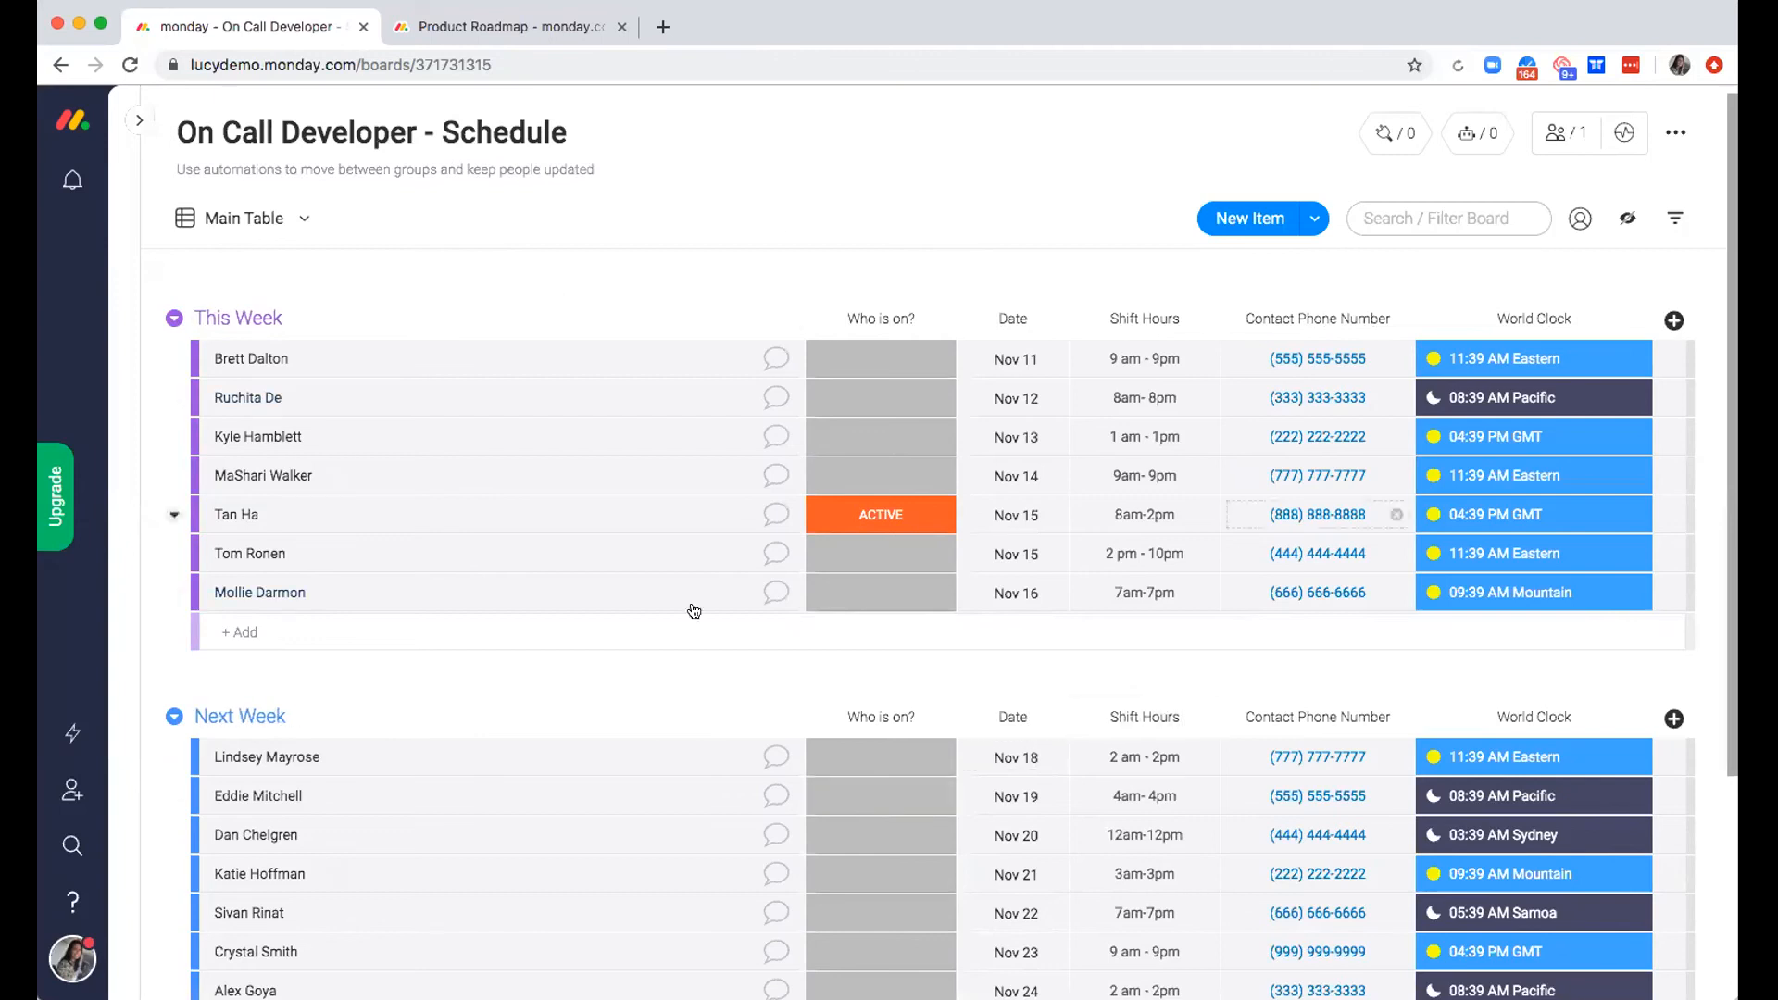
scroll(853, 641, down, 1)
scroll(854, 641, up, 2)
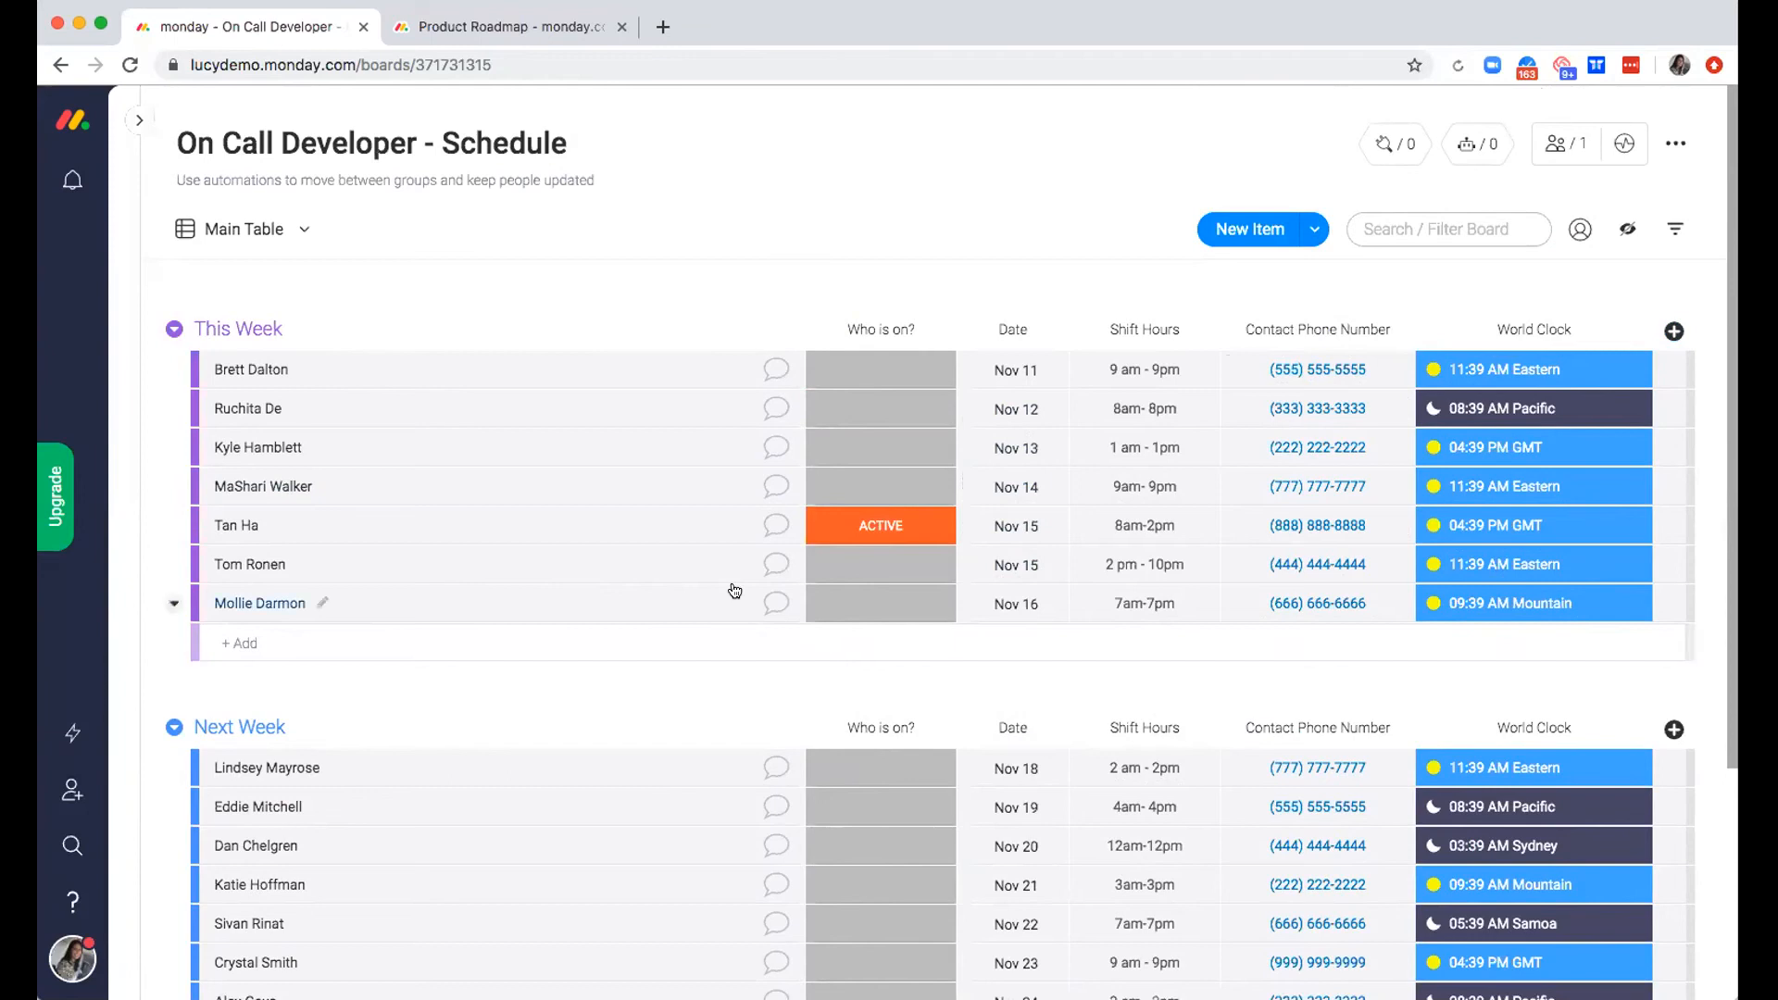
scroll(497, 687, down, 3)
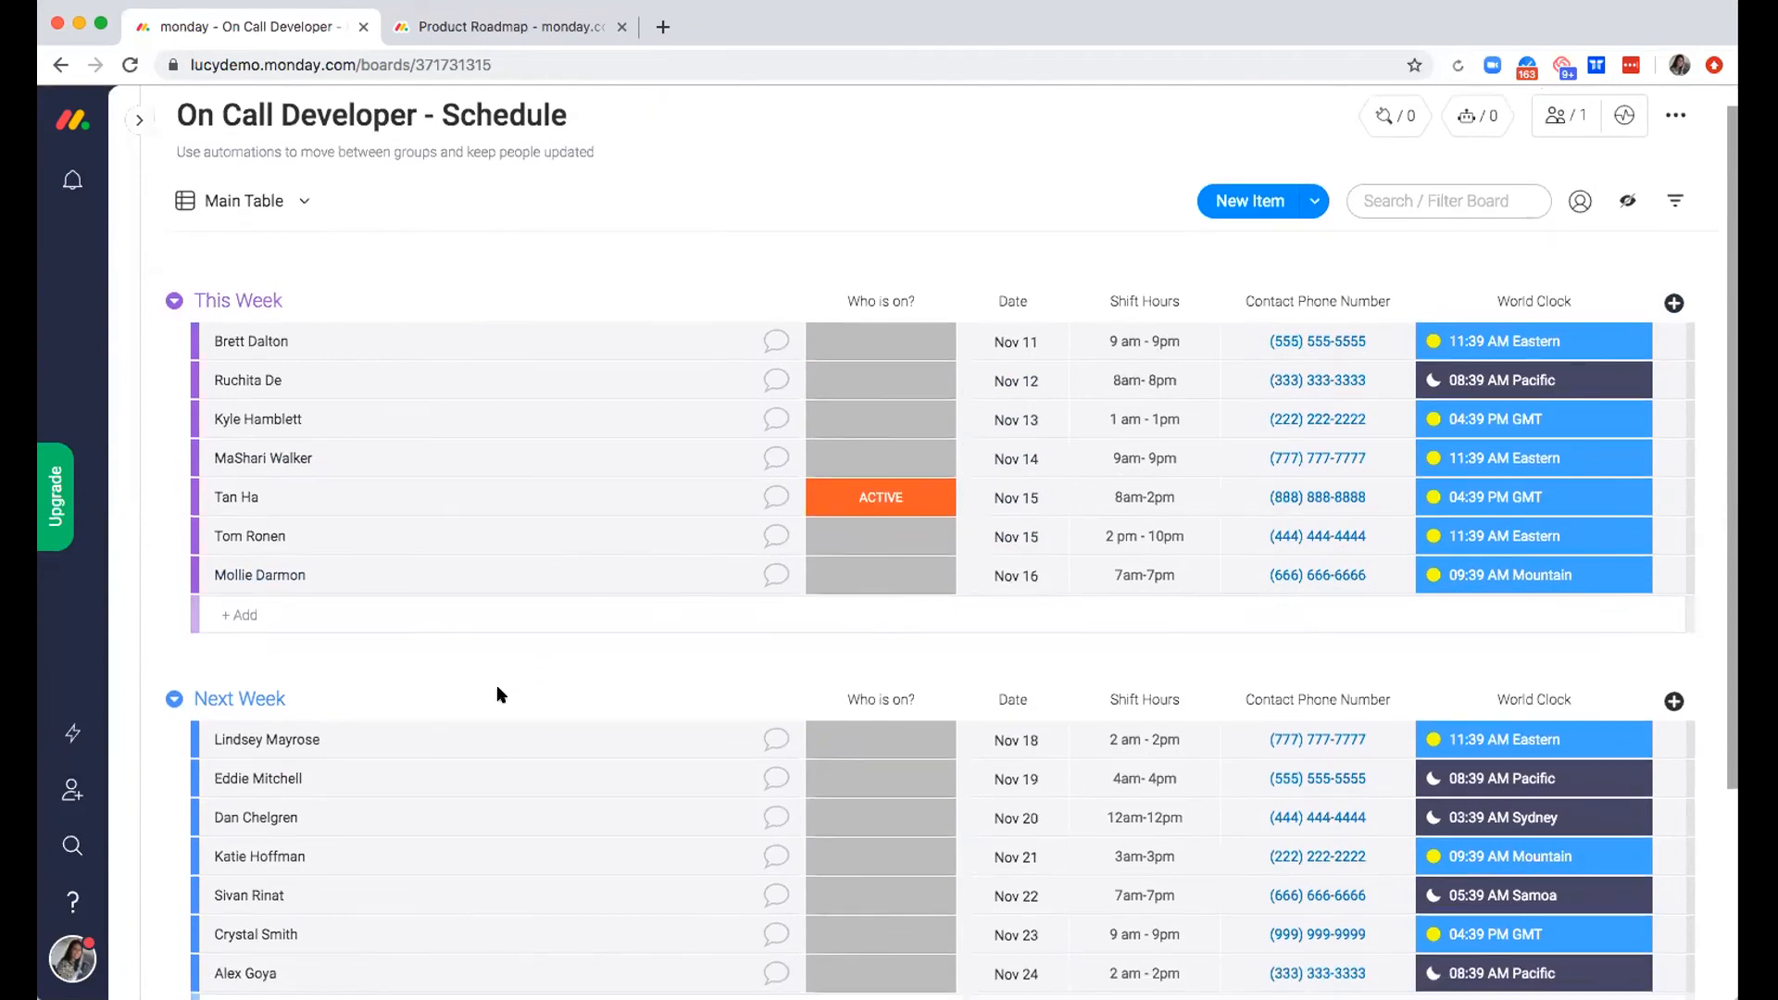
scroll(498, 694, up, 3)
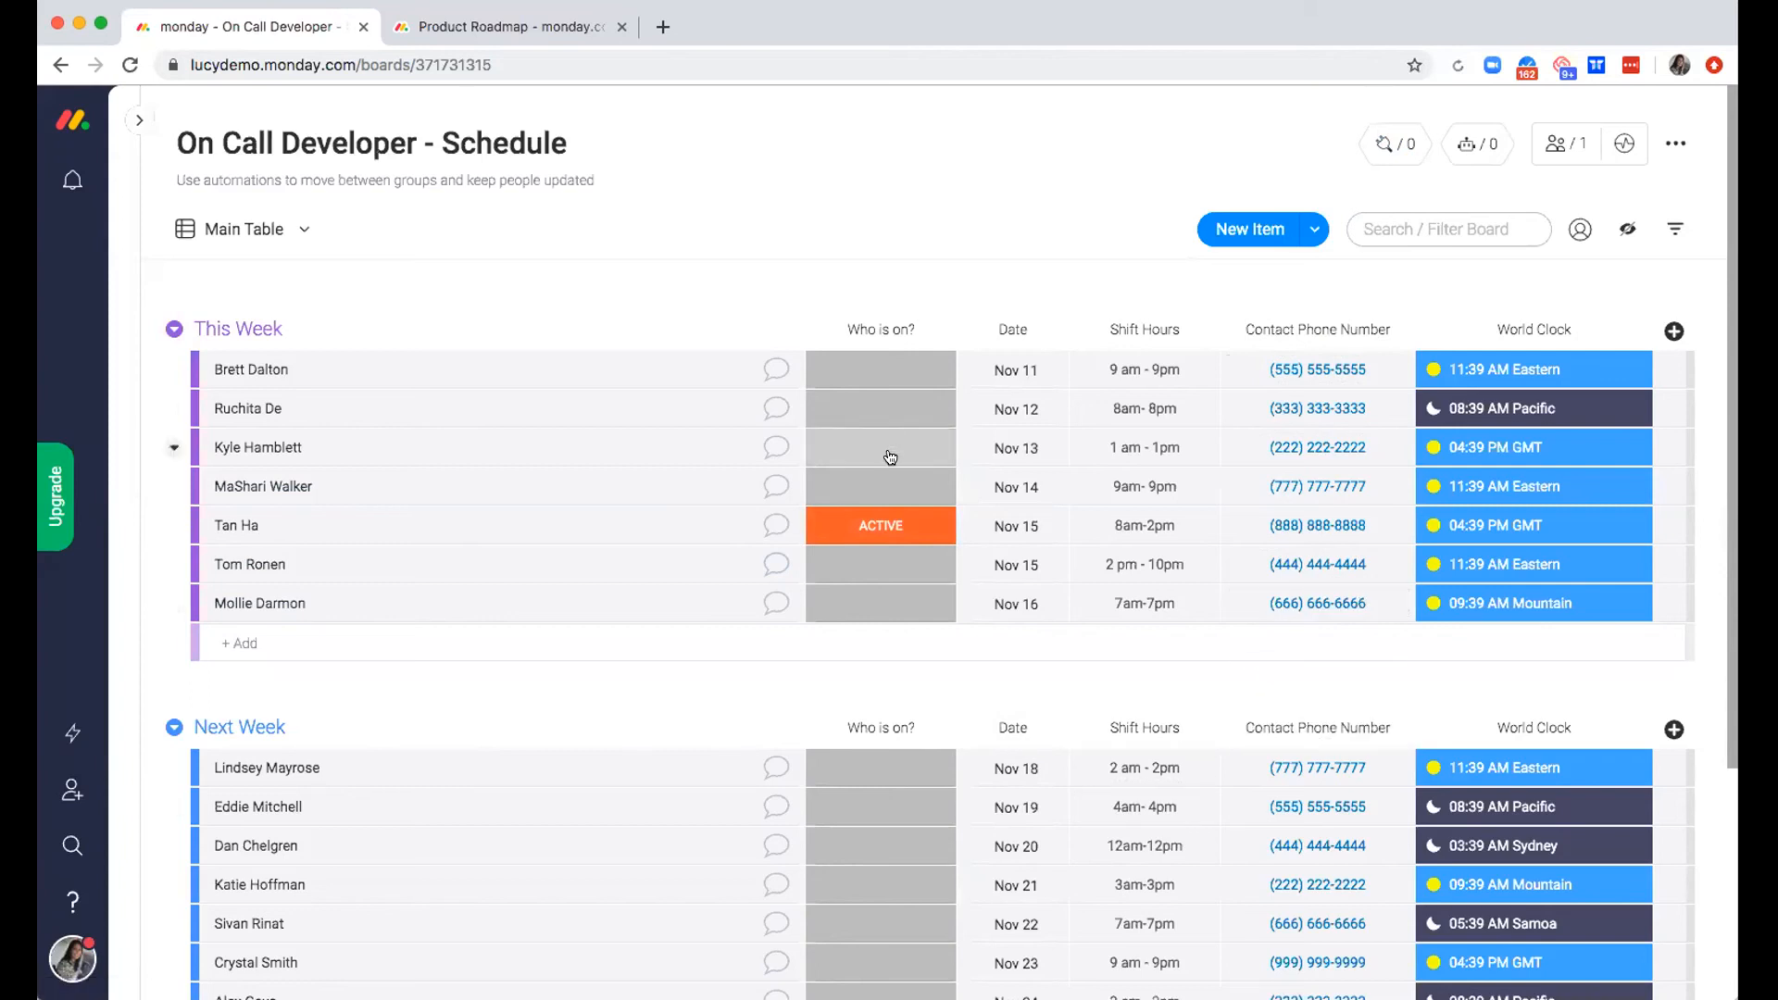
Clear the ACTIVE status in "Who is on?" for the Nov 15 8am-2pm shift in the This Week group
click(899, 368)
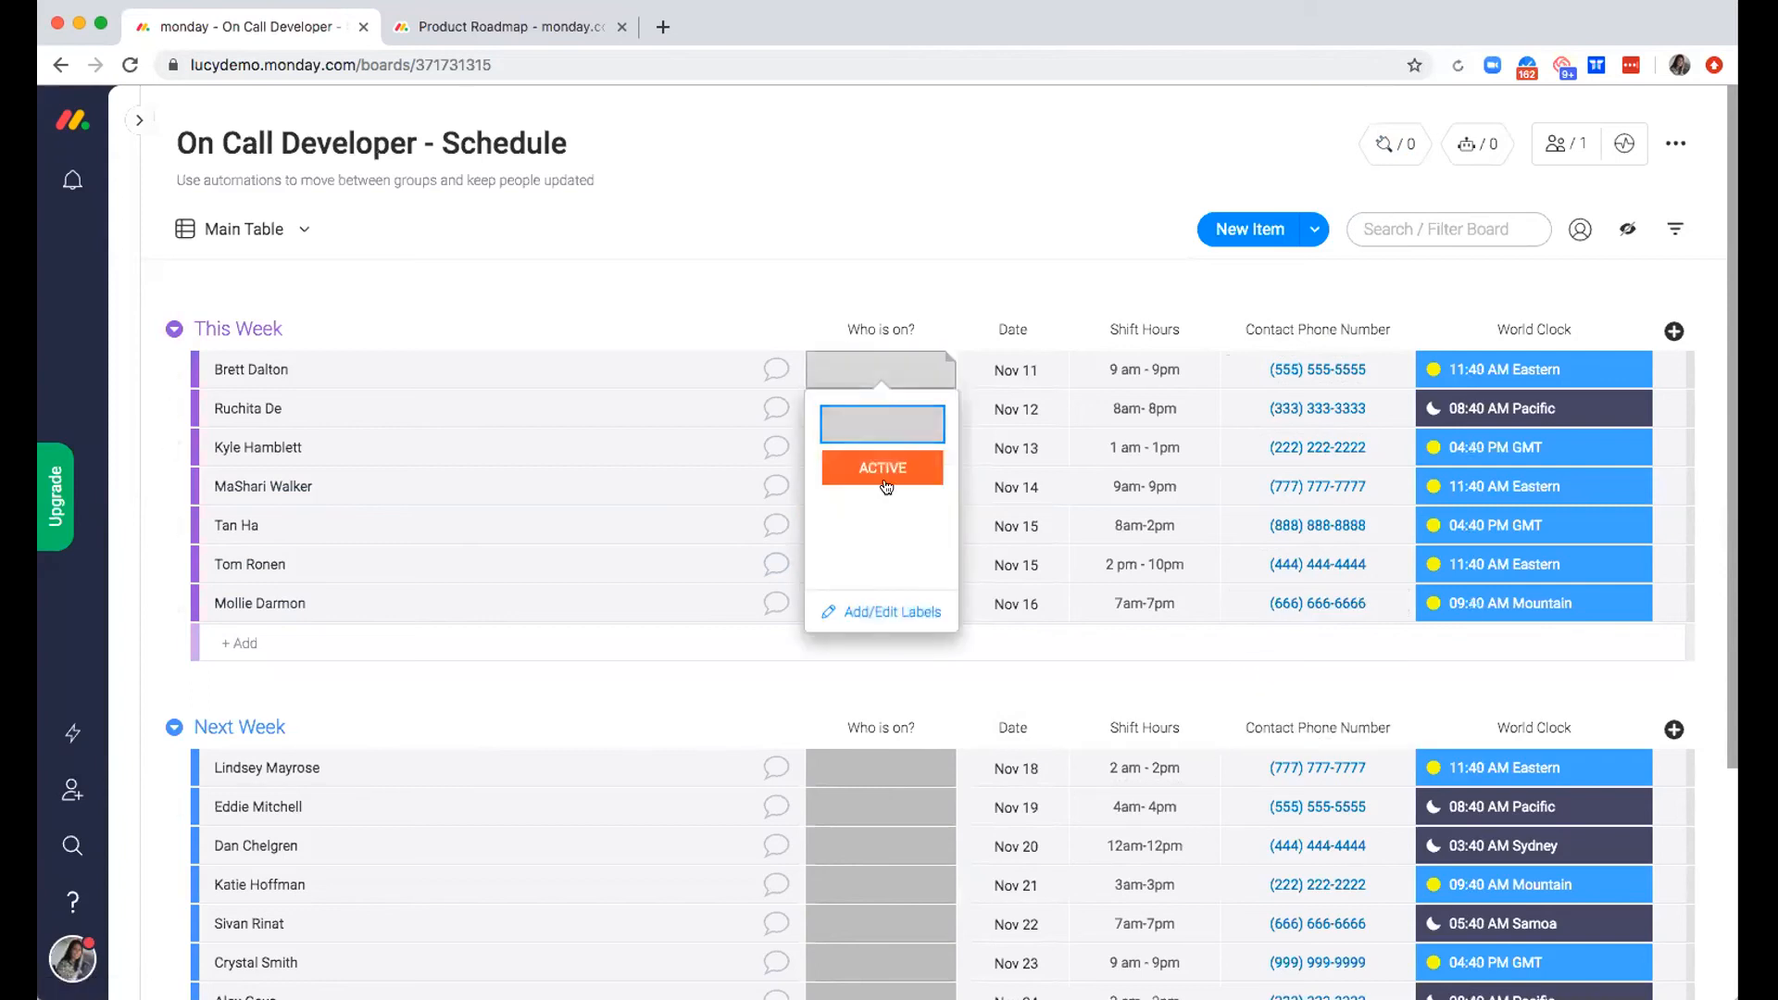
click(888, 368)
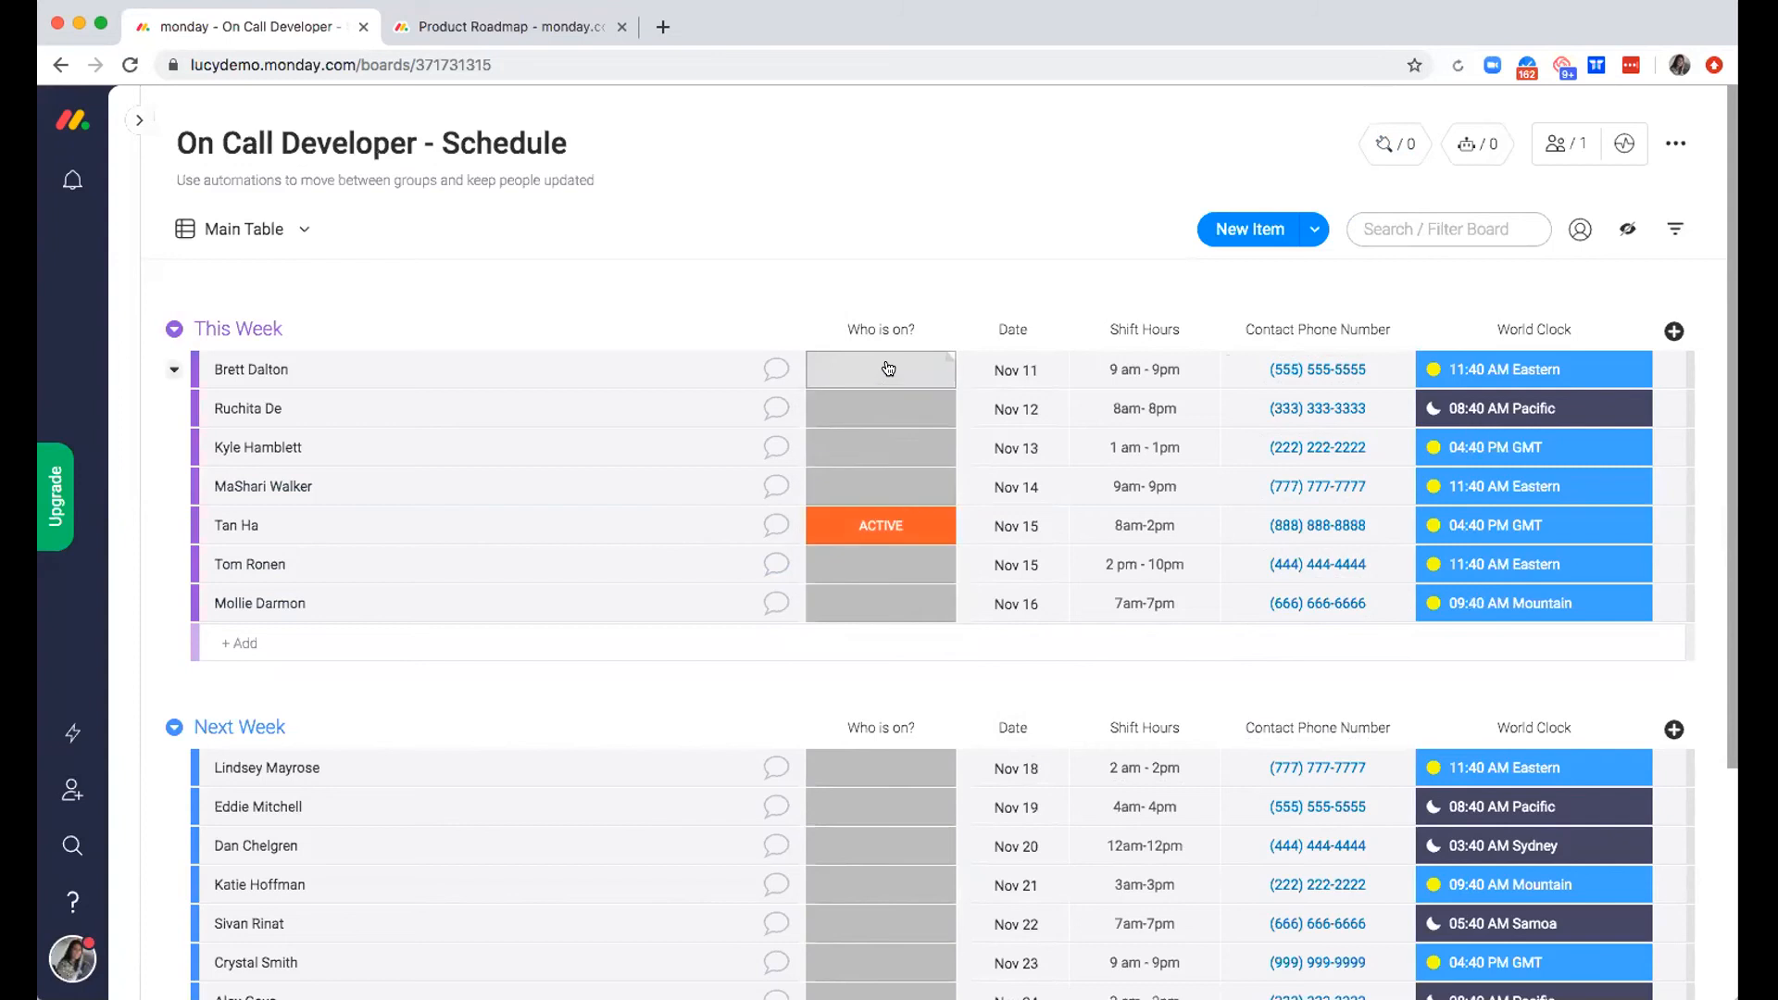
click(898, 525)
click(904, 584)
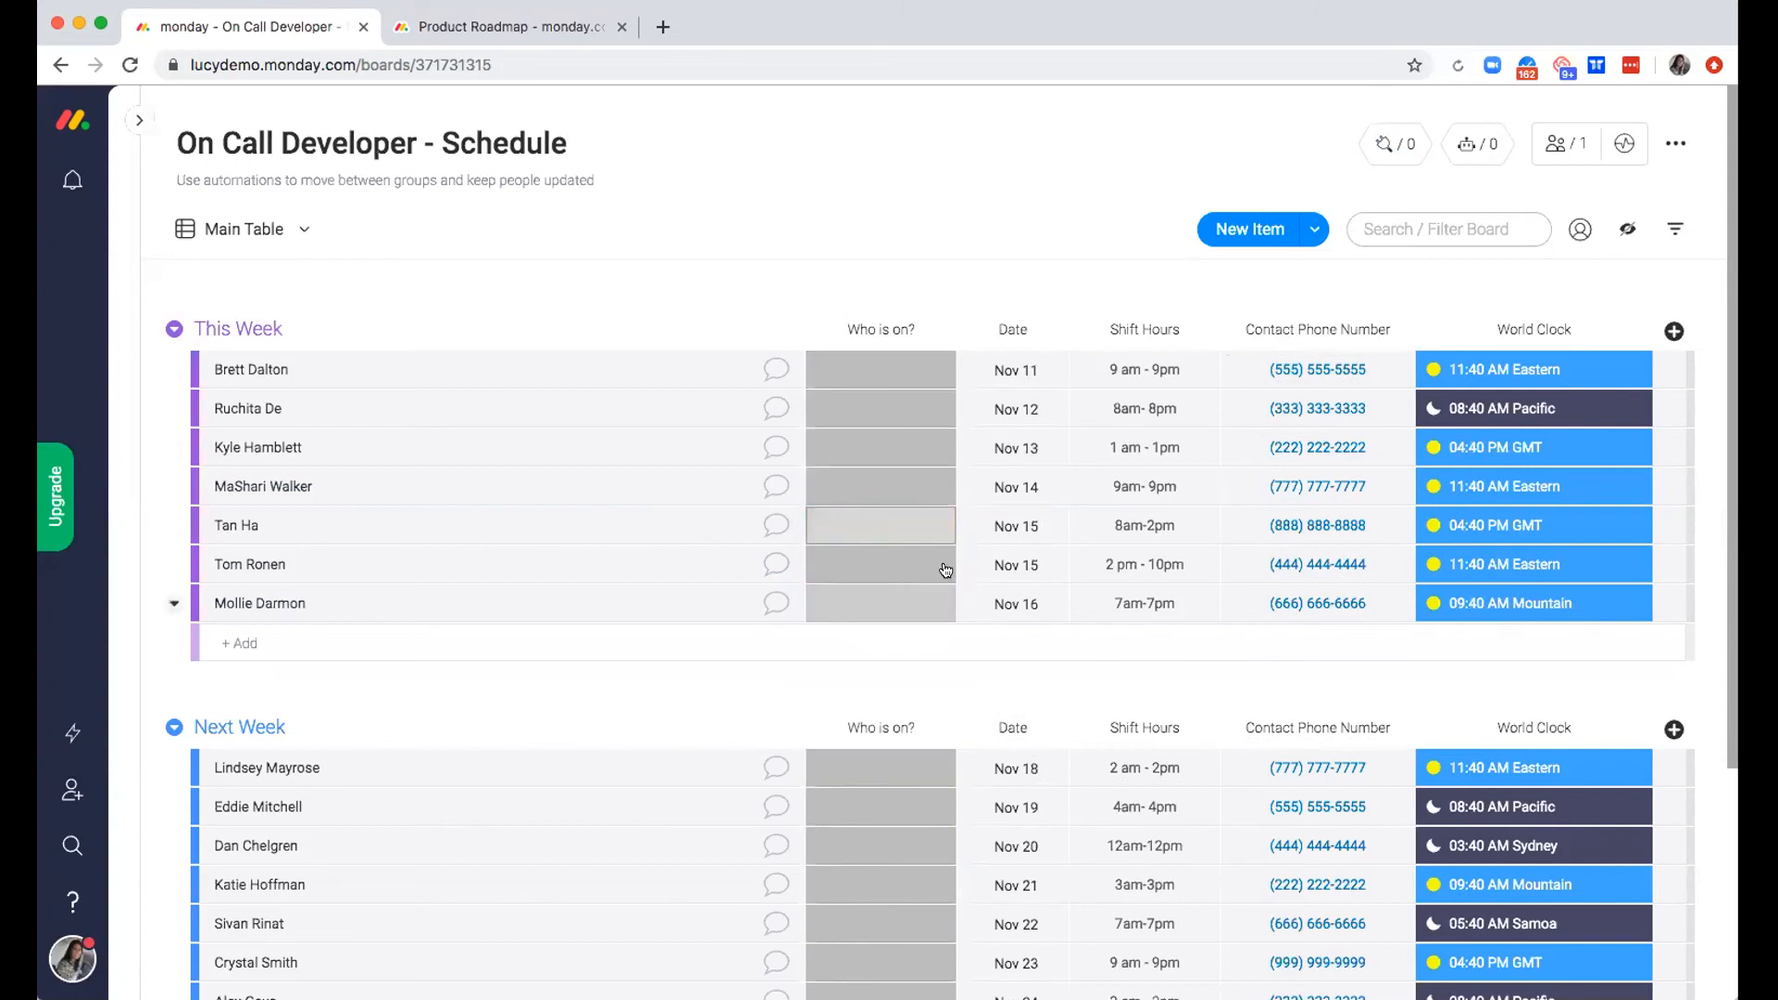
Set "Who is on?" to ACTIVE for the Nov 15 2 pm-10pm shift and clear it again
click(892, 554)
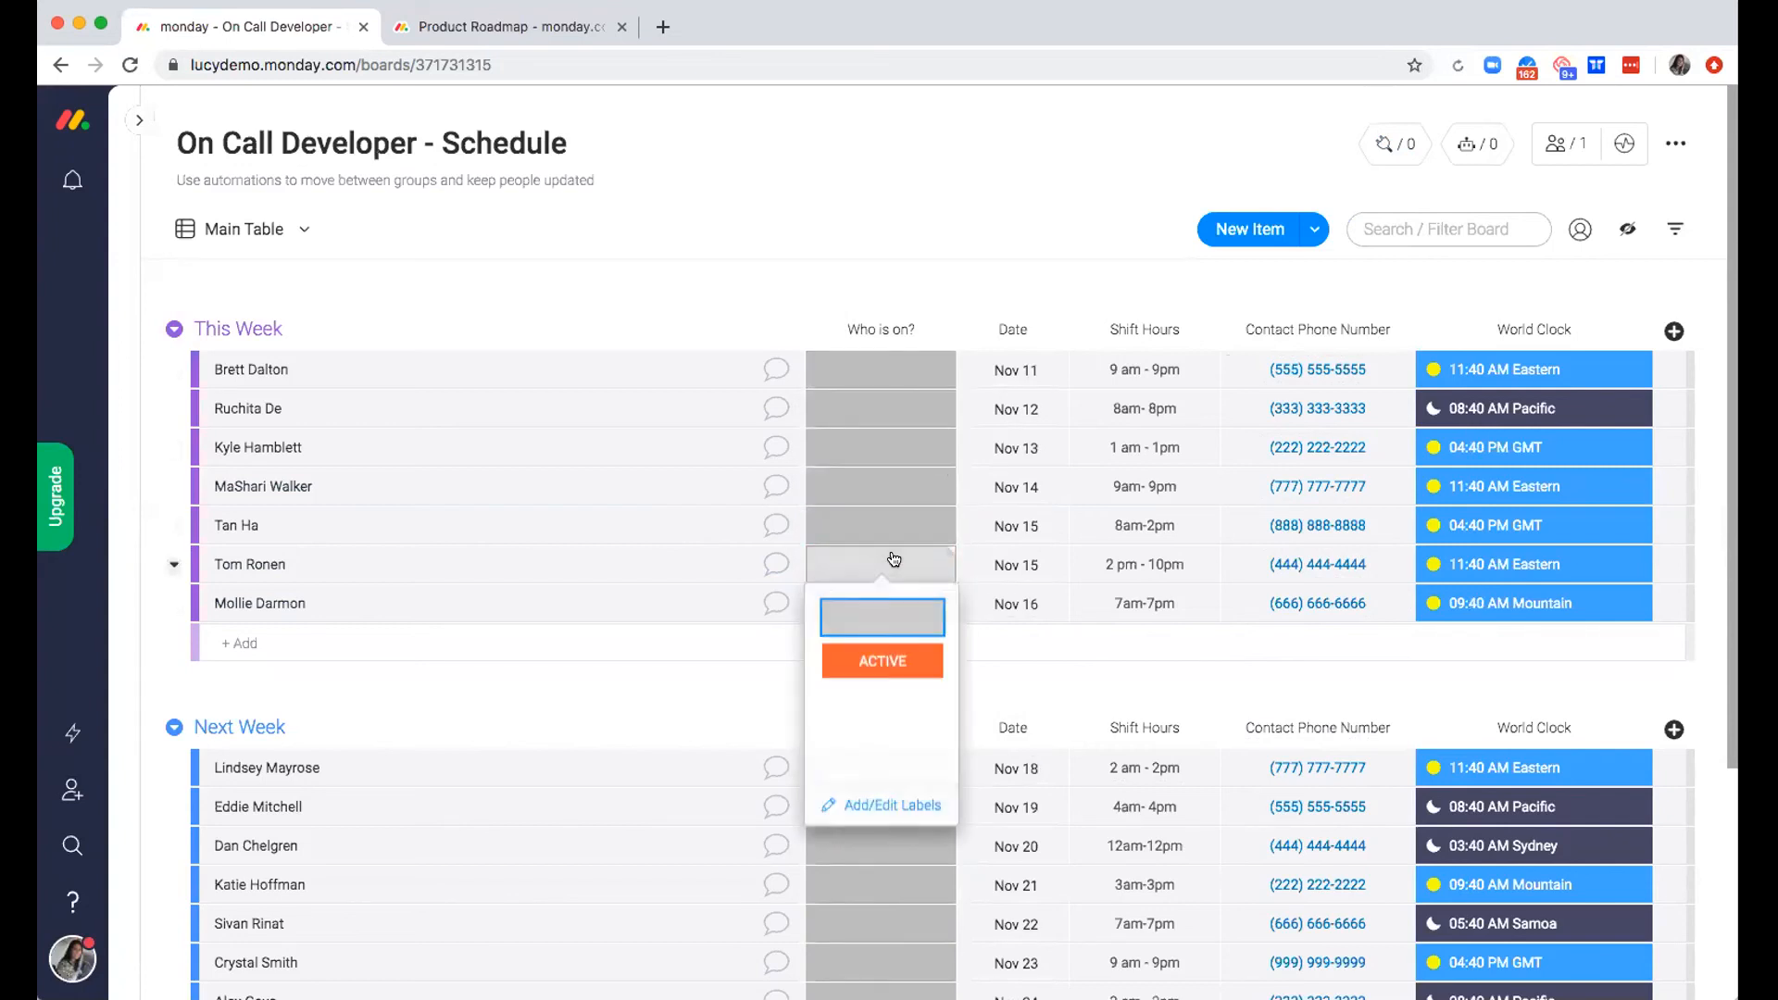
click(902, 658)
click(888, 580)
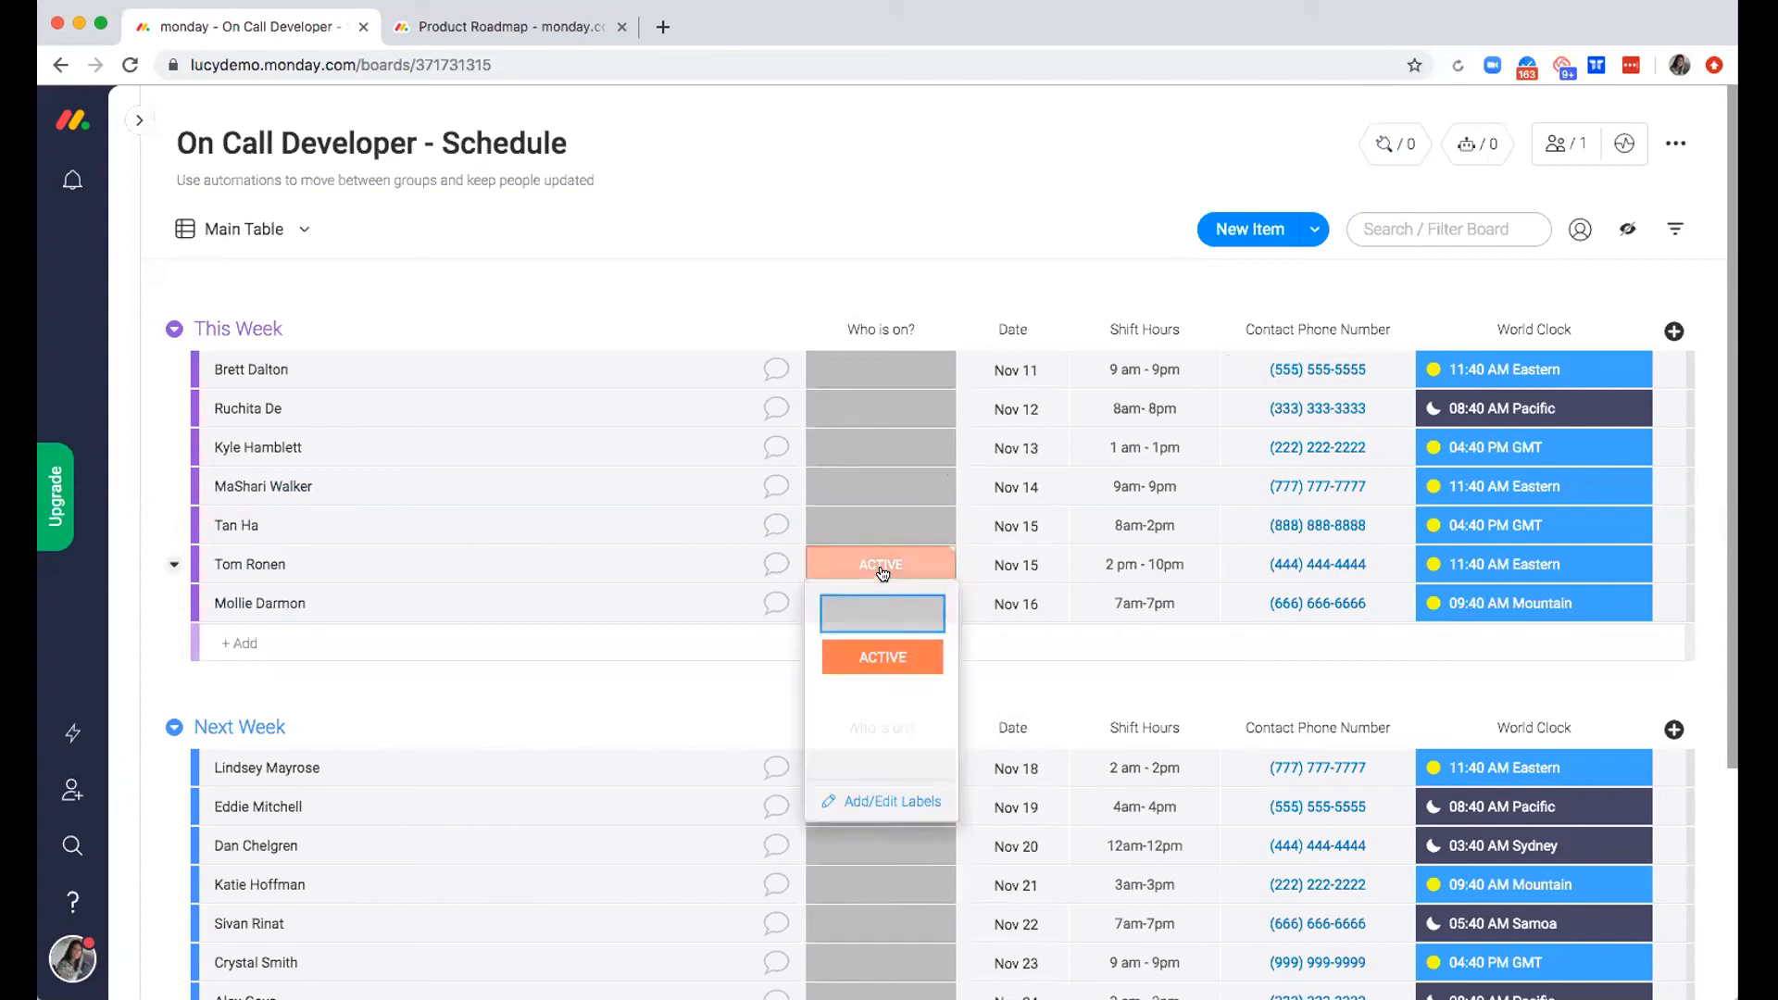
click(882, 620)
Set "Who is on?" to ACTIVE for the Nov 16 shift, and move the ACTIVE status to the Nov 11 shift
click(896, 607)
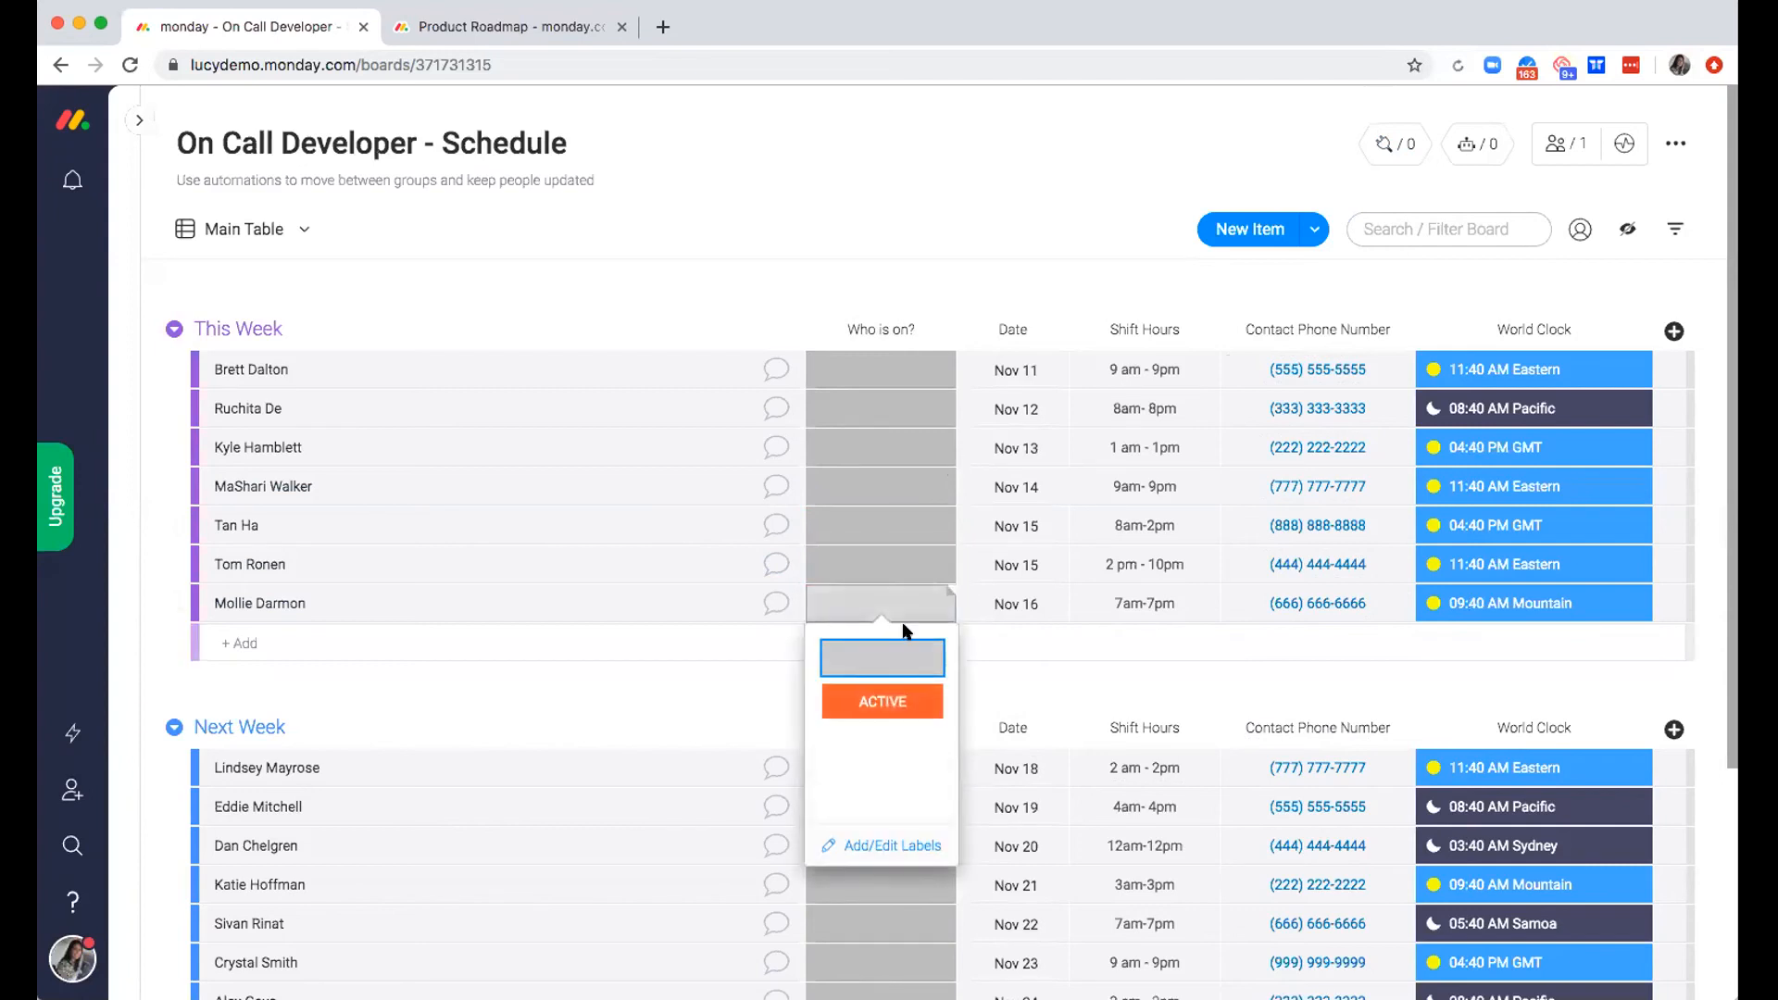
click(922, 701)
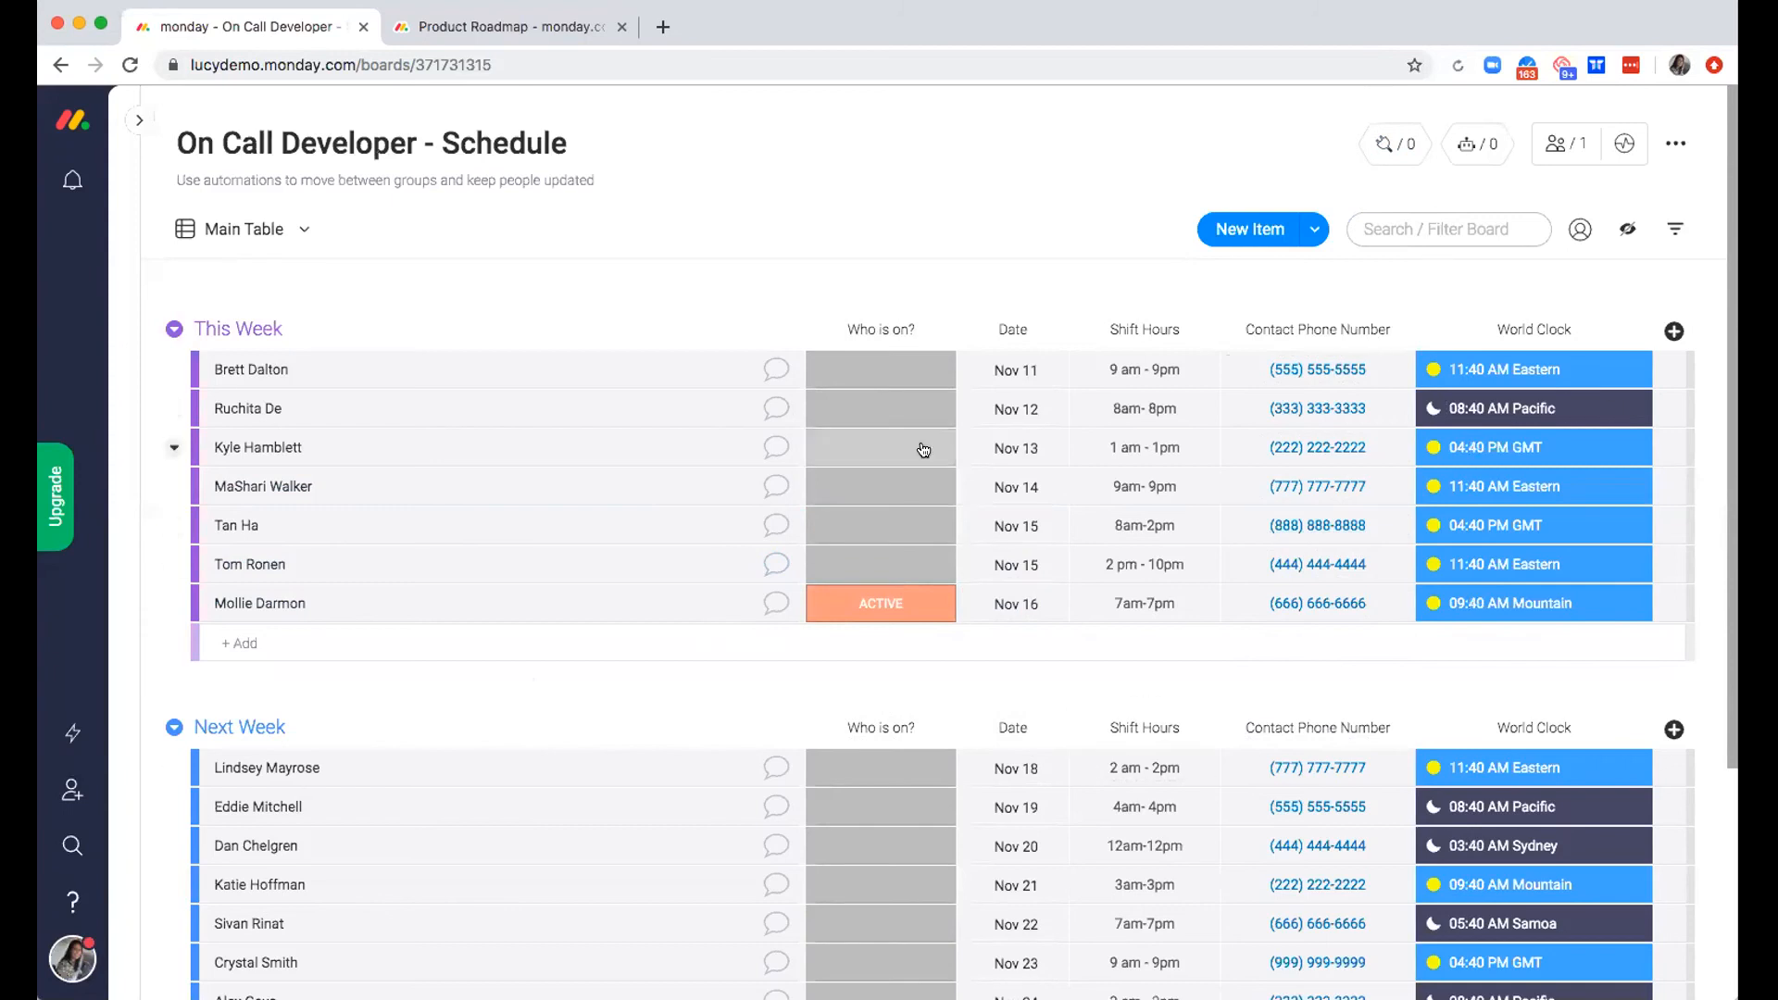
click(888, 603)
click(884, 657)
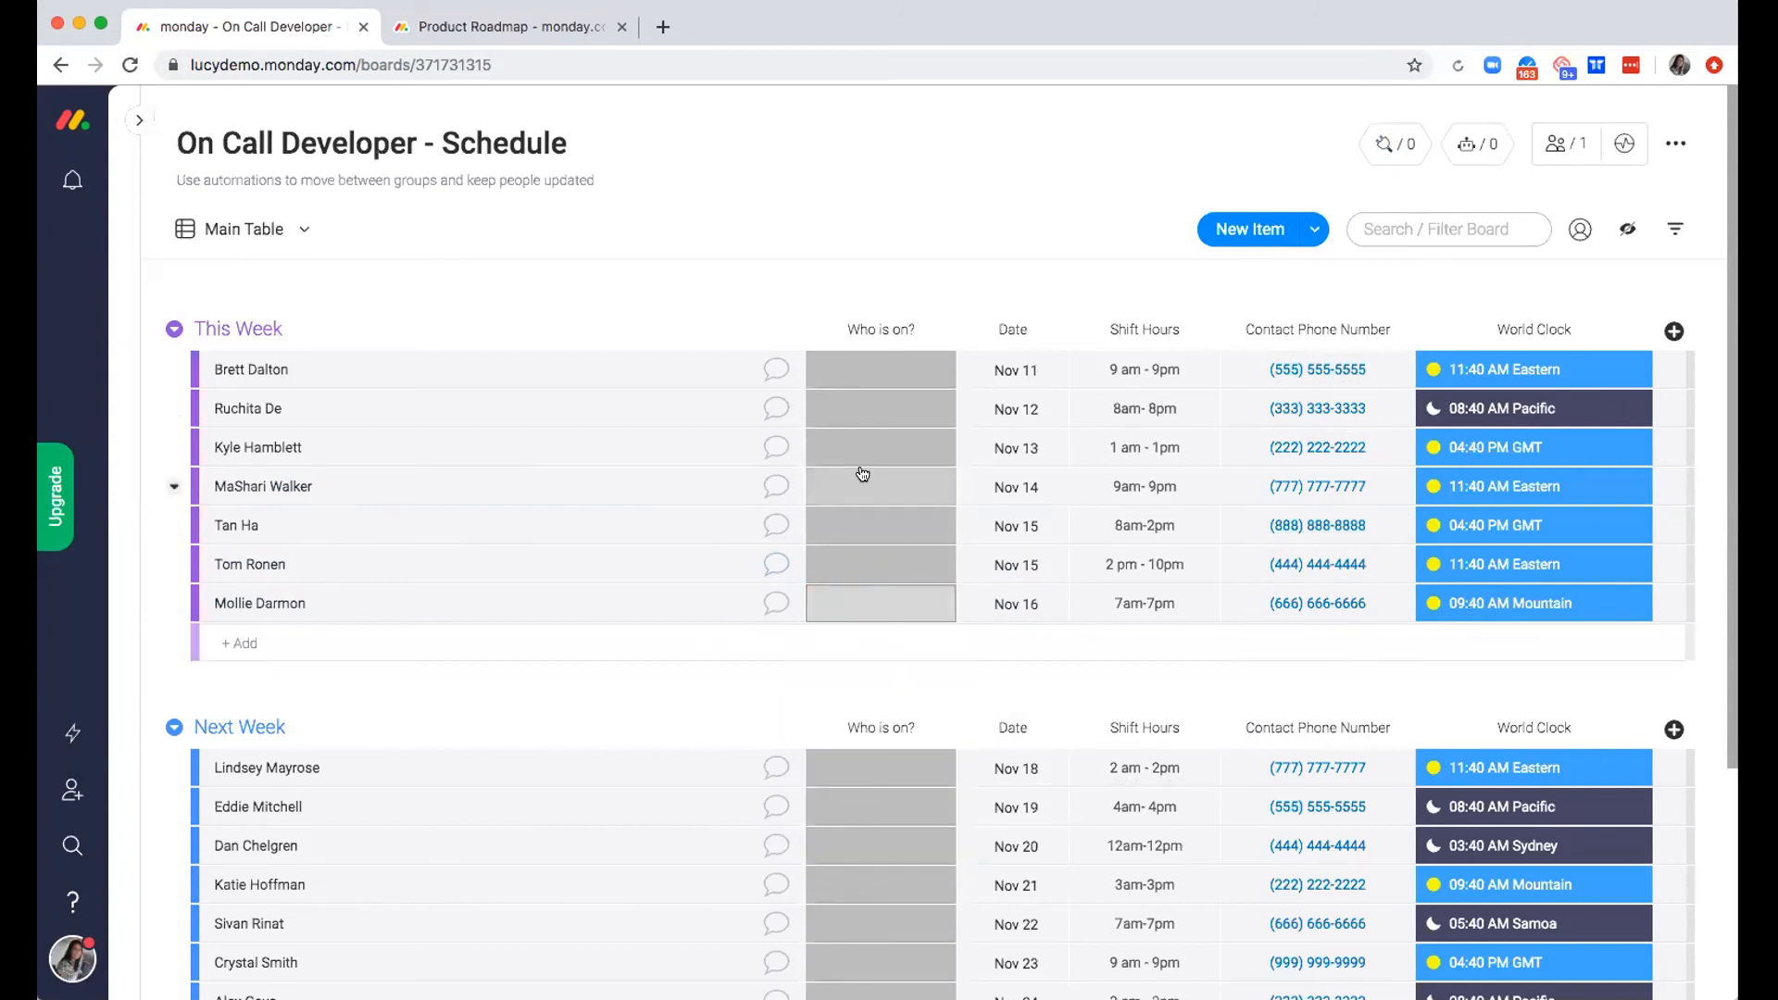
click(894, 363)
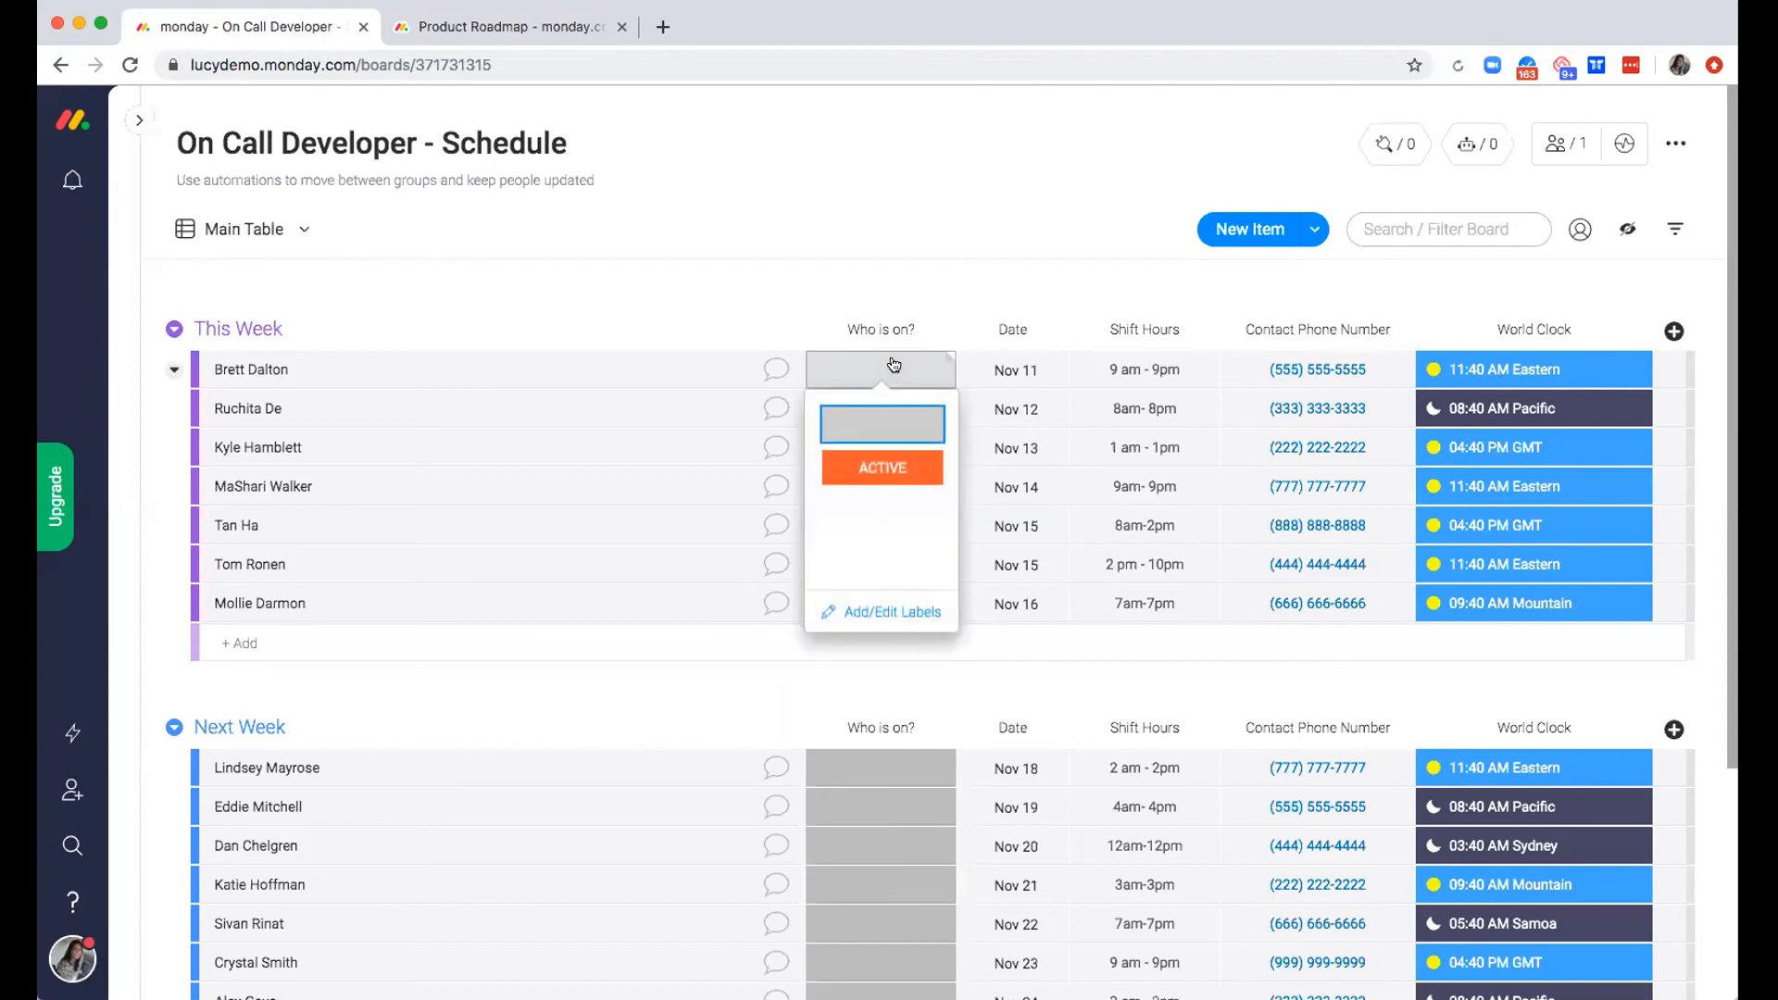
click(881, 474)
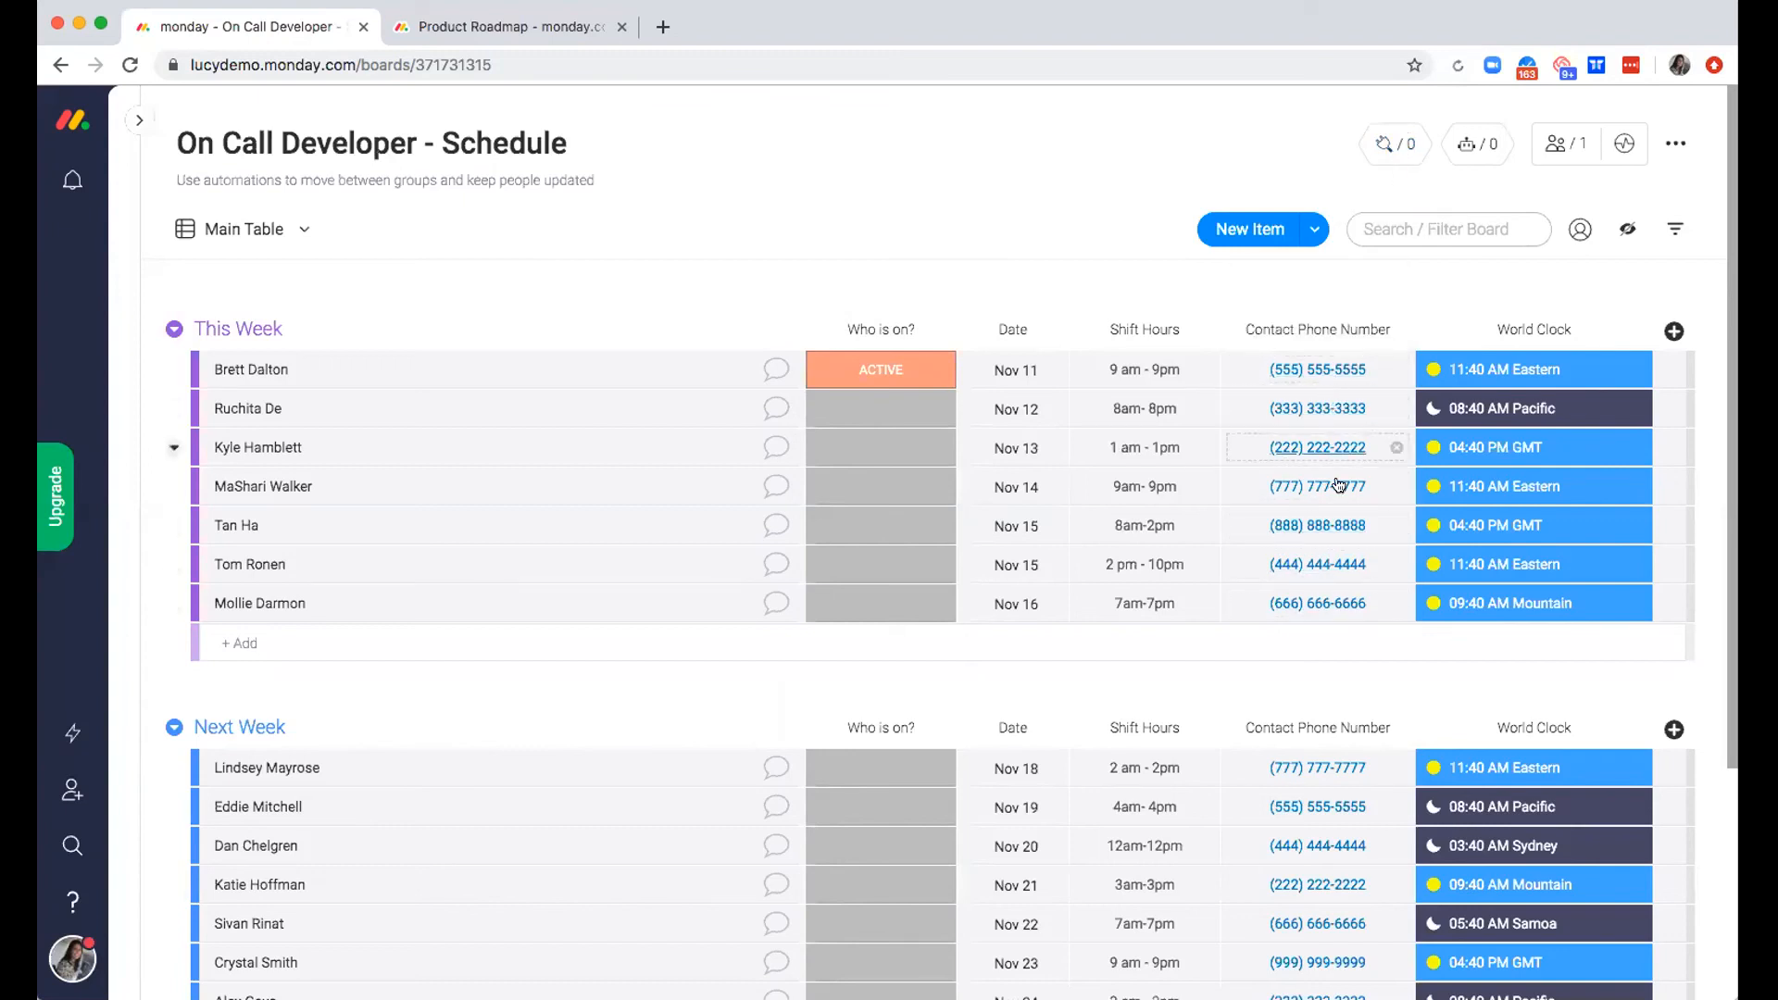
Review the Twilio SMS integration recipes in the Integrations Center and close it without adding one
click(1382, 152)
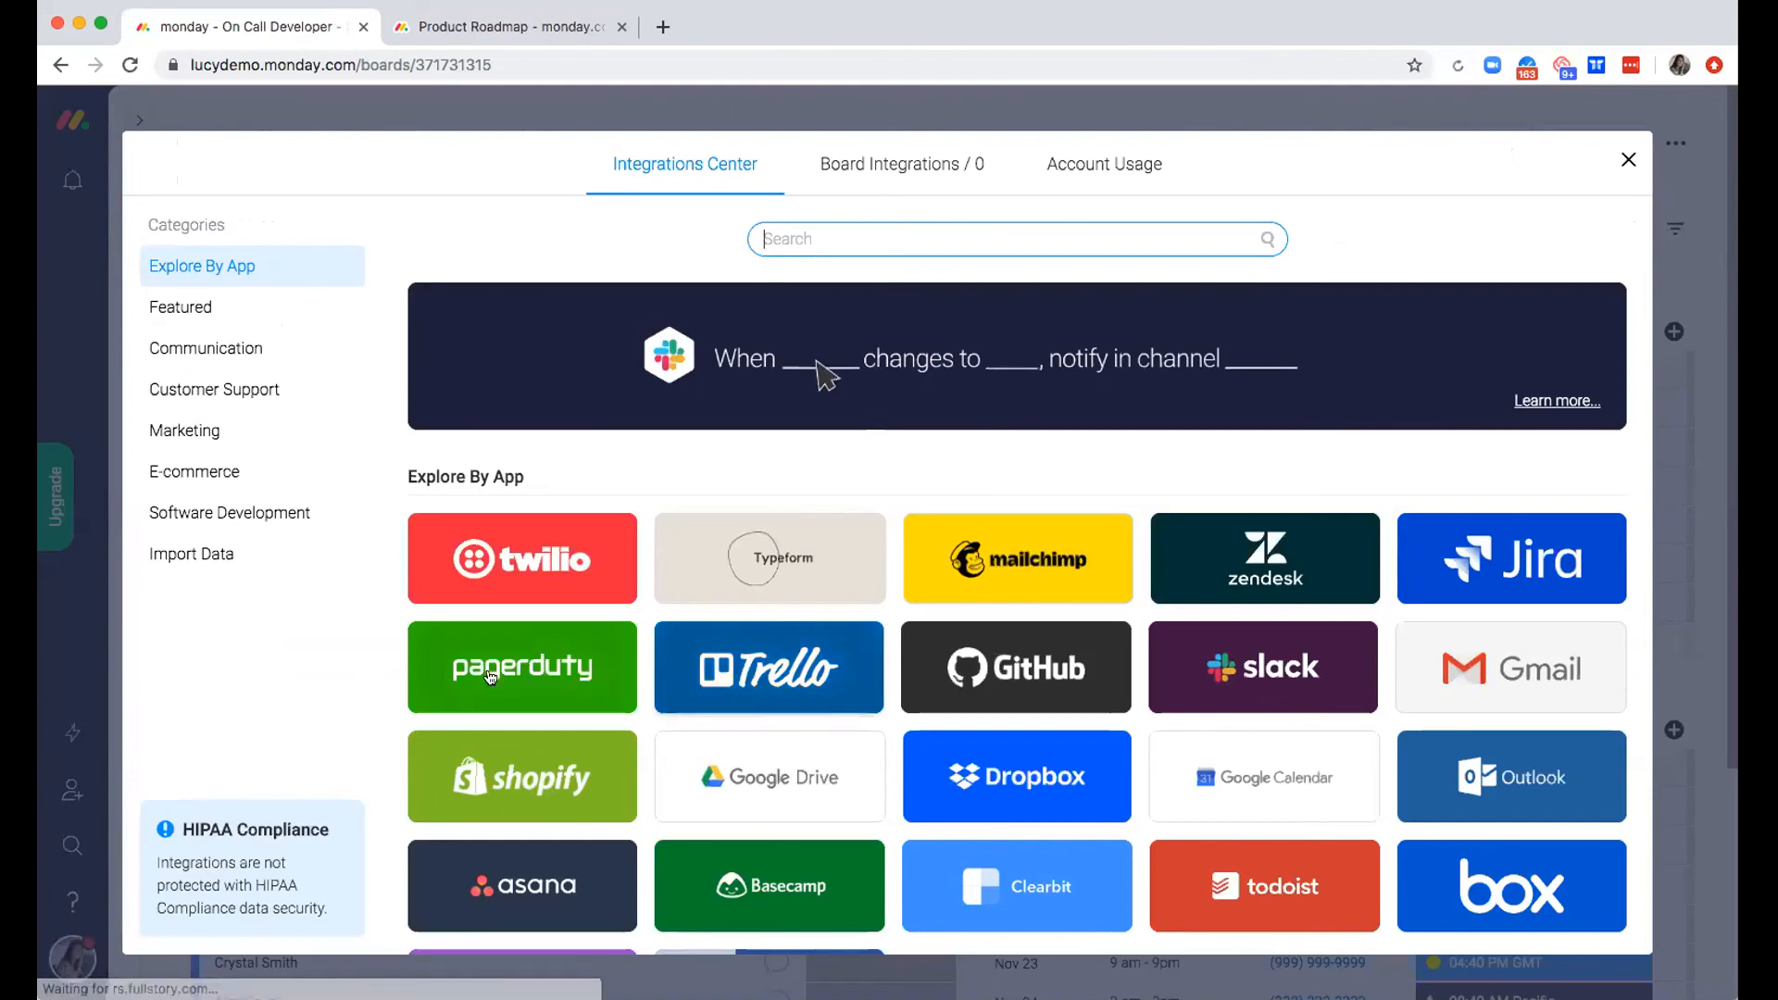
click(529, 560)
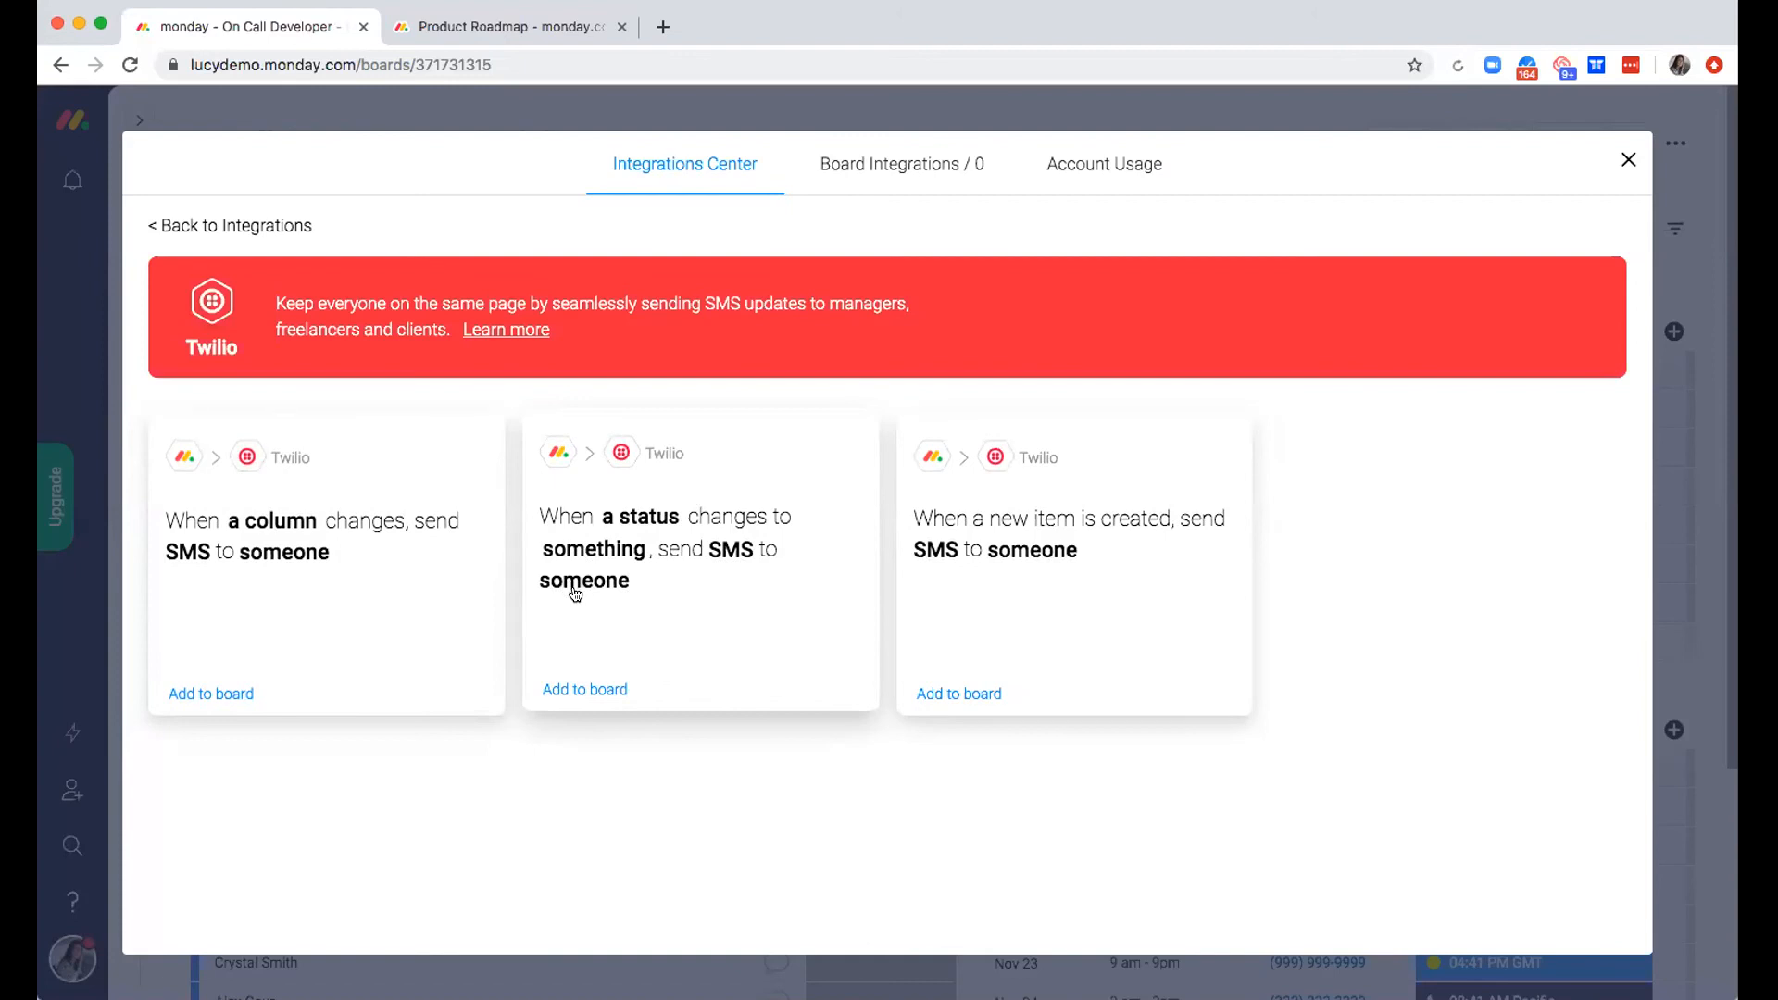
click(1625, 163)
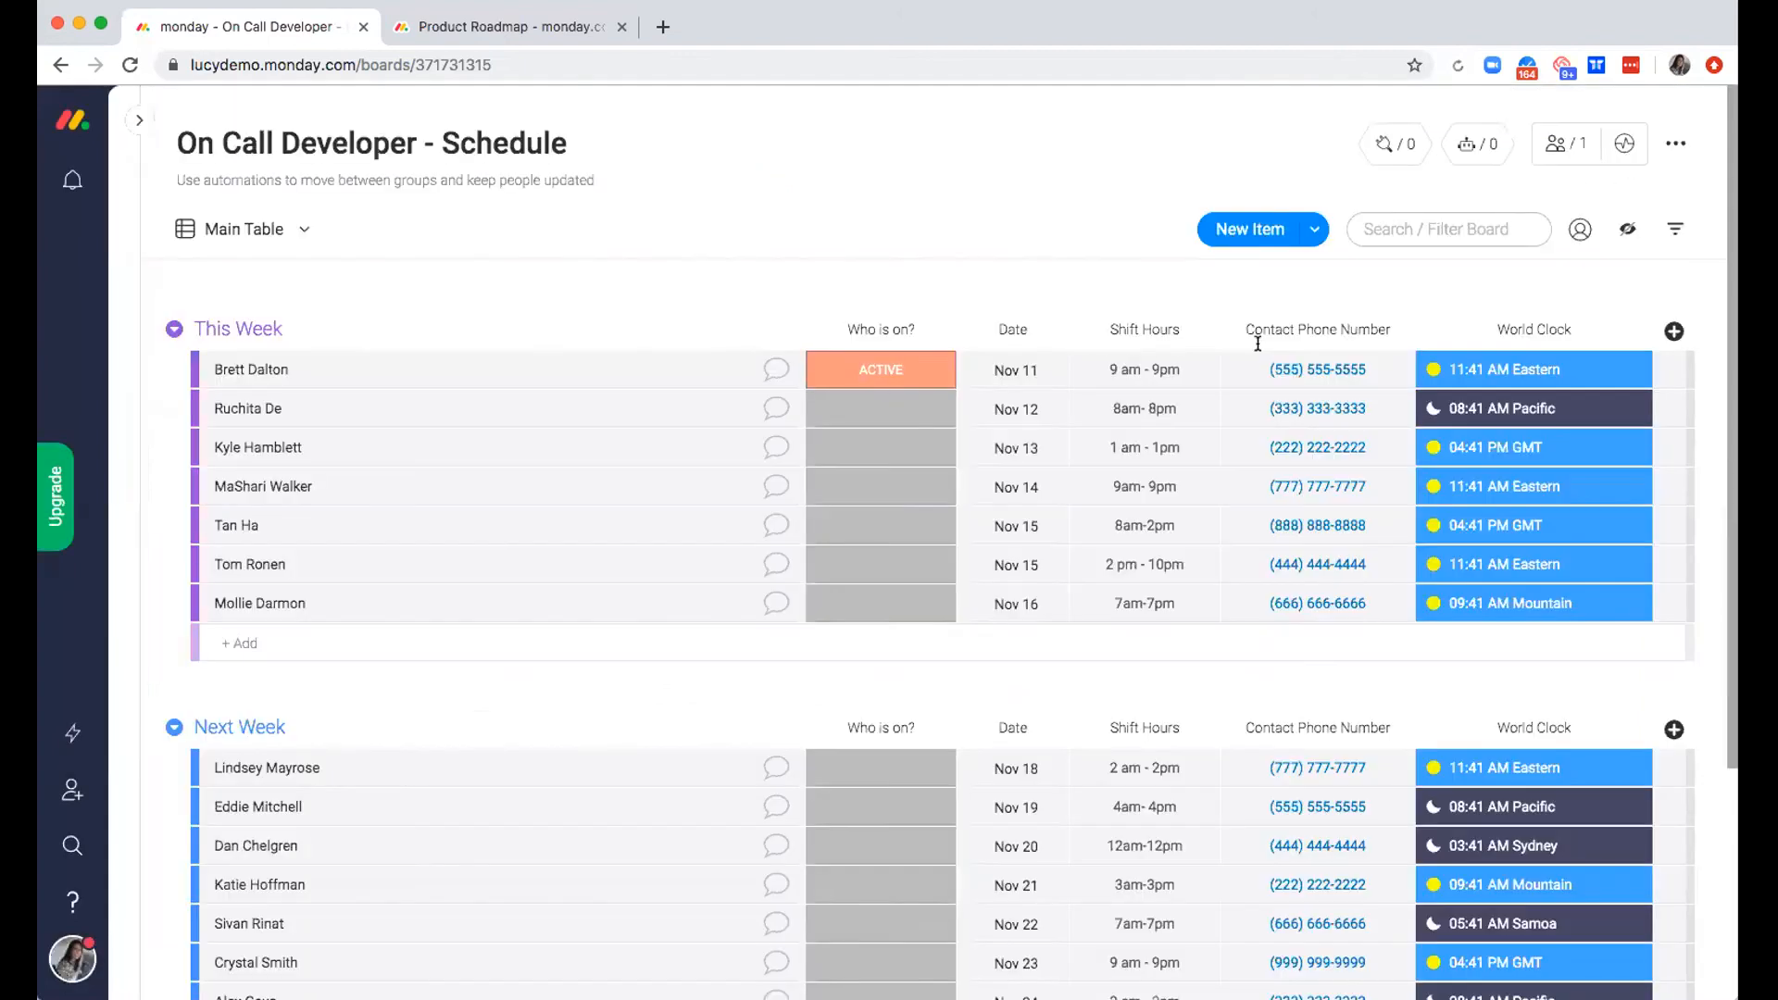
Clear the Nov 11 shift's "Who is on?" status and set the Nov 12 shift to ACTIVE
click(845, 387)
click(846, 407)
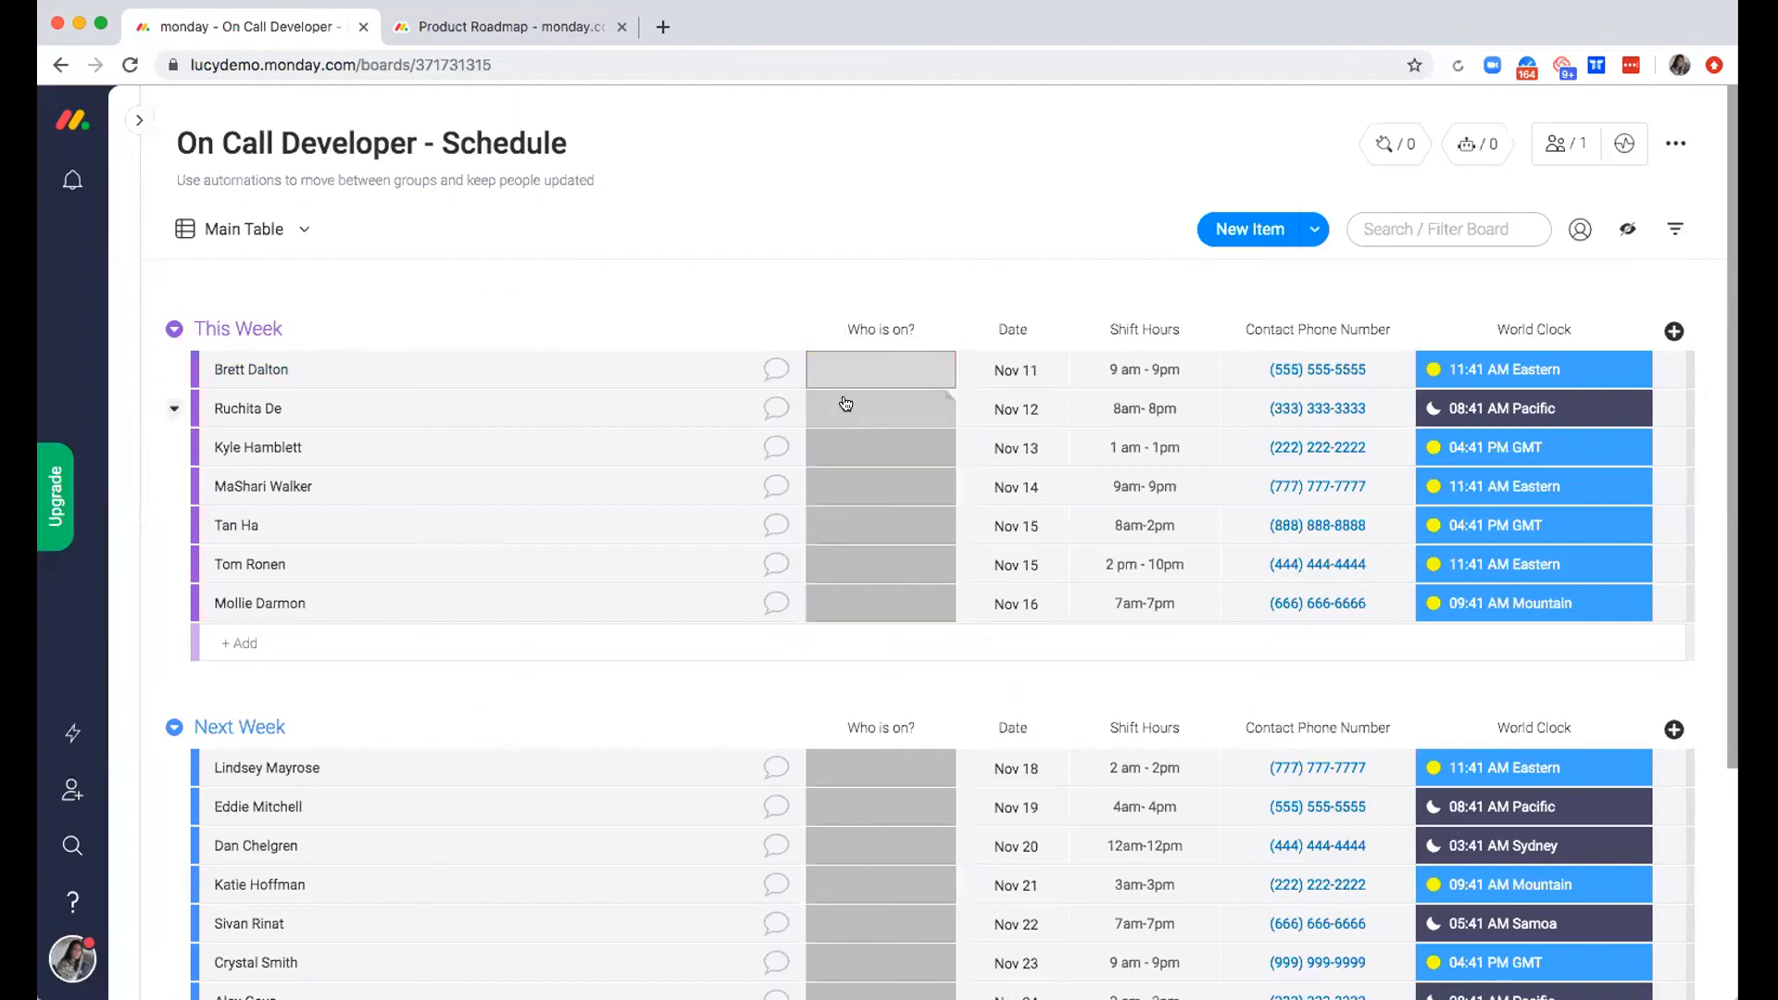
click(845, 404)
click(849, 509)
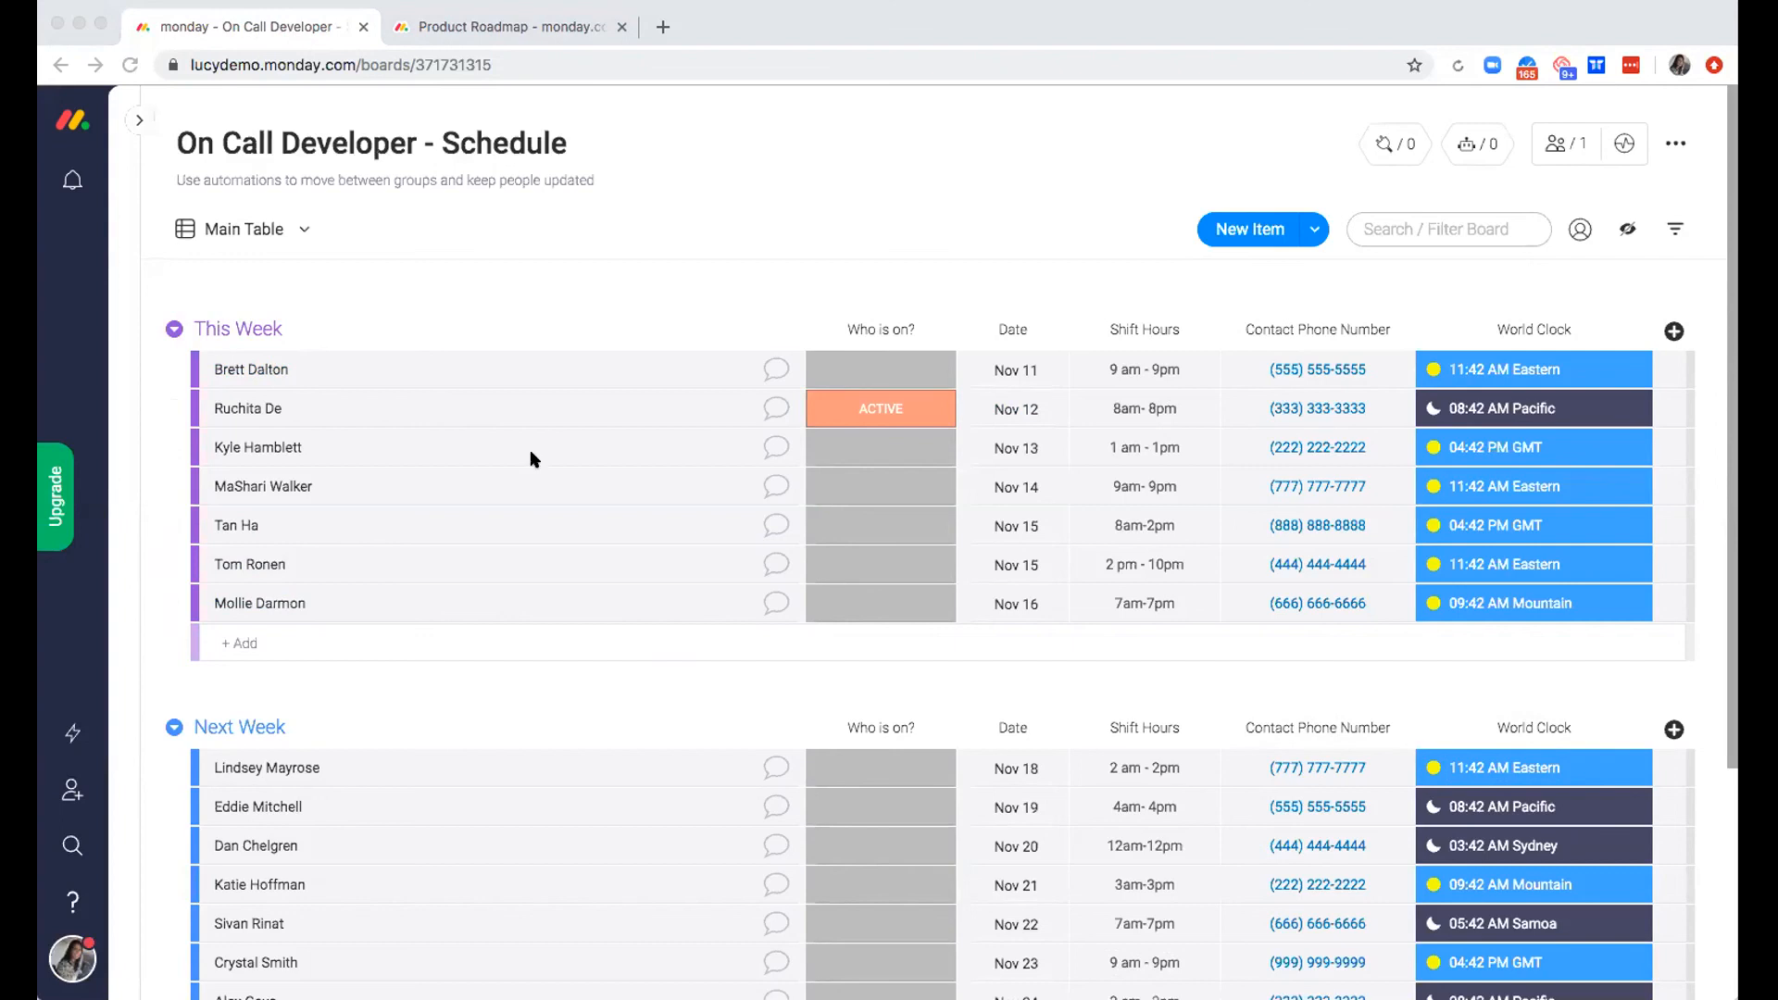
Expand the navigation list and open the RandD Dashboard
click(139, 119)
click(221, 966)
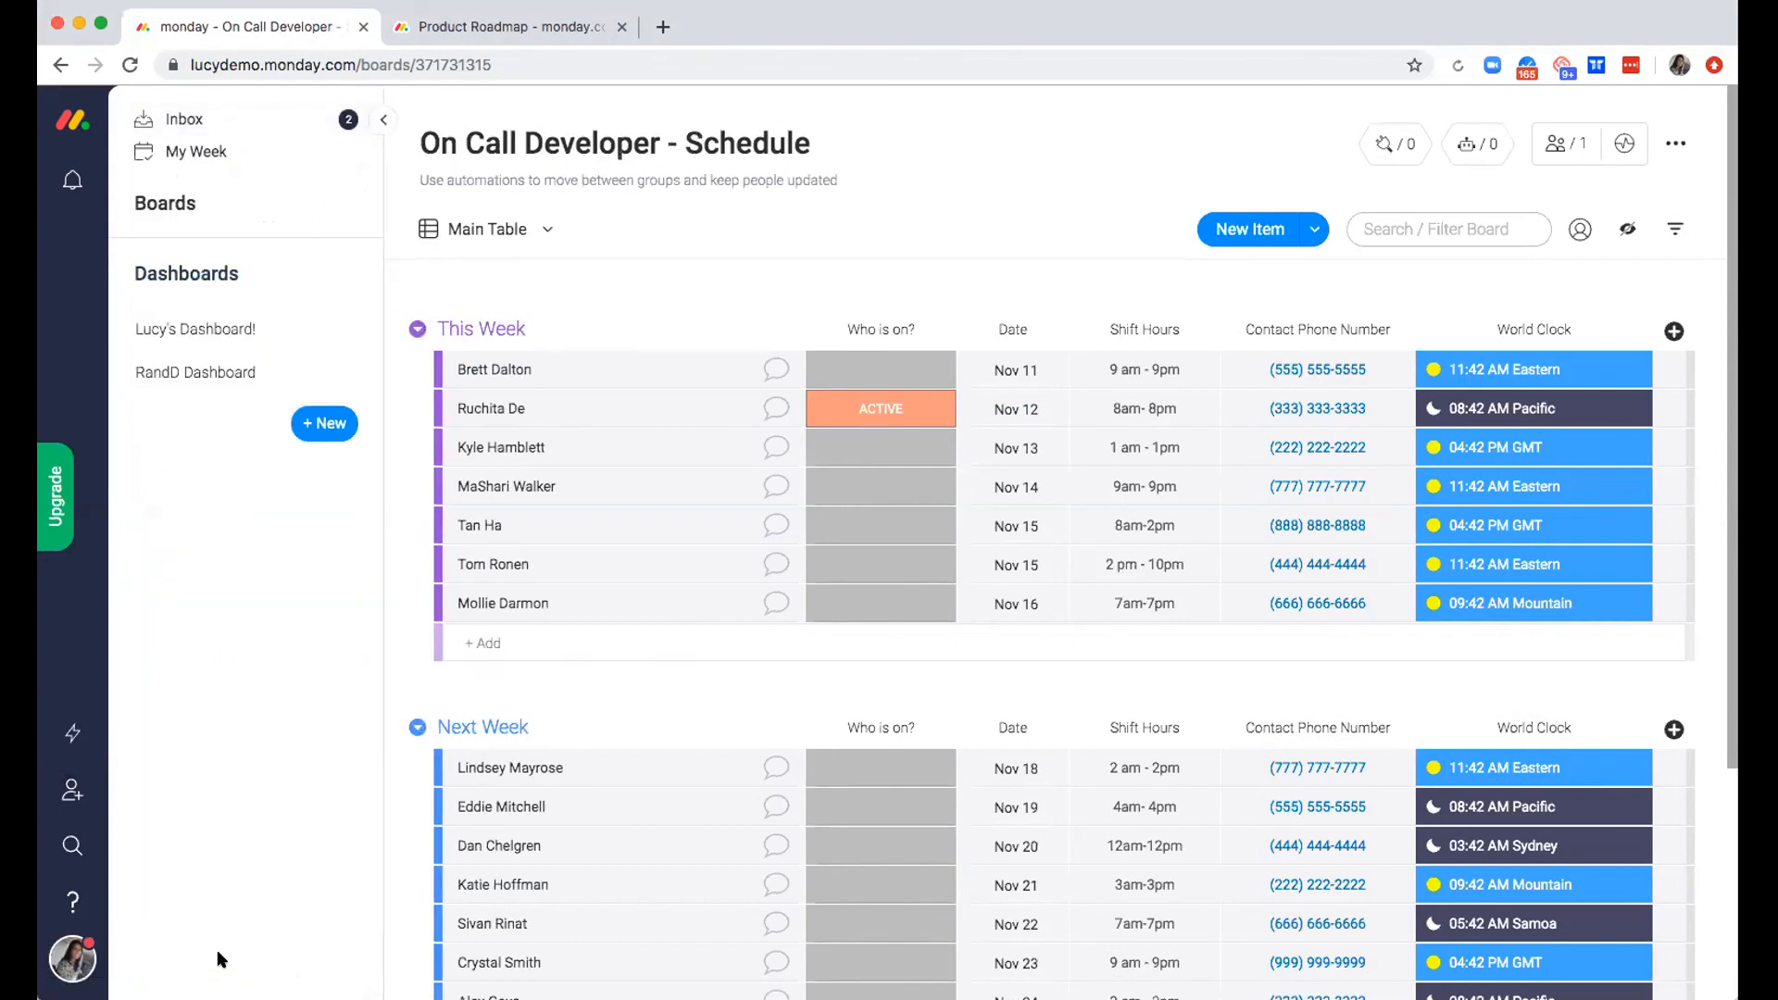
click(231, 370)
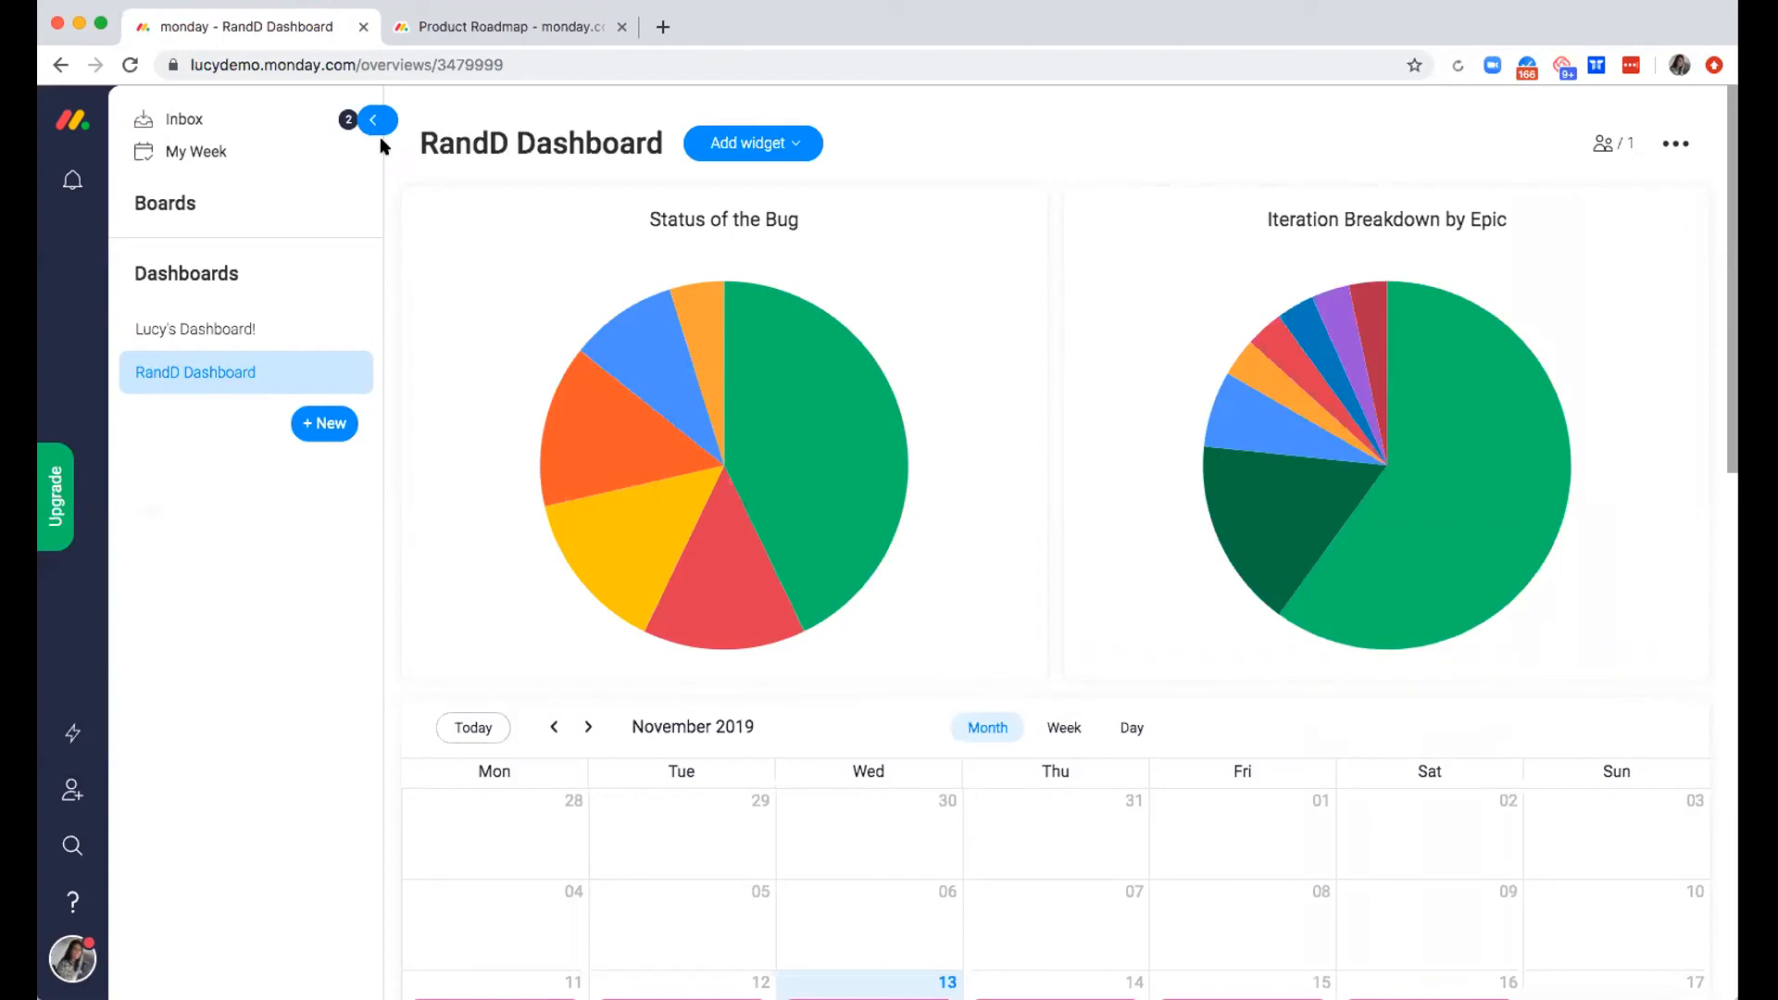
Look over the boards in the Software teams folder, collapse the folder, and hide the navigation list
click(179, 204)
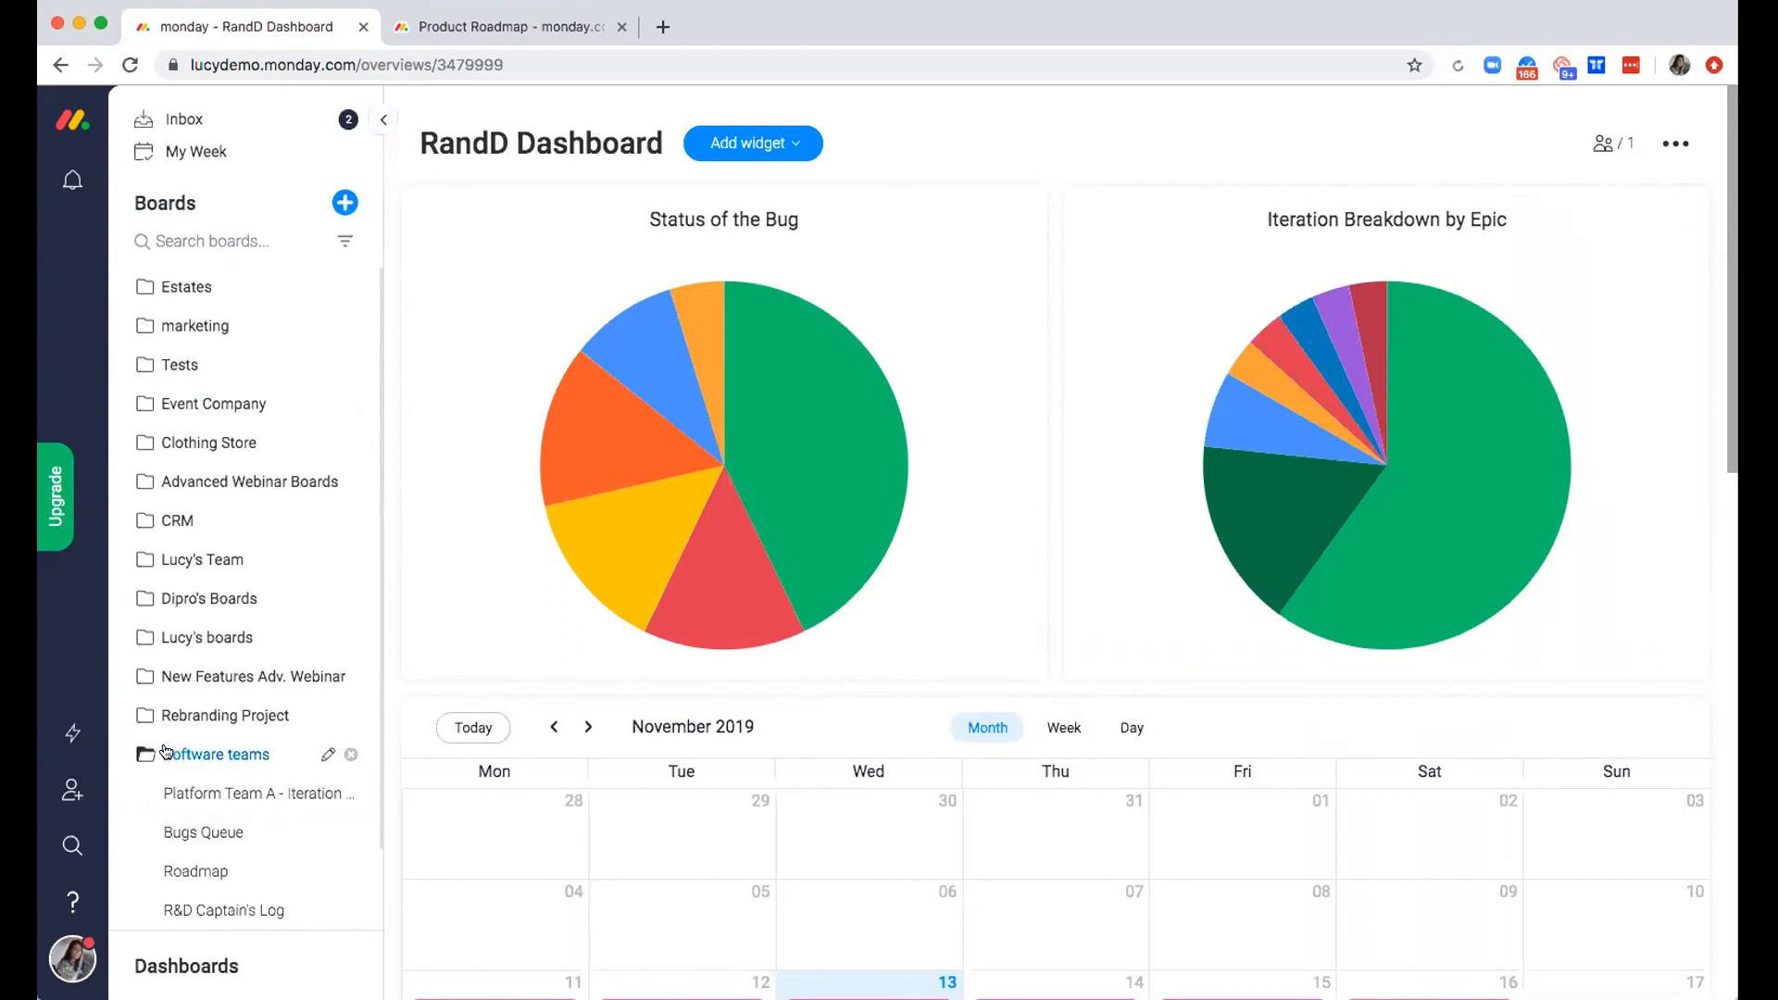
scroll(164, 753, down, 2)
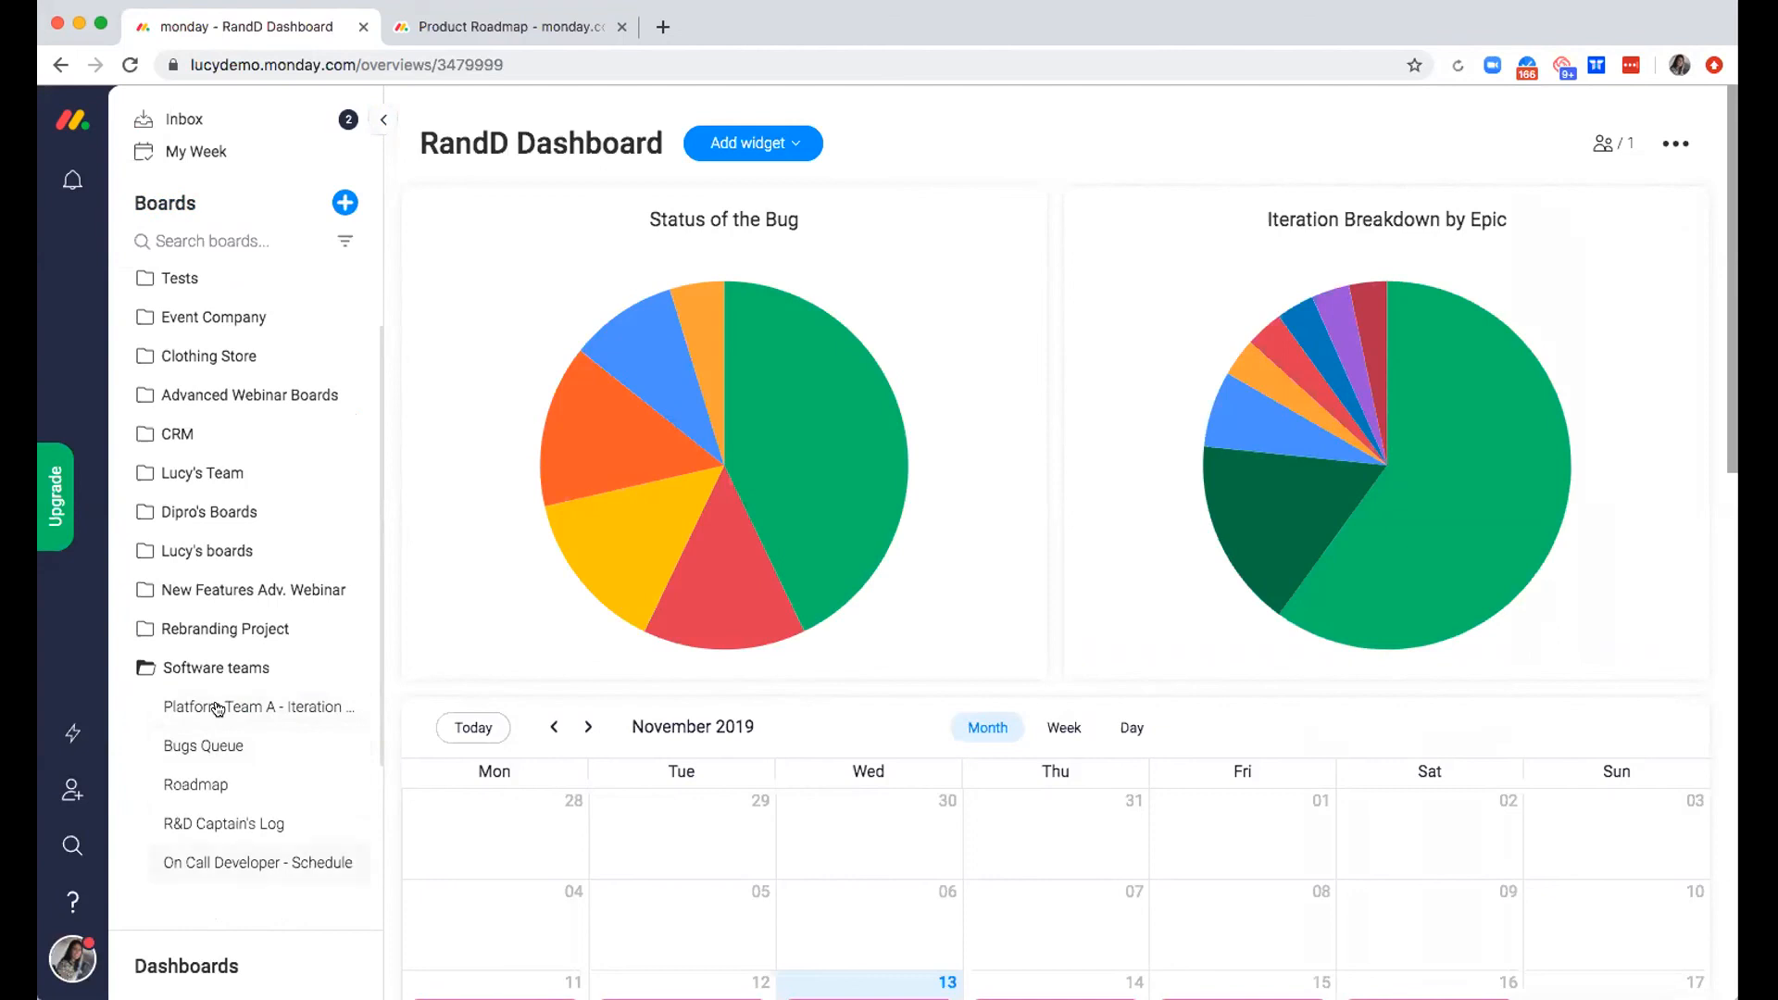
click(230, 666)
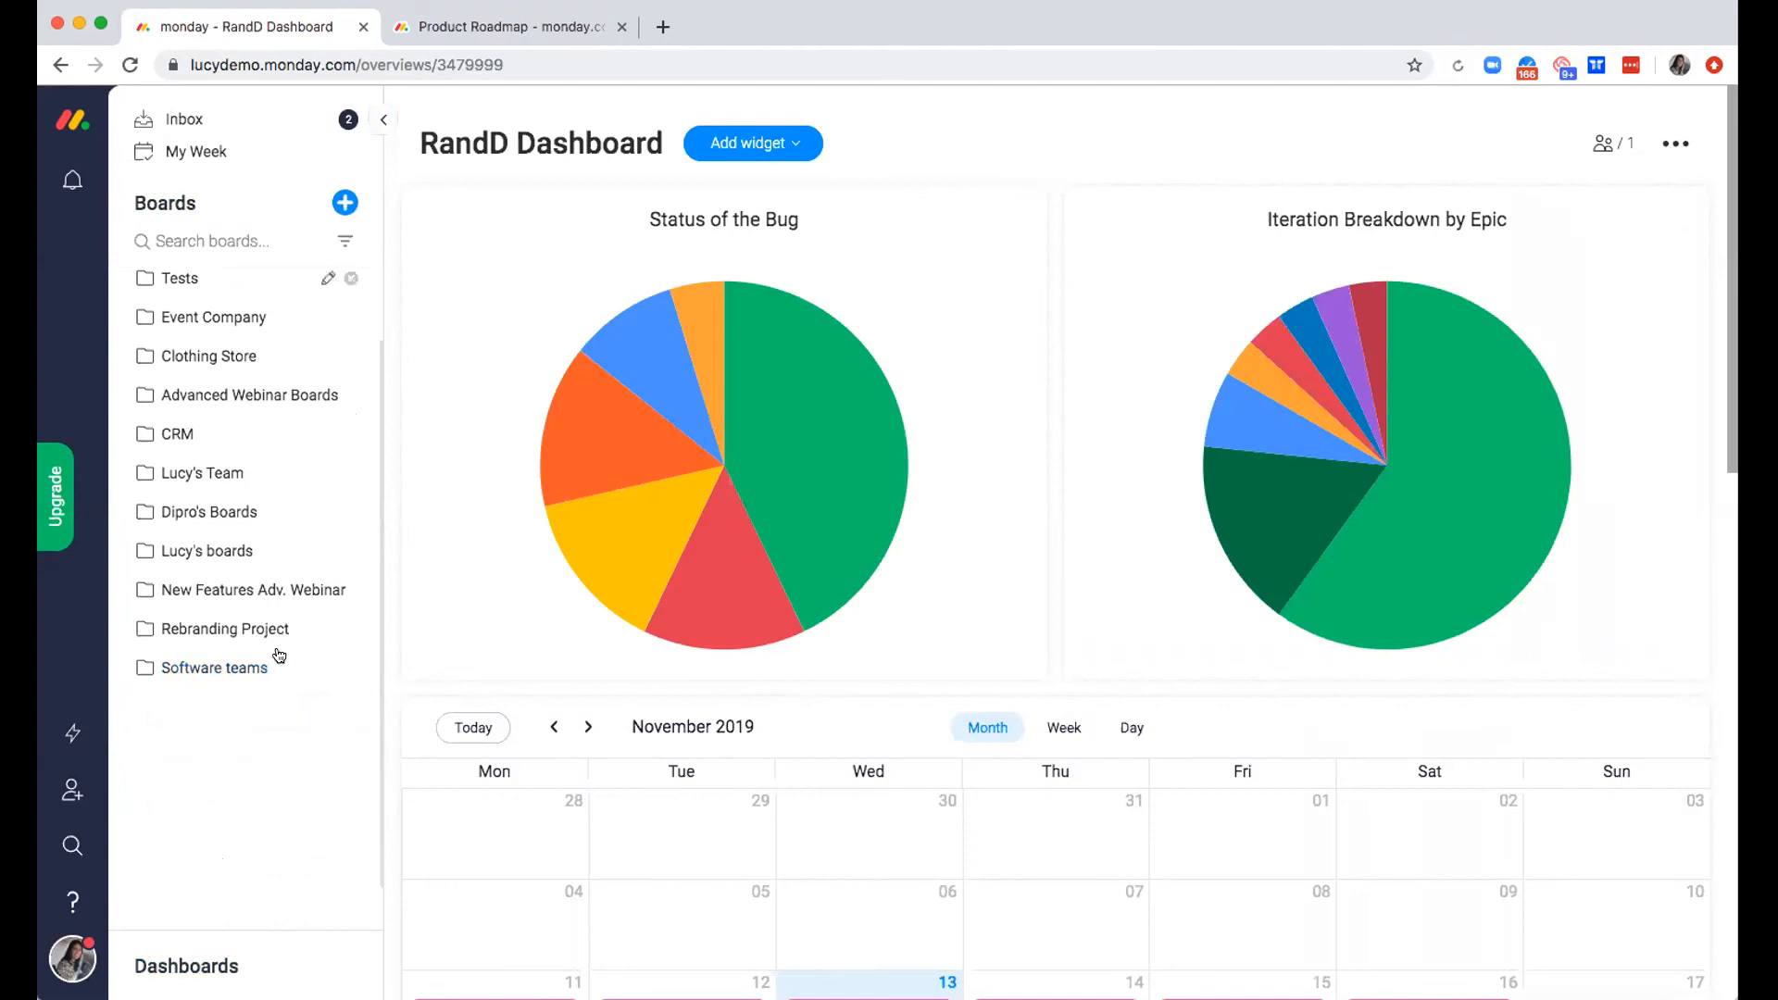
click(180, 966)
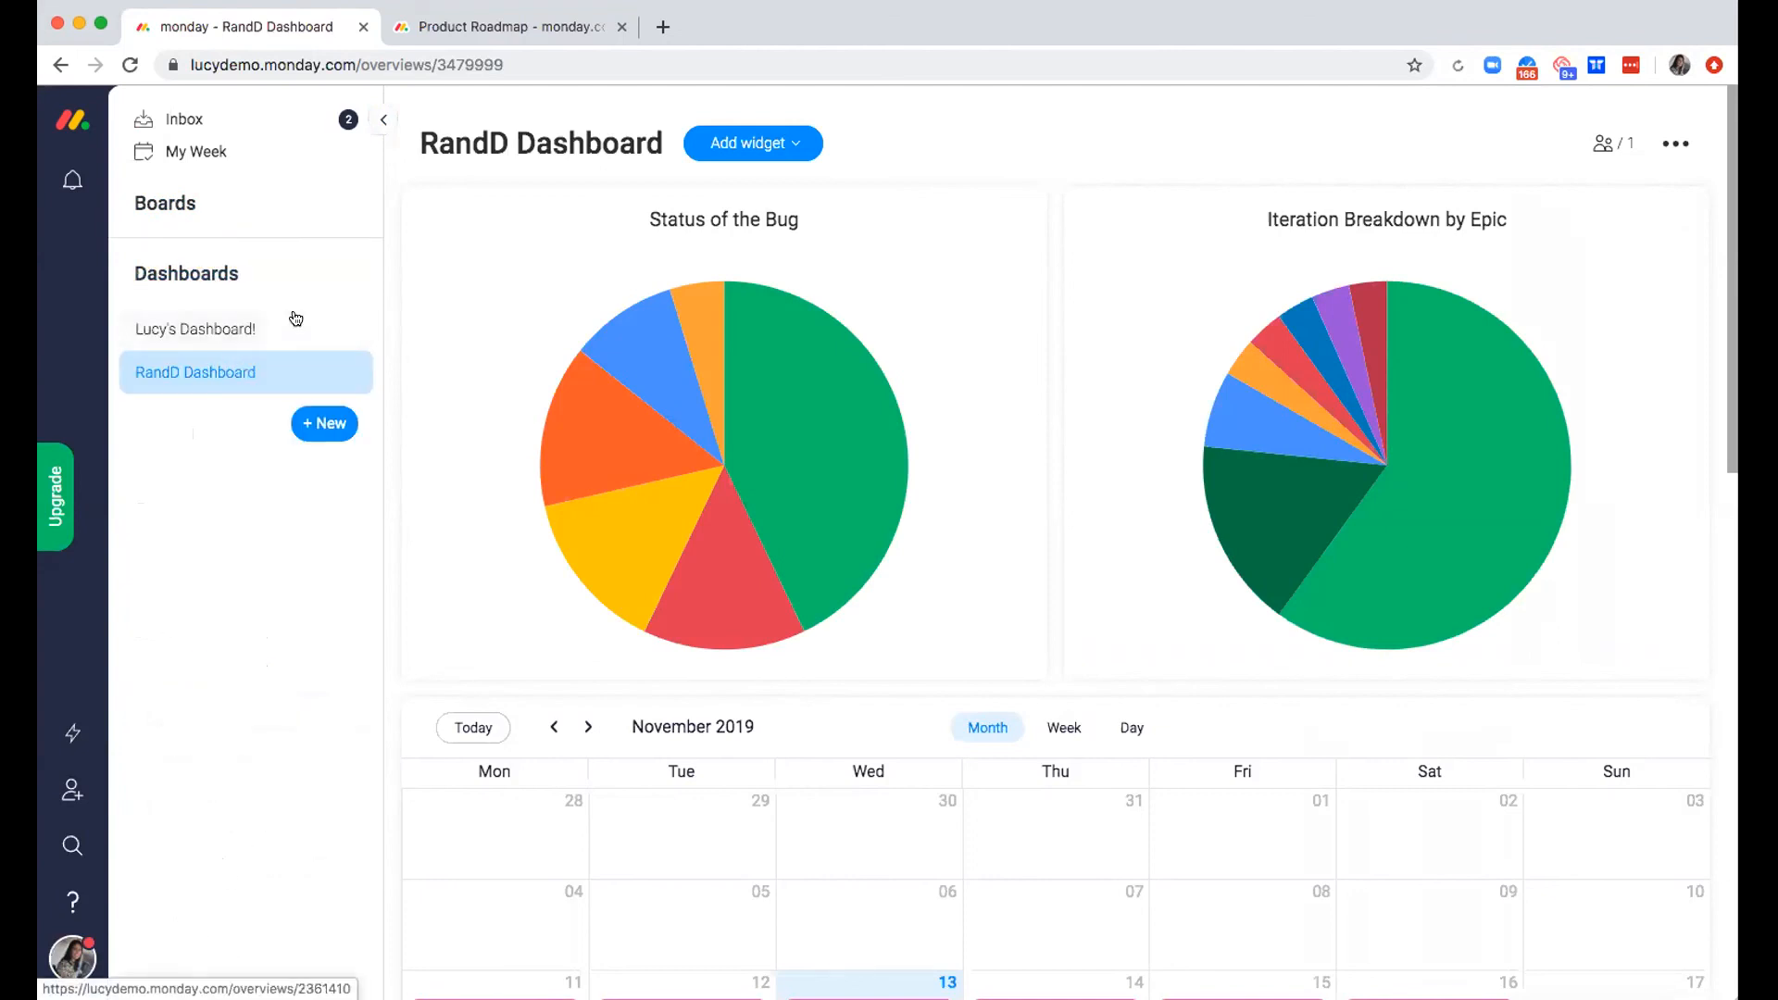
click(376, 121)
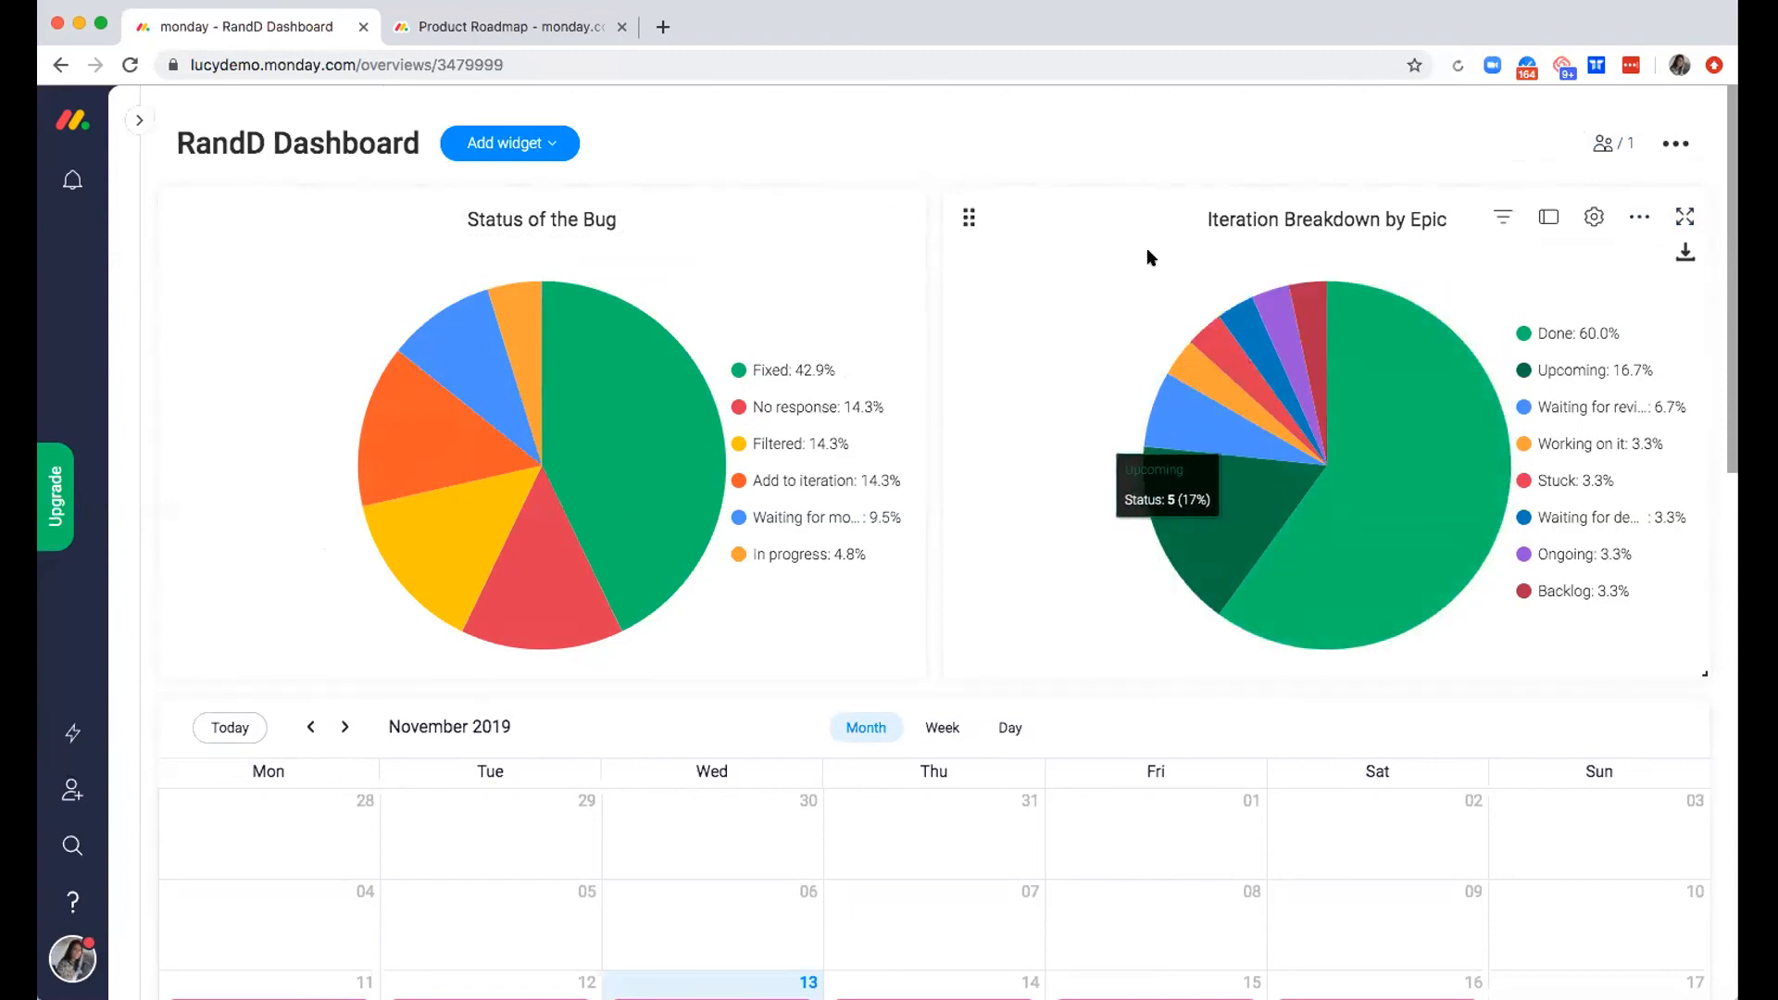
Examine the RandD Dashboard widgets: the bug status and iteration charts, the on-call calendar, the Llama Farm, the time estimate and the bug impact
scroll(1123, 251, down, 1)
scroll(1123, 252, down, 2)
scroll(1123, 252, up, 3)
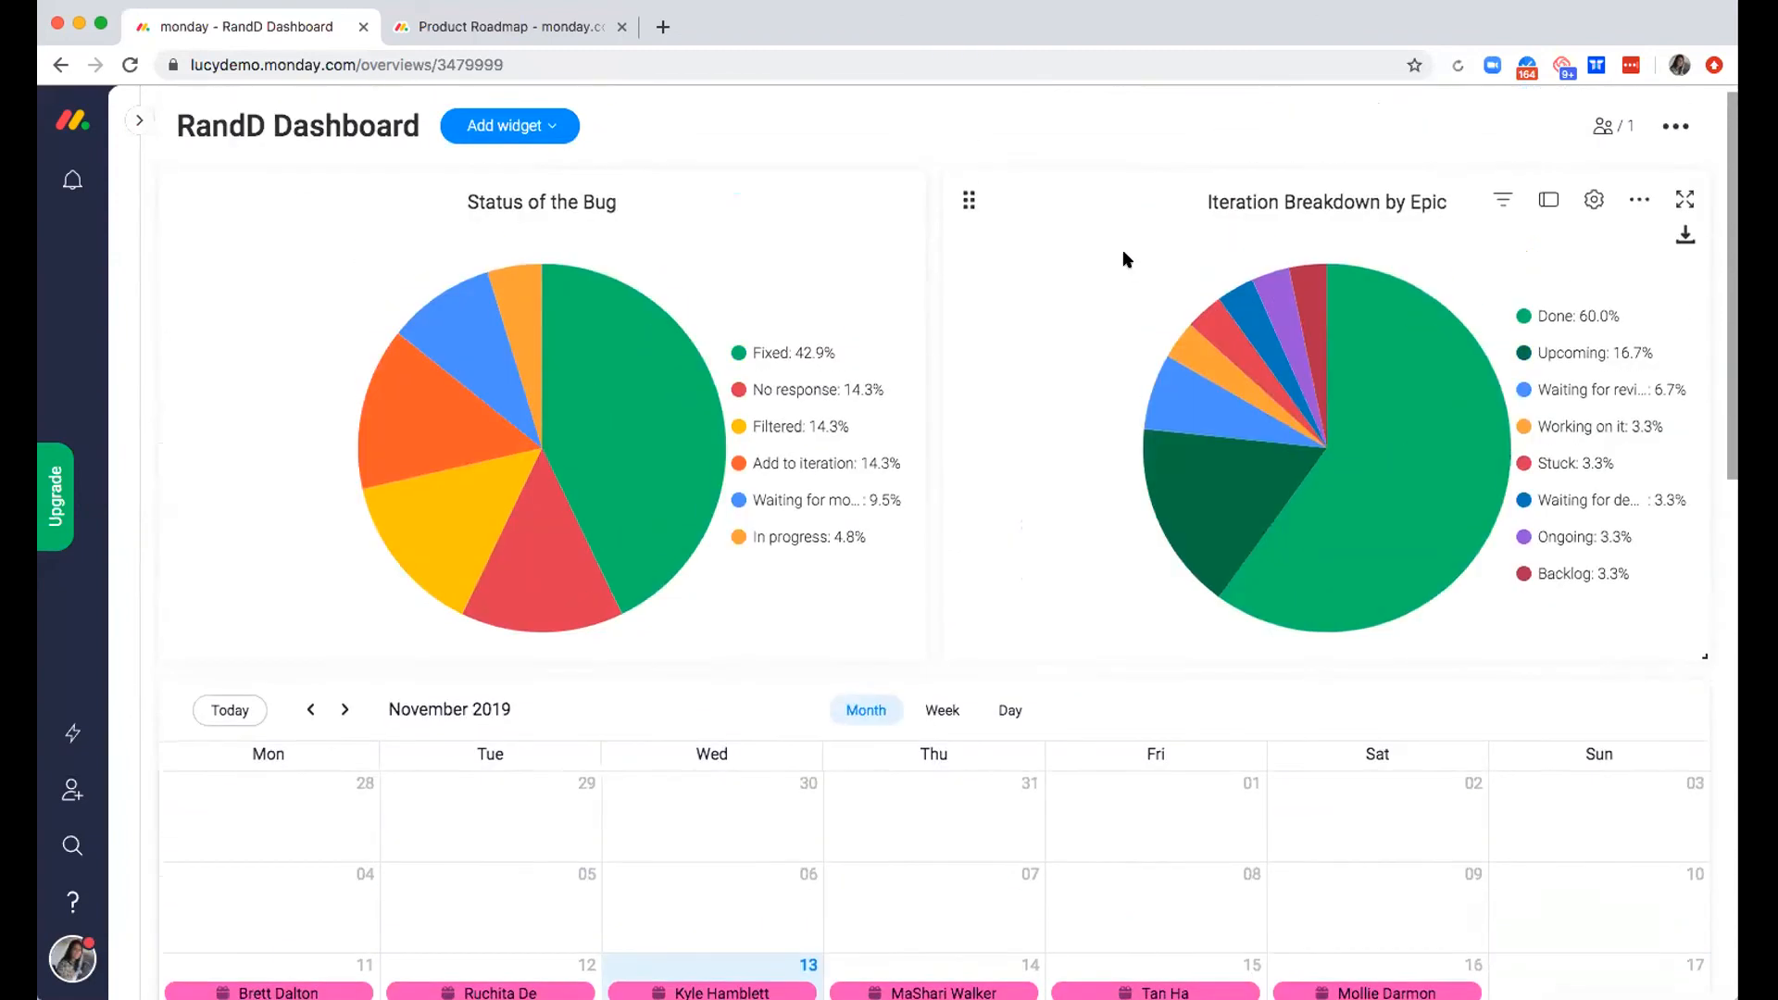
scroll(1123, 251, down, 1)
scroll(1122, 248, down, 3)
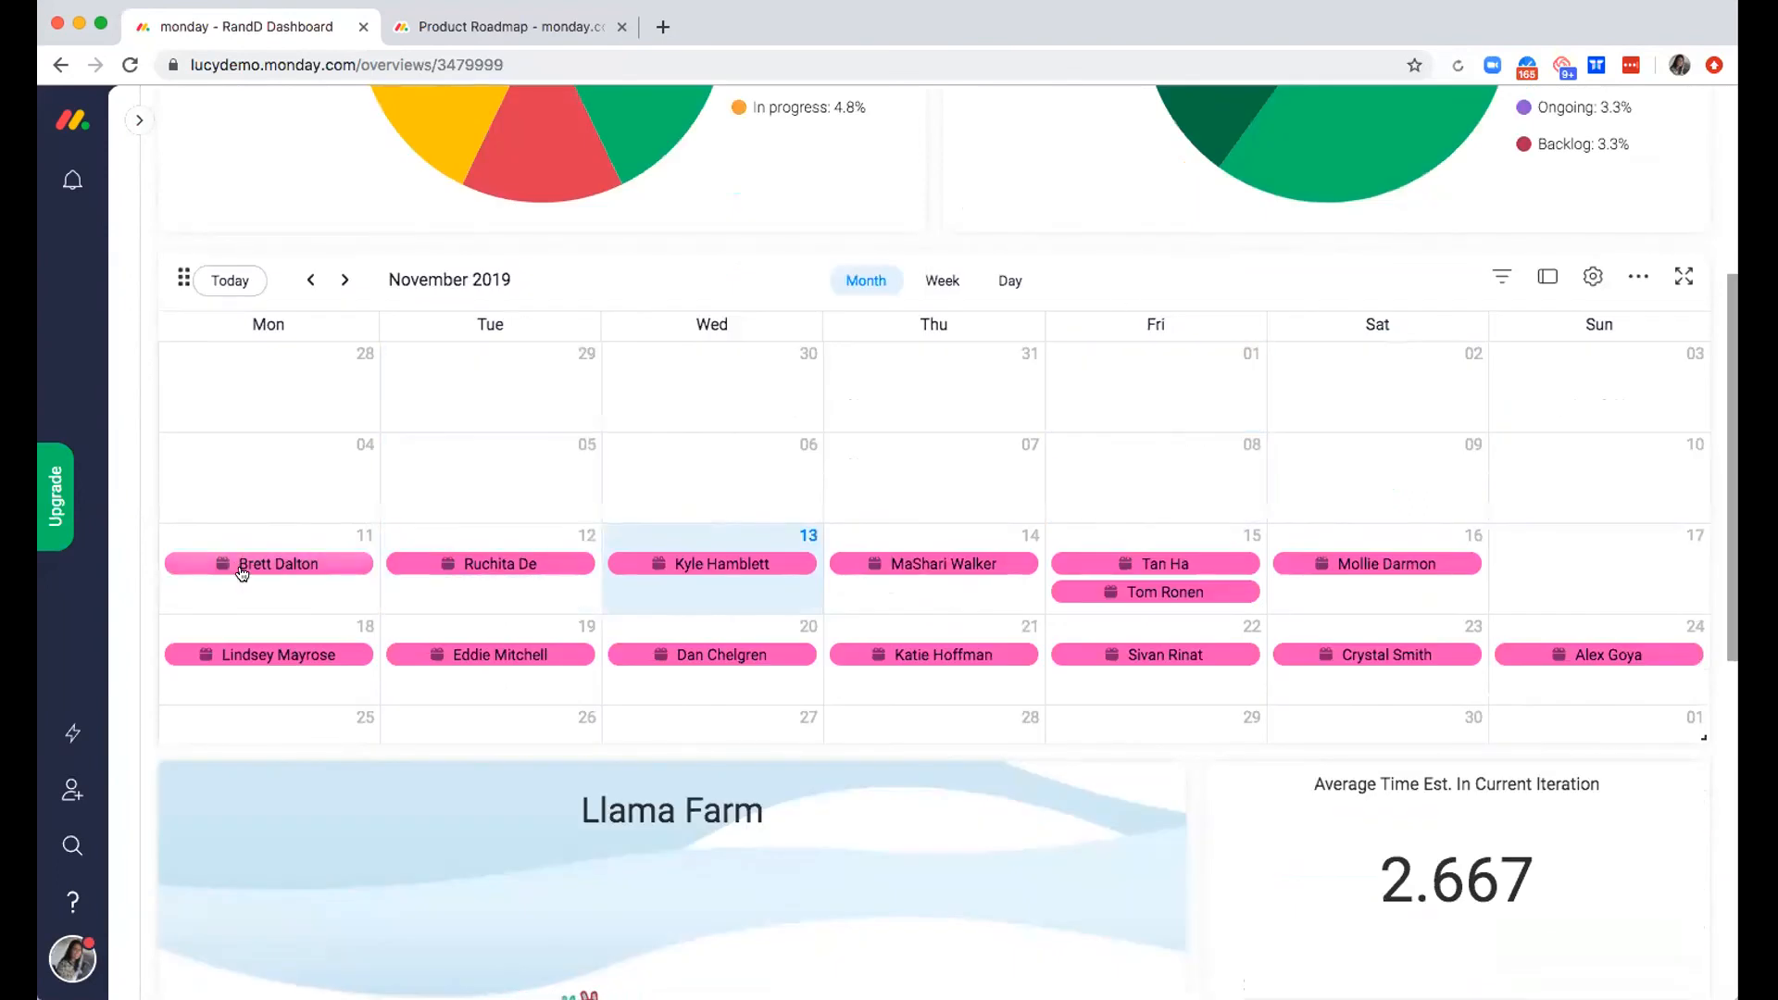
scroll(245, 574, up, 2)
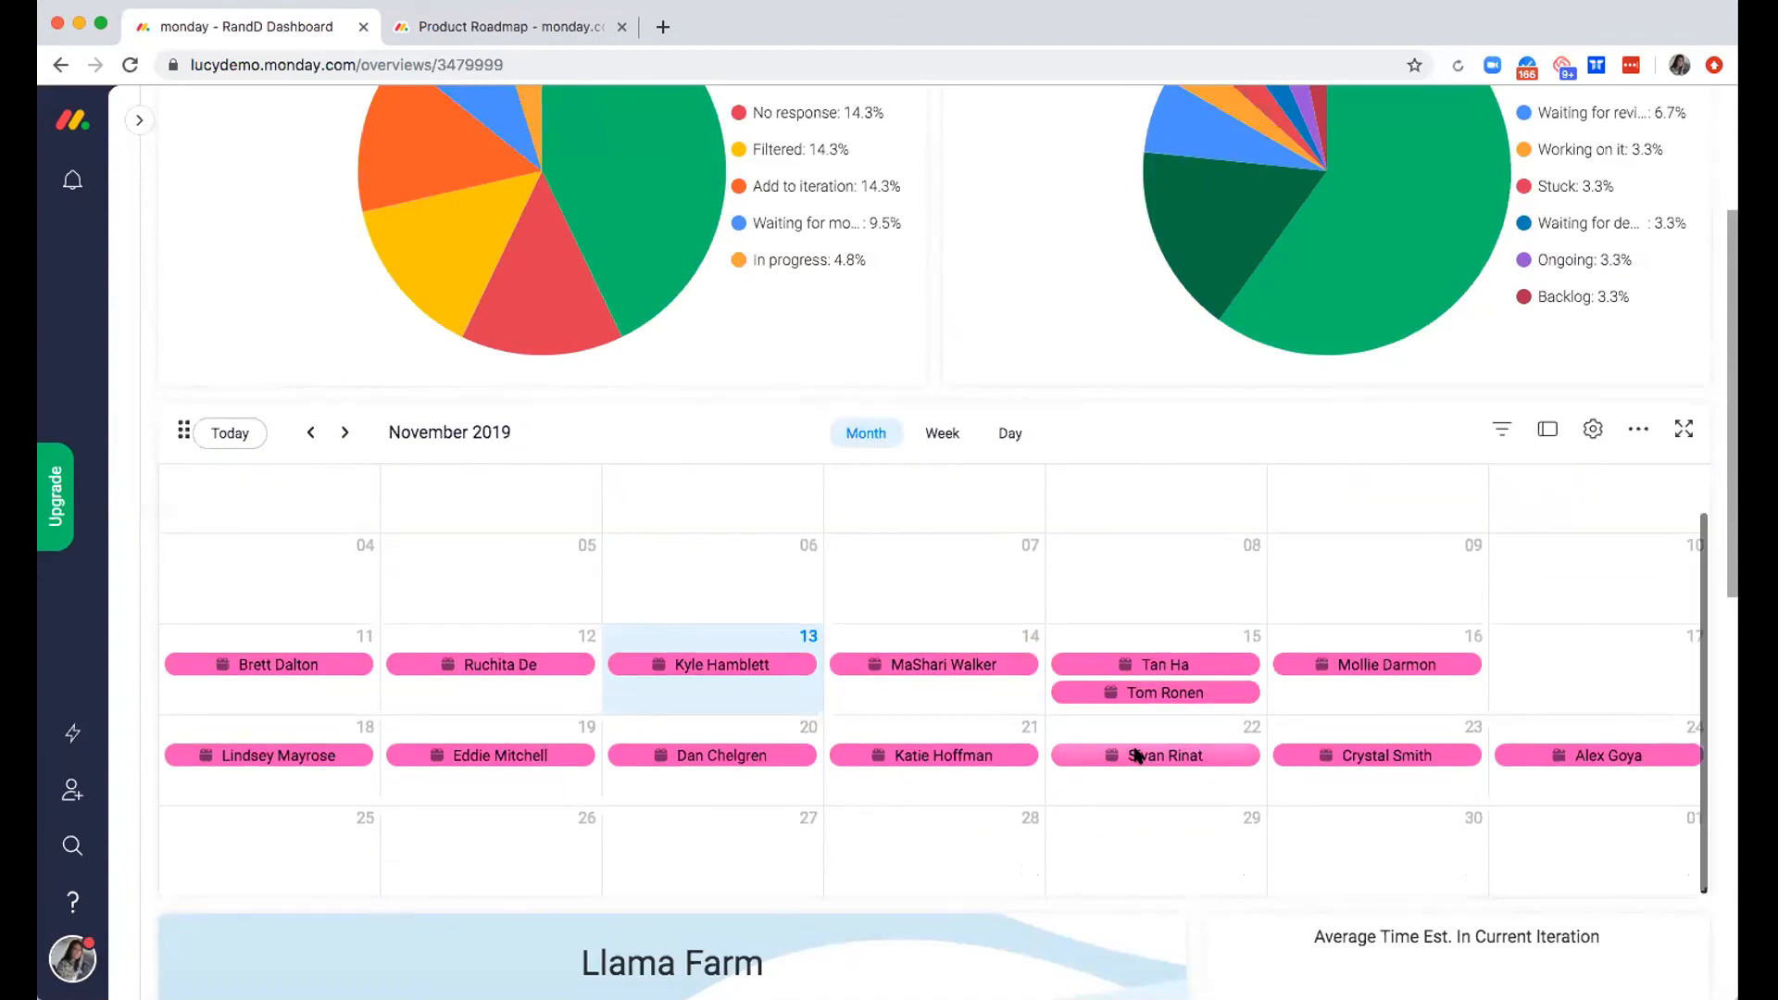
scroll(1135, 755, down, 8)
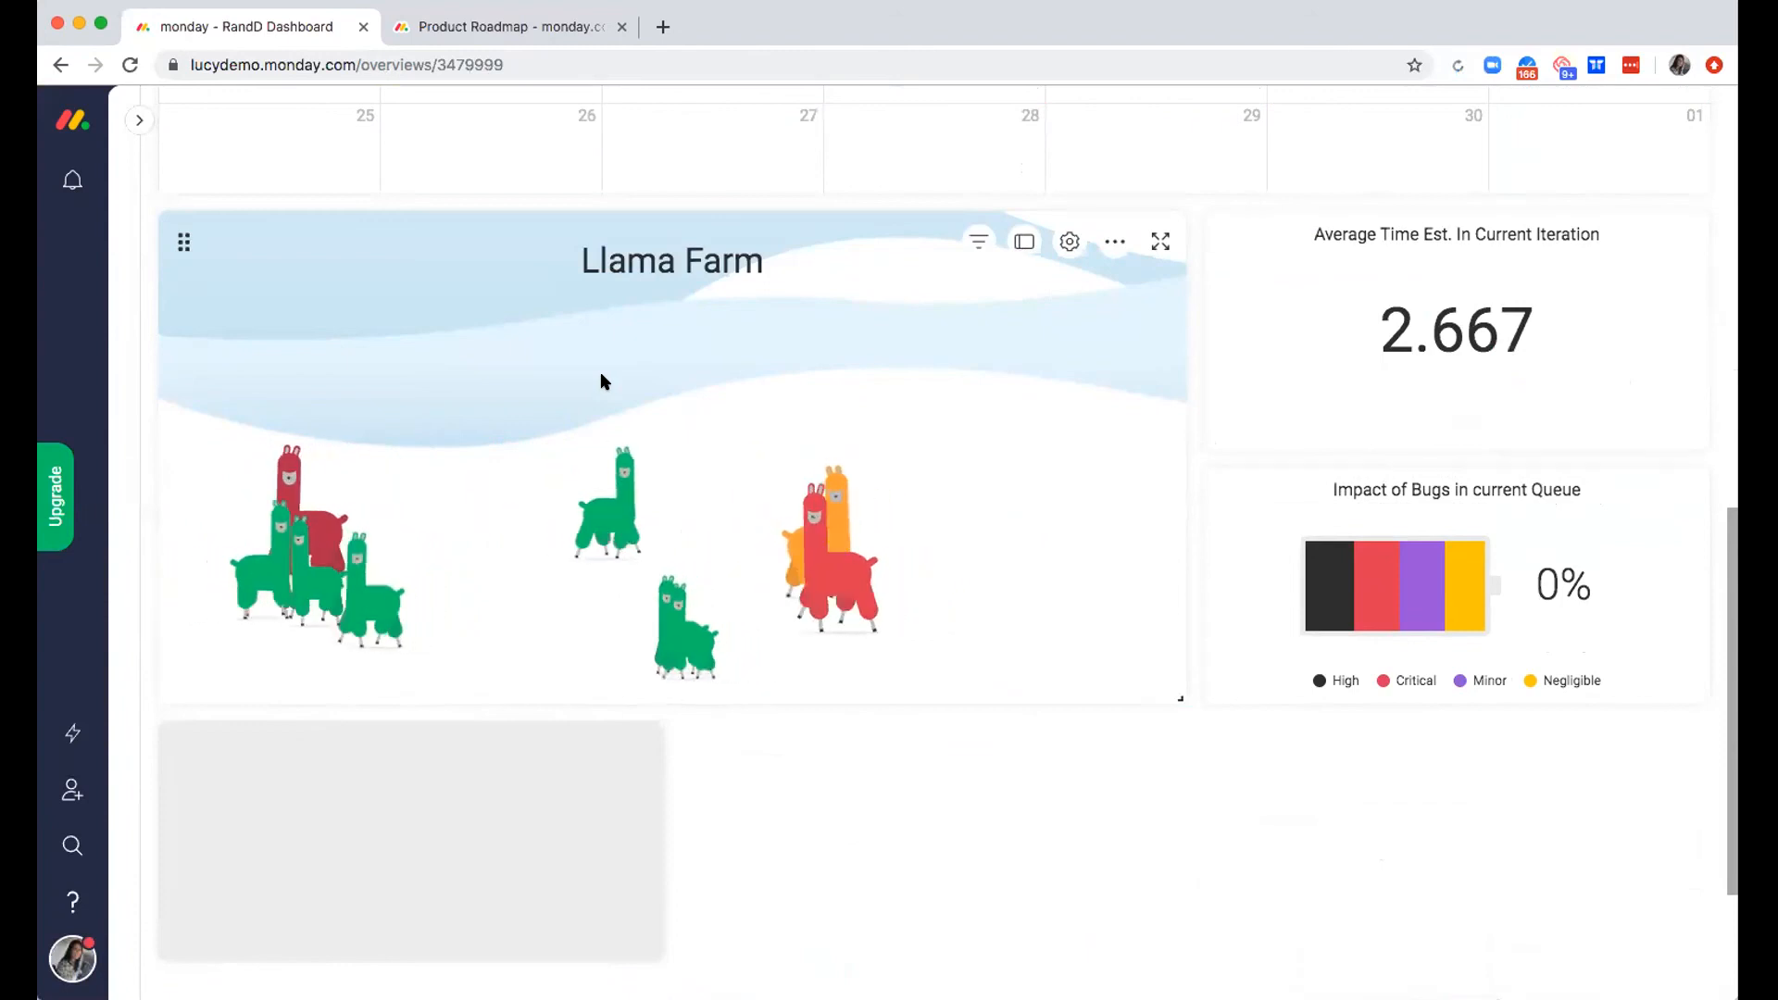
scroll(785, 503, down, 3)
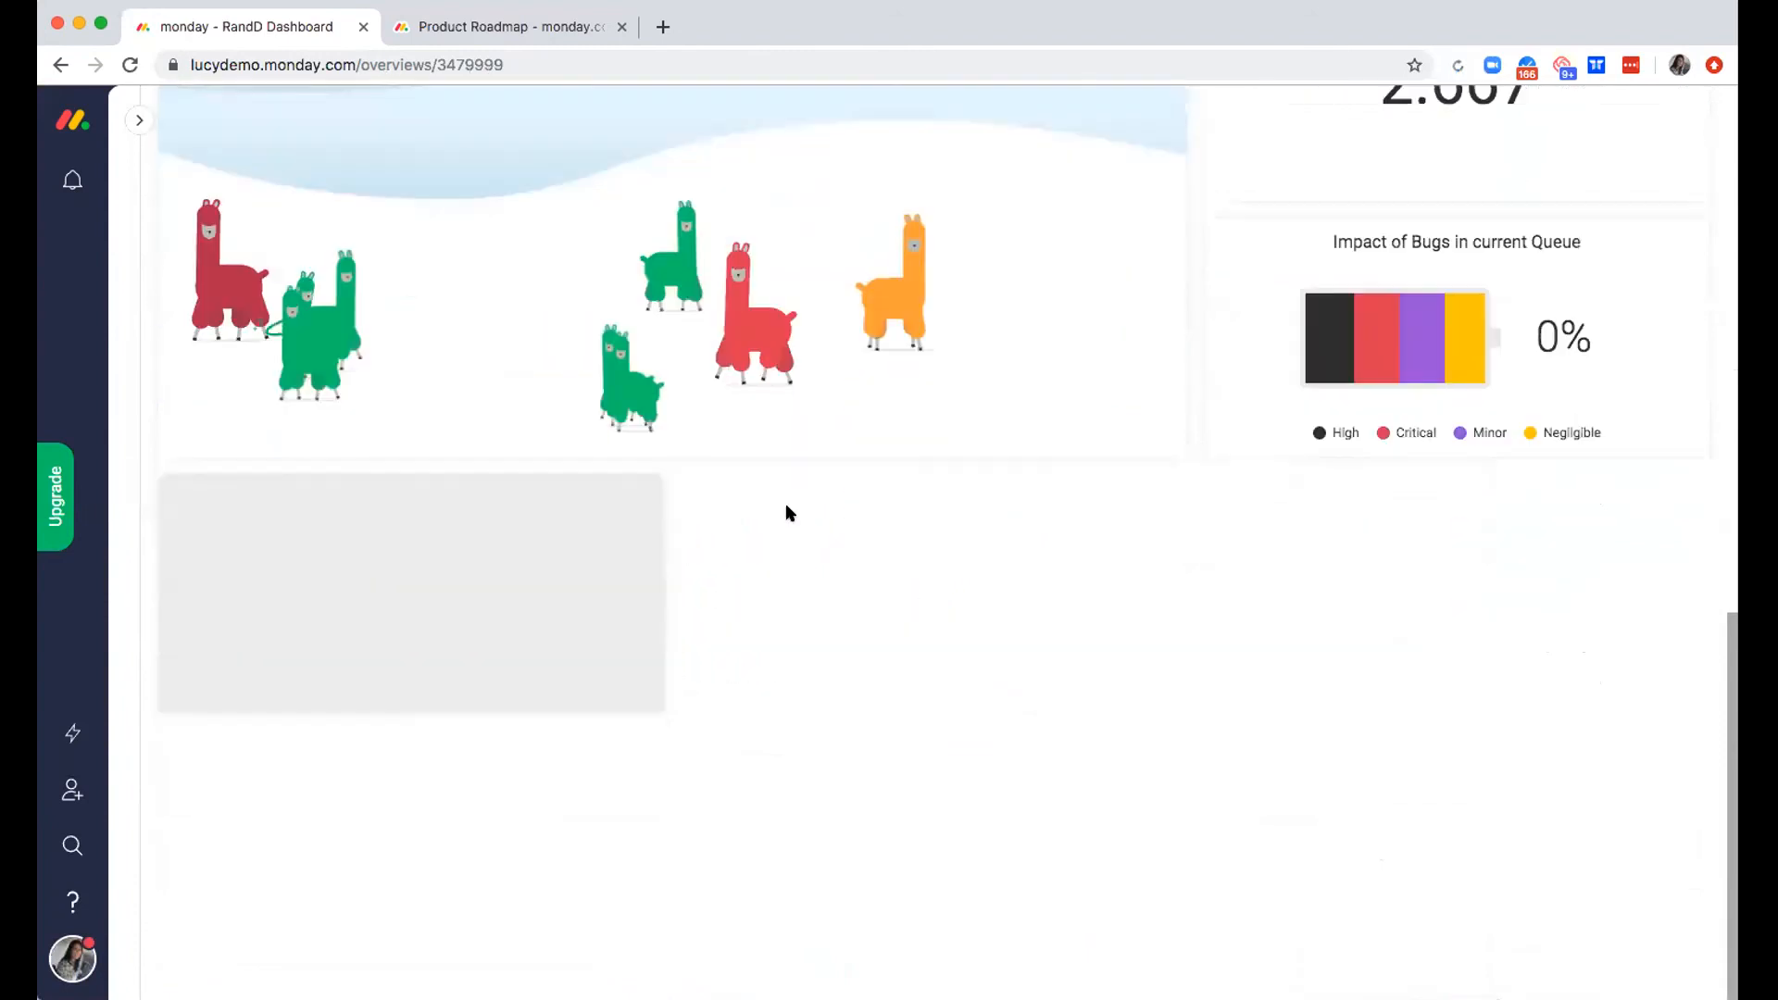
scroll(785, 502, up, 7)
scroll(786, 509, up, 2)
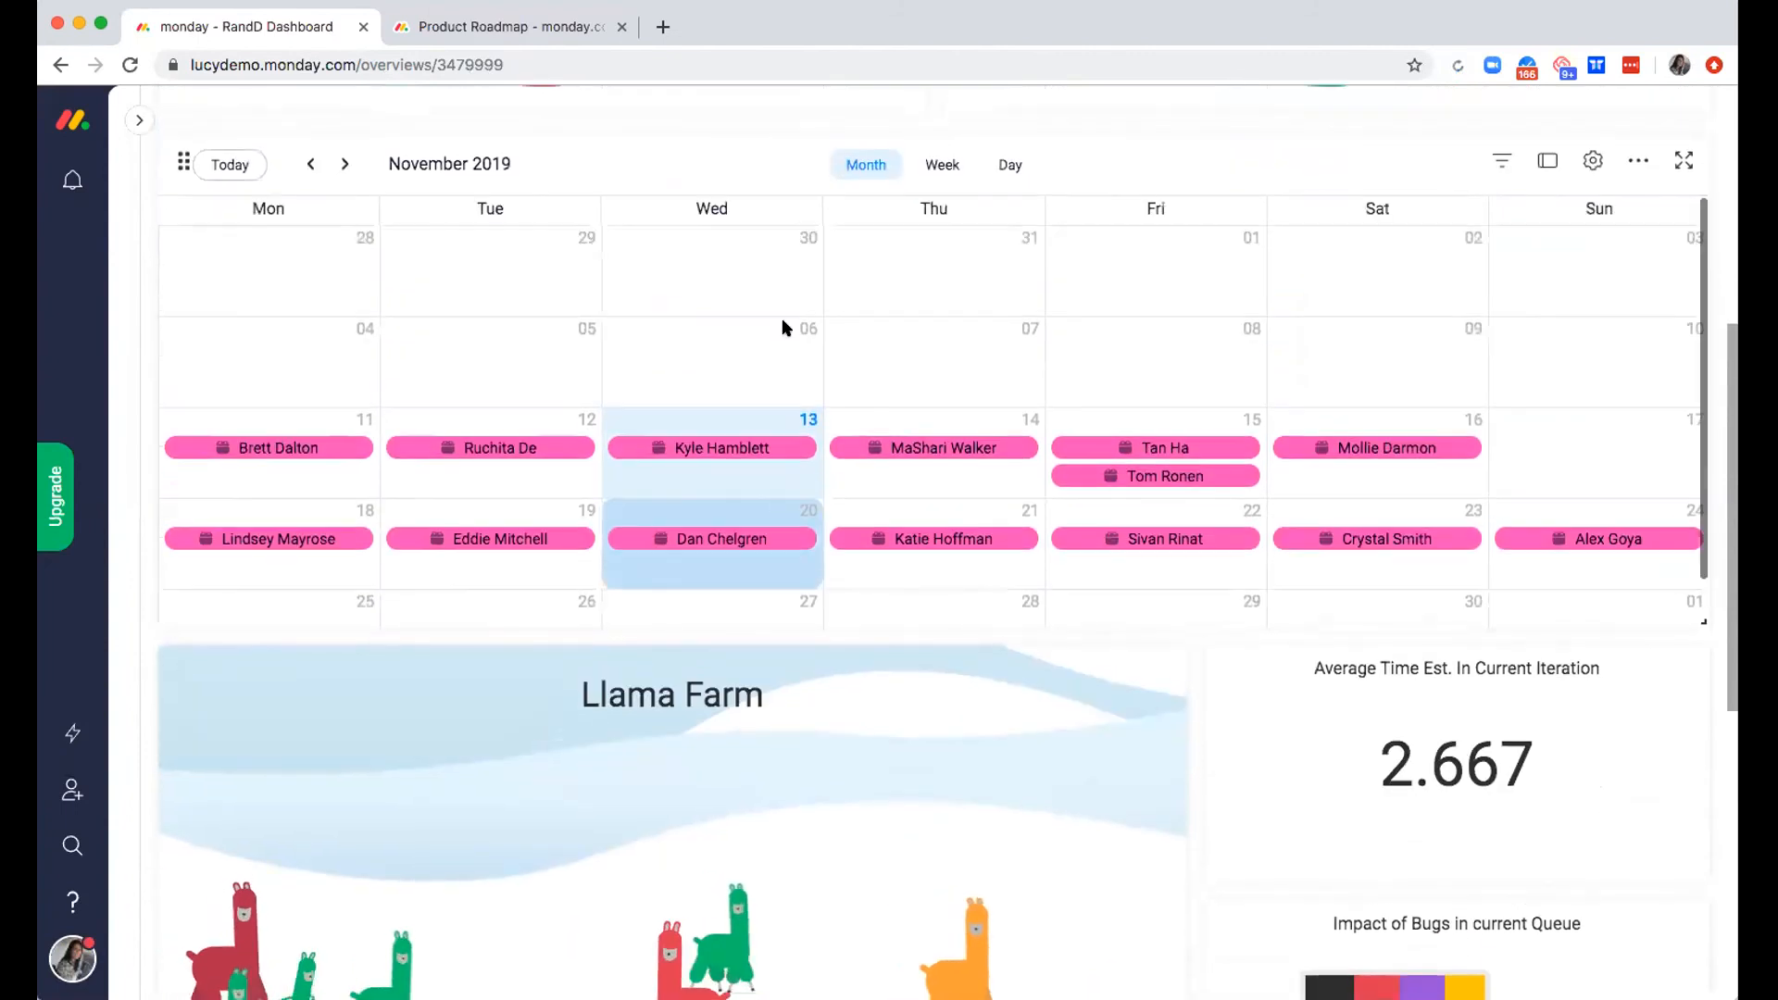
scroll(786, 330, up, 6)
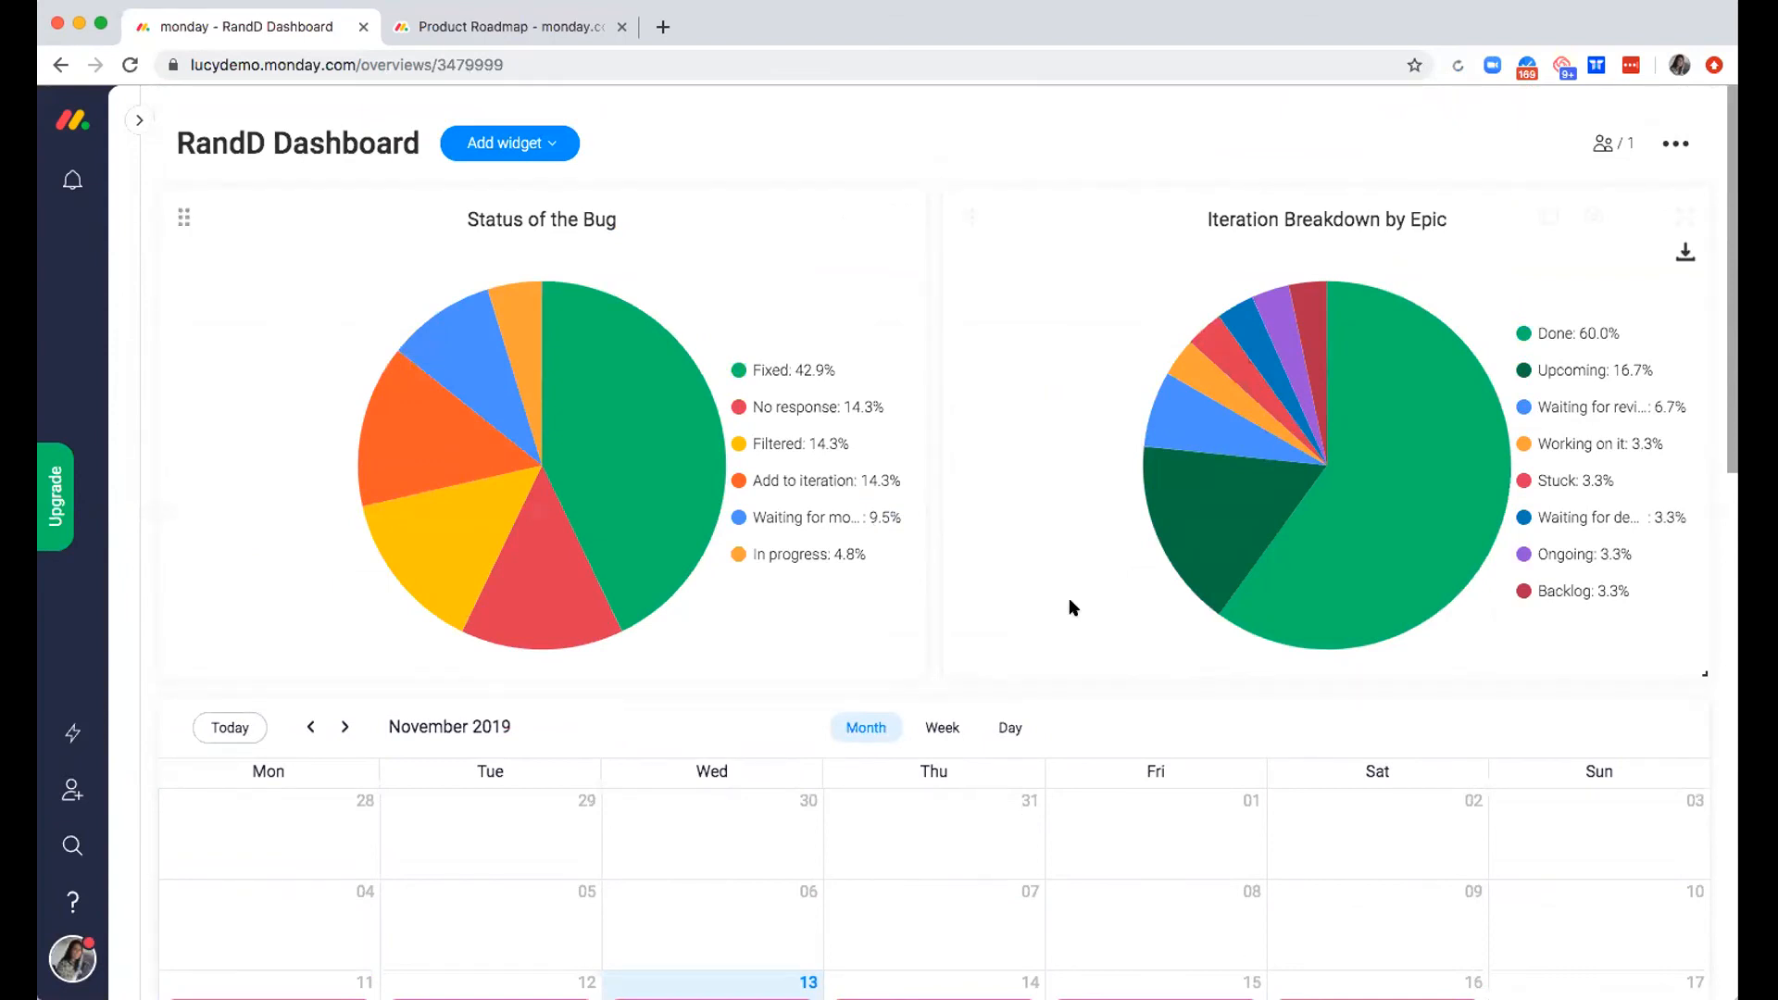
scroll(932, 577, down, 1)
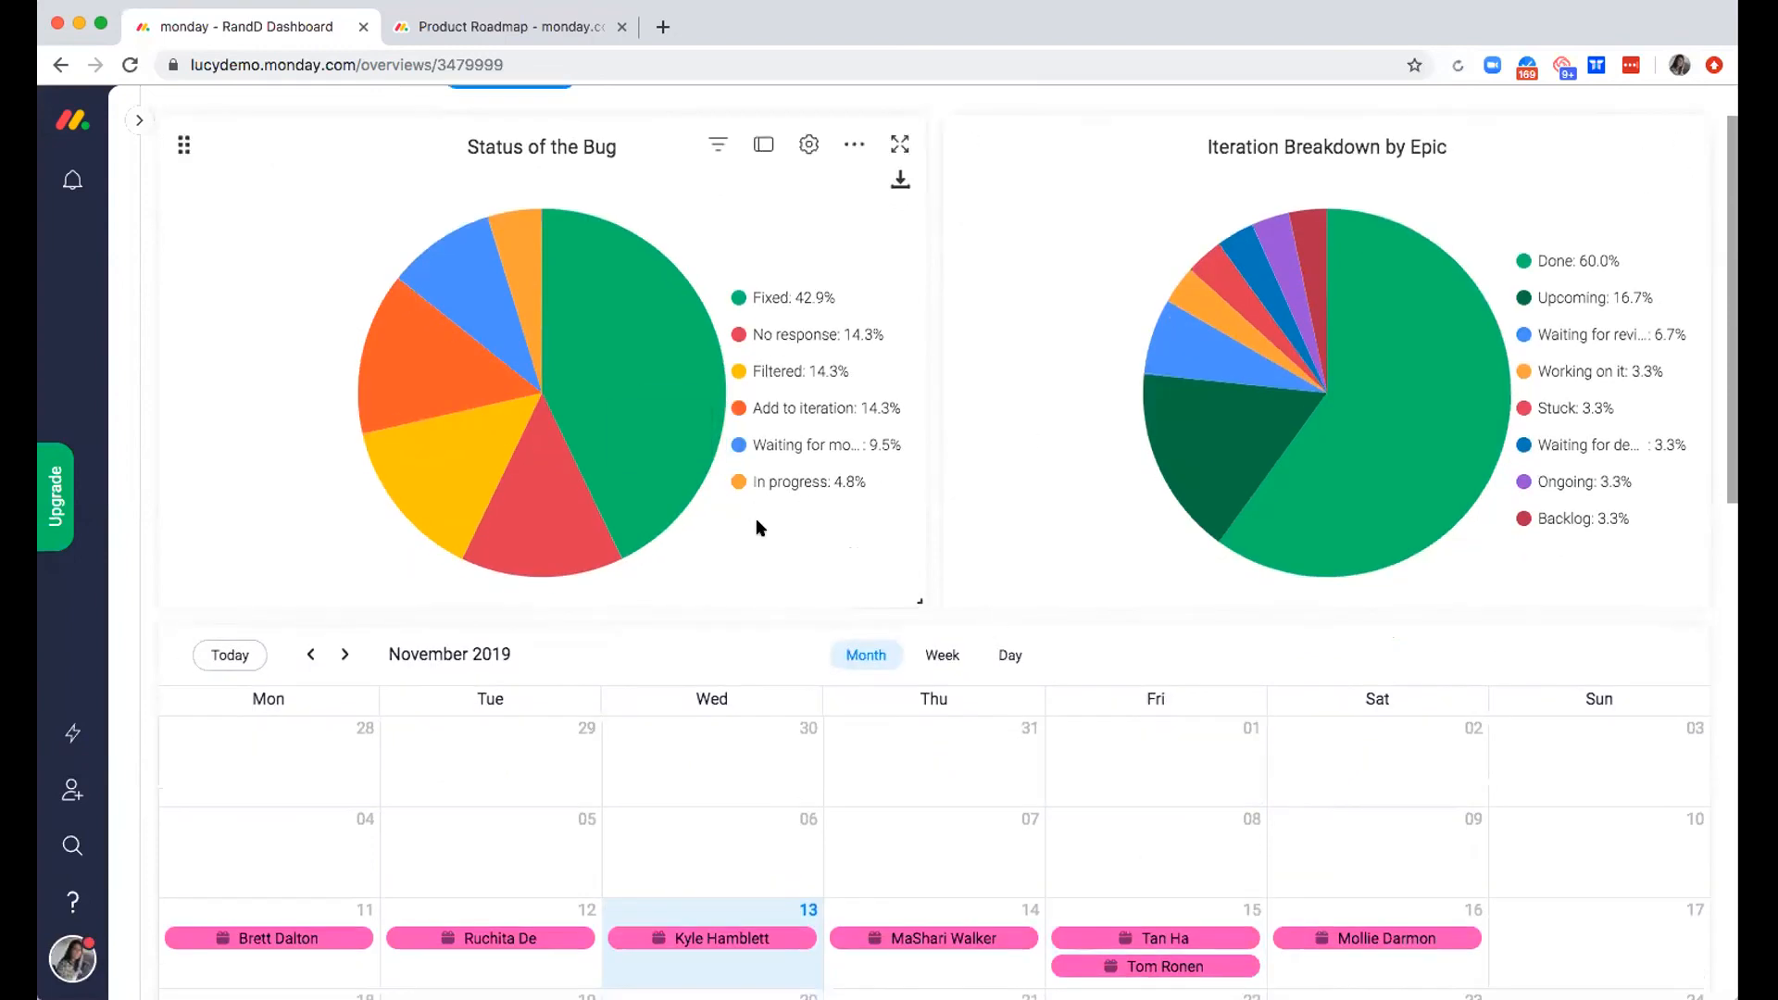
scroll(704, 686, up, 1)
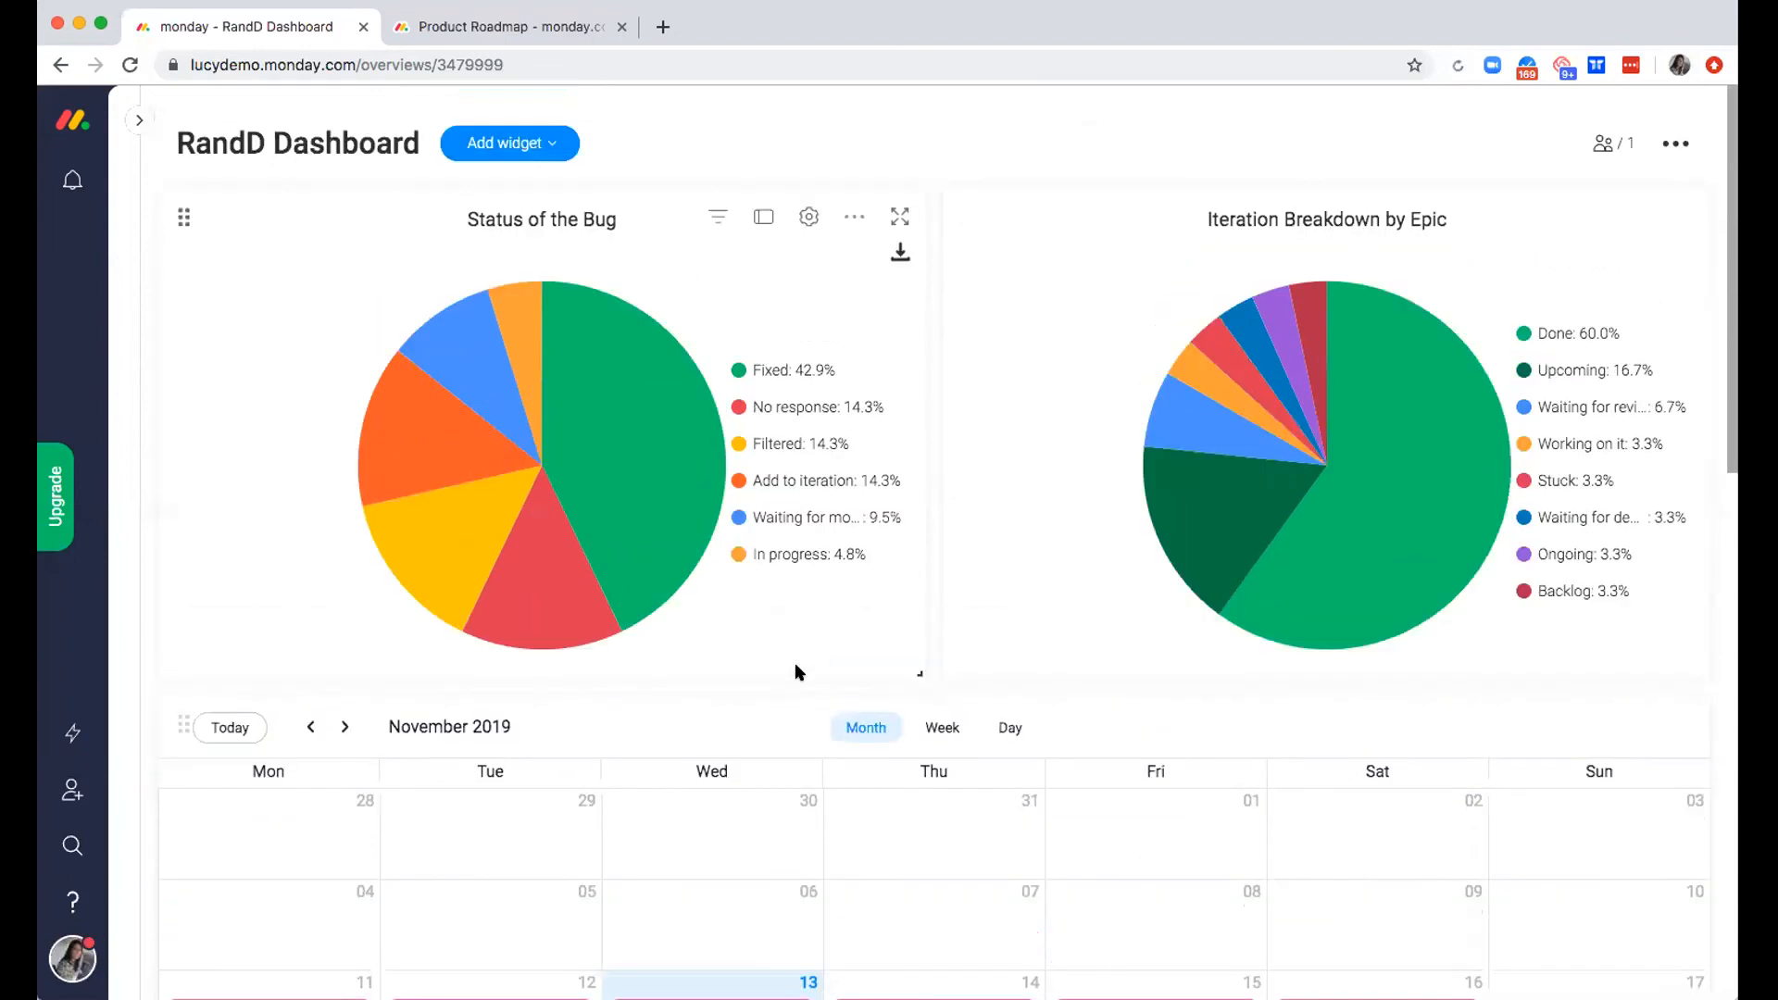
scroll(1283, 730, down, 2)
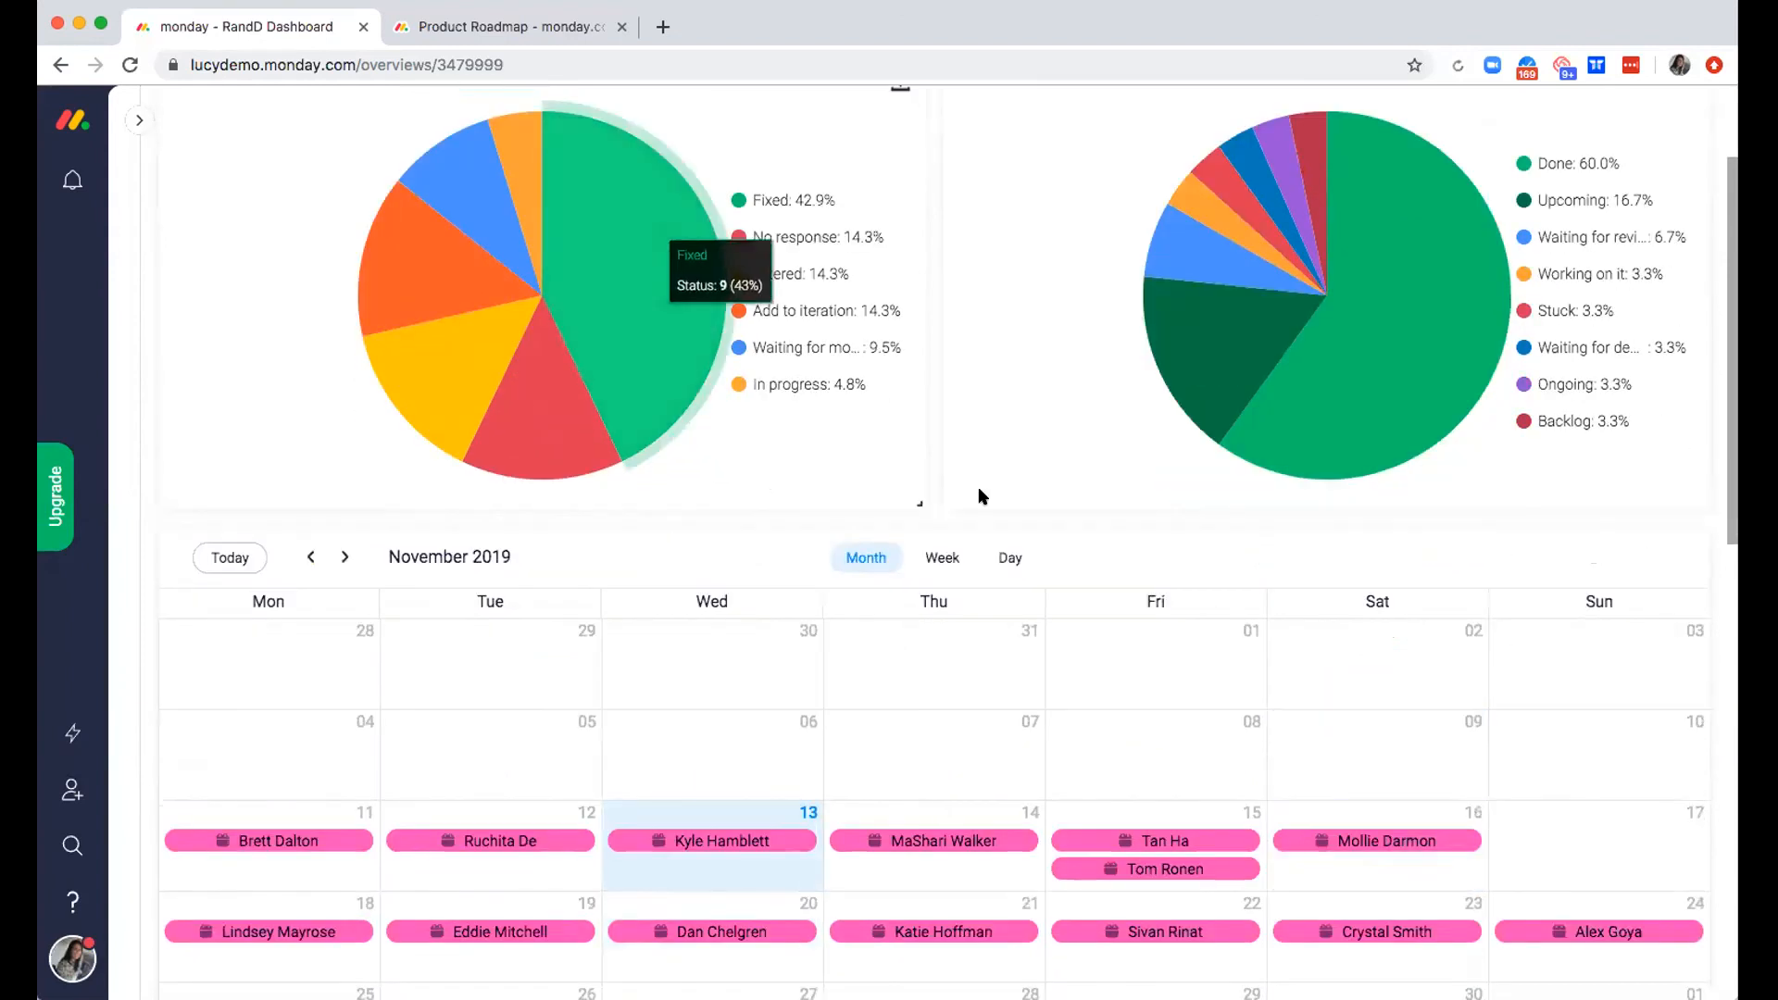
Start a new widget below the Llama Farm, open the full Dashboards Center catalogue and look over the recommended widgets
scroll(977, 497, down, 6)
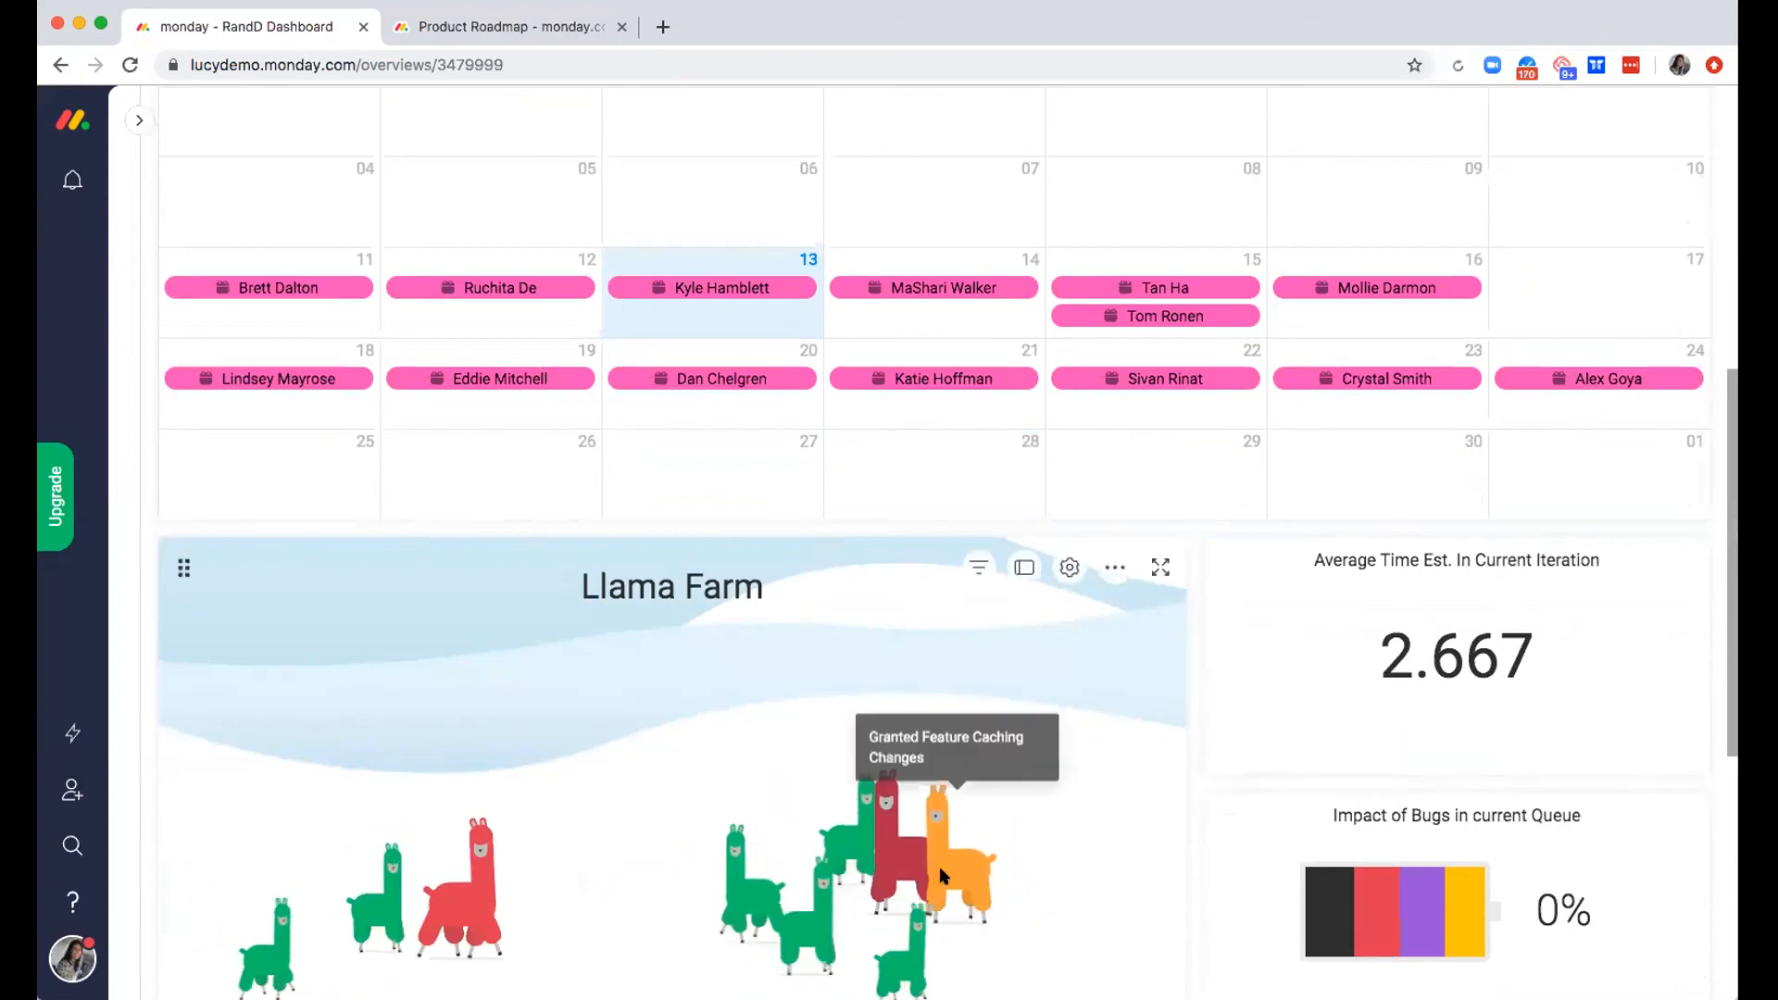
scroll(941, 870, down, 4)
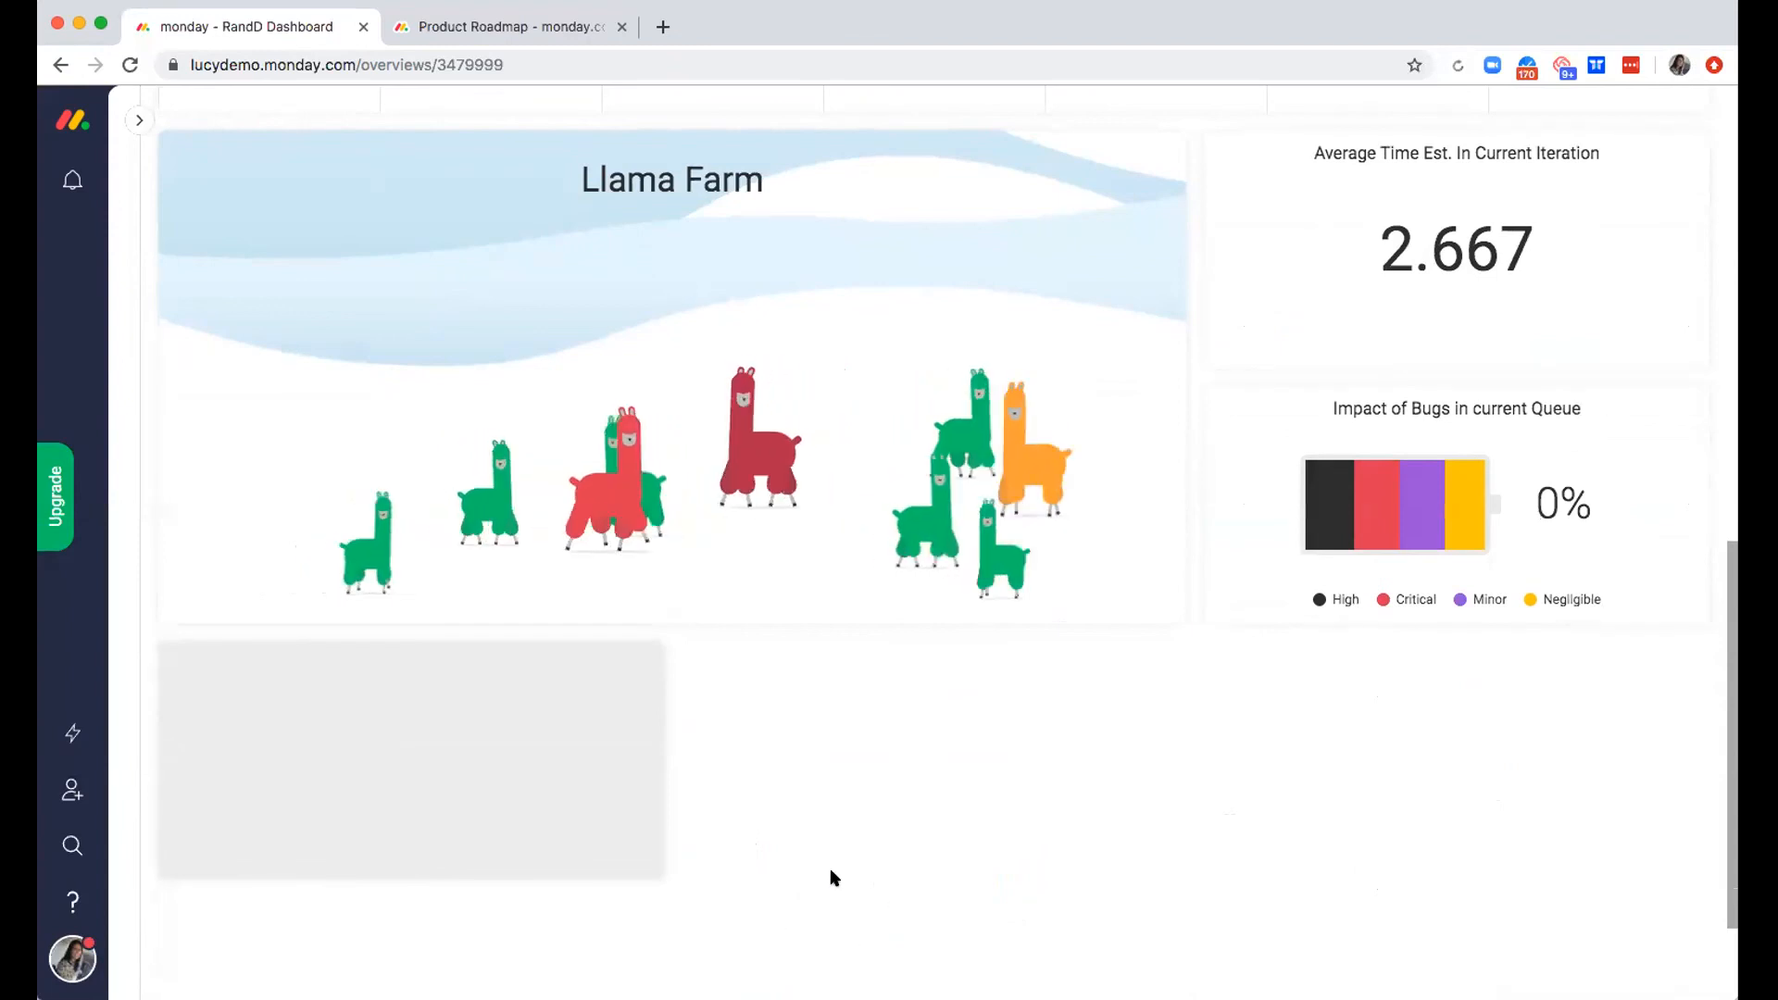
scroll(833, 877, down, 2)
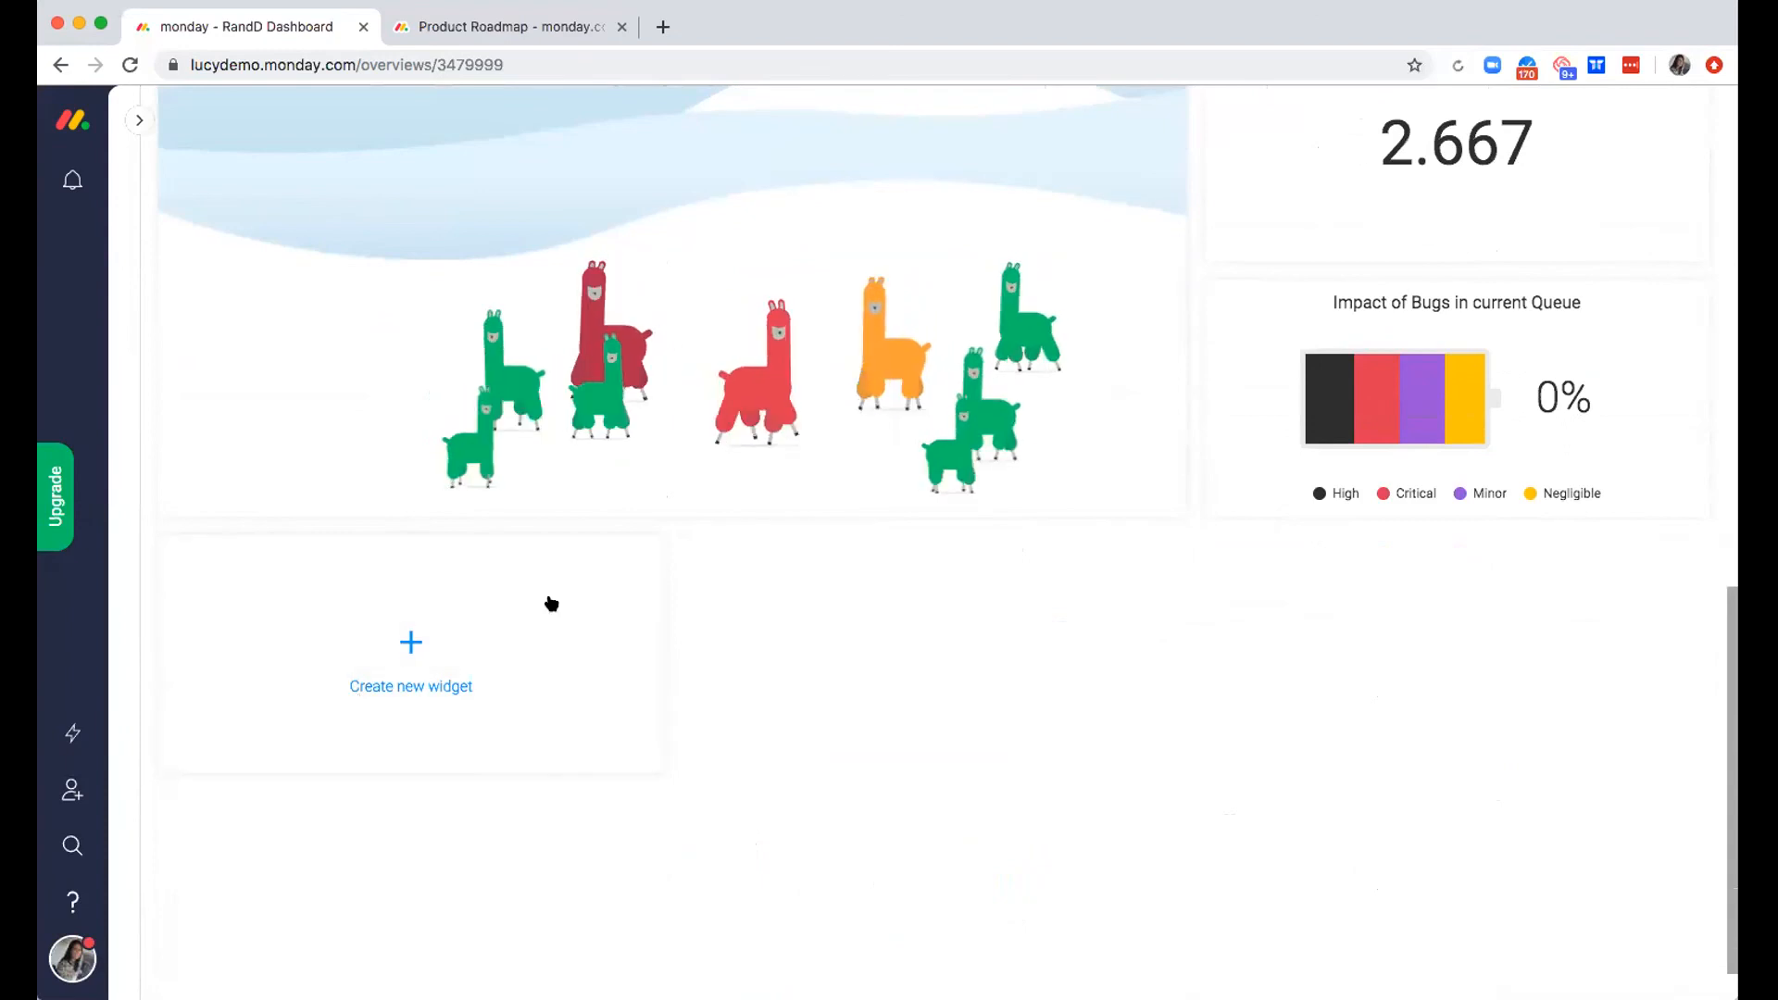
click(412, 646)
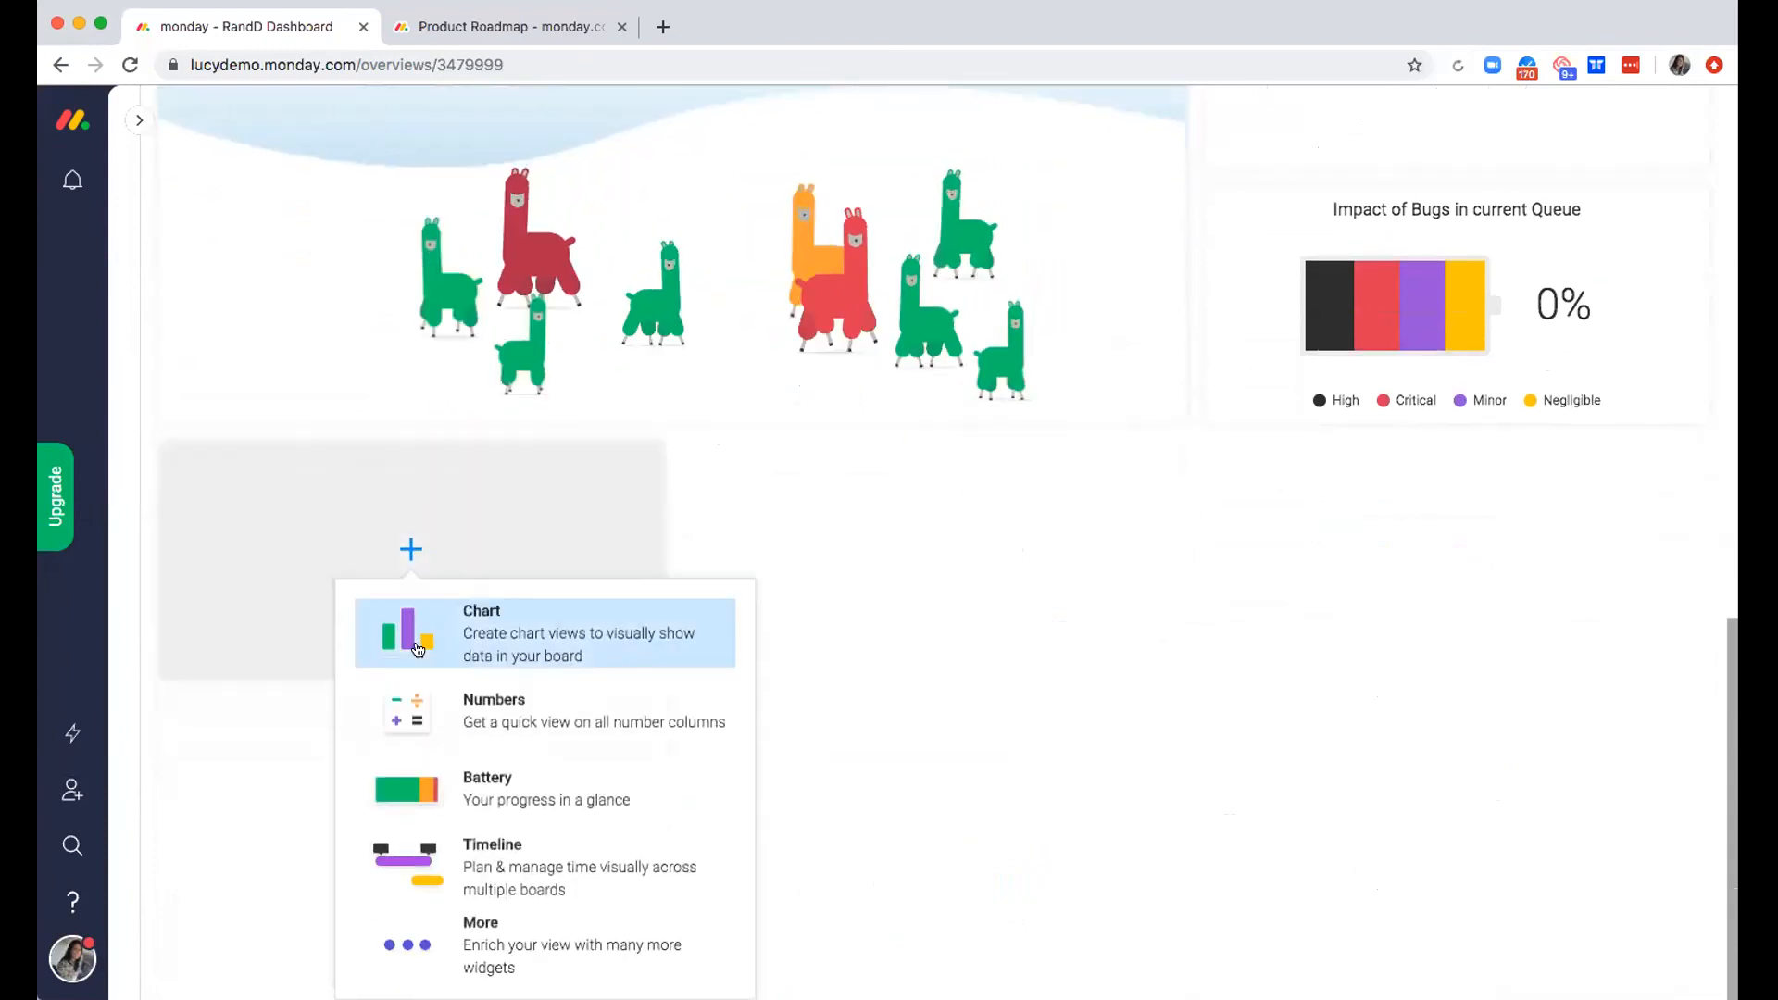
click(476, 954)
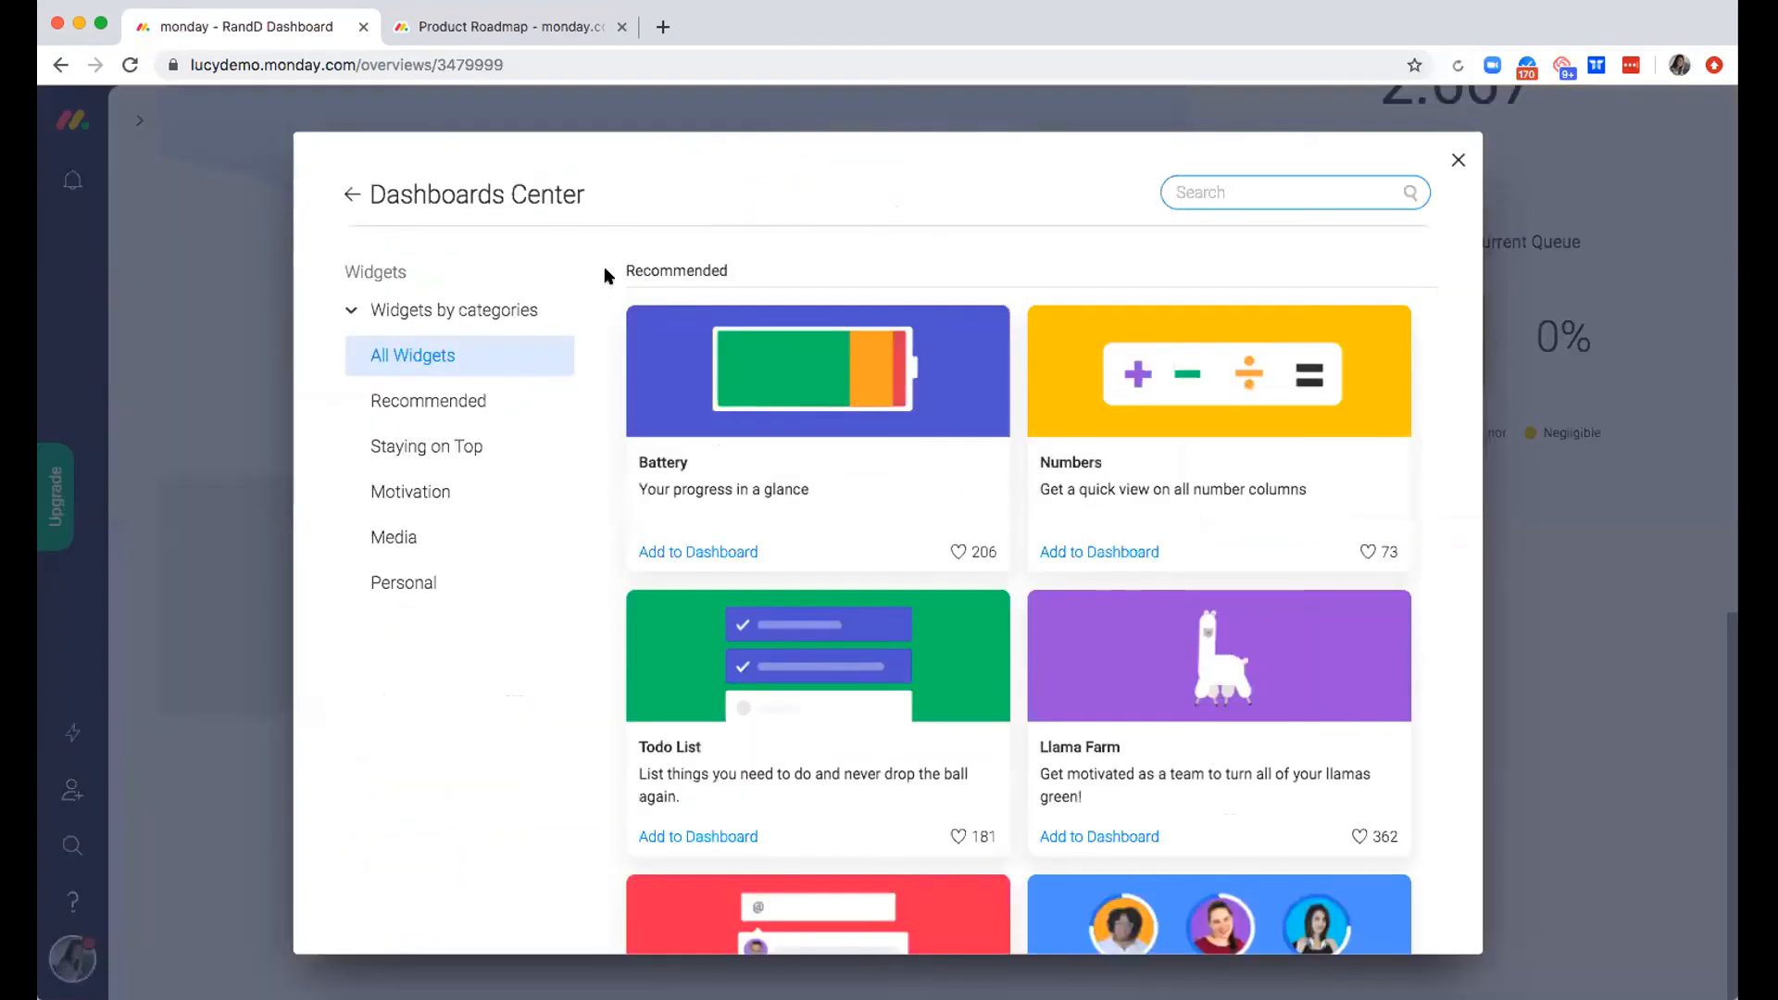
scroll(1019, 479, down, 2)
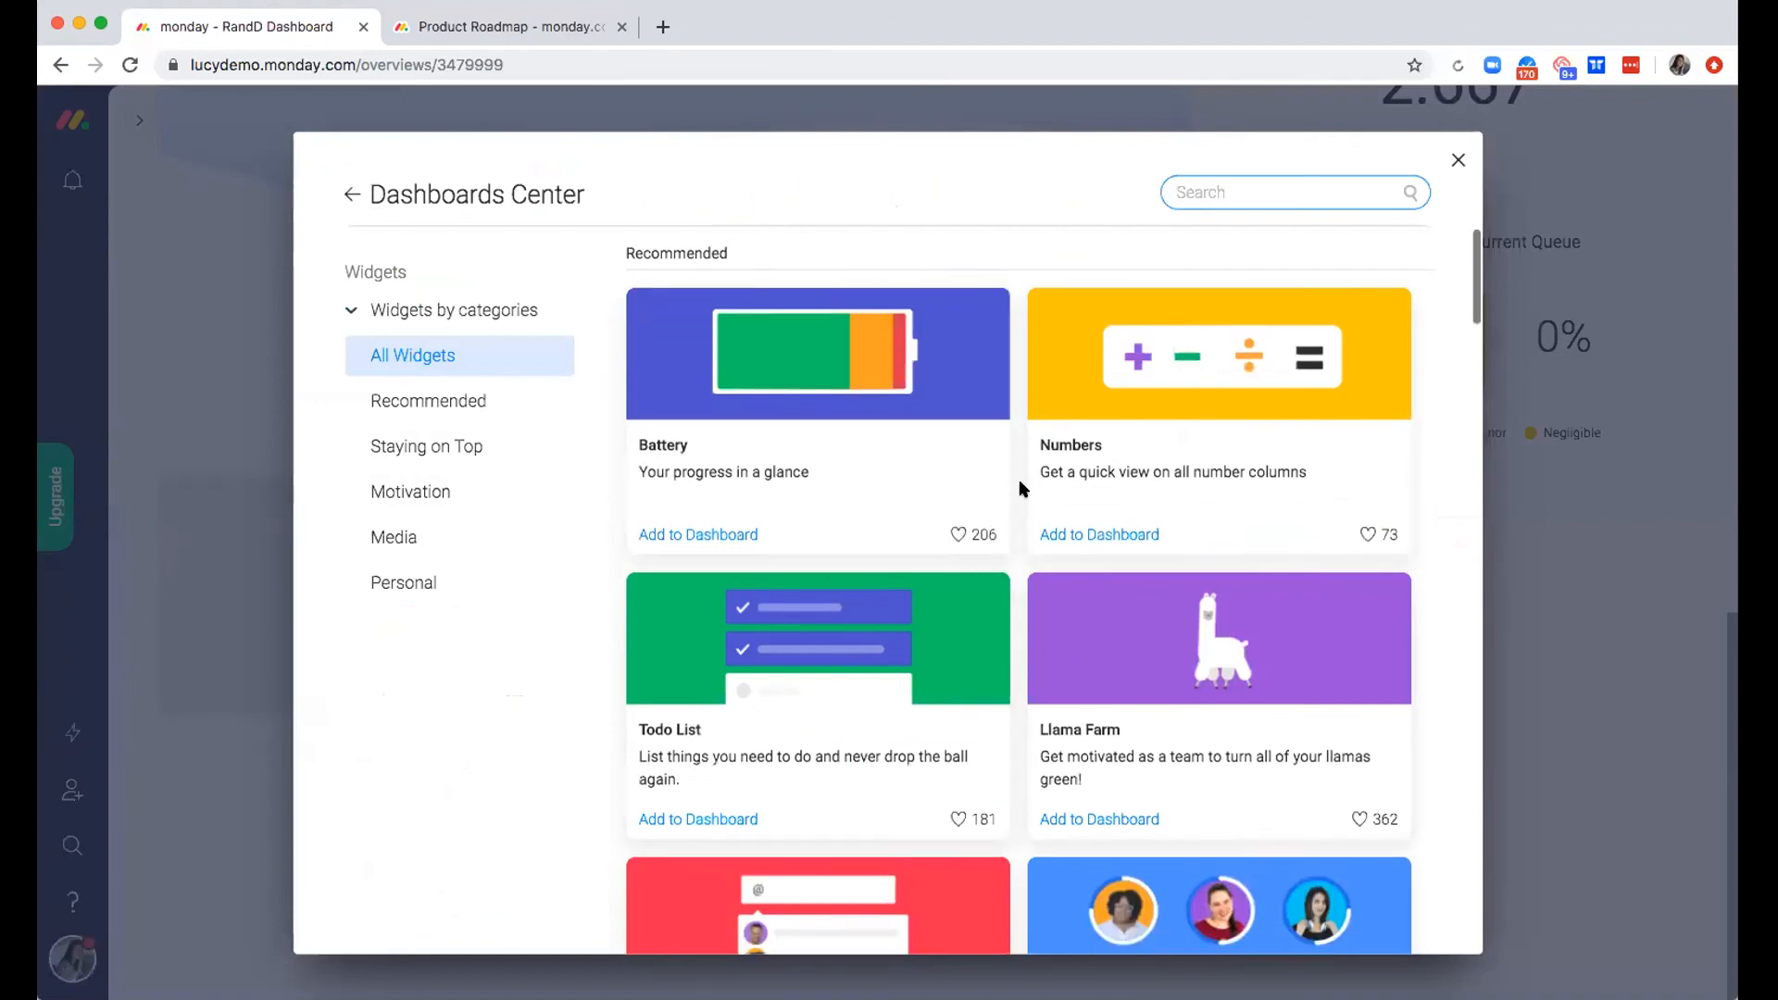
scroll(1019, 482, up, 1)
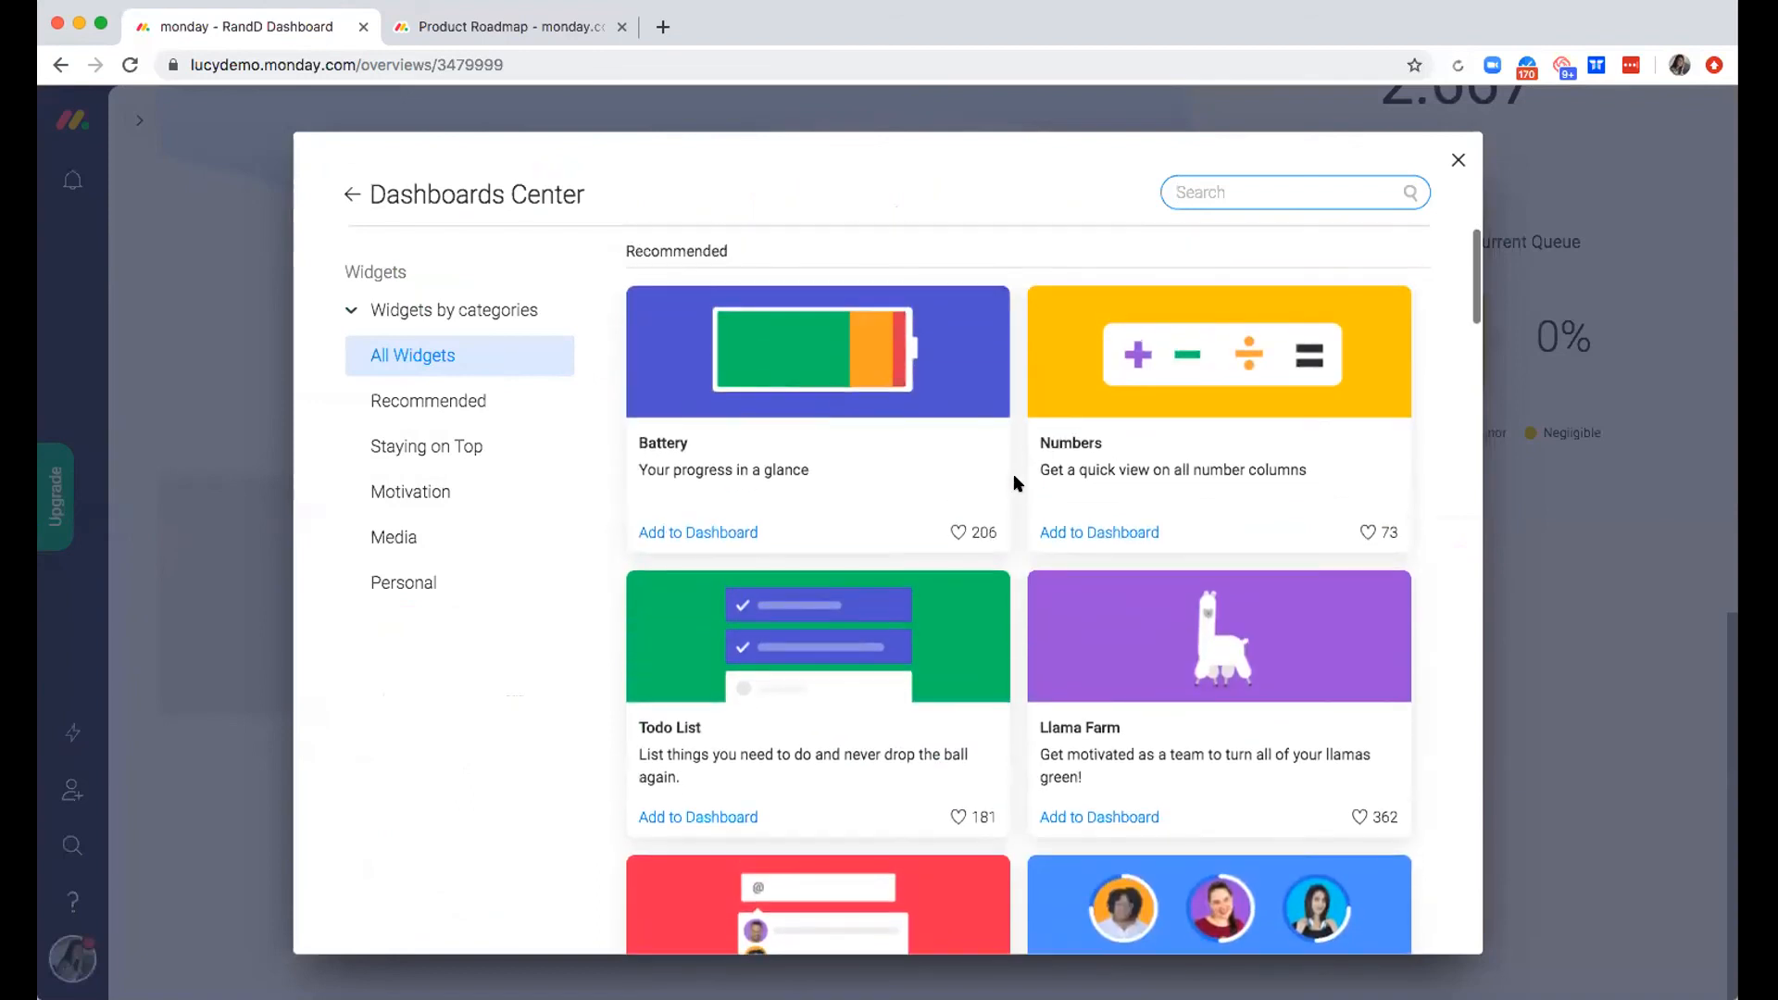
Search the widget catalogue in turn for "chart", "num" and "lla", clearing the search each time
click(1268, 193)
text(ch)
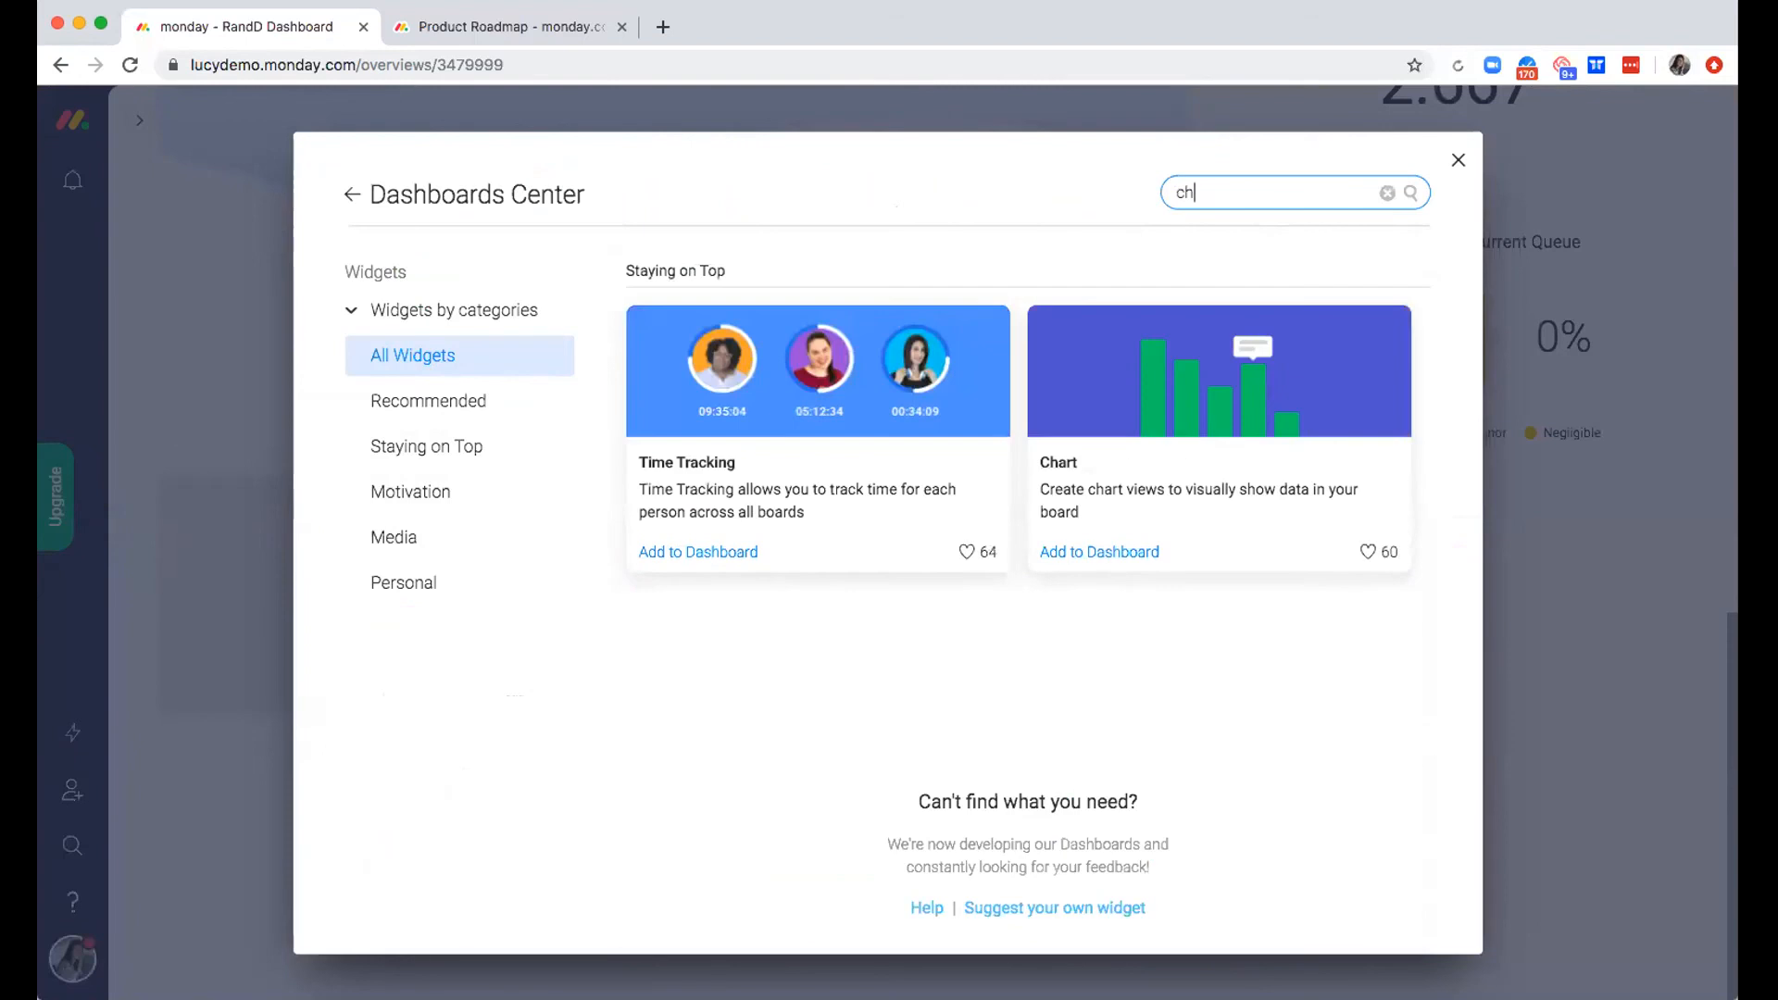
text(ART)
key(BackSpace)
key(BackSpace)
text(numb)
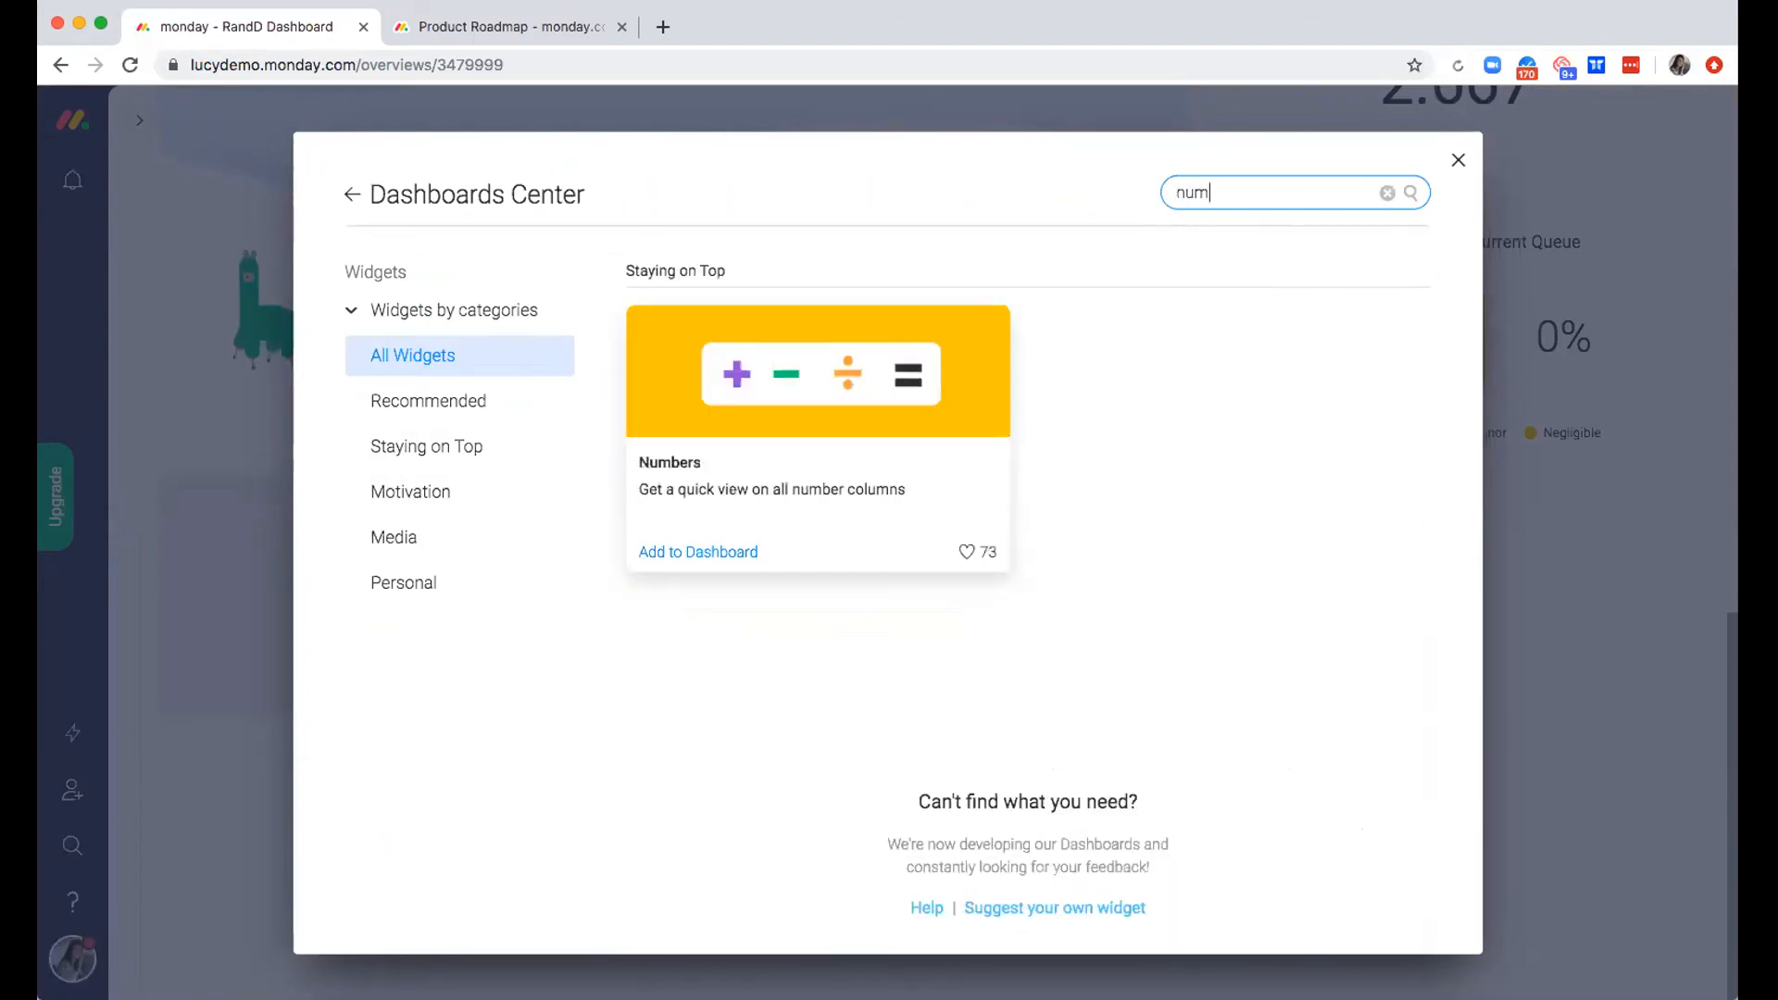
key(BackSpace)
key(BackSpace)
key(BackSpace)
key(BackSpace)
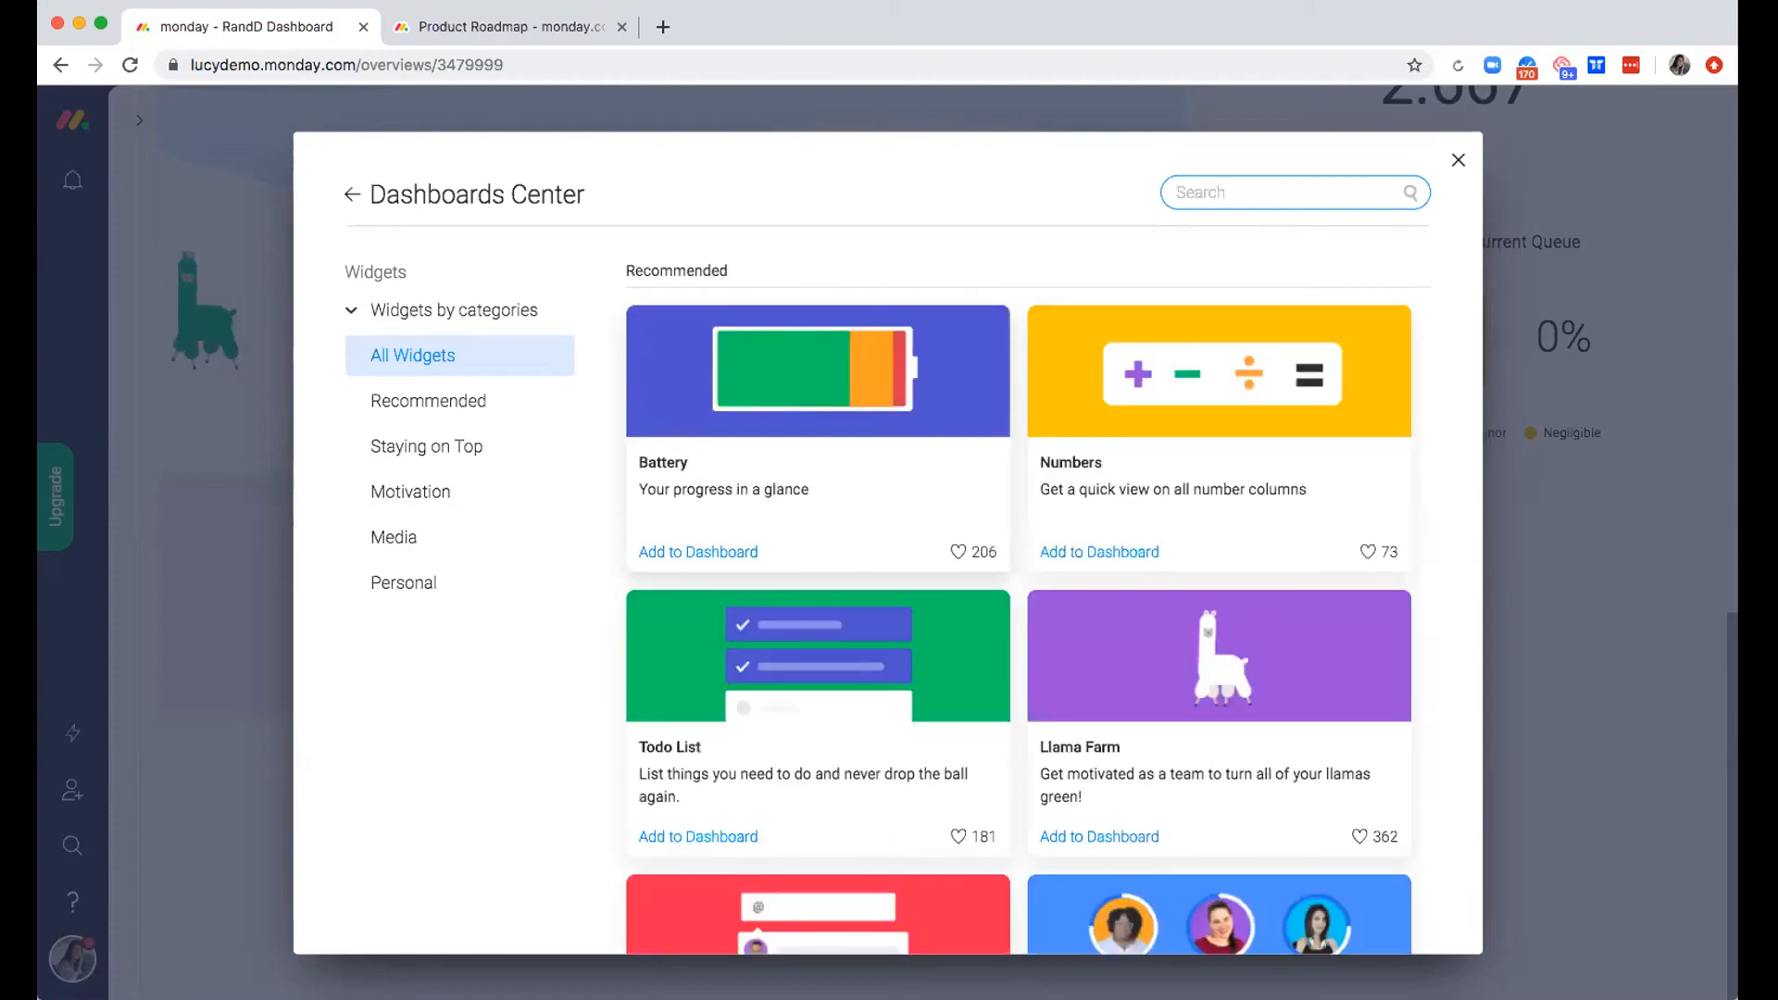
text(lla)
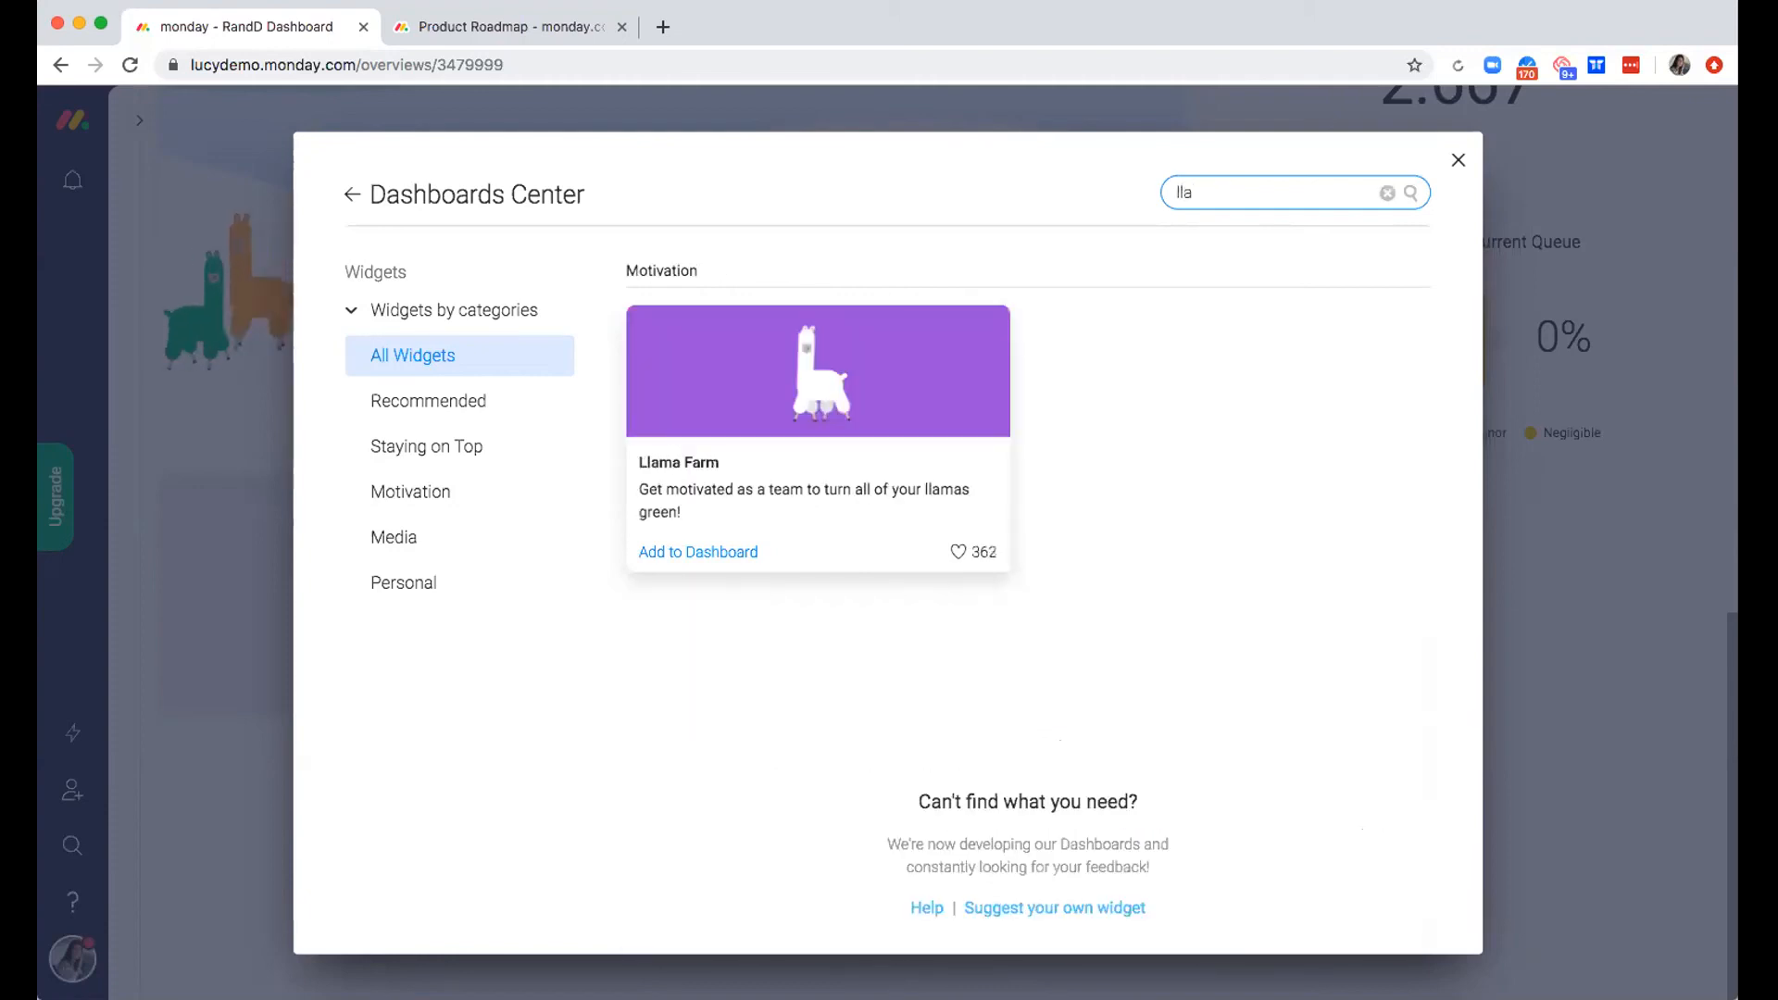
key(BackSpace)
key(BackSpace)
key(BackSpace)
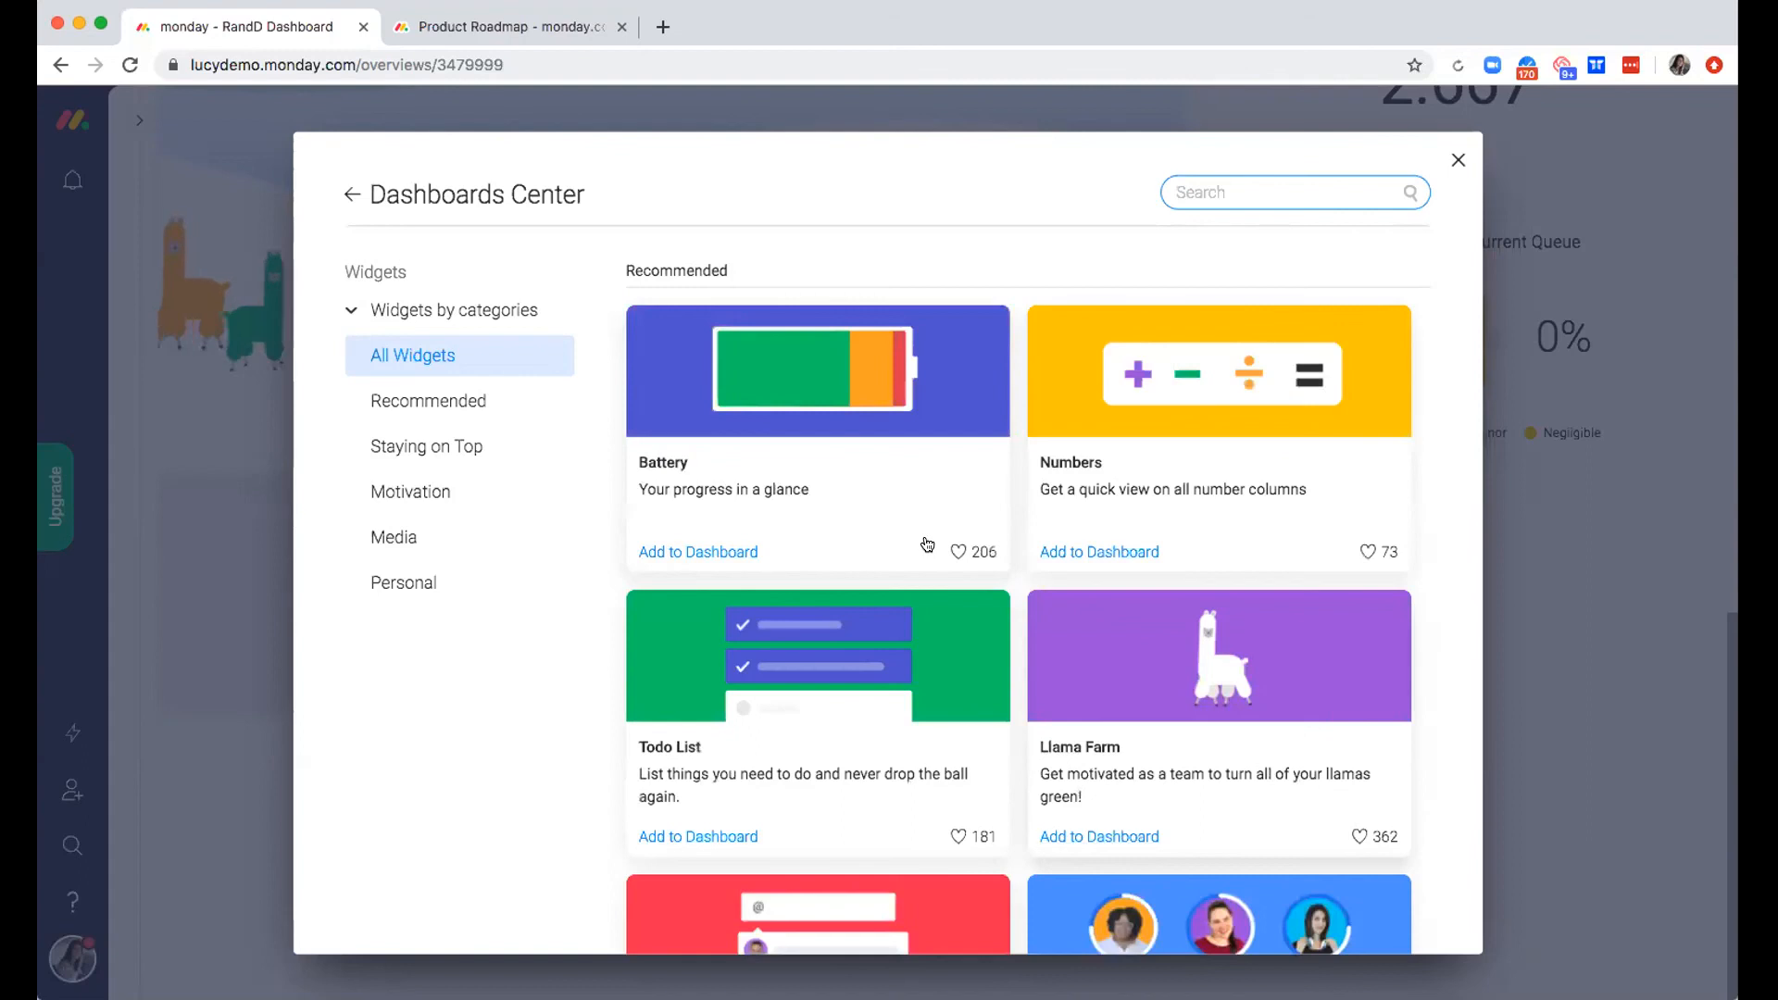
Look through the full widget list, the Motivation category and the Recommended category
scroll(926, 537, down, 3)
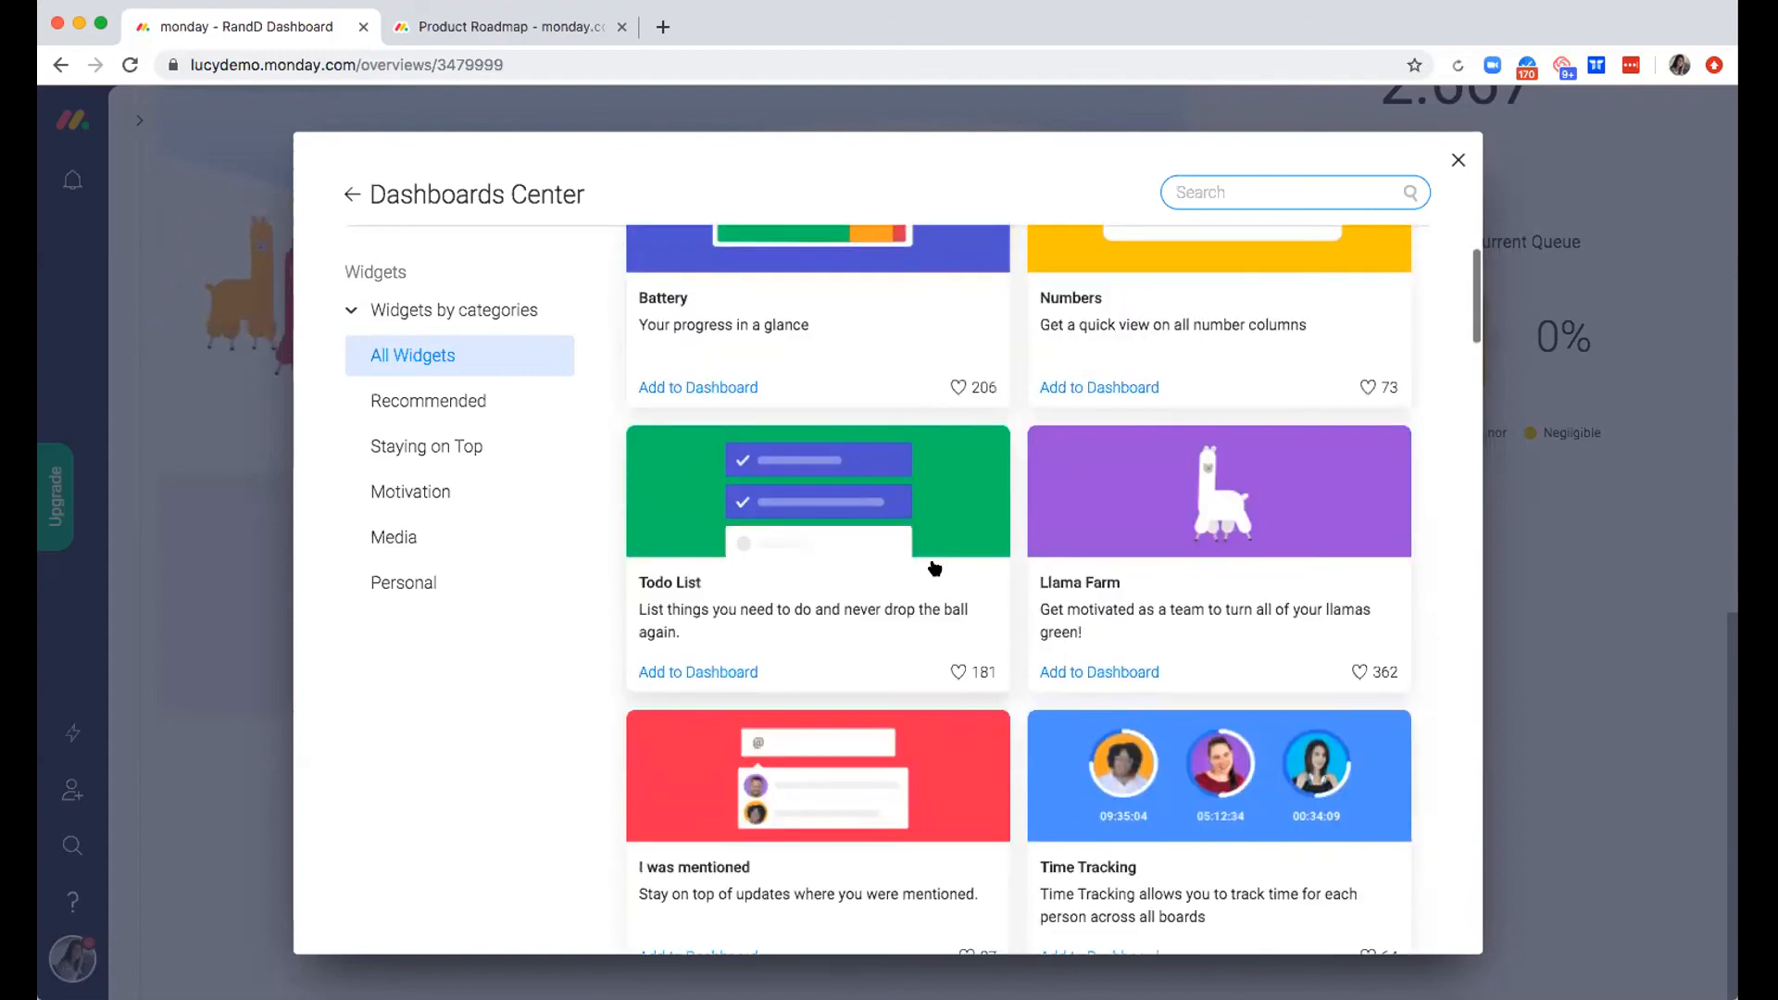
scroll(938, 581, down, 8)
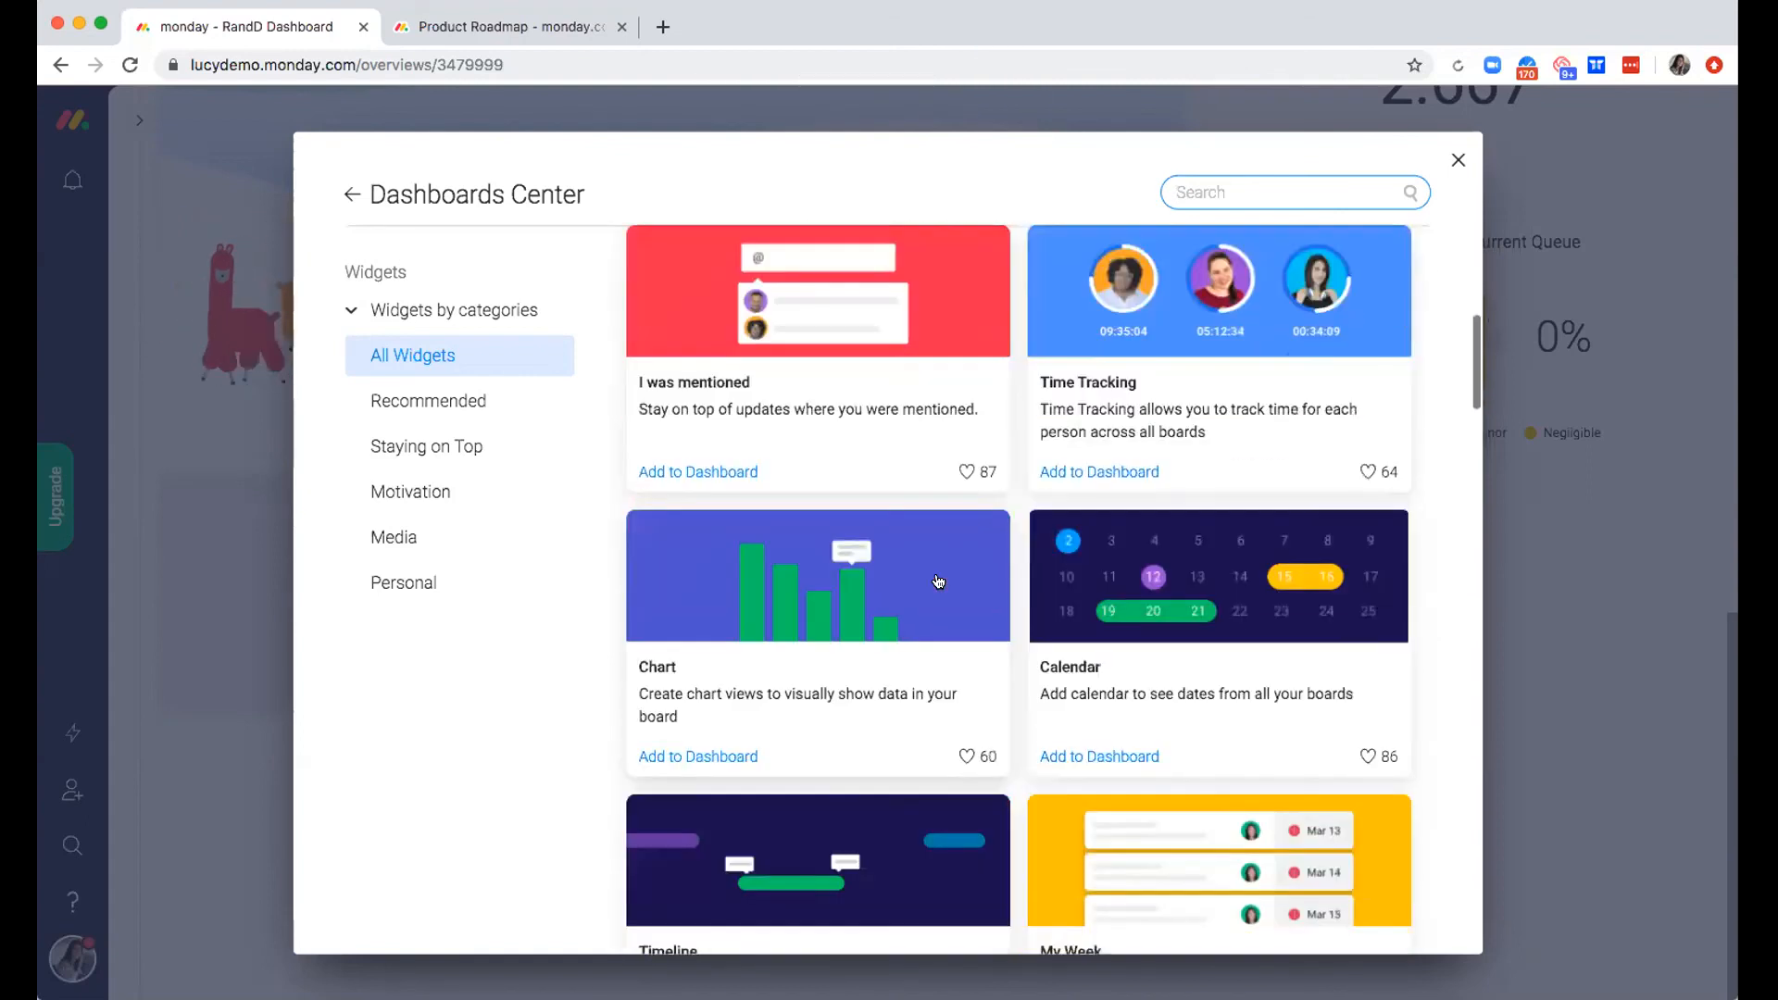
scroll(927, 628, down, 4)
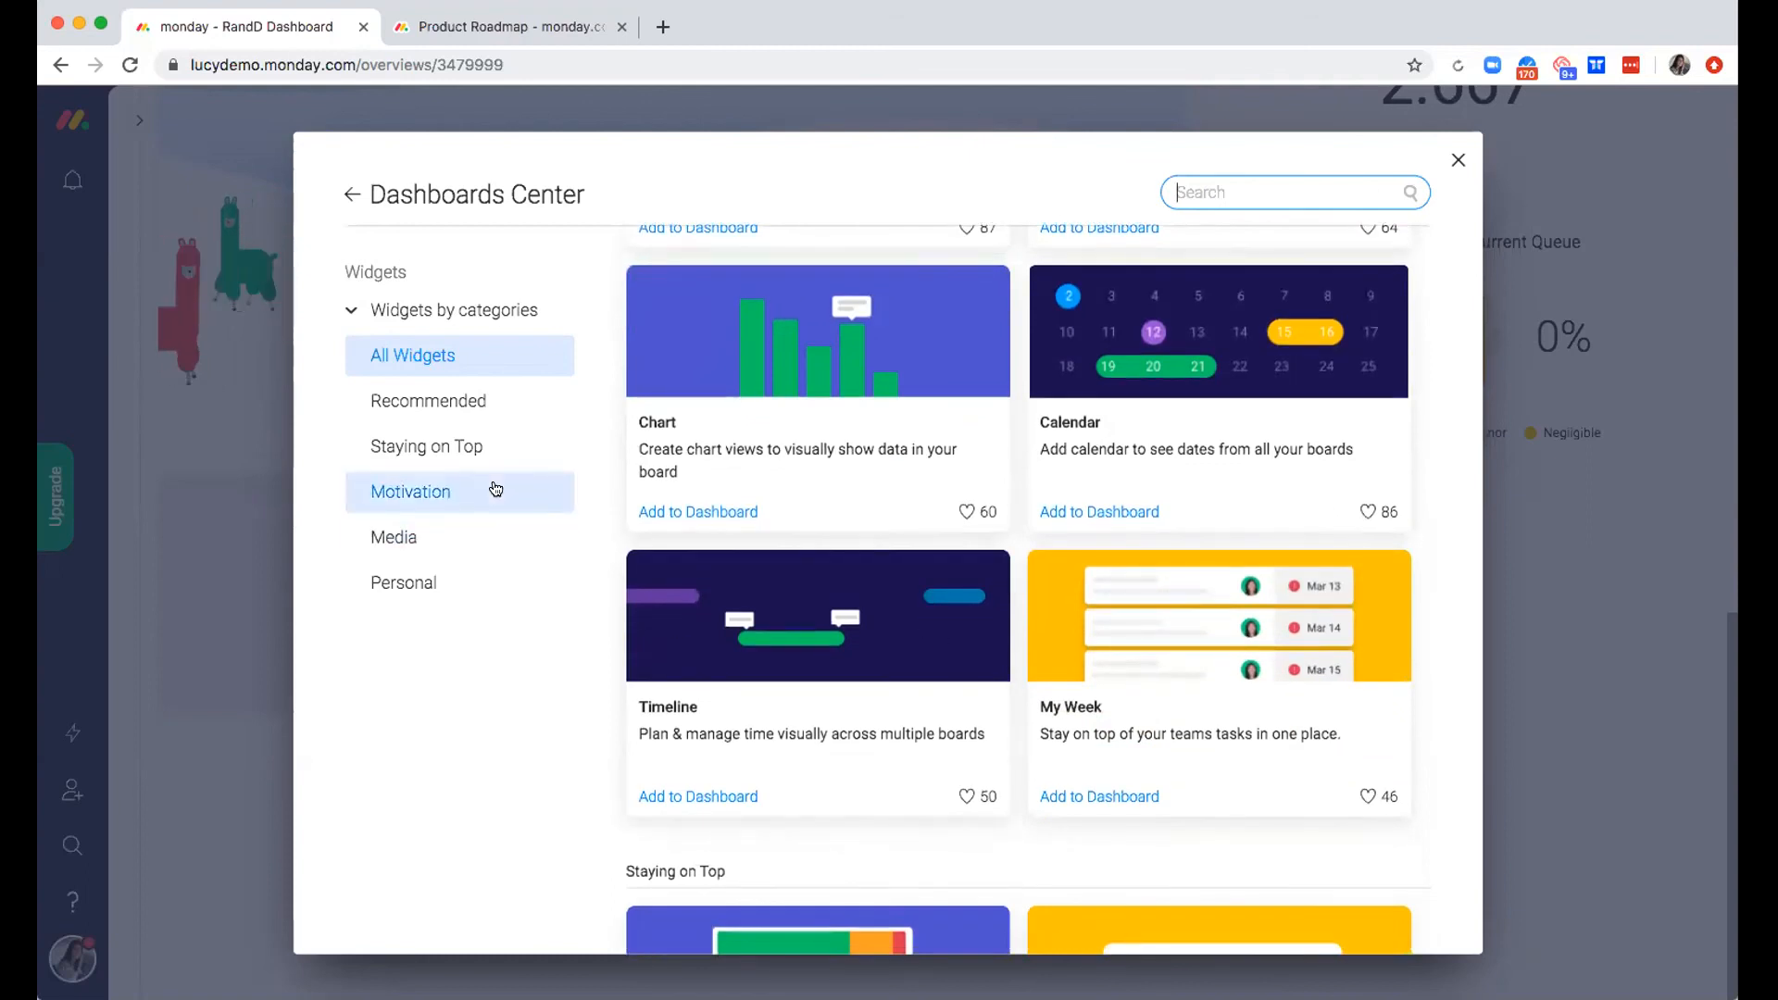
click(495, 489)
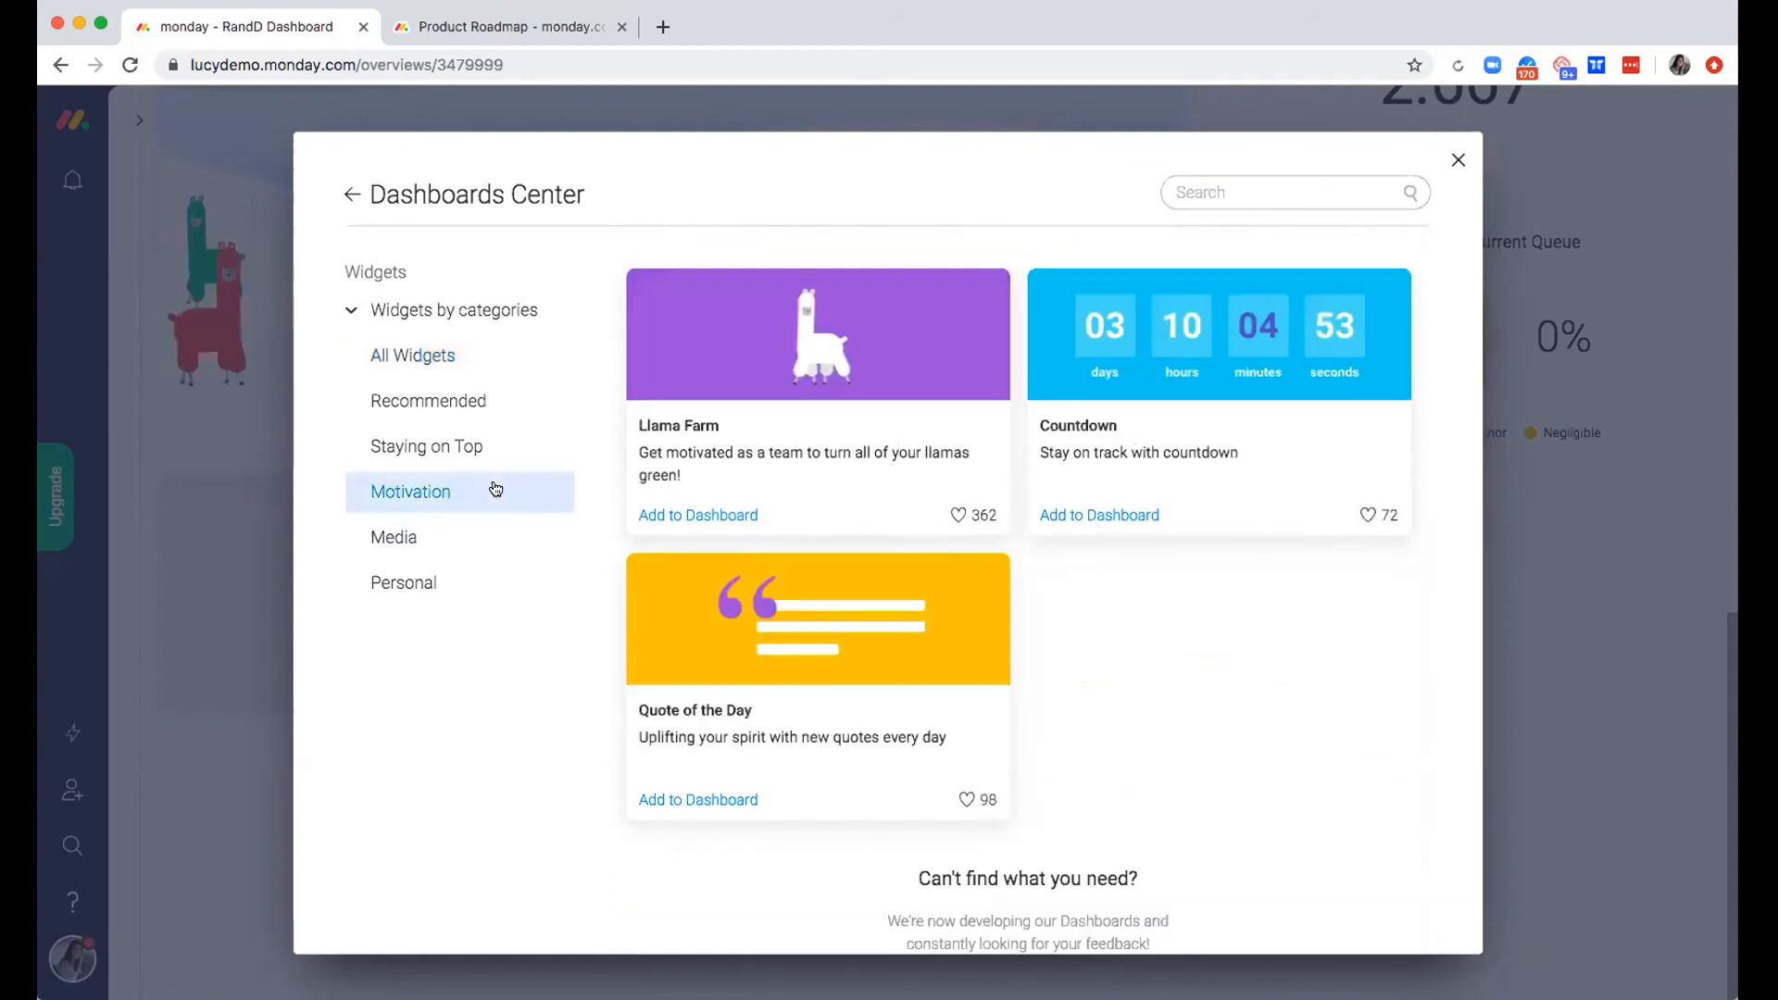
click(484, 394)
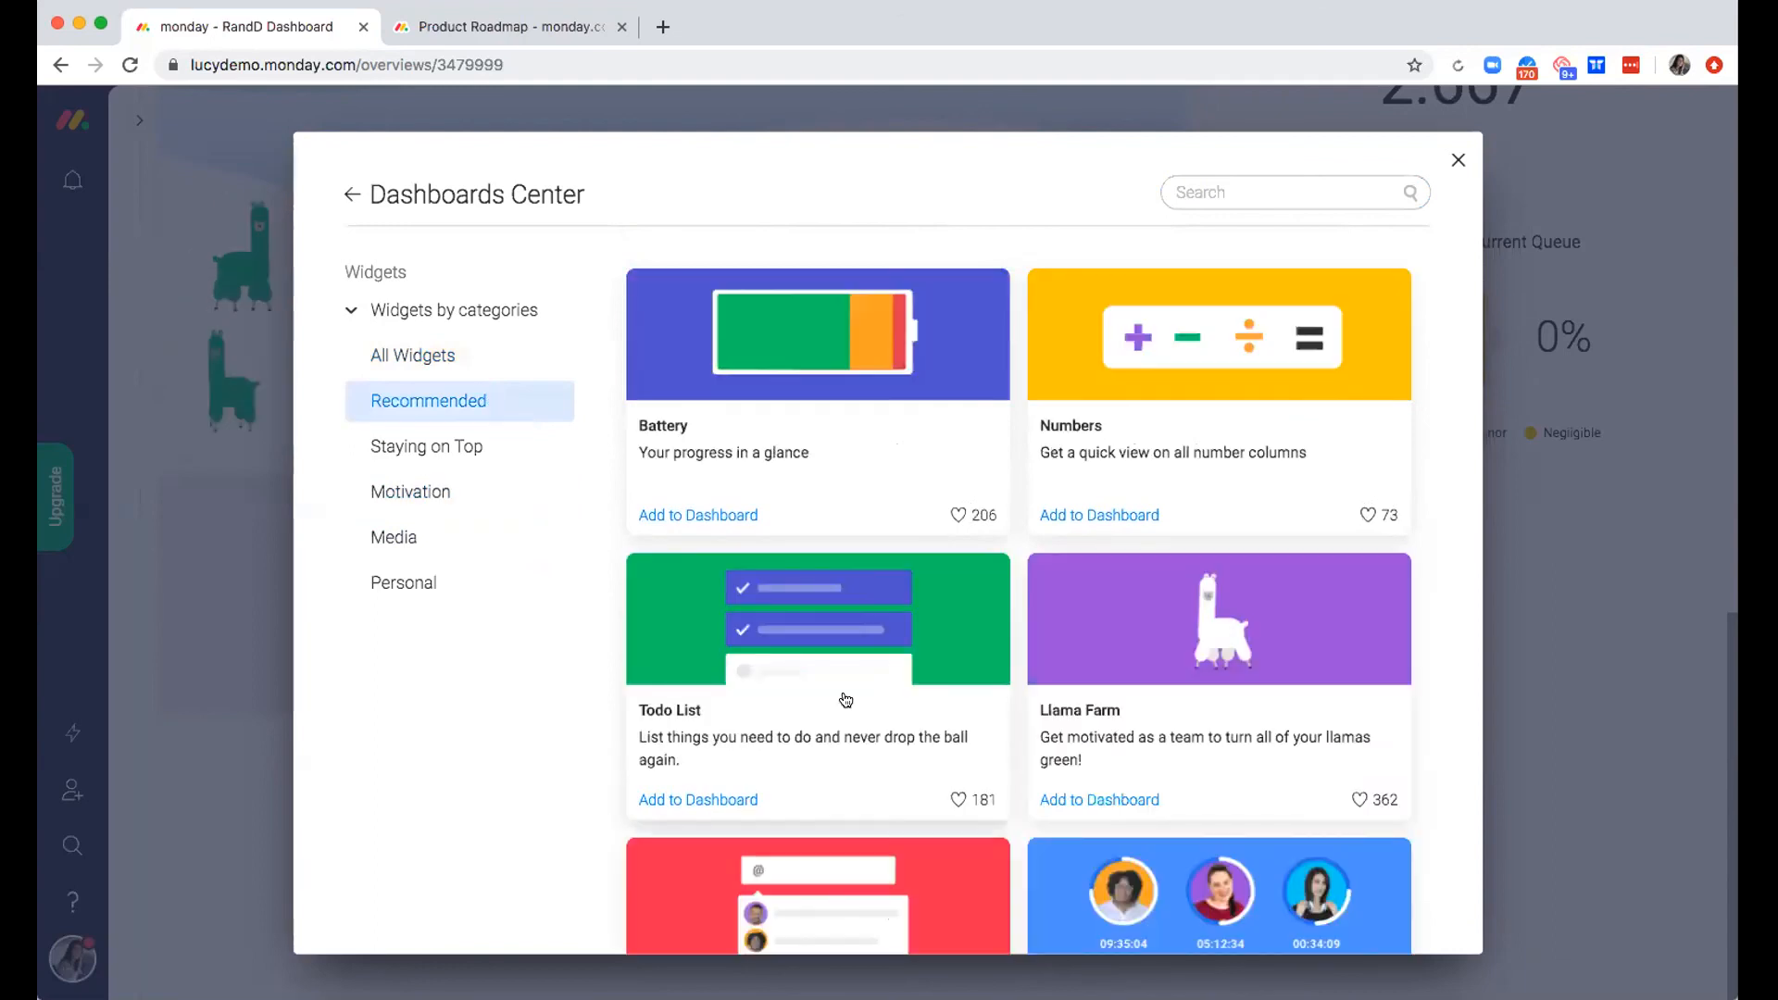
Search the catalogue for "chart" and add the Chart widget to the dashboard
click(1241, 195)
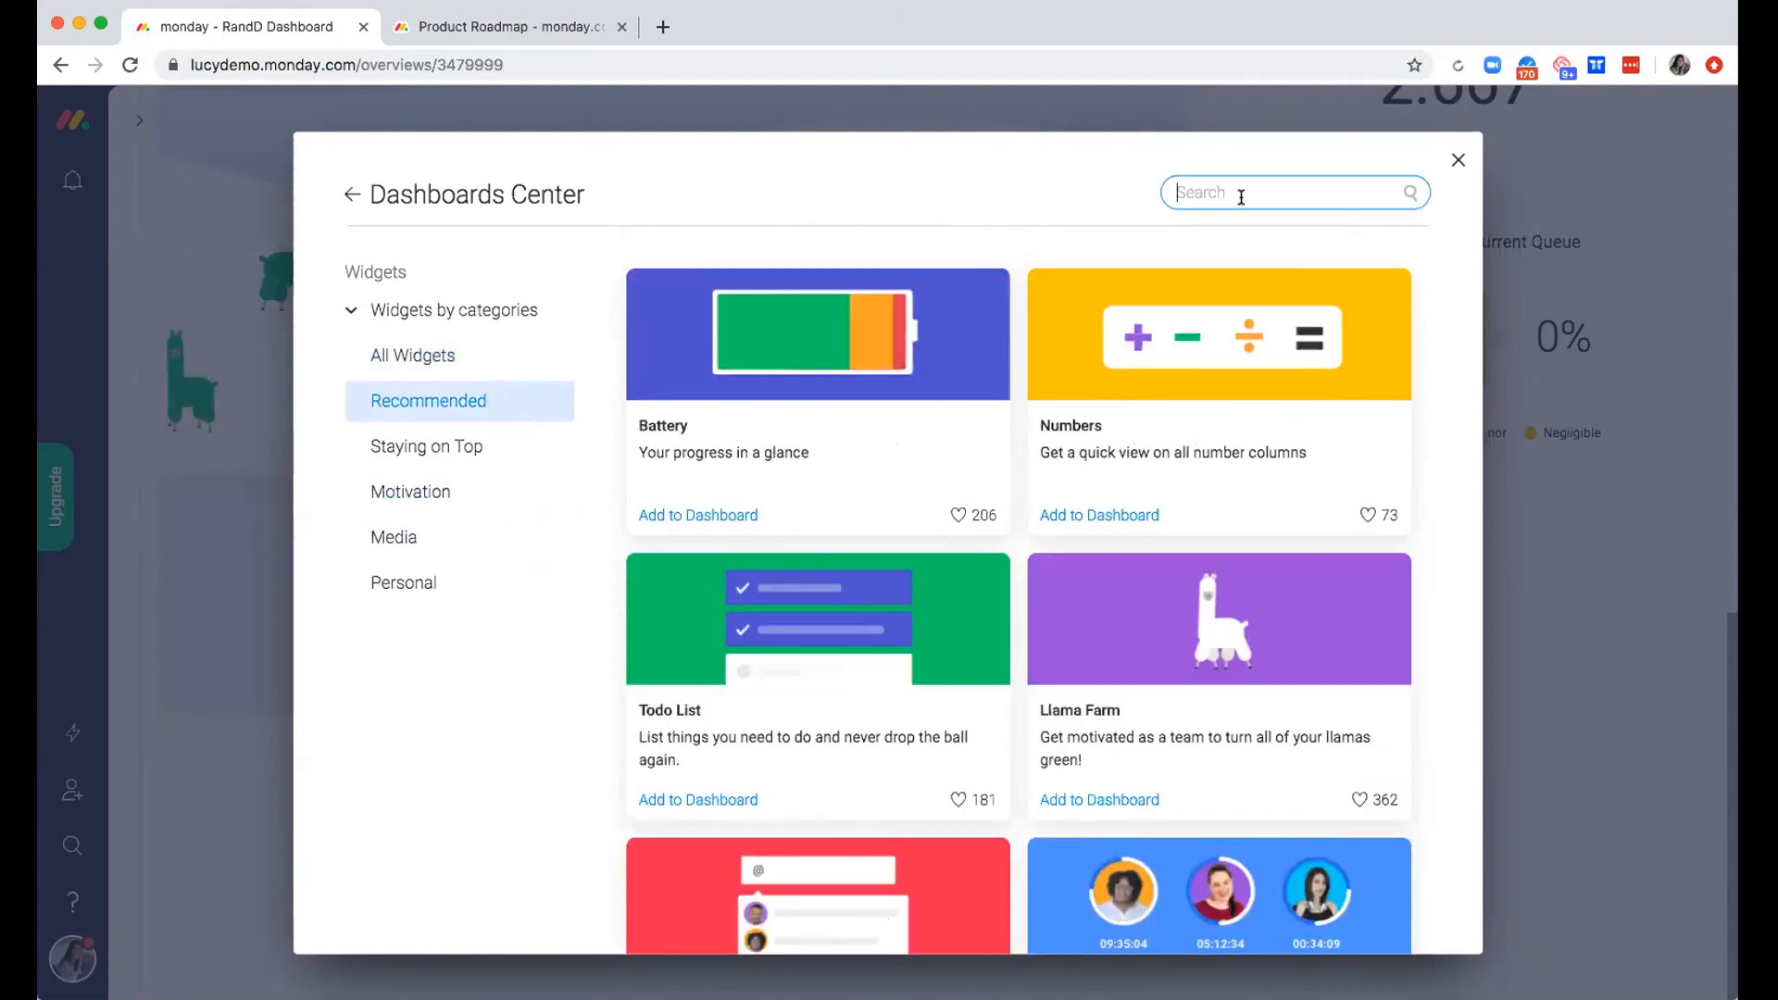
text(chart)
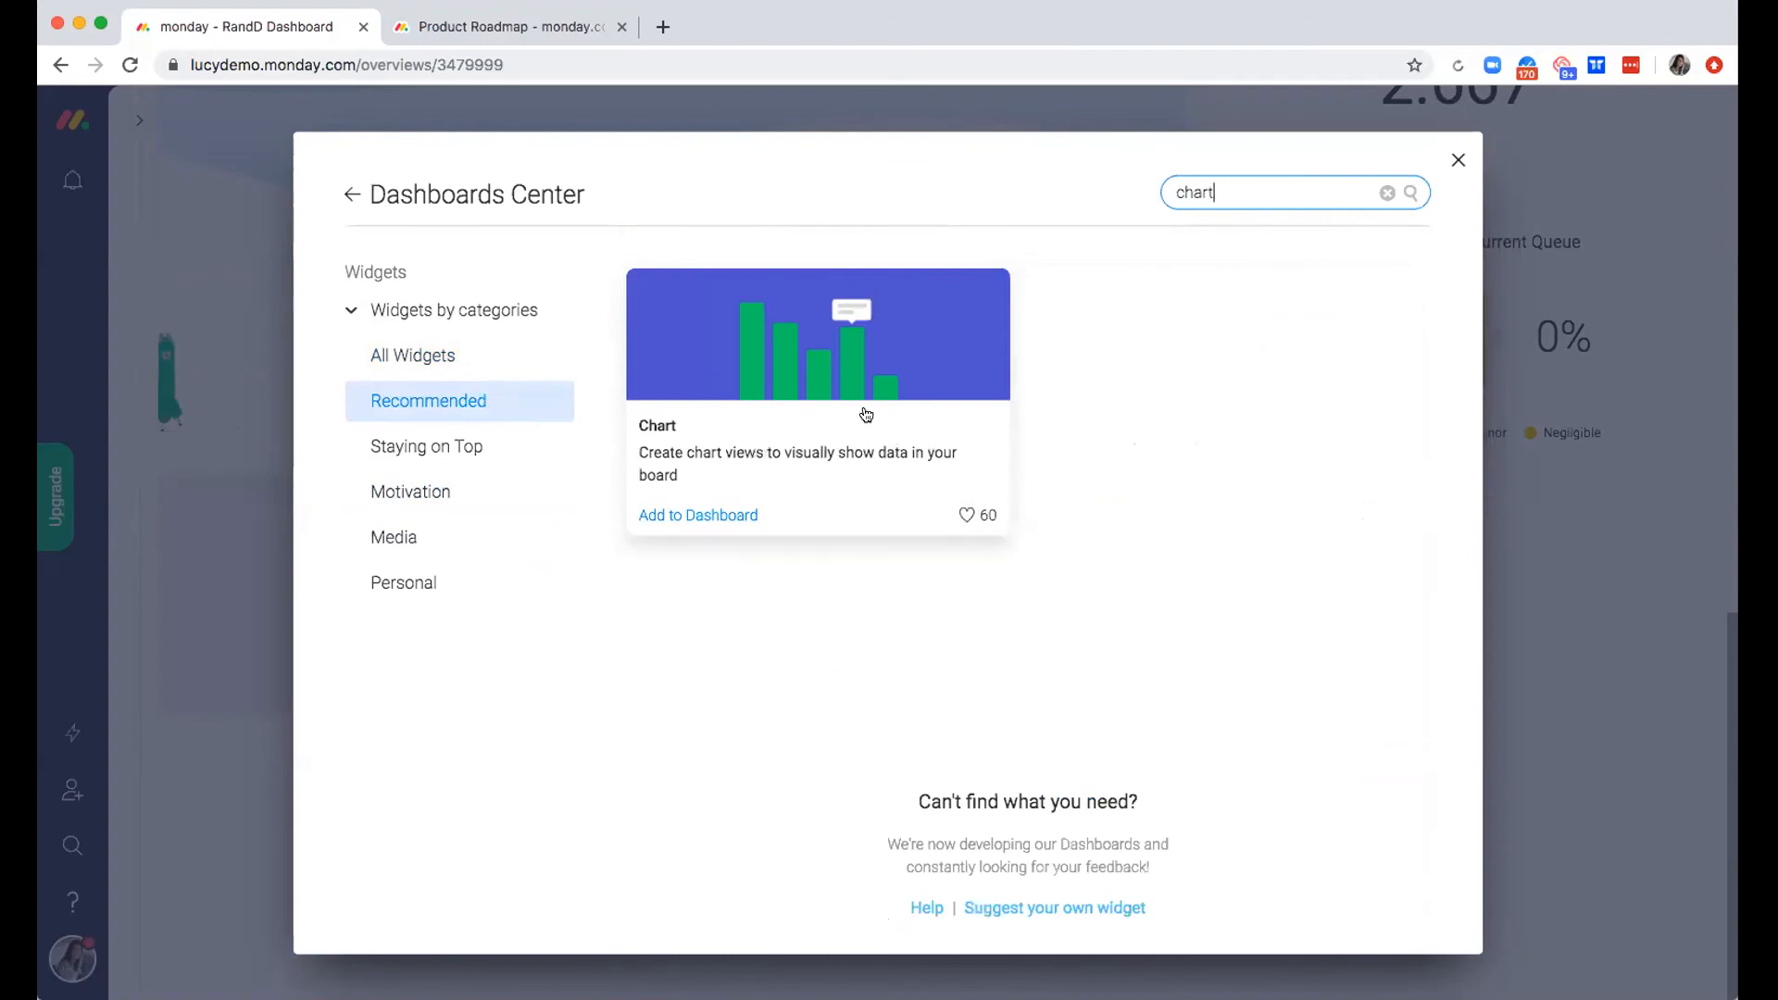
click(686, 516)
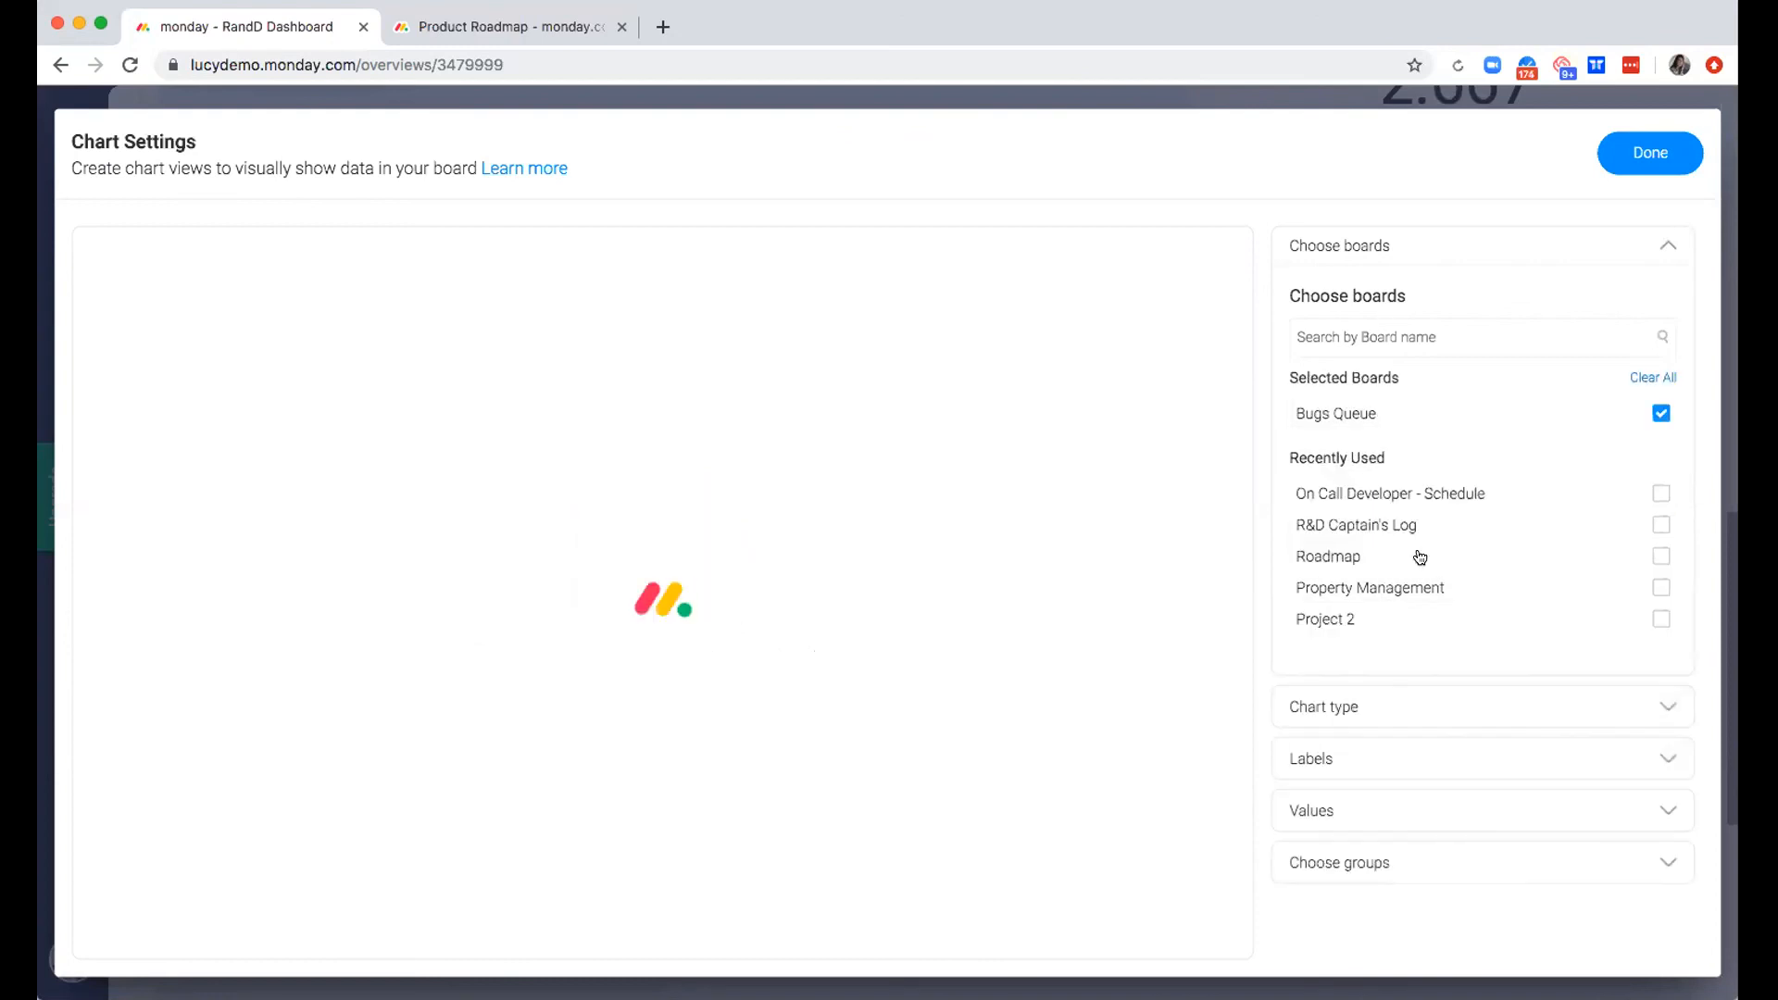
Include the Roadmap and Platform Team A - Iteration Planning boards in the chart alongside Bugs Queue
click(1420, 558)
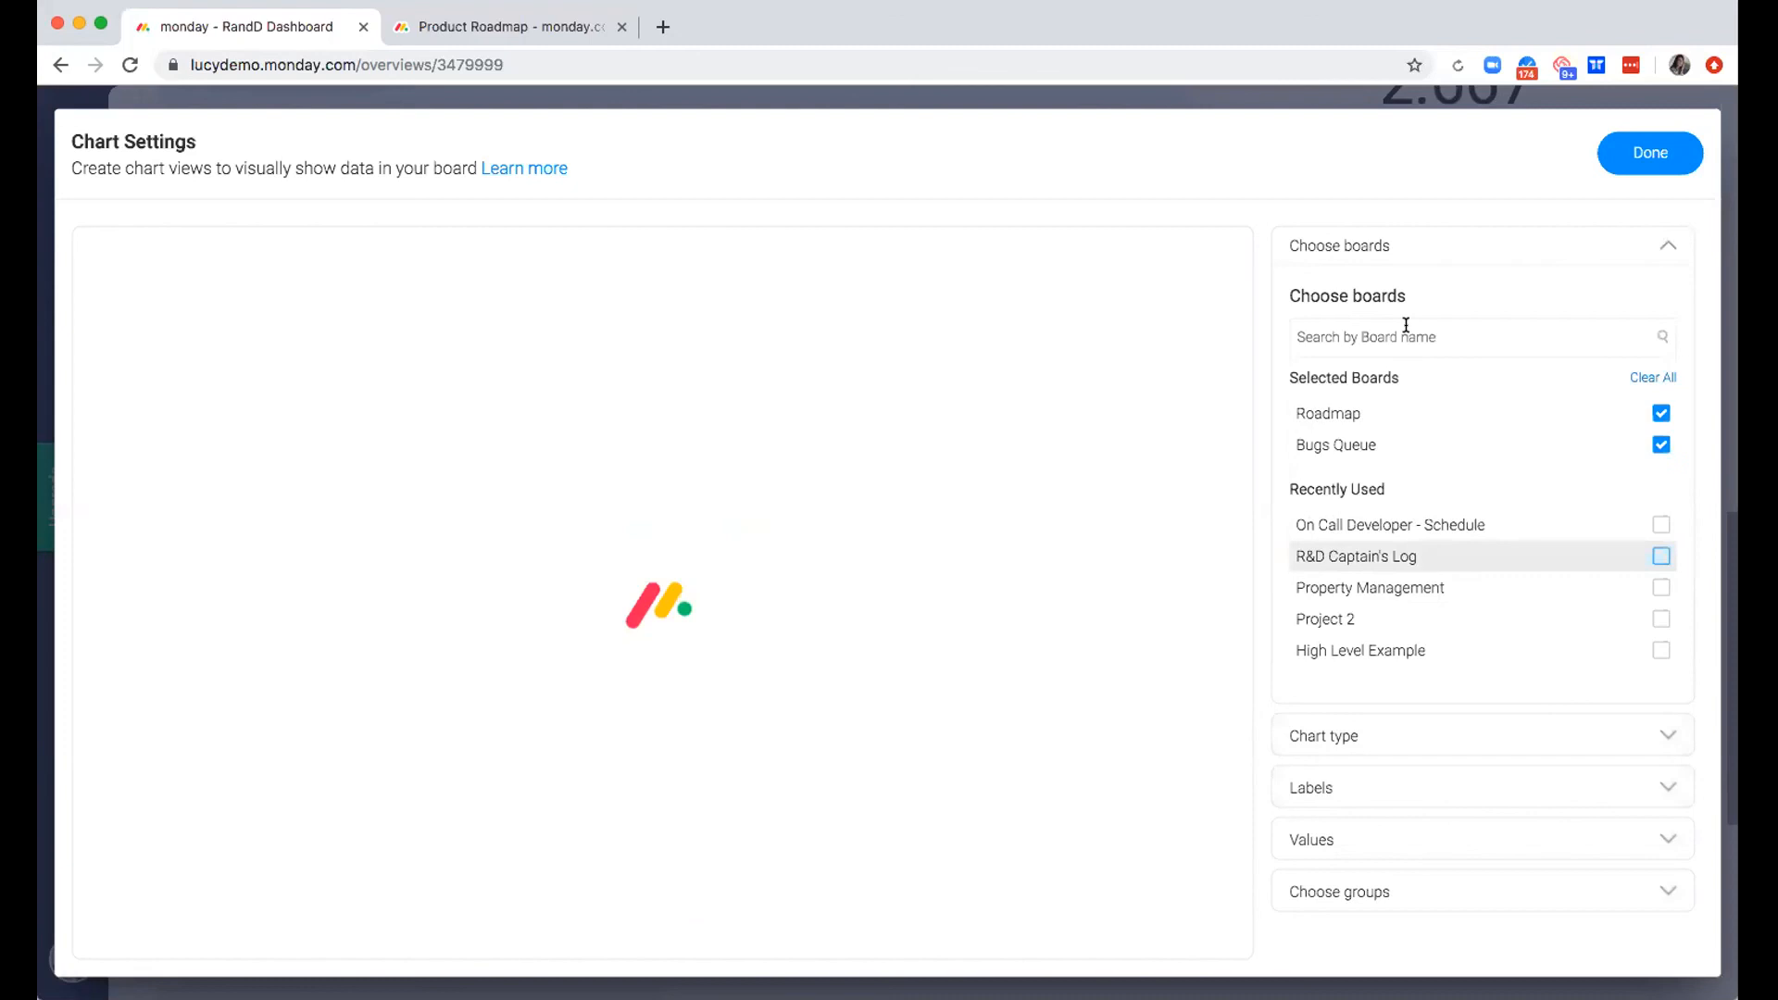
click(1406, 333)
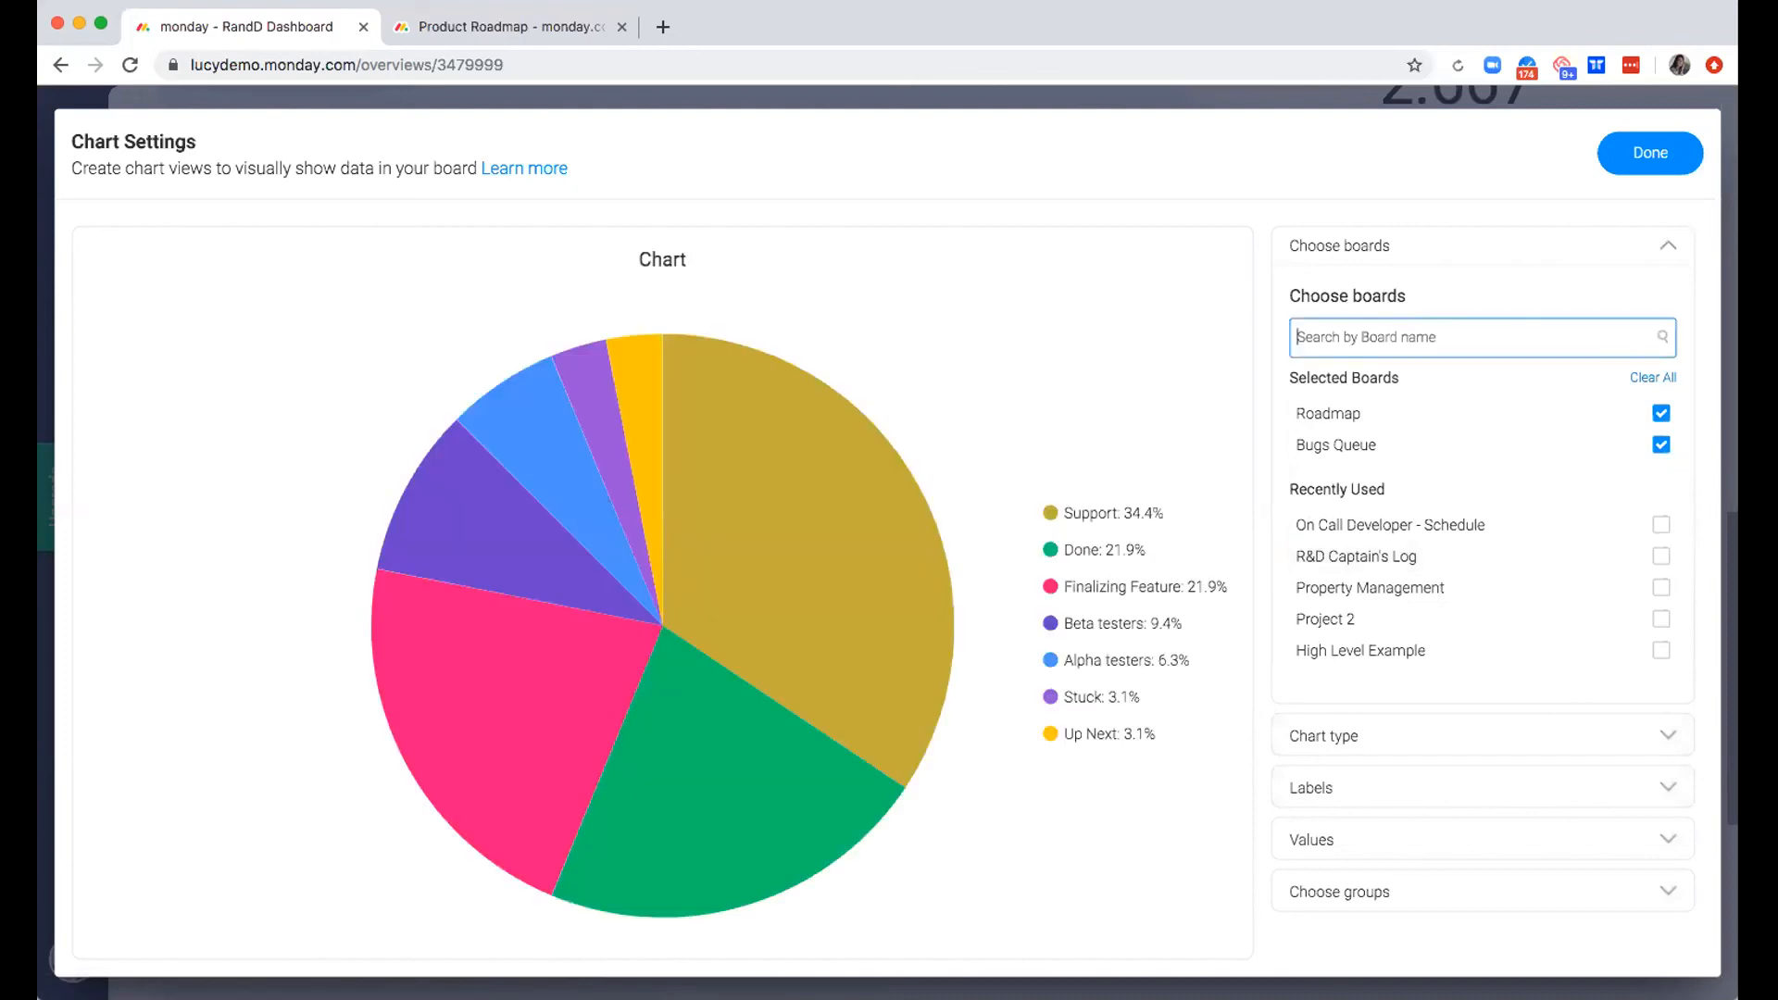
text(platform)
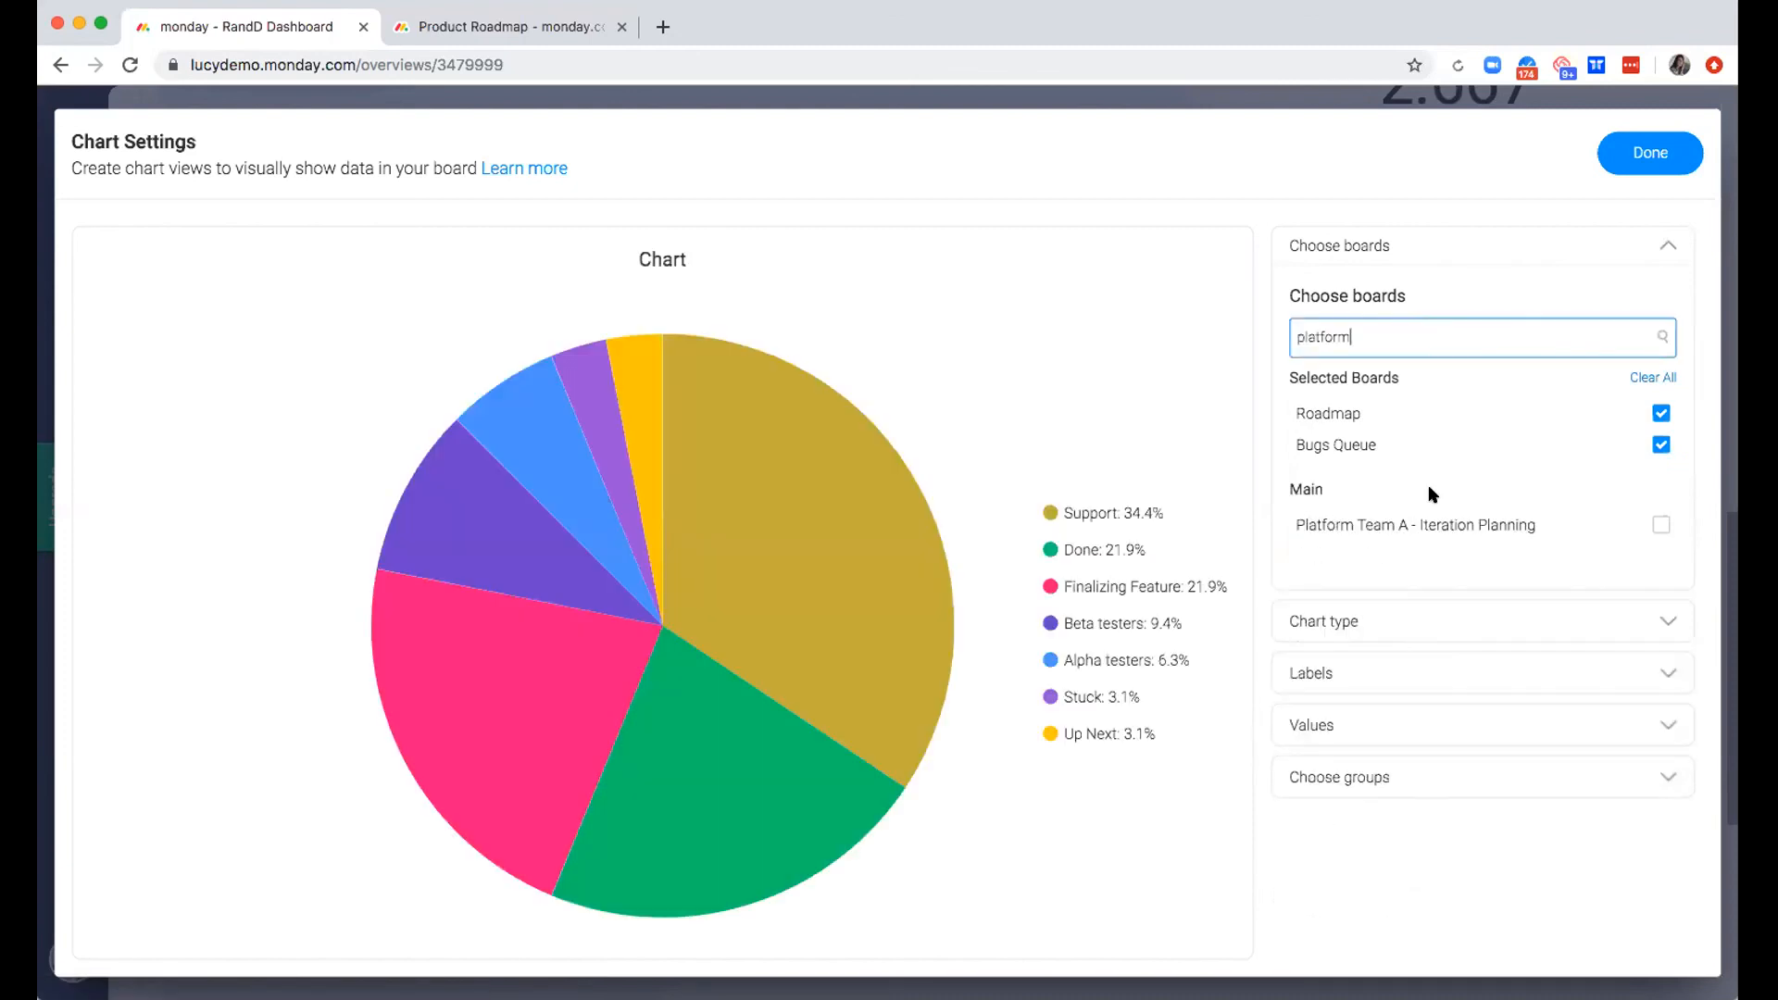
click(1408, 524)
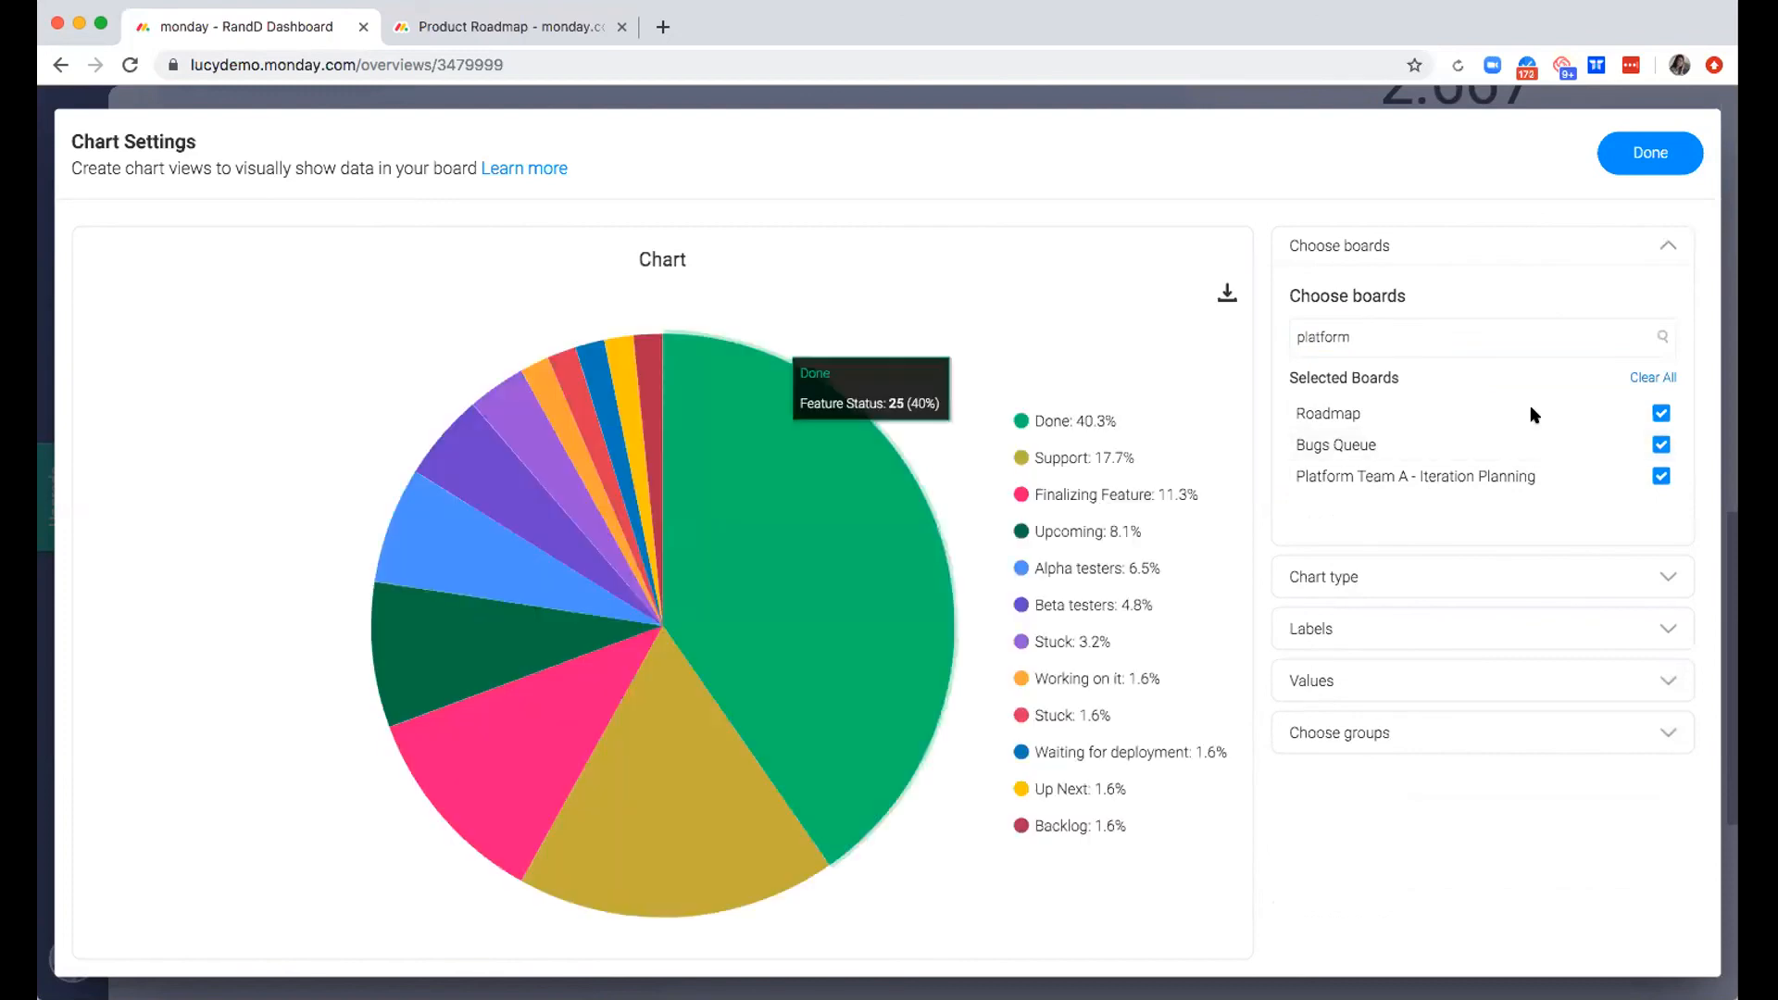
Look over the available chart types for the new chart without changing the Pie type
click(1527, 576)
click(1523, 361)
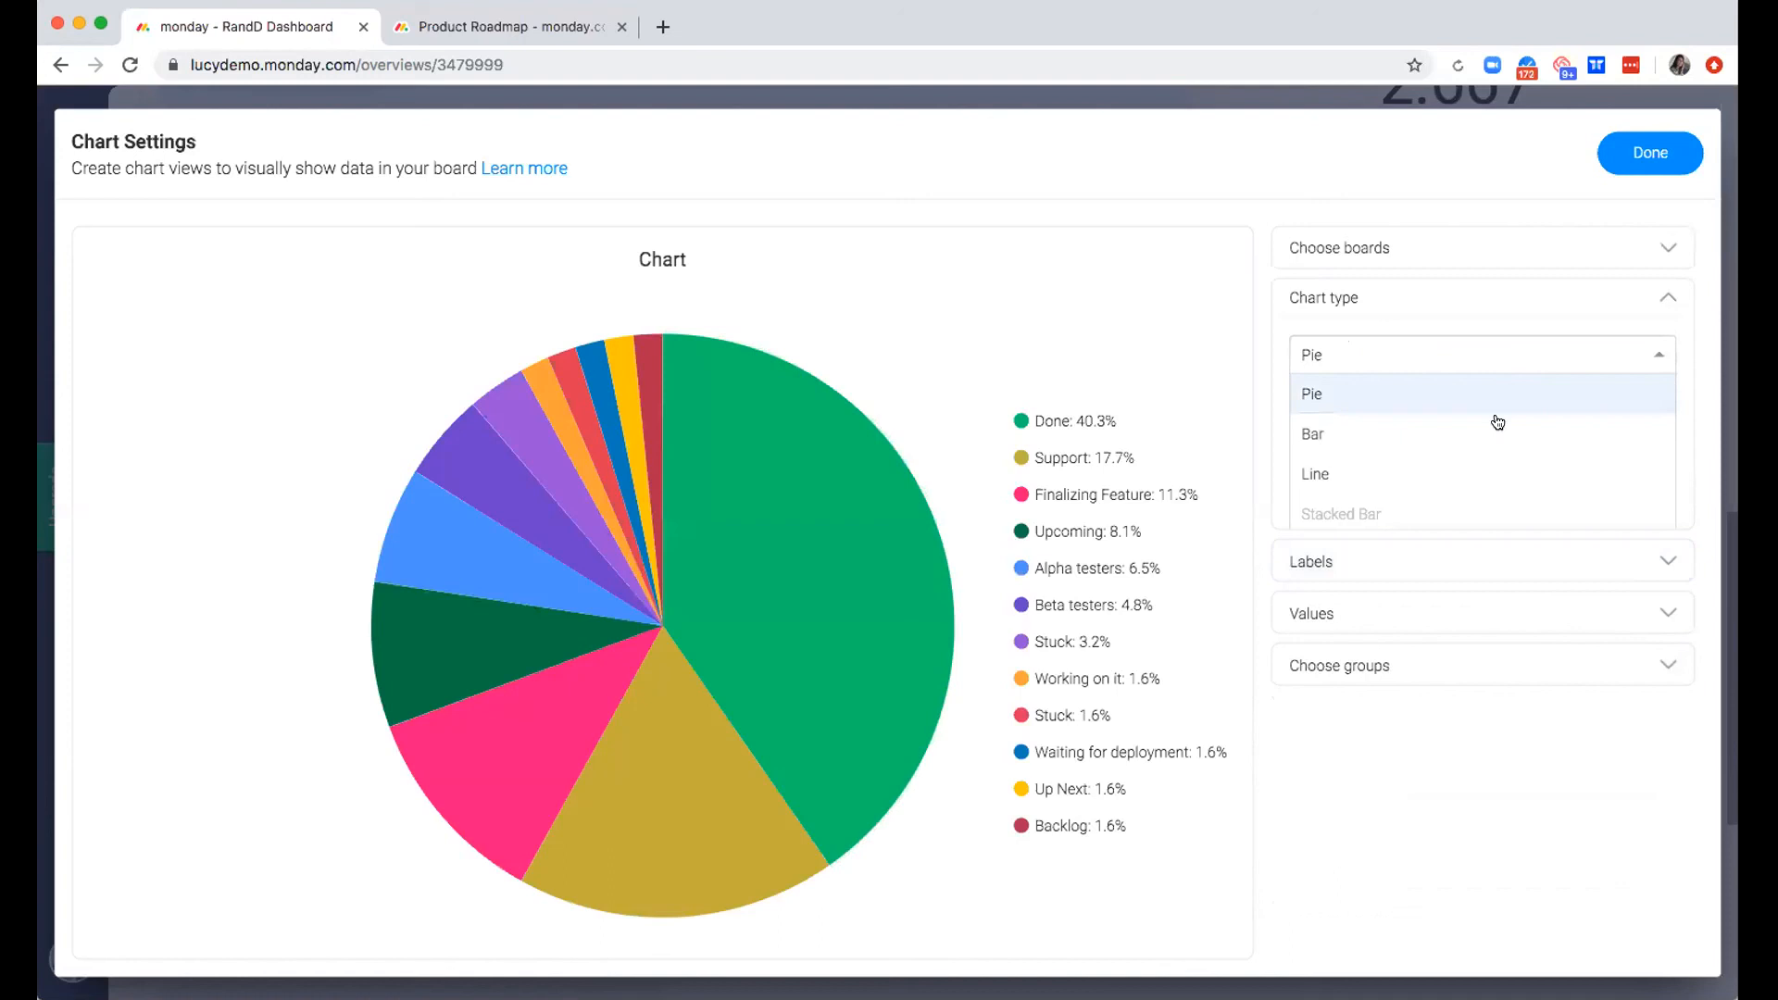
click(1386, 348)
Set the column type of the chart's labels to People
click(1365, 574)
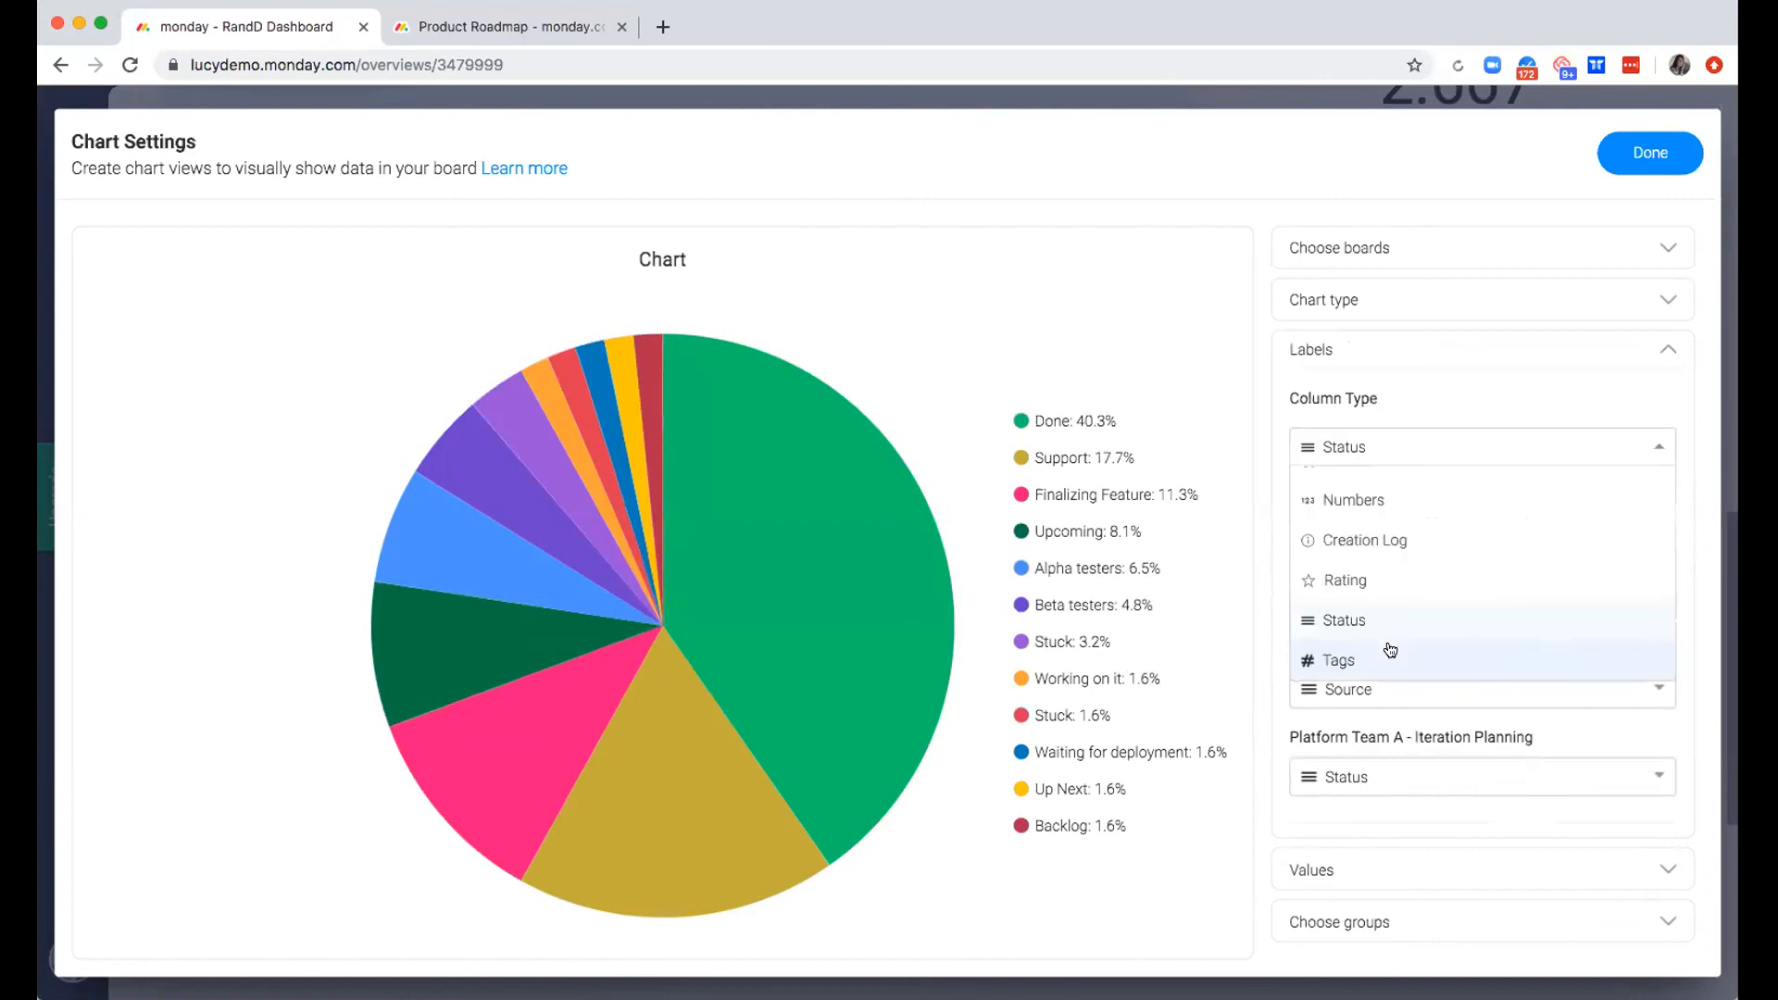
scroll(1349, 627, up, 1)
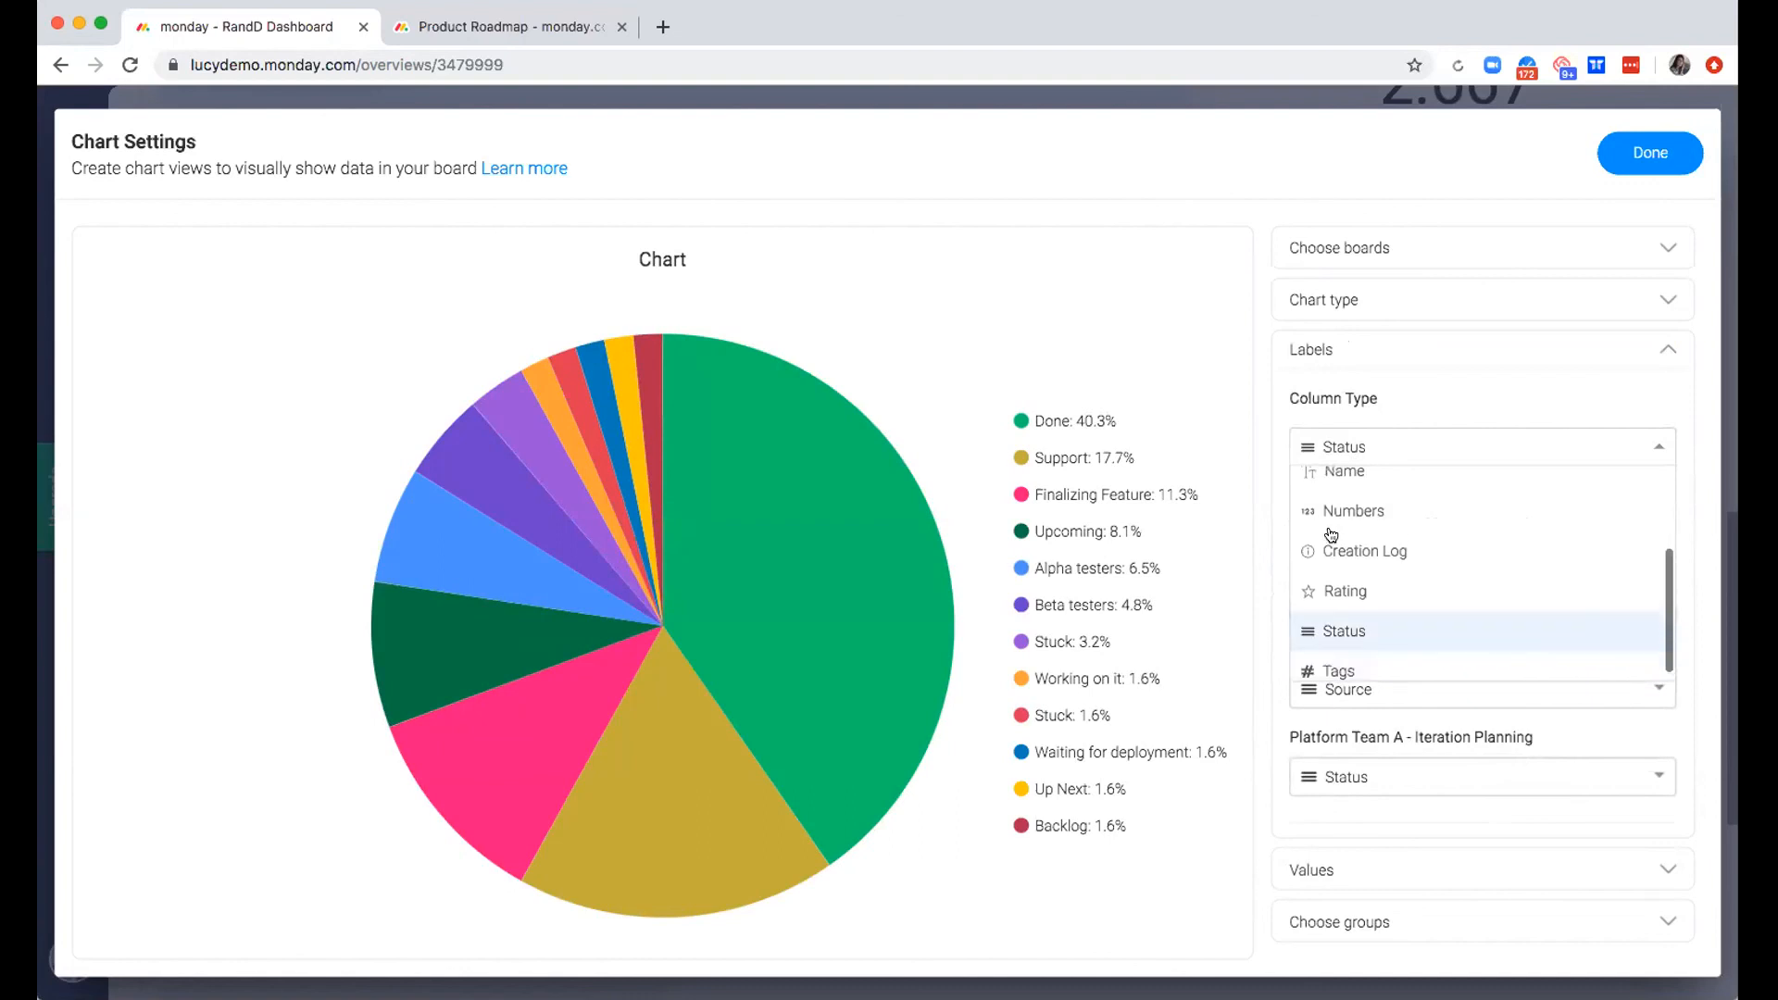
scroll(1334, 541, up, 2)
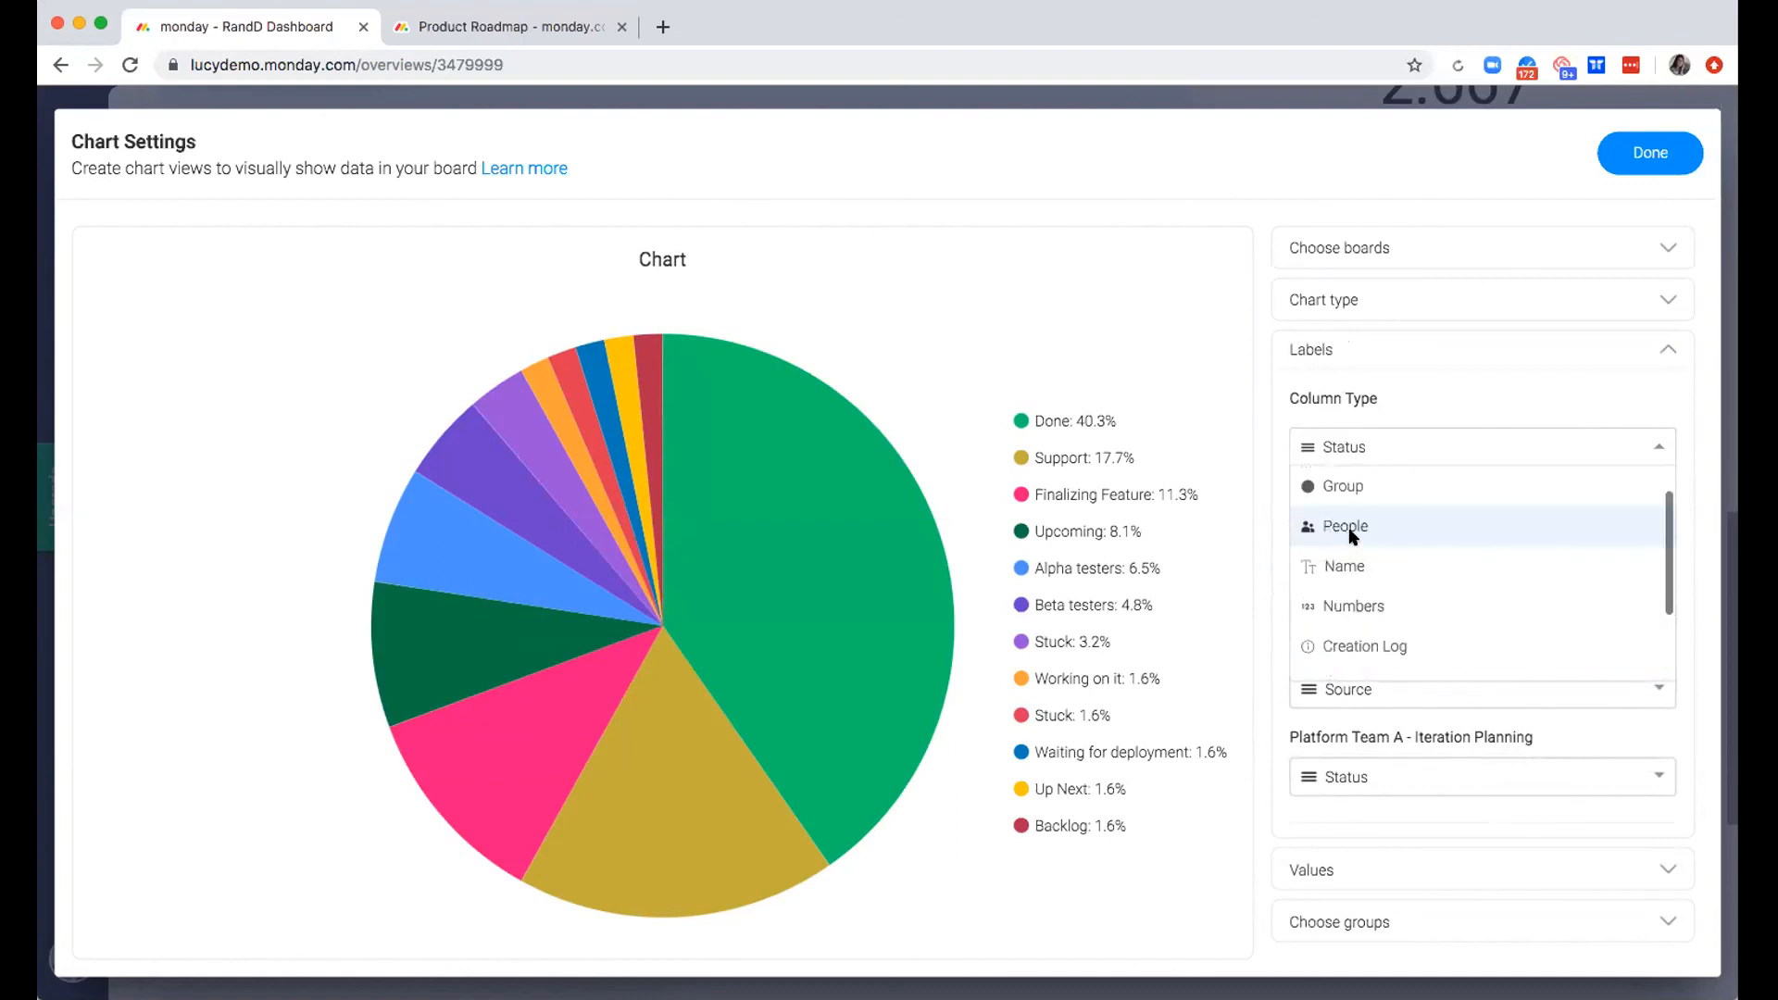
click(1348, 533)
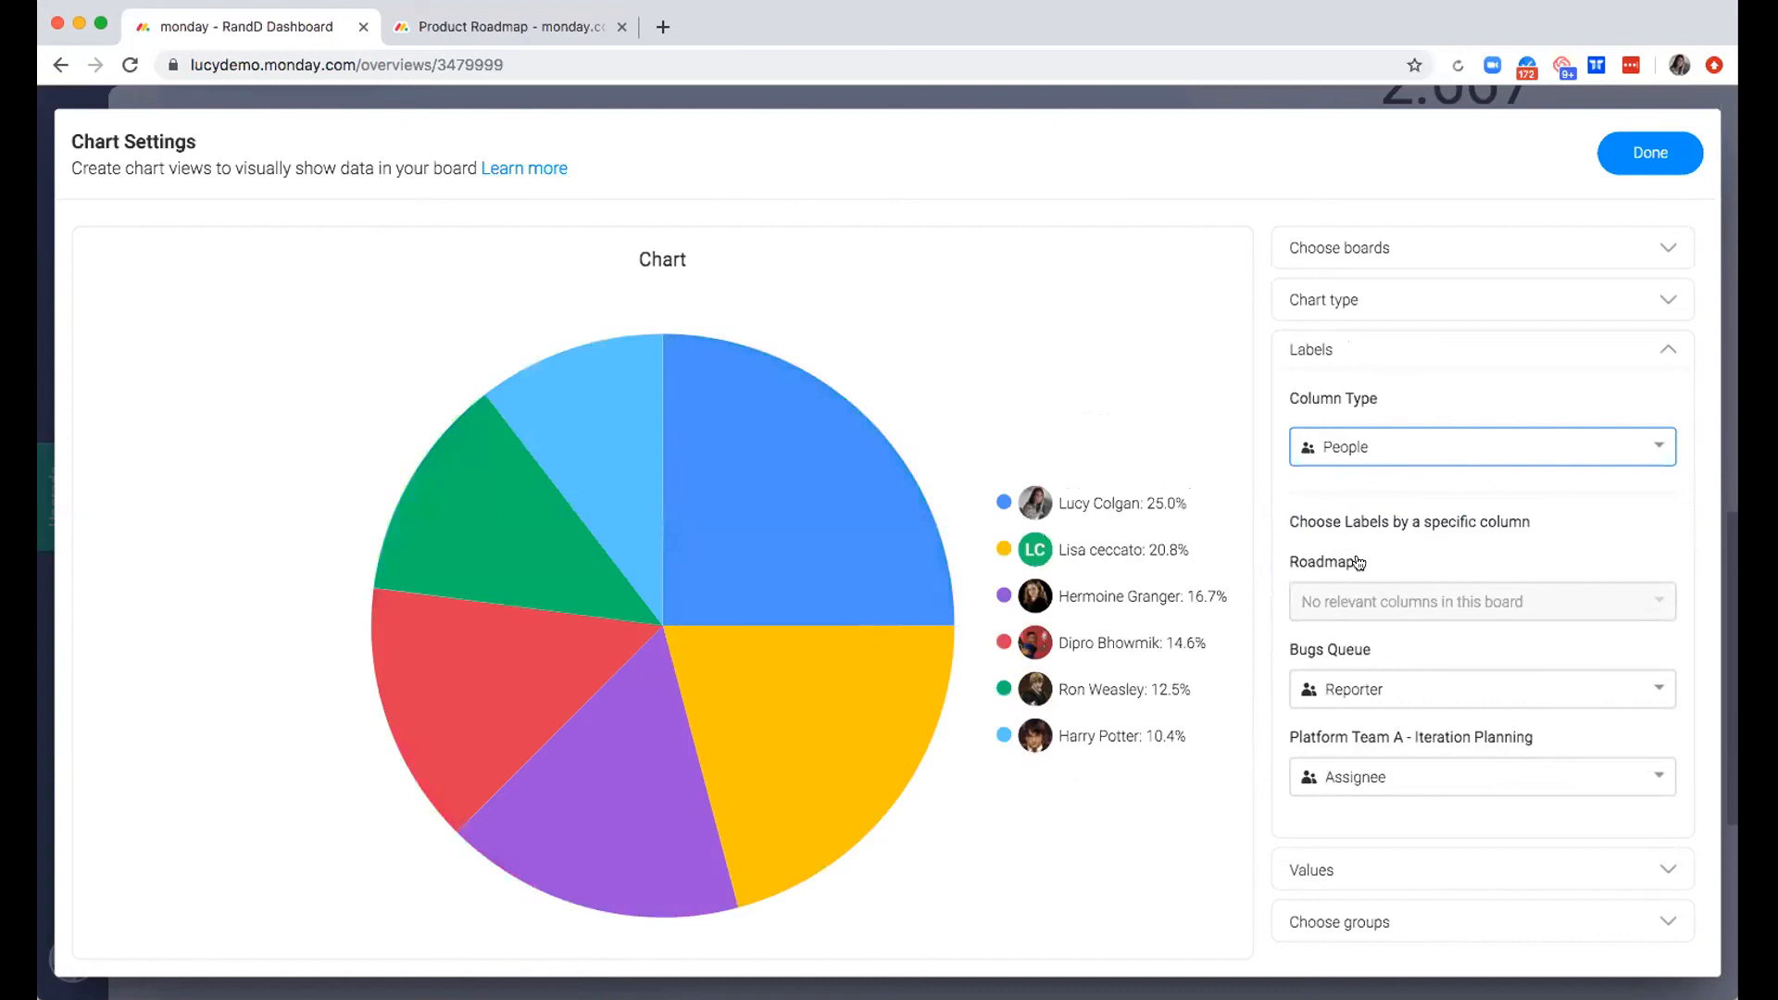
Switch the column type of the chart's labels back to Status
click(1353, 448)
scroll(1357, 562, down, 3)
scroll(1357, 625, down, 1)
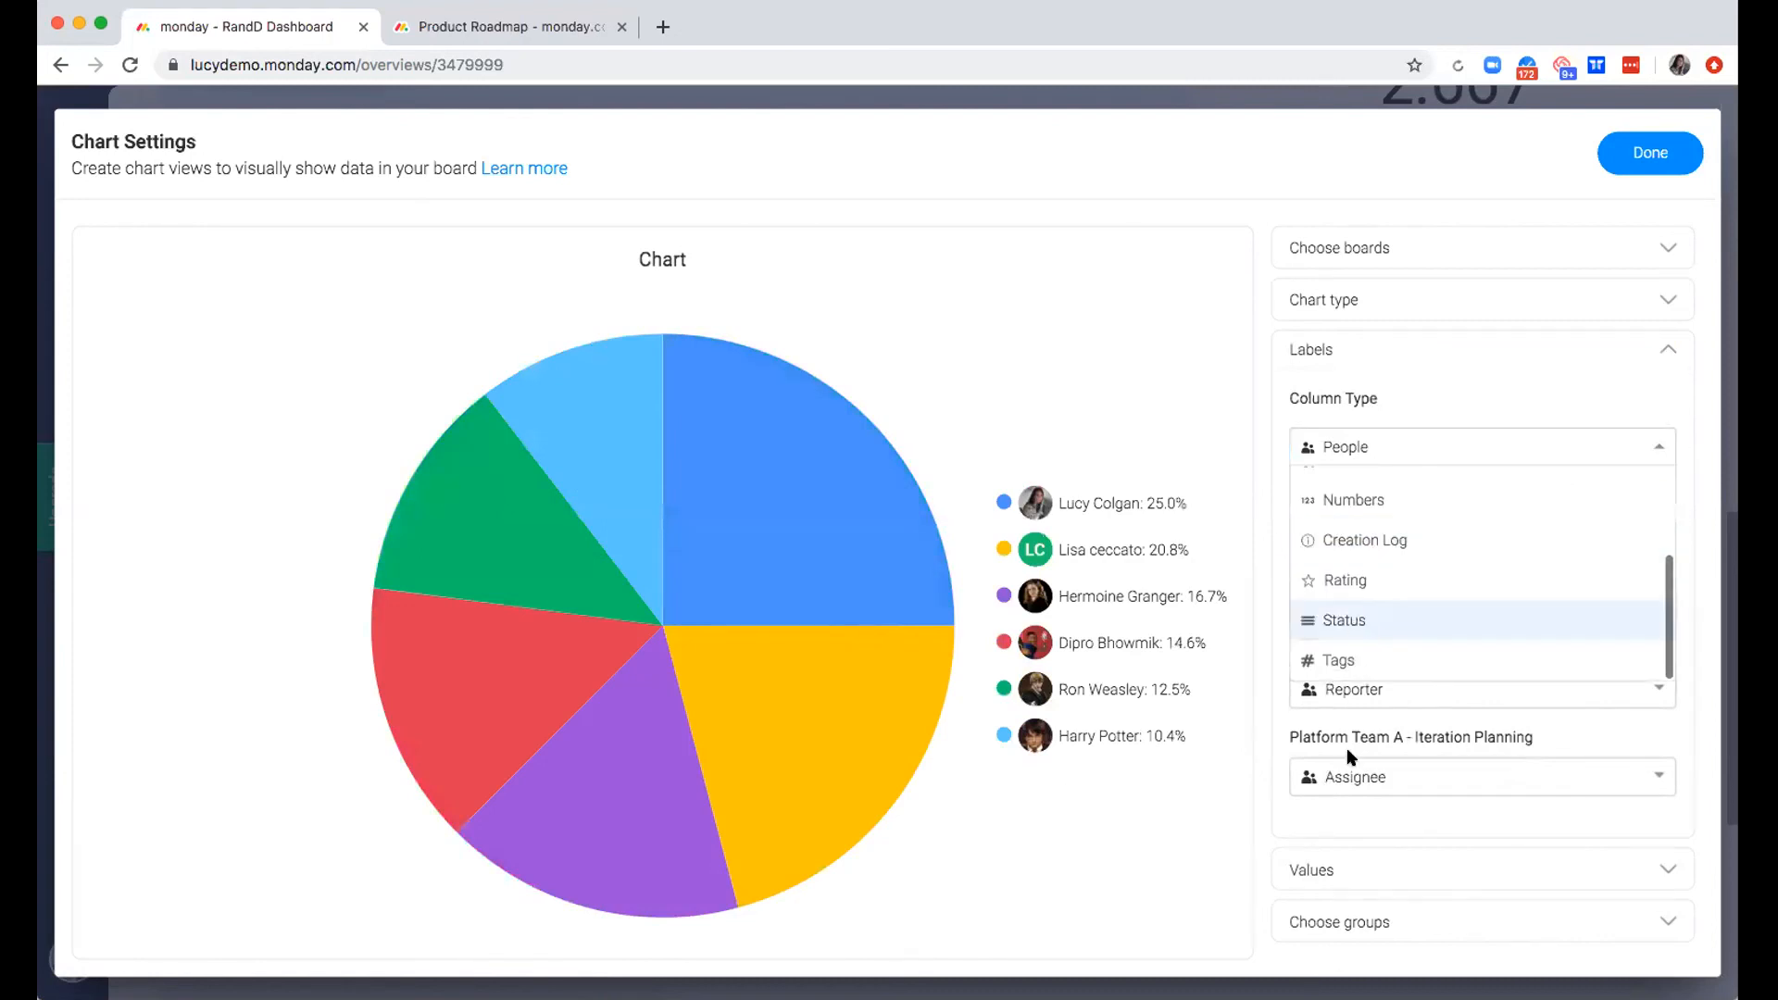
click(1347, 619)
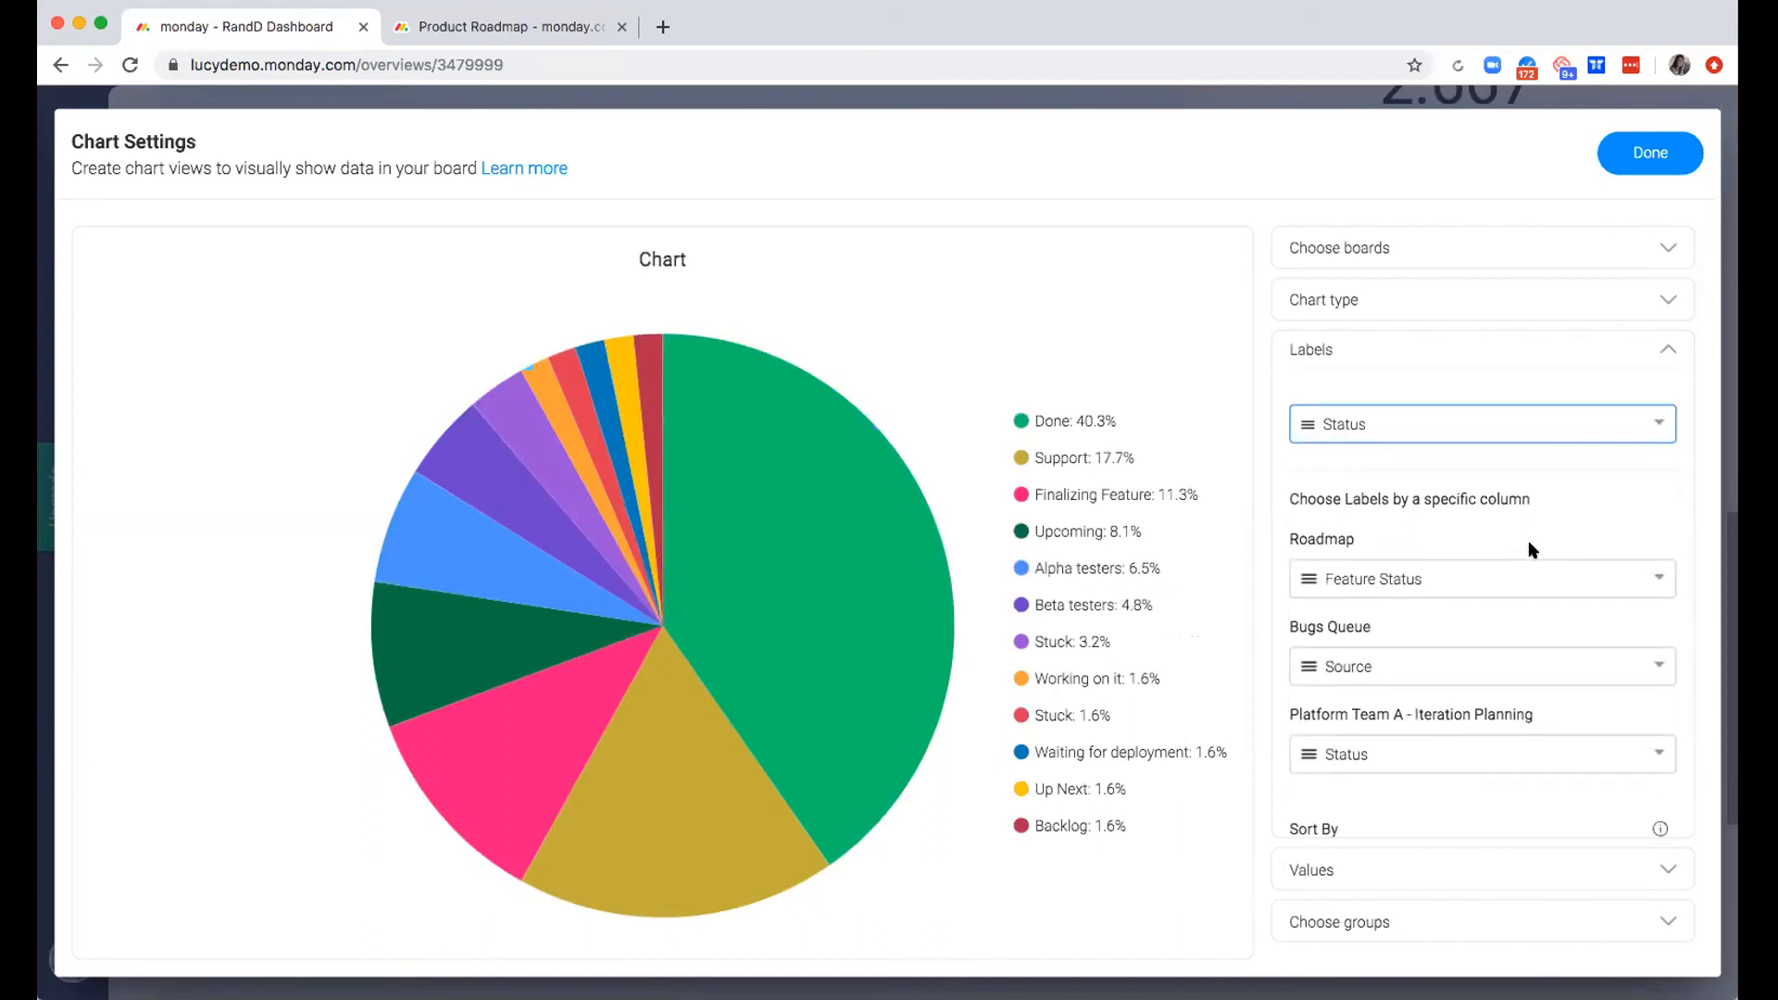
Look over the label columns per board and the Sort By options, and open the chart's Values settings
scroll(1355, 868, down, 1)
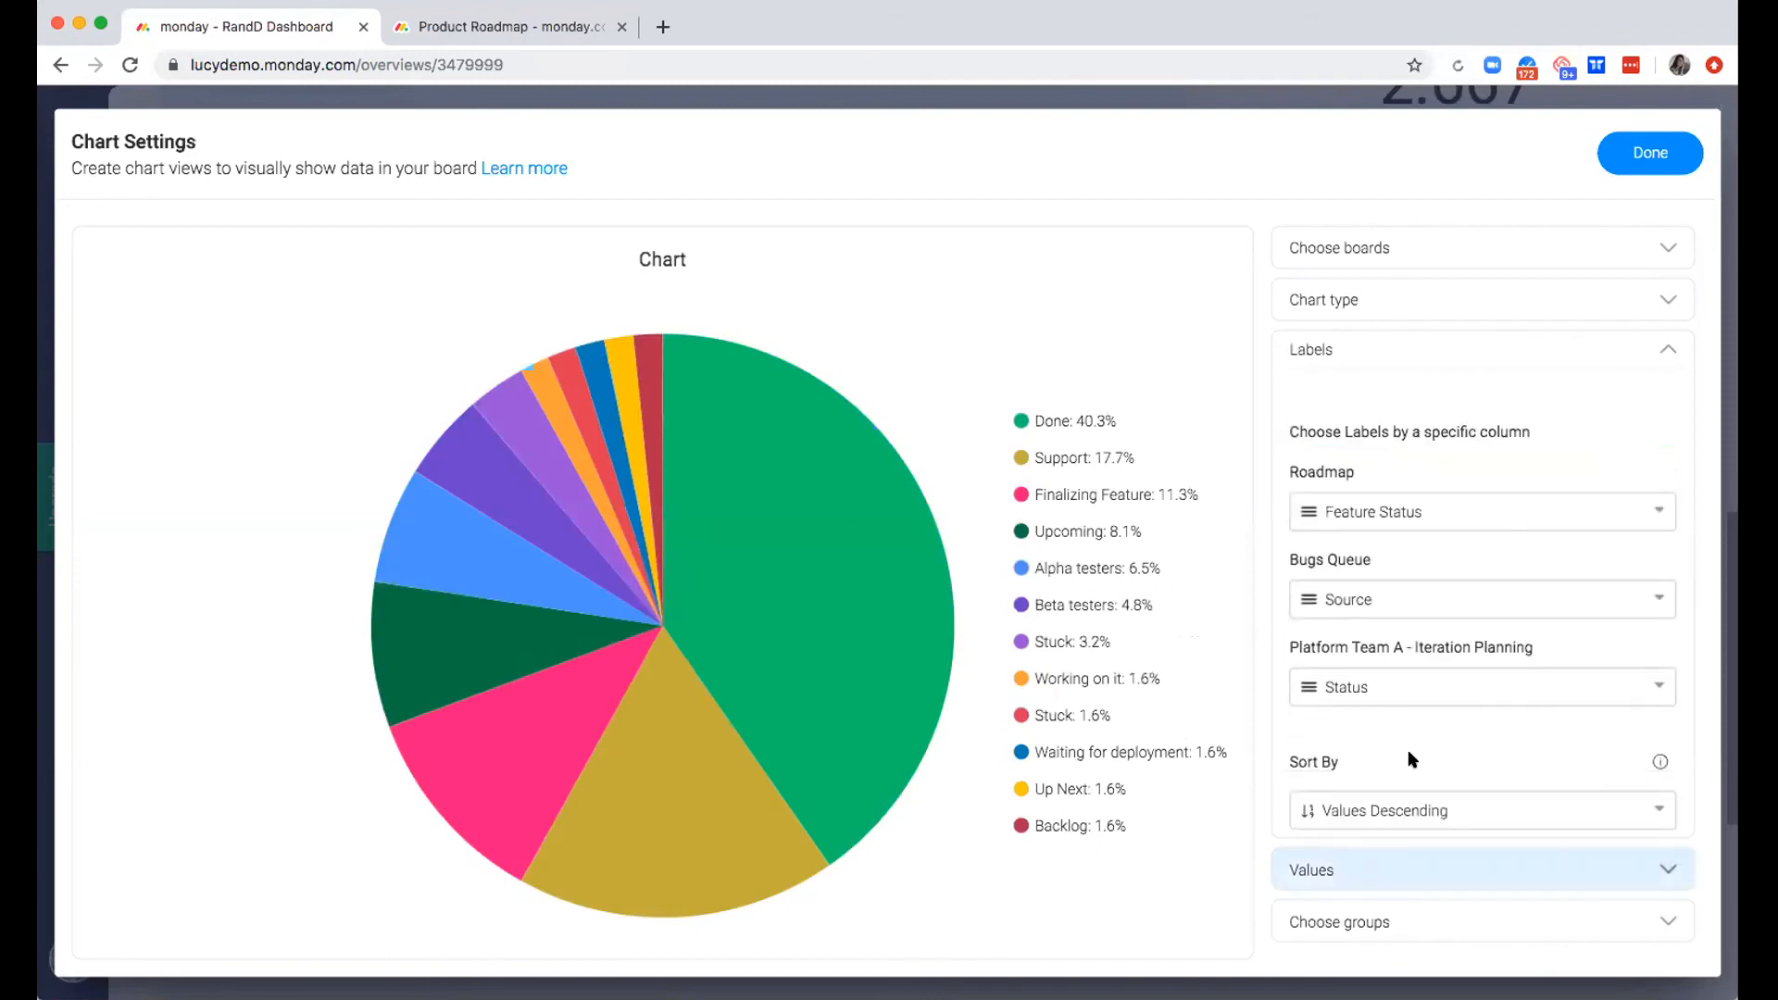
click(1414, 798)
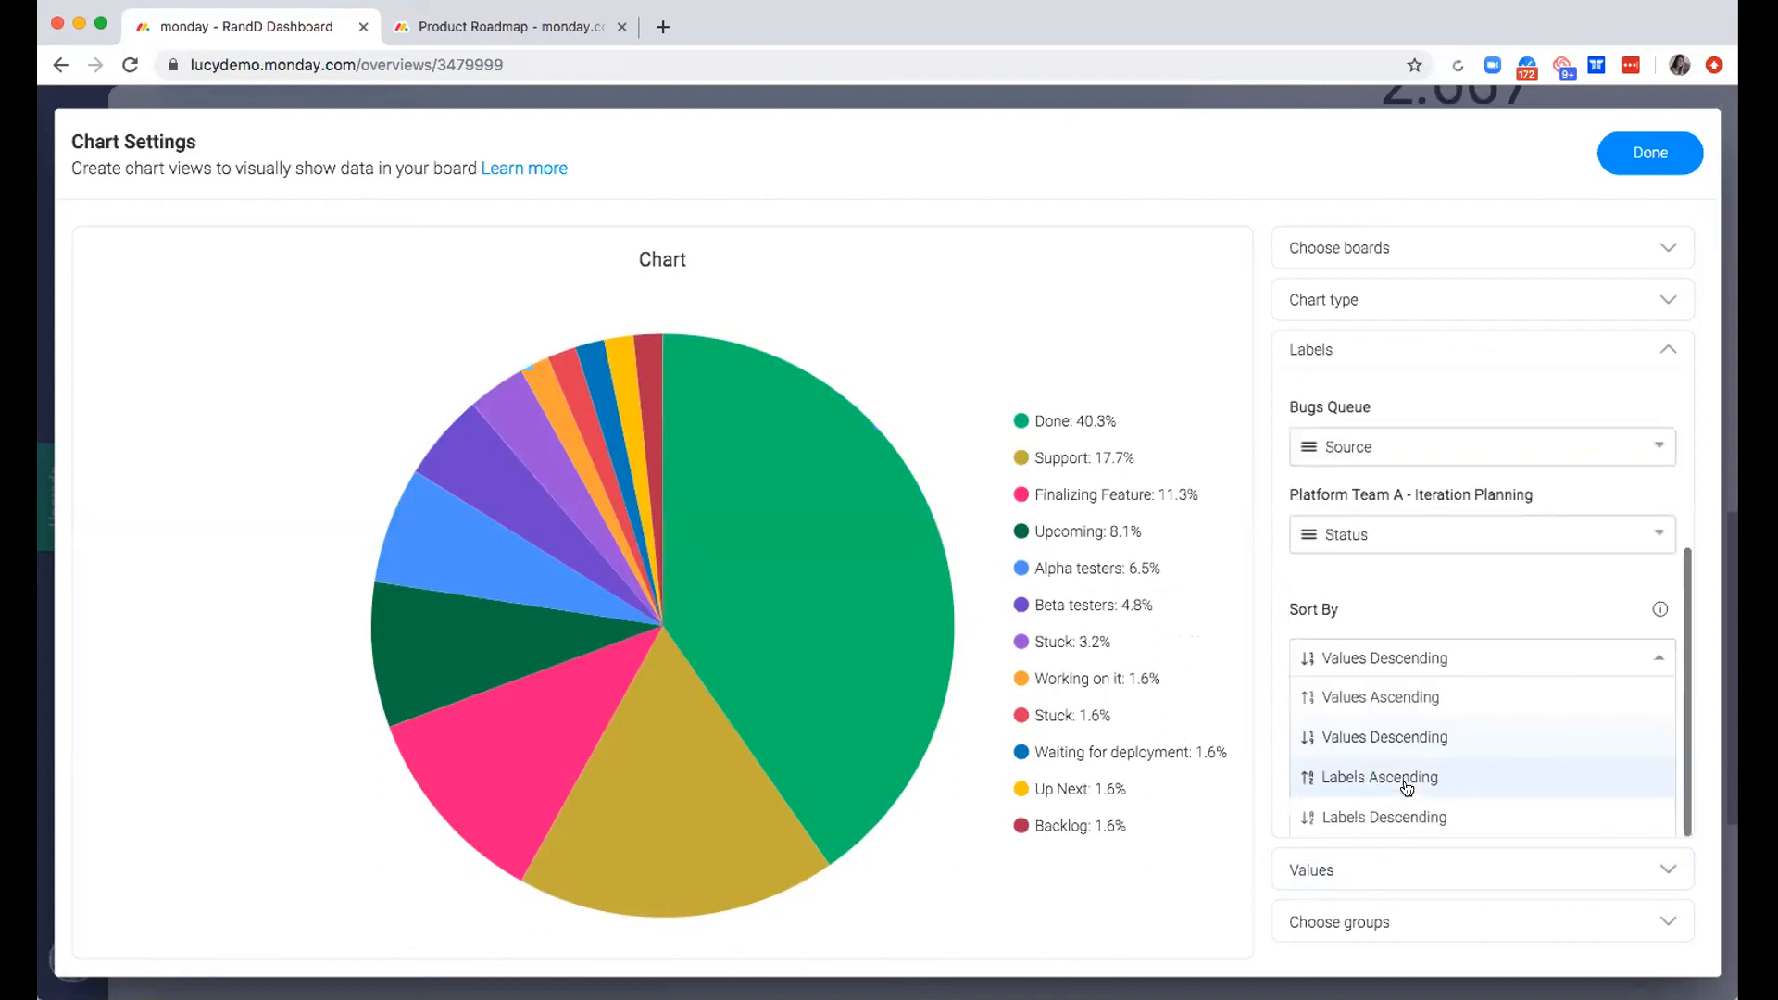
click(1422, 576)
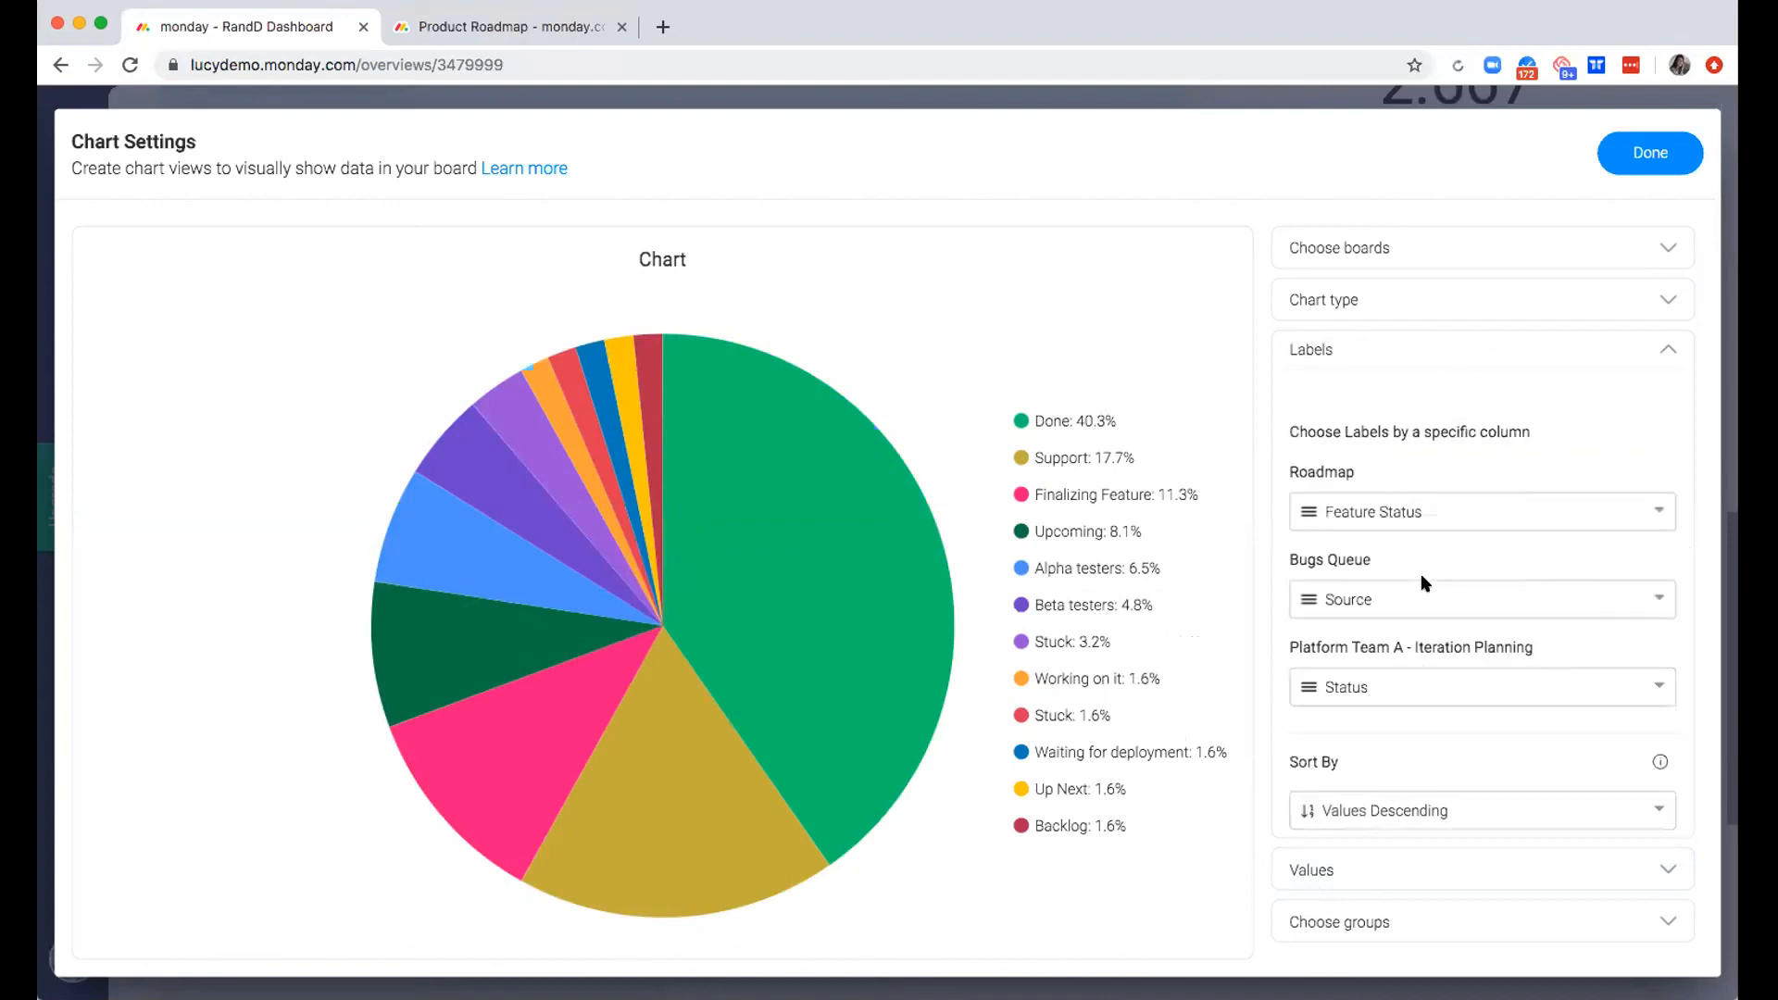
click(1349, 859)
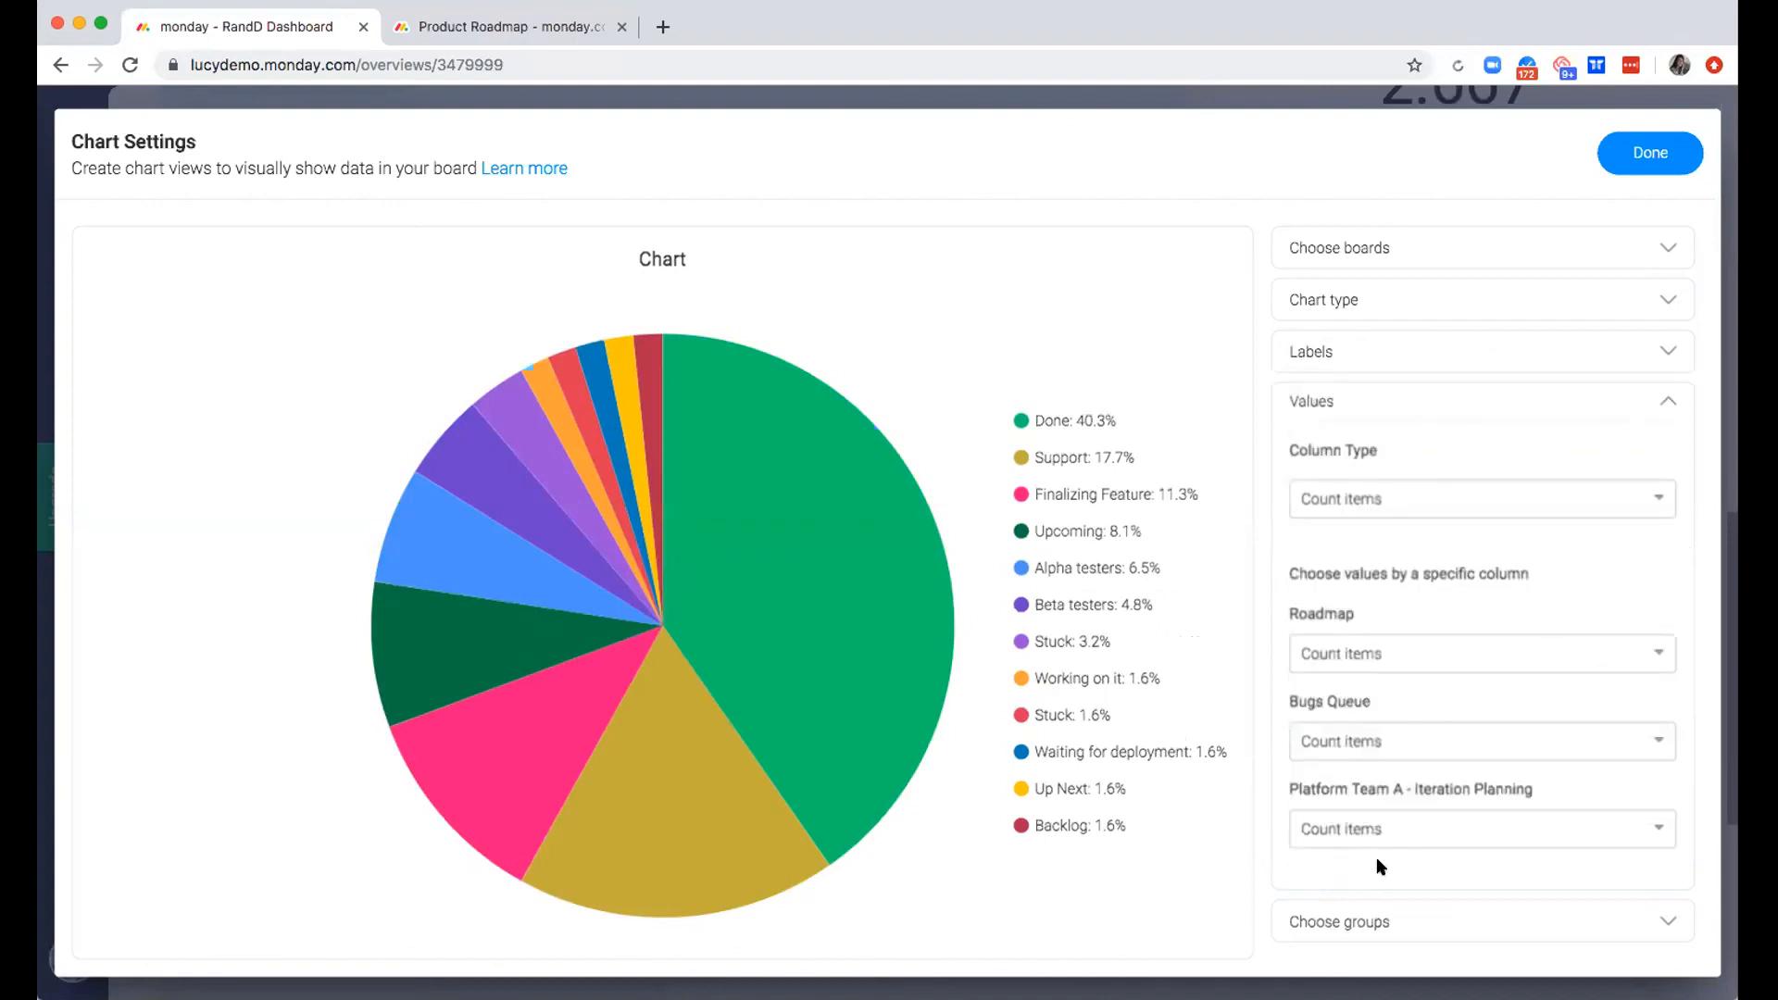
Look over the groups included from each board and finish the settings of the new chart widget
click(1389, 924)
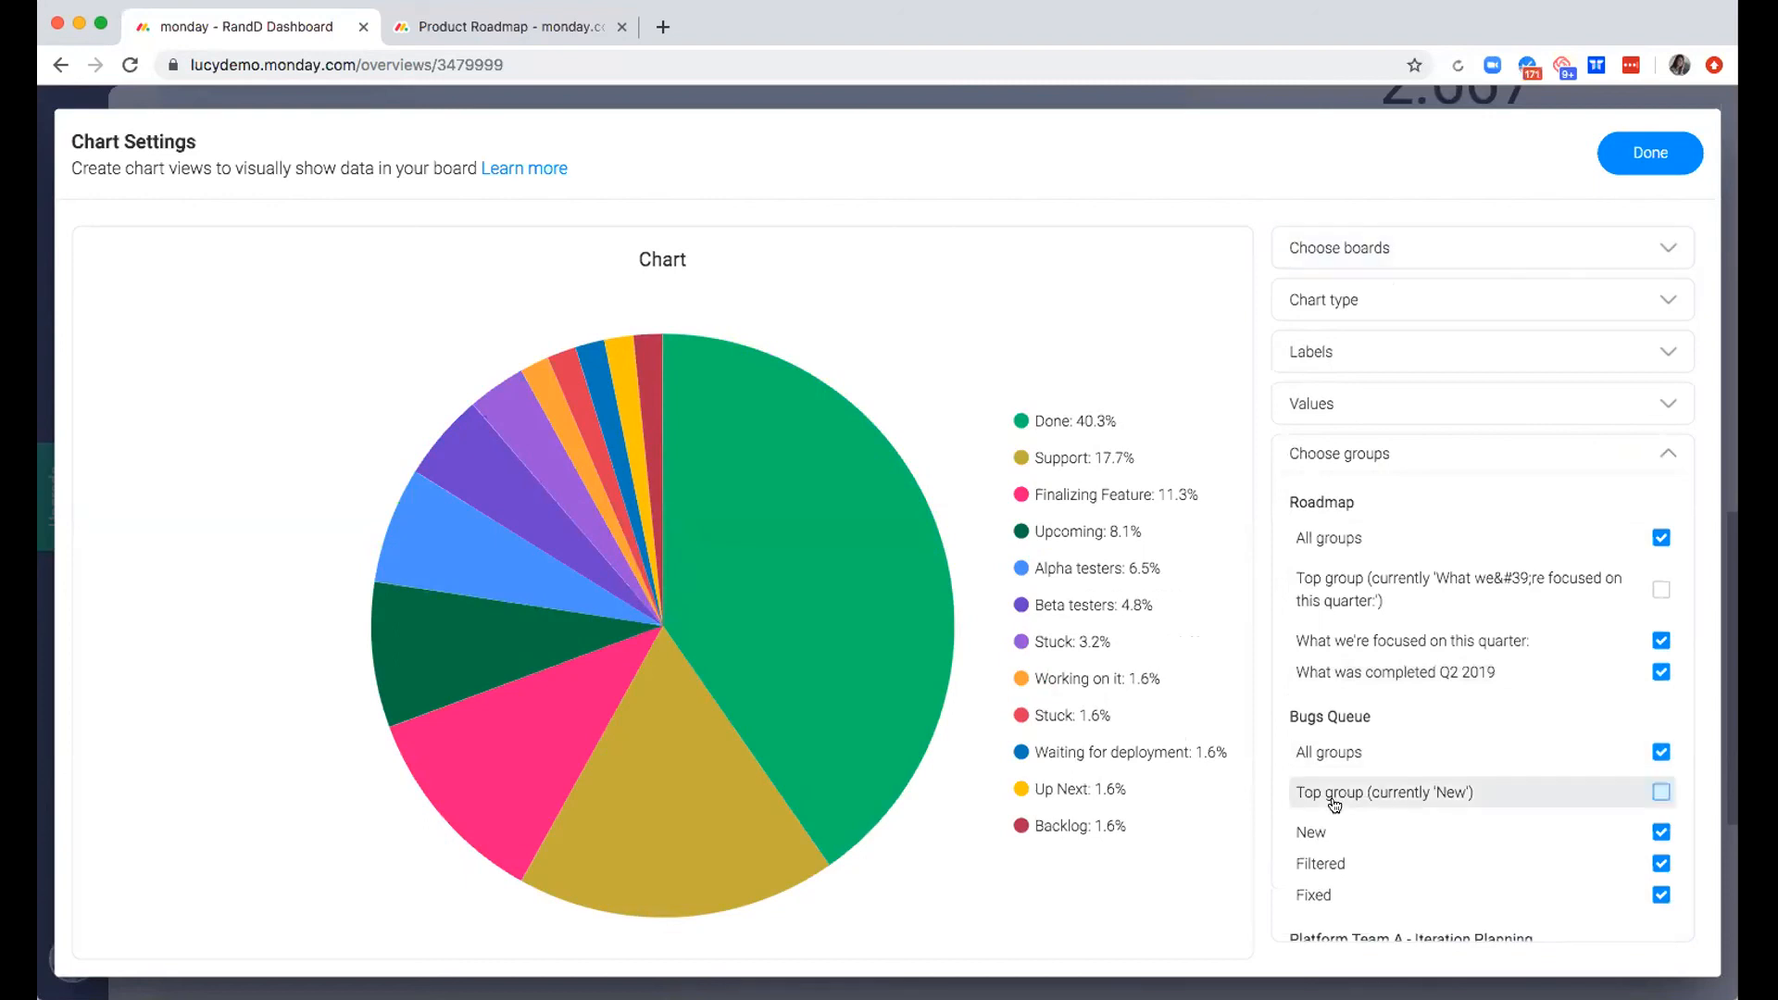
click(1642, 153)
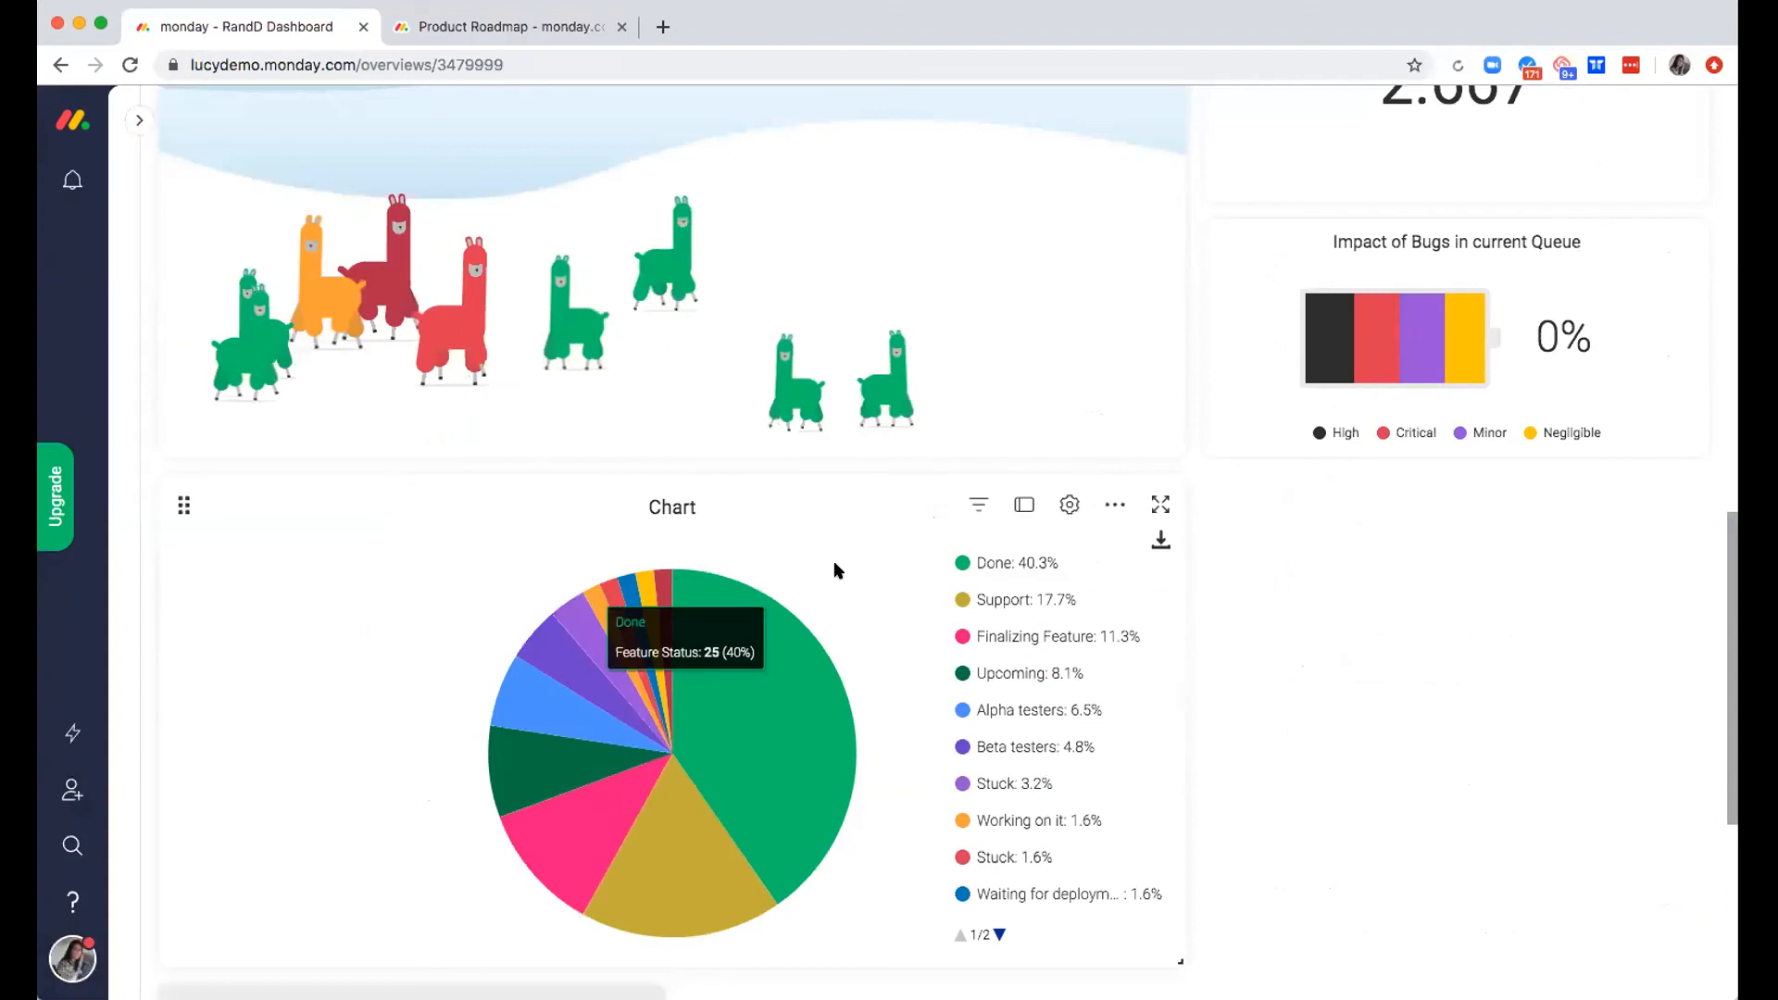
click(676, 500)
click(1005, 486)
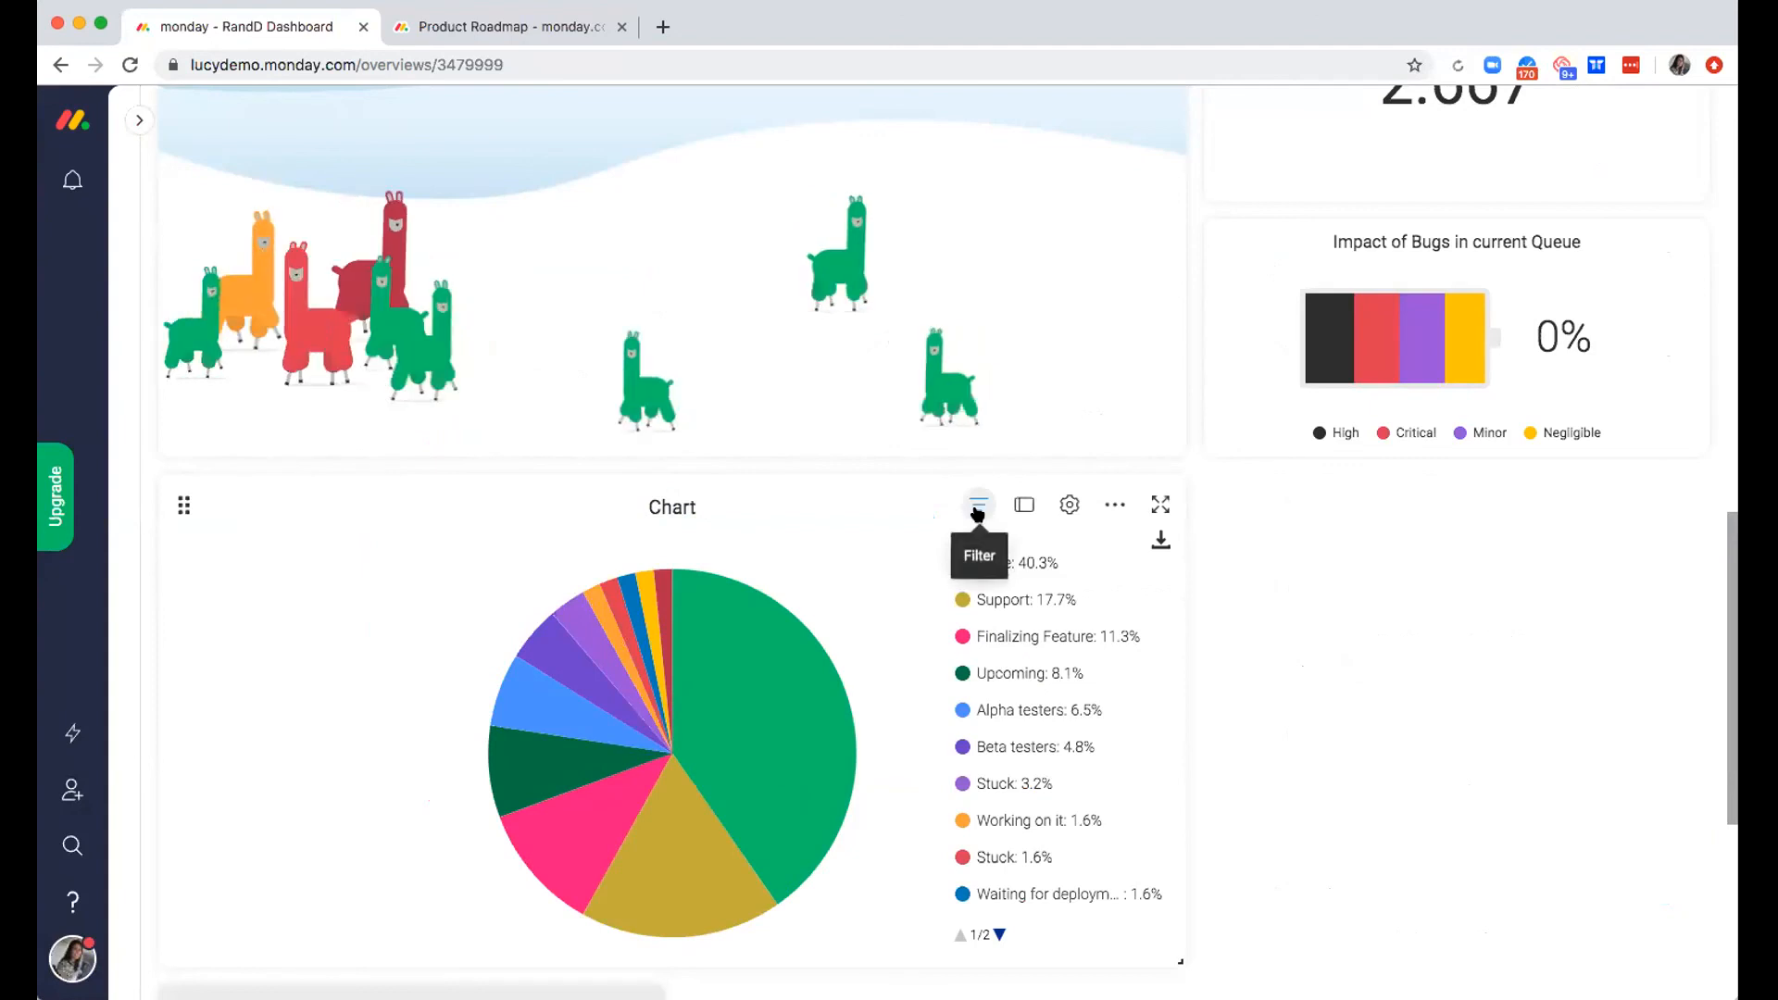
Open the new chart's filter view to examine its underlying items, and hide and restore the Done slice
click(976, 507)
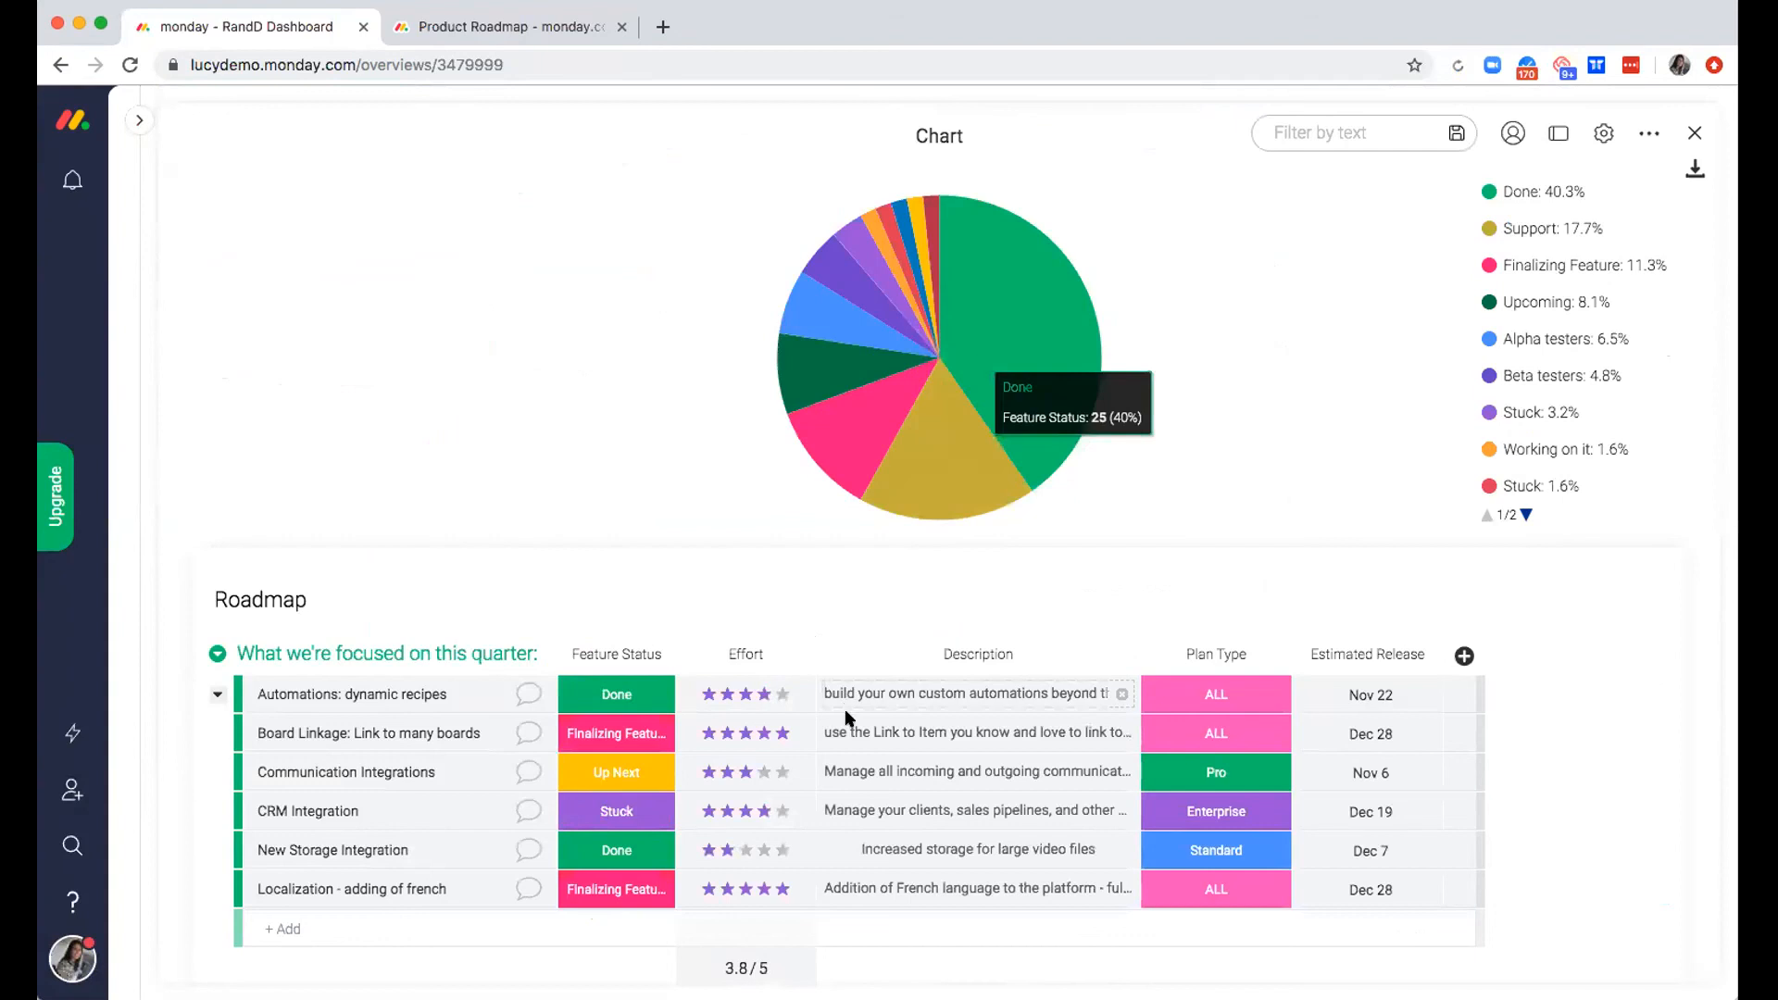
scroll(845, 713, down, 5)
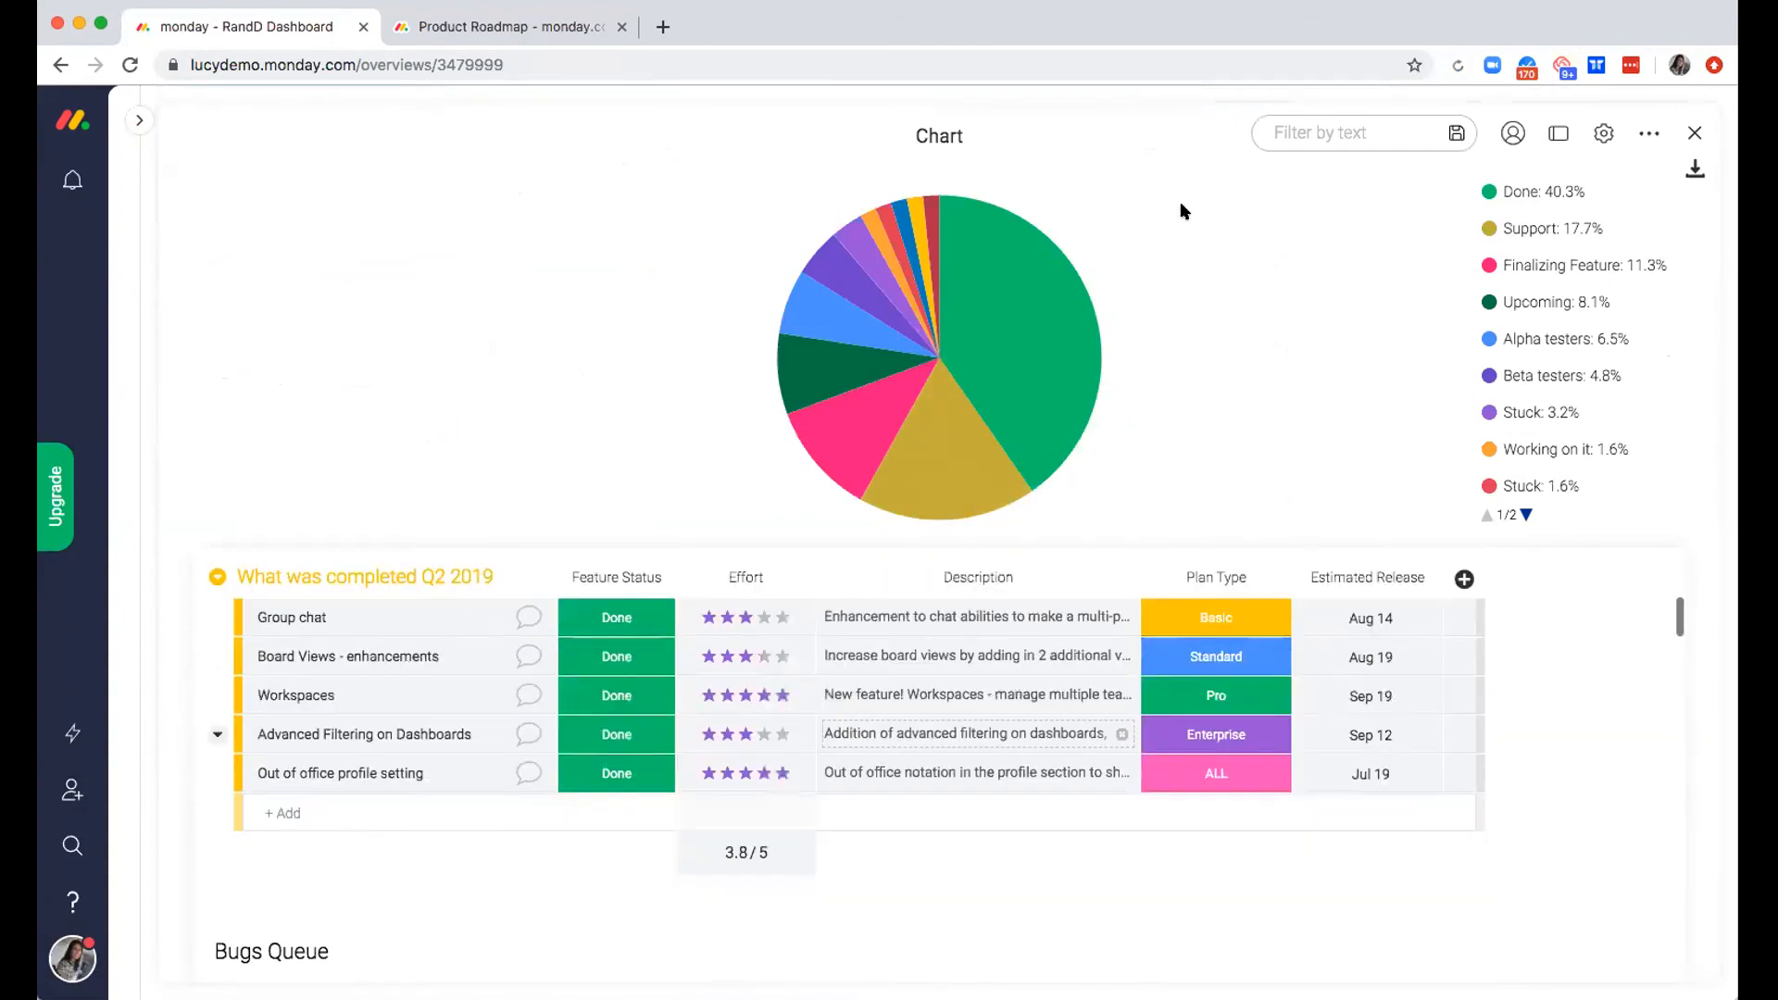
click(1537, 190)
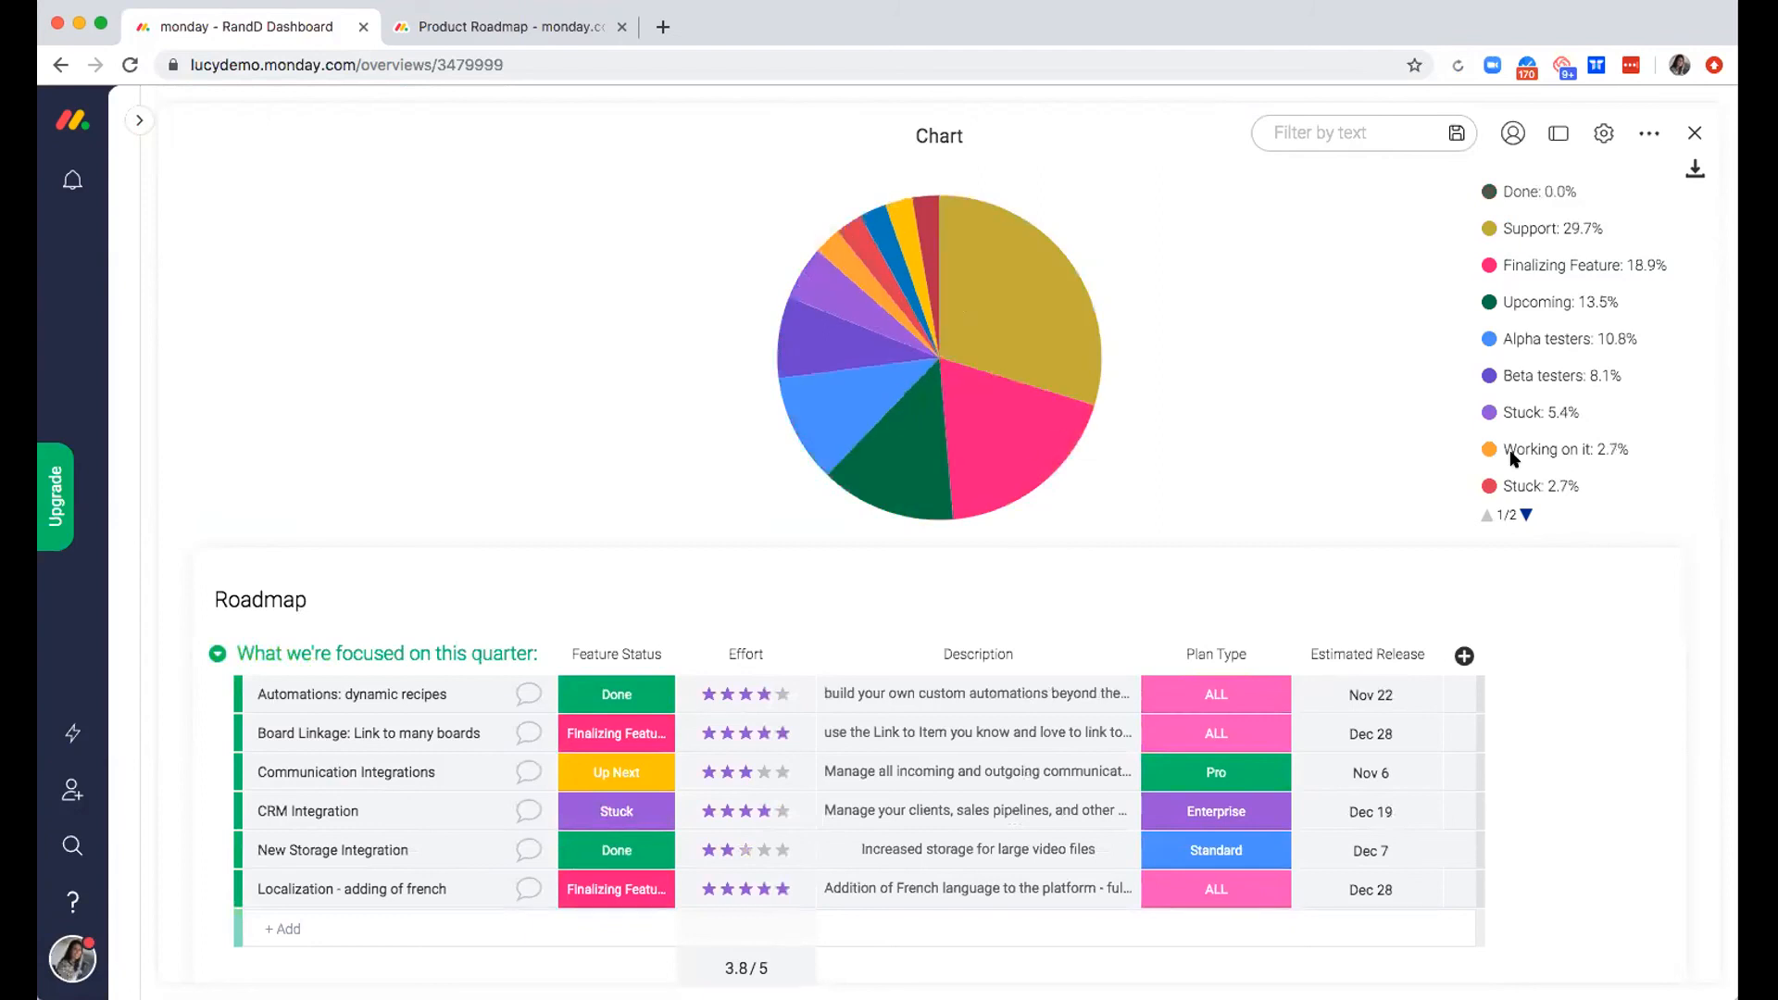
click(1526, 192)
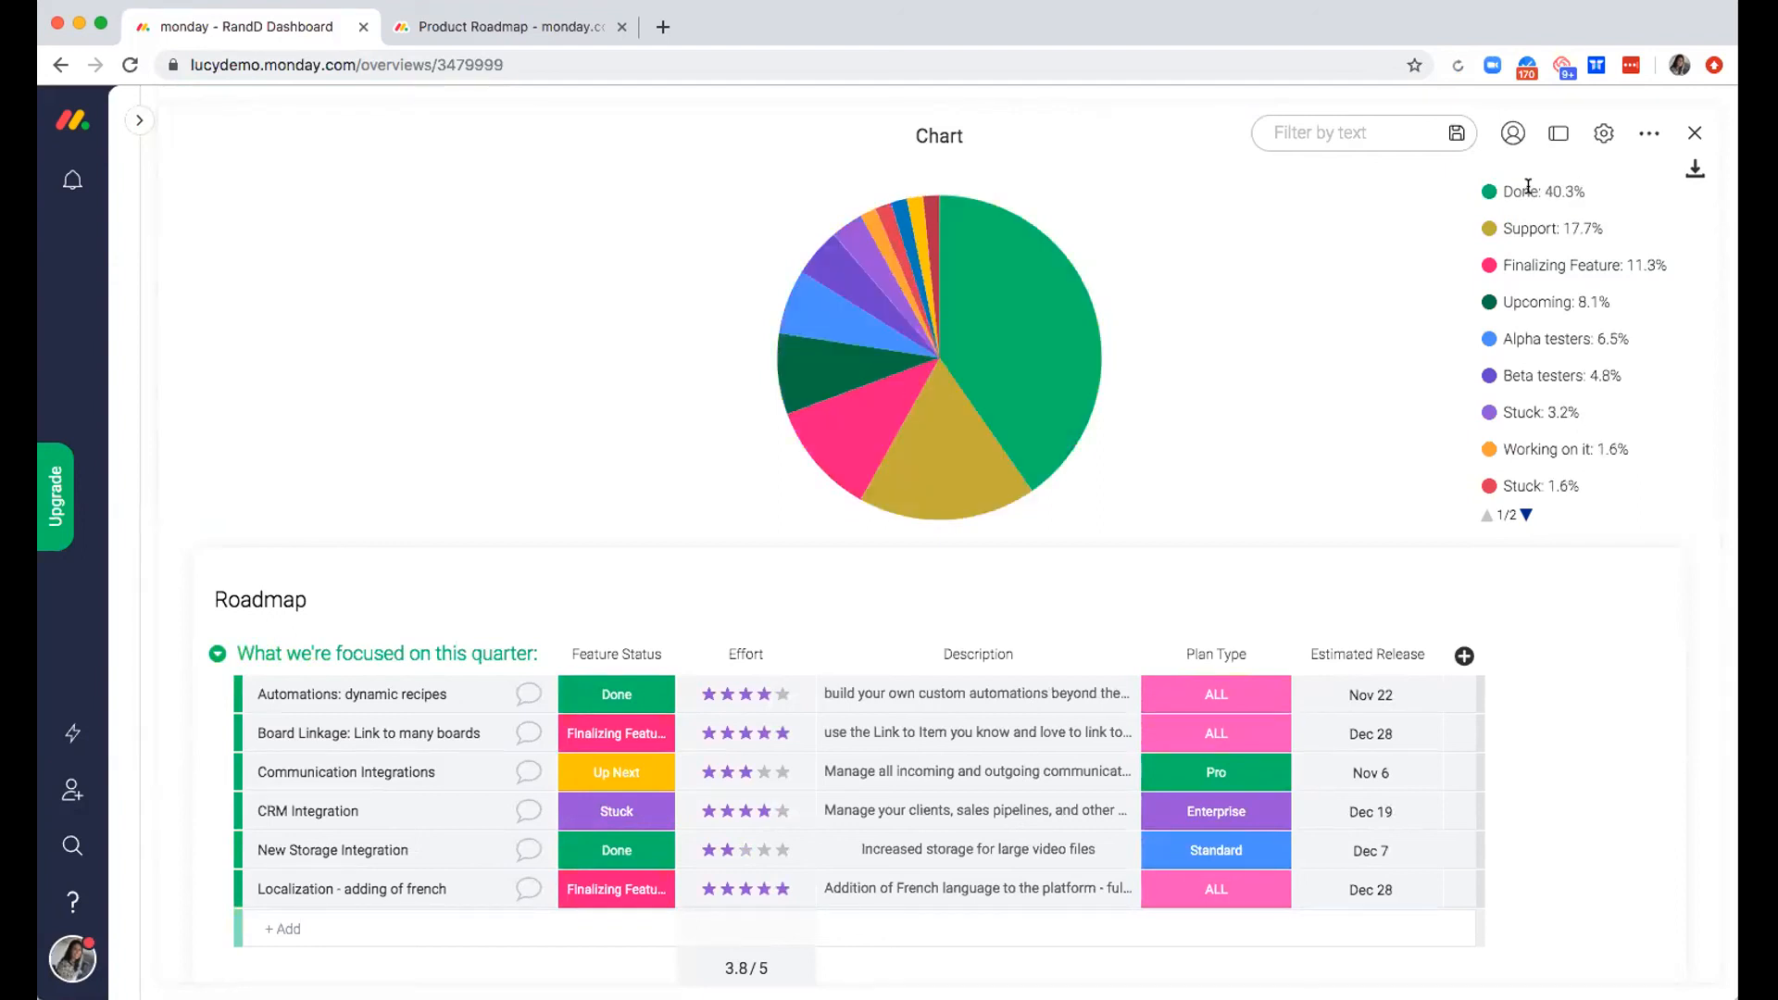
Filter the chart by the first listed person and return to the dashboard
click(1511, 133)
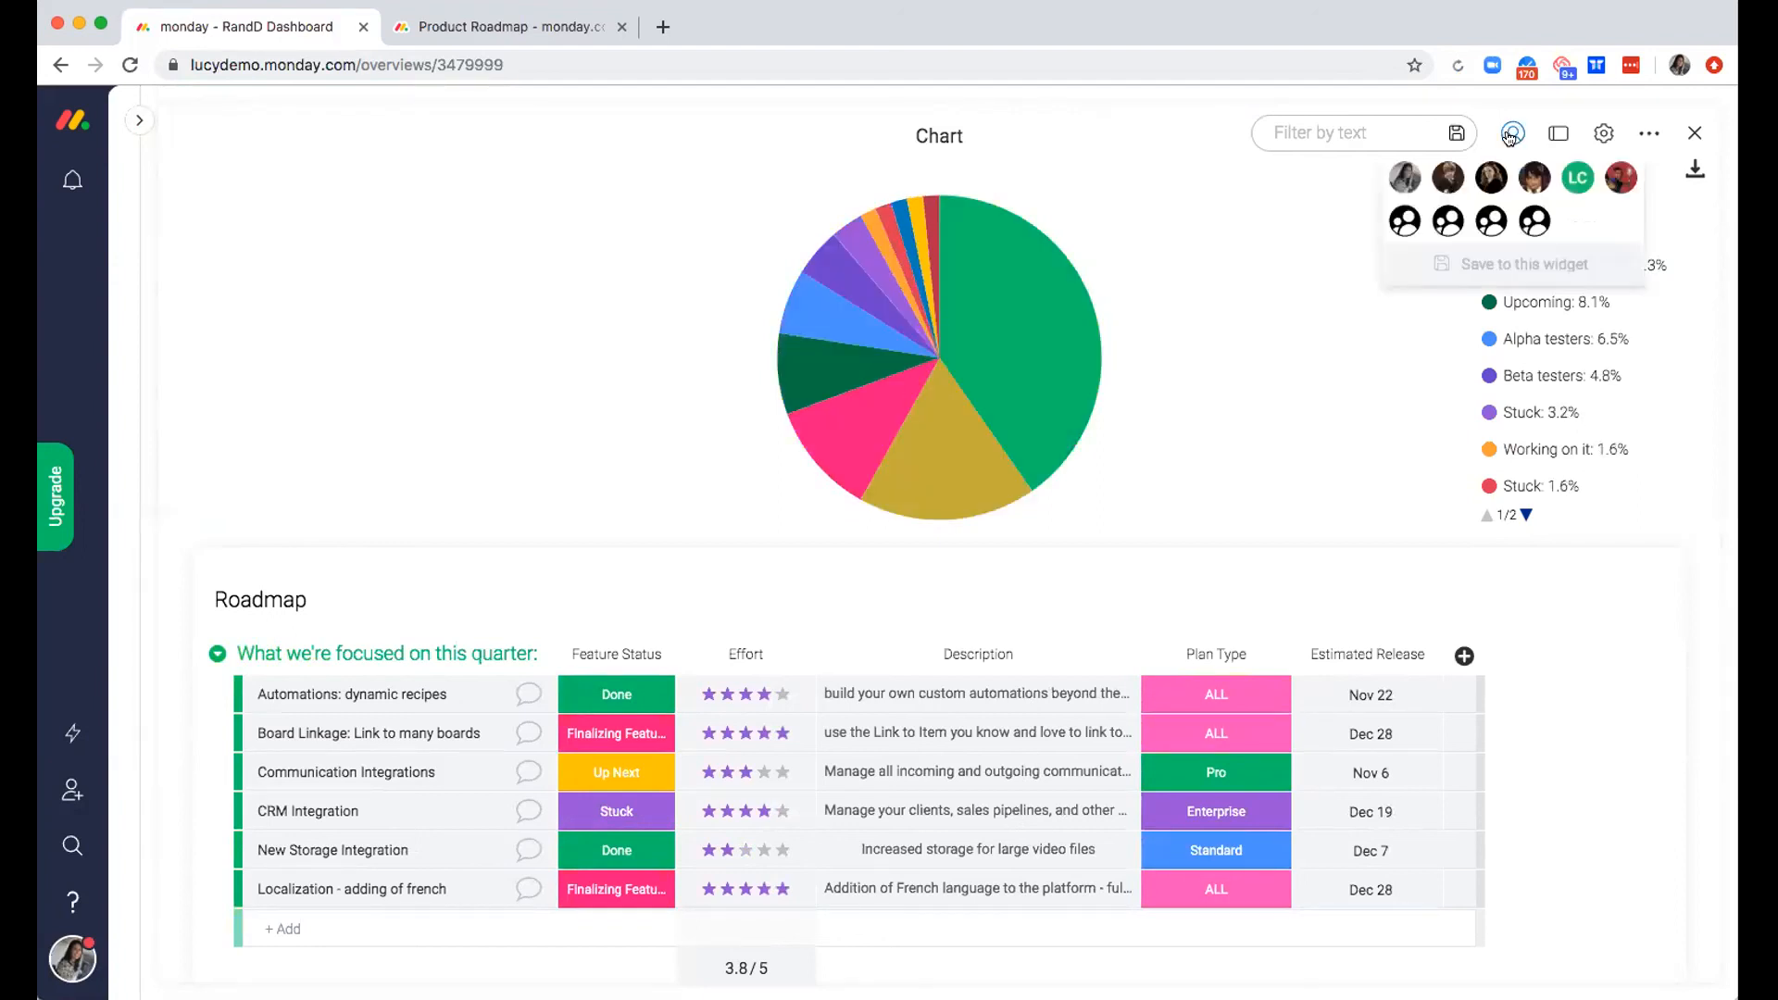
click(1396, 183)
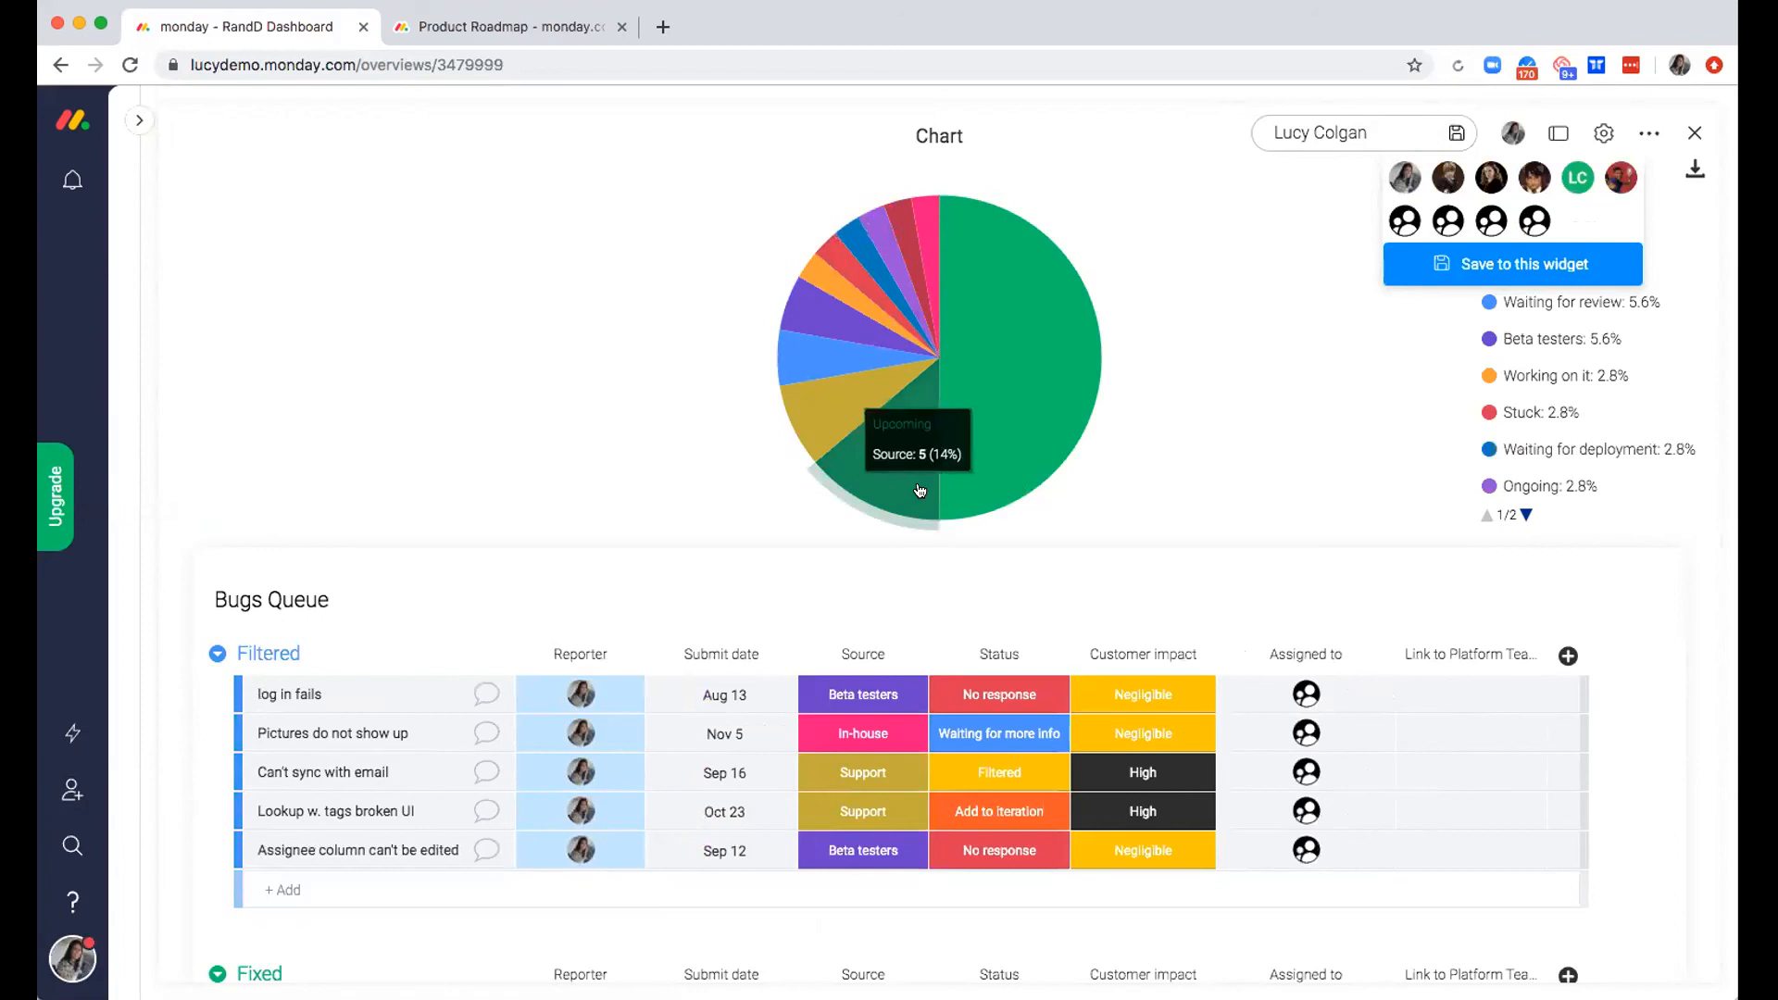
click(1693, 132)
Look over the whole RandD Dashboard, from the bug and epic charts and calendar down to the filtered chart
scroll(998, 685, down, 10)
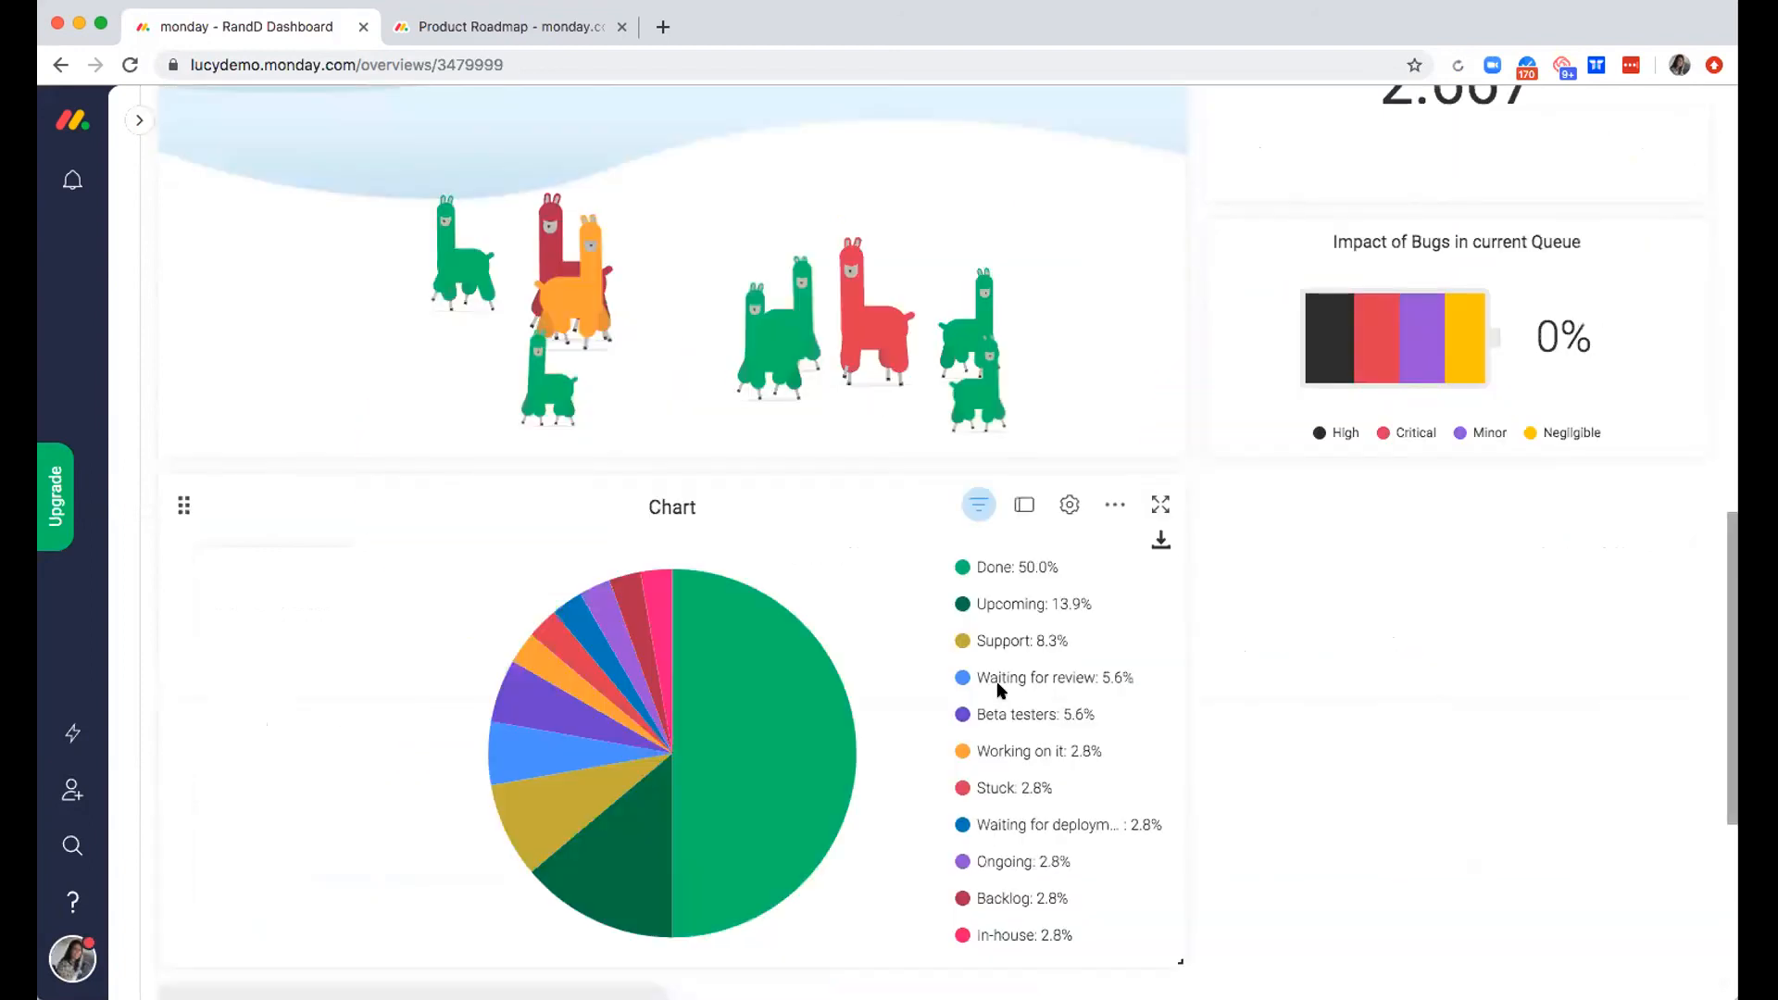
scroll(999, 690, up, 2)
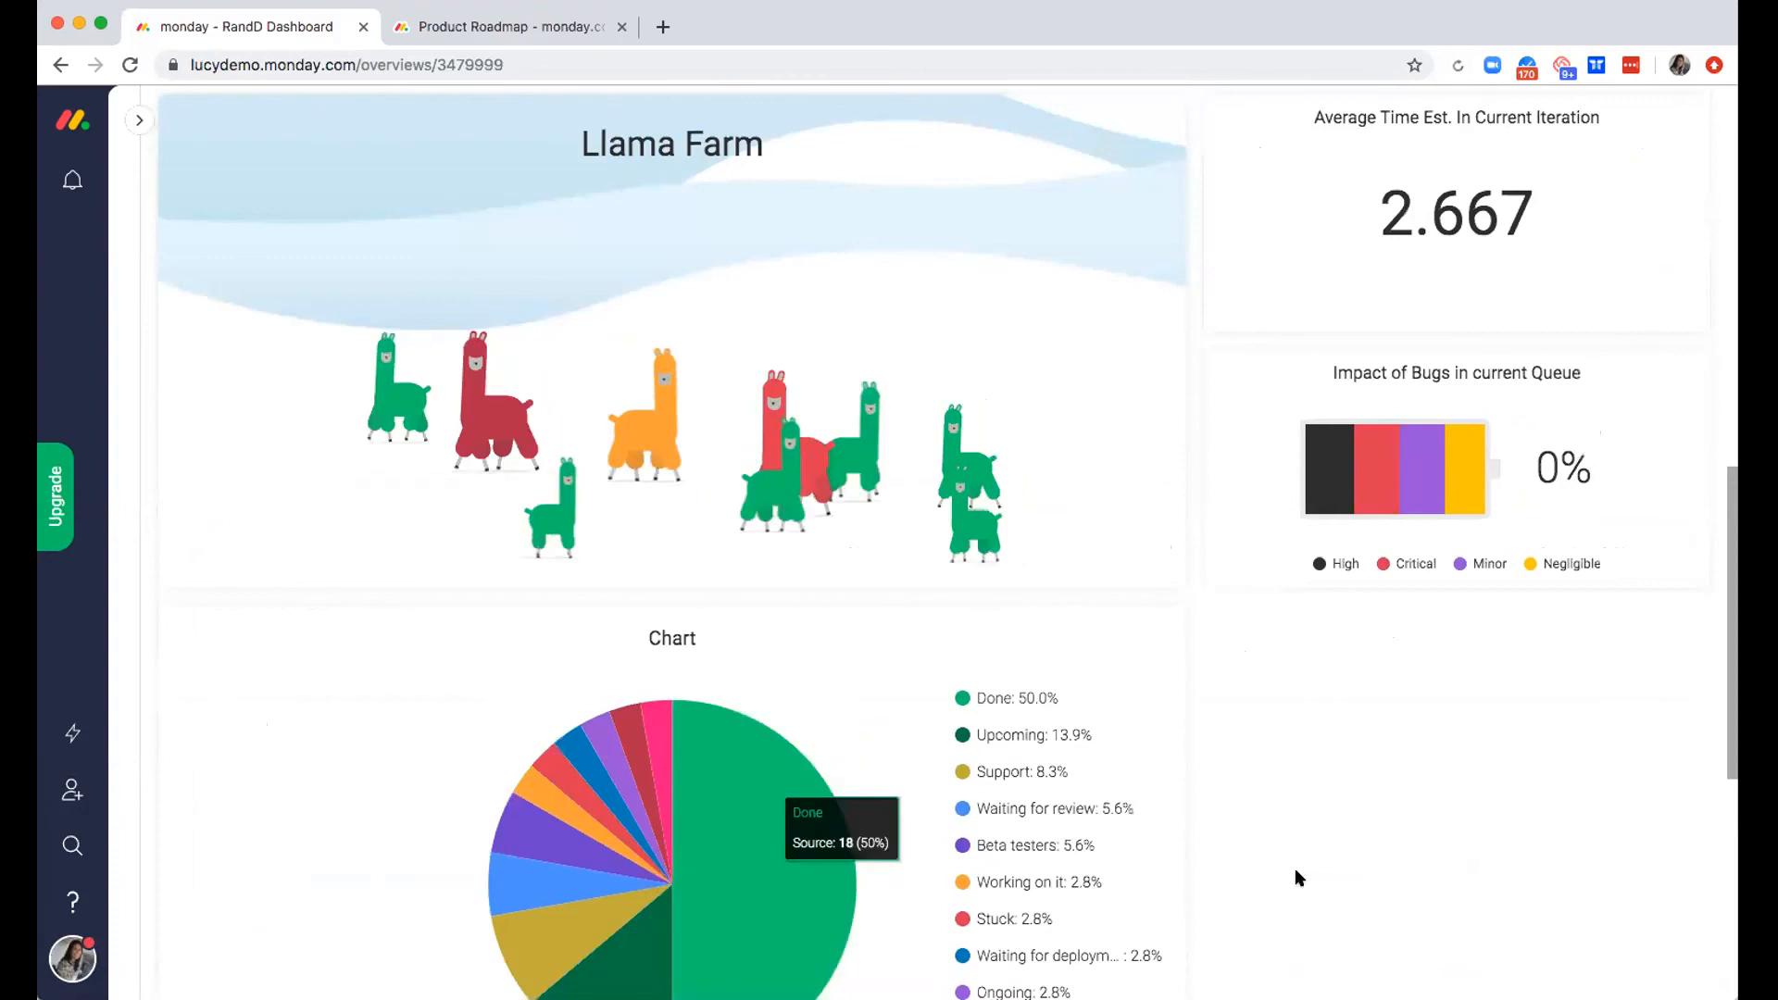
scroll(1294, 868, up, 8)
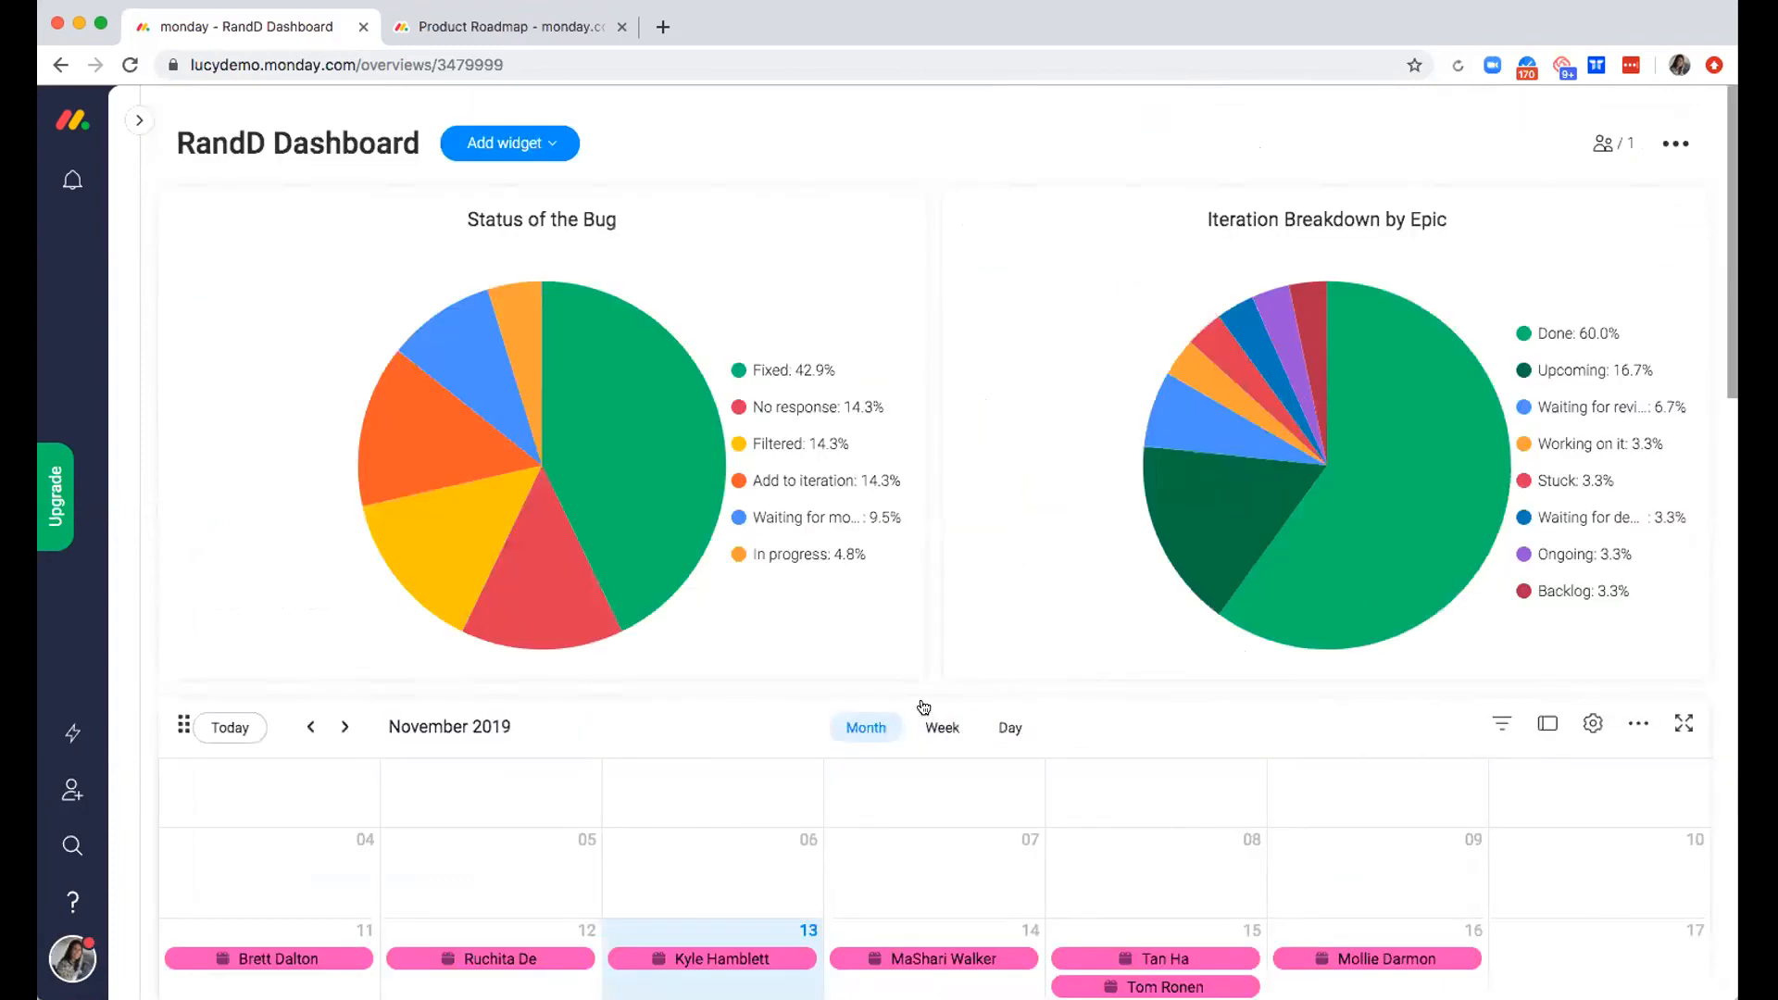
scroll(923, 707, down, 4)
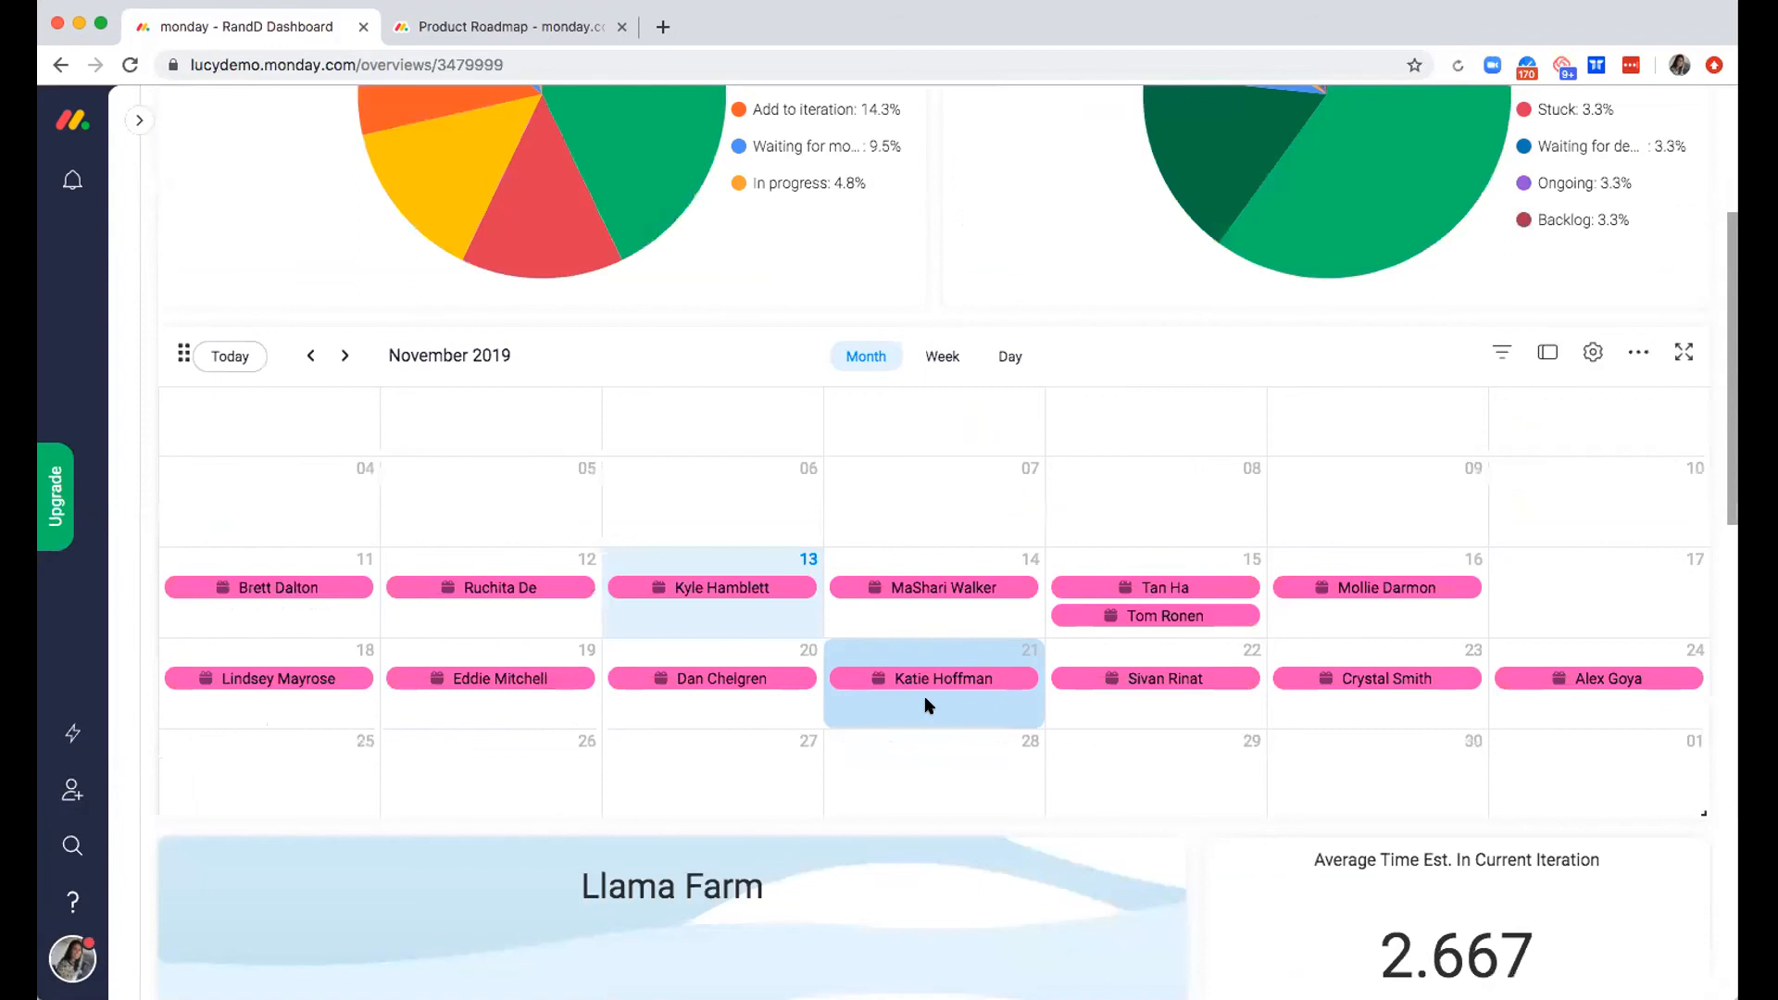
scroll(924, 702, down, 10)
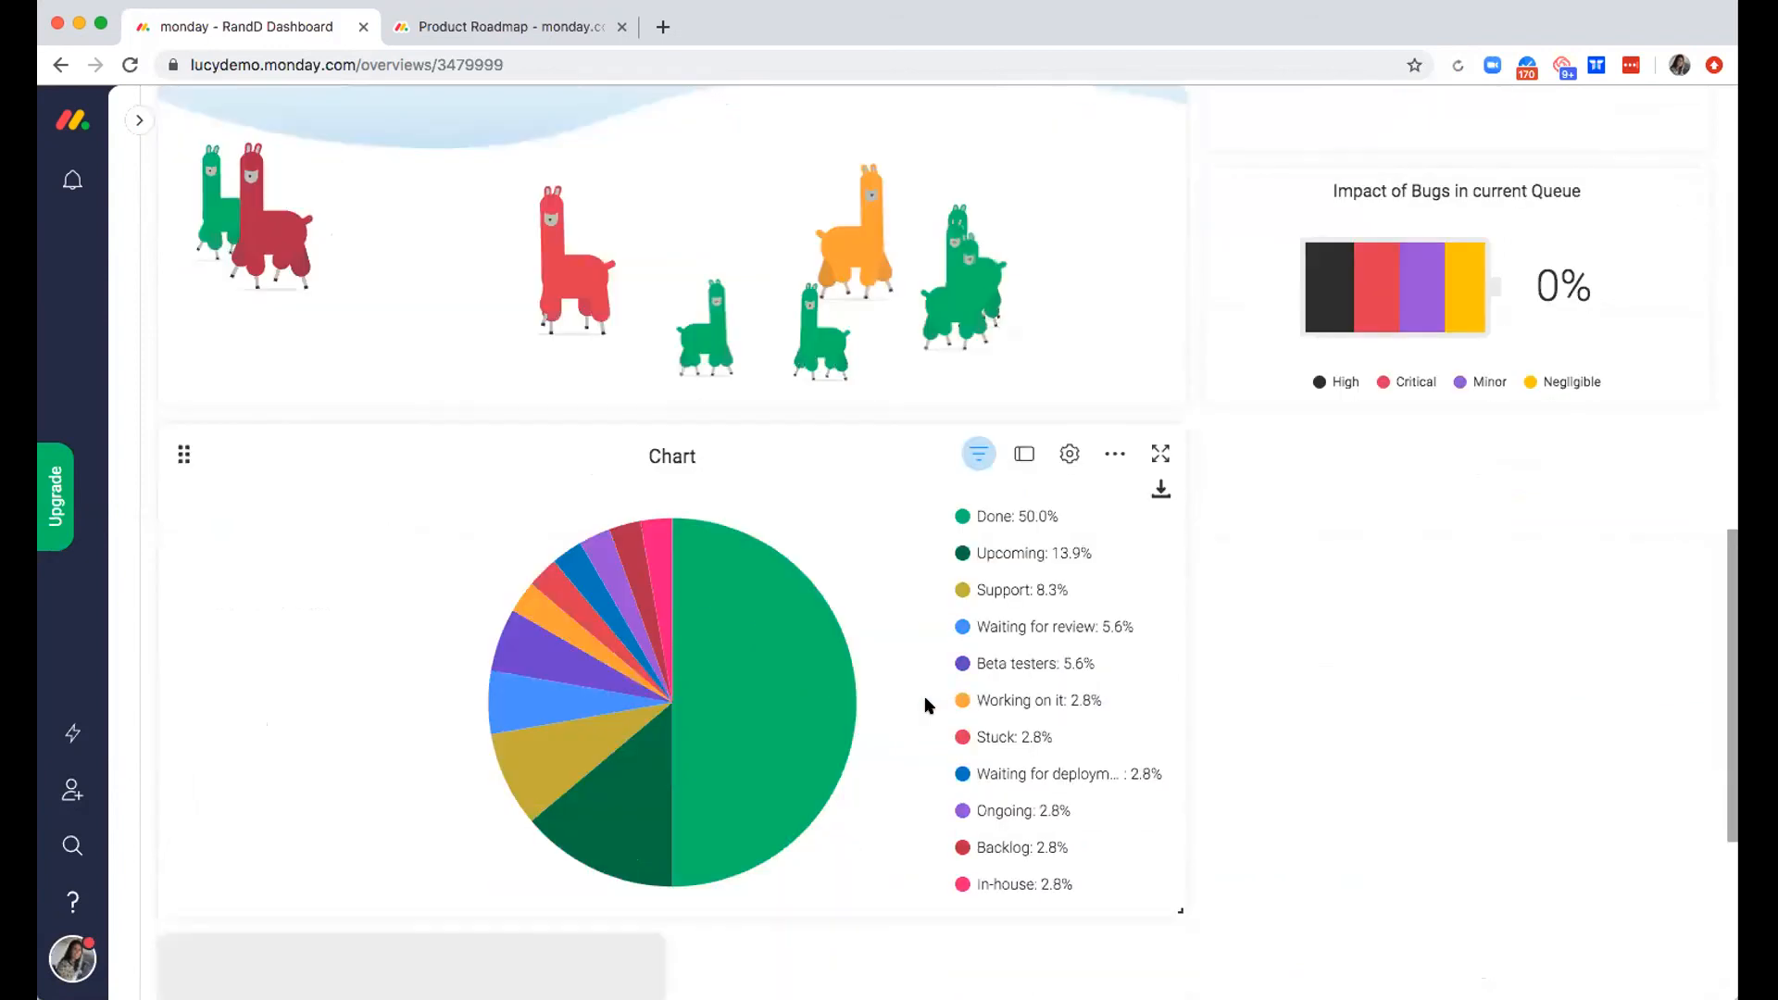
scroll(926, 705, up, 10)
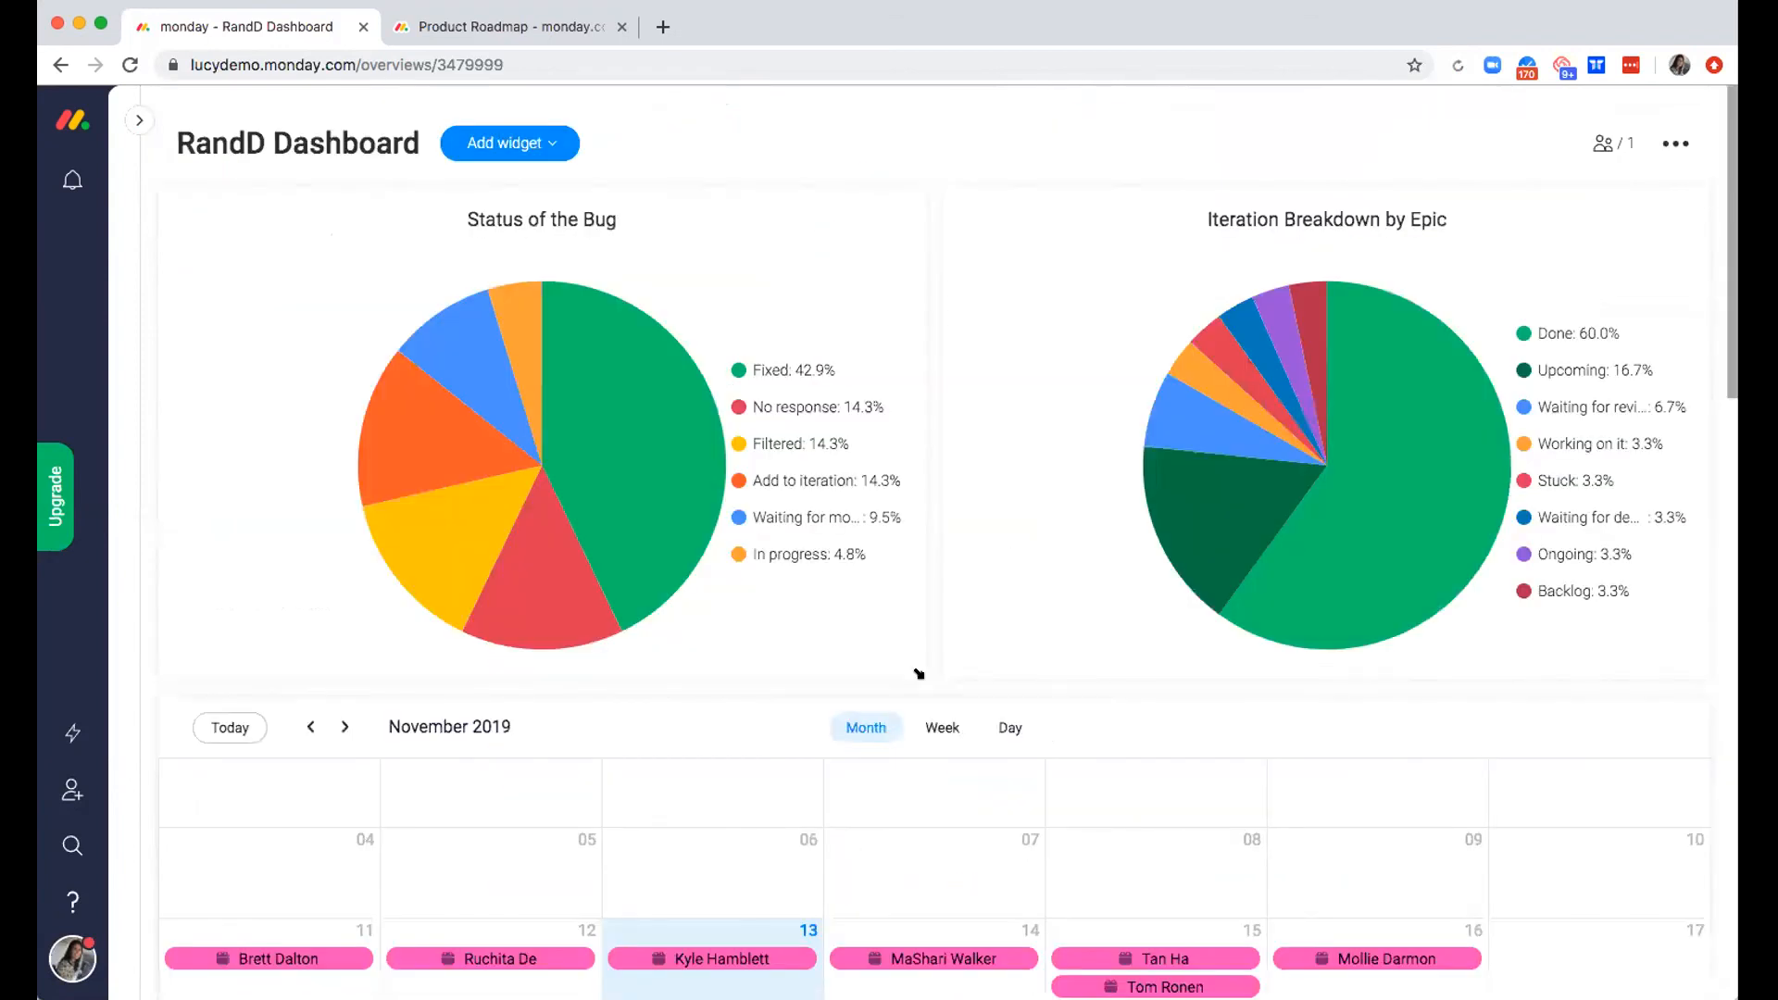